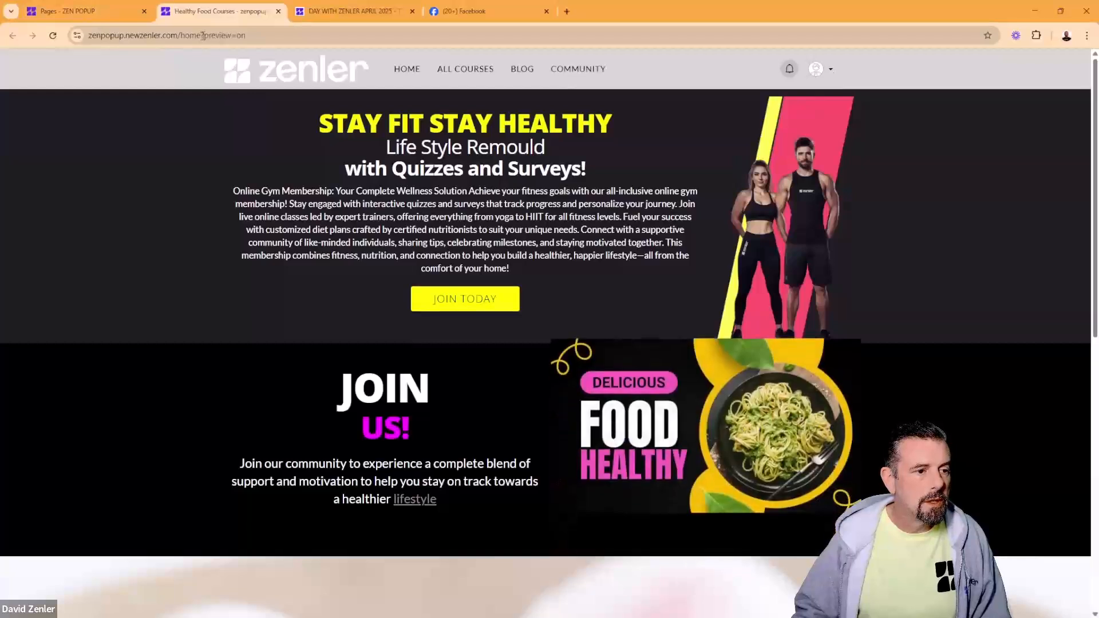
Step: Inspect the ?preview=on part of the preview address, then return to the admin Pages list
left_click_drag(202, 36, 248, 36)
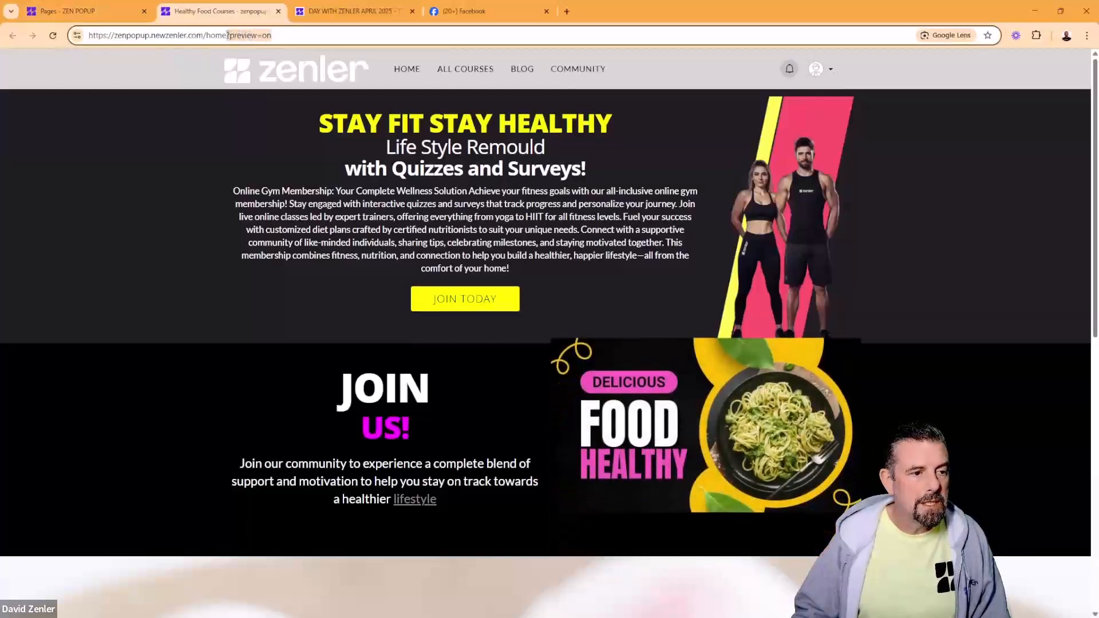
left_click(241, 36)
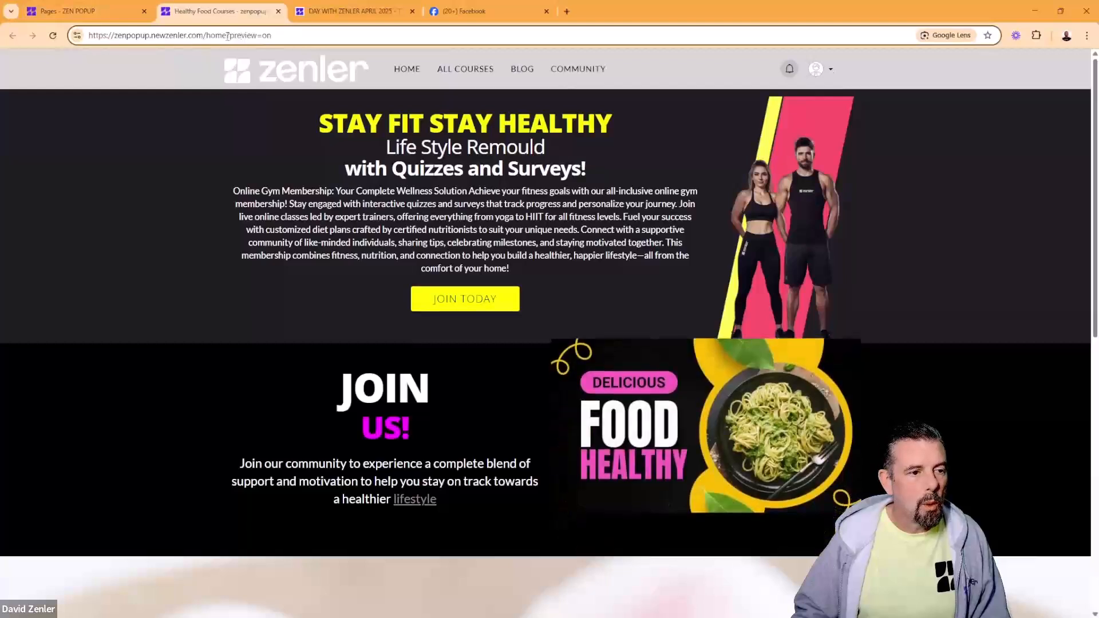
left_click(289, 36)
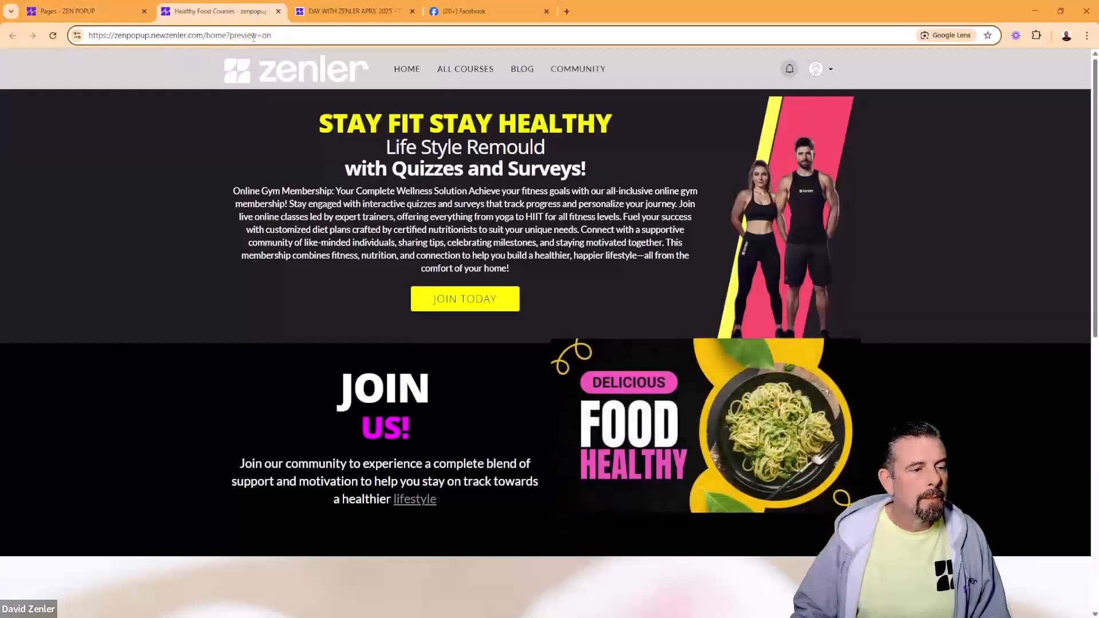
left_click(228, 35, "shift")
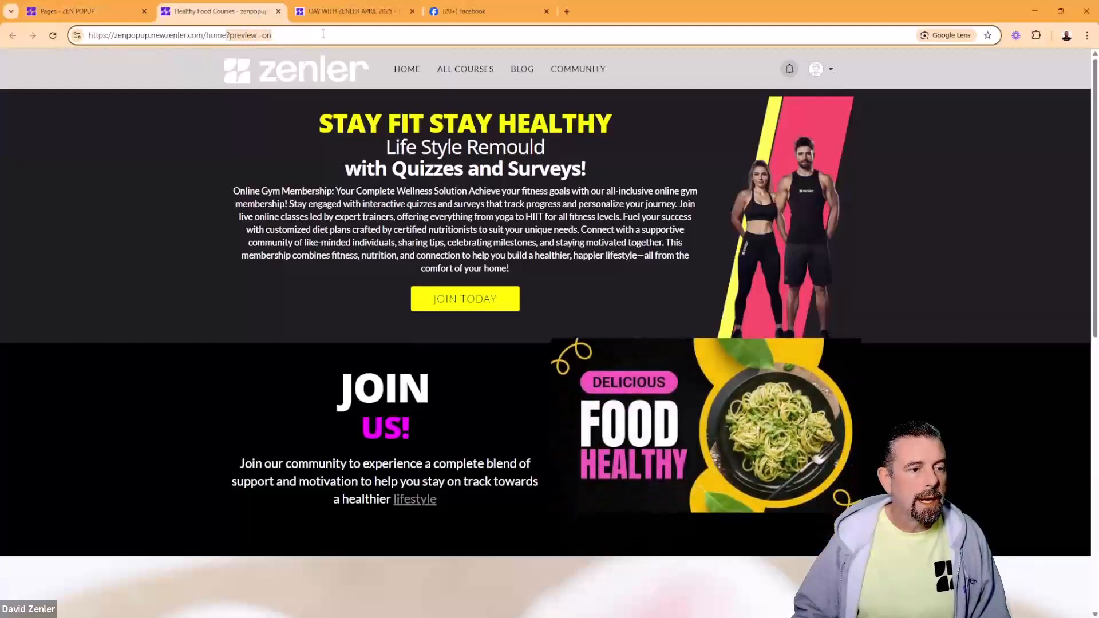
left_click(101, 9)
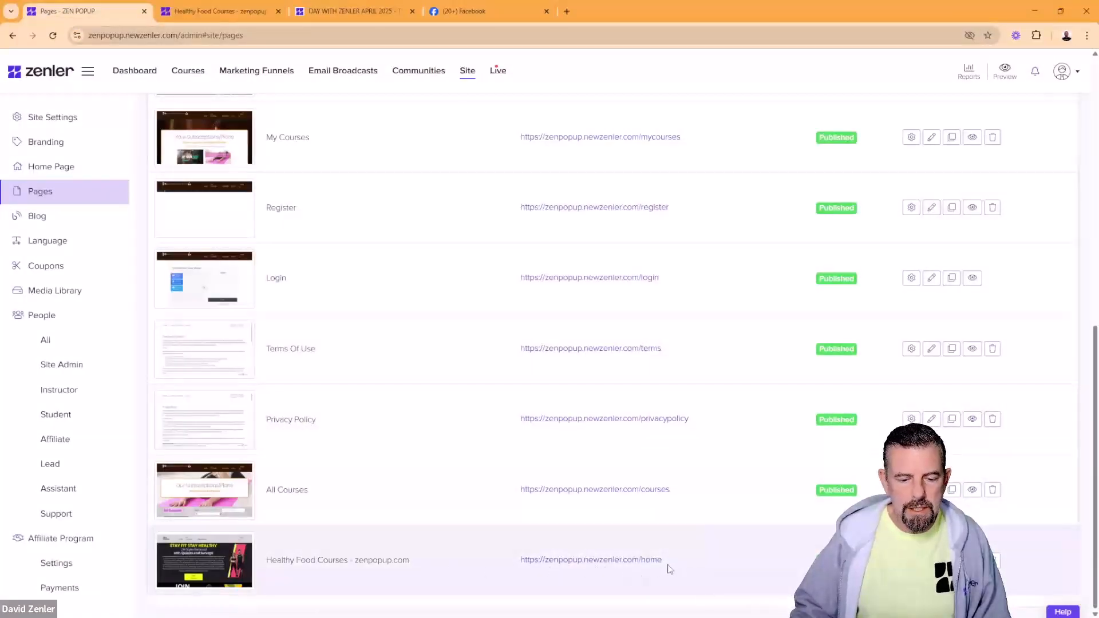
Step: Copy the Healthy Food Courses /home page address and open a new incognito window
left_click_drag(669, 566, 616, 561)
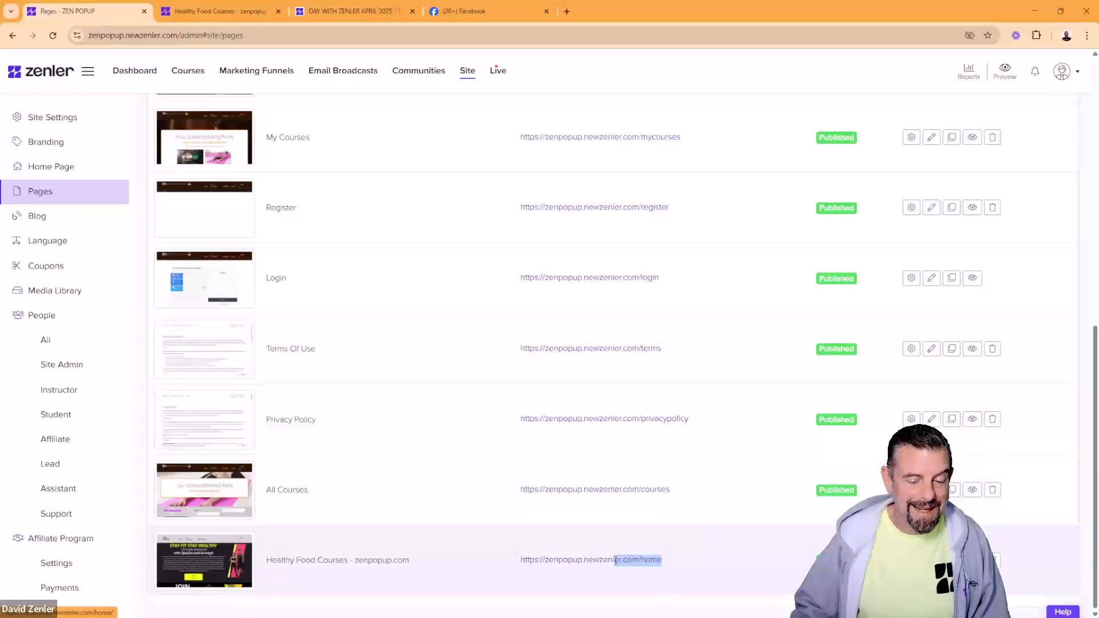
left_click_drag(616, 561, 460, 576)
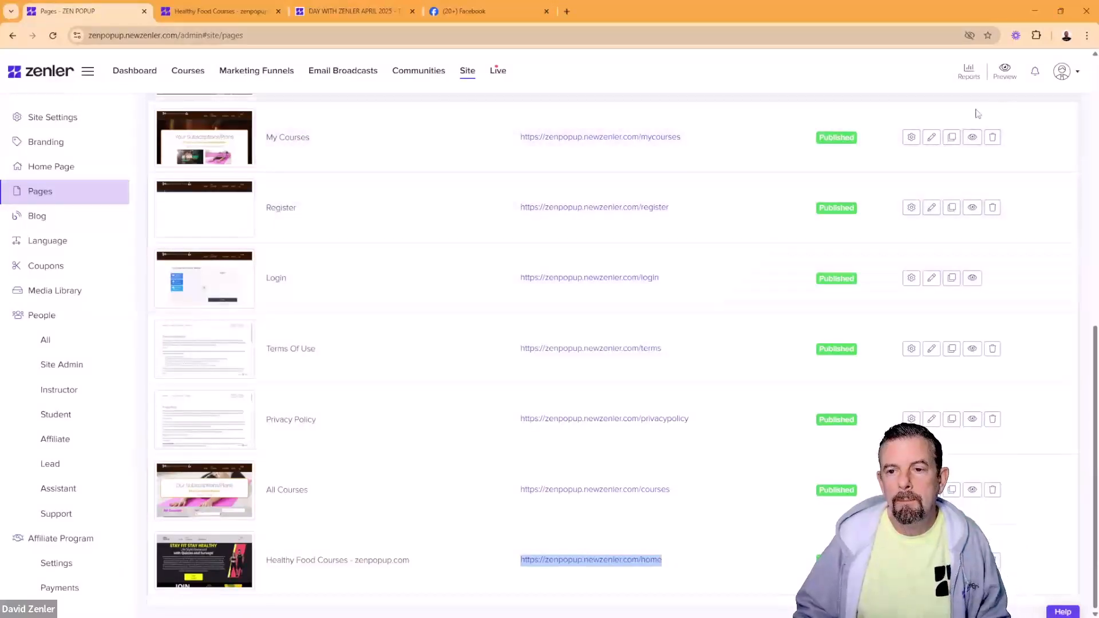
left_click_drag(668, 571, 518, 567)
key("ctrl+c")
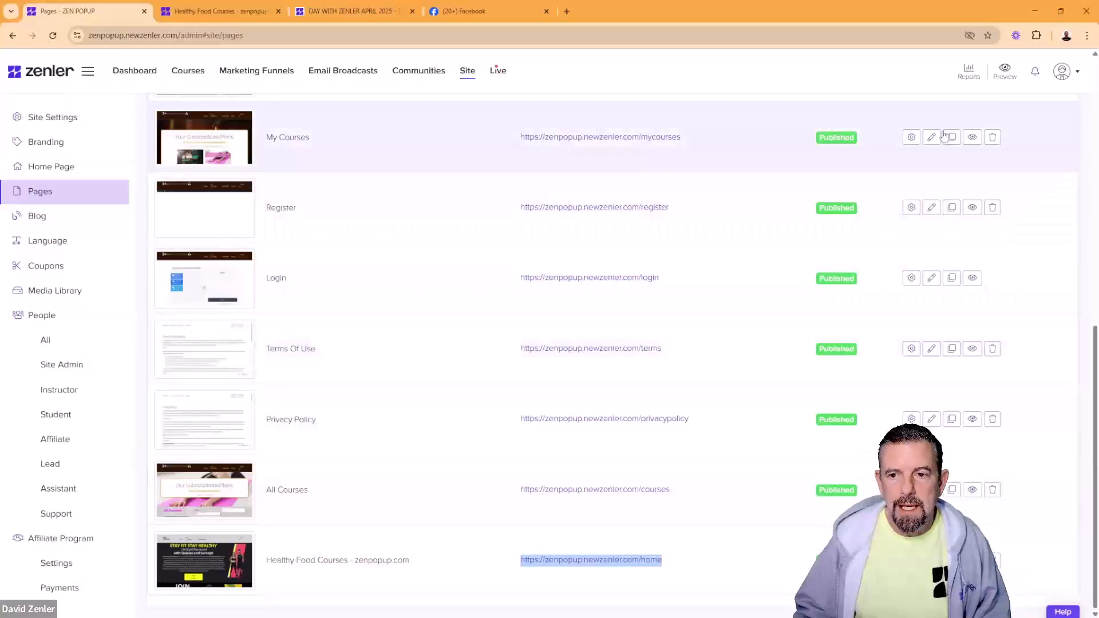
left_click(1088, 37)
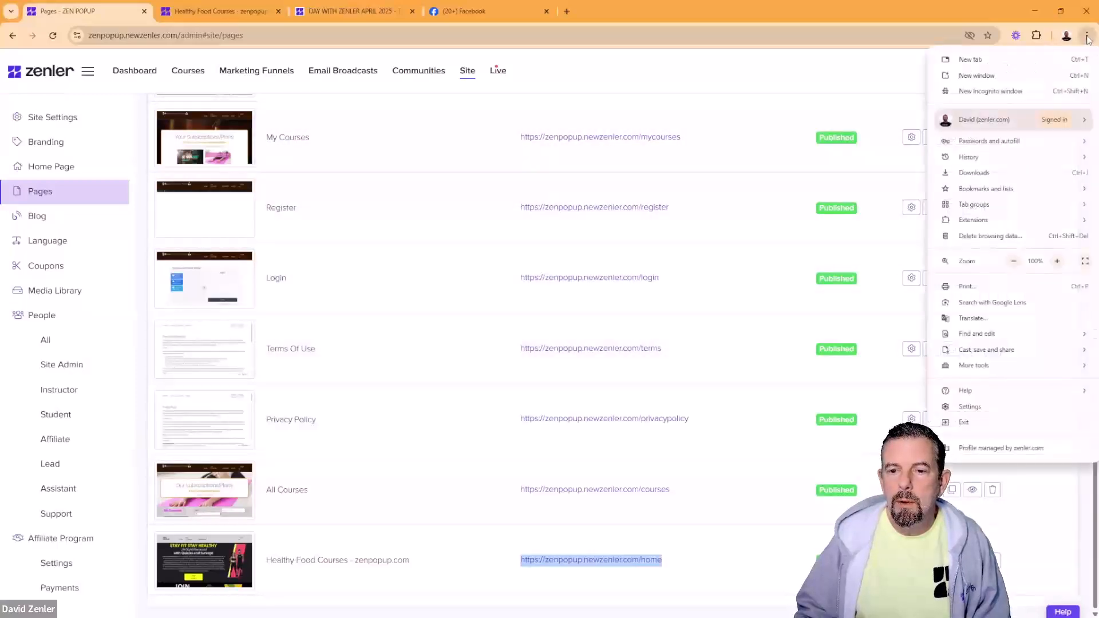
left_click(970, 93)
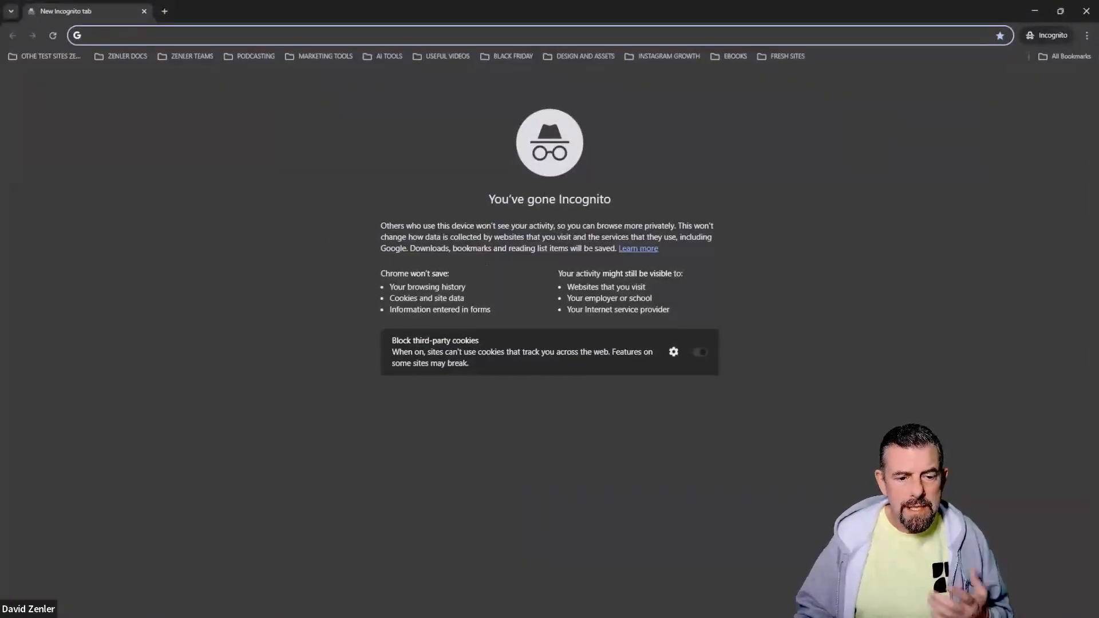
Step: Load the copied /home address in the incognito window to view it as a logged-out visitor
left_click_drag(595, 227, 666, 226)
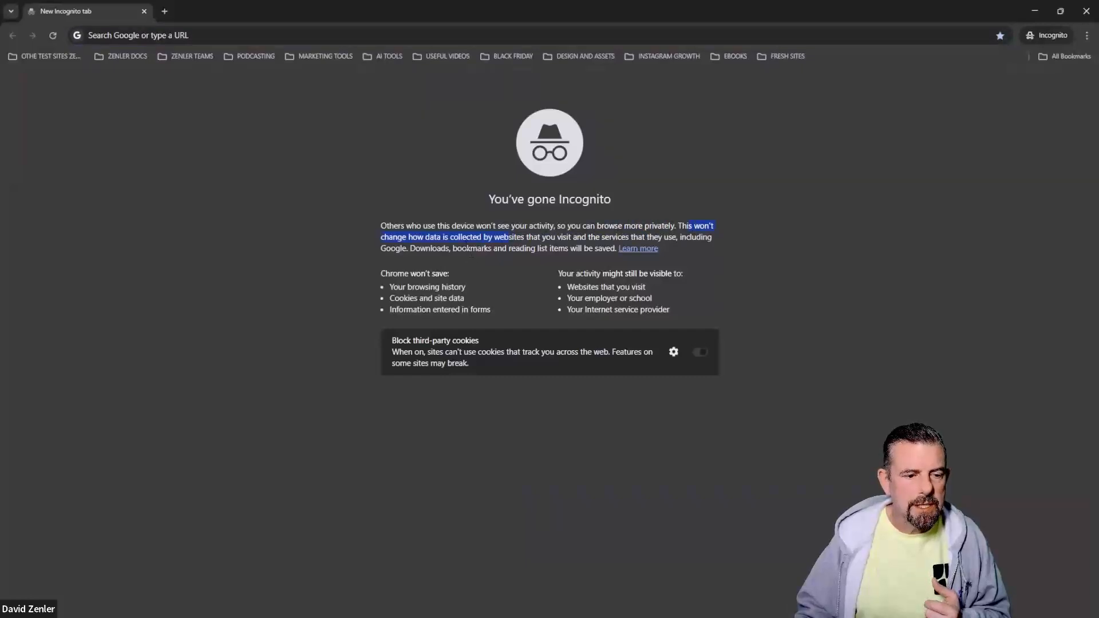
left_click(185, 35)
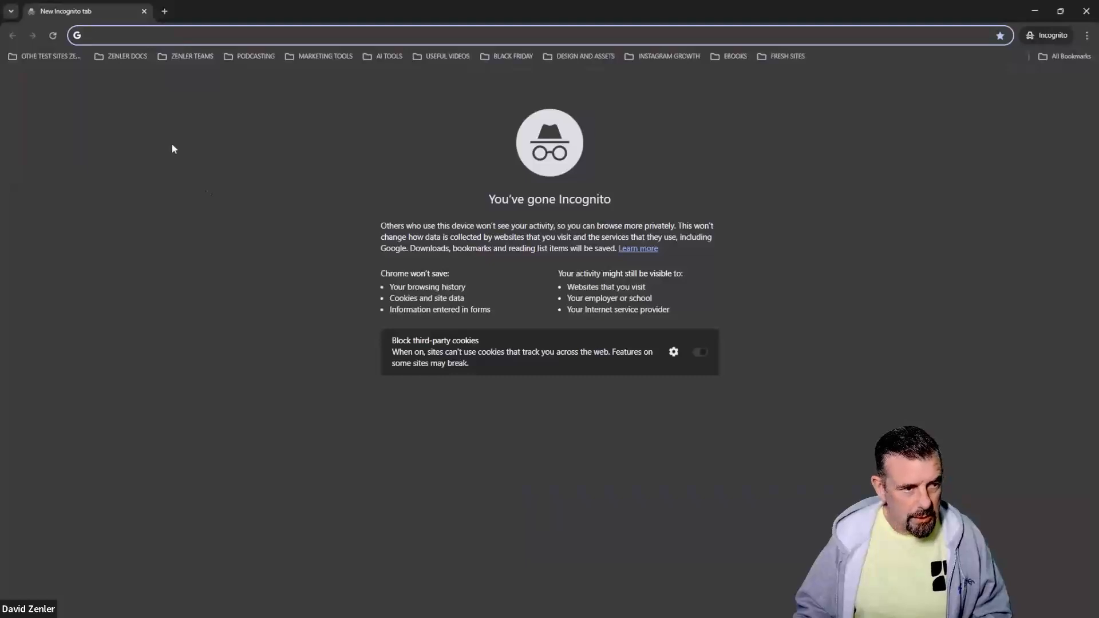
key("ctrl+v")
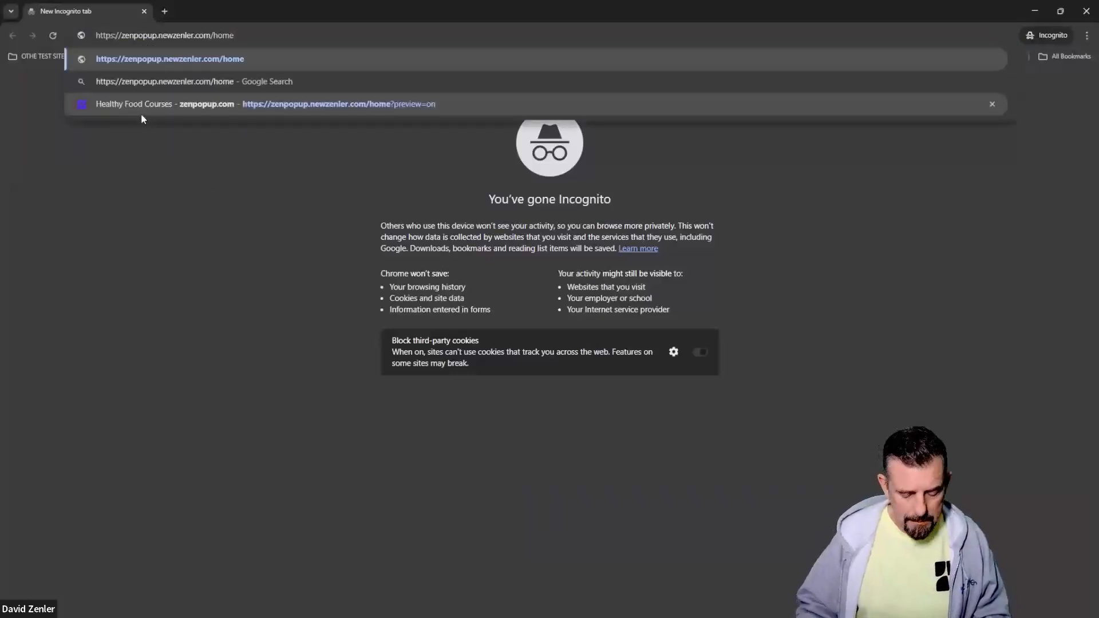
key("Return")
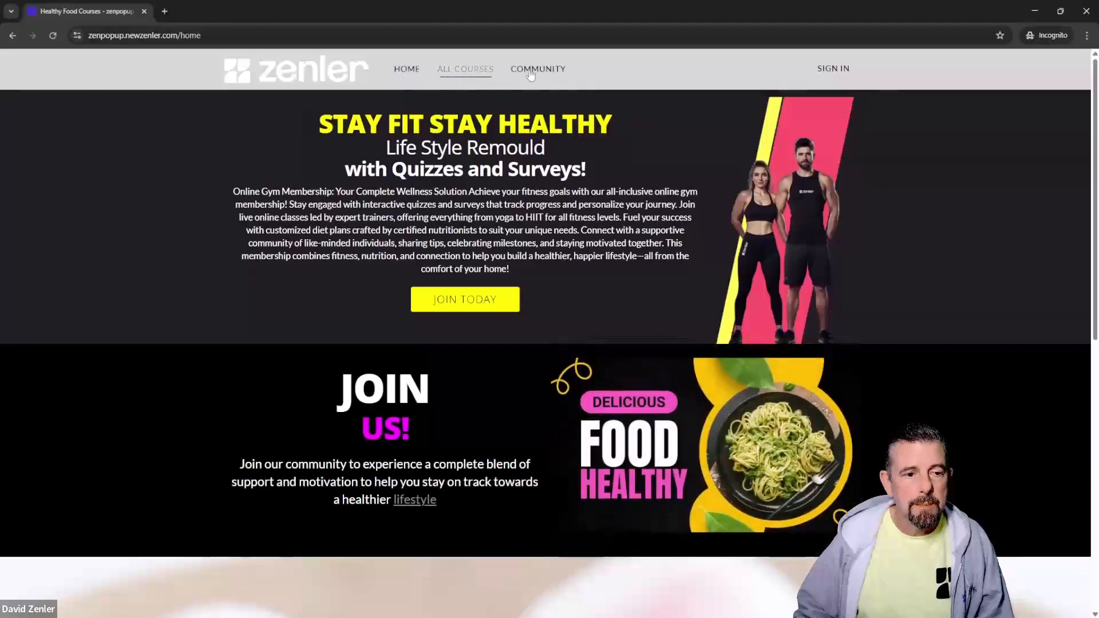
left_click(1035, 11)
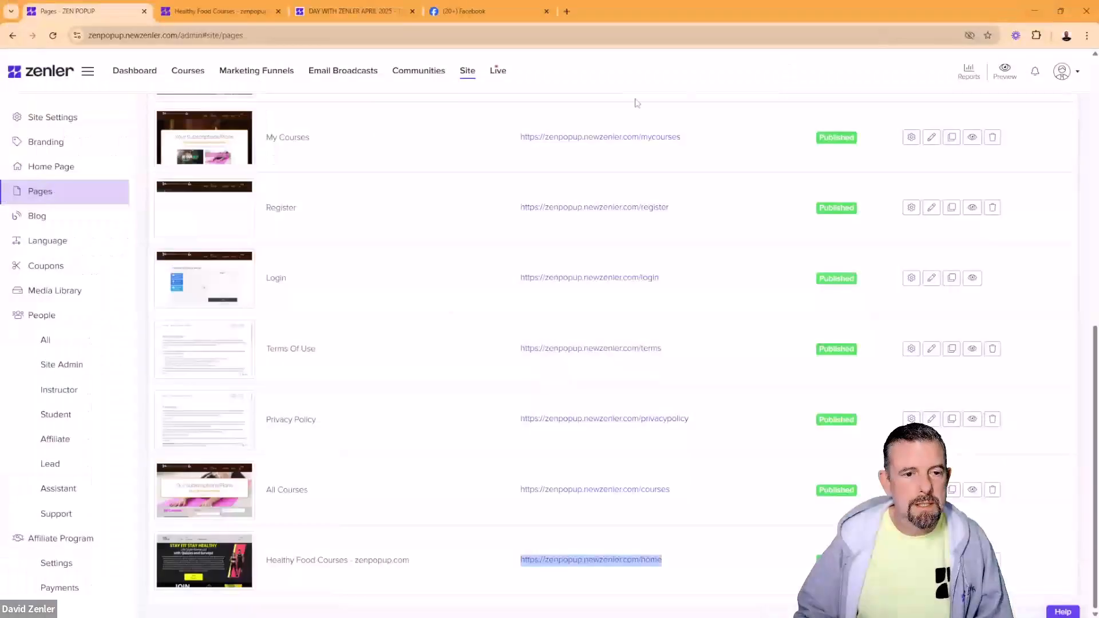
left_click(244, 12)
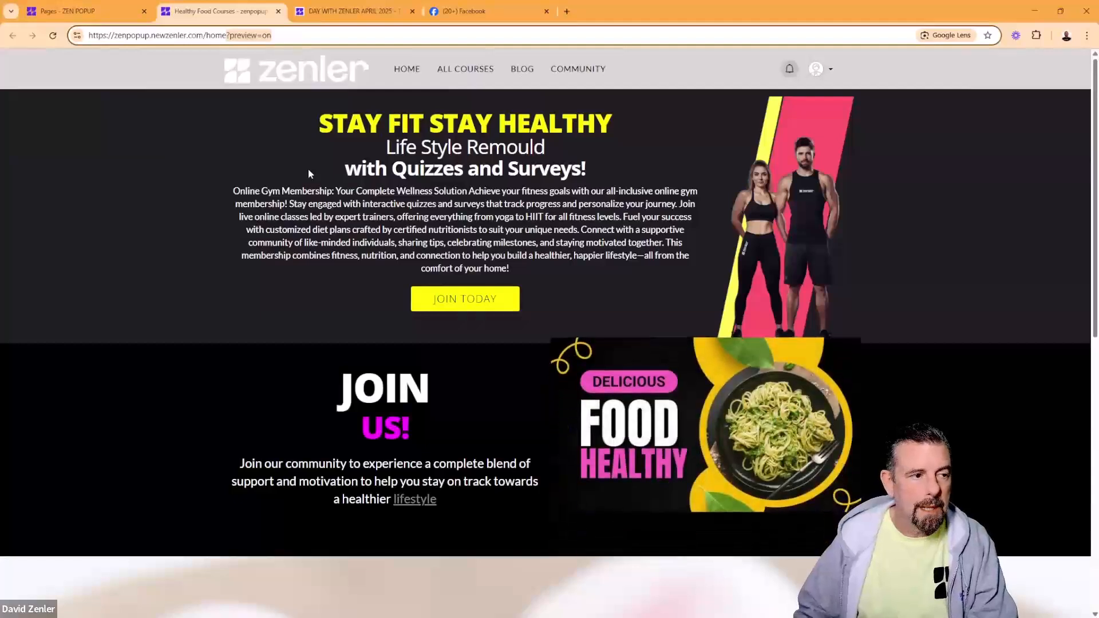
left_click(820, 69)
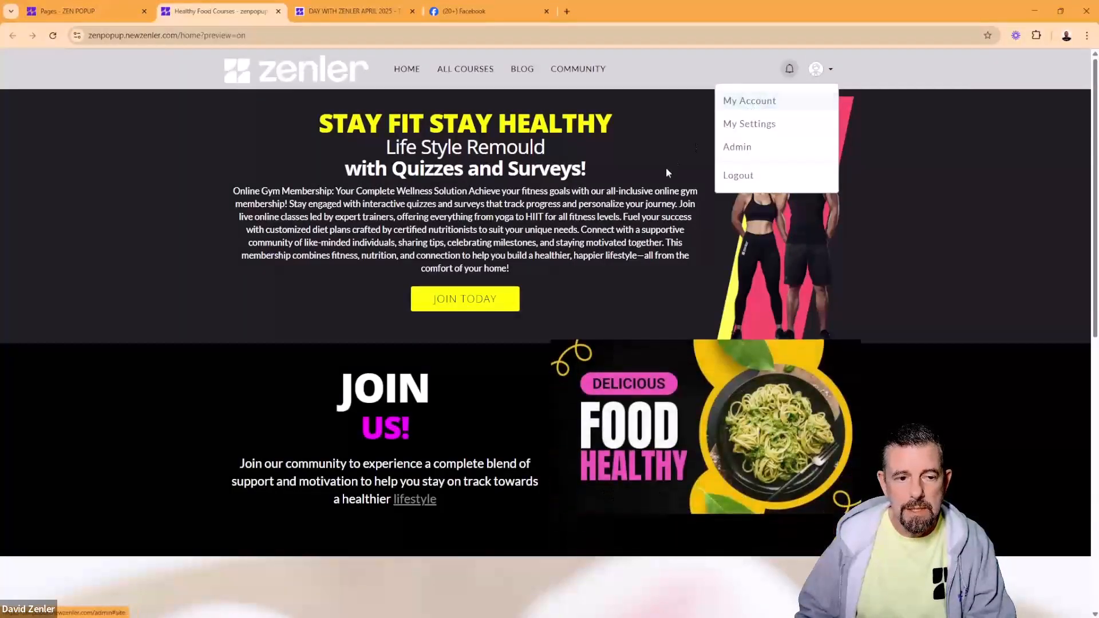
left_click(654, 160)
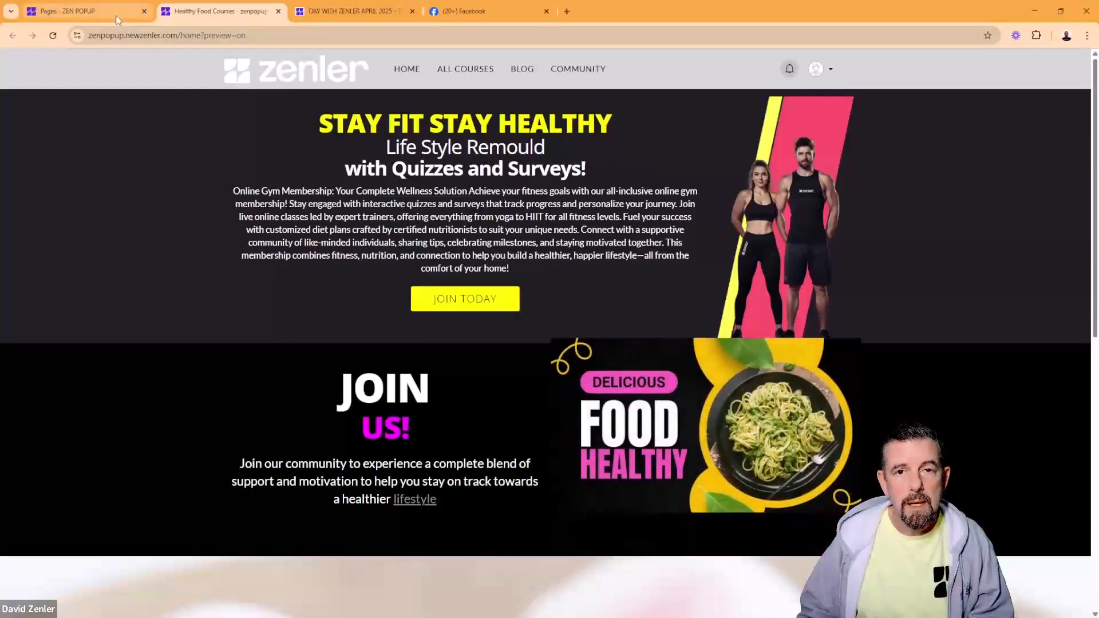
mouse_move(116, 20)
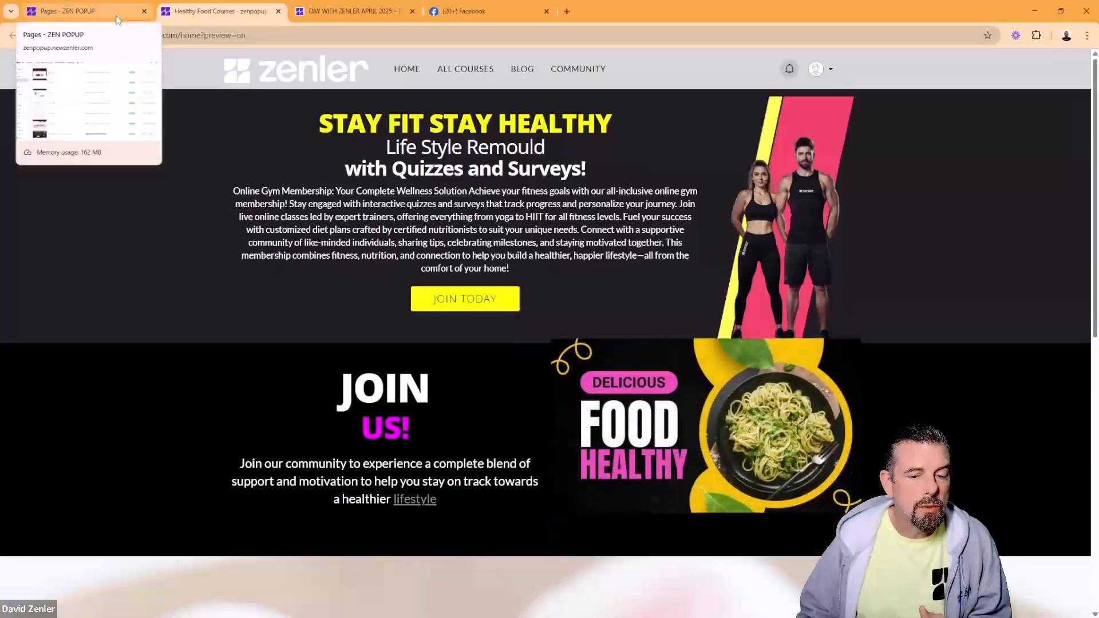
left_click(117, 18)
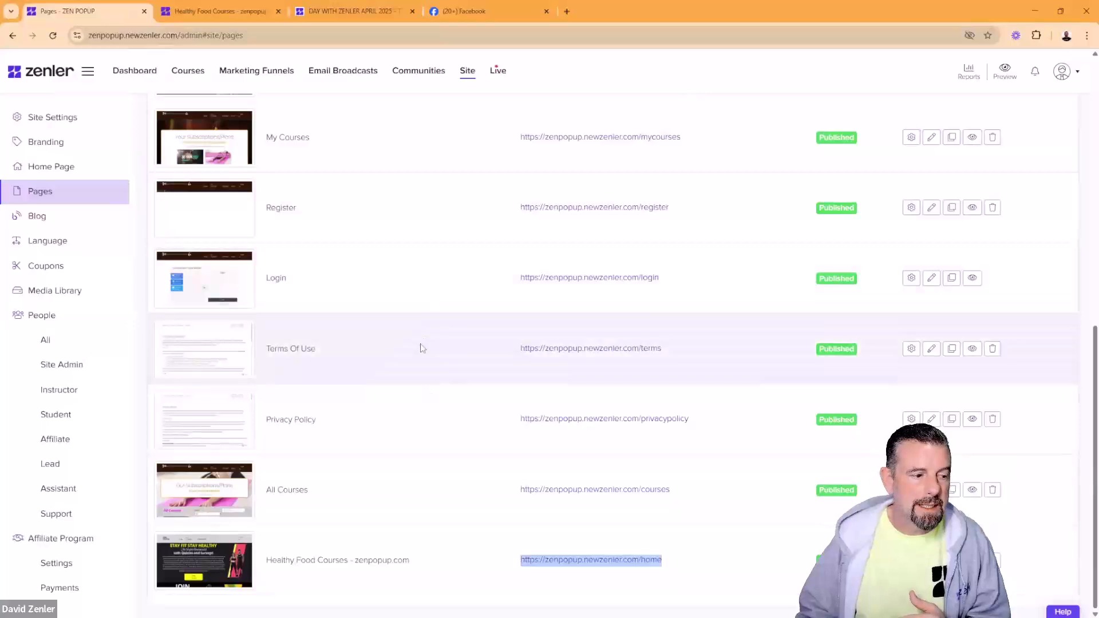
Step: Open Site > People > All and inspect members' emails and the Student role in the table
left_click(67, 341)
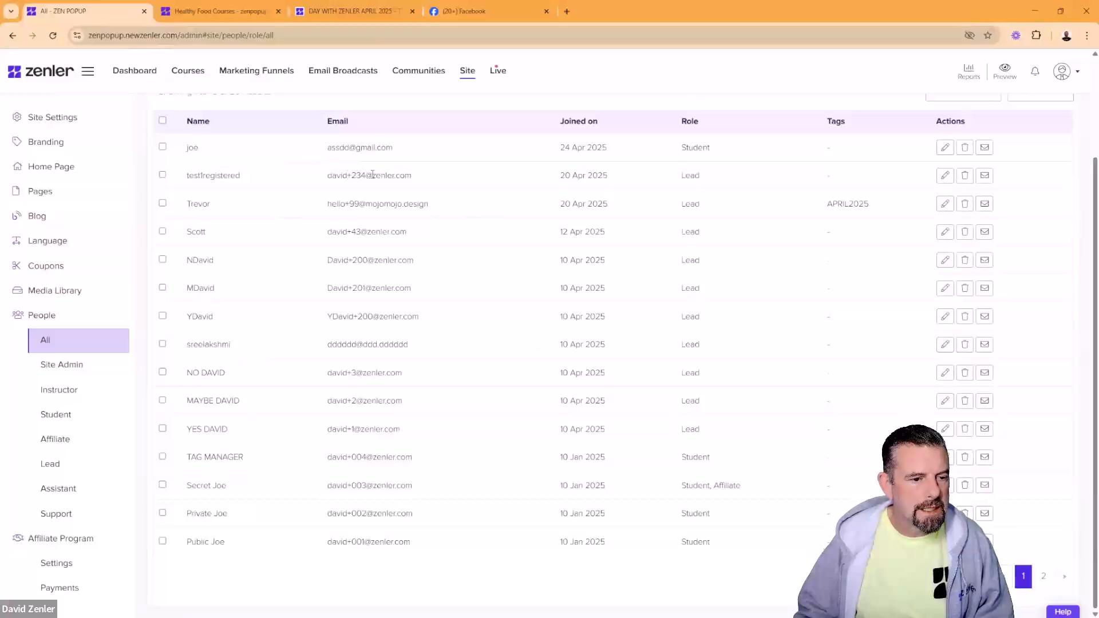
left_click_drag(372, 176, 424, 179)
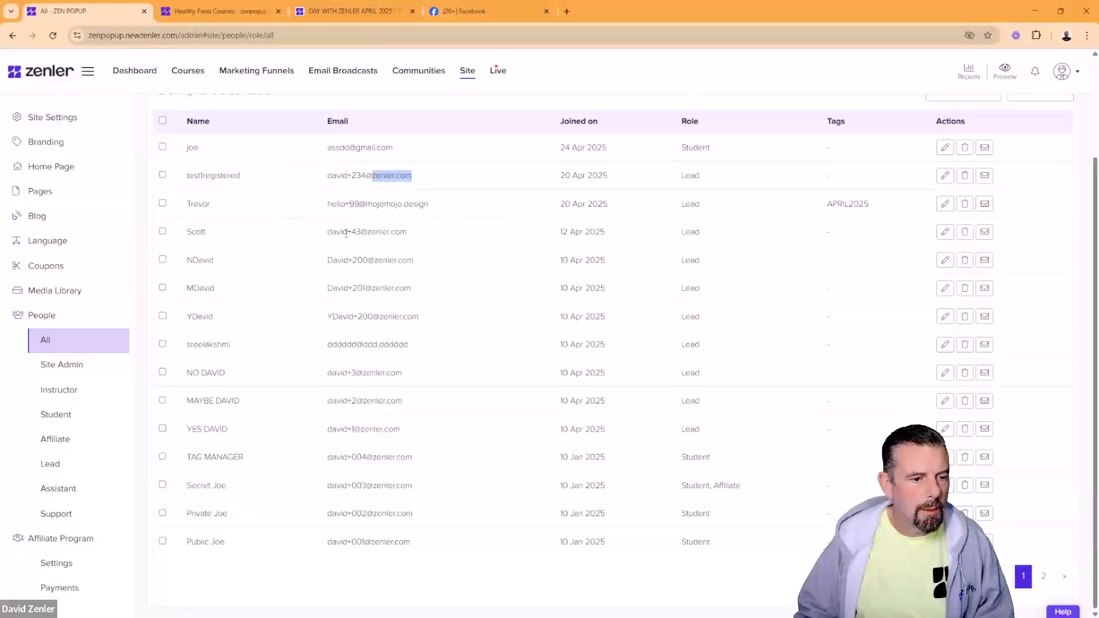
left_click_drag(351, 231, 361, 231)
left_click(426, 236)
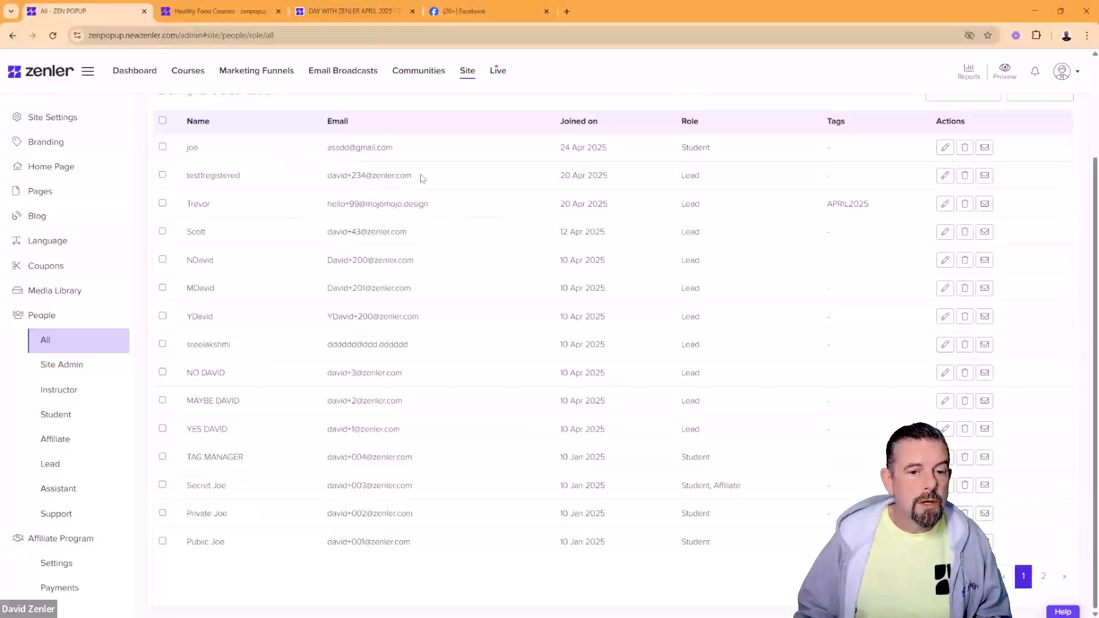
double_click(715, 463)
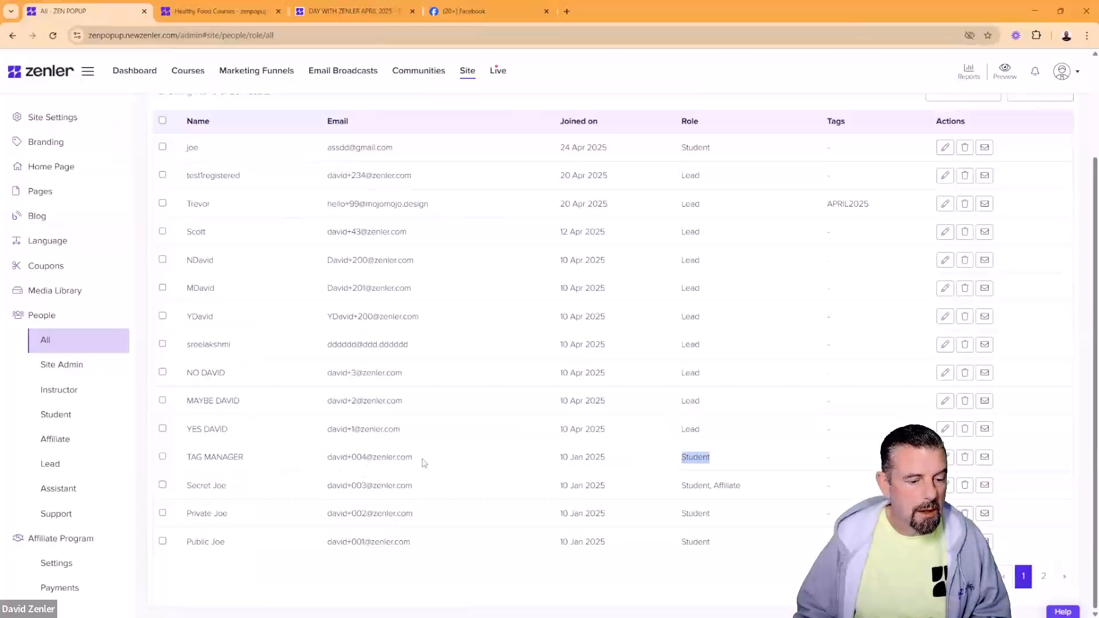
left_click_drag(424, 462, 304, 467)
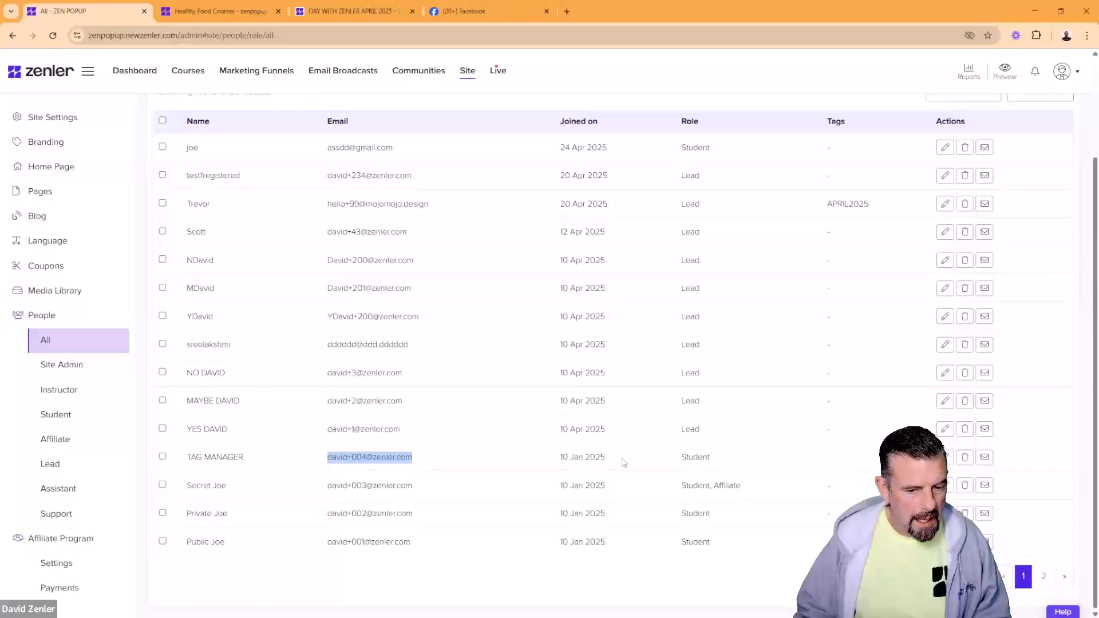
left_click(697, 456)
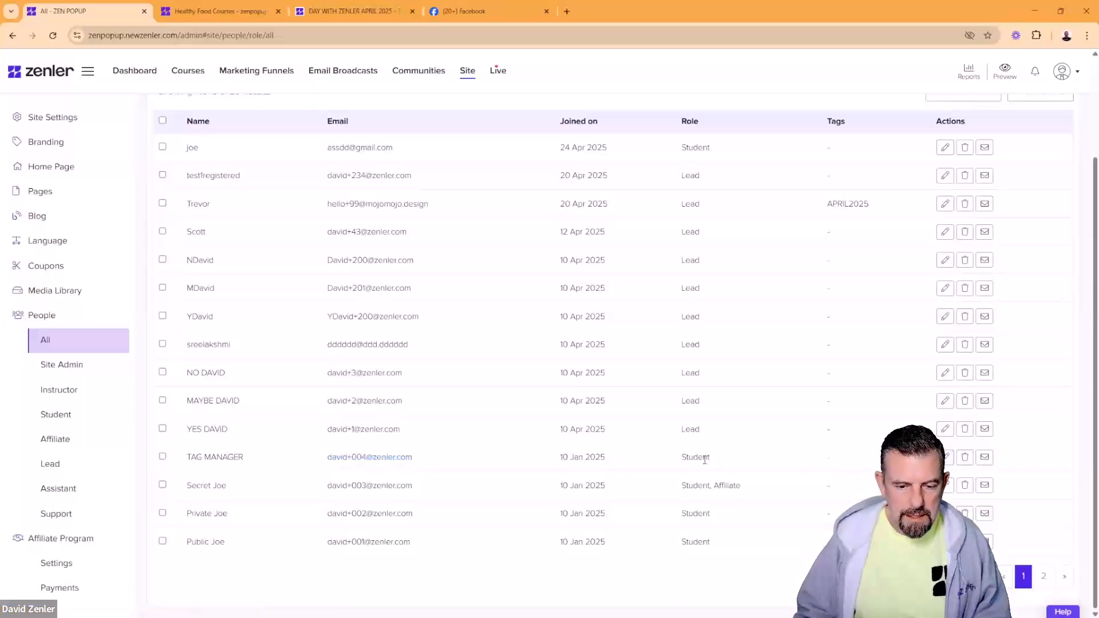
Step: Scroll the user table and select the second-to-last student's email address
scroll(757, 328, "up", 2)
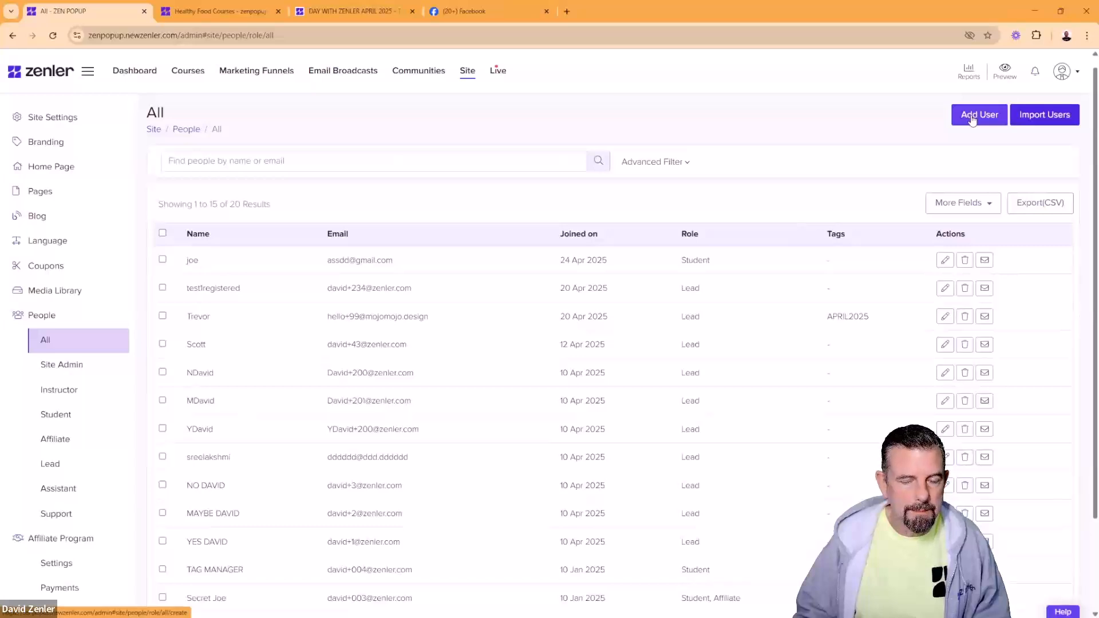
scroll(820, 363, "down", 2)
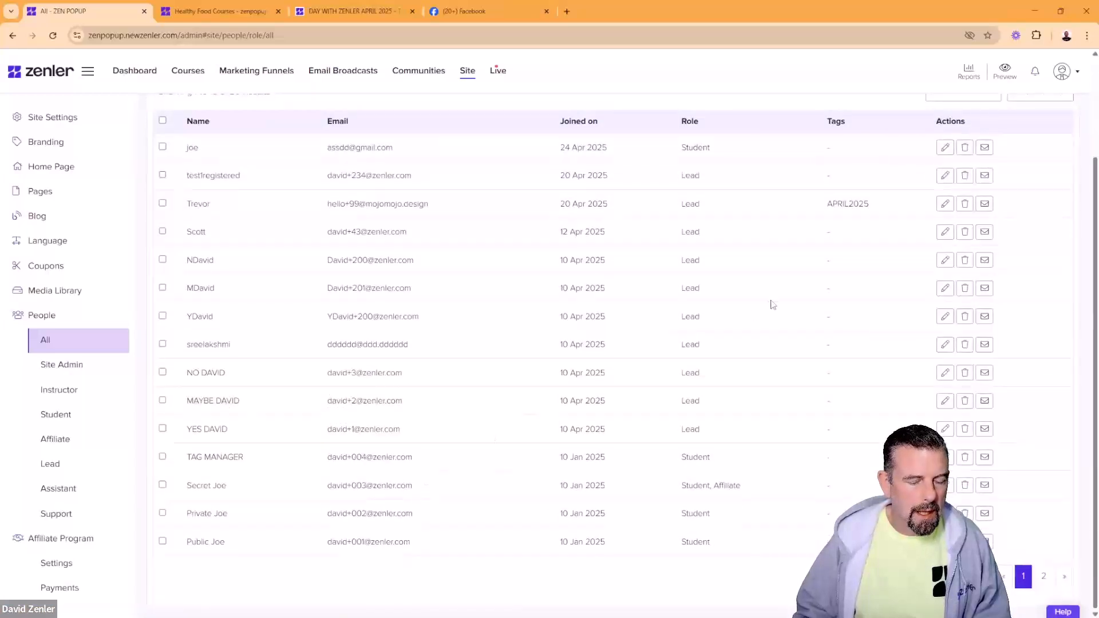
scroll(773, 304, "up", 2)
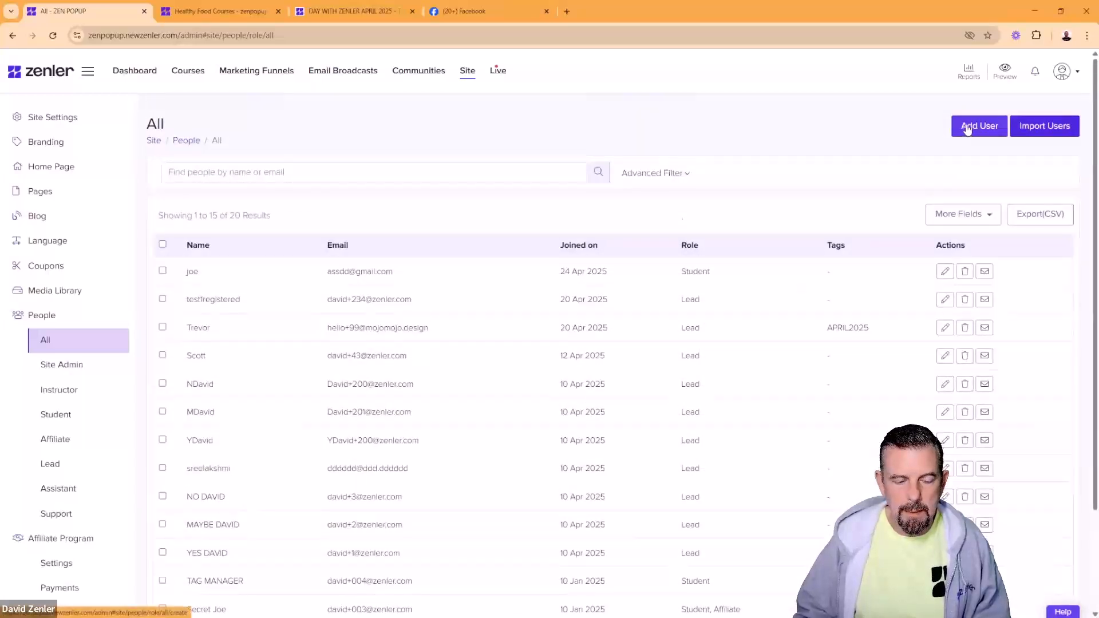
scroll(655, 401, "down", 2)
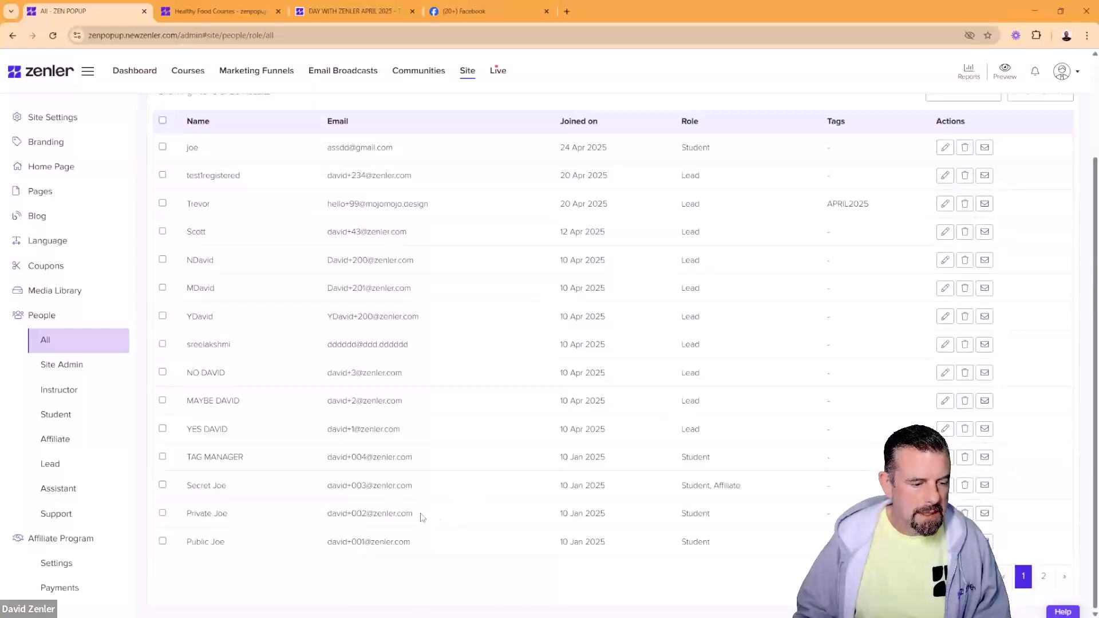
left_click_drag(423, 518, 315, 523)
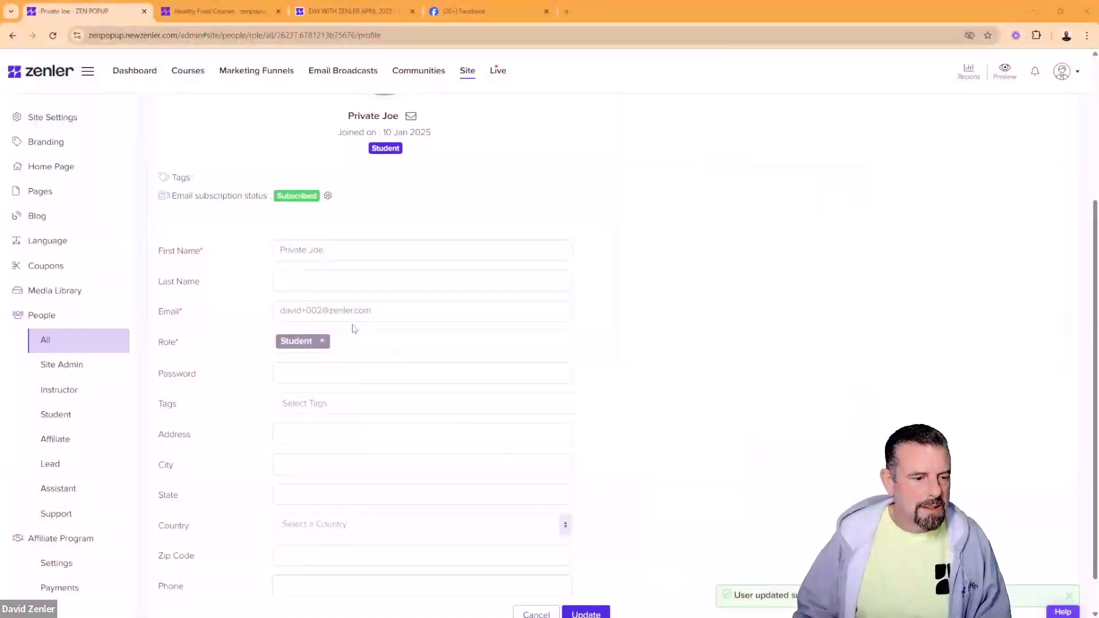
Step: Select the student's profile email and the site's web address to prepare a private login
left_click_drag(371, 311, 256, 324)
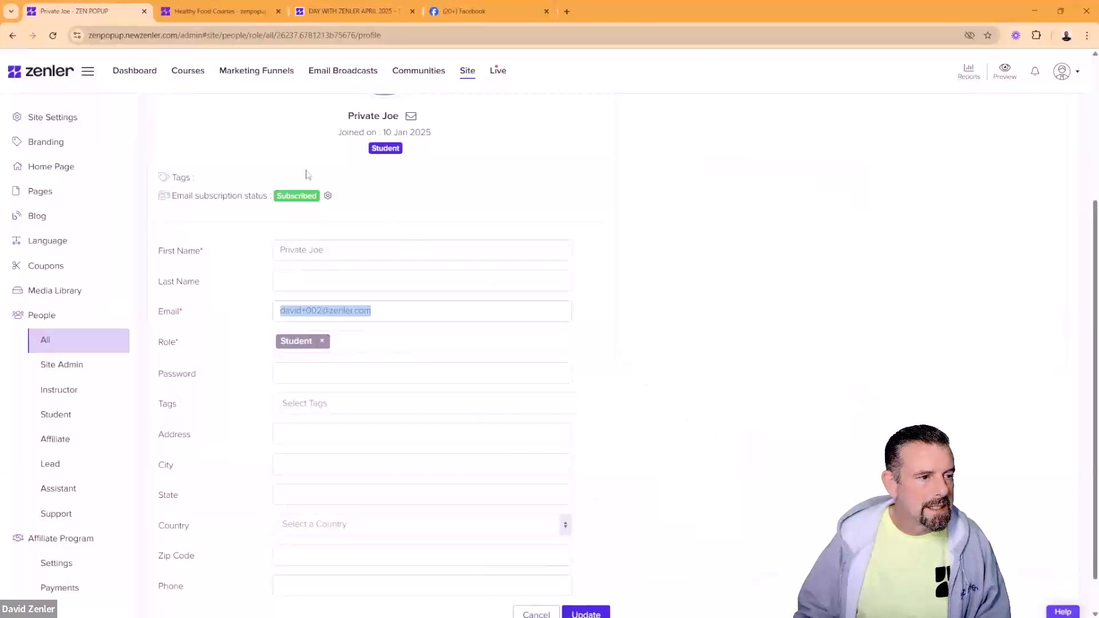
left_click_drag(177, 35, 85, 38)
key("ctrl+c")
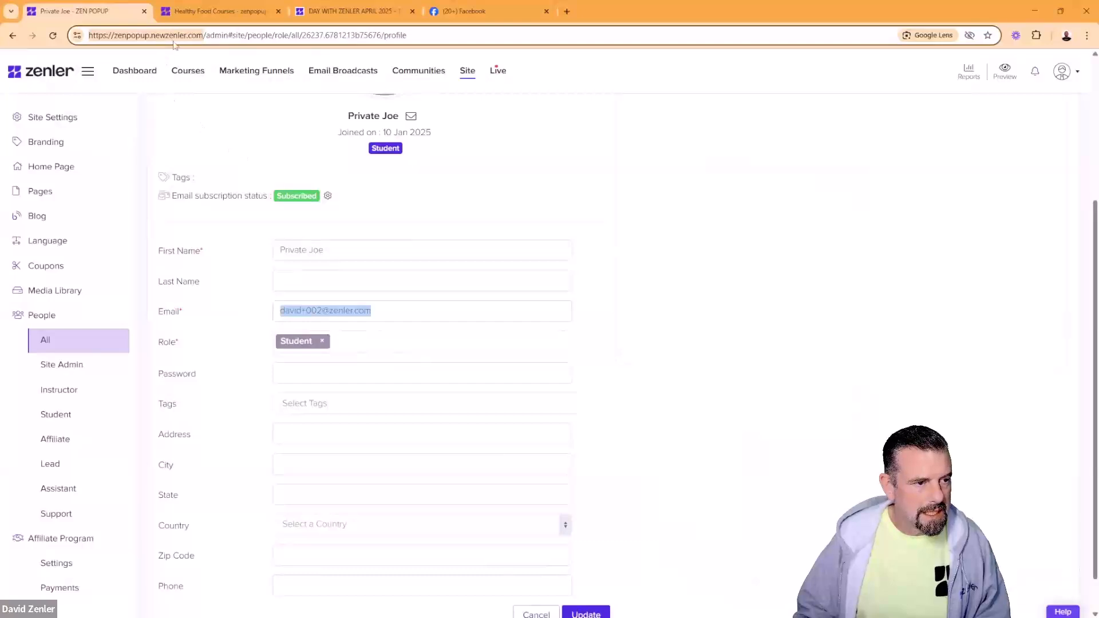
left_click(1088, 36)
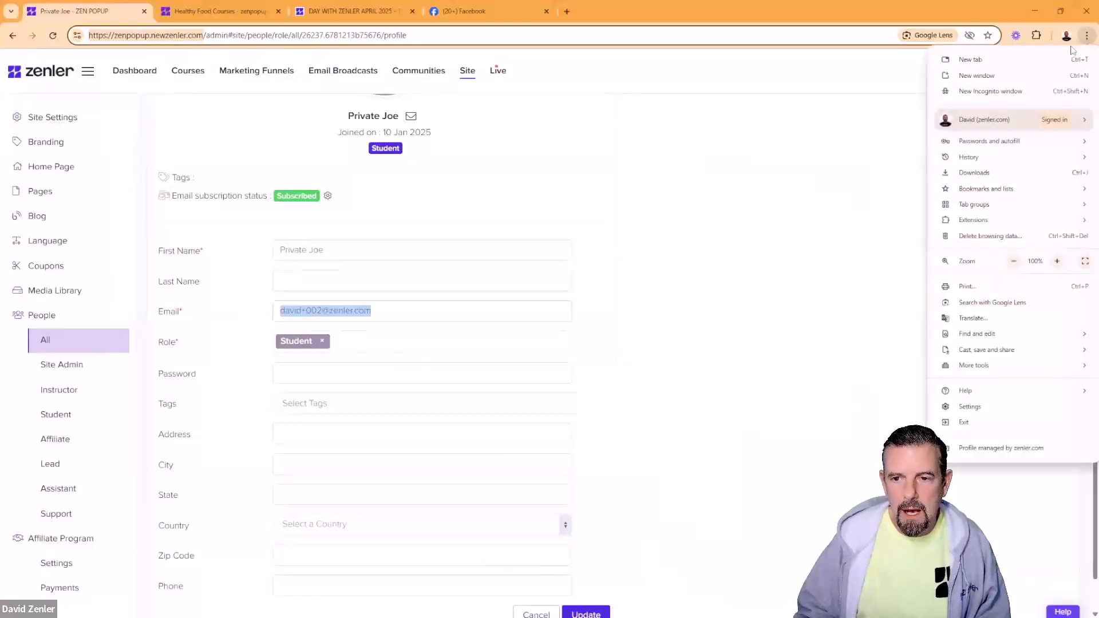
Step: Open a new incognito window and load zenpopup.newzenler.com
left_click(1001, 95)
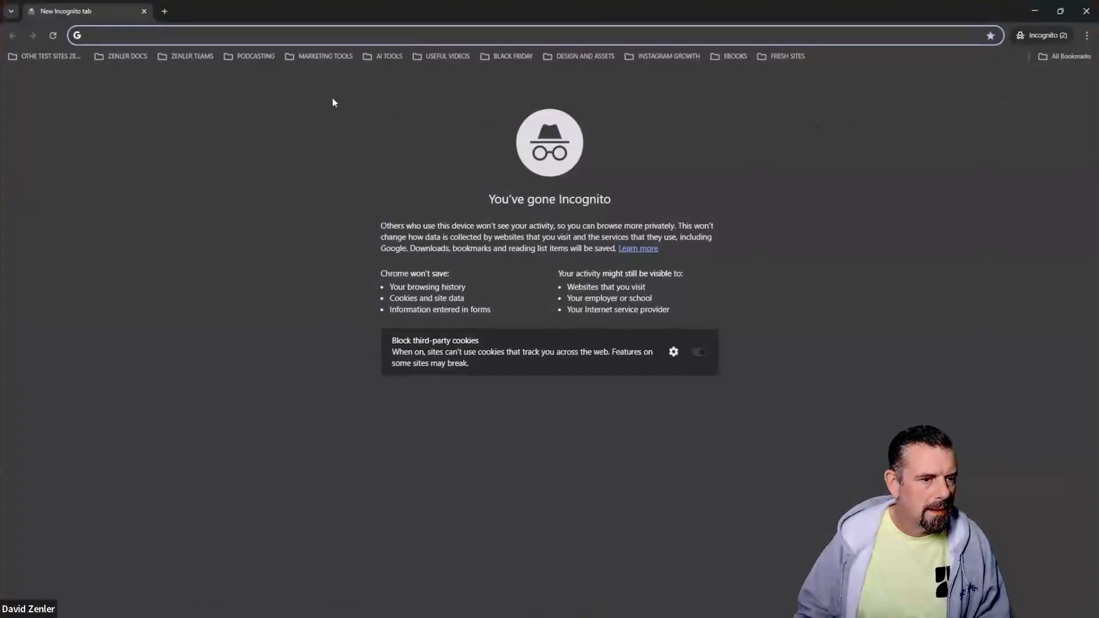
key("ctrl+v")
key("Return")
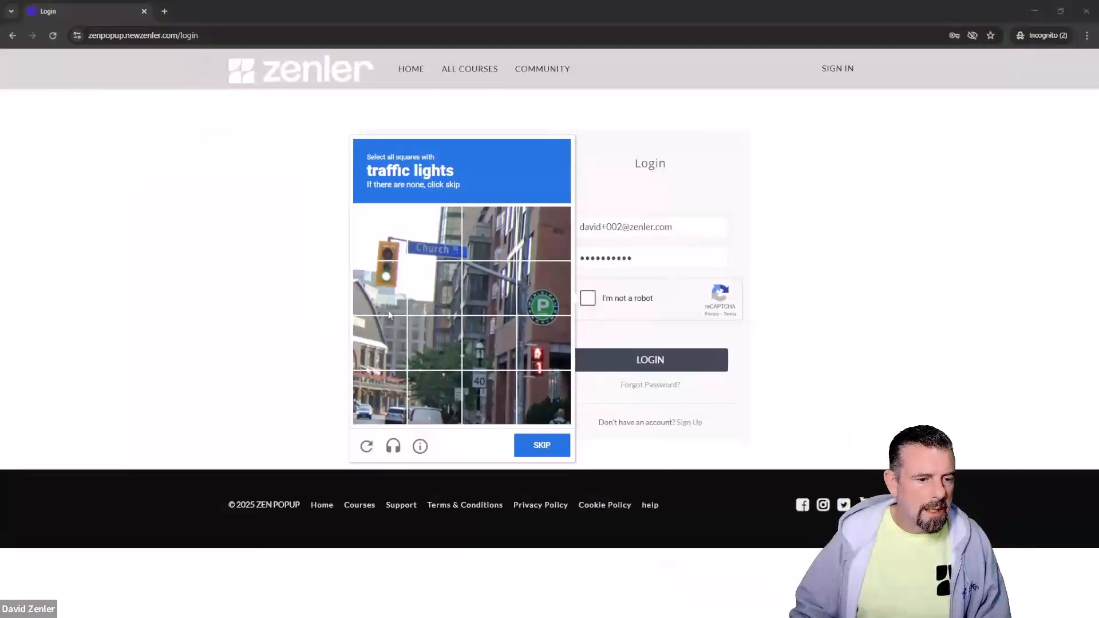
Step: Pass the traffic light and motorcycle reCAPTCHA challenges and log in as the student
left_click(374, 280)
left_click(383, 238)
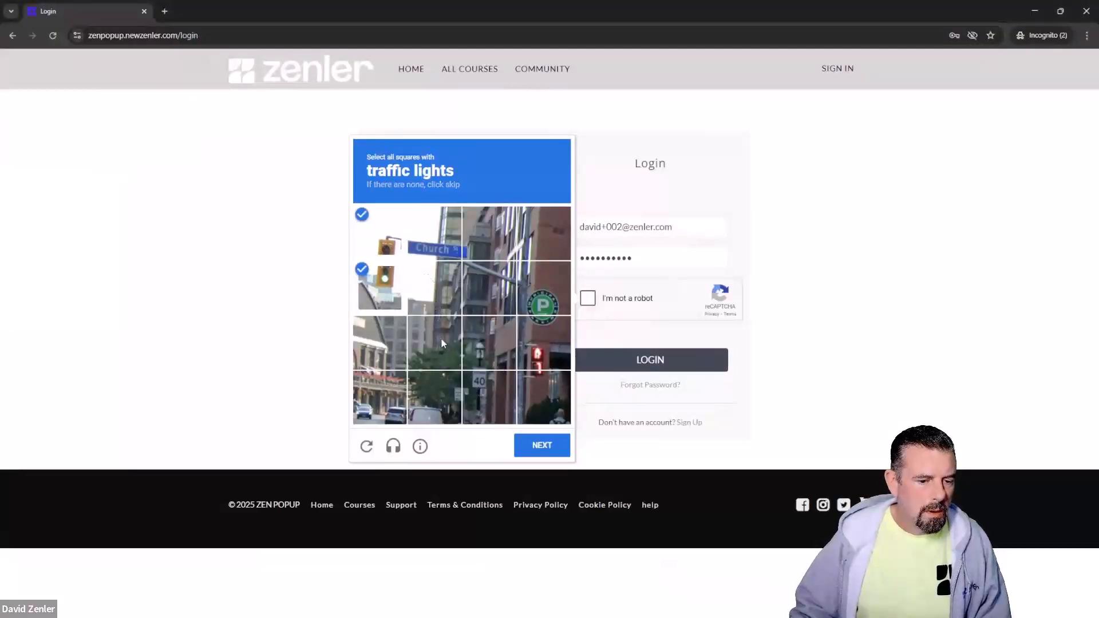
left_click(543, 446)
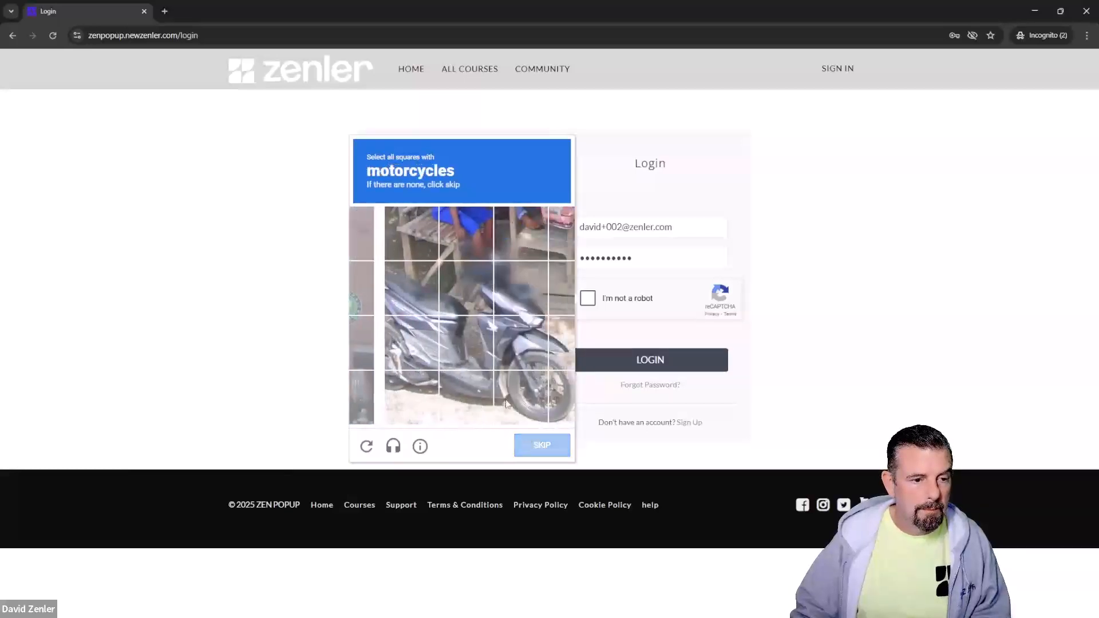
left_click(424, 306)
left_click(394, 294)
left_click(384, 352)
left_click(441, 355)
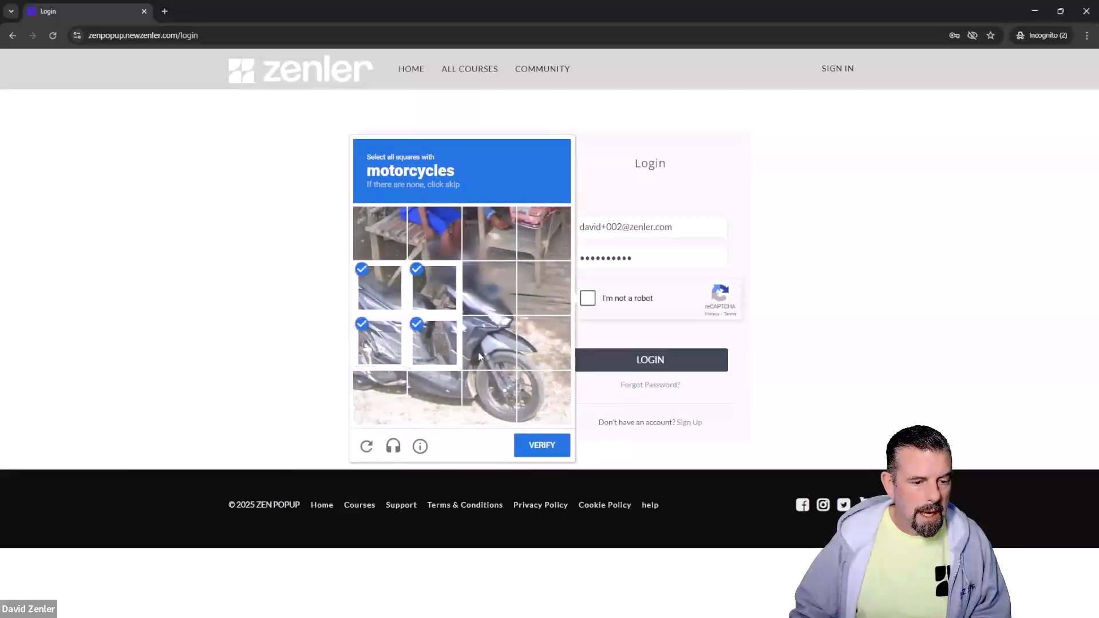
left_click(478, 352)
left_click(494, 286)
left_click(492, 403)
left_click(428, 384)
left_click(384, 399)
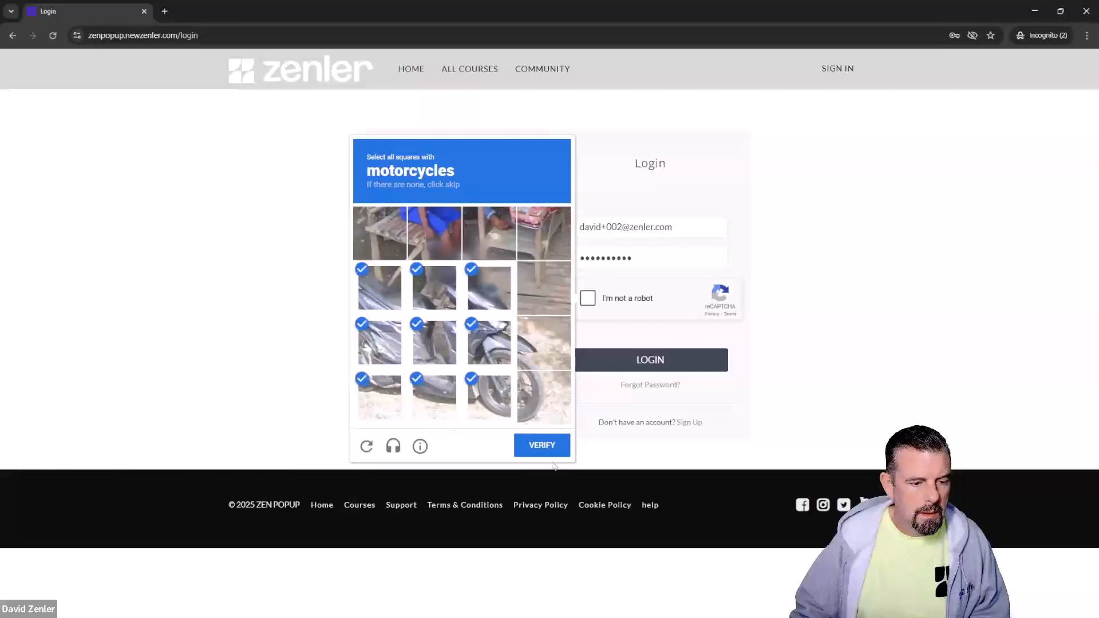
left_click(543, 445)
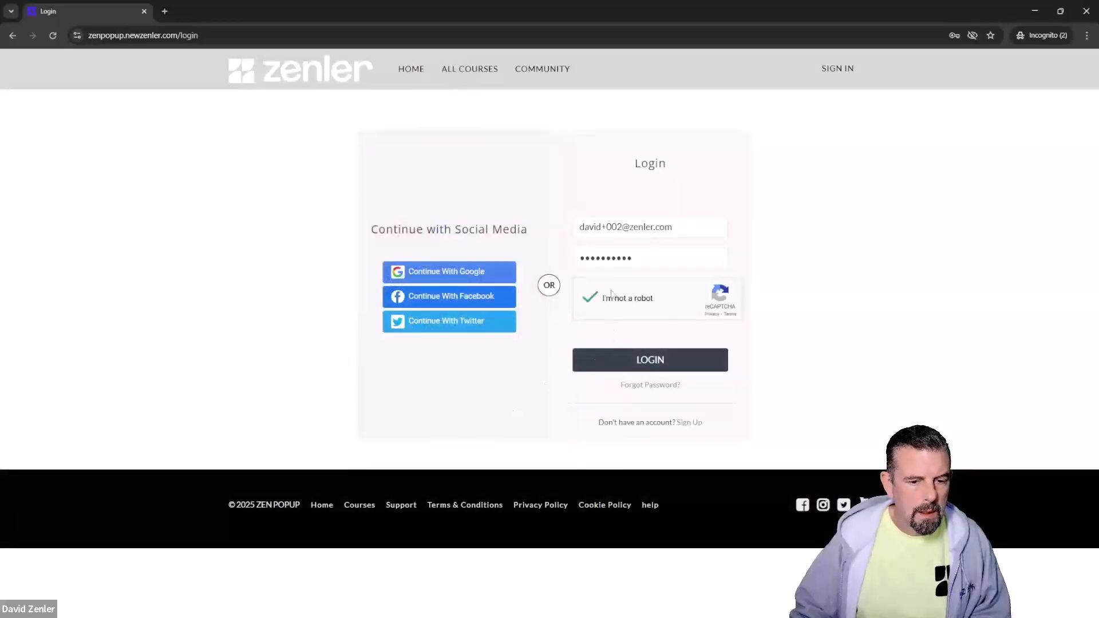
left_click(630, 371)
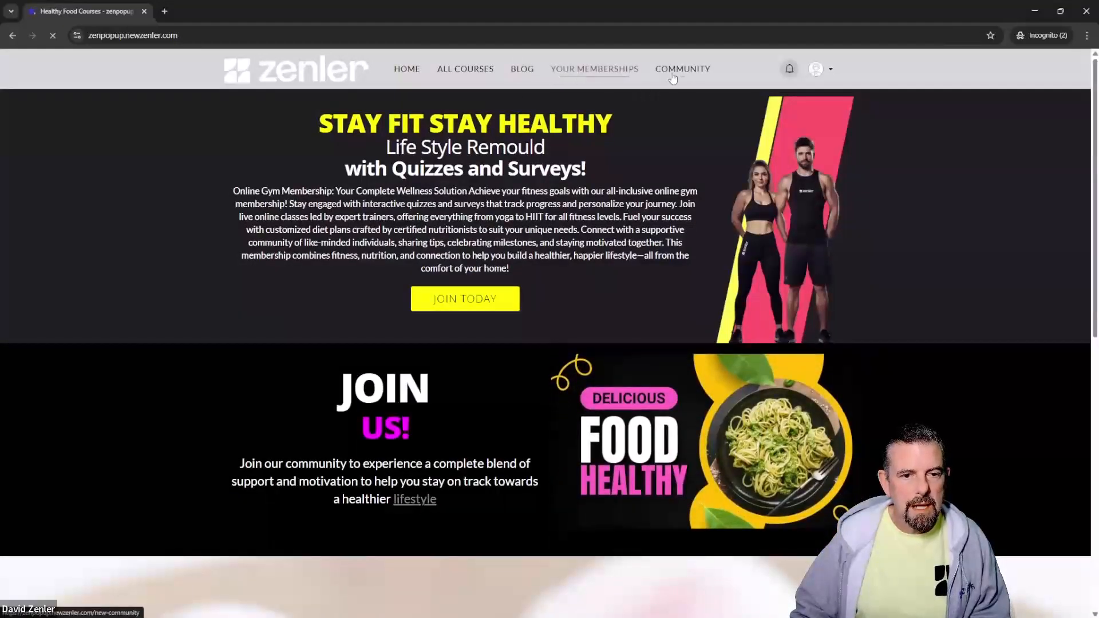
Step: Check Your Memberships shows no enrolled courses, then browse Blog and All Courses and return to Blog
left_click(591, 70)
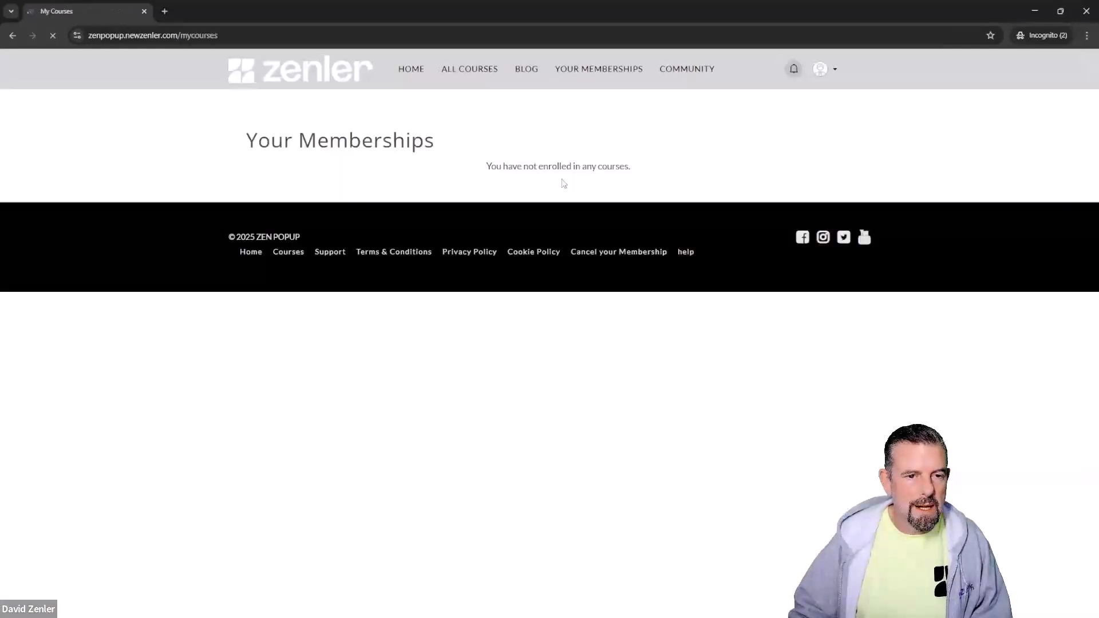
left_click_drag(636, 169, 483, 172)
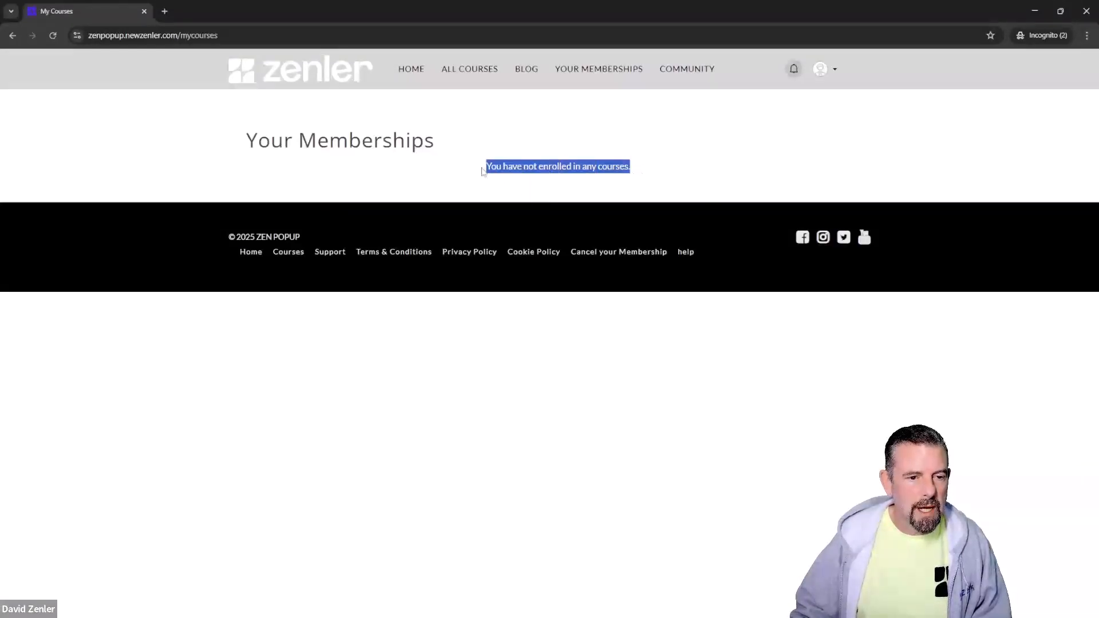
left_click(526, 68)
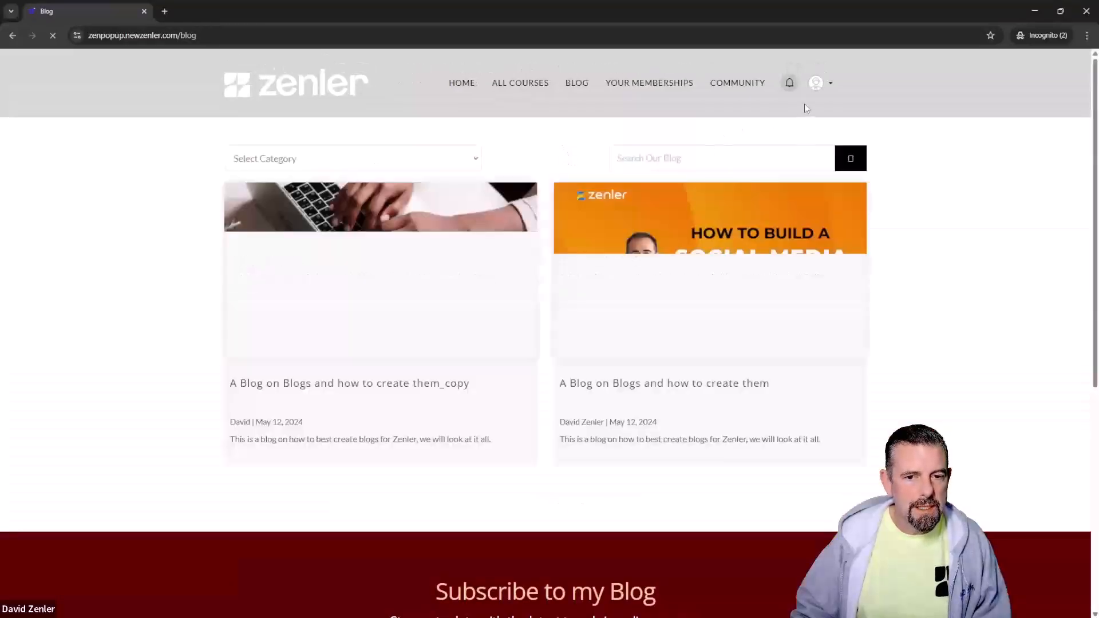
left_click(832, 86)
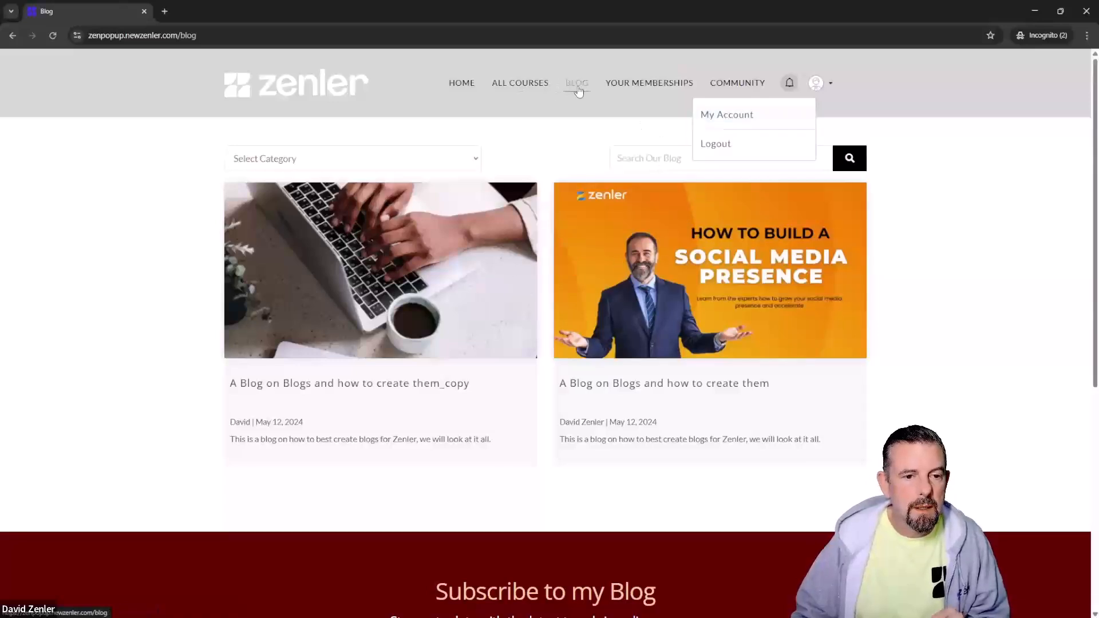
left_click(518, 91)
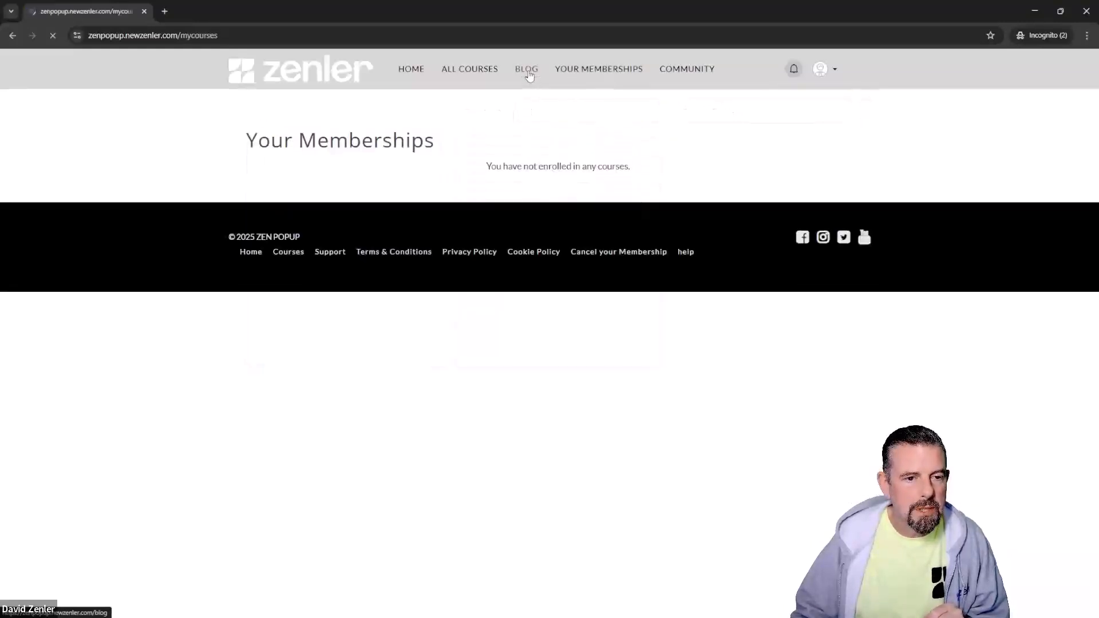
left_click(528, 74)
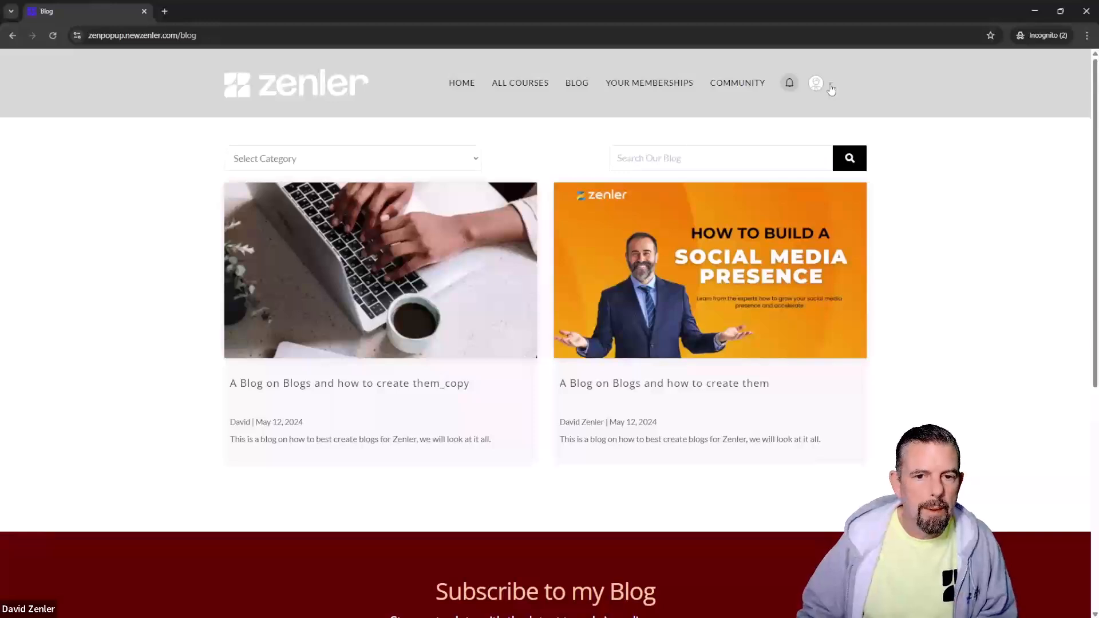
left_click(831, 90)
Step: Go to the account's Billing > Subscriptions and highlight 'No active subscriptions found'
left_click(743, 113)
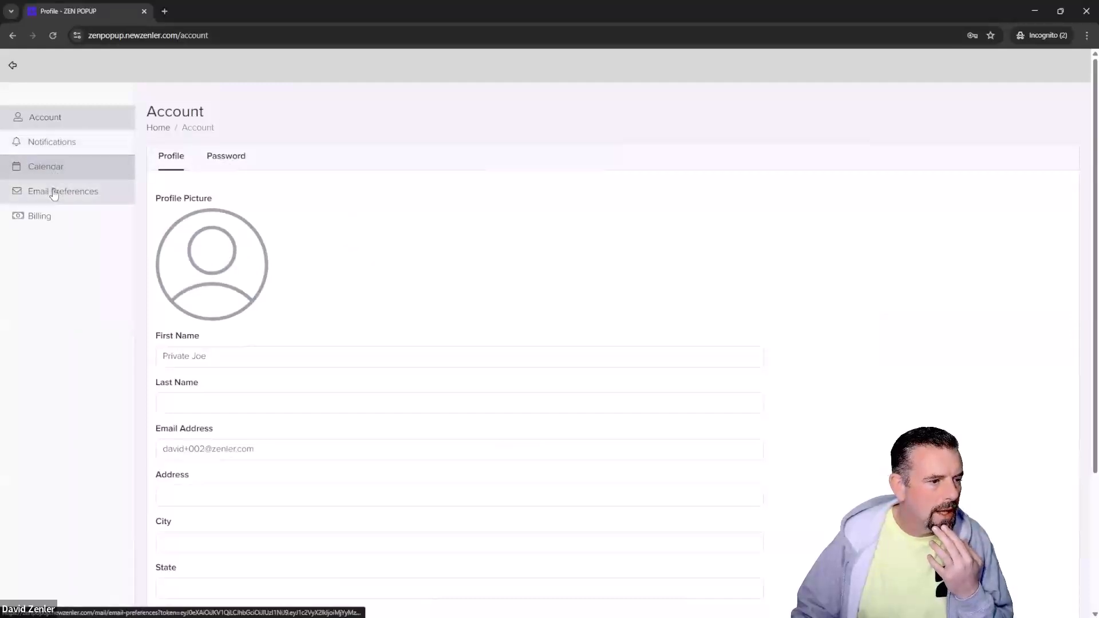
left_click(43, 225)
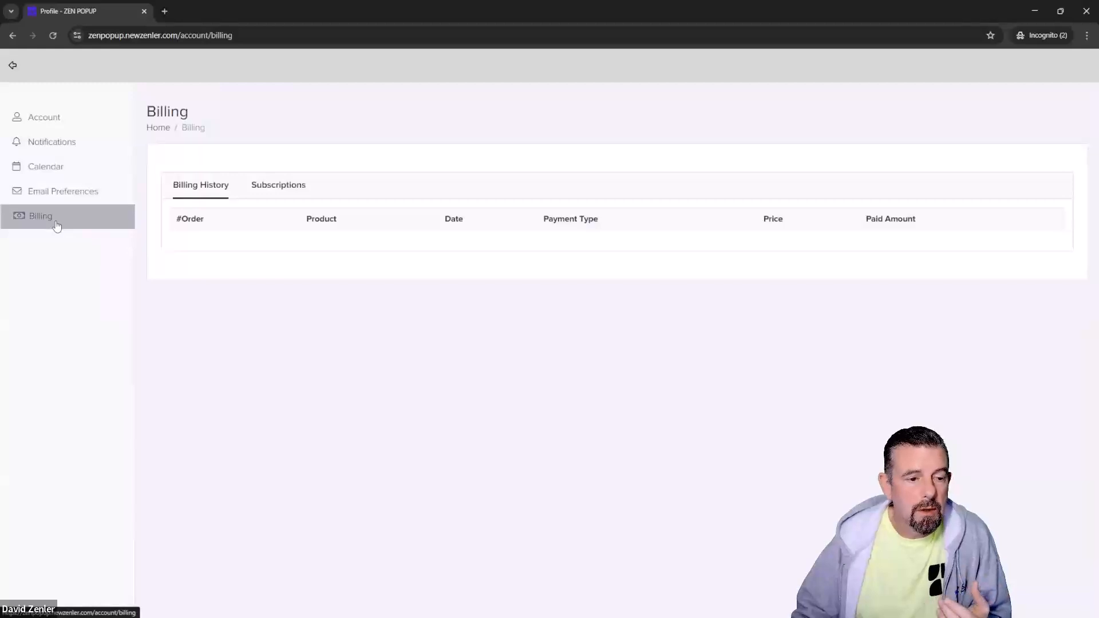
left_click(273, 191)
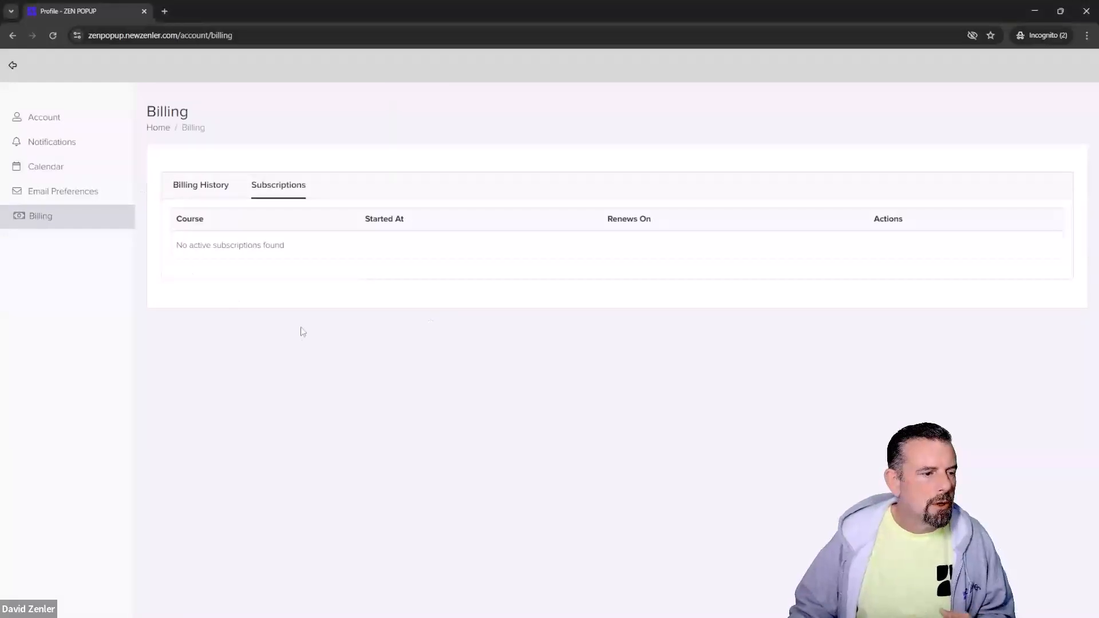
left_click_drag(294, 246, 181, 246)
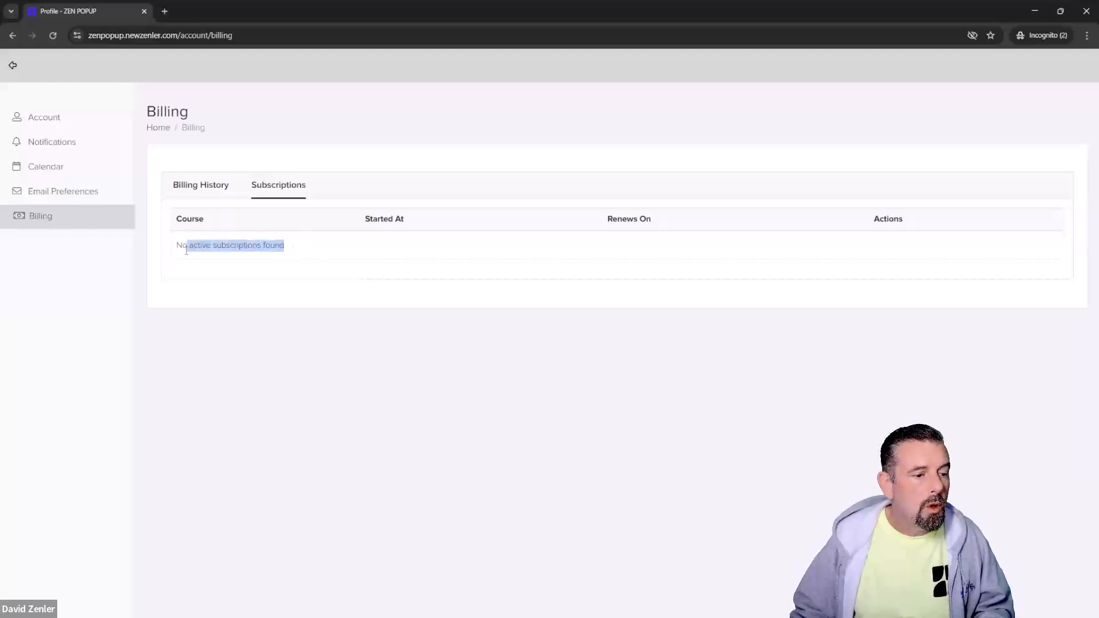
left_click(255, 330)
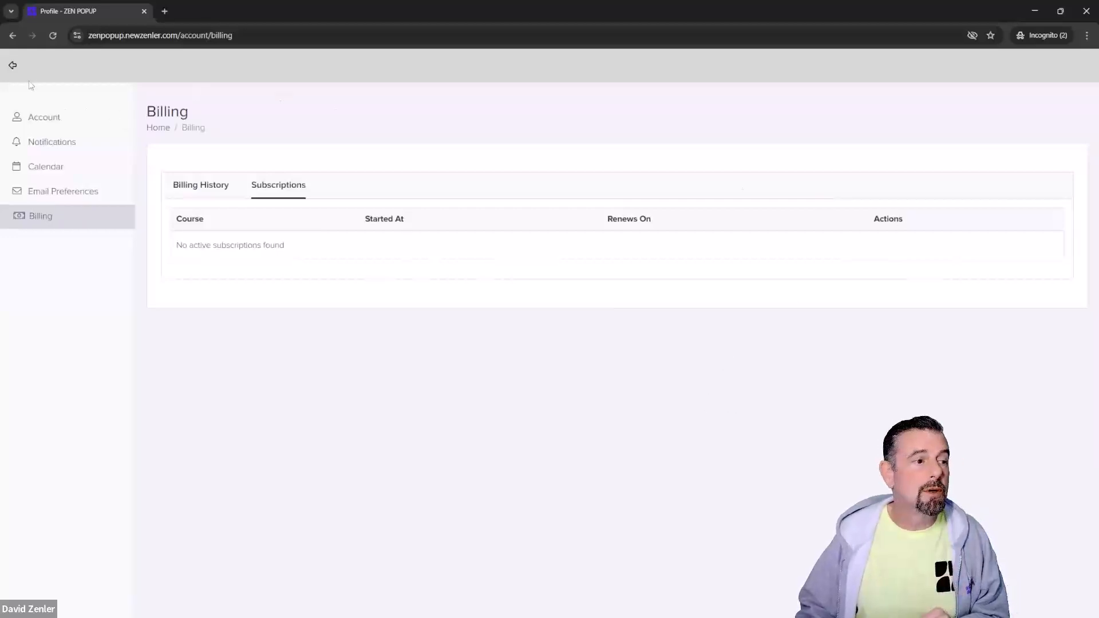
Step: Go back into My Account, recheck Billing and Subscriptions, then return to the Account Profile tab
left_click(13, 66)
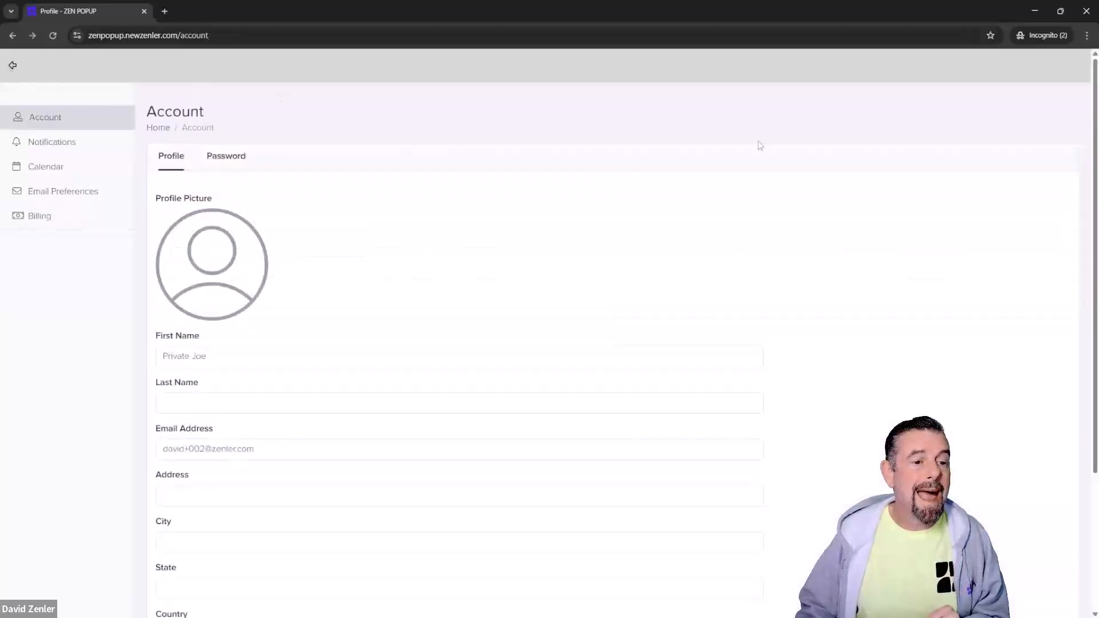
left_click(13, 65)
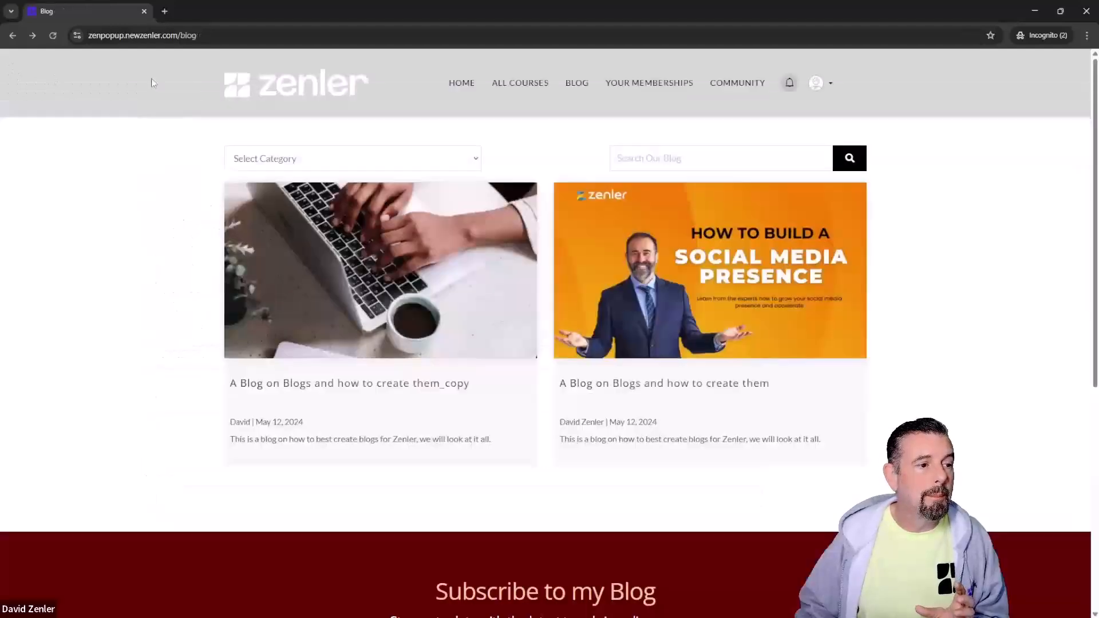
left_click(830, 86)
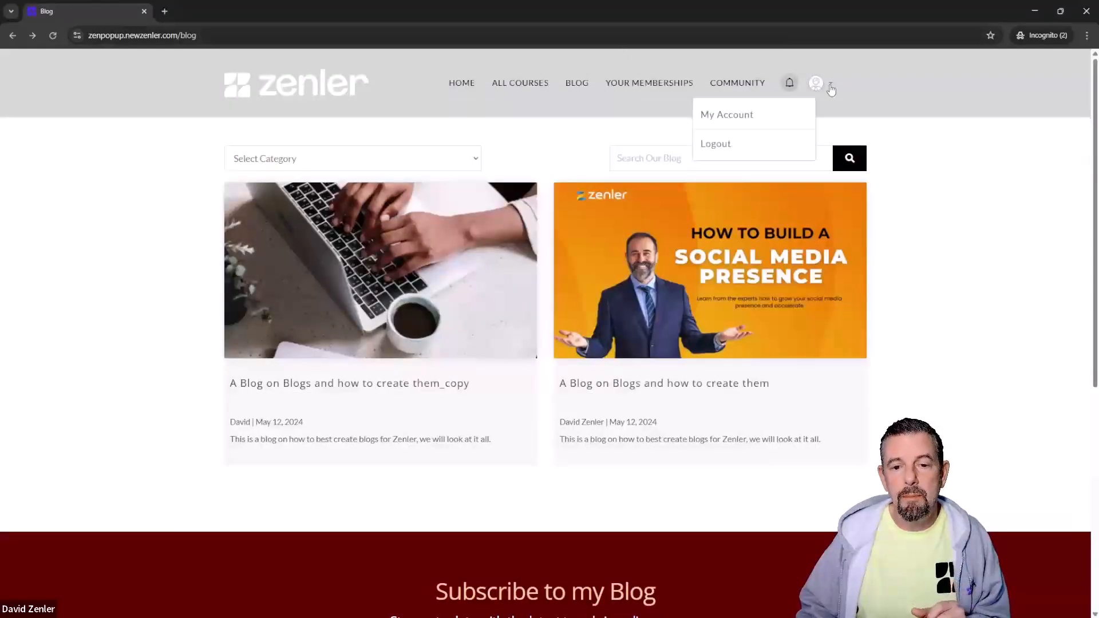
left_click(725, 120)
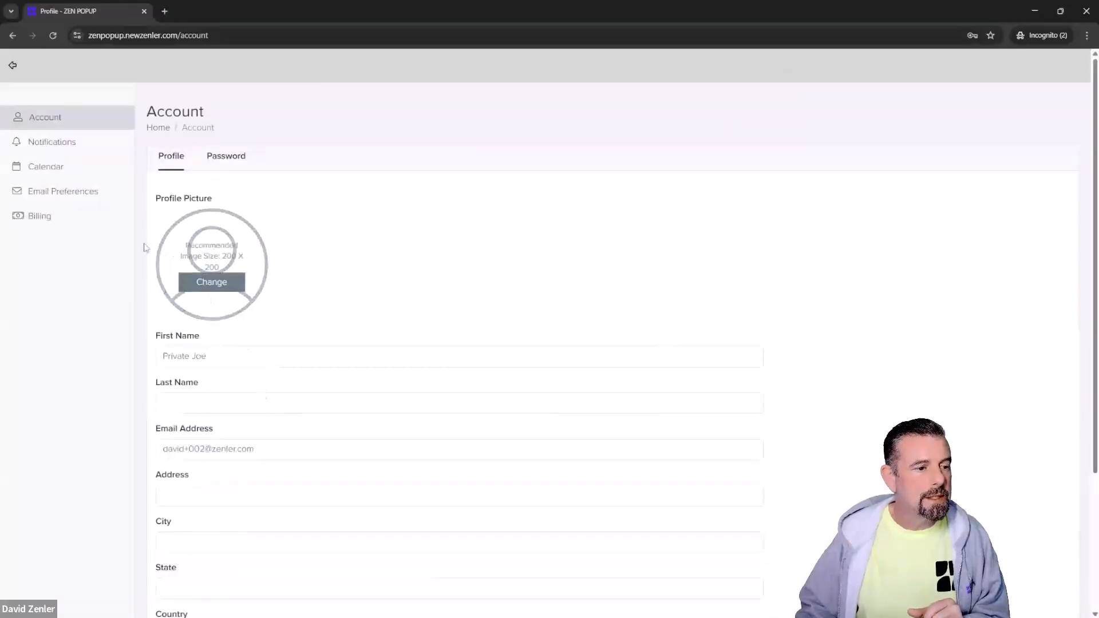
left_click(45, 218)
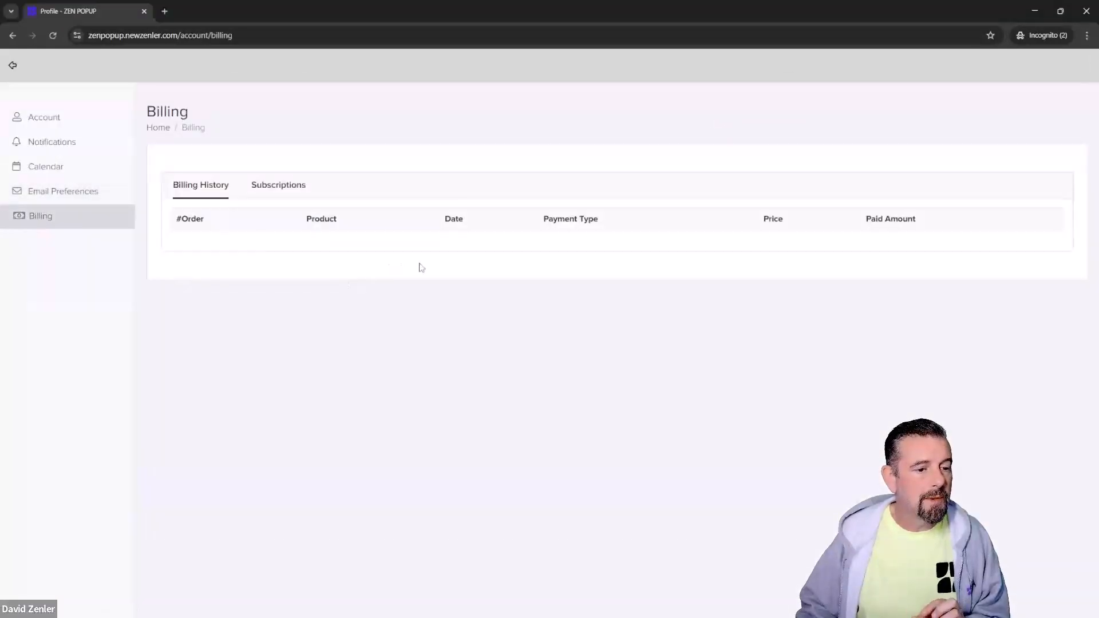
left_click(284, 188)
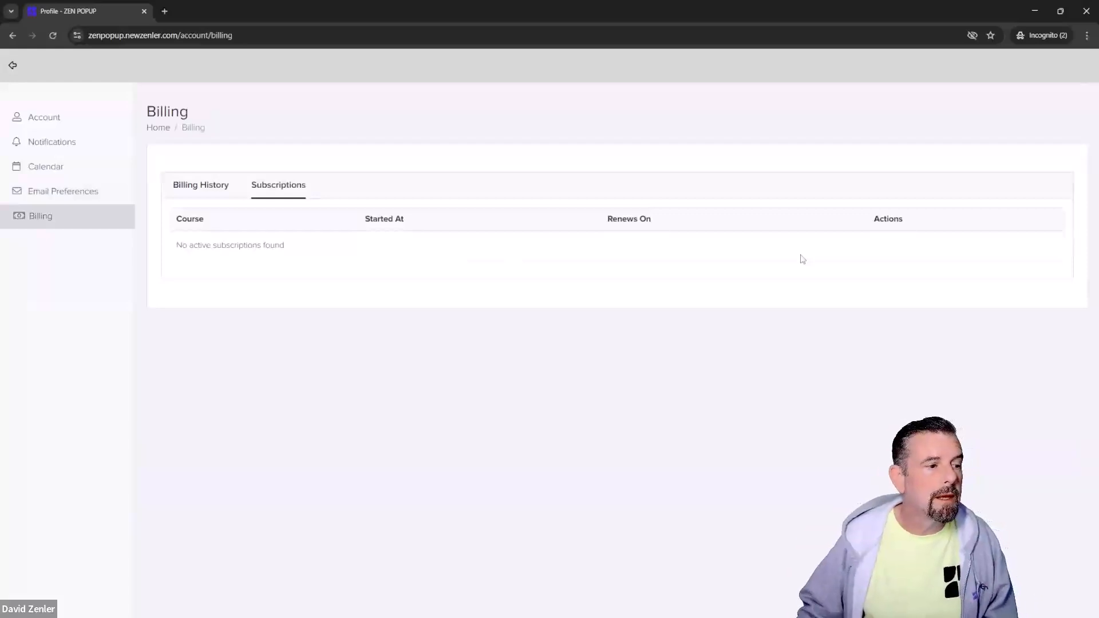
left_click(67, 117)
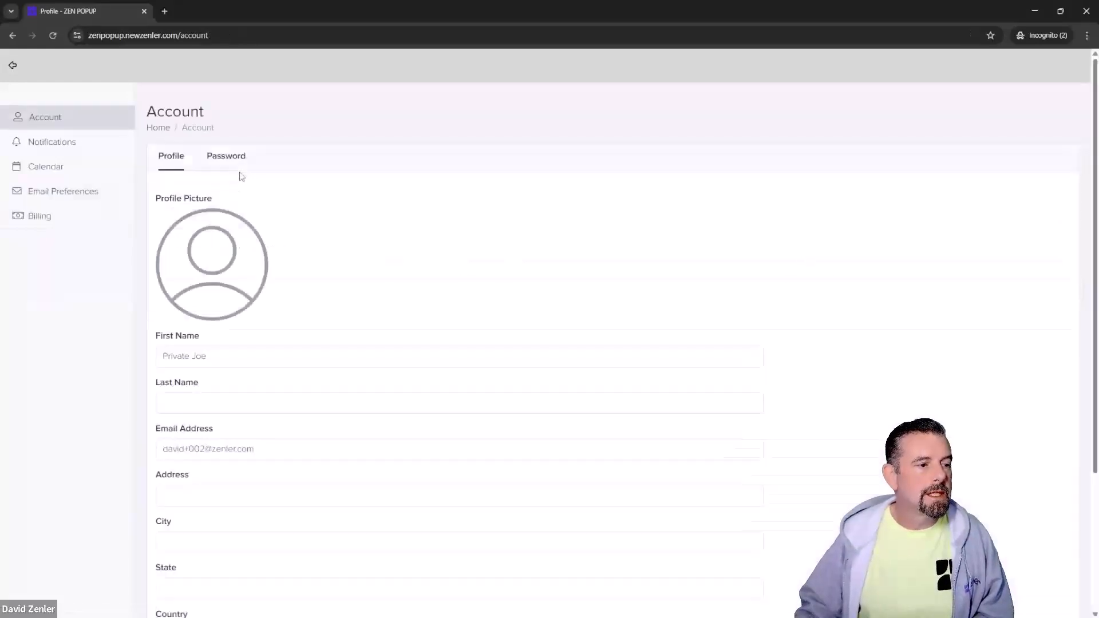
mouse_move(217, 255)
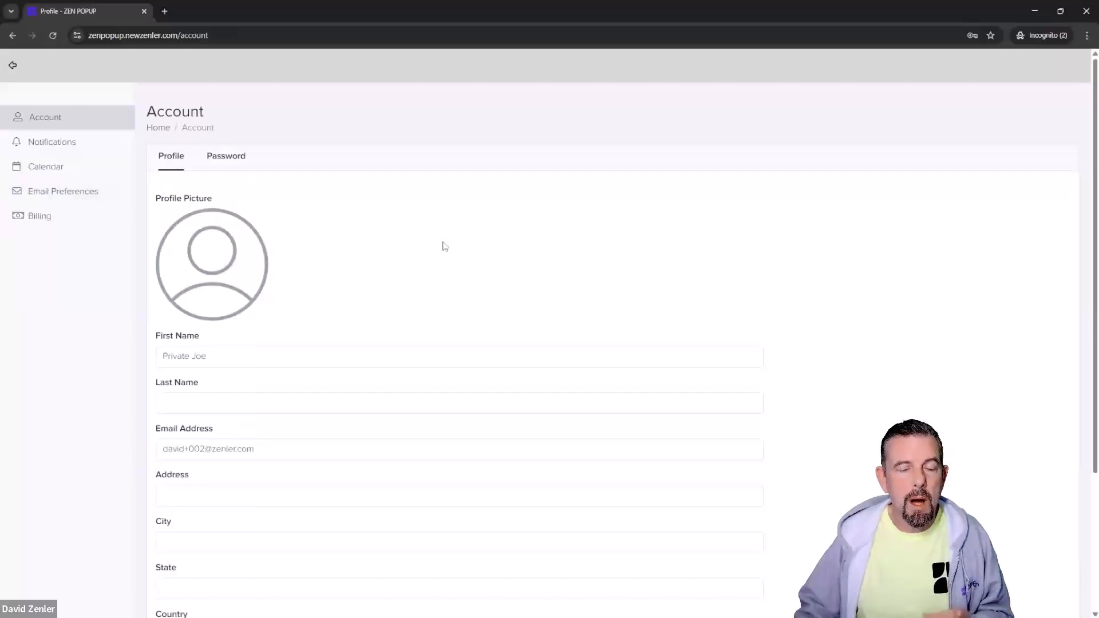
mouse_move(212, 284)
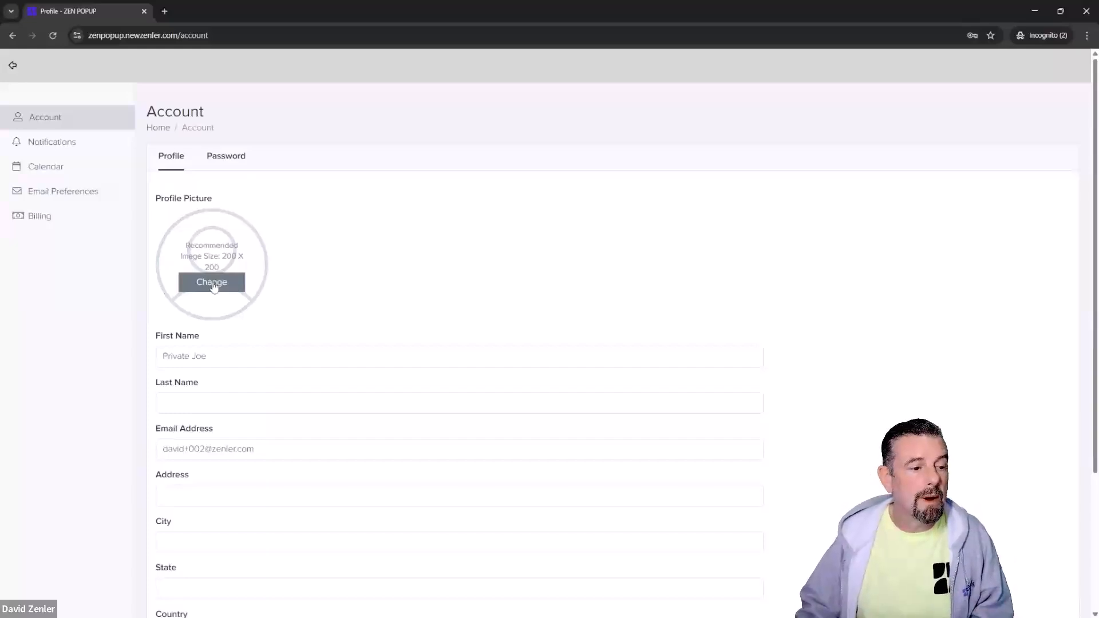
Step: Replace the profile picture with Desktop's 1.jpg, cropped and saved
left_click(212, 283)
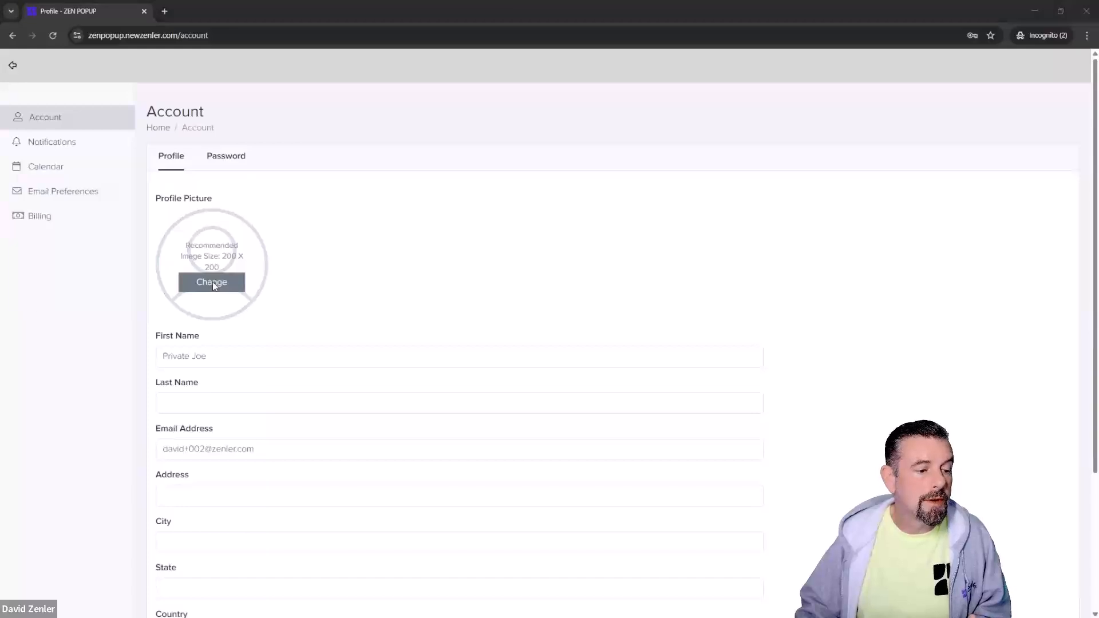
left_click(48, 175)
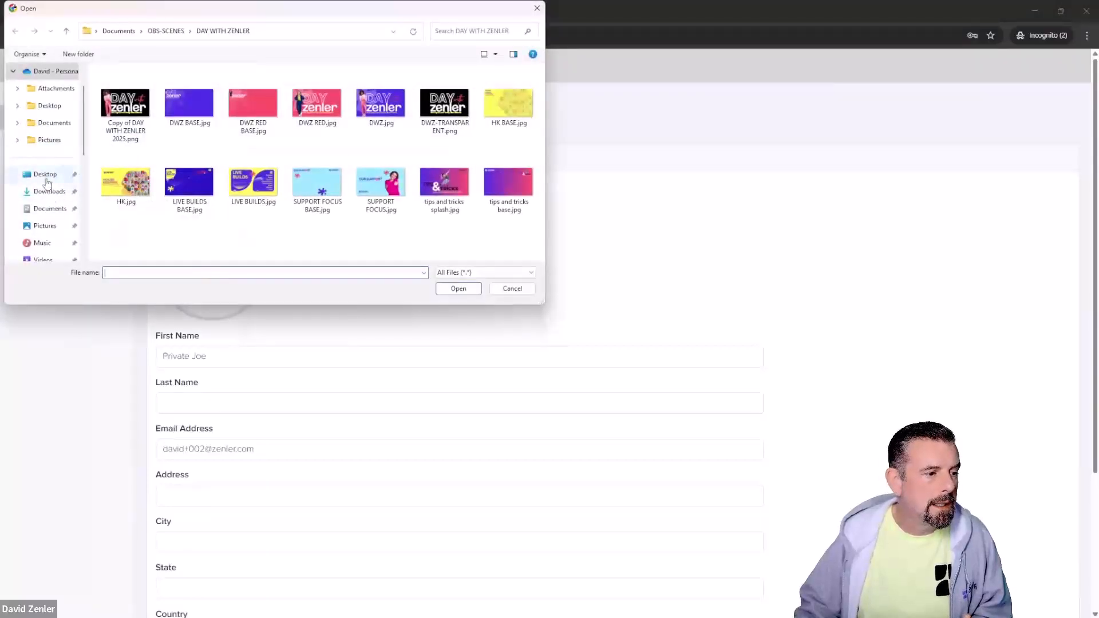
left_click(307, 99)
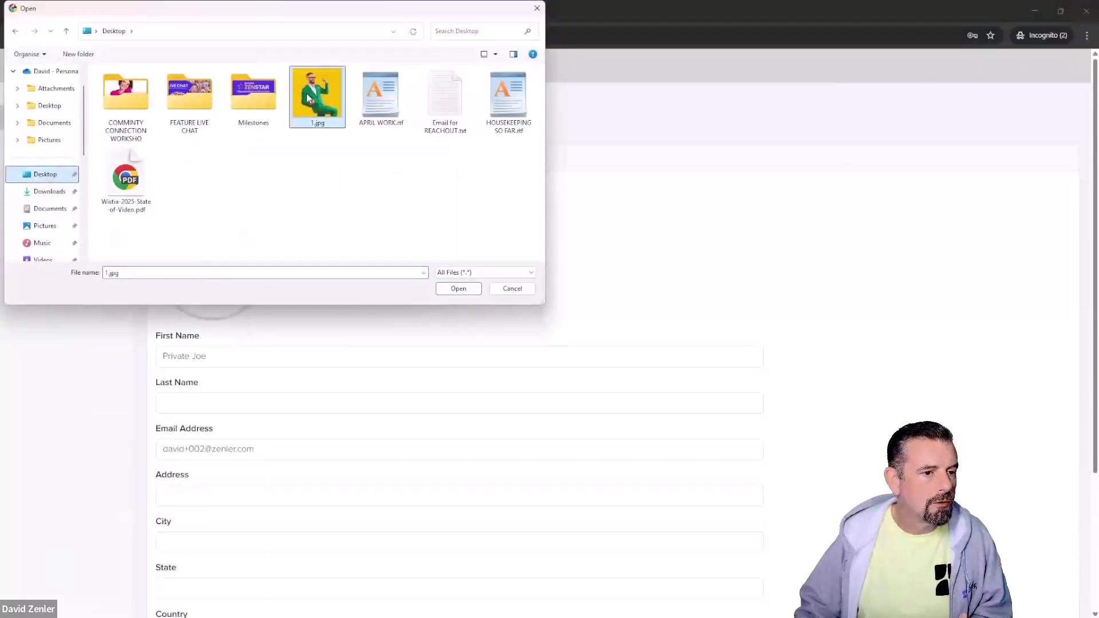
left_click(459, 289)
left_click_drag(589, 274, 557, 220)
left_click(662, 307)
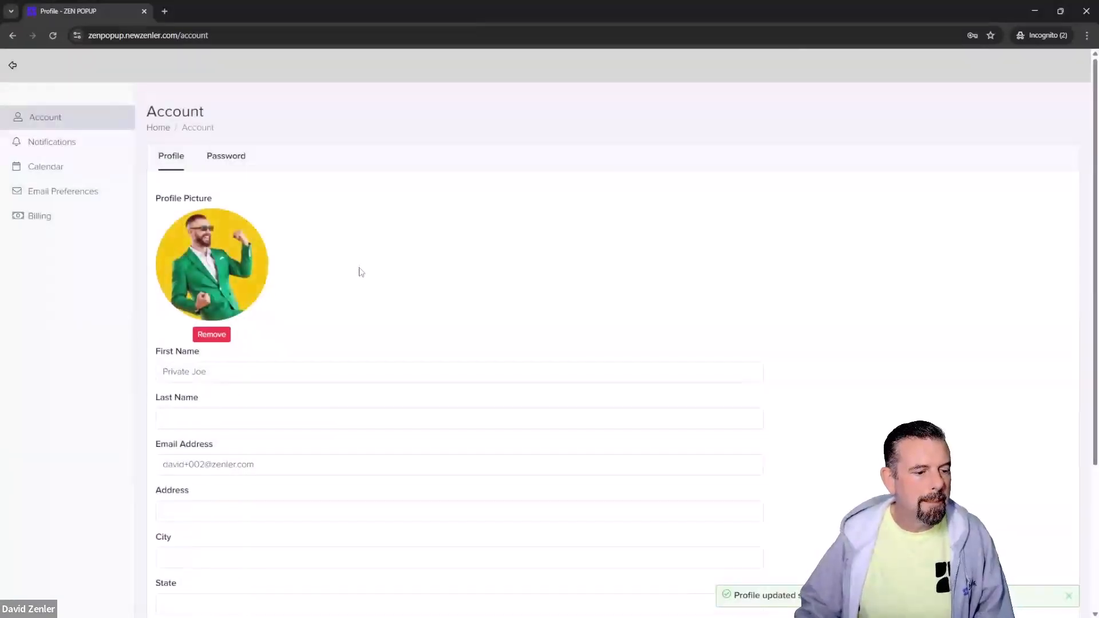
Step: Scroll the profile details and go to Notifications, where live notifications are enabled
scroll(356, 309, "down", 2)
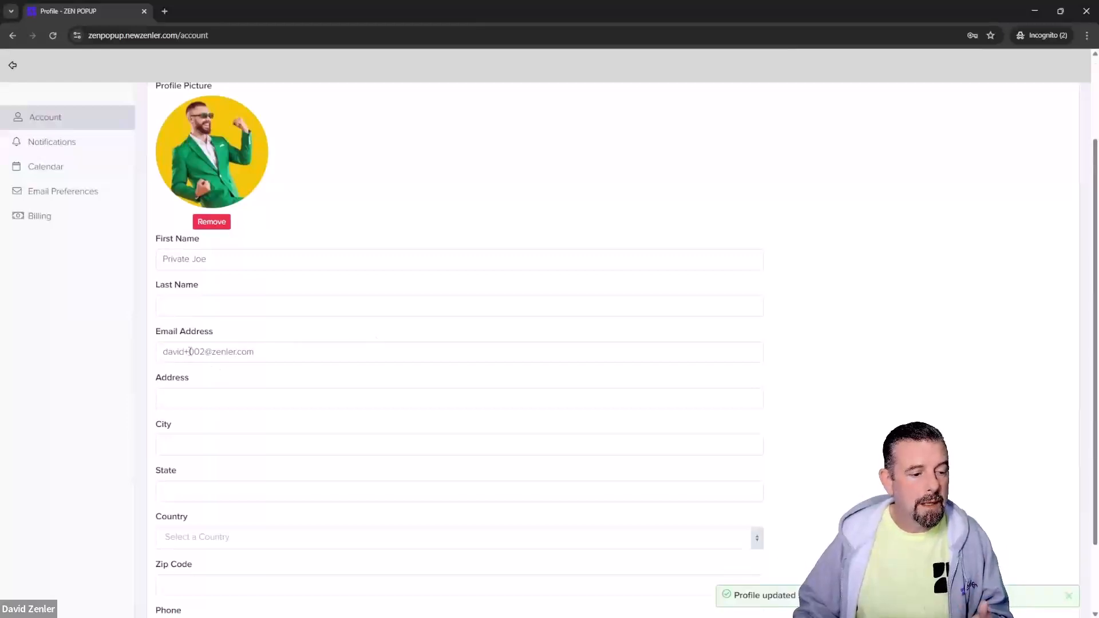
left_click_drag(184, 352, 177, 352)
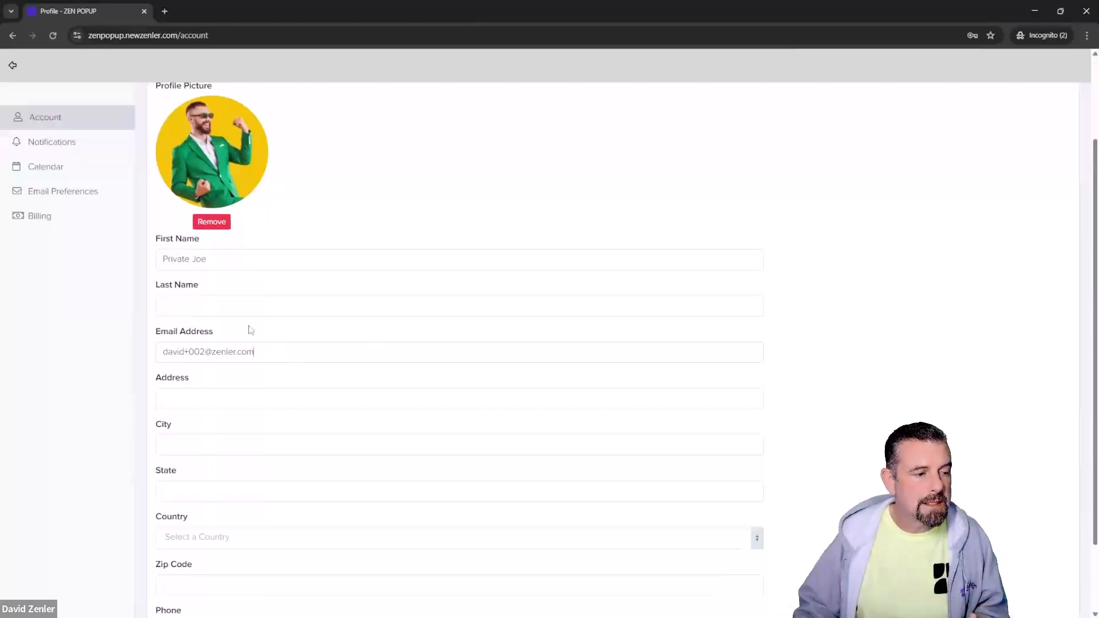
left_click(50, 144)
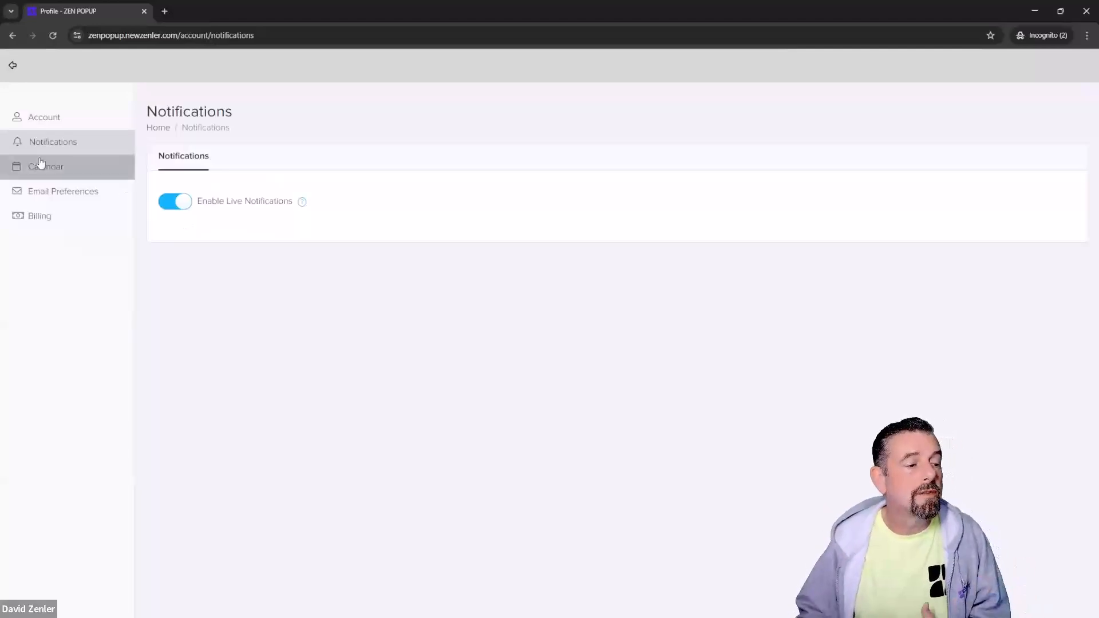
Step: Look through the student's Account, Calendar and Email Preferences pages, then open Billing History
left_click(57, 124)
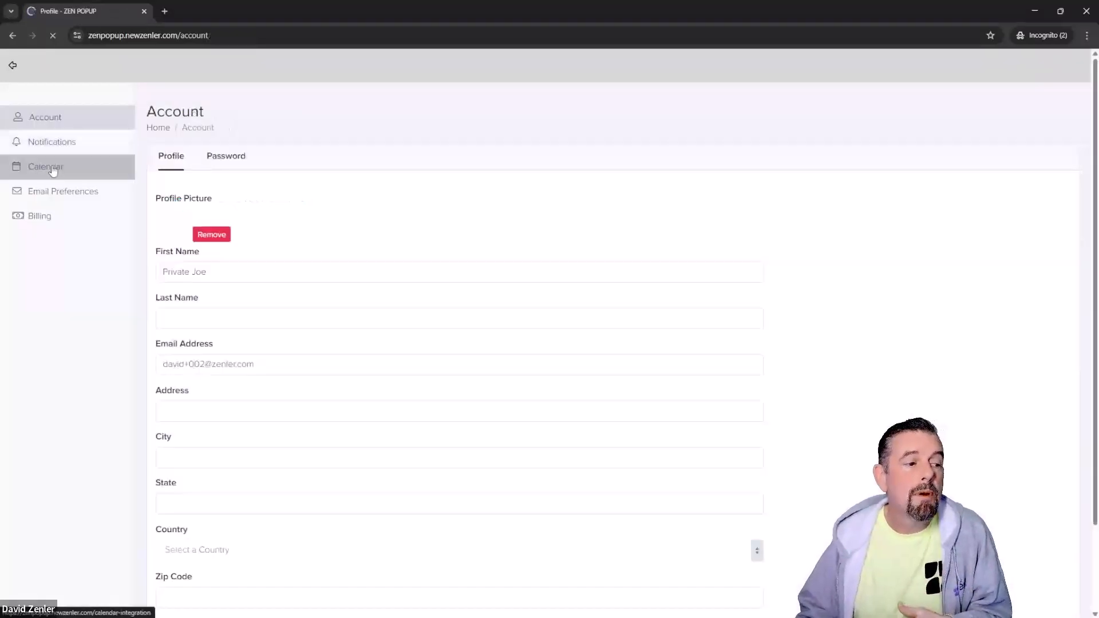
left_click(52, 171)
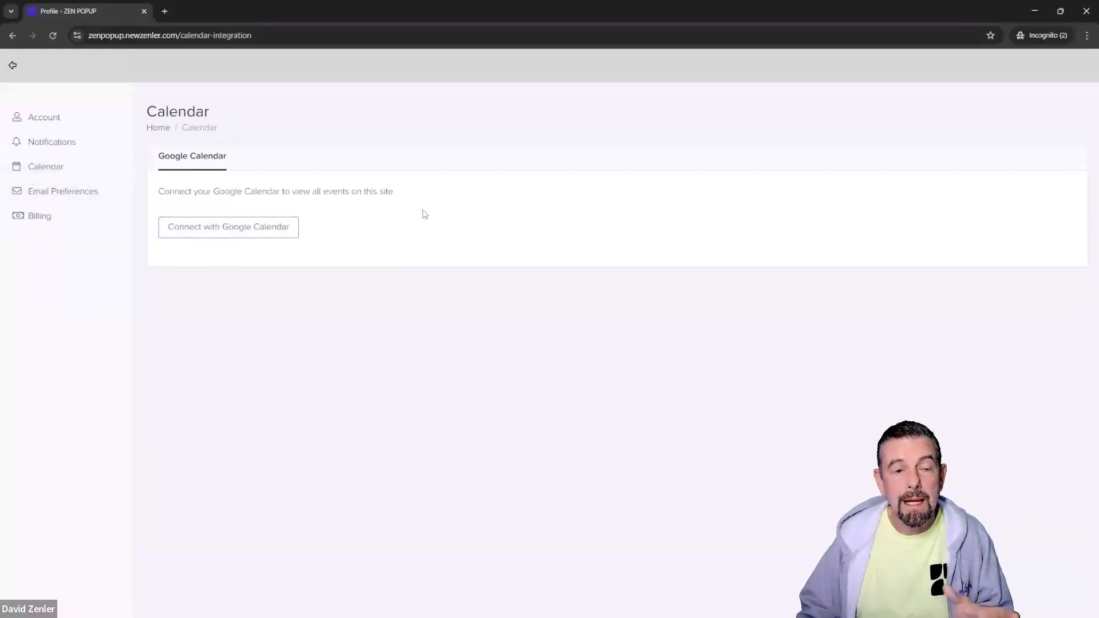
left_click(76, 193)
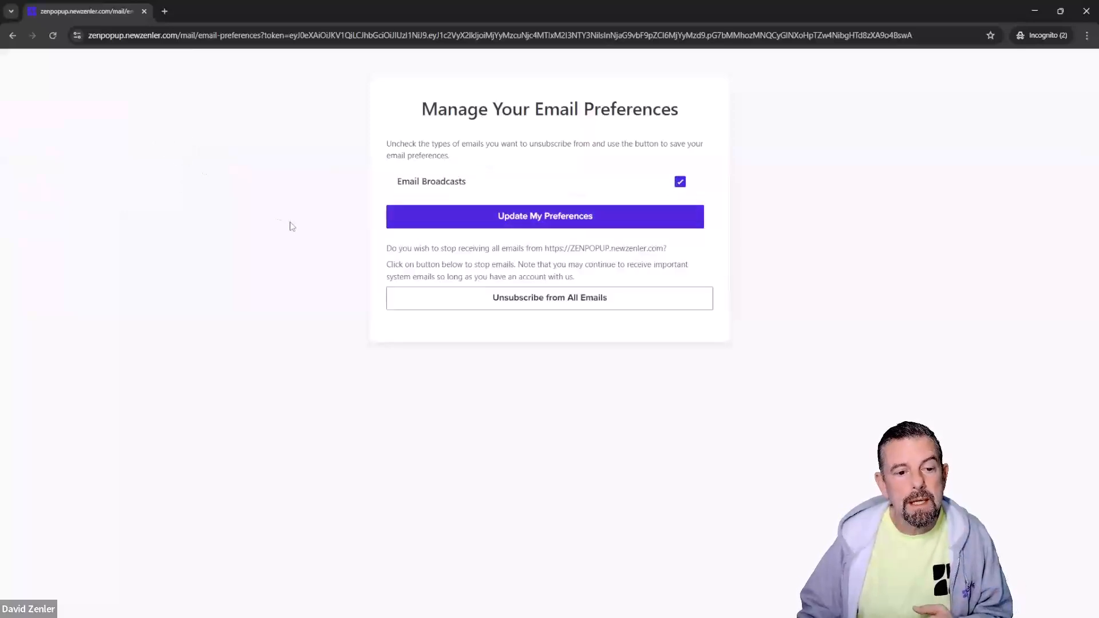
left_click(12, 36)
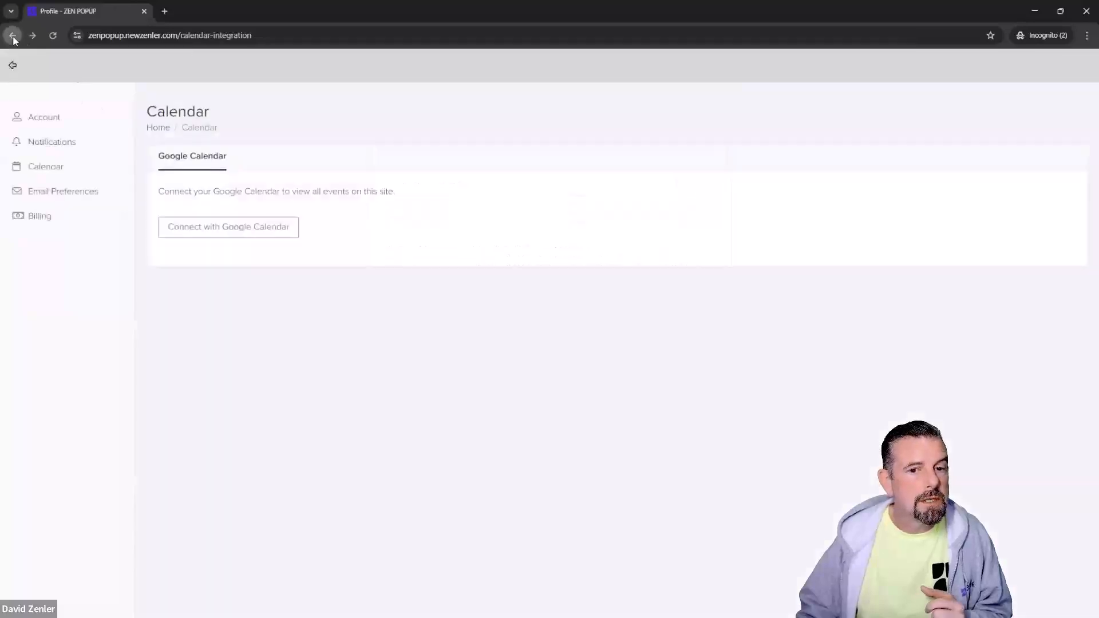
left_click(57, 218)
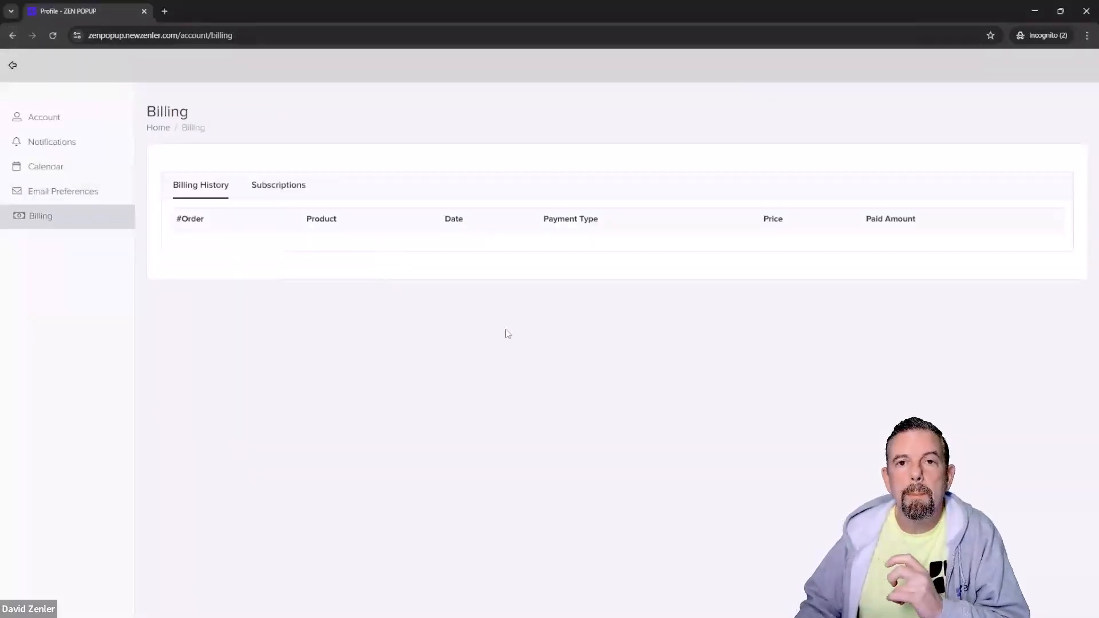
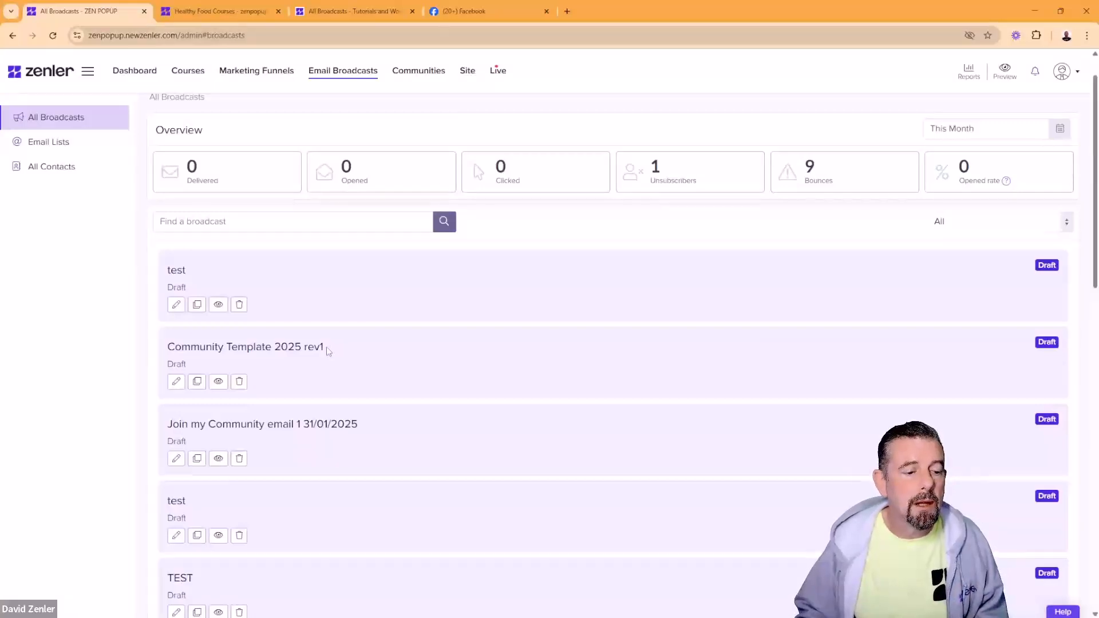
Step: Highlight and inspect broadcast titles such as Community Template 2025 rev1 in the list
triple_click(327, 348)
left_click(400, 373)
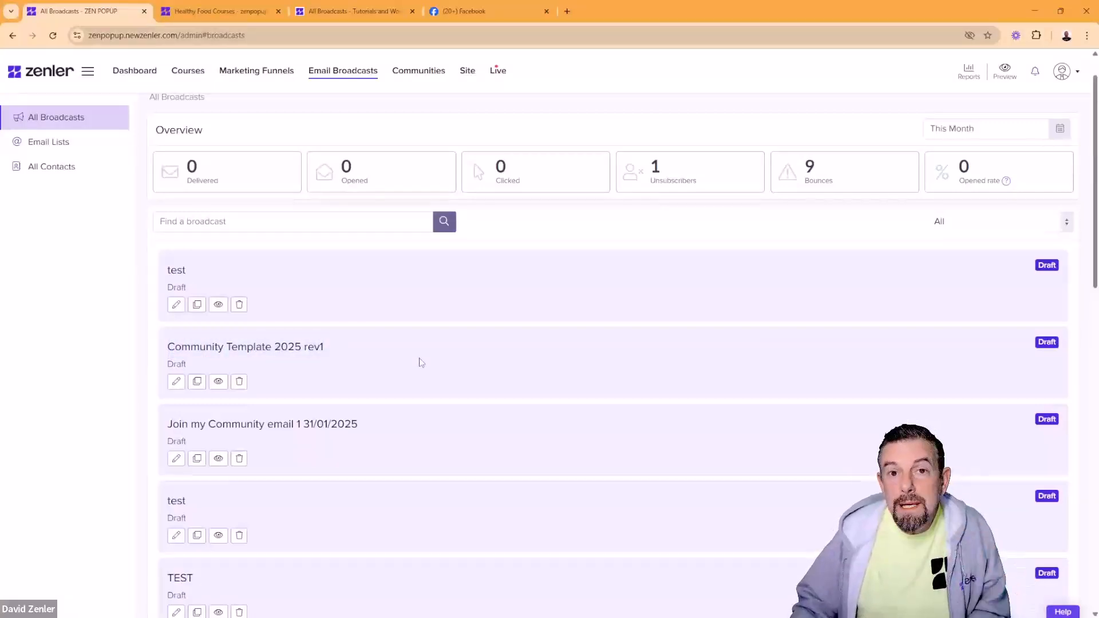
left_click_drag(346, 351, 149, 361)
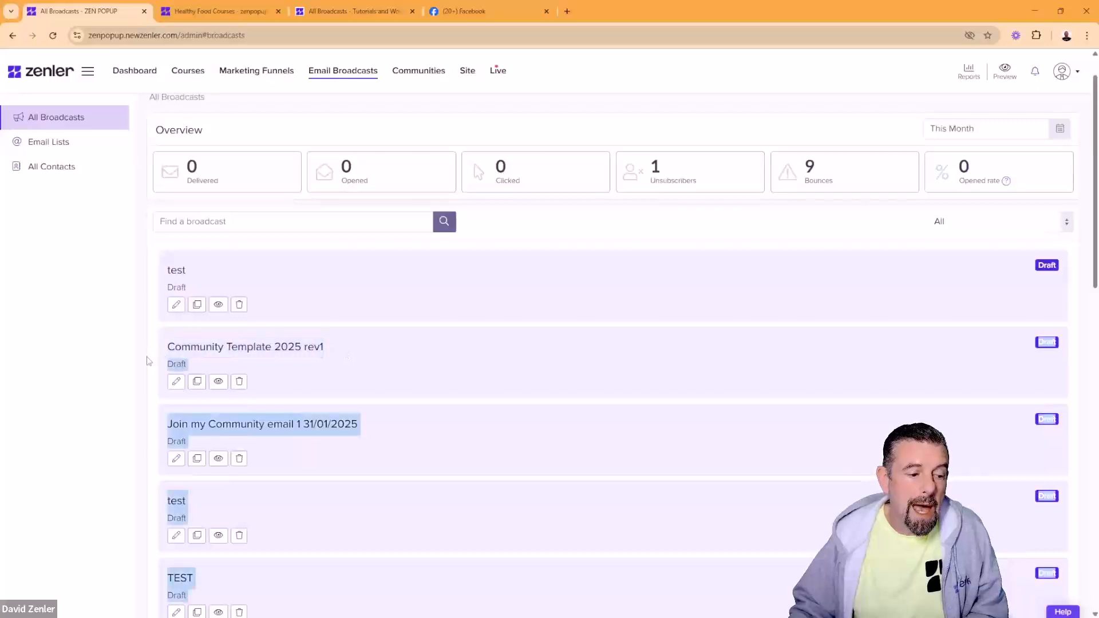
left_click(747, 340)
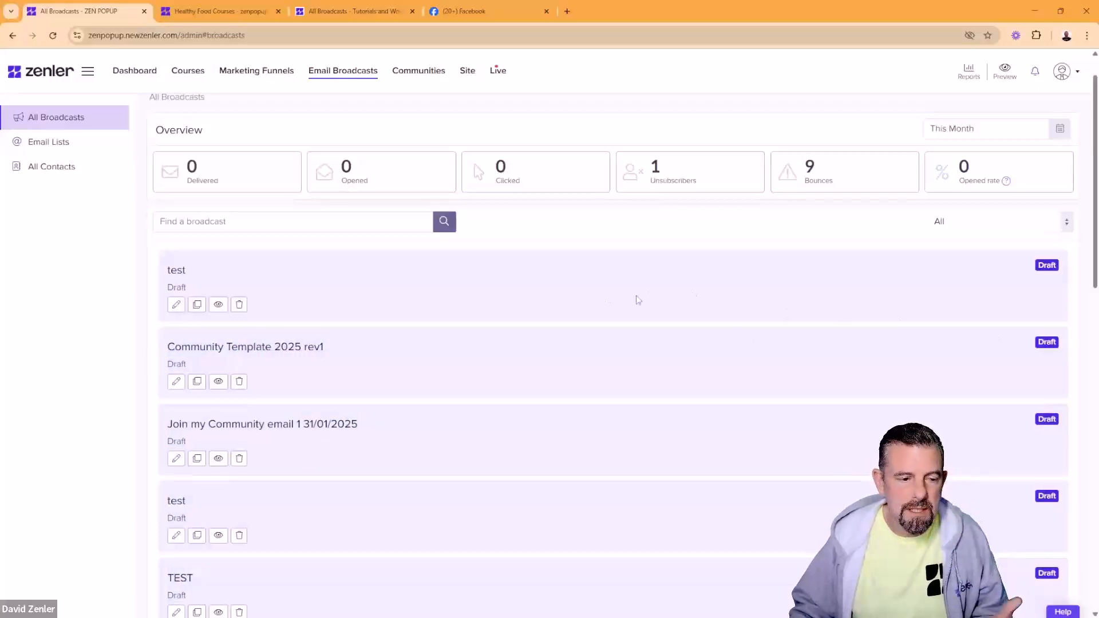
scroll(675, 310, "down", 3)
scroll(675, 310, "down", 2)
scroll(672, 309, "up", 5)
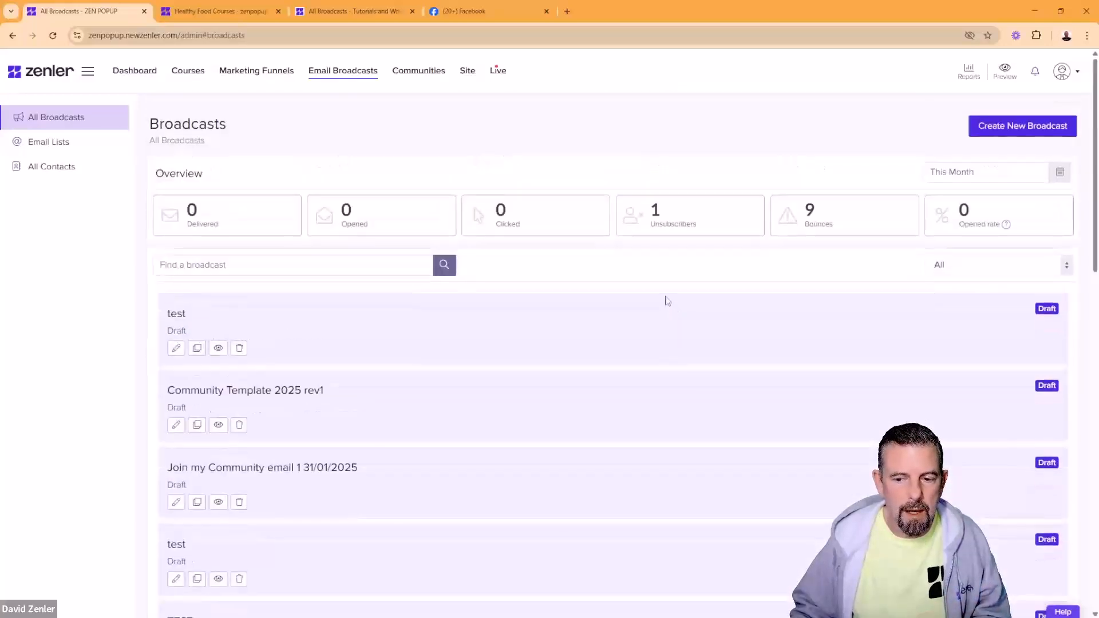
left_click_drag(322, 394, 301, 404)
left_click(377, 399)
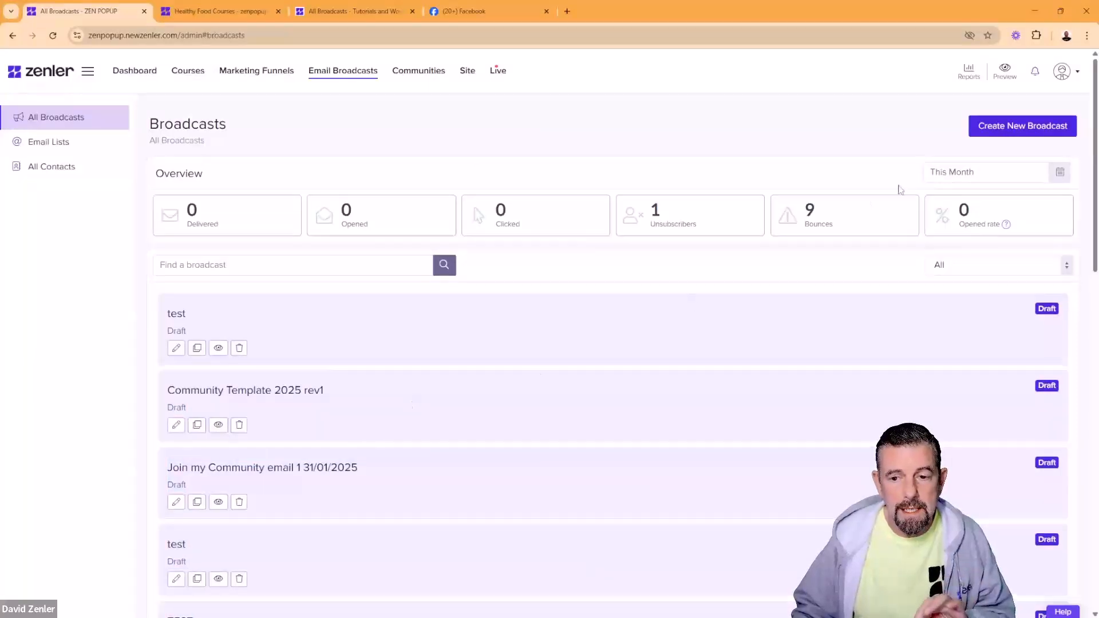
Step: Create a new broadcast titled TEMPLATE using the autocomplete suggestion
left_click(1006, 129)
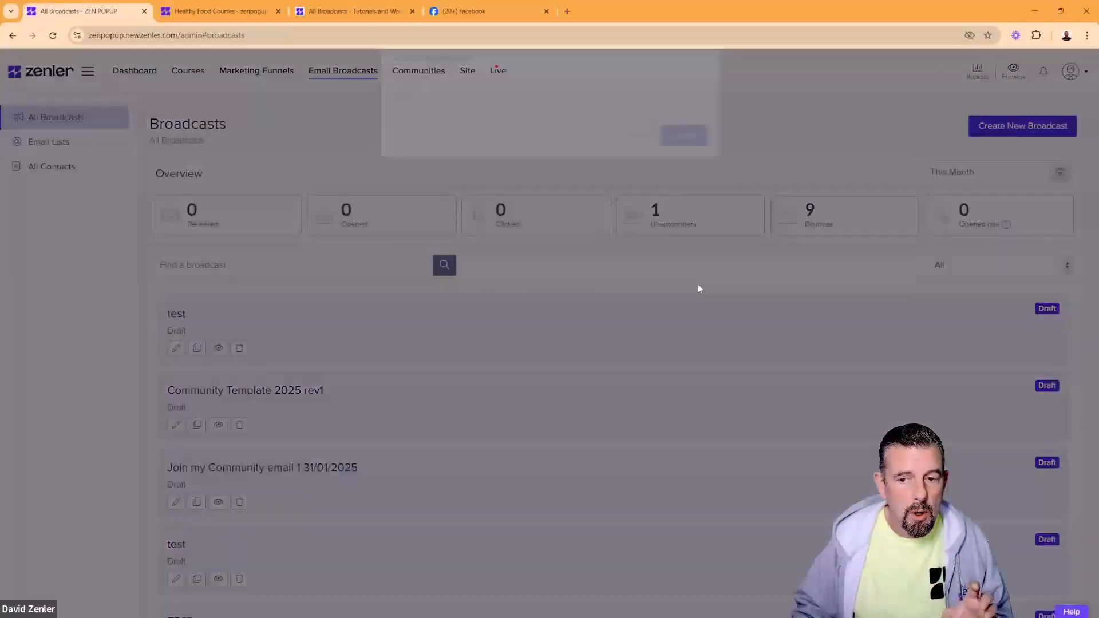
left_click(540, 118)
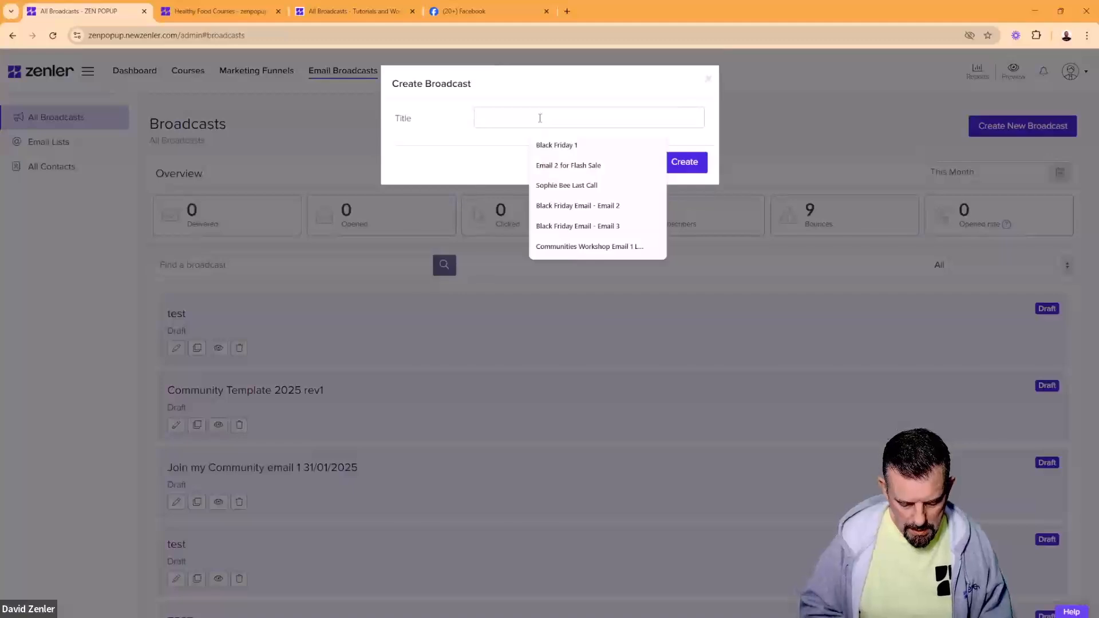
type("template")
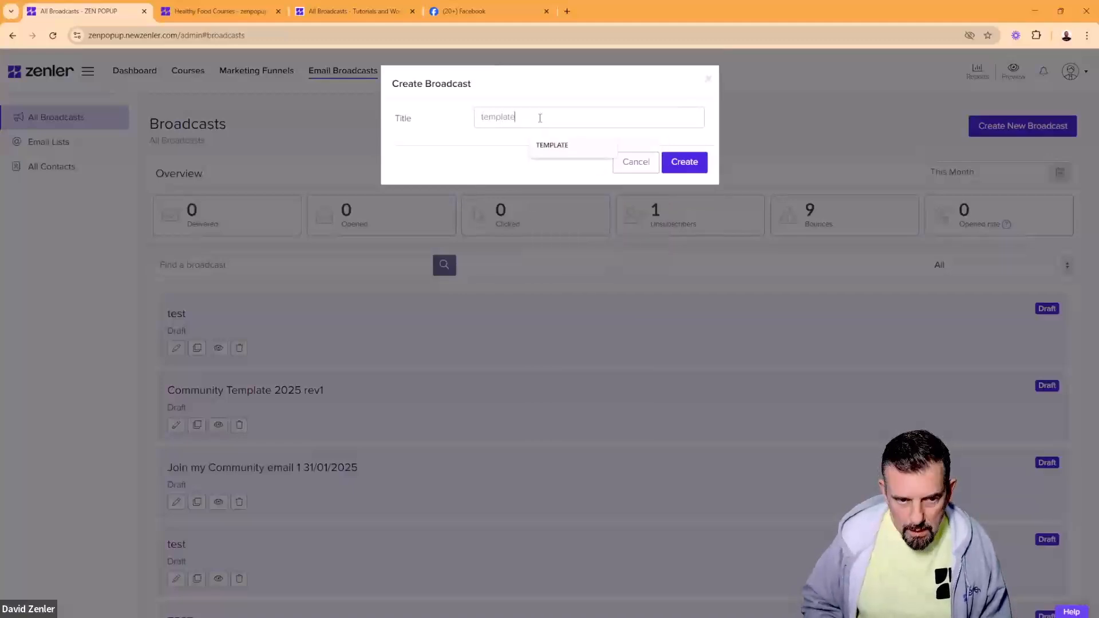
left_click(552, 145)
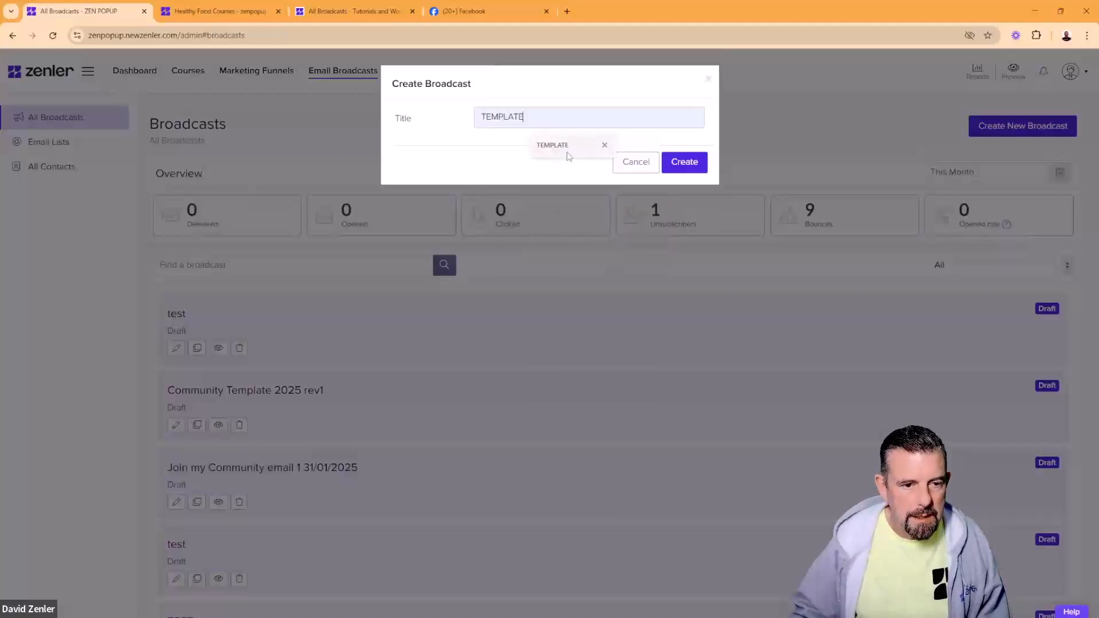
left_click(680, 164)
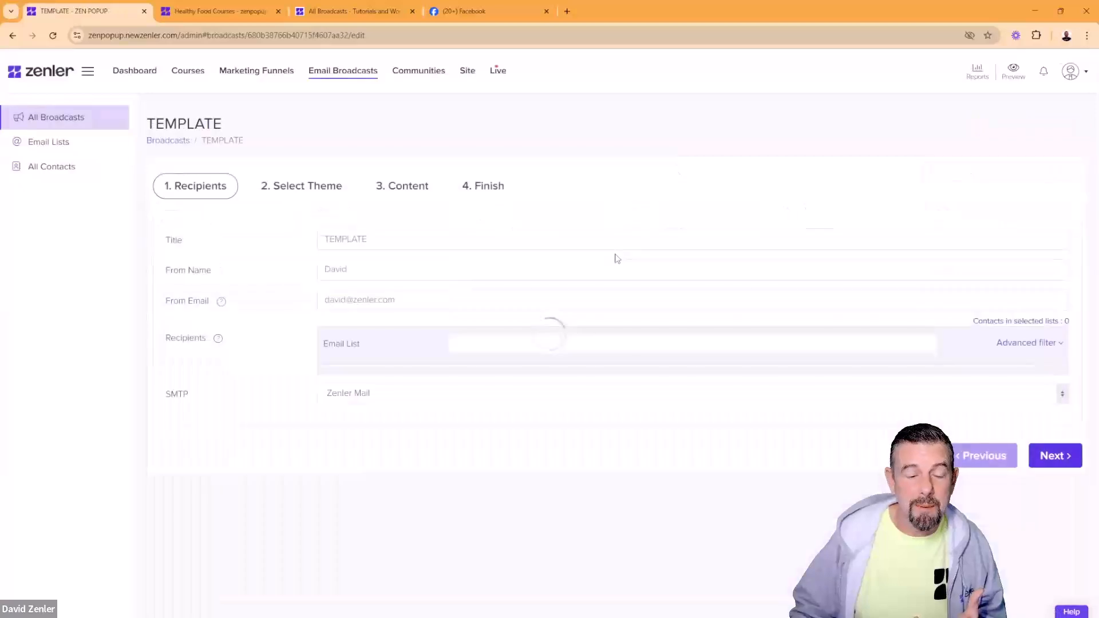
Step: Retitle the broadcast TEMPLATE 2025 and choose All contacts as the email list
left_click(404, 244)
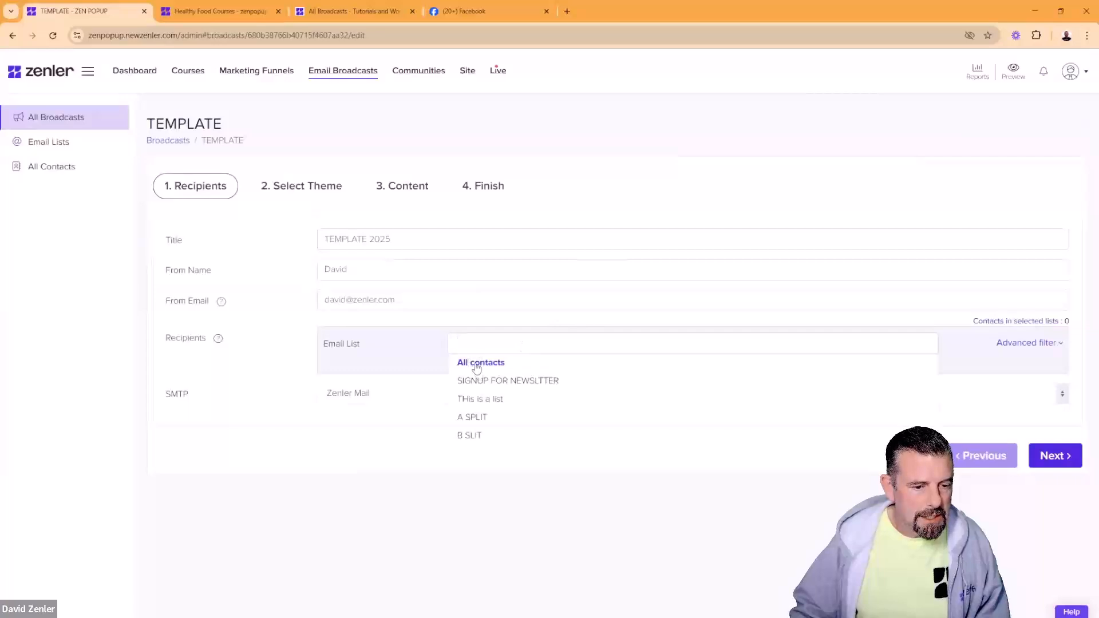
left_click(480, 362)
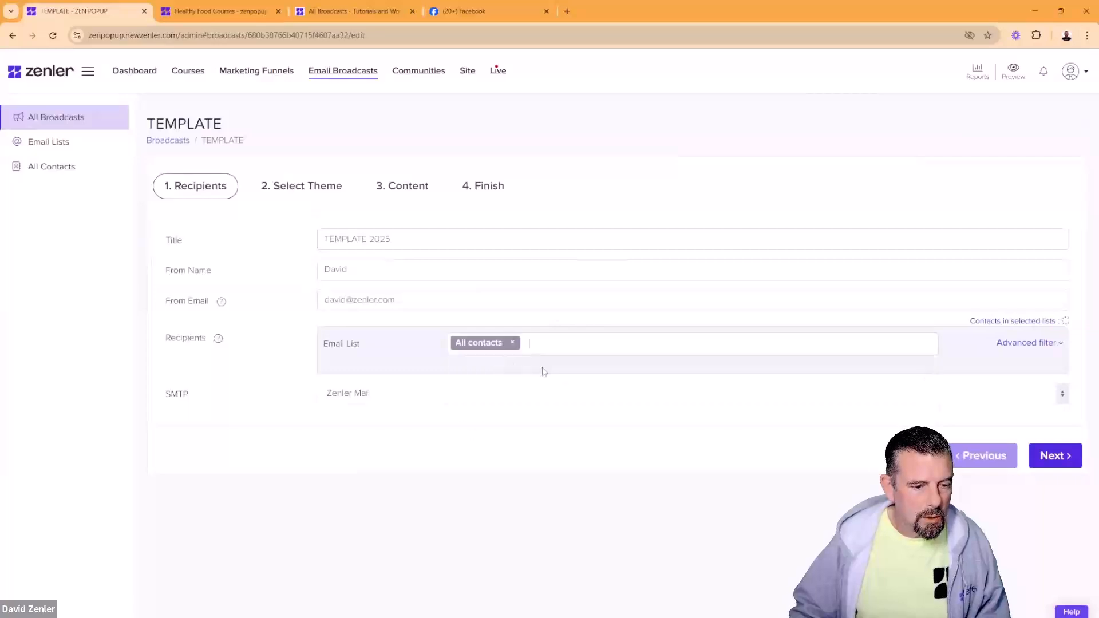
left_click(1045, 458)
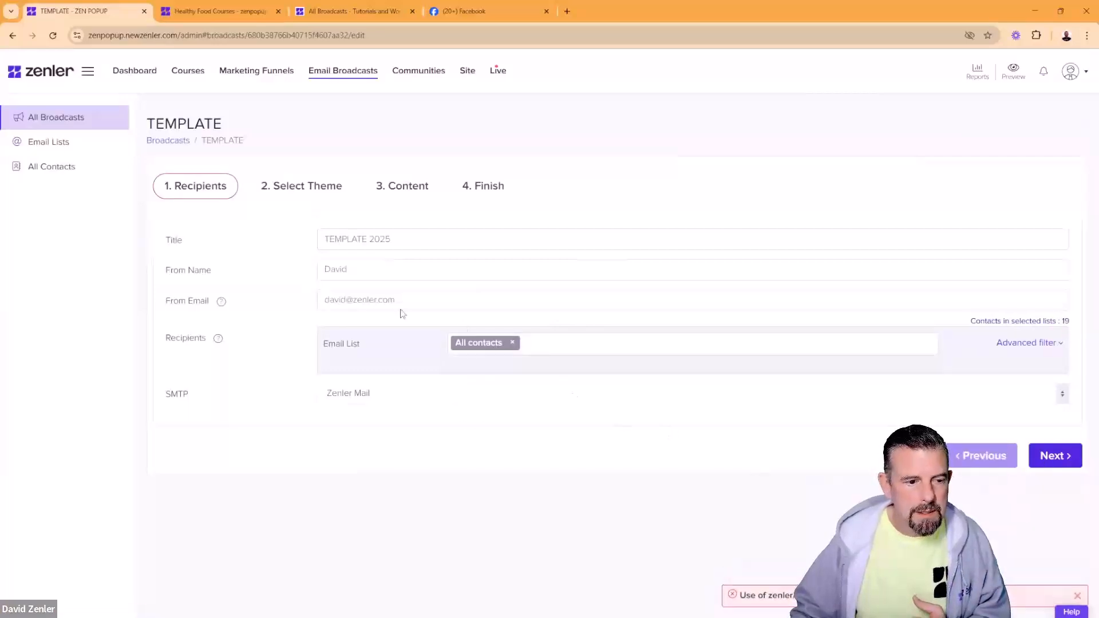
Step: Replace the From Email with the suggested sender address and continue past the domain warning
left_click(347, 300)
left_click_drag(355, 302, 306, 304)
type("he")
left_click(412, 328)
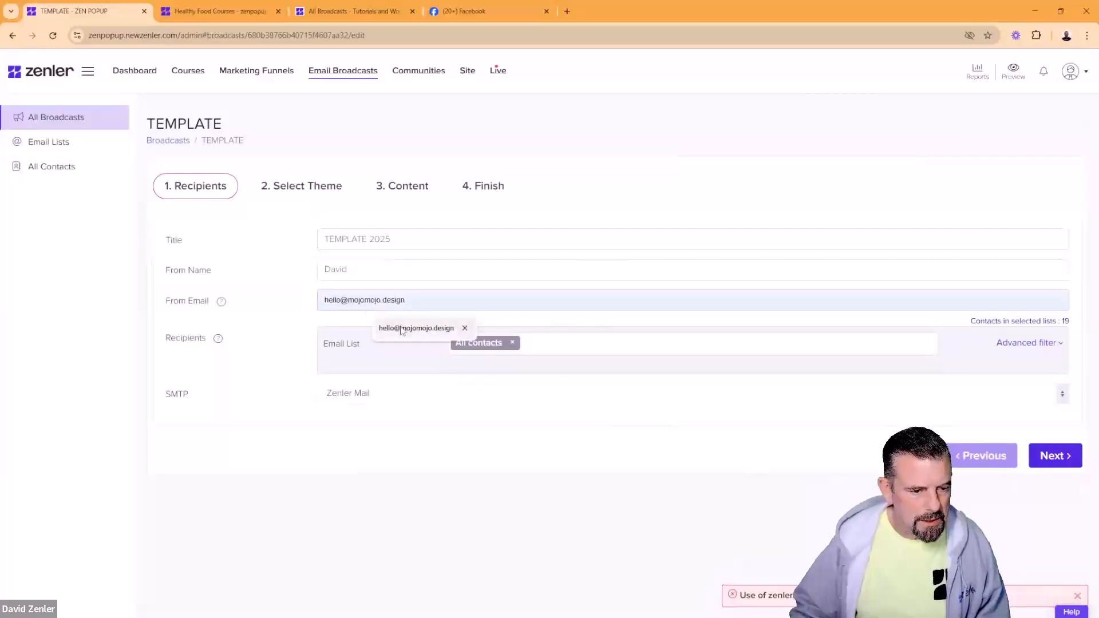
left_click(1050, 456)
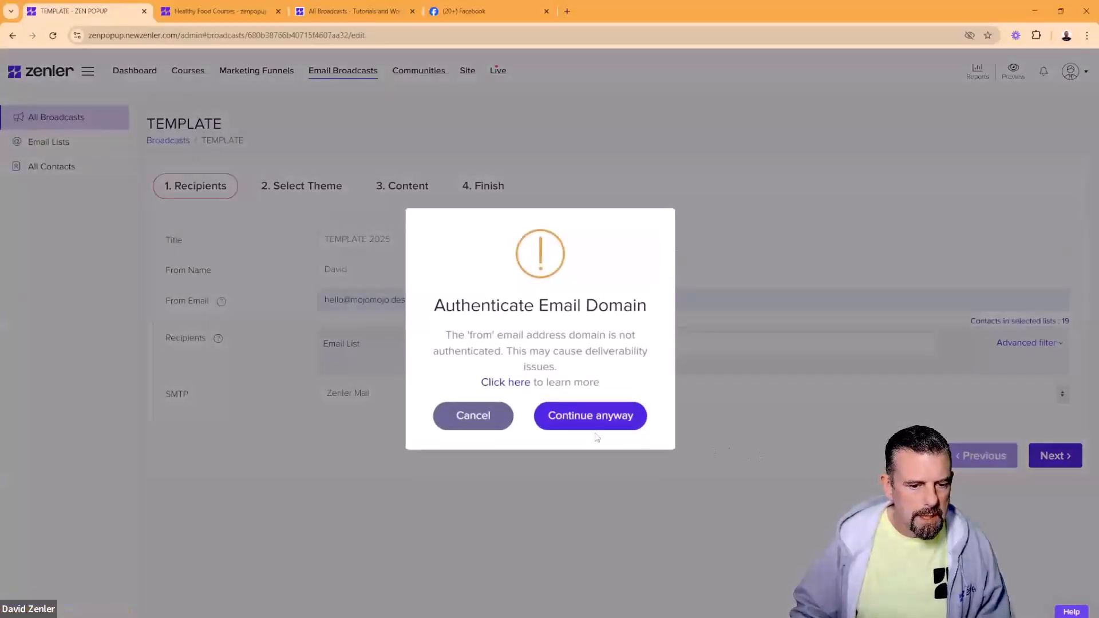
left_click(579, 421)
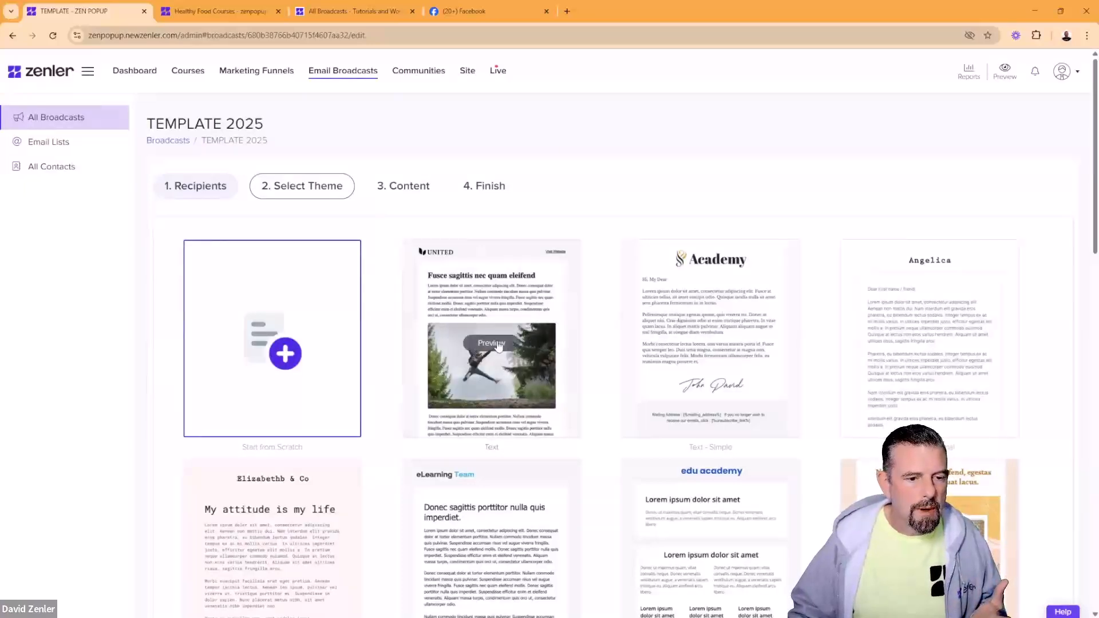
Step: Preview and apply the Text theme for the email
left_click(493, 343)
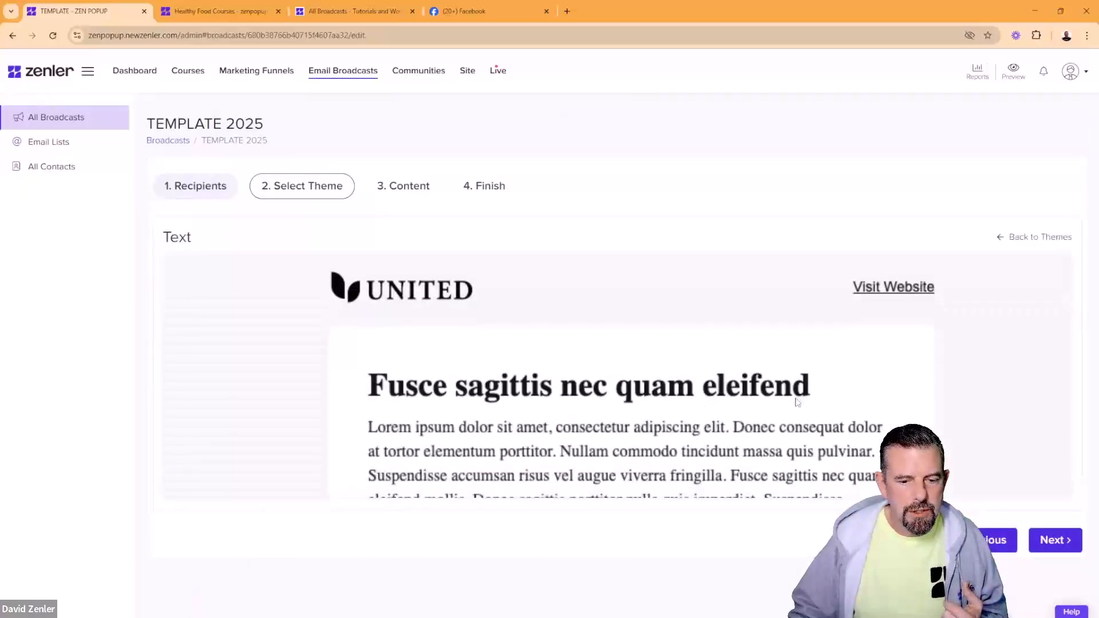
scroll(453, 375, "down", 3)
scroll(538, 359, "down", 10)
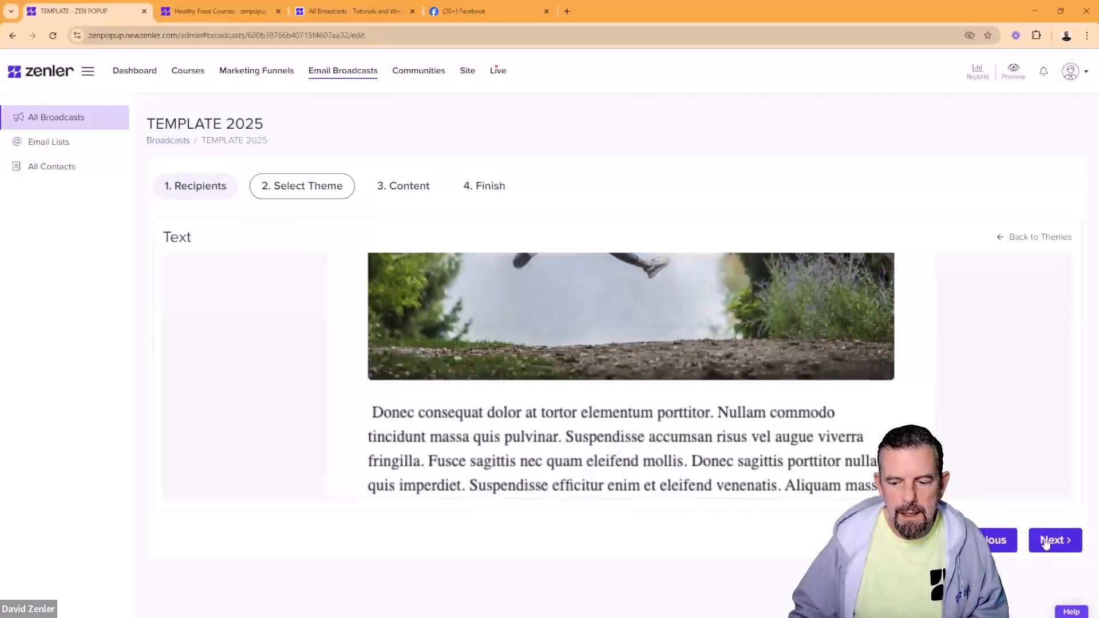
left_click(1055, 540)
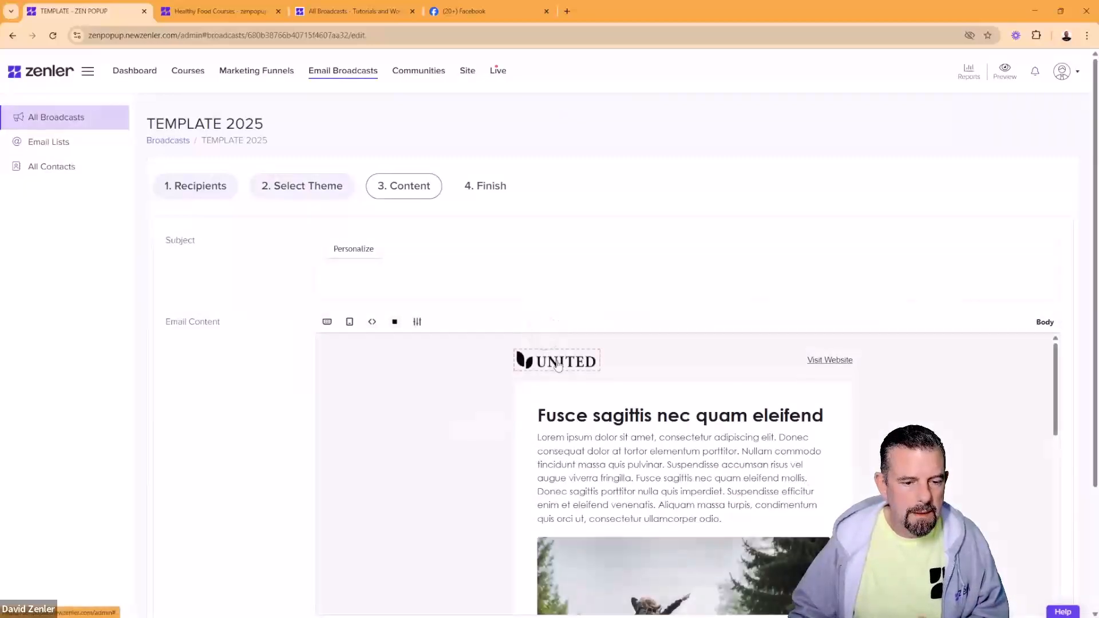
Step: Replace the UNITED header logo with Logo_Zenler.png from Documents > OBS-SCENES > ZENLER GENERIC
left_click(536, 365)
left_click(372, 322)
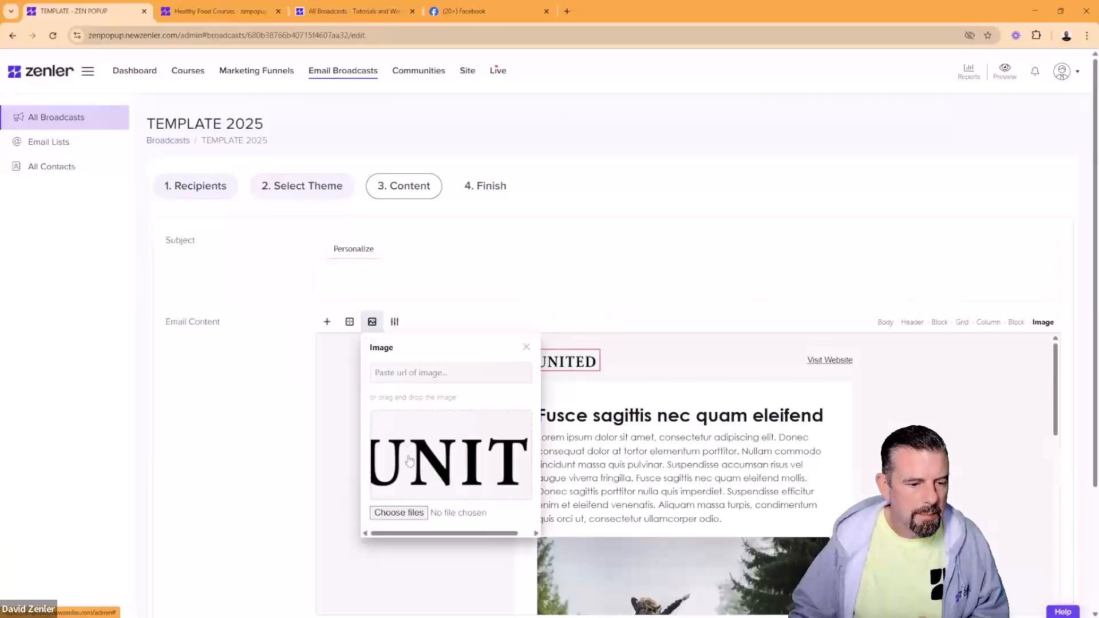
left_click(402, 513)
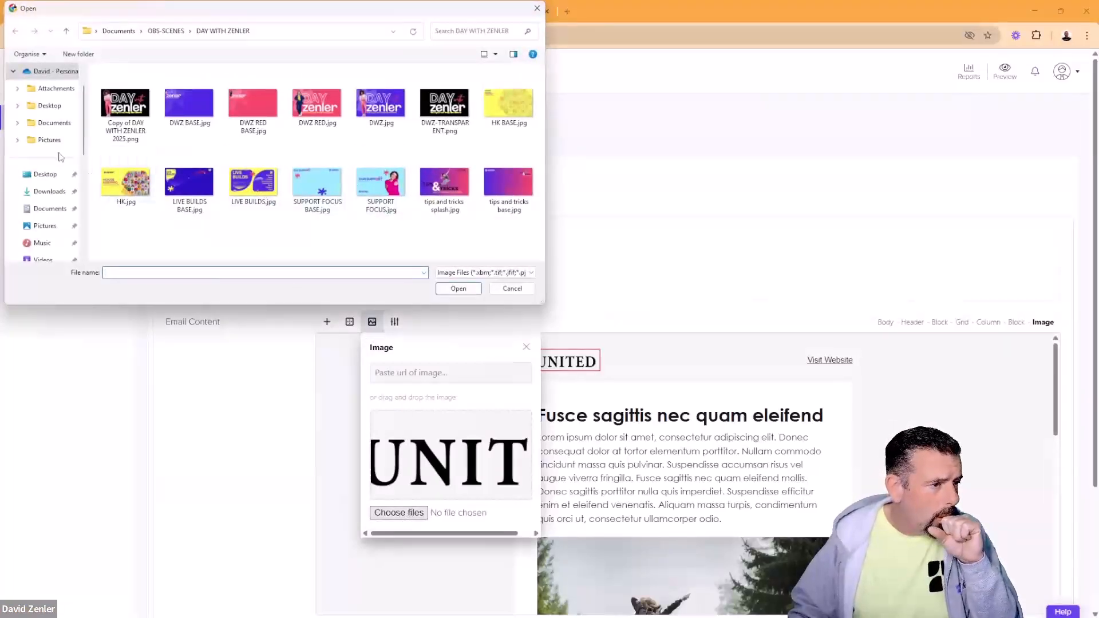
left_click(50, 208)
double_click(142, 135)
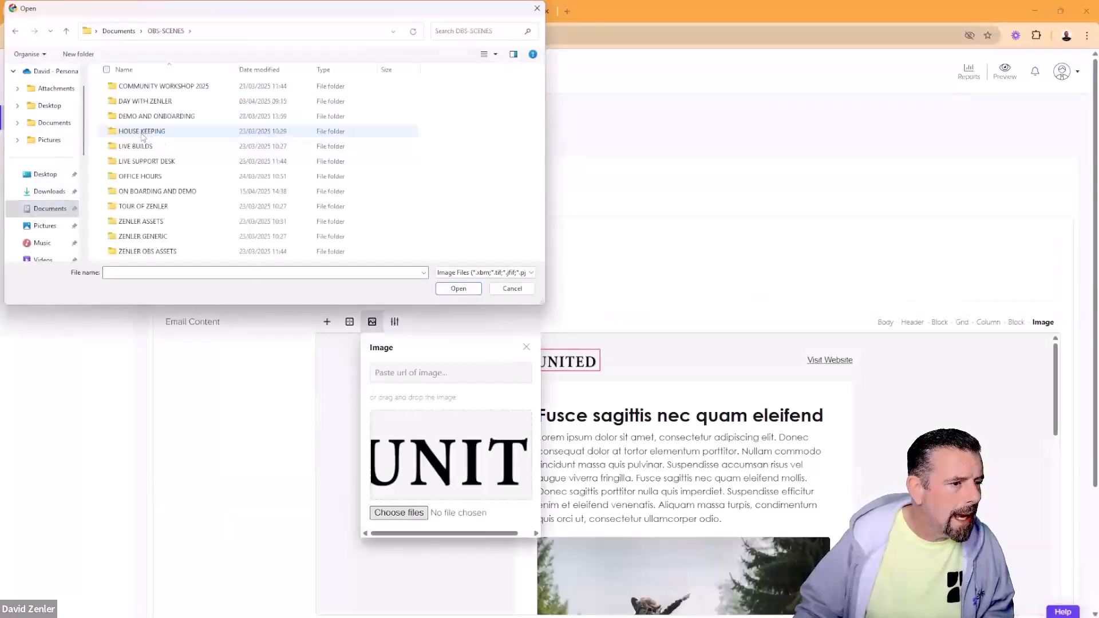
double_click(150, 240)
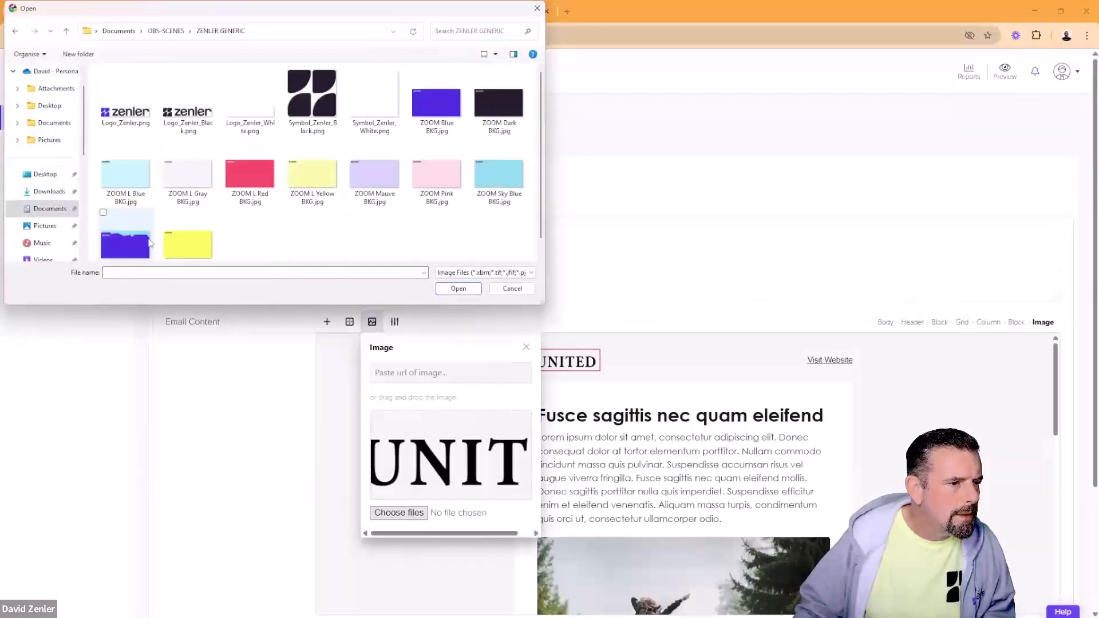
left_click(126, 106)
left_click(458, 288)
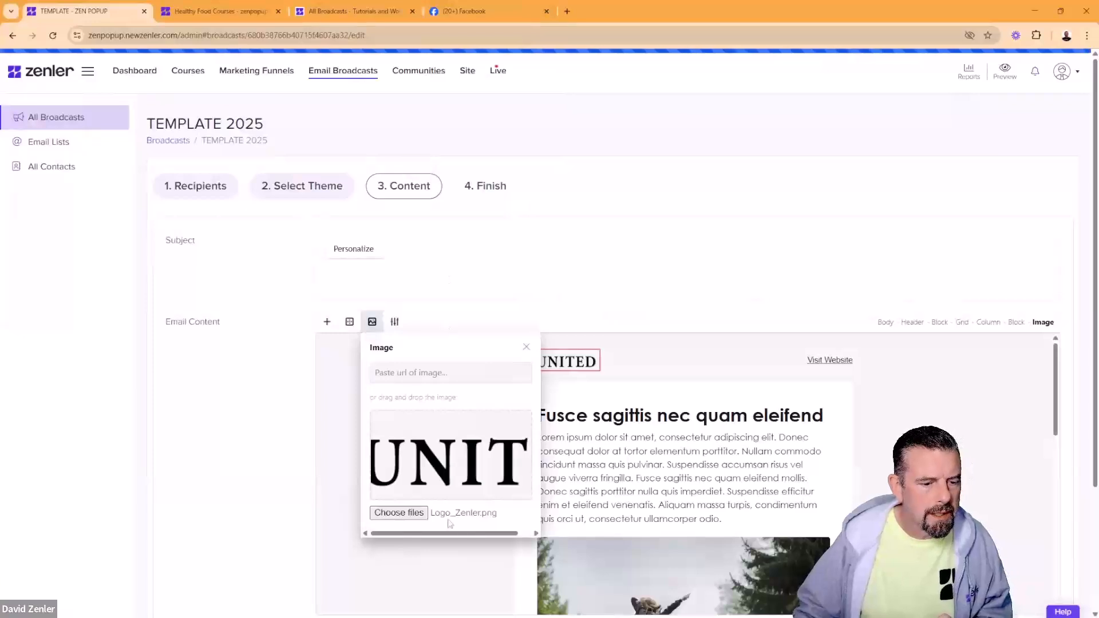
left_click(434, 561)
left_click(625, 446)
left_click(629, 411)
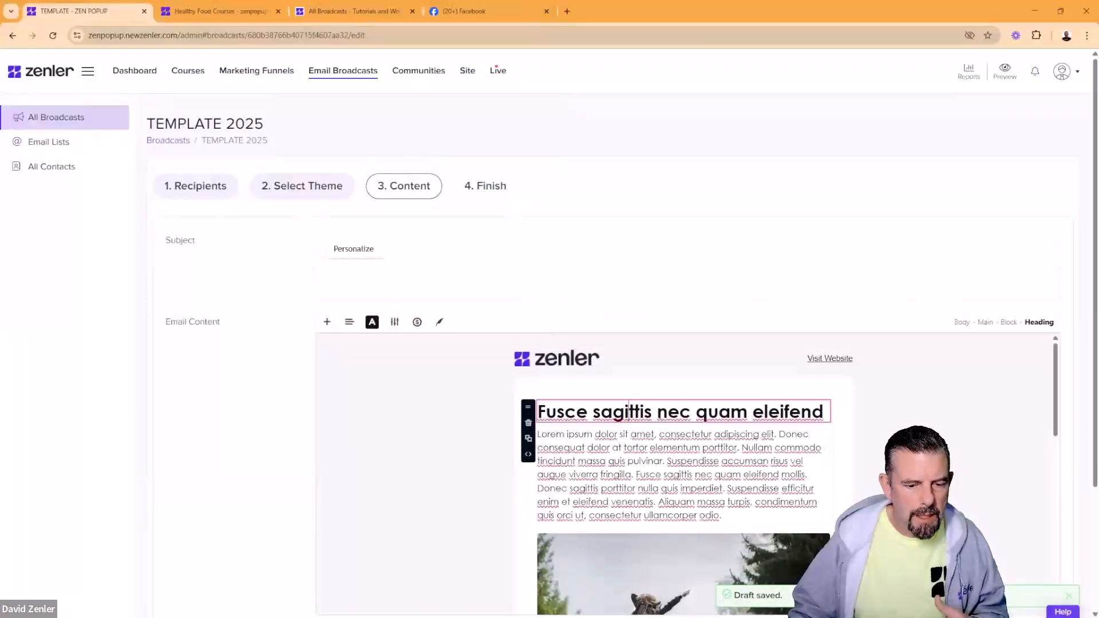
Step: Make the heading dark red and swap the main photo for DWZ RED.jpg
left_click(372, 322)
left_click(404, 375)
left_click(651, 456)
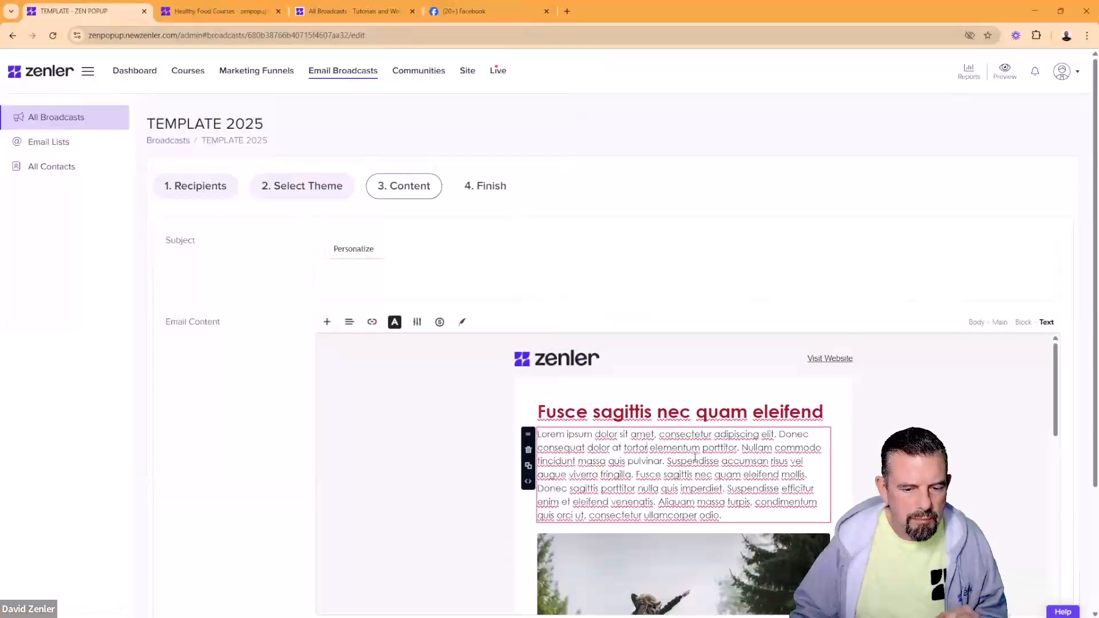
scroll(659, 446, "down", 5)
left_click(663, 431)
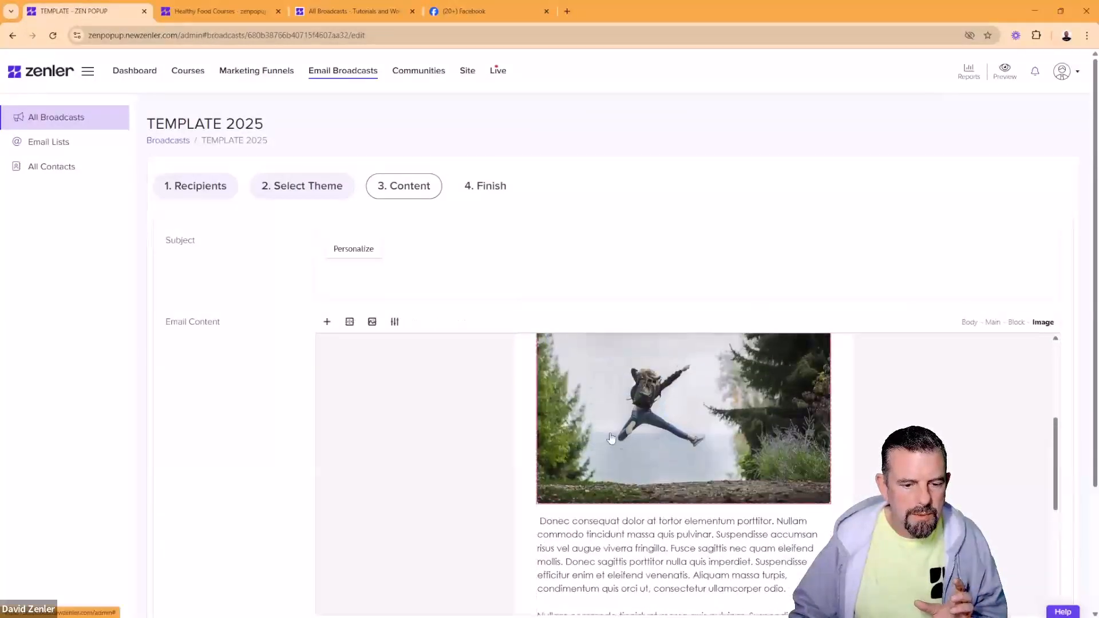
left_click(372, 322)
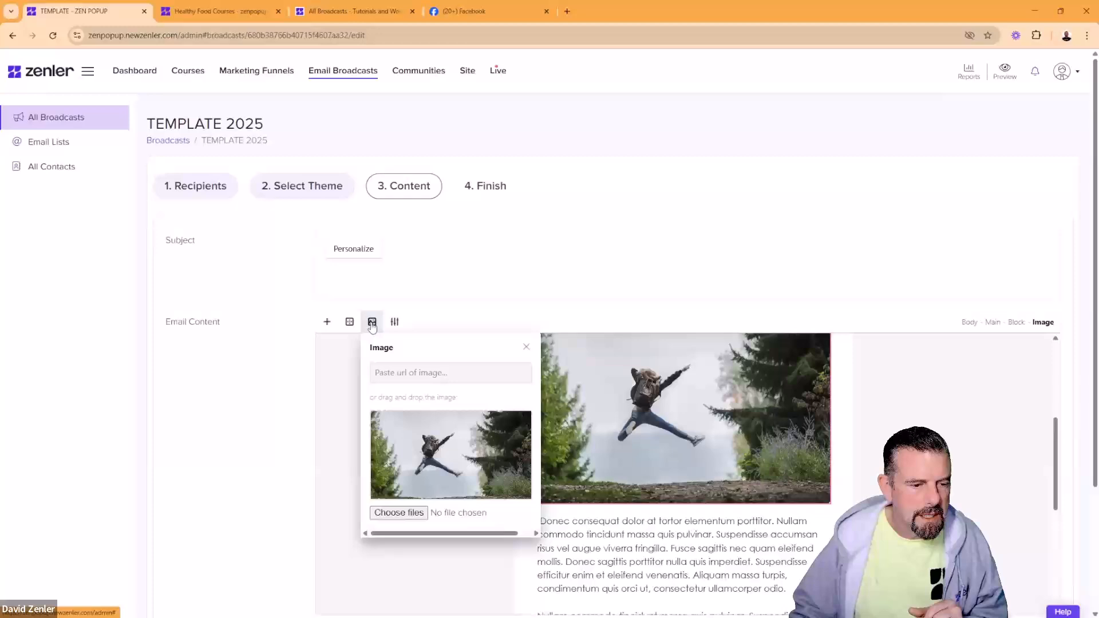
left_click(397, 513)
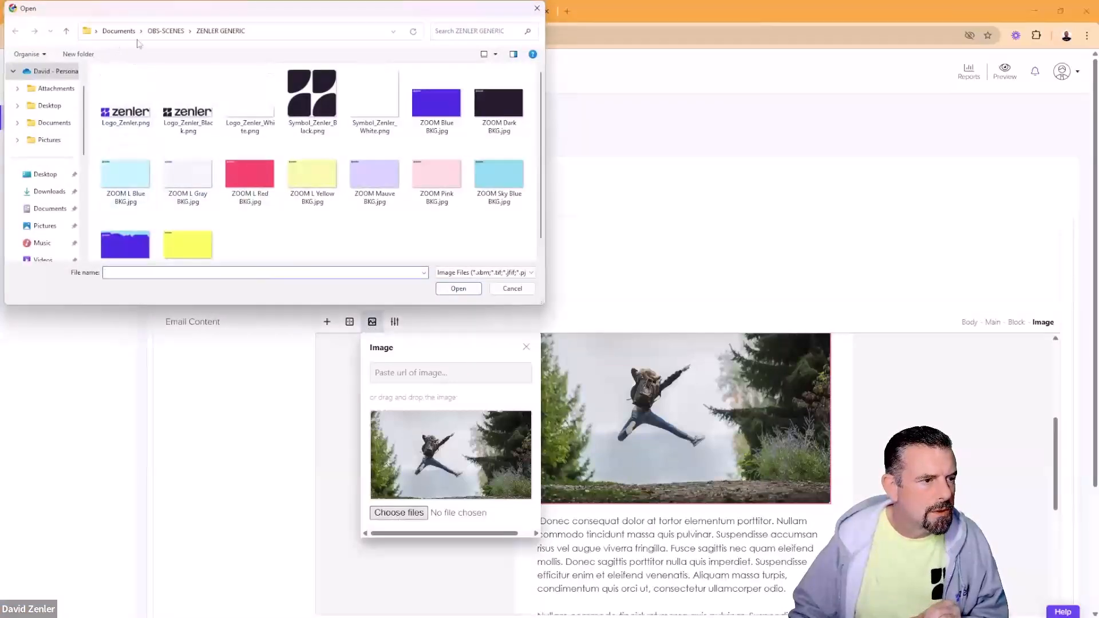
left_click(166, 31)
double_click(143, 102)
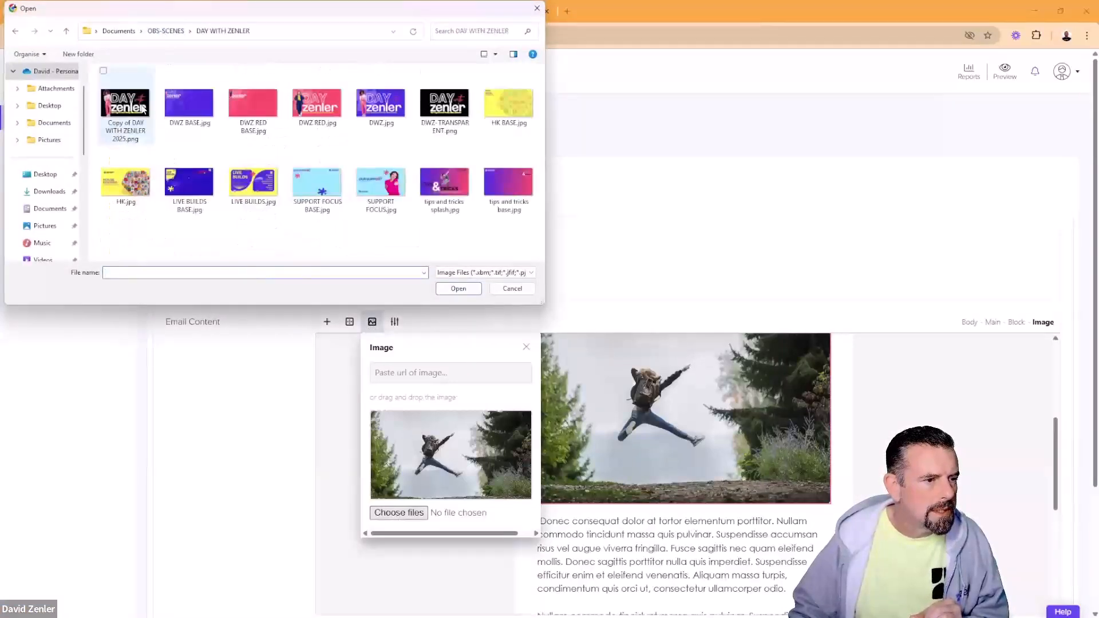
left_click(316, 106)
left_click(455, 286)
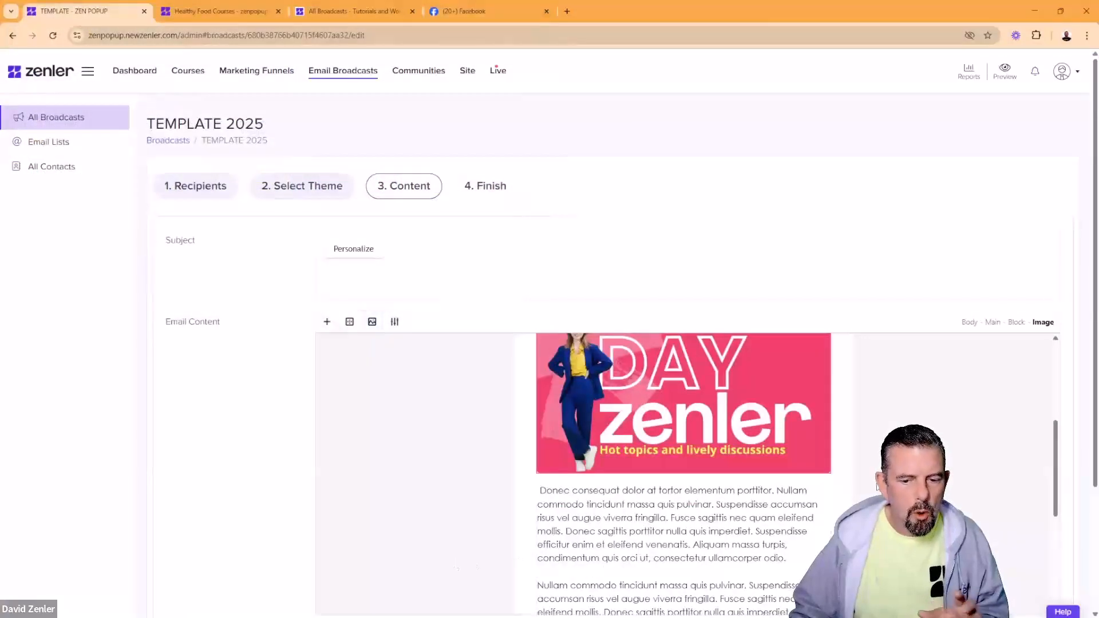
Step: Set the subject to 'my newsletter april' and save the broadcast as a draft
scroll(870, 484, "down", 4)
scroll(871, 484, "down", 2)
scroll(498, 510, "down", 3)
scroll(432, 373, "up", 5)
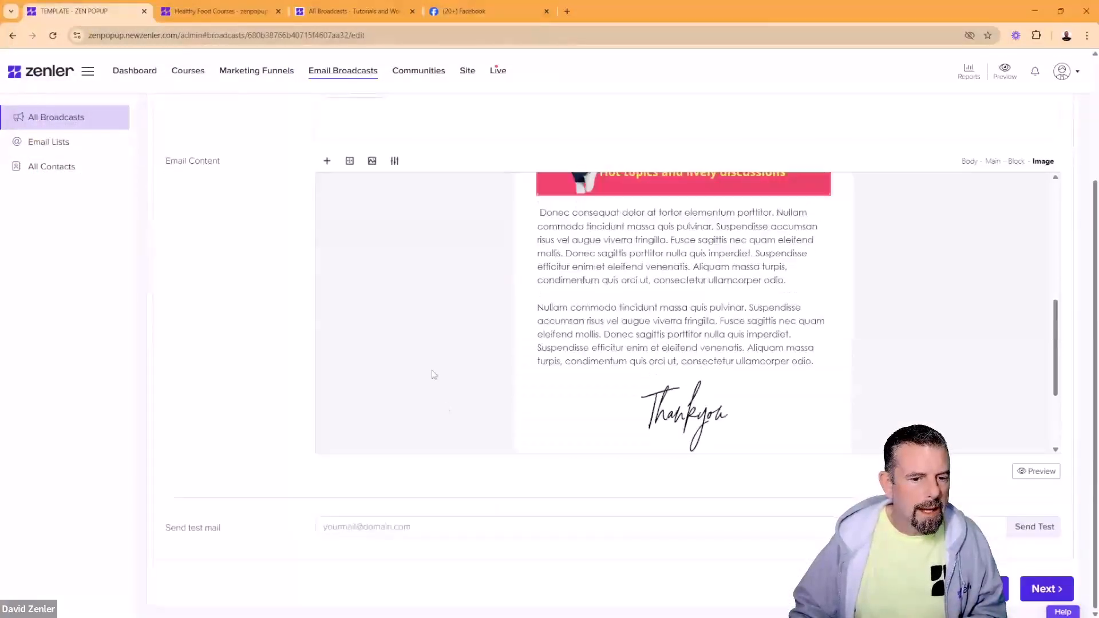
left_click(448, 130)
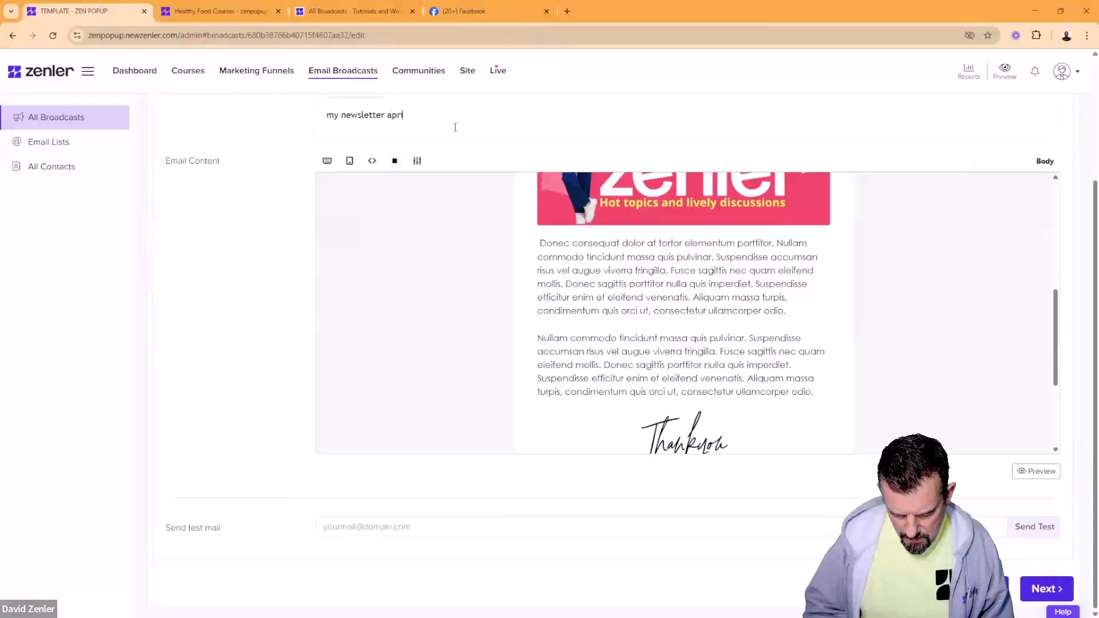
scroll(659, 314, "down", 2)
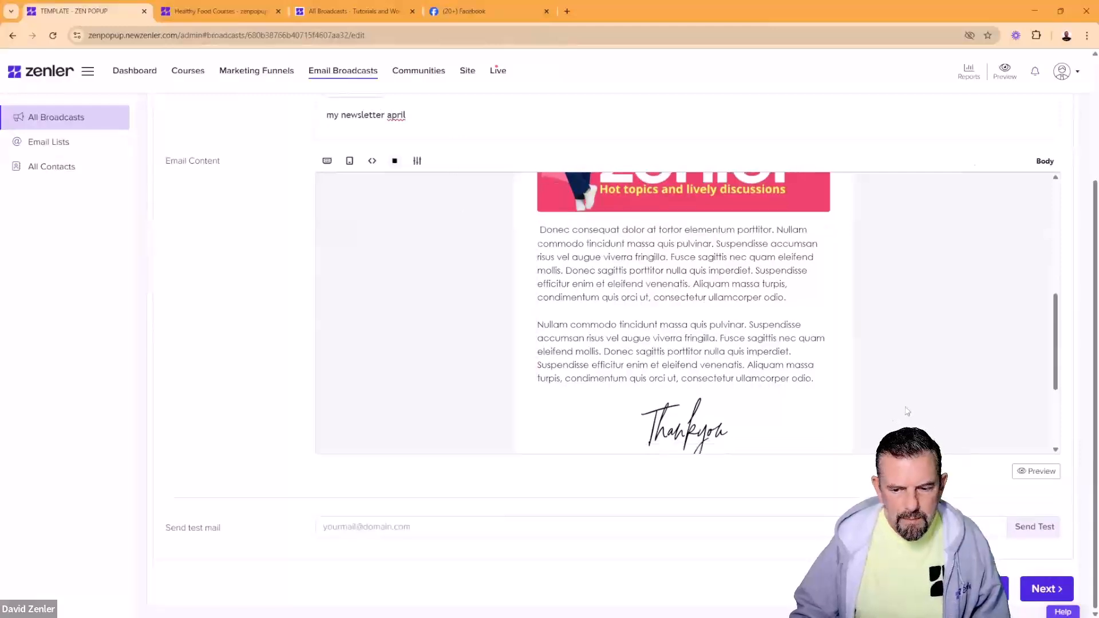
left_click(1040, 590)
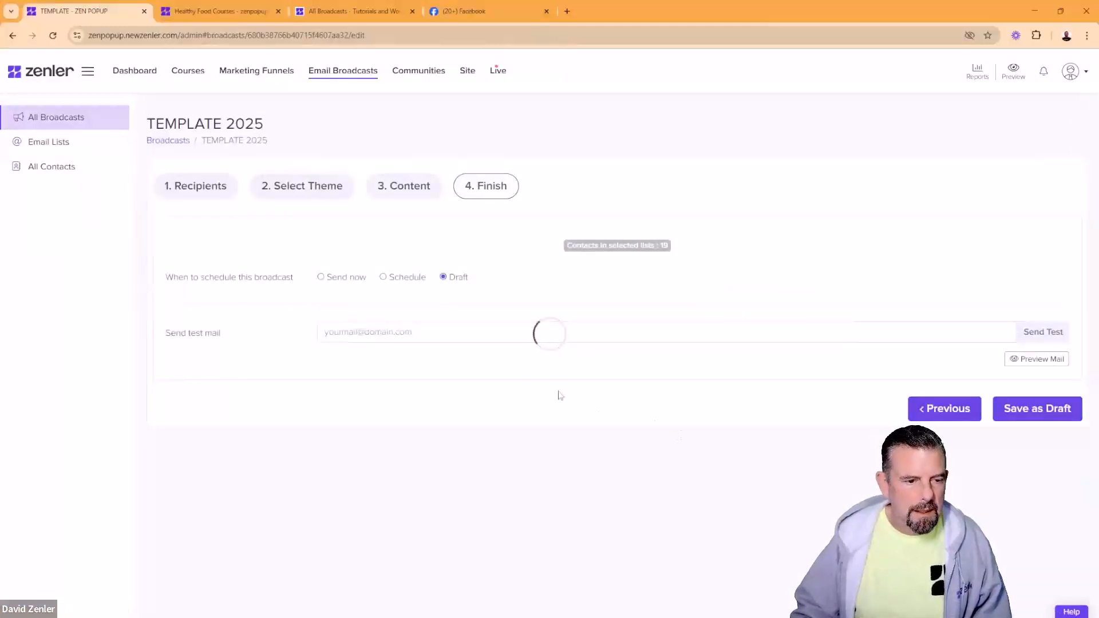
left_click(321, 279)
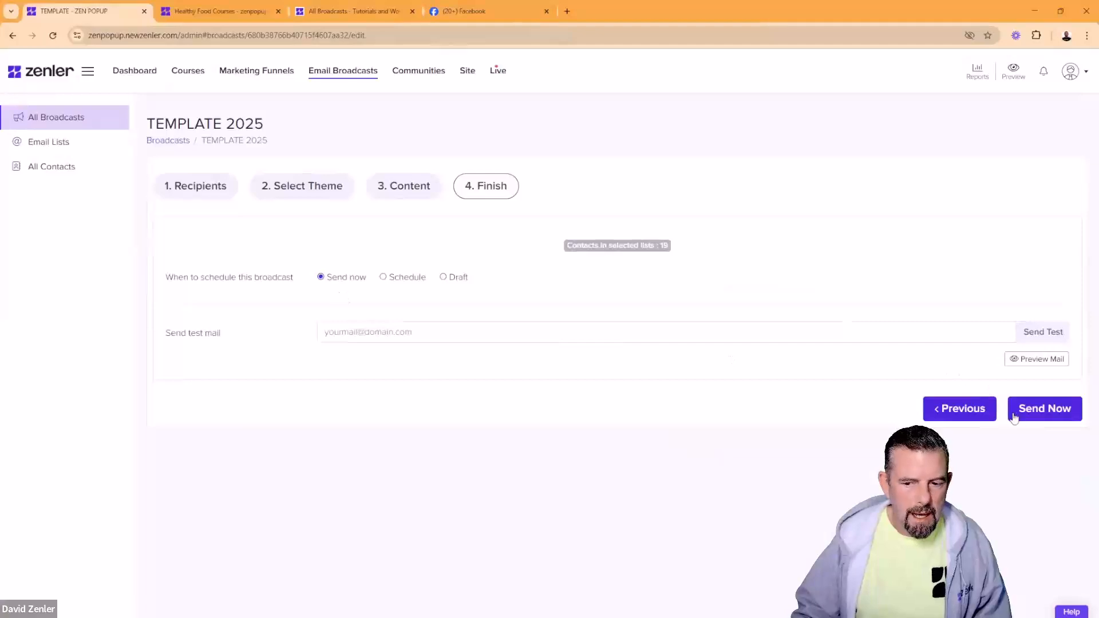
left_click(443, 277)
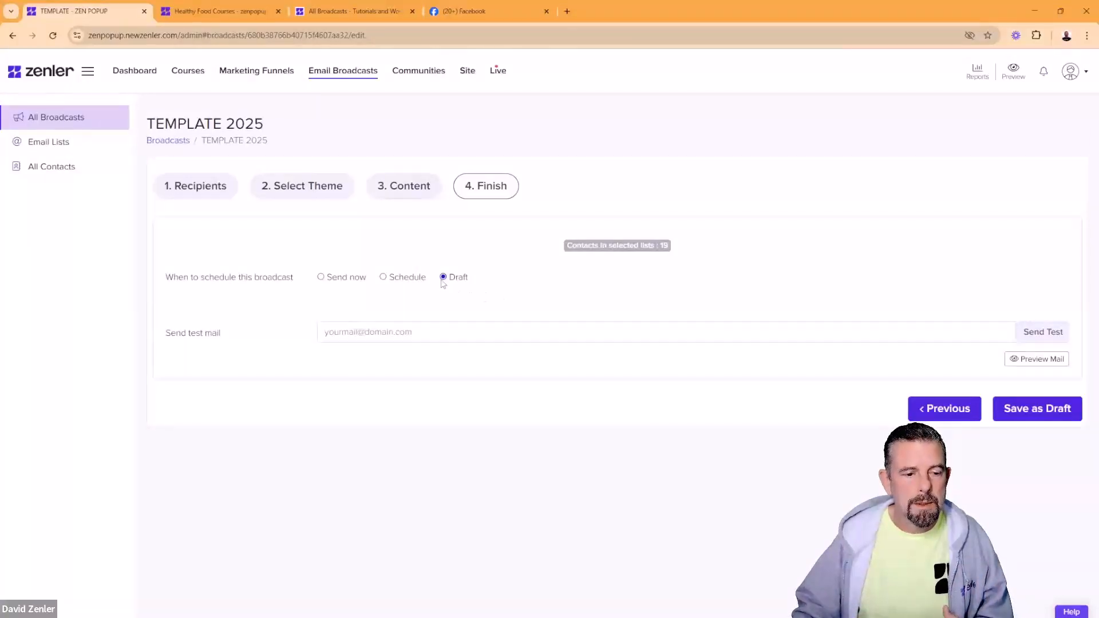
left_click(1017, 416)
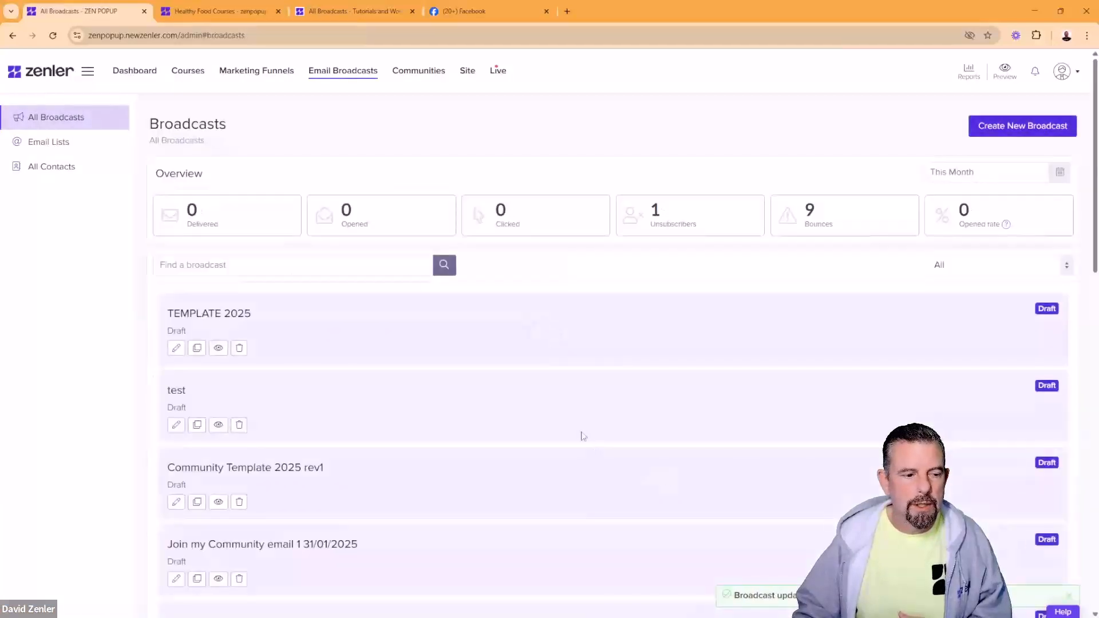
Step: Check TEMPLATE 2025's Draft status, then preview and close the Community Template 2025 rev1 email
left_click_drag(265, 316, 161, 314)
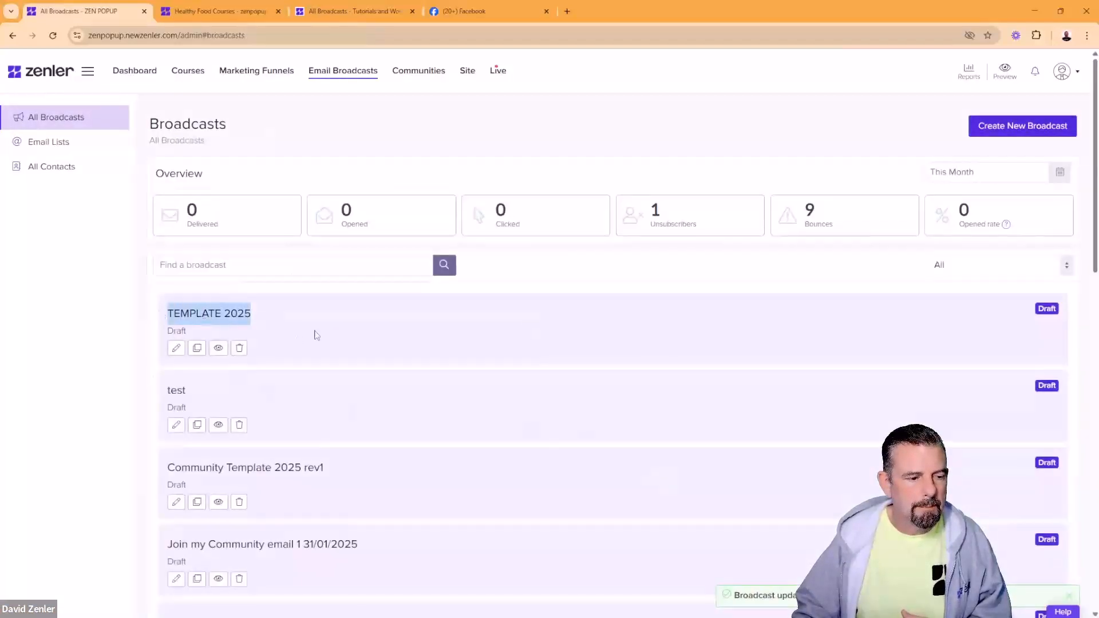
left_click_drag(317, 336, 162, 332)
left_click(331, 345)
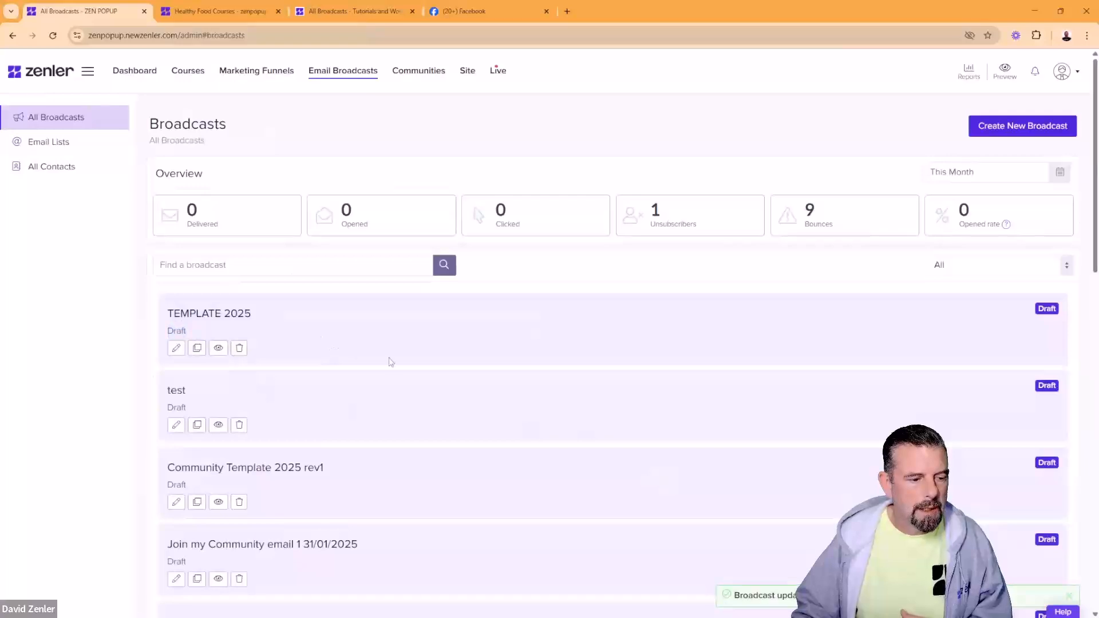
scroll(390, 363, "down", 3)
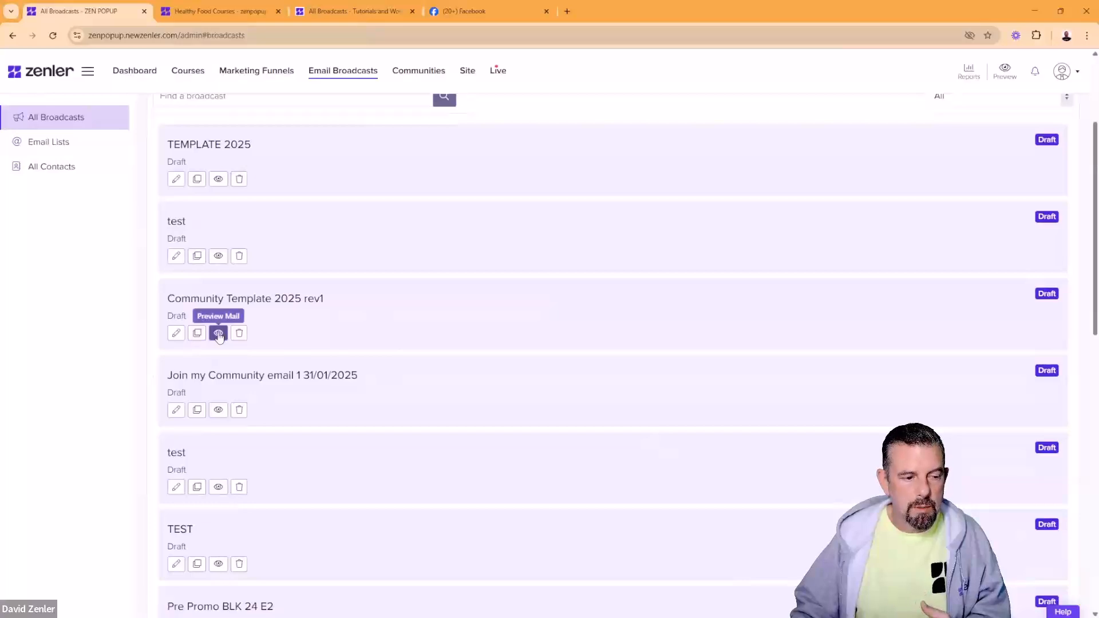
left_click(218, 334)
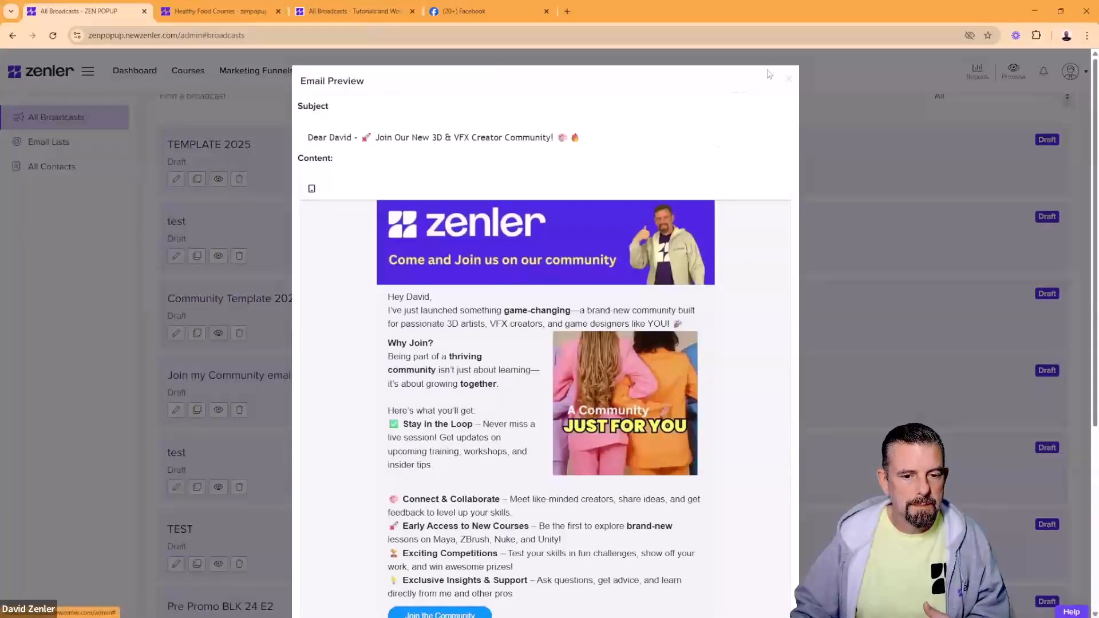
left_click(789, 78)
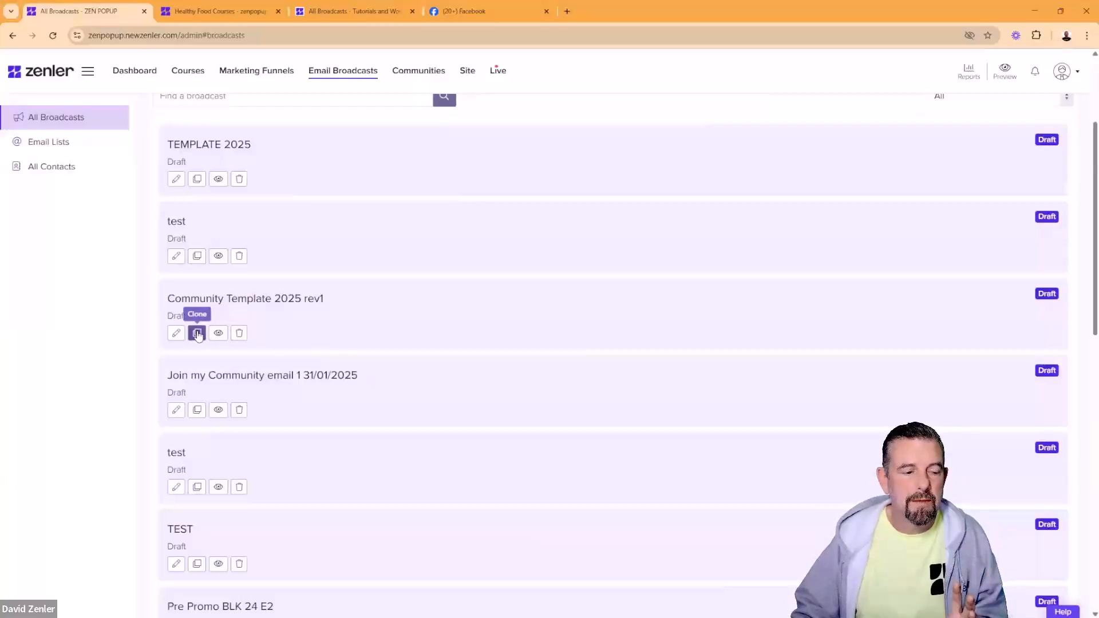
Step: Clone Community Template 2025 rev1, replacing 'rev1_copy' in the title with 'april'
left_click(197, 334)
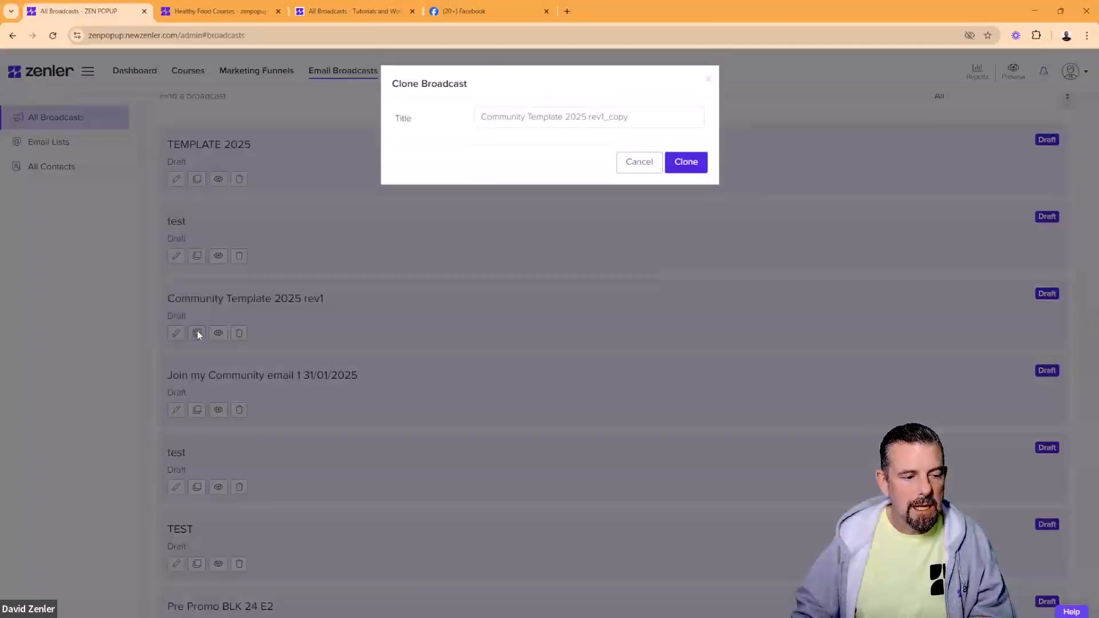
left_click_drag(634, 117, 591, 114)
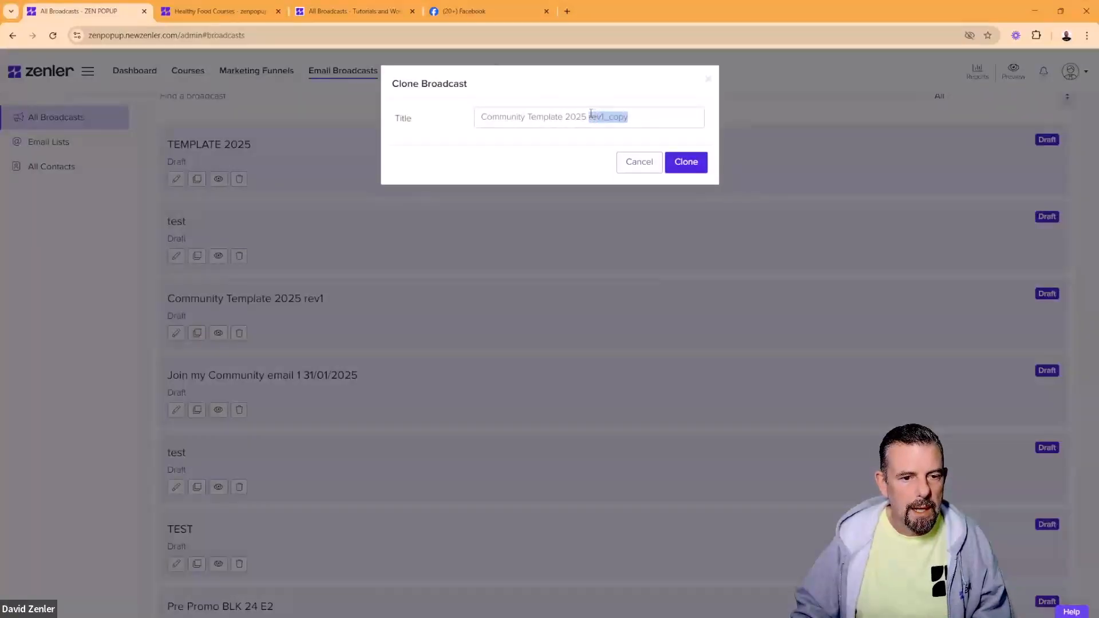
type("april")
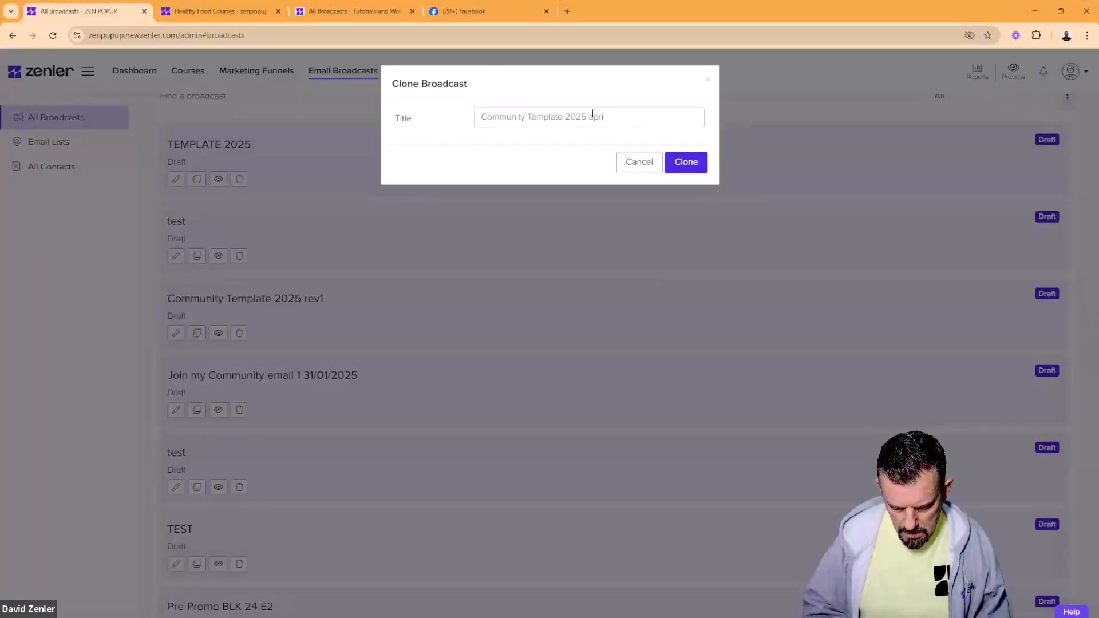
left_click(692, 163)
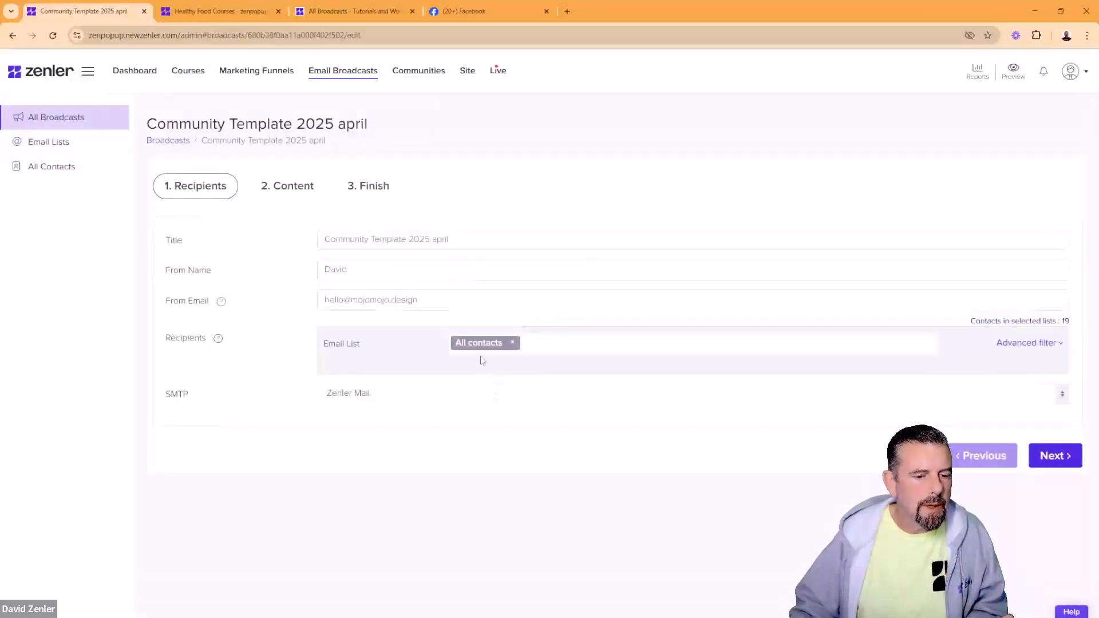
Step: Leave the email list on All contacts and continue past the Authenticate Email Domain warning
left_click(561, 342)
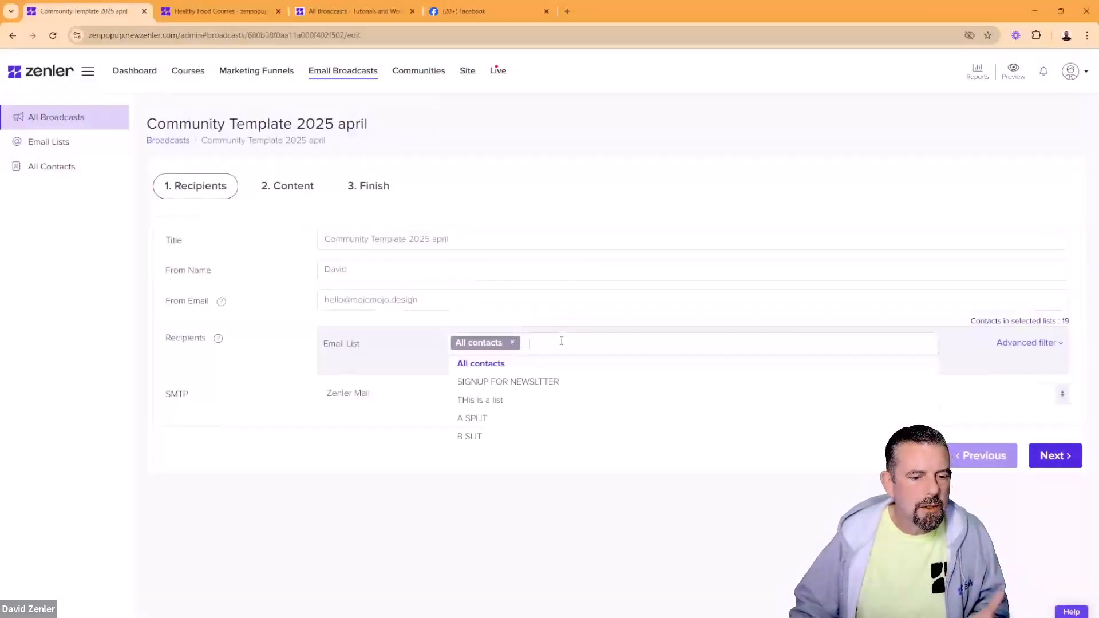
left_click(408, 444)
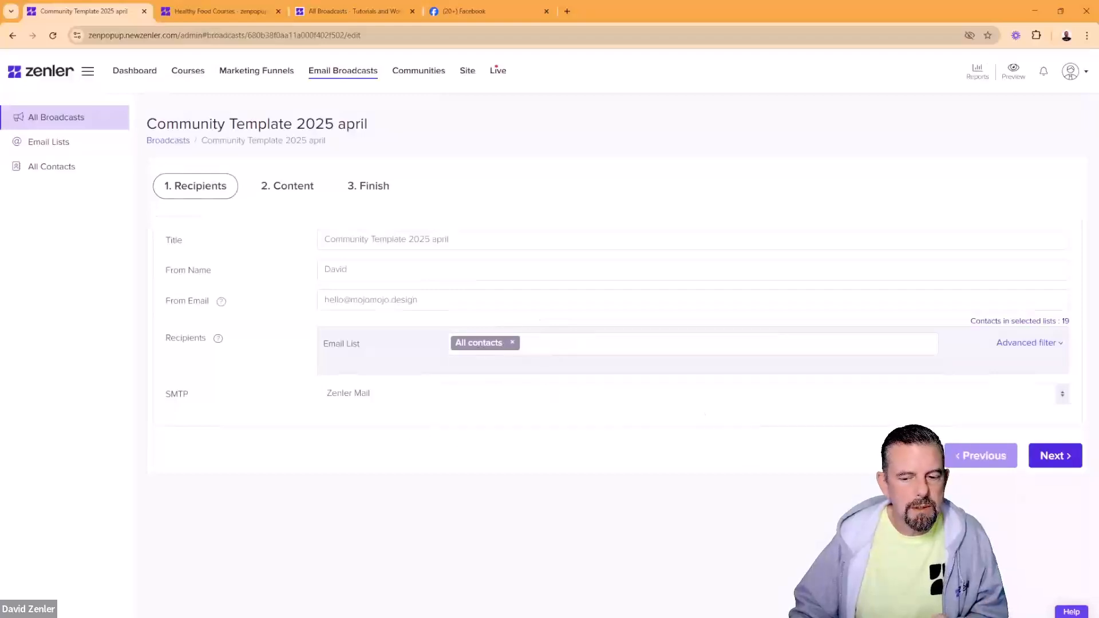
left_click(1055, 457)
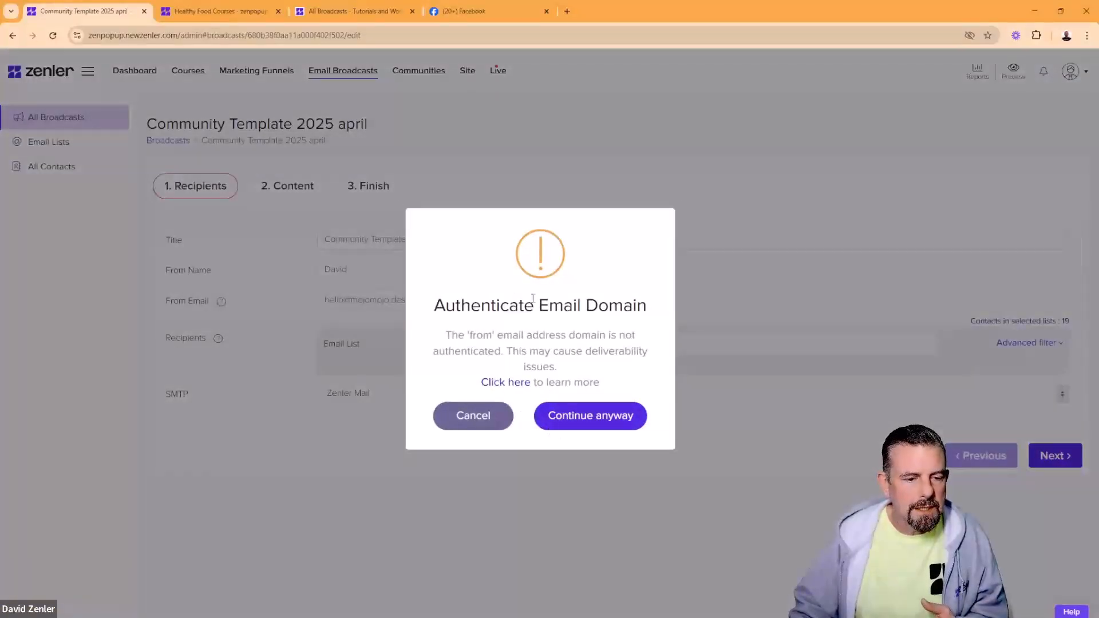
left_click(579, 418)
Step: Delete the Why Join? text block, its empty column and the image column
scroll(444, 393, "down", 3)
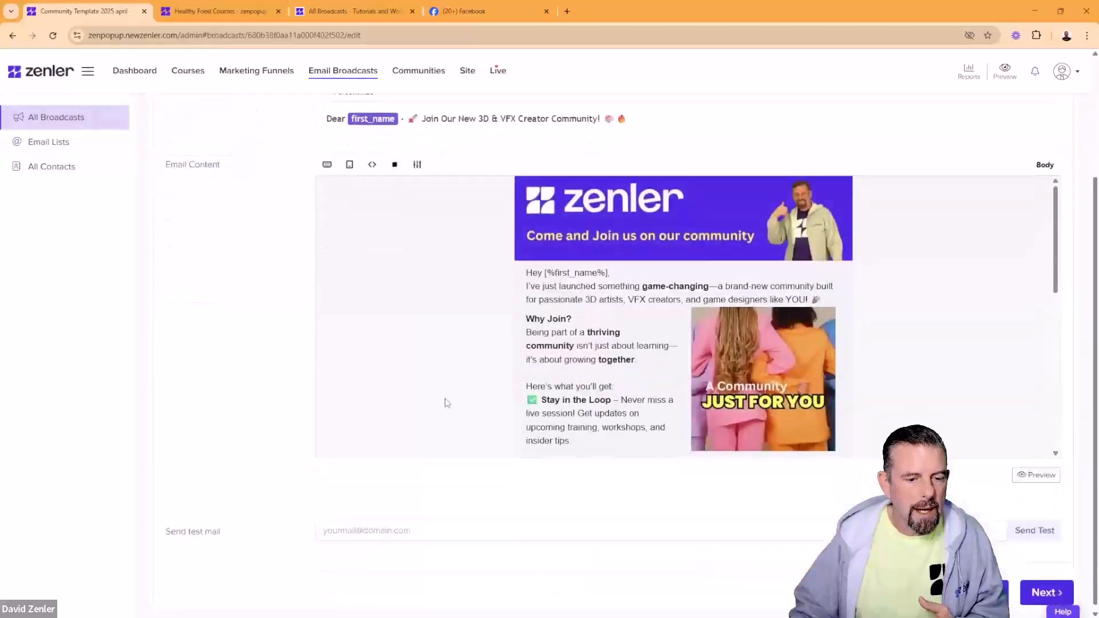
left_click(583, 385)
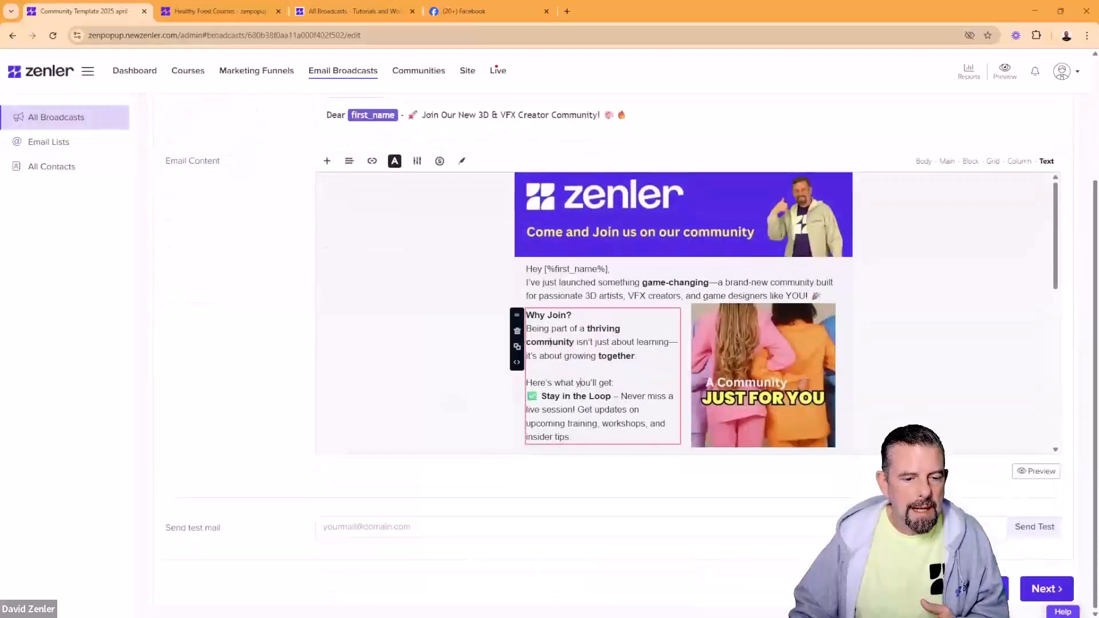
left_click(519, 331)
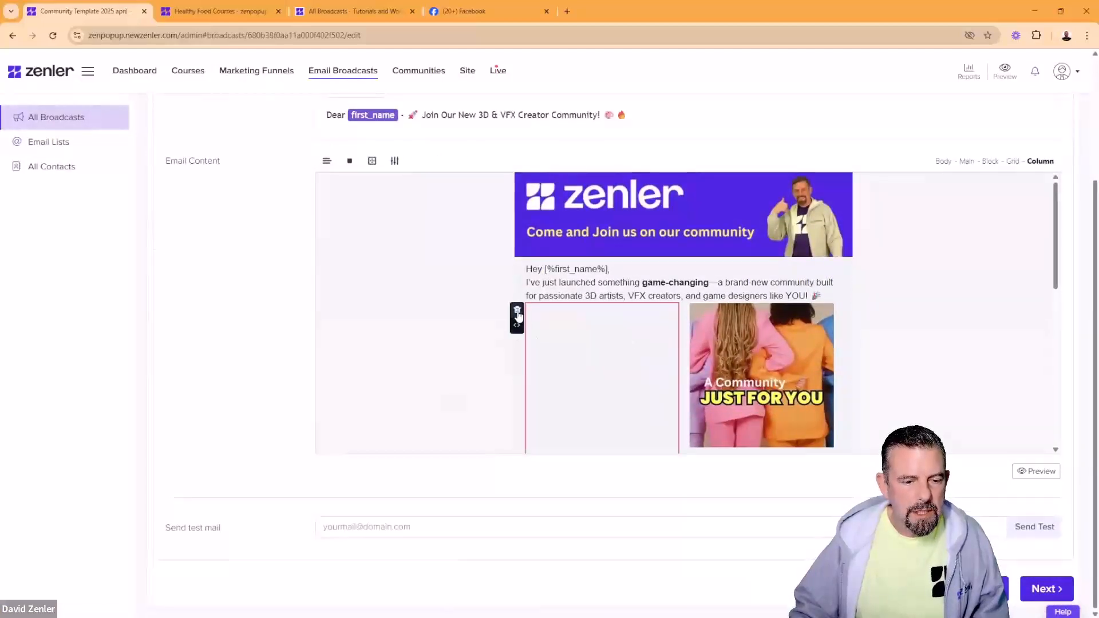
left_click(518, 313)
left_click(519, 314)
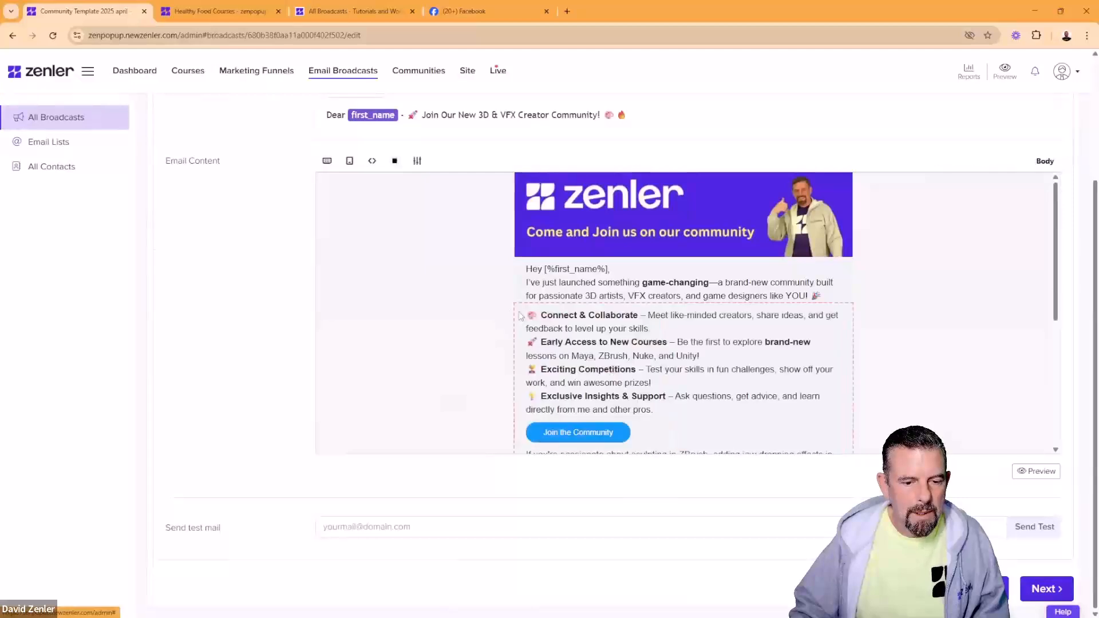
Step: Replace the intro line from 'artists' onward with 'hello'
left_click(653, 353)
left_click(770, 296)
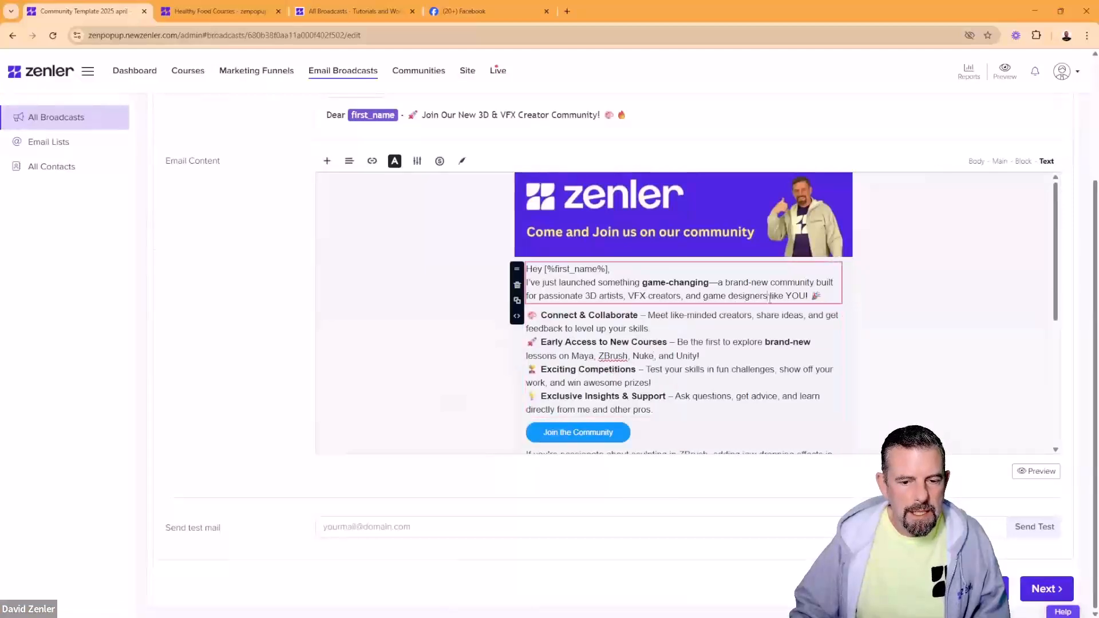
left_click_drag(828, 294, 597, 295)
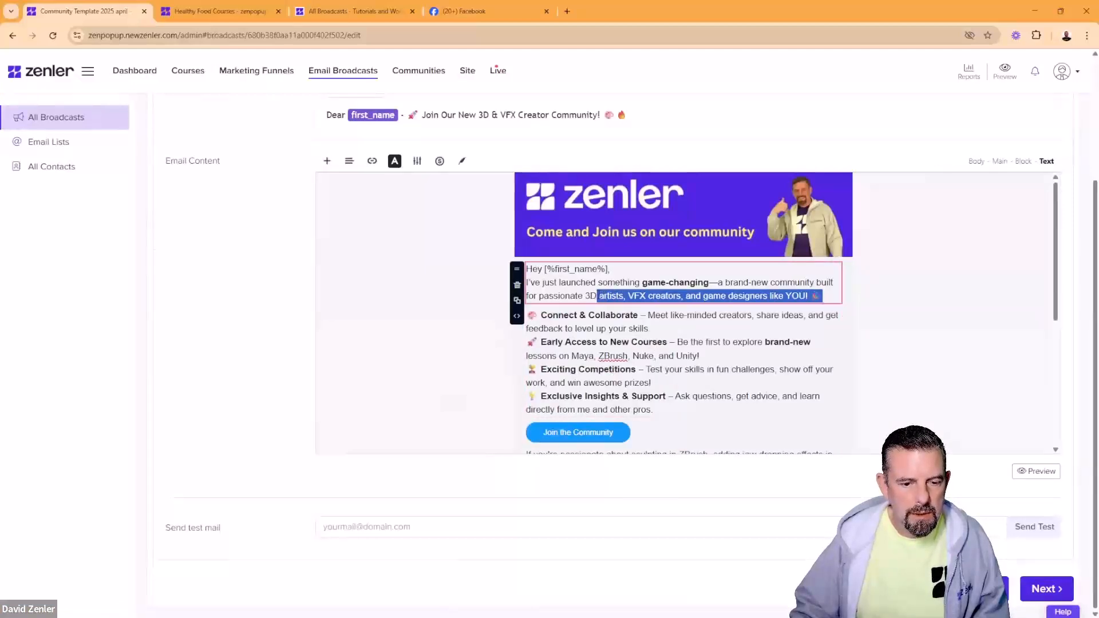
type("hell")
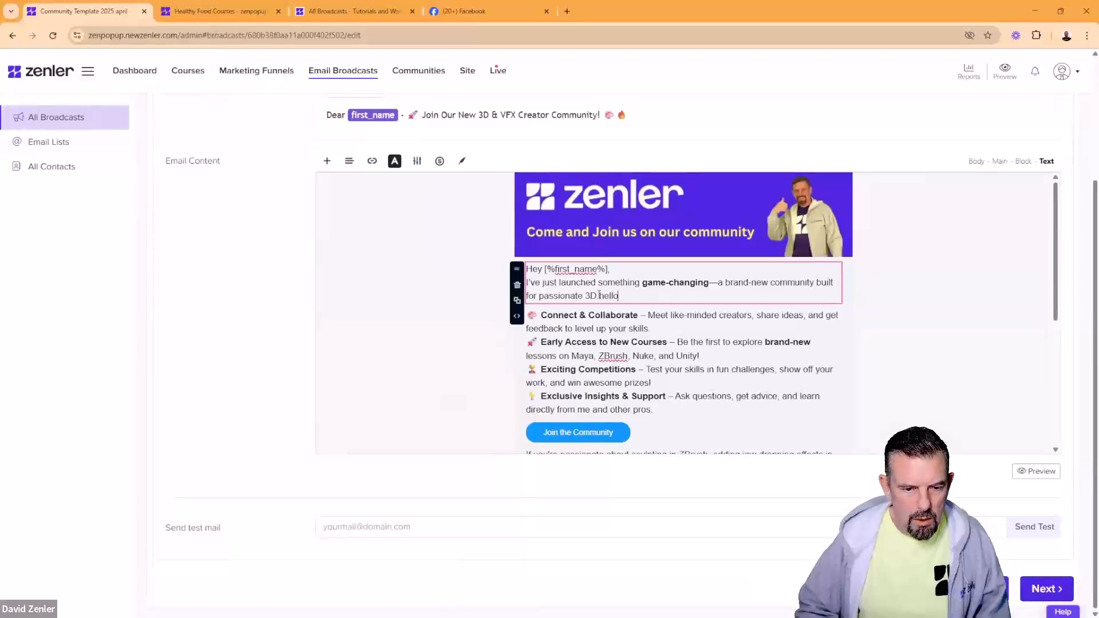
type("o")
Step: Relabel the Join the Community button 'Signup', check its link, and advance to Finish
scroll(599, 296, "down", 3)
left_click(580, 263)
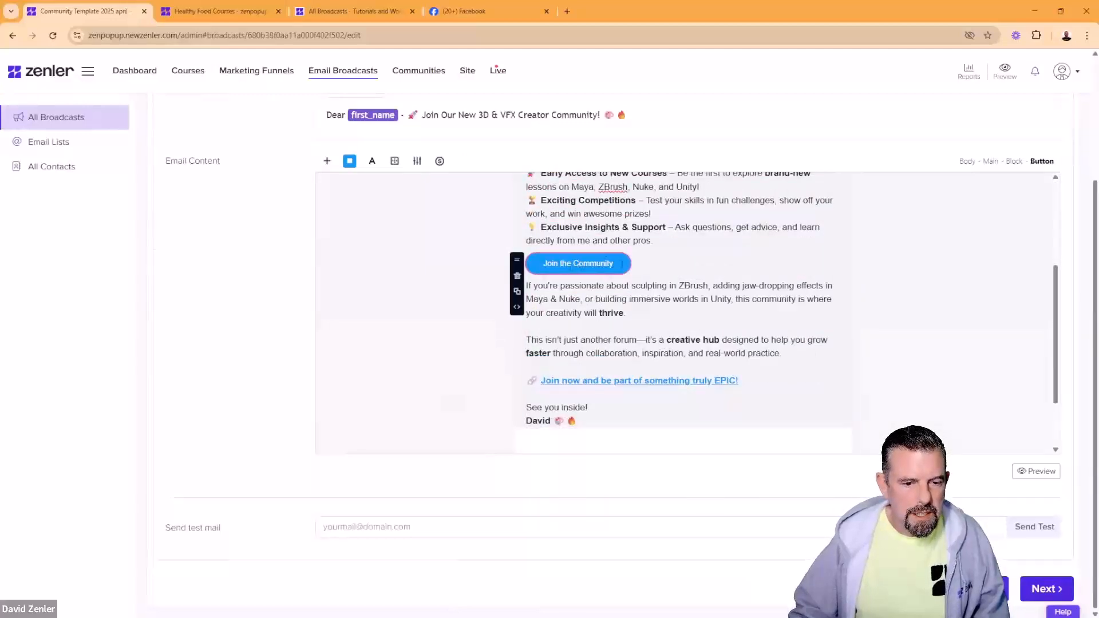
left_click_drag(623, 263, 538, 263)
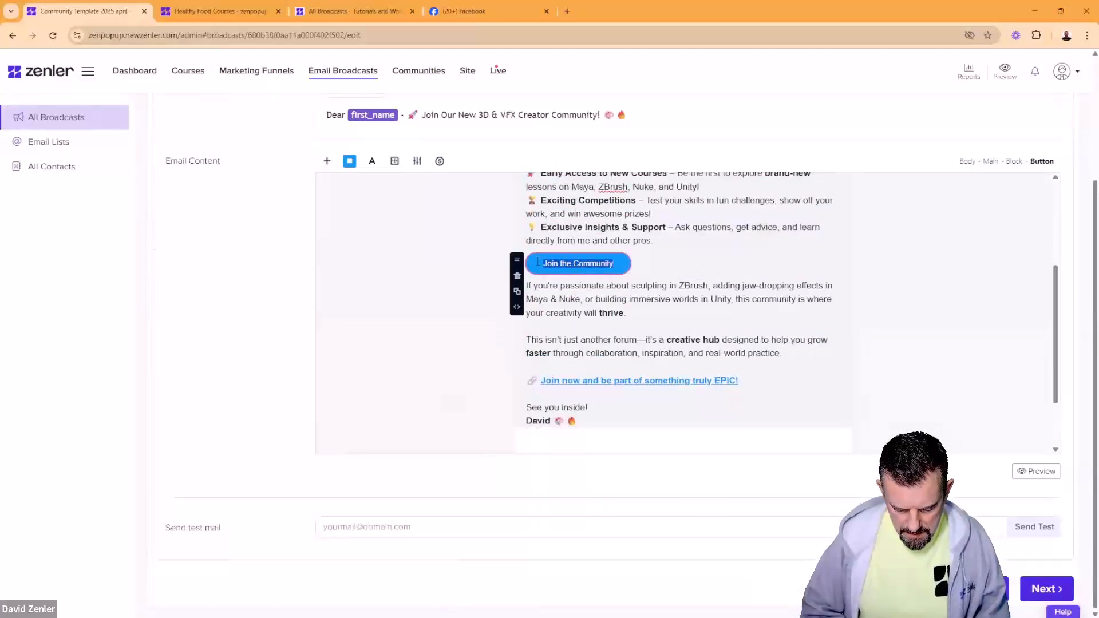
type("Signup")
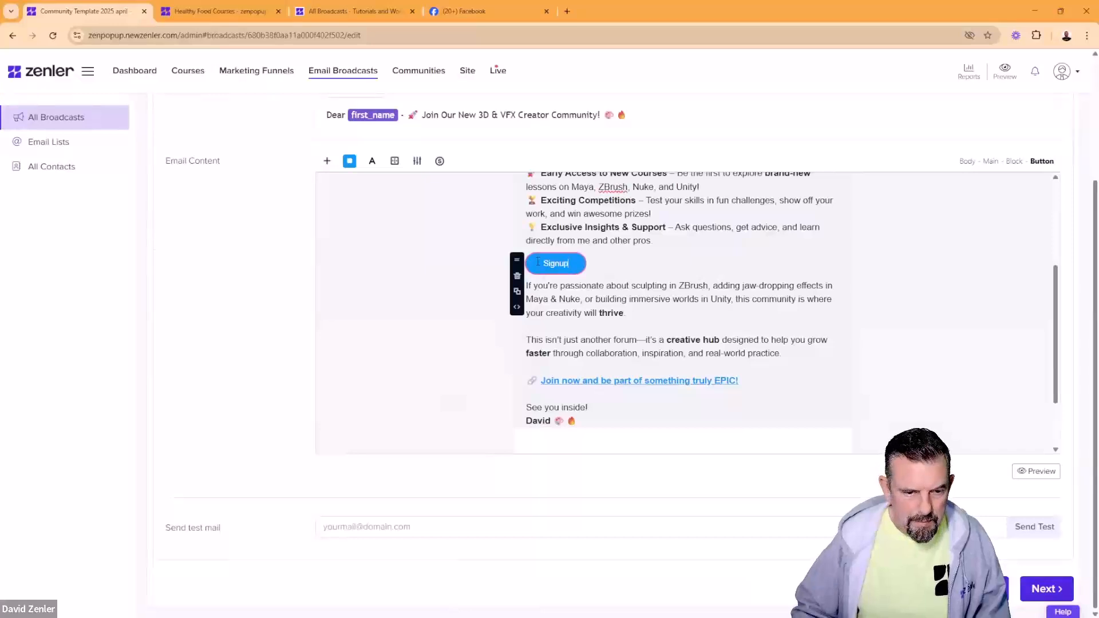
left_click(417, 163)
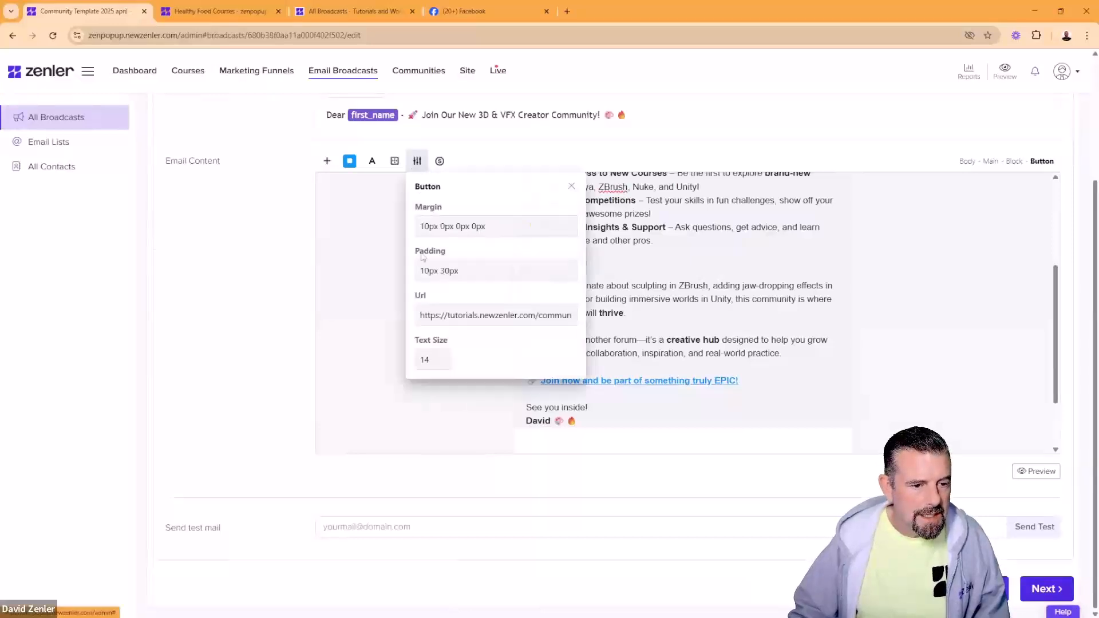
left_click_drag(458, 315, 637, 309)
left_click(637, 309)
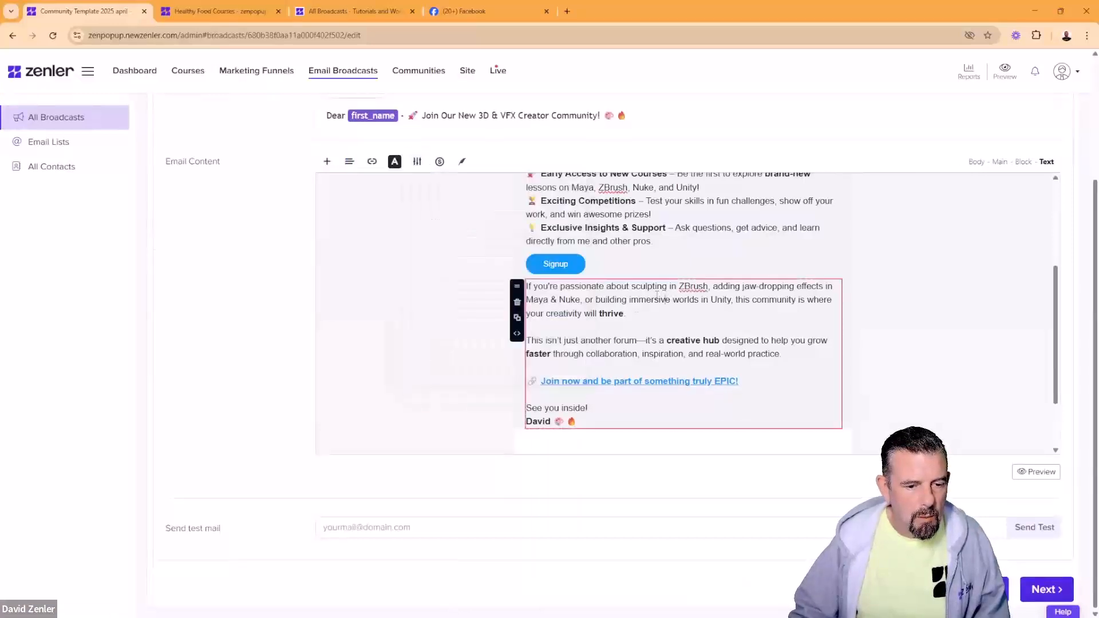
scroll(742, 284, "down", 1)
left_click_drag(740, 300, 542, 301)
left_click(761, 303)
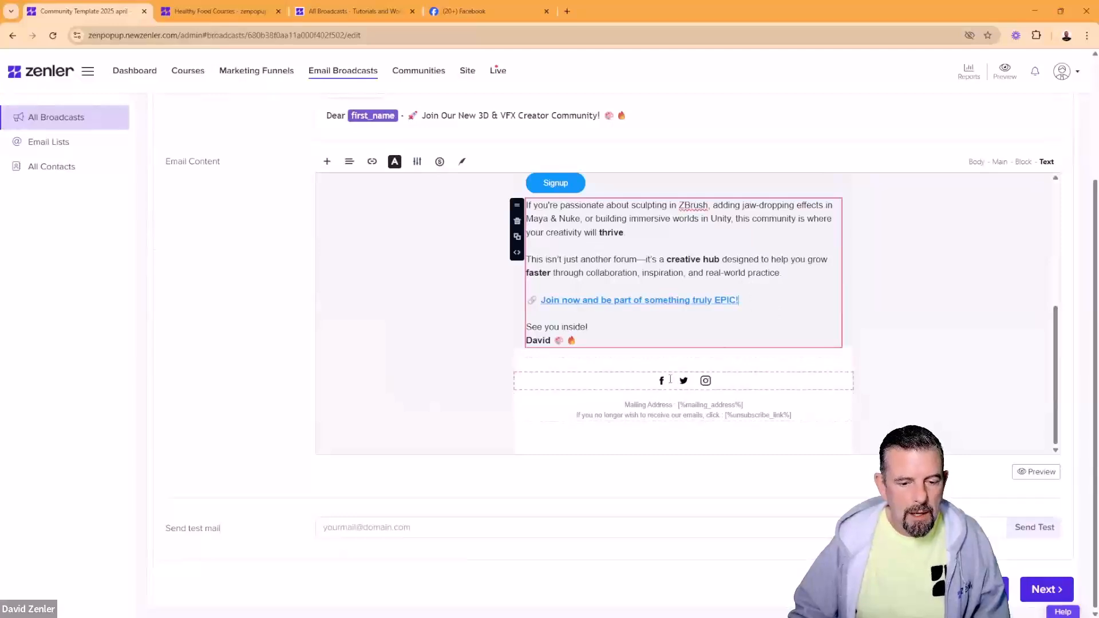
scroll(676, 363, "up", 3)
scroll(675, 363, "up", 1)
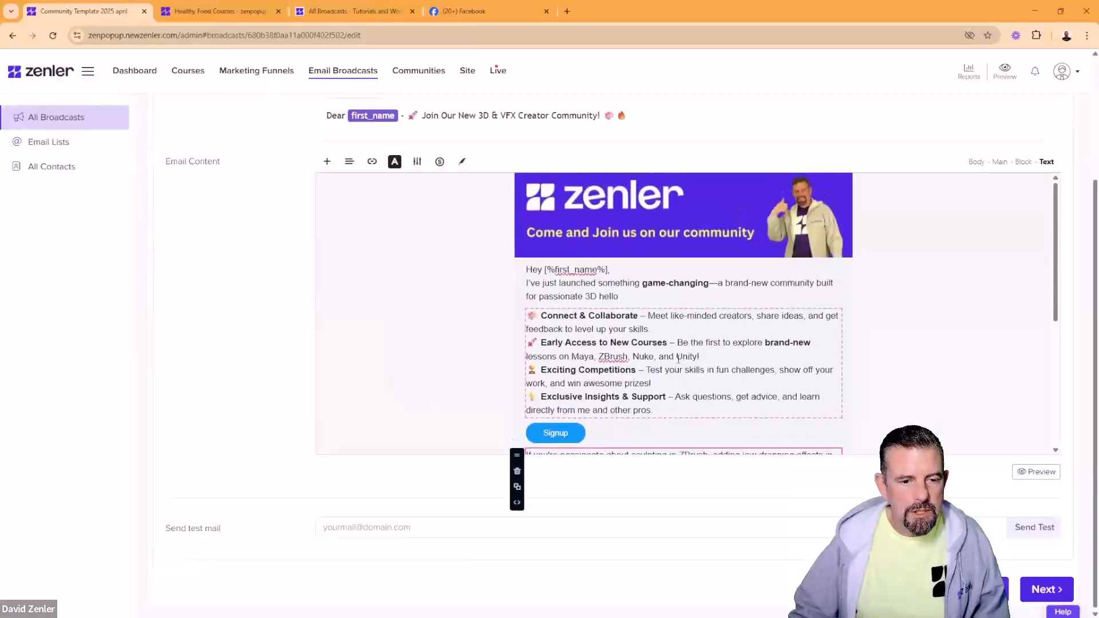
left_click(1041, 590)
Step: Try Send Now, open the profile page to update the mailing address, then return to Email Broadcasts
left_click(321, 277)
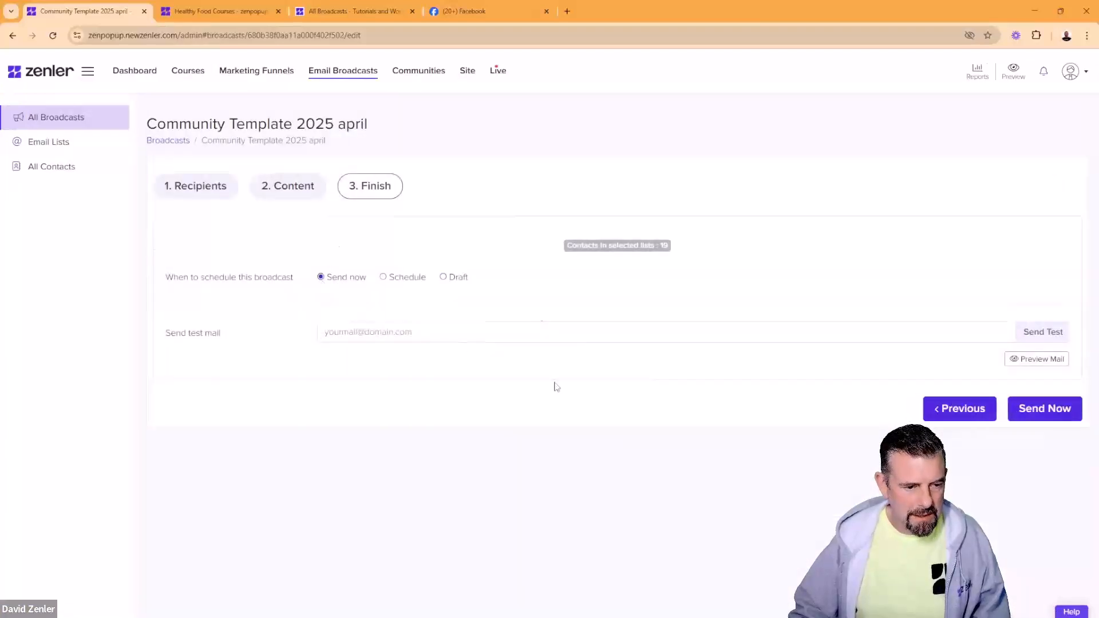
left_click(1025, 412)
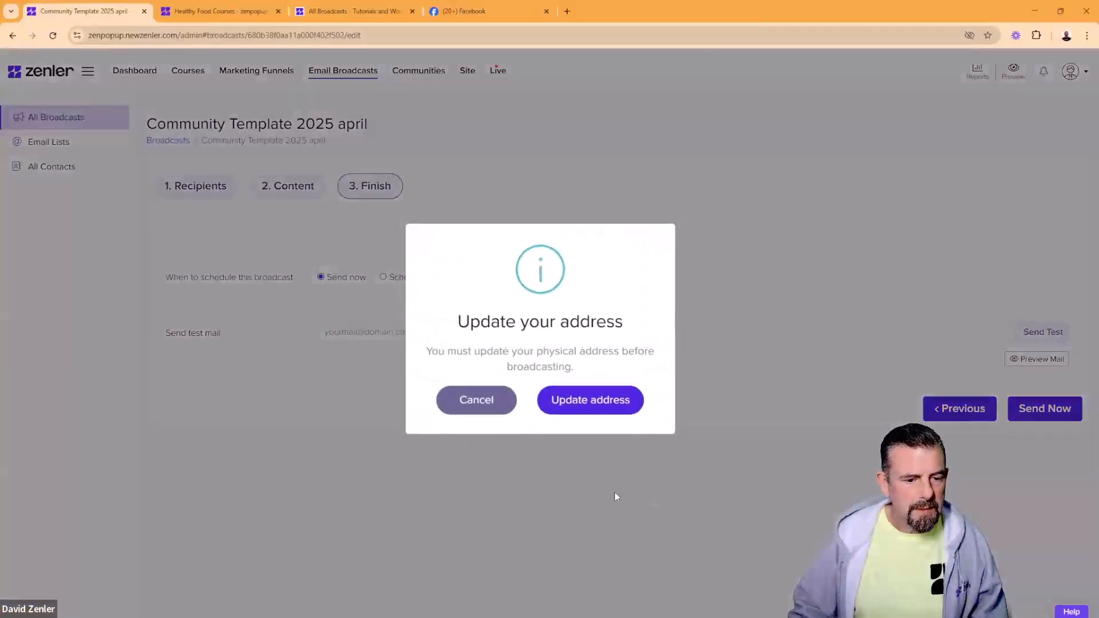
left_click(614, 405)
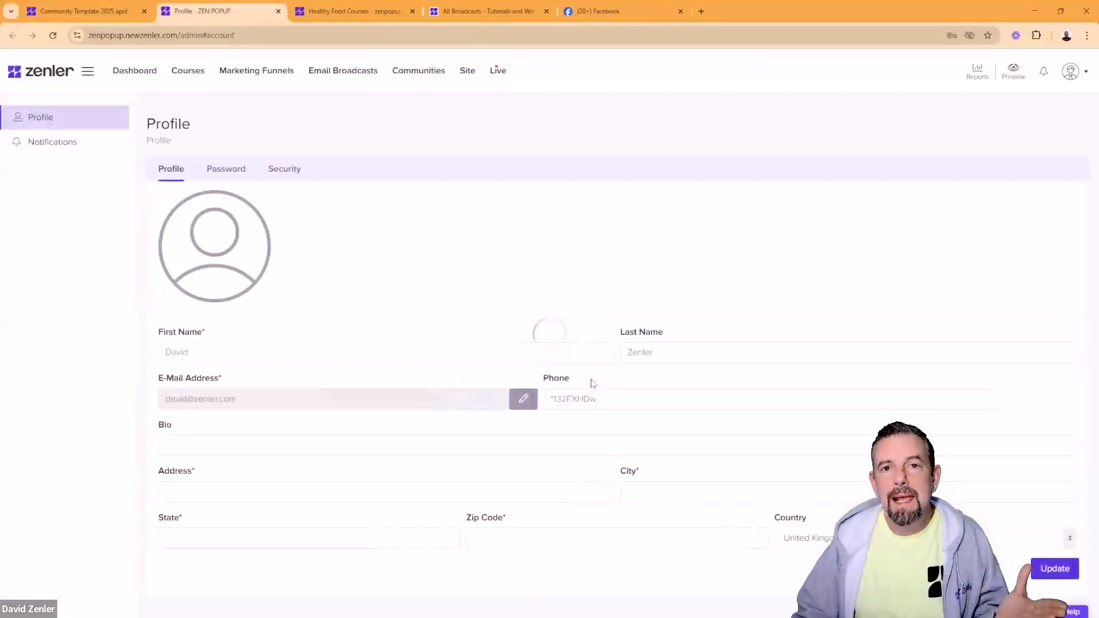
left_click(115, 12)
left_click(344, 75)
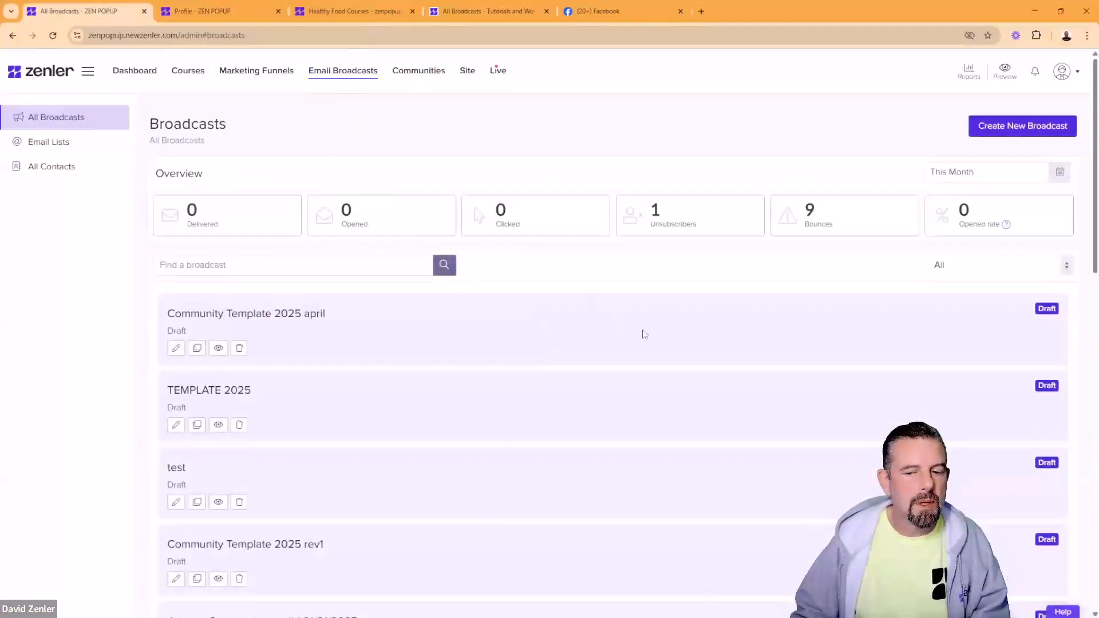
left_click_drag(345, 322, 164, 320)
left_click(338, 354)
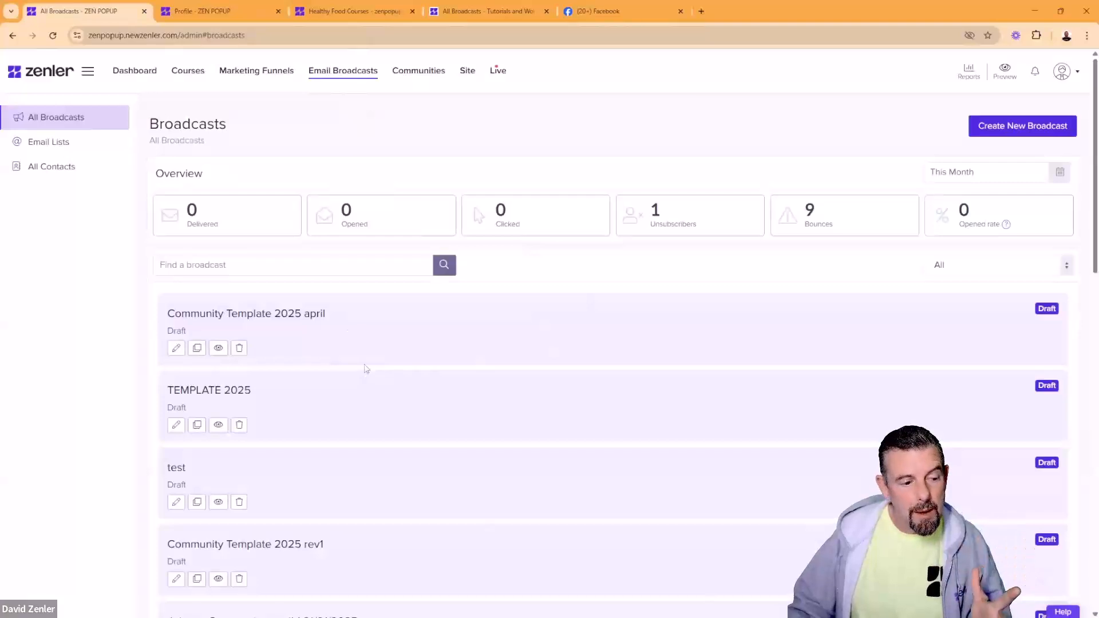
scroll(367, 369, "down", 3)
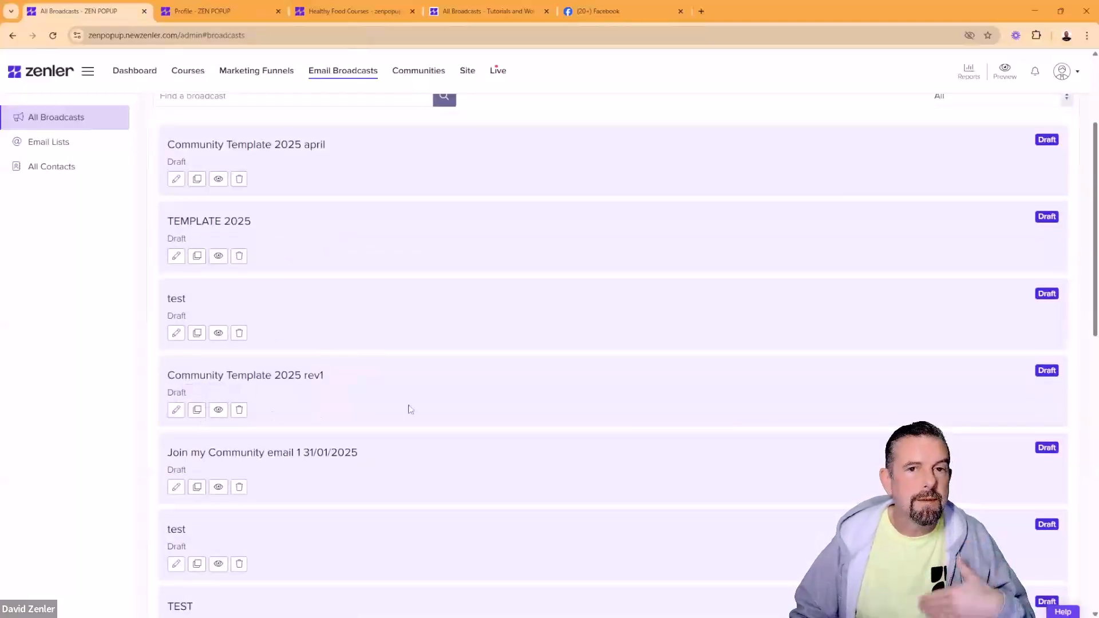
scroll(515, 365, "up", 3)
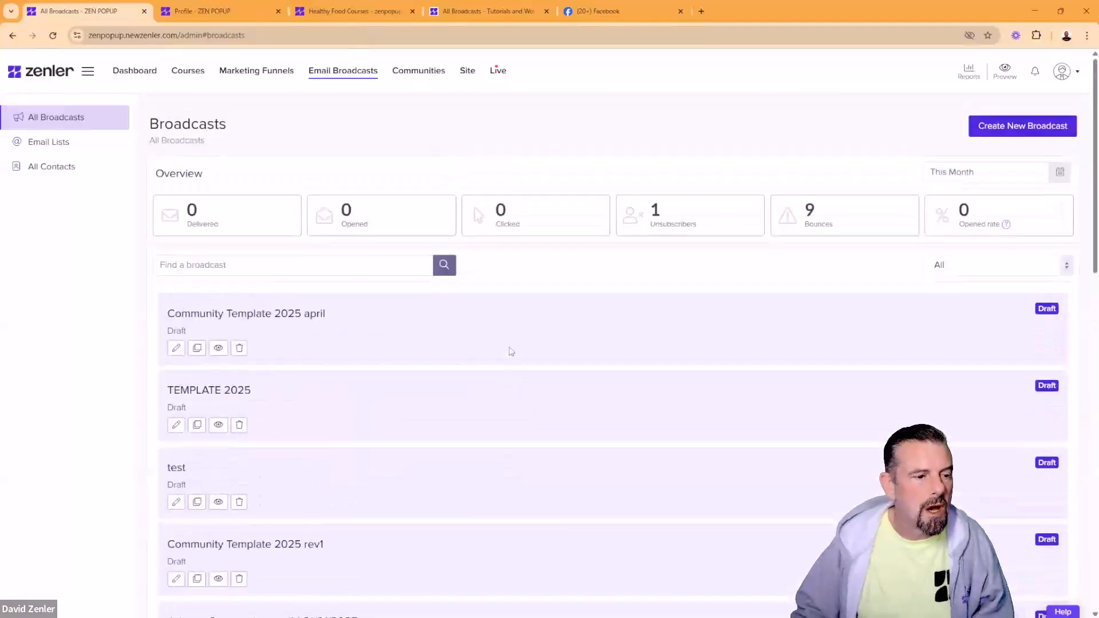
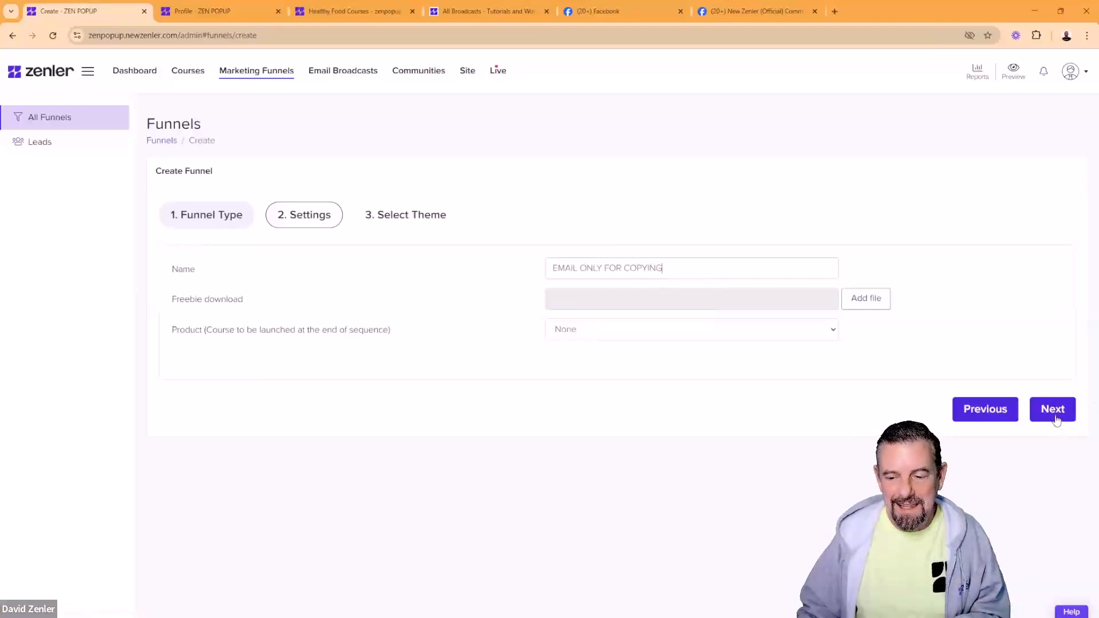
Step: Move the funnel setup on to Select Theme and scroll down toward Finish
left_click(1053, 410)
scroll(371, 318, "down", 3)
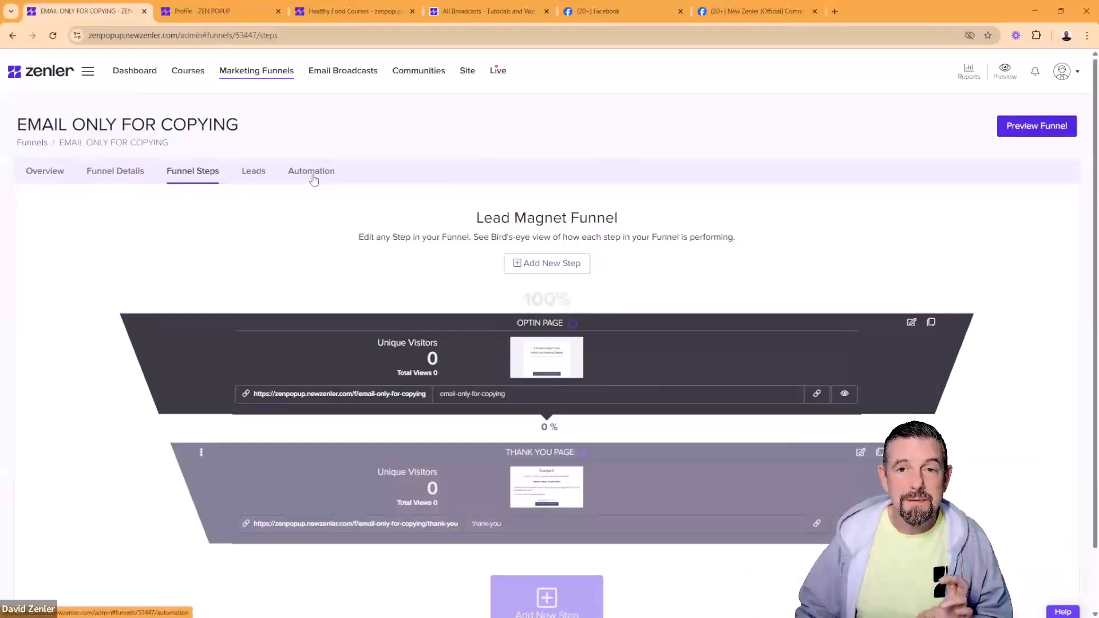
Step: Open the funnel's automation rules and delete the 'Thank you again' email
left_click(313, 178)
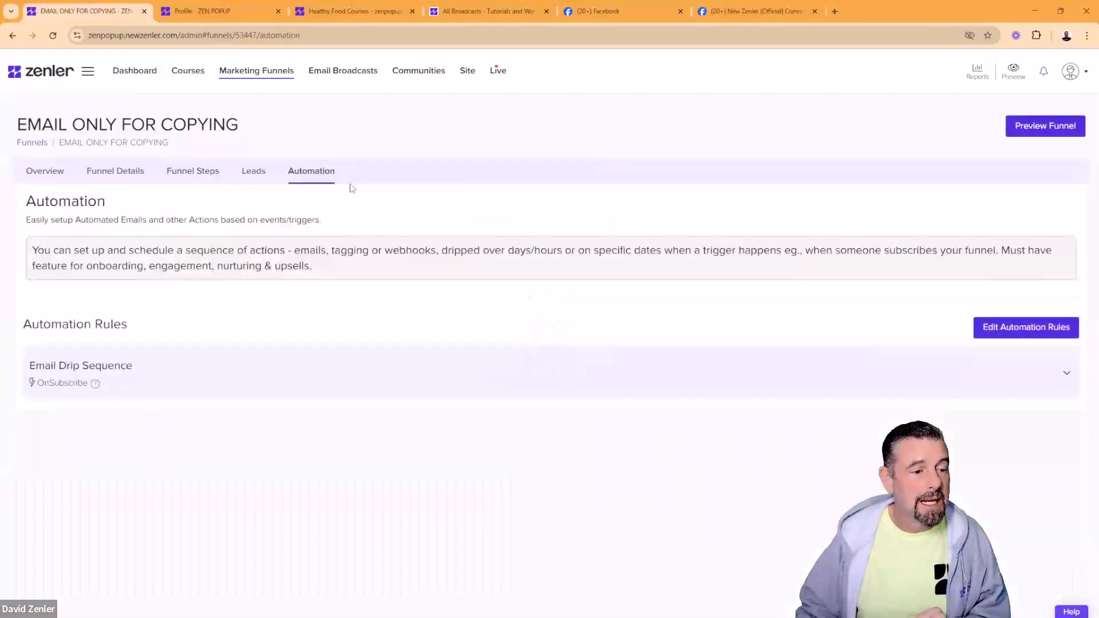
left_click(207, 373)
left_click(51, 447)
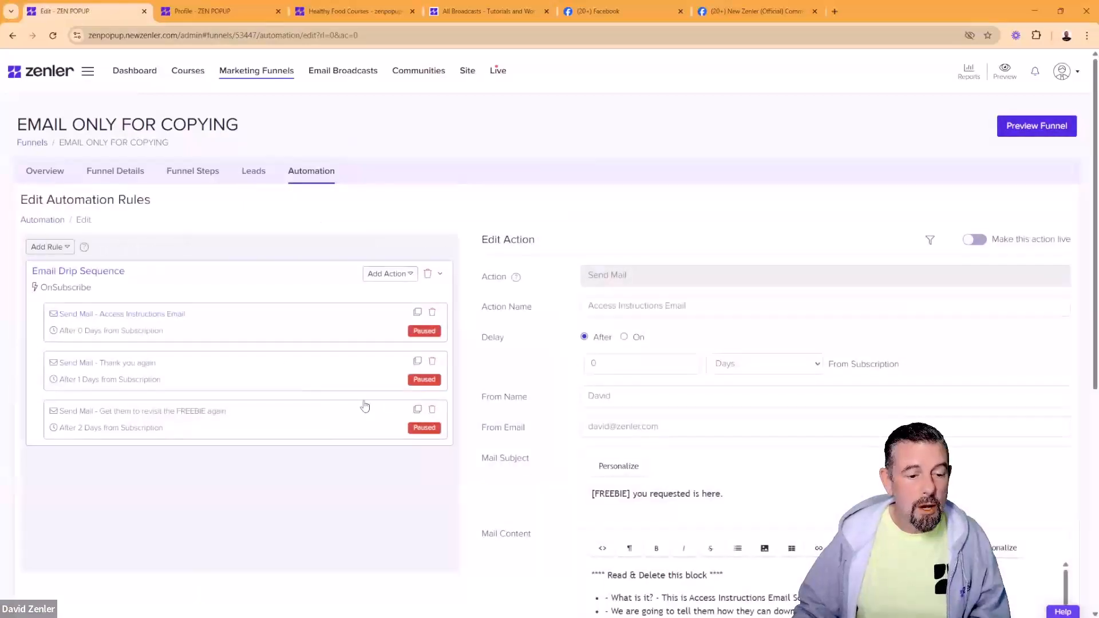
left_click(433, 363)
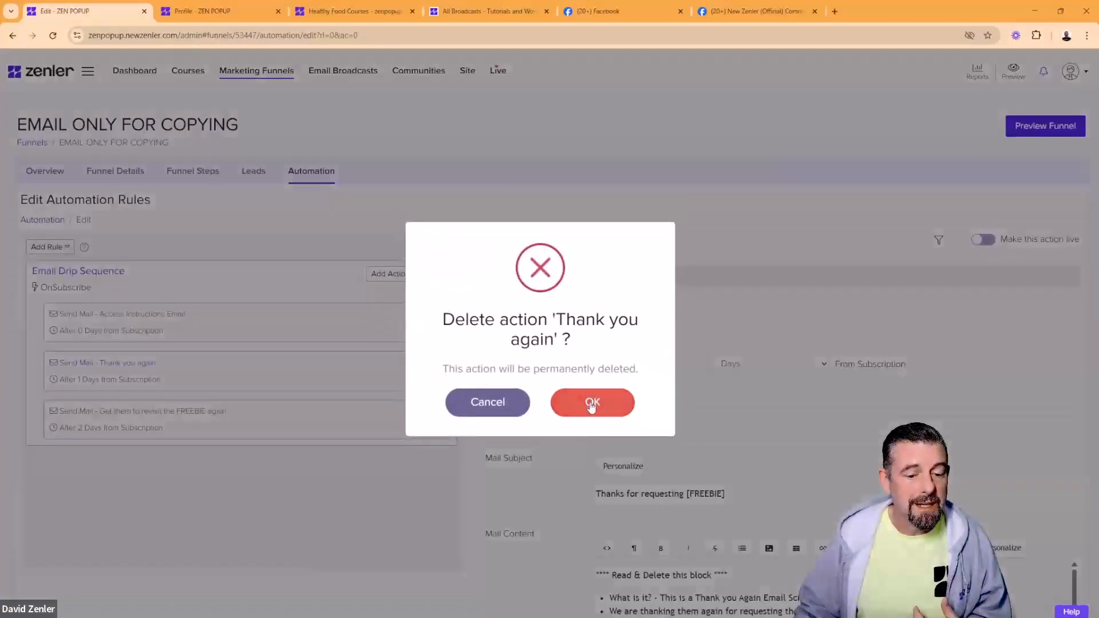
left_click(585, 395)
Step: Delete the 'Get them to revisit the FREEBIE again' email and open the Access Instructions Email
left_click(436, 361)
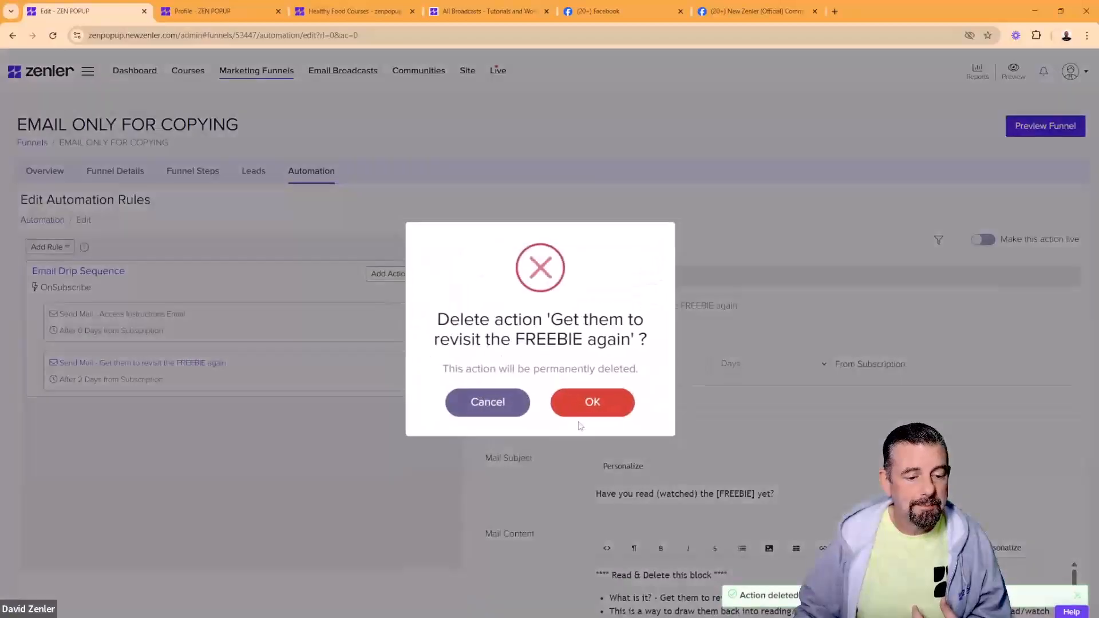
left_click(587, 398)
left_click(275, 324)
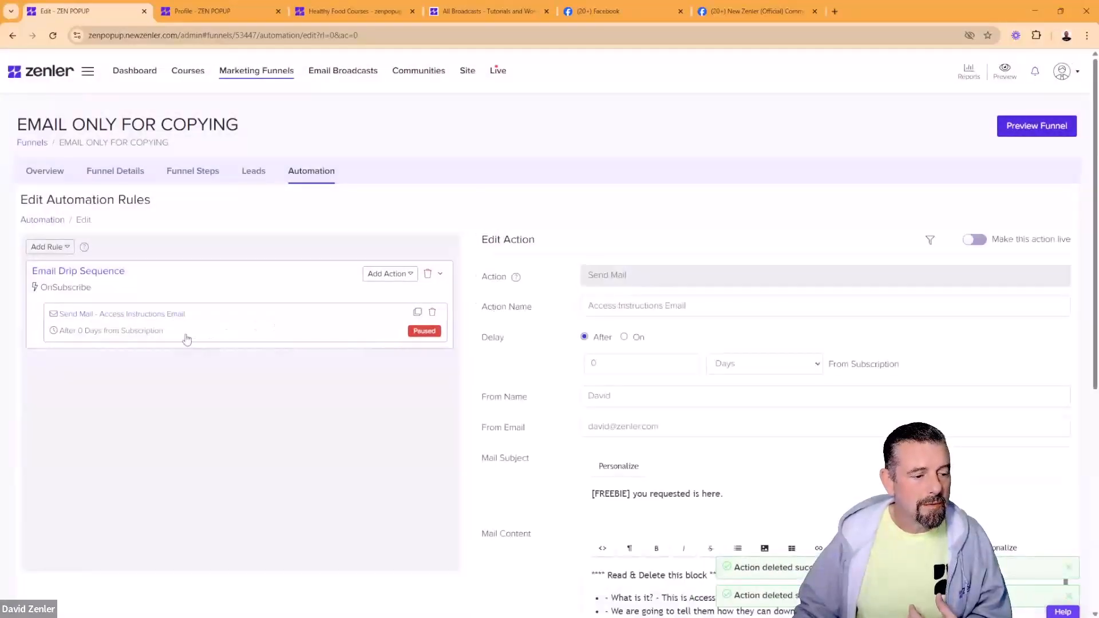
left_click_drag(633, 275, 574, 279)
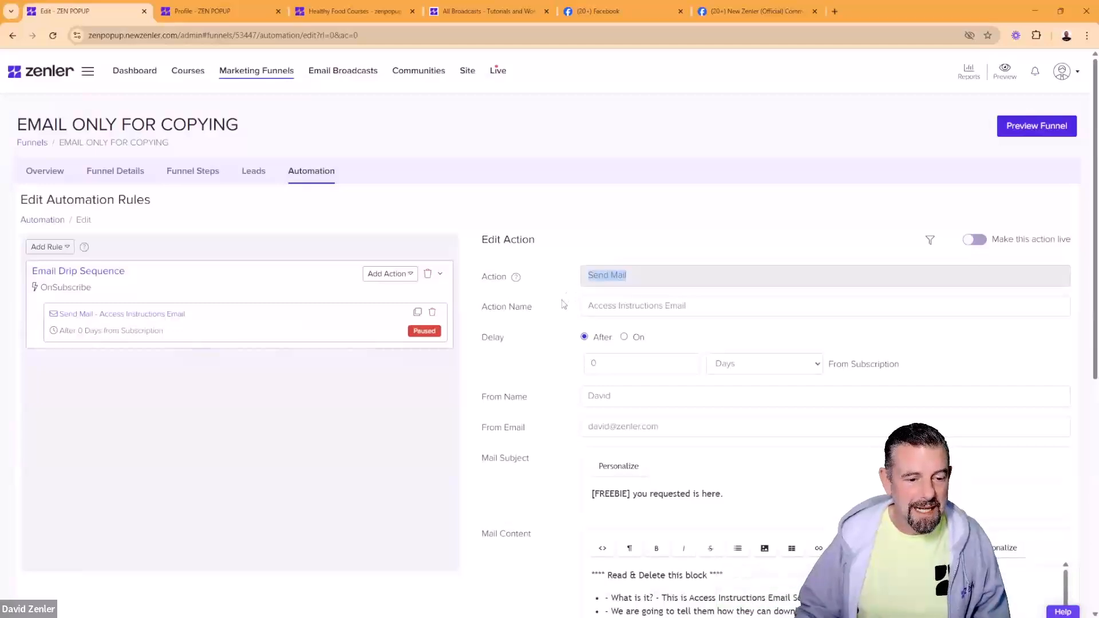
Step: Rename the email action to COPY CODE
left_click_drag(688, 306, 561, 297)
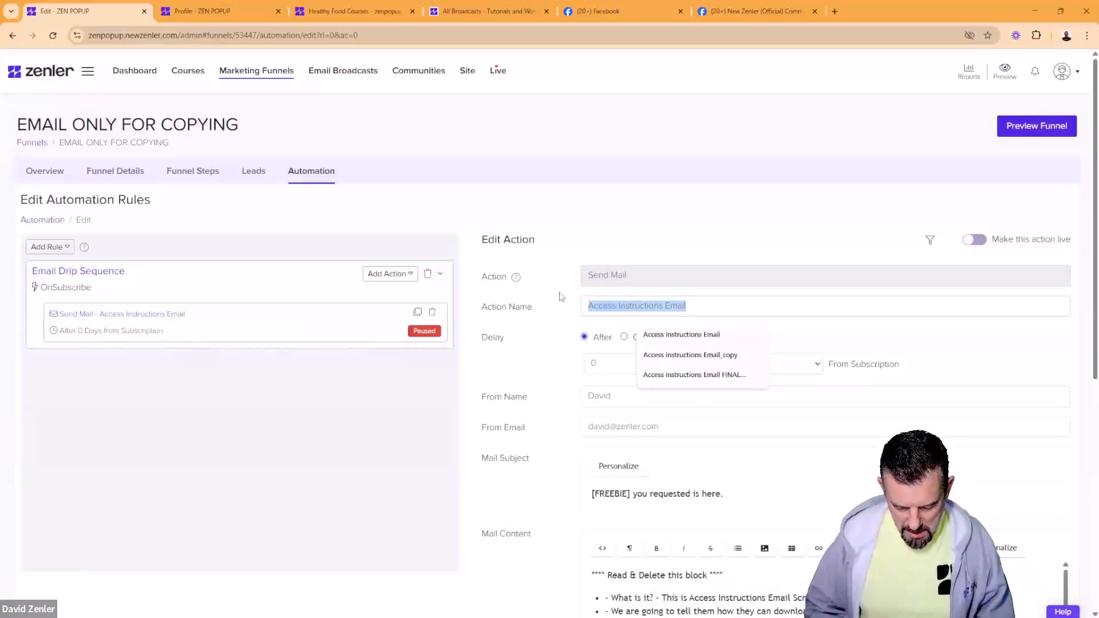
type("COPY CODE")
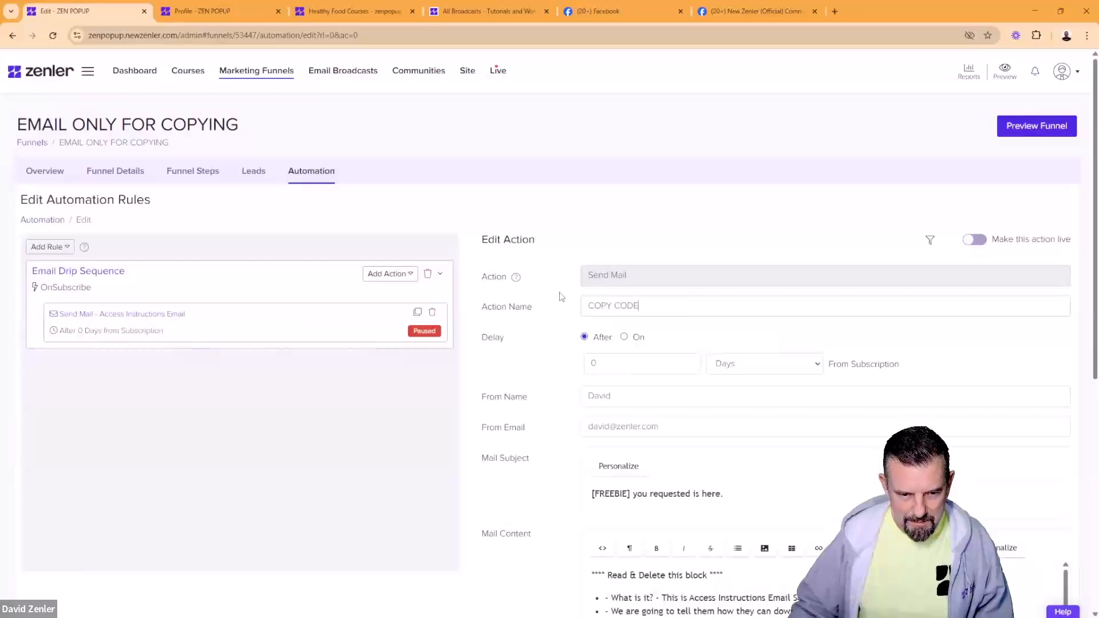
scroll(564, 527, "down", 1)
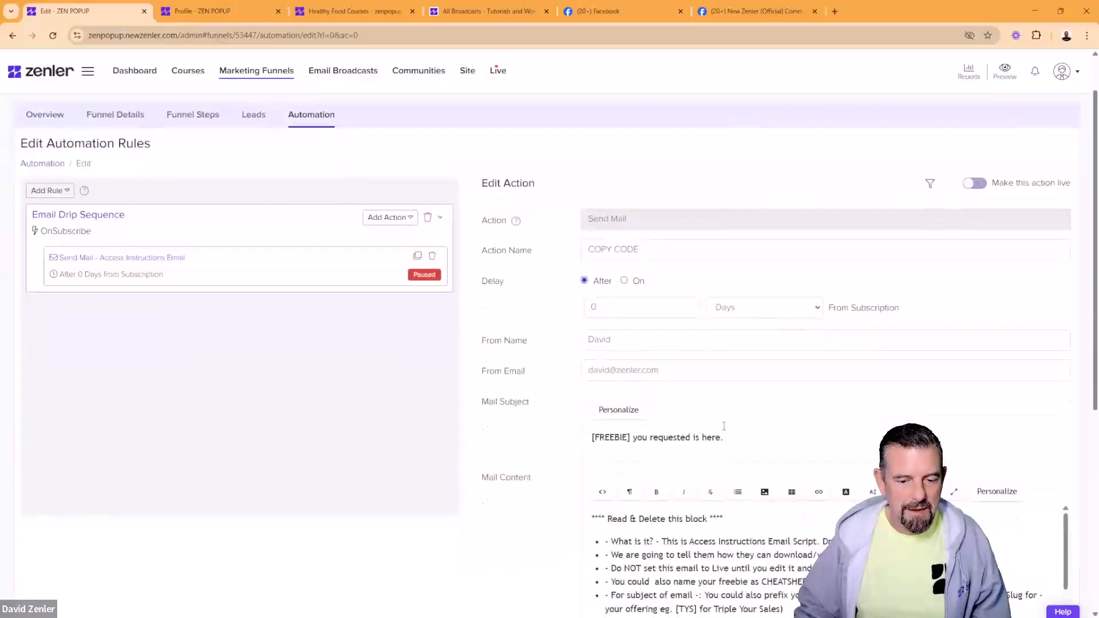
Step: Set the mail subject to 'My Email template for automation', fixing the capital M
left_click_drag(724, 426, 575, 444)
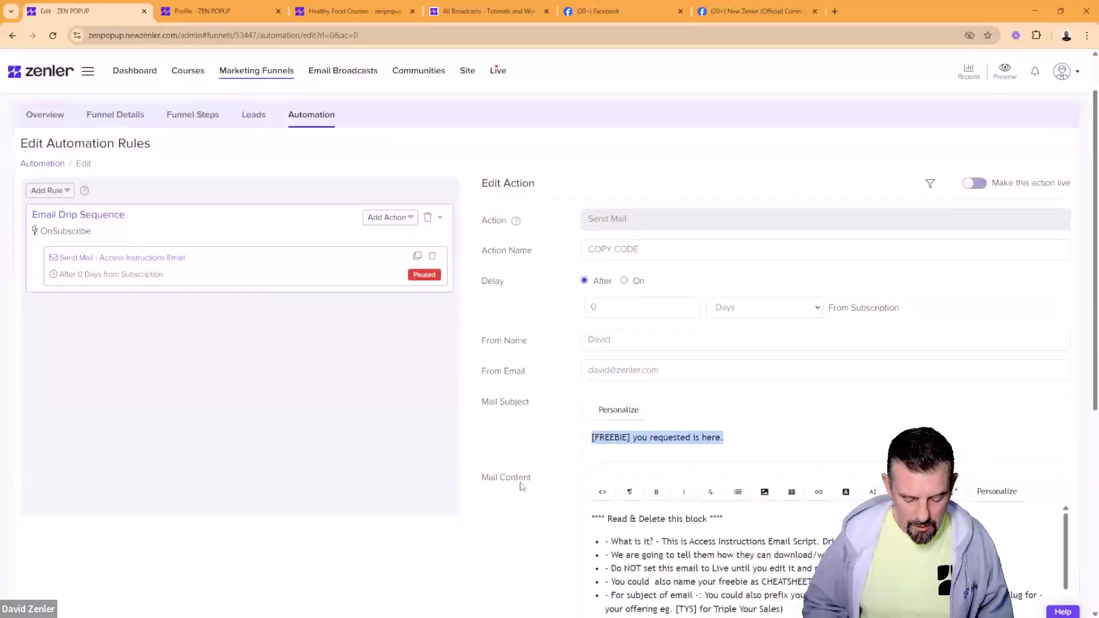
type("M")
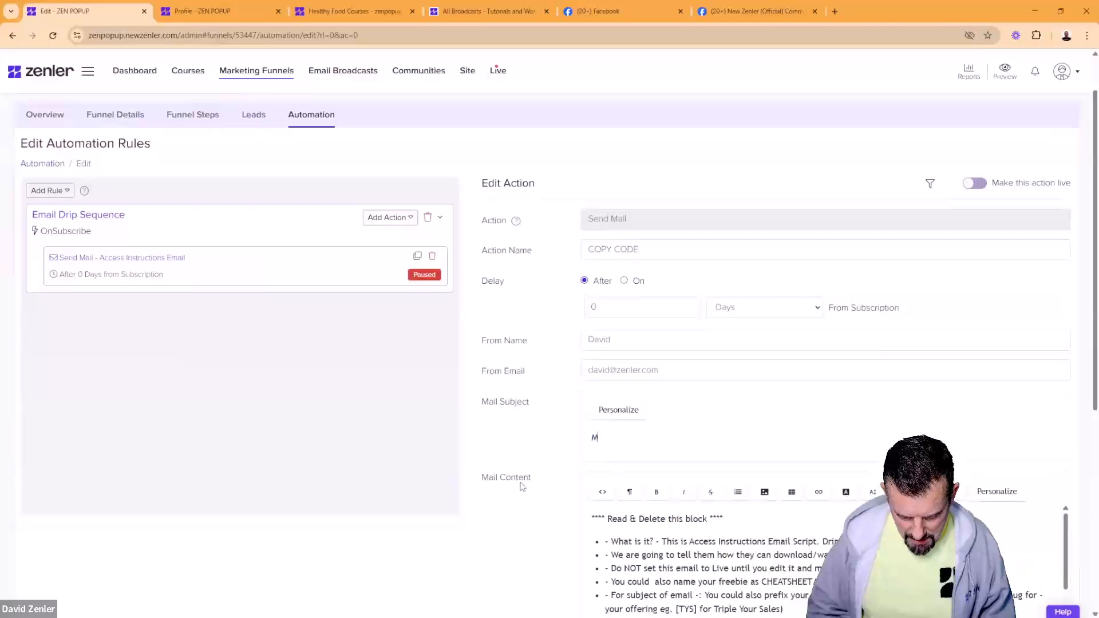
type("y EMail")
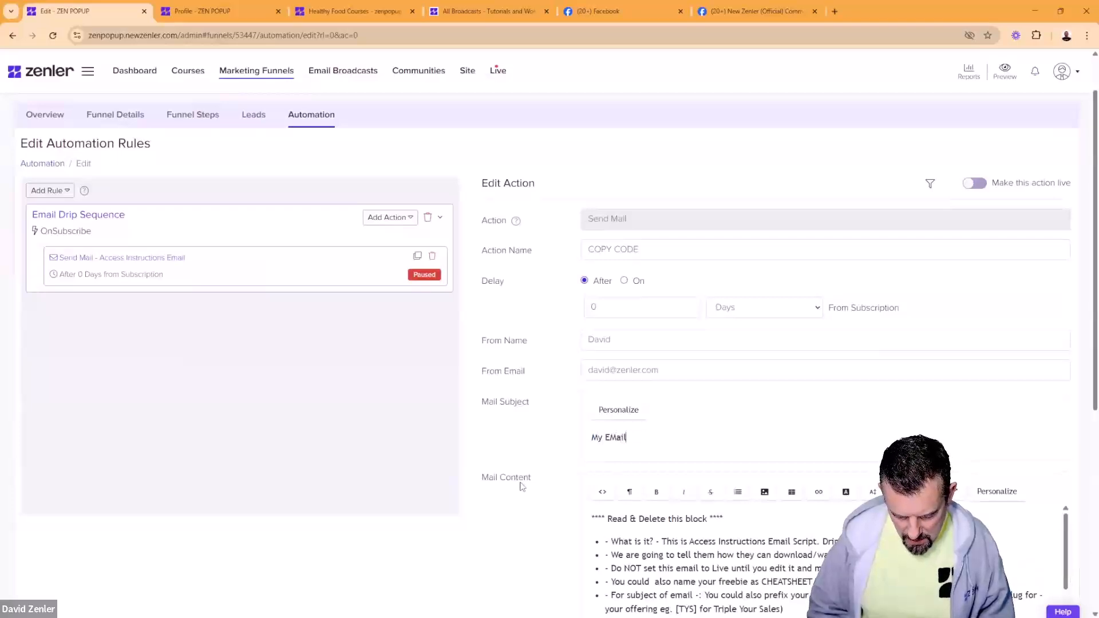
type(" template f")
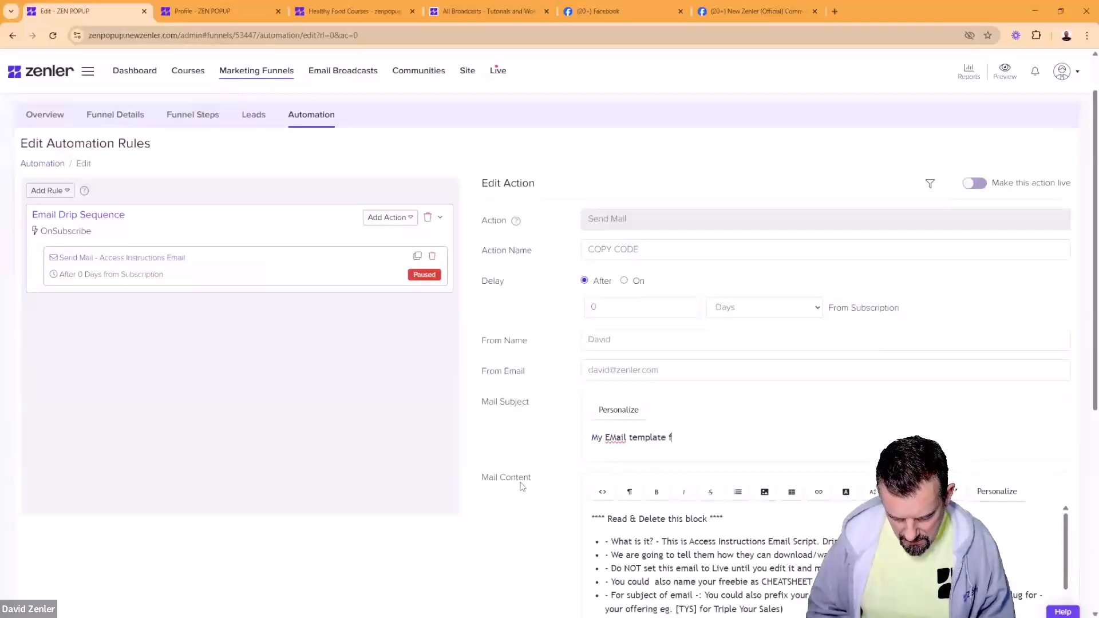
type("or automation")
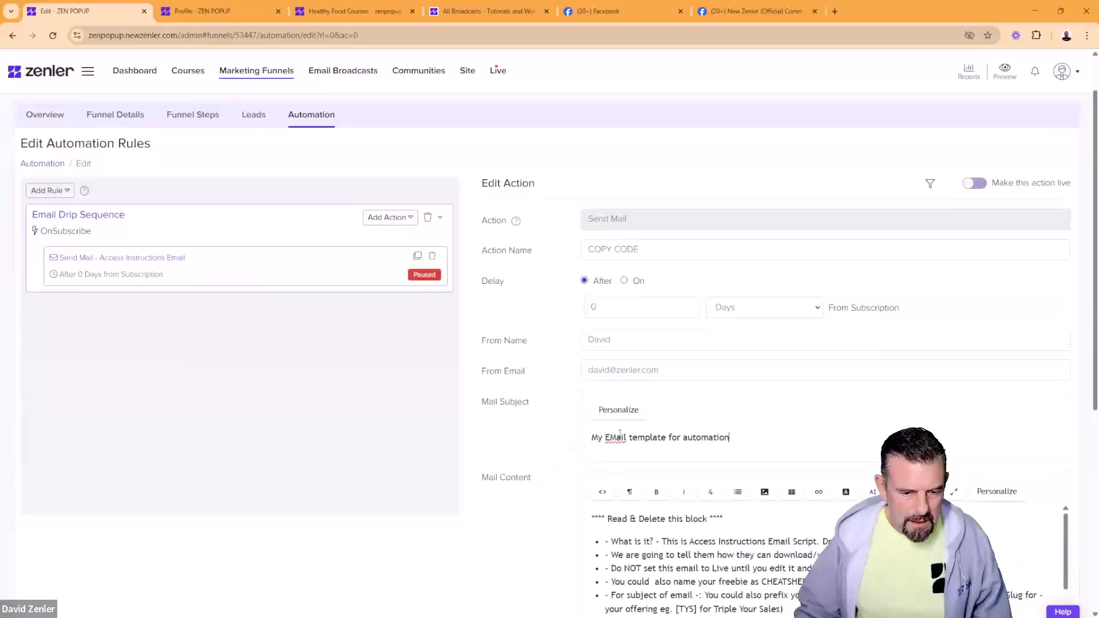
left_click_drag(618, 438, 610, 437)
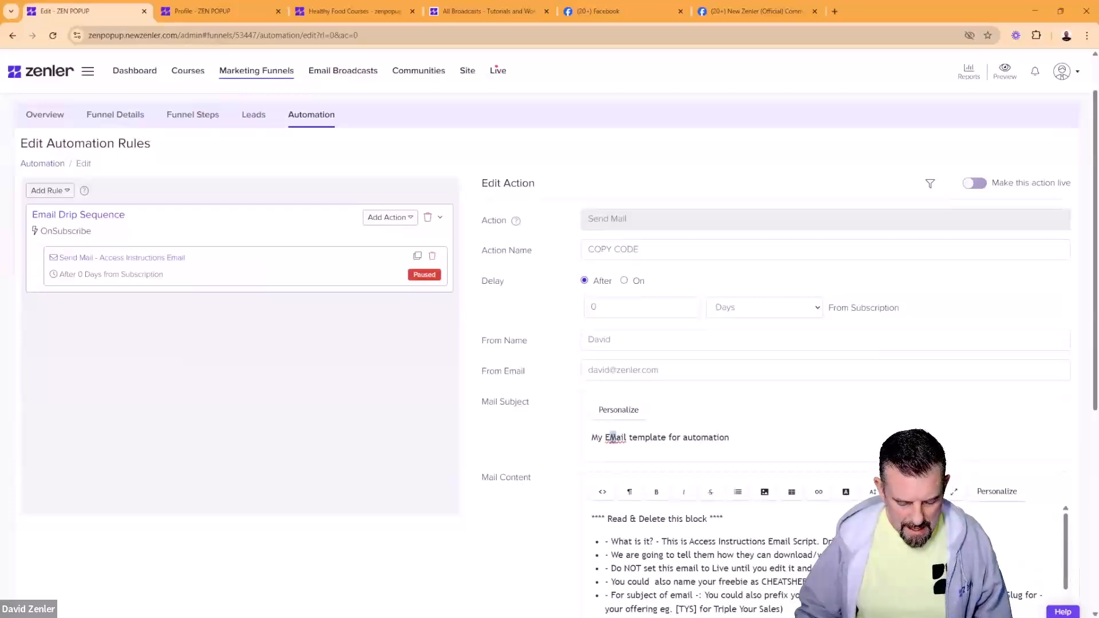
type("m")
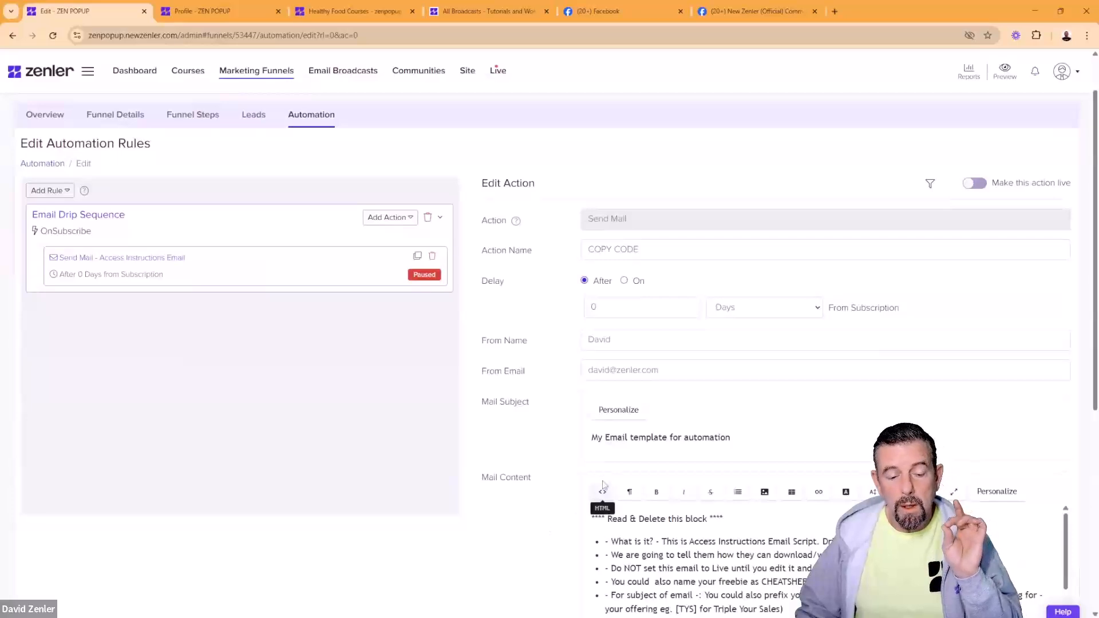
triple_click(738, 438)
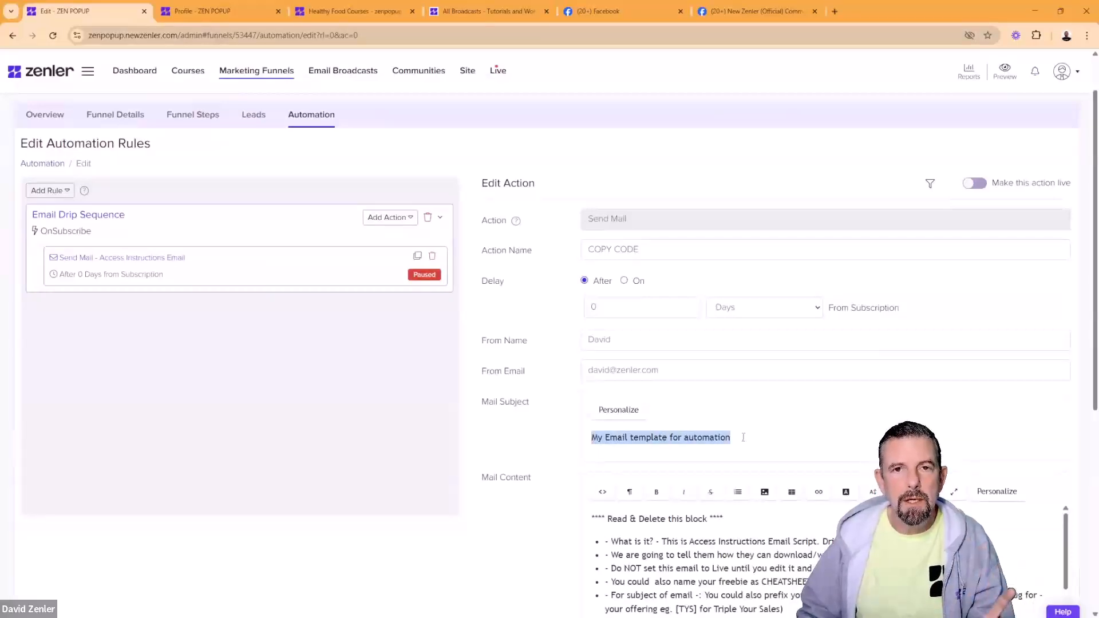
left_click(541, 537)
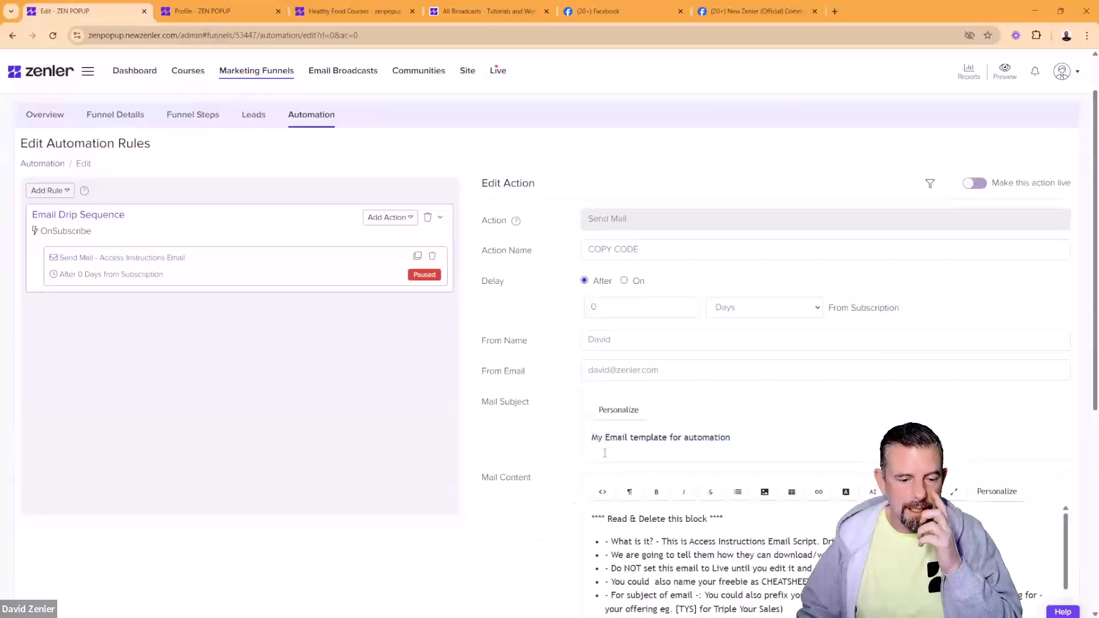
triple_click(597, 440)
left_click(550, 536)
Step: Replace the sample mail content with a 'Dear first_name,' greeting using the merge tag
scroll(550, 538, "down", 3)
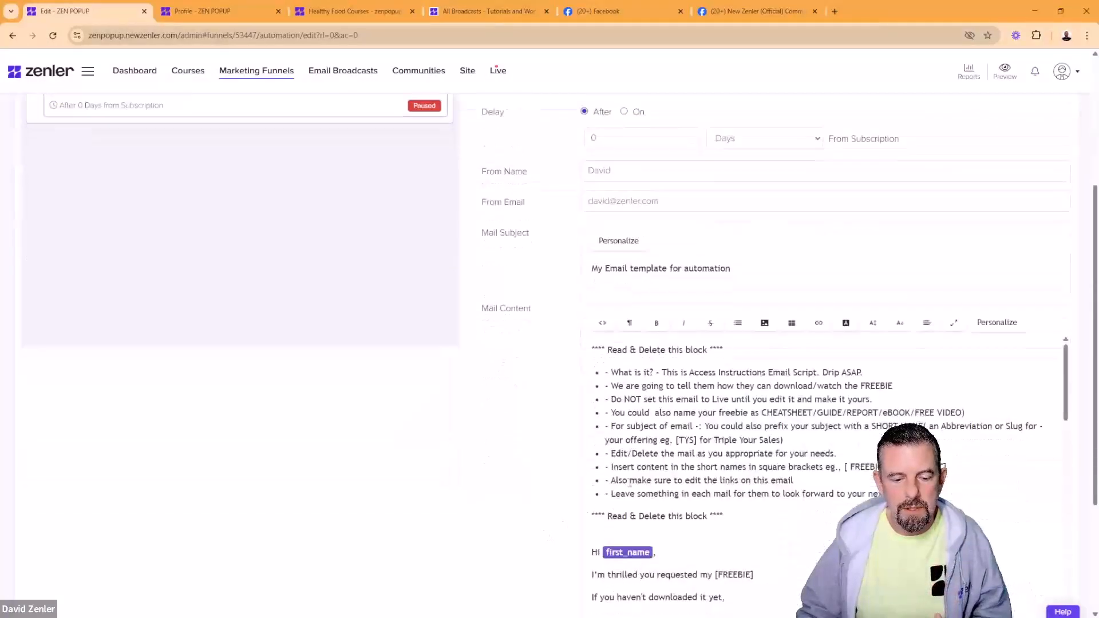
scroll(702, 439, "down", 10)
scroll(702, 438, "down", 3)
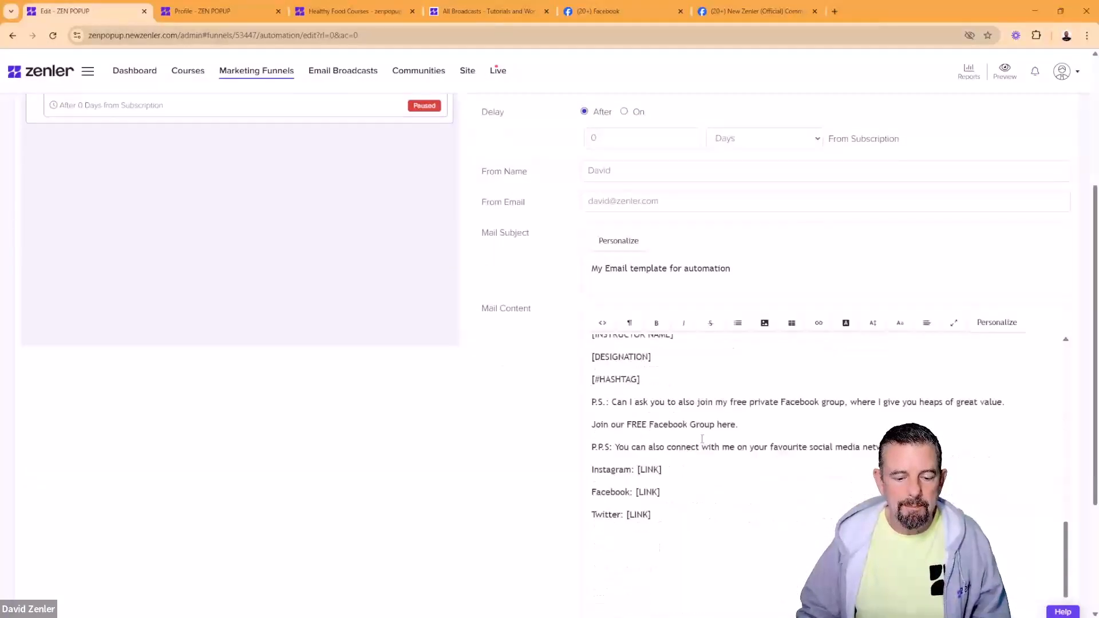
left_click_drag(680, 484, 576, 359)
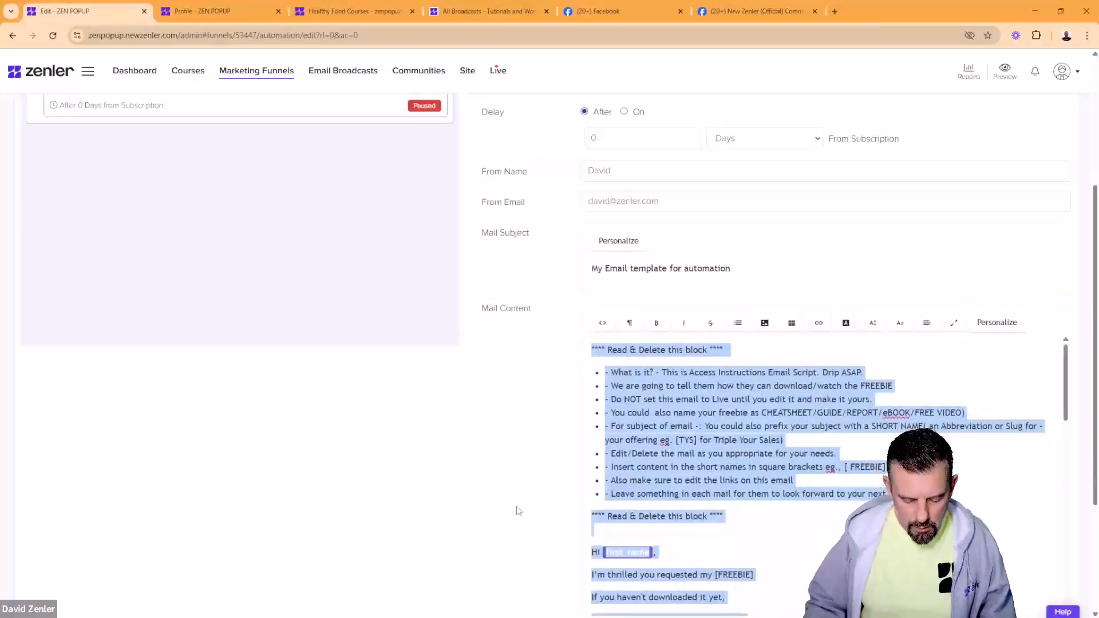
type("Dear")
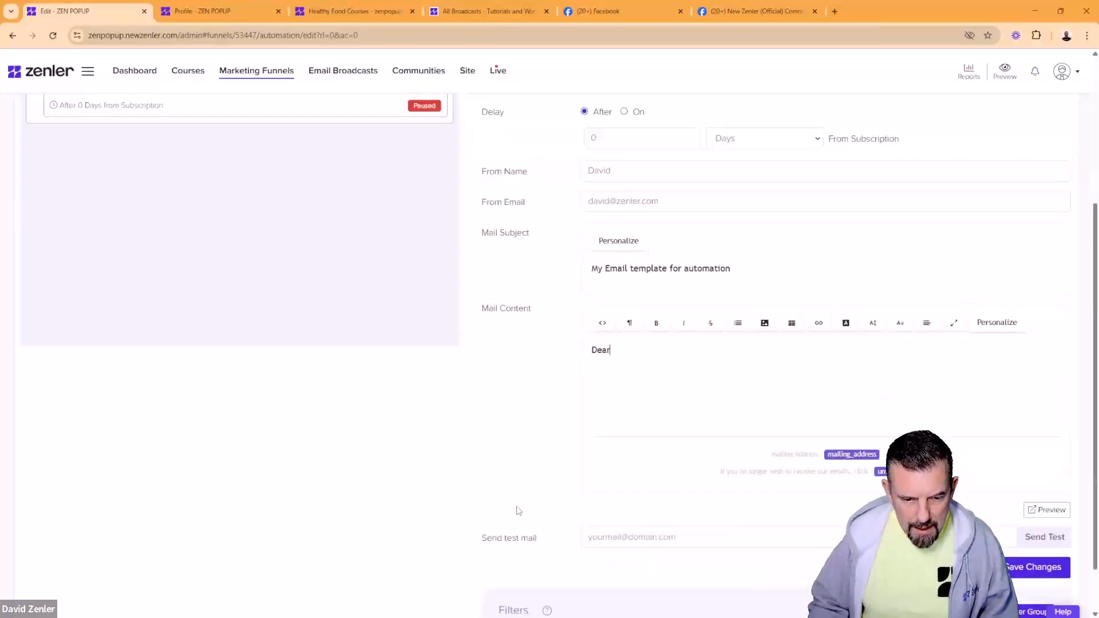
left_click(980, 325)
left_click(424, 343)
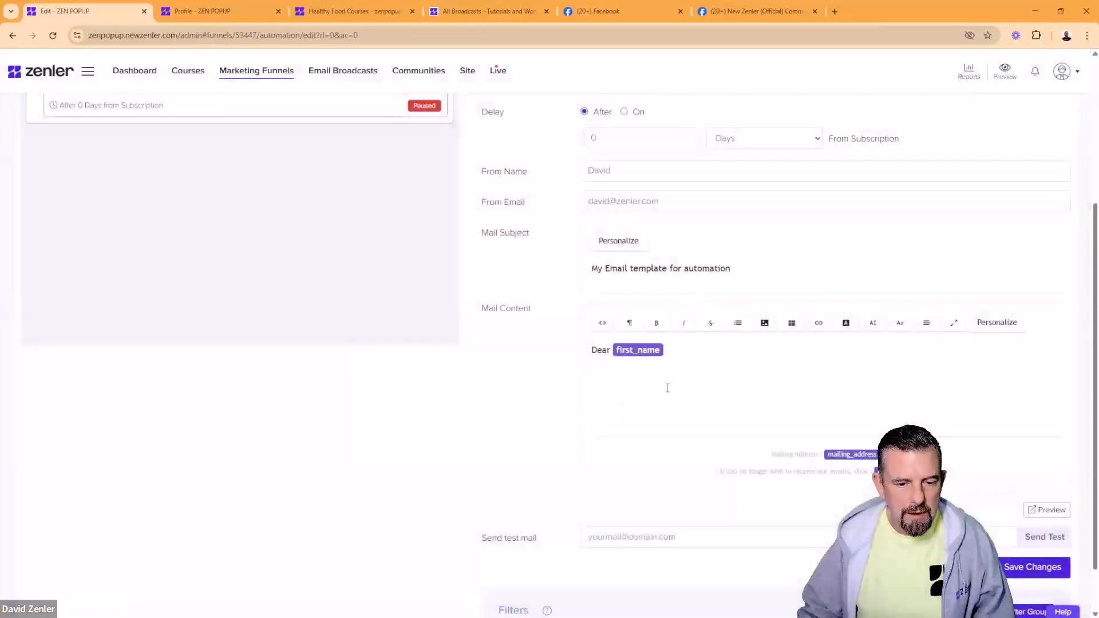
type(",")
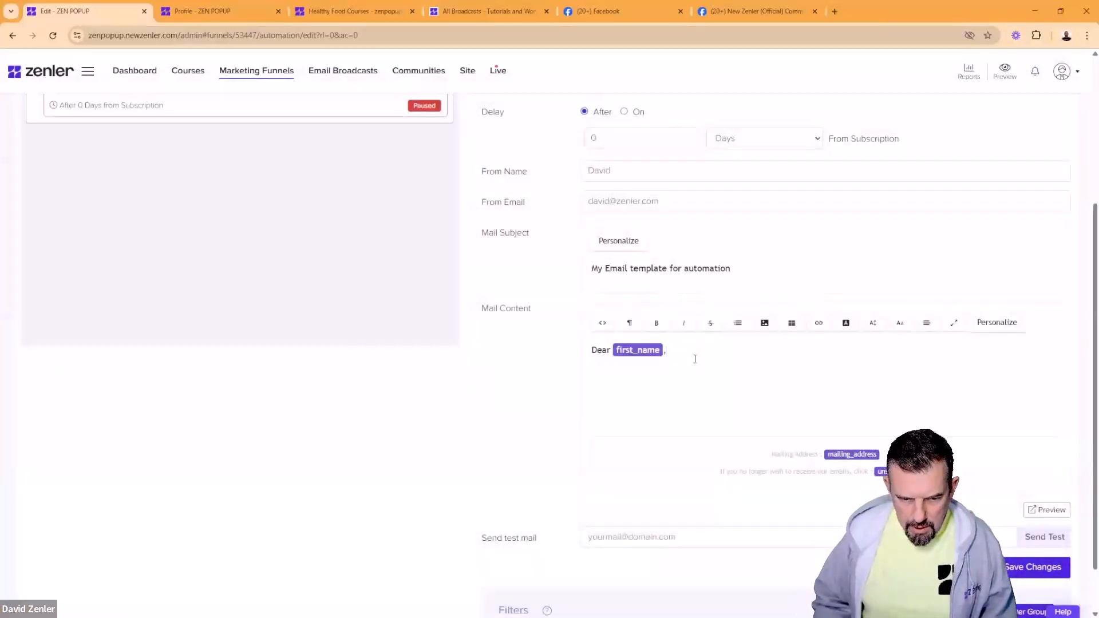
key("Return")
Step: Add the base-template sentence and a 'THis is the standard link in here' line below it
type("THis i")
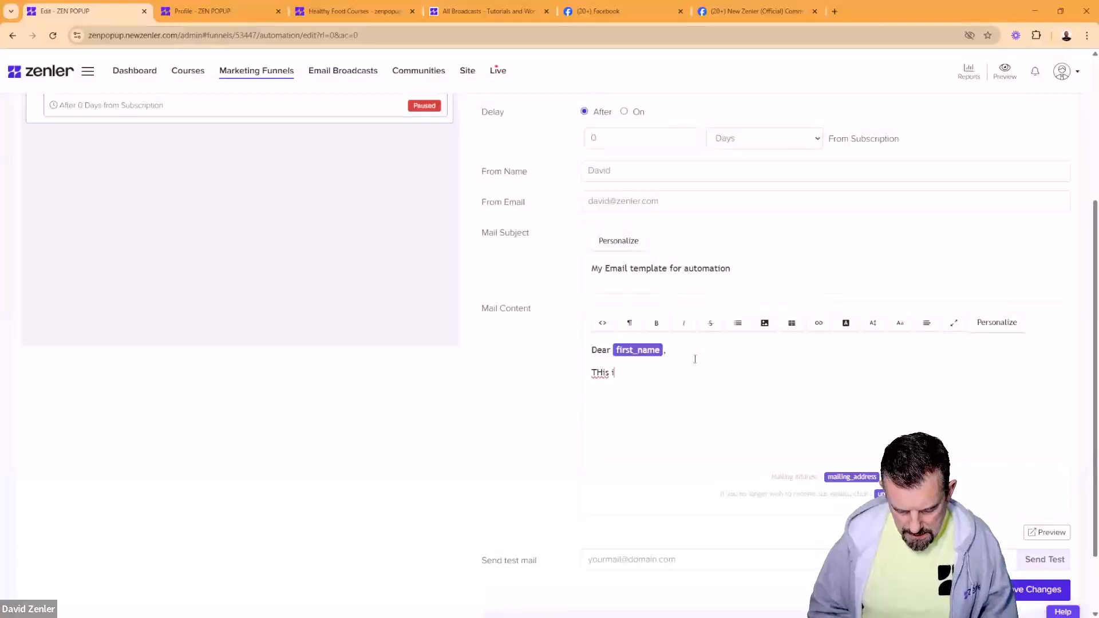
type("s my bas")
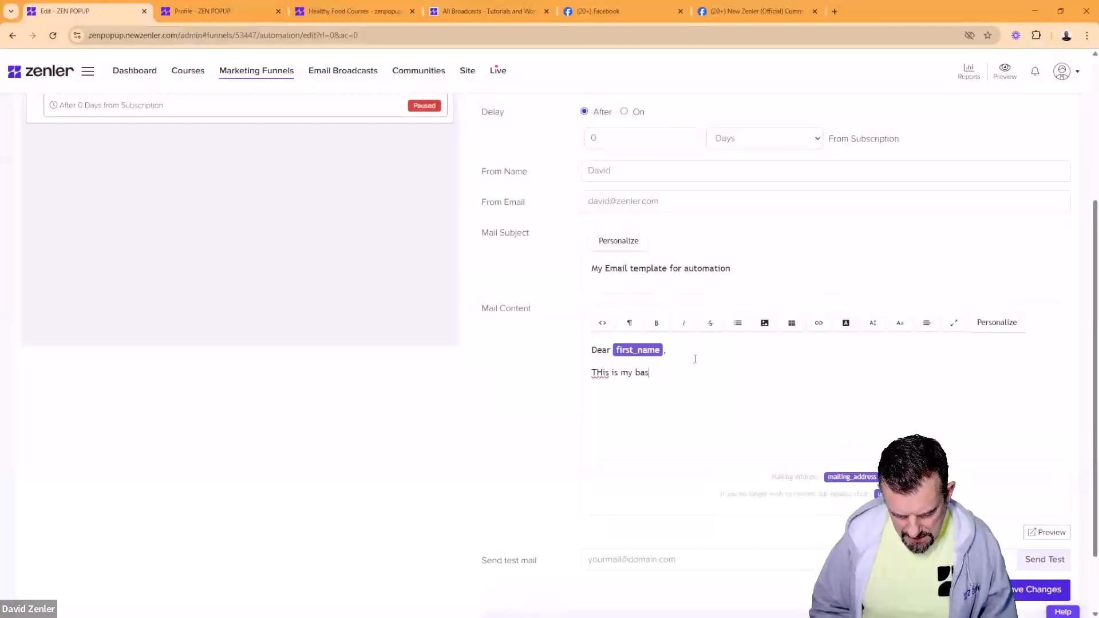
type("e templat")
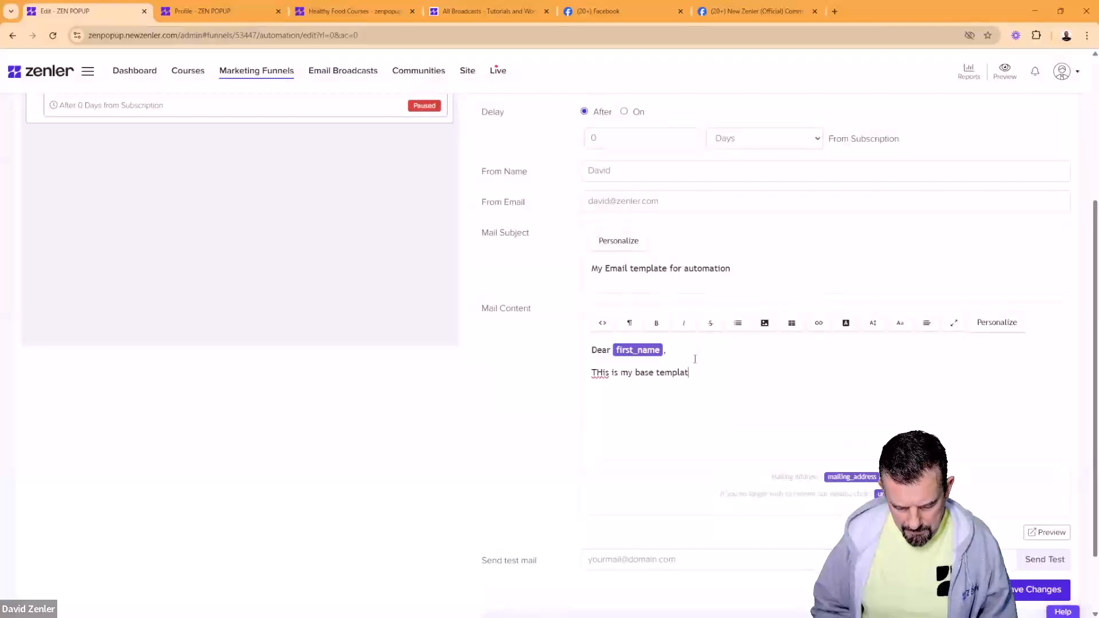
type("e and i will us")
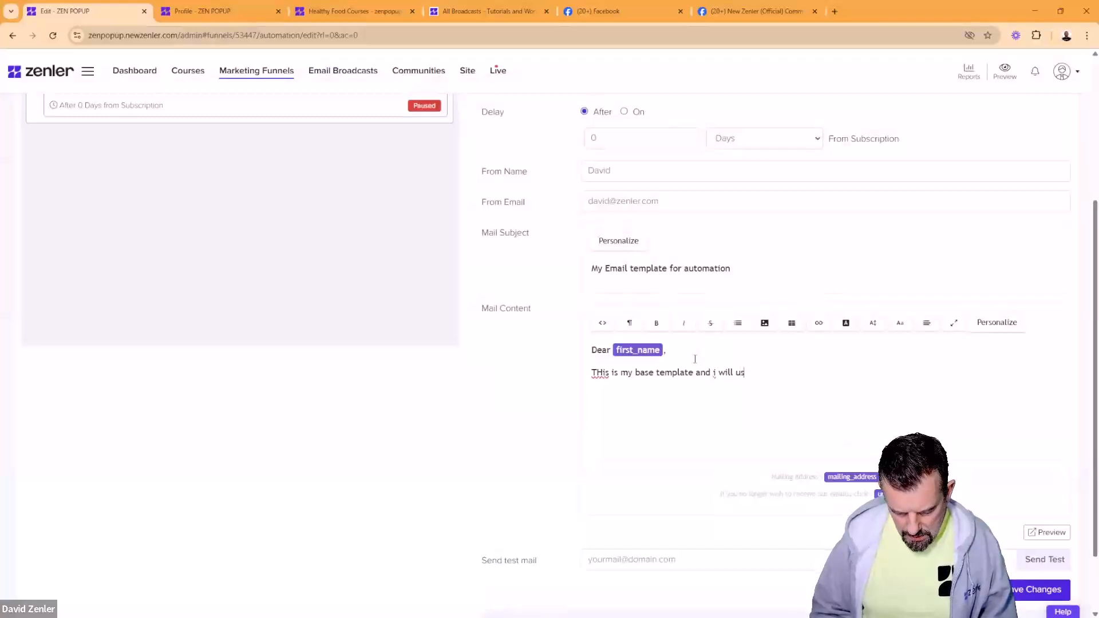
type("e it for all")
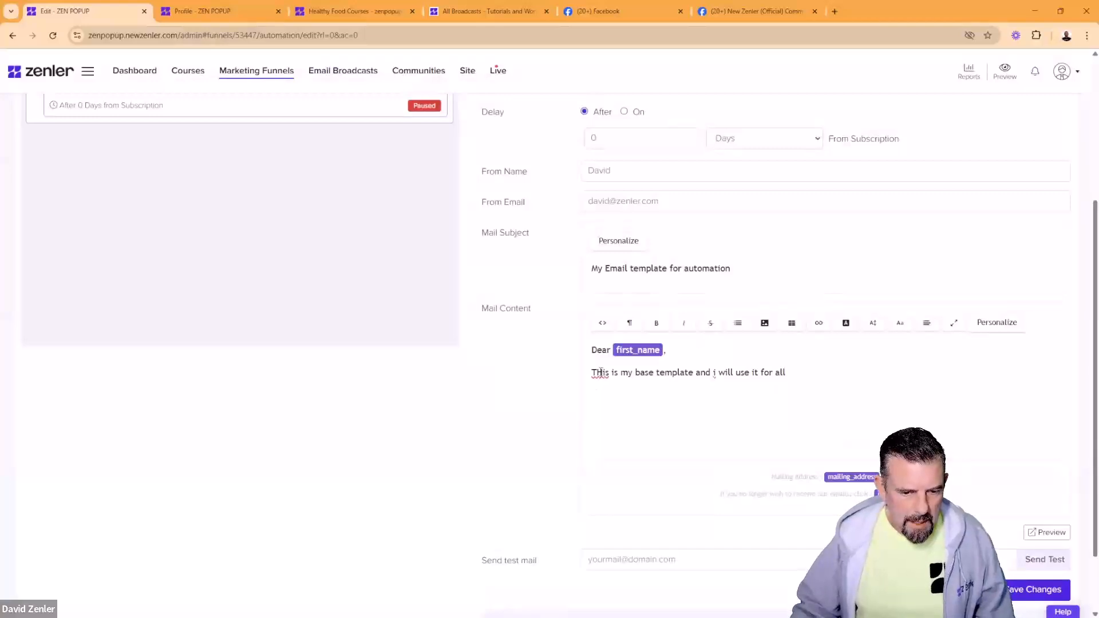
left_click_drag(598, 372, 604, 373)
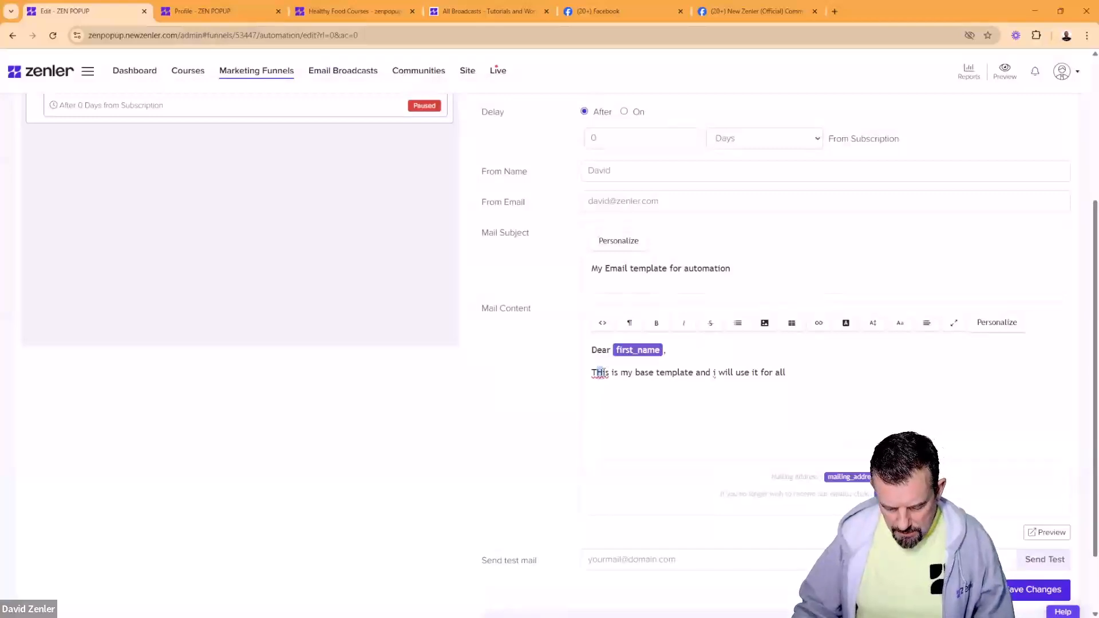
type("h")
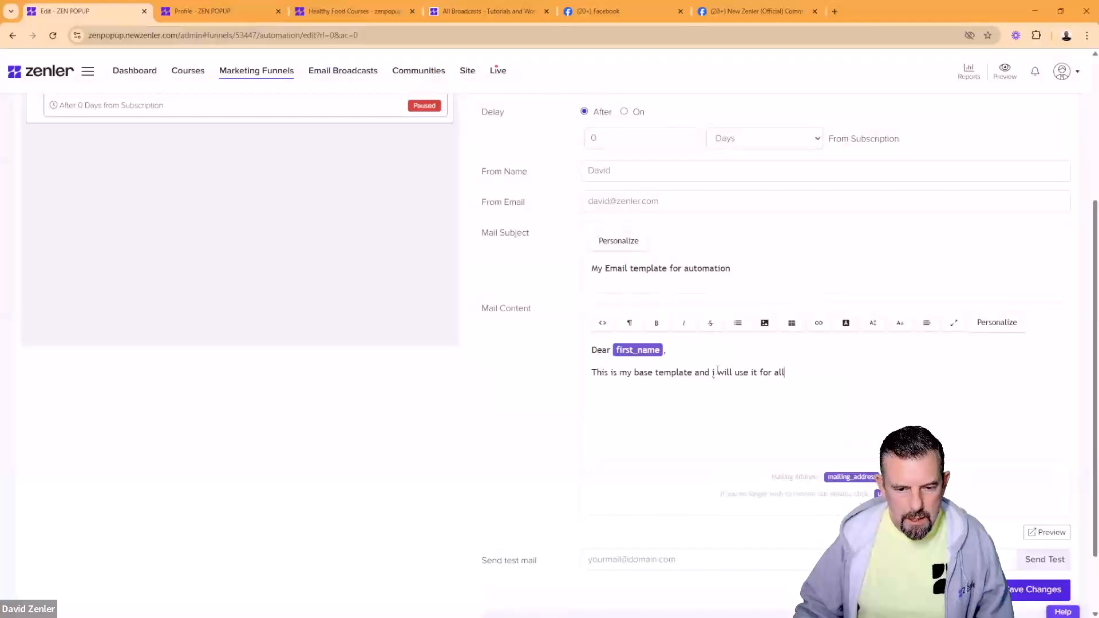
type("I")
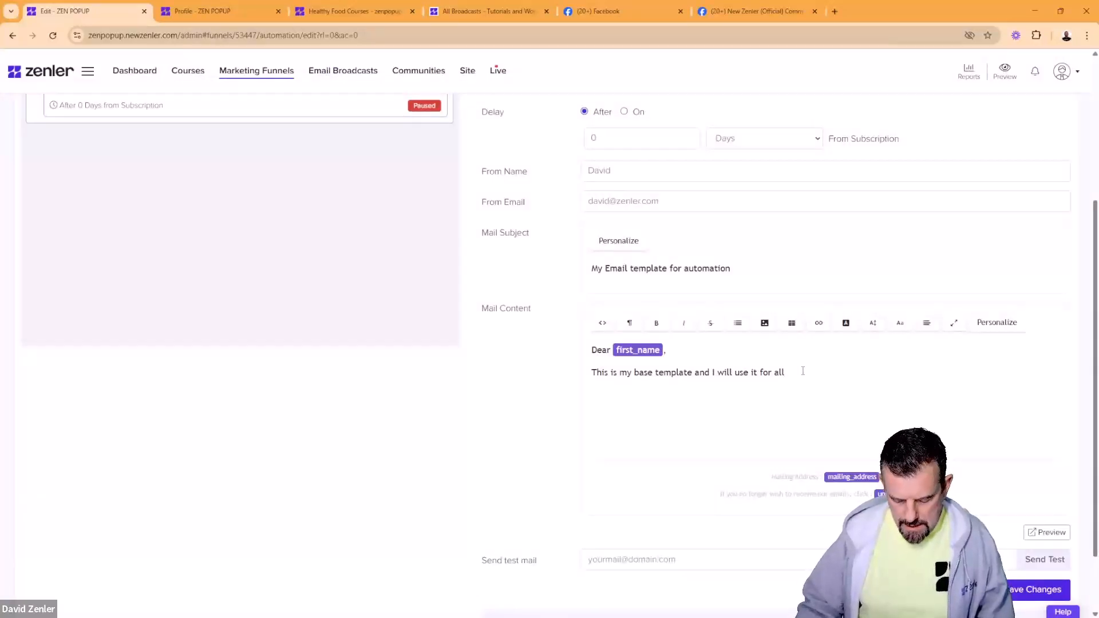
key("Return")
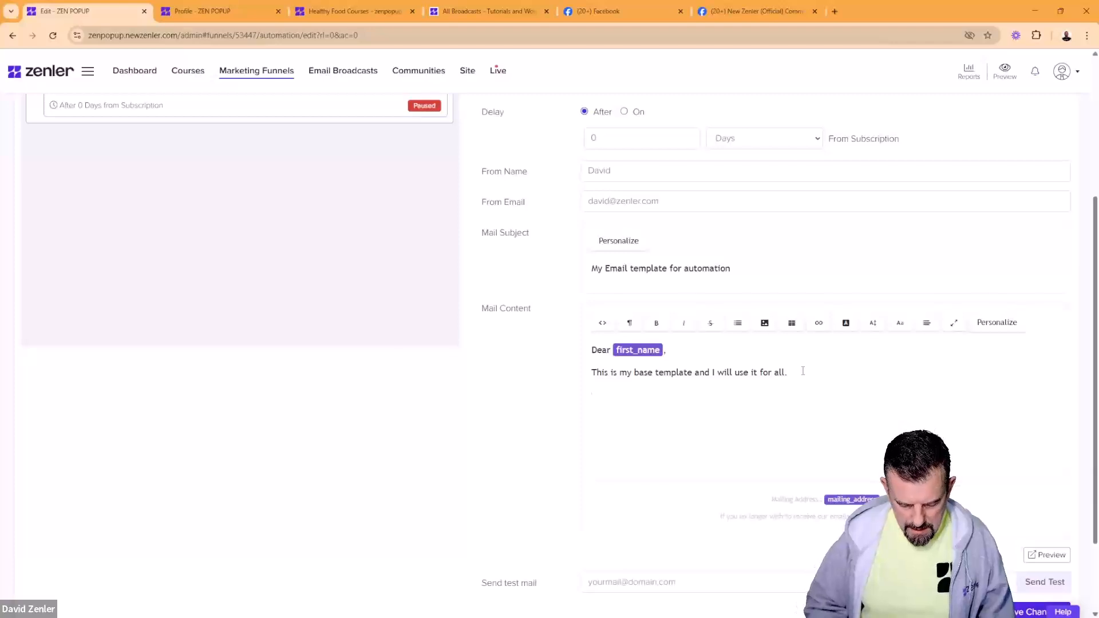
type("THis is the")
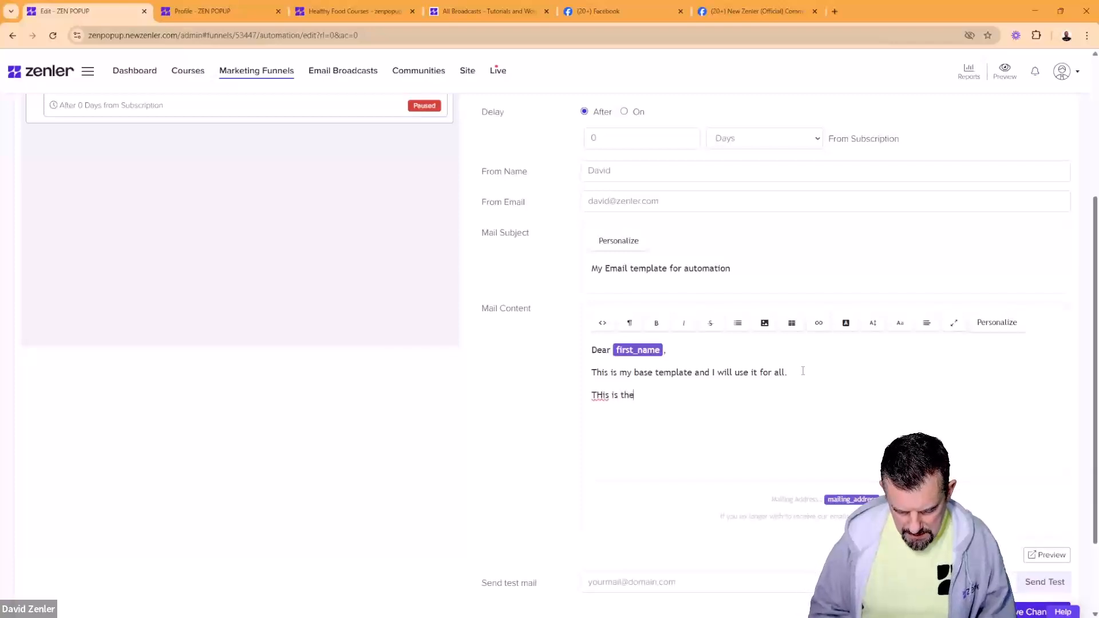
type(" standard link")
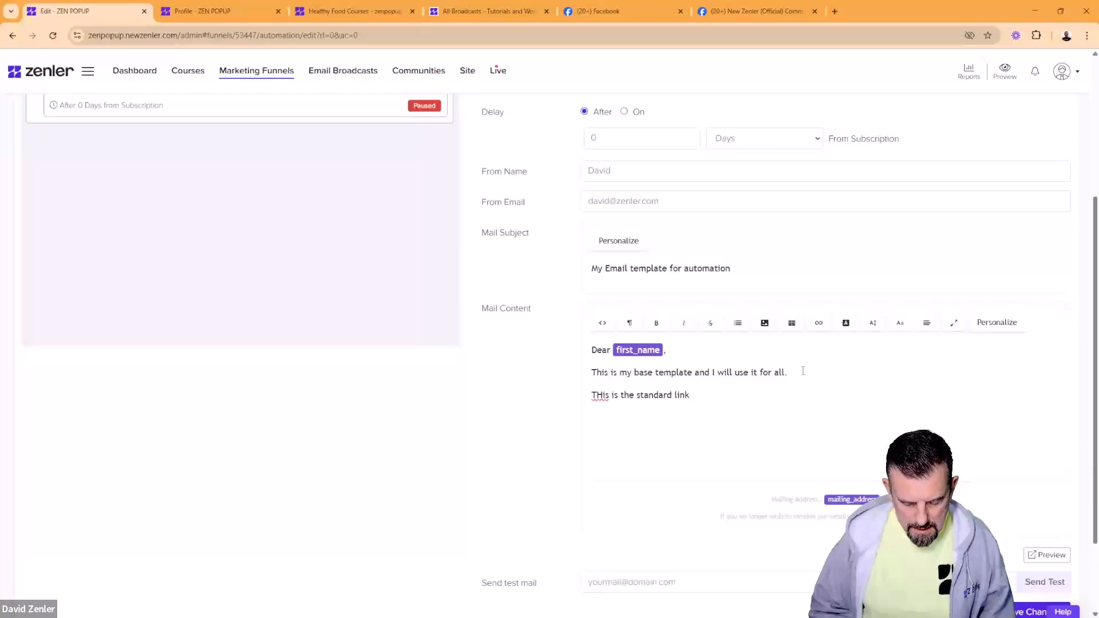
type(" in here")
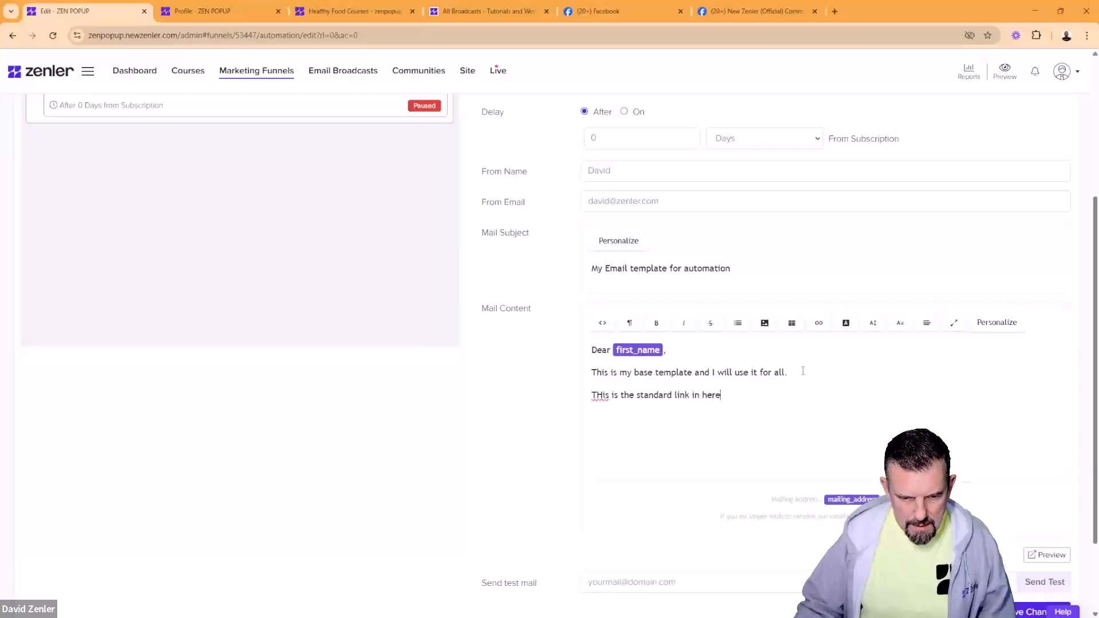
left_click_drag(721, 395, 676, 396)
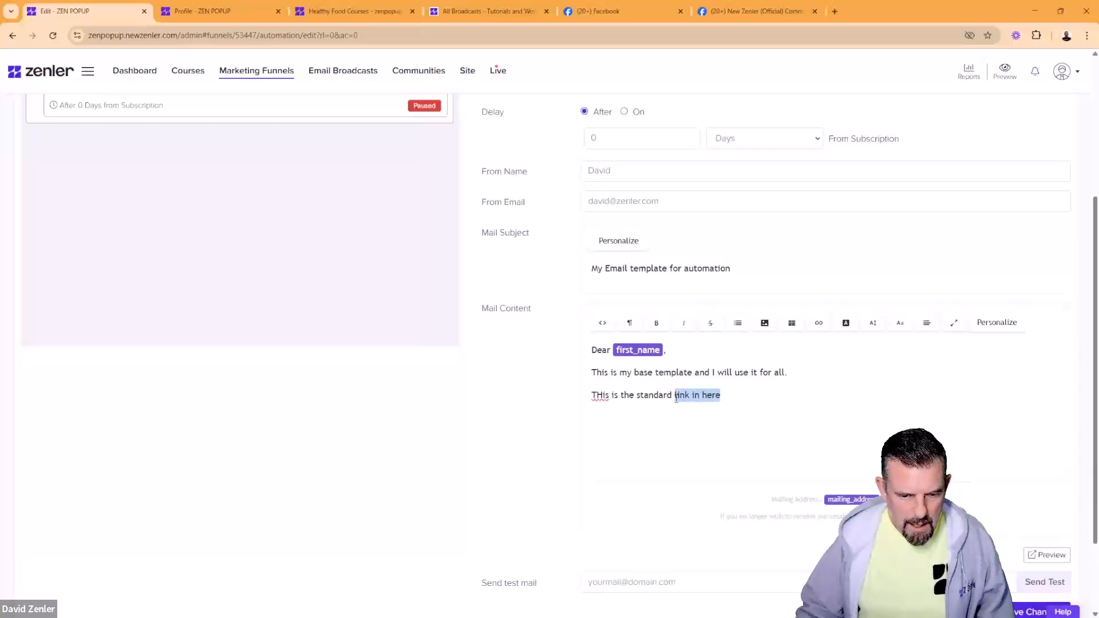
Step: Turn 'link in here' into a hyperlink pointing to the placeholder URL #
left_click(819, 323)
left_click(828, 343)
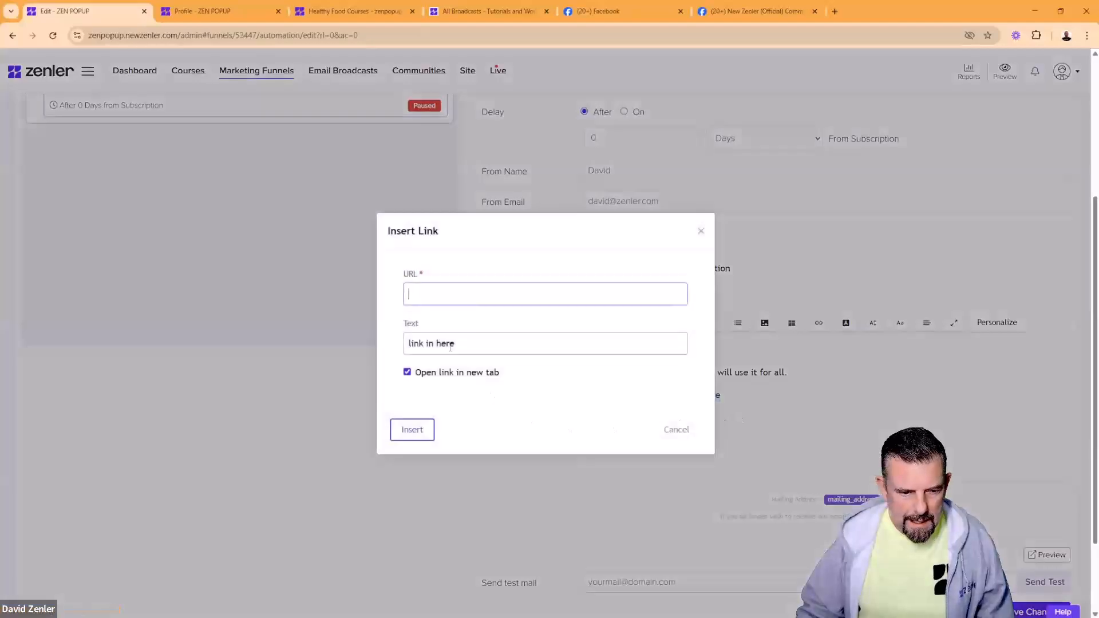
left_click(432, 290)
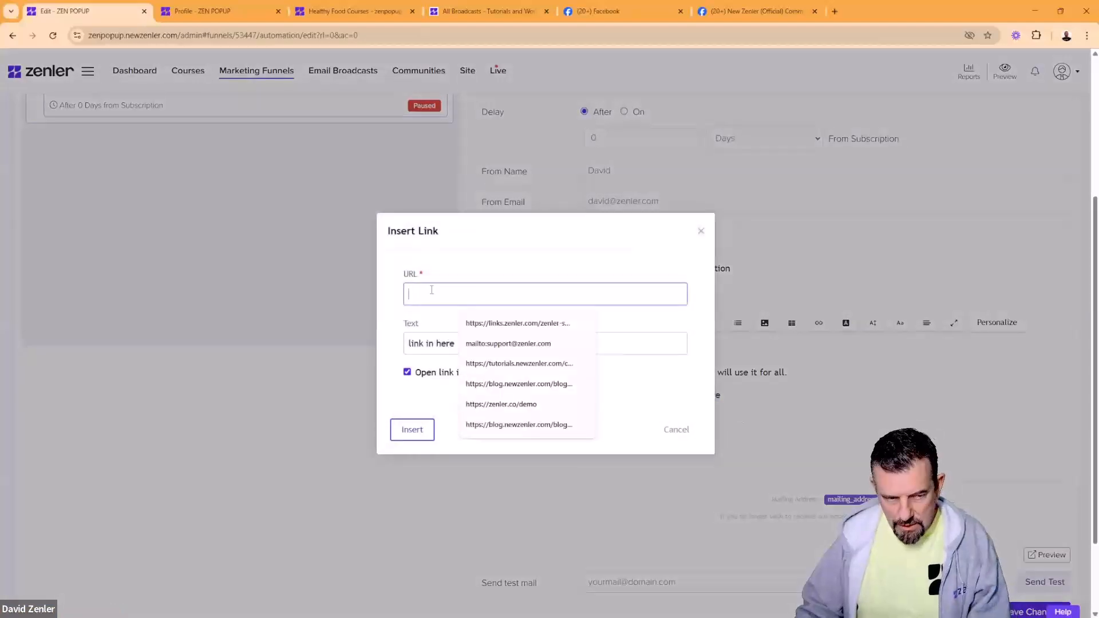
type("#")
left_click(412, 430)
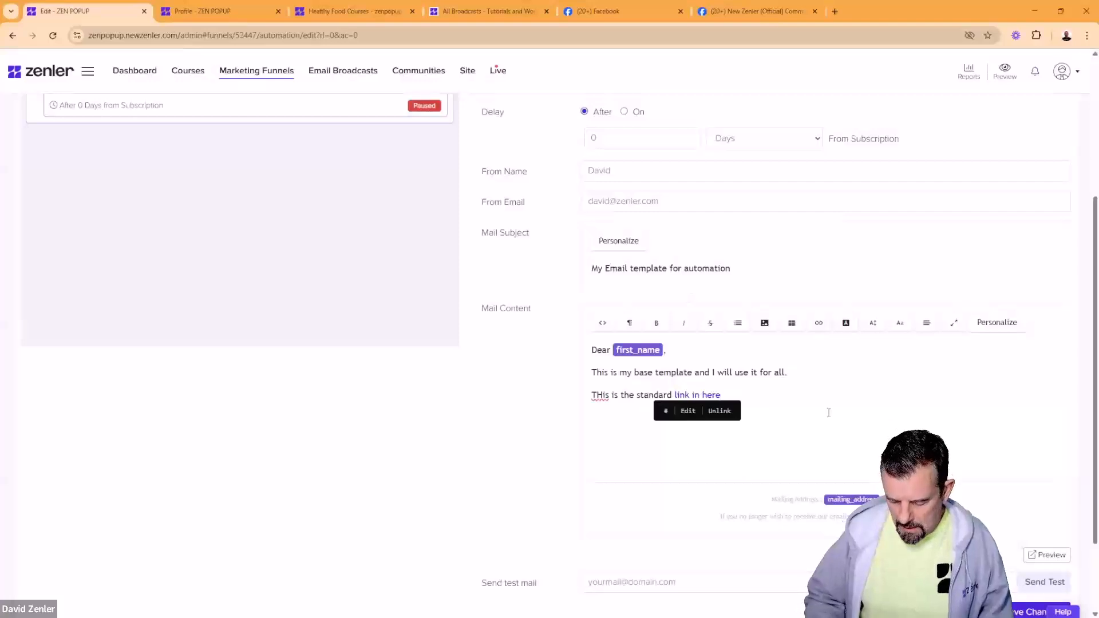
Step: Add an 'All the best' sign-off, correct THis to This, and add a blank line above the greeting
key("Return")
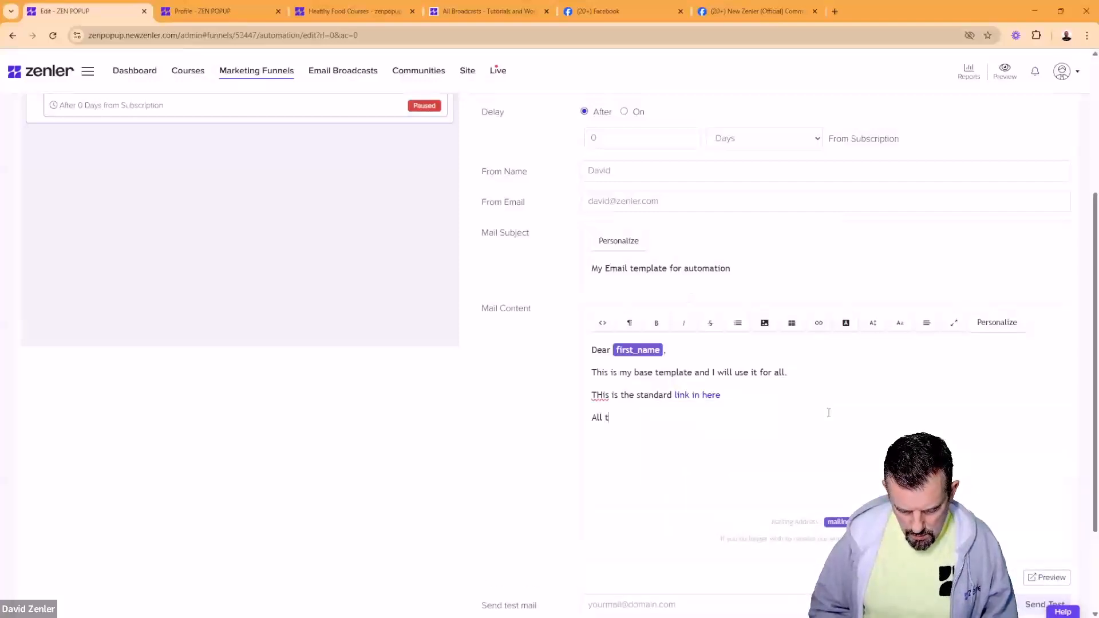
type("All the best David")
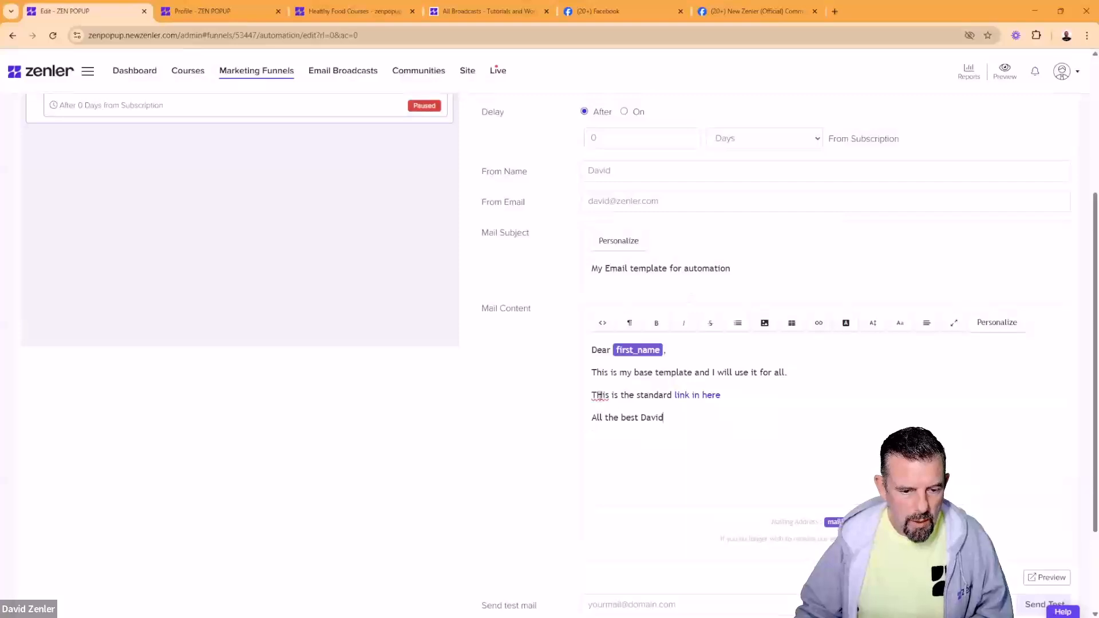
left_click_drag(596, 395, 600, 395)
type("h")
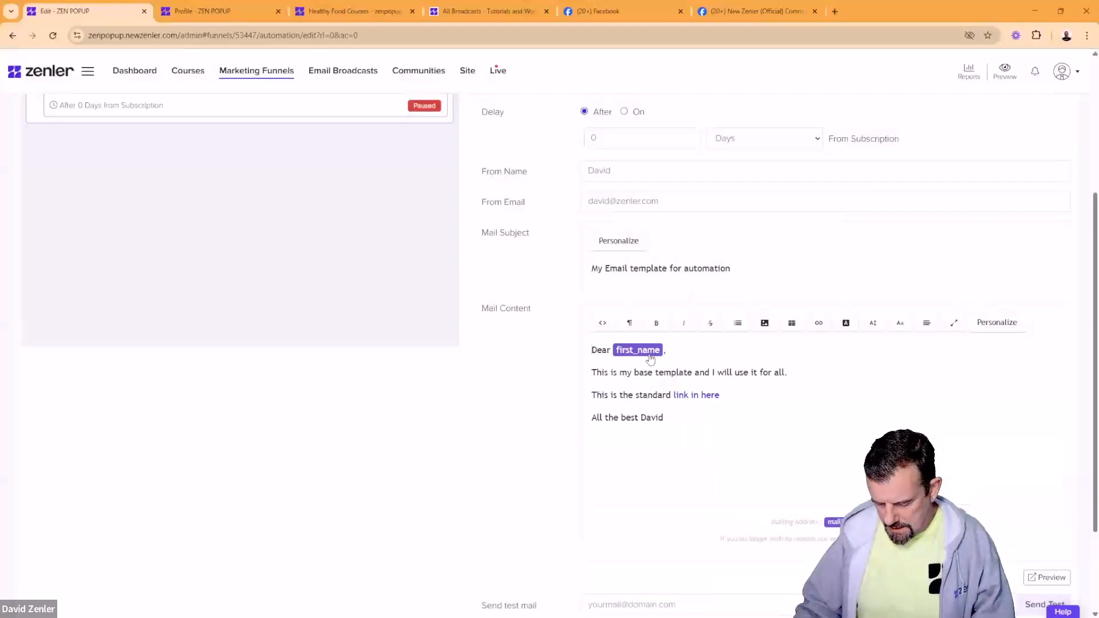
key("Return")
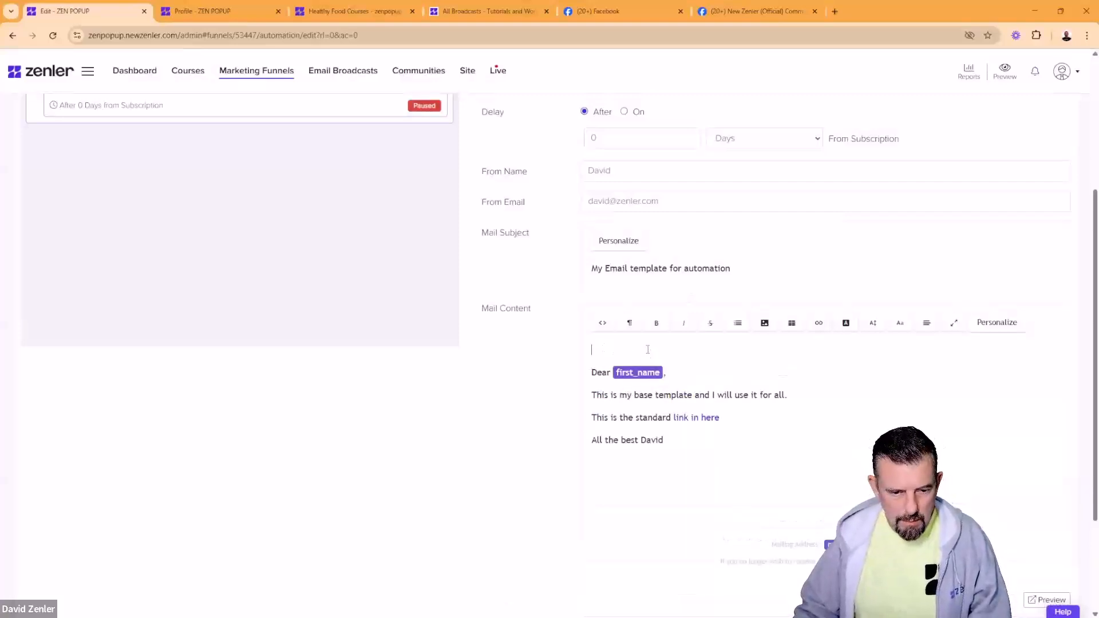
Step: Insert the previously uploaded zenler logo at the top and shrink it to a small header
left_click(765, 323)
left_click(452, 296)
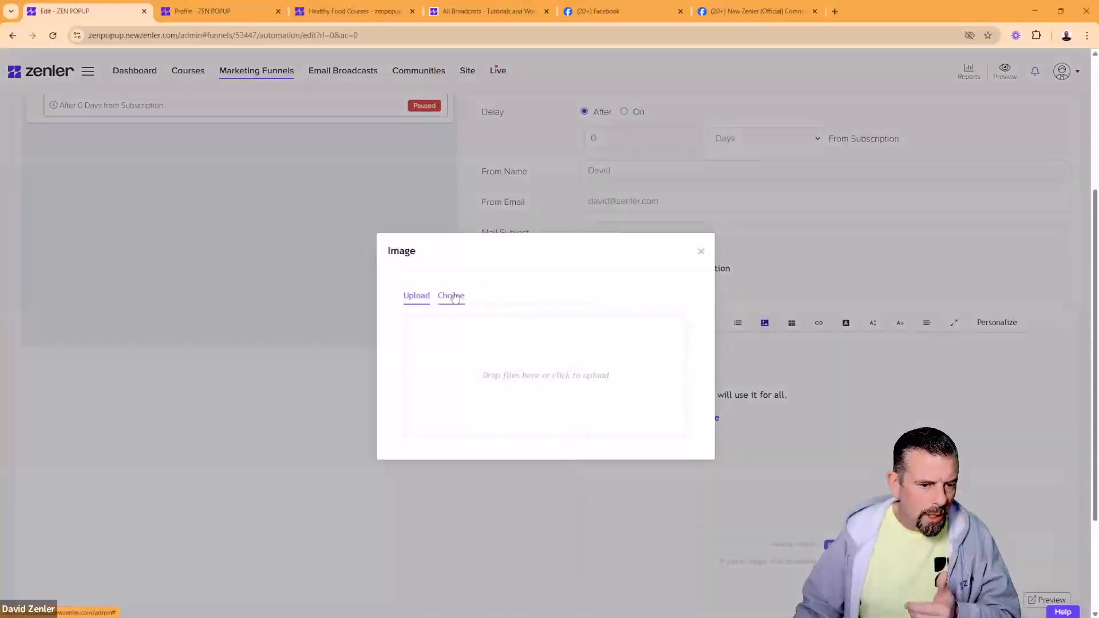
left_click(497, 329)
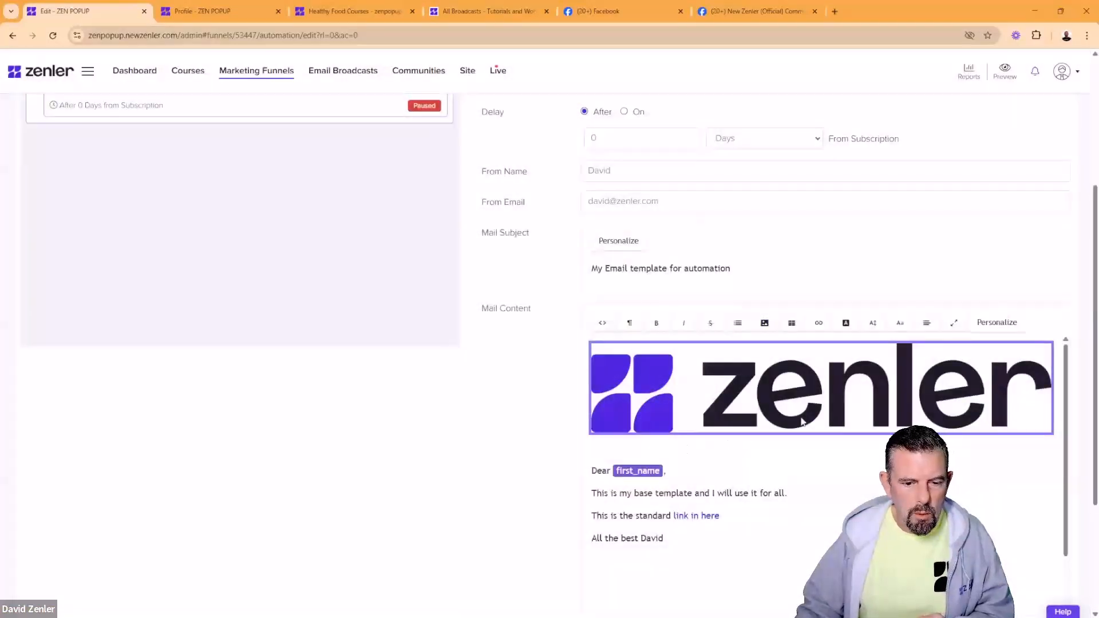
left_click(804, 422)
left_click_drag(1053, 435, 656, 371)
left_click(733, 392)
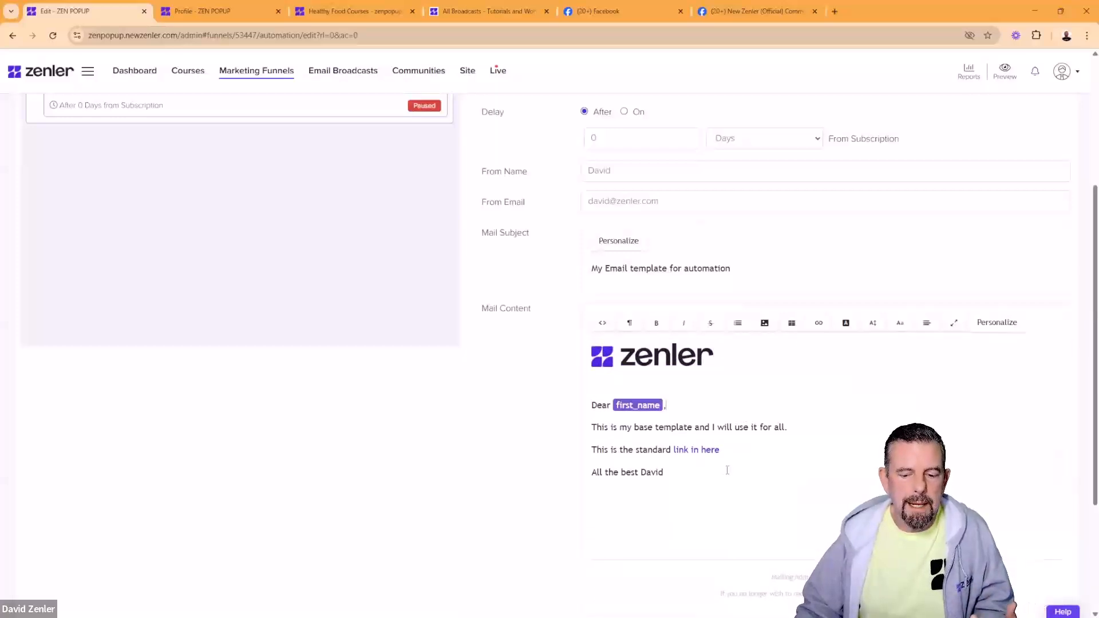
scroll(728, 471, "down", 2)
Step: Select the whole email body and try a 10px font size
left_click_drag(825, 558, 570, 349)
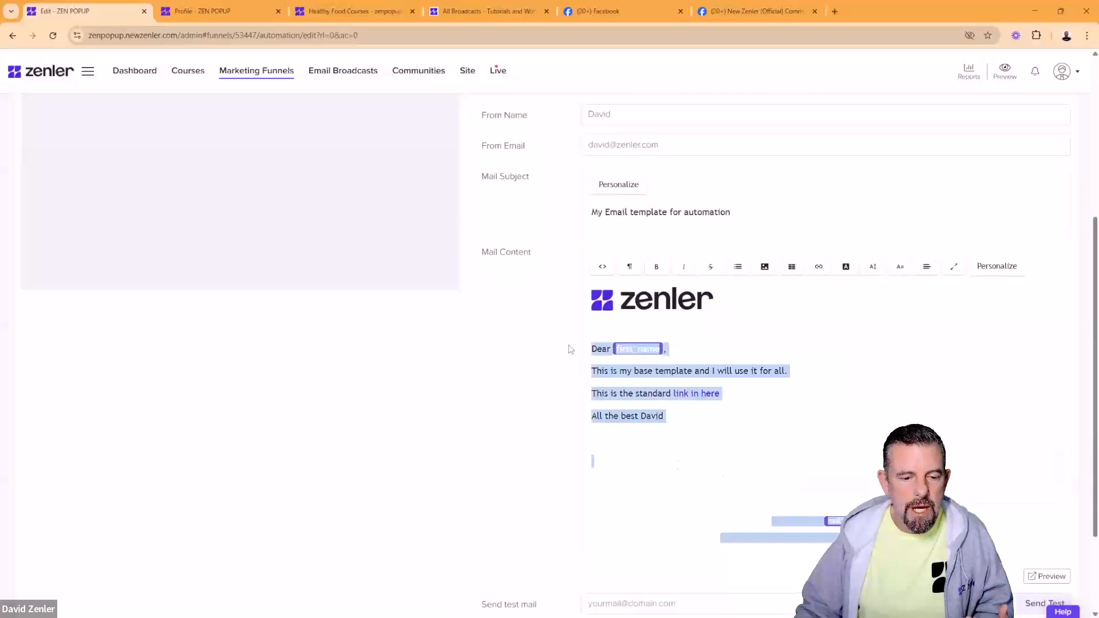
left_click(847, 394)
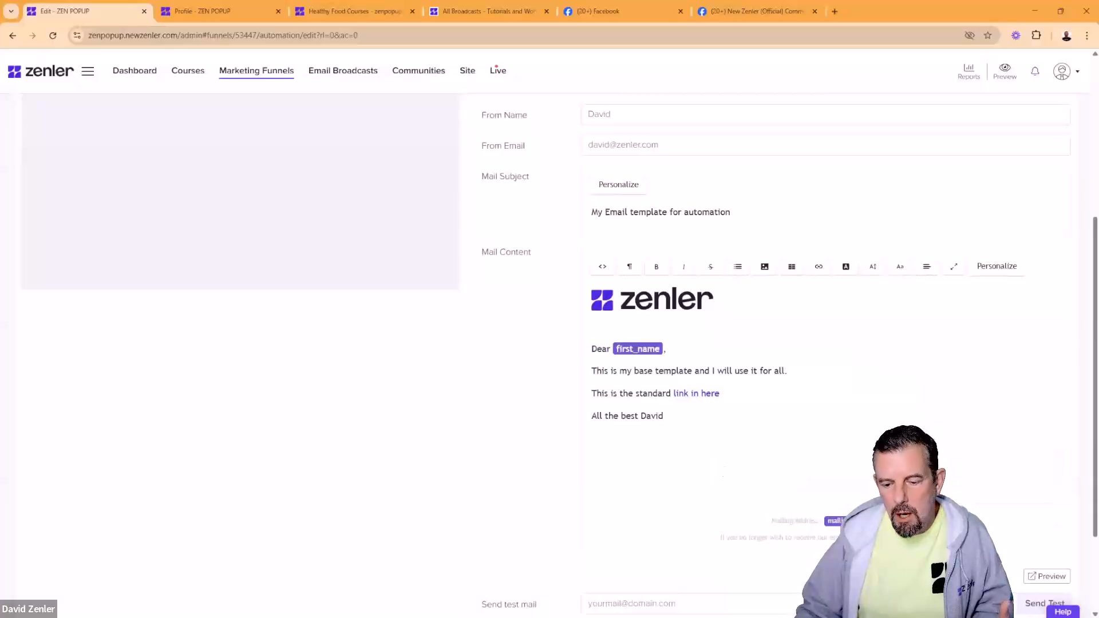
left_click_drag(871, 547, 707, 472)
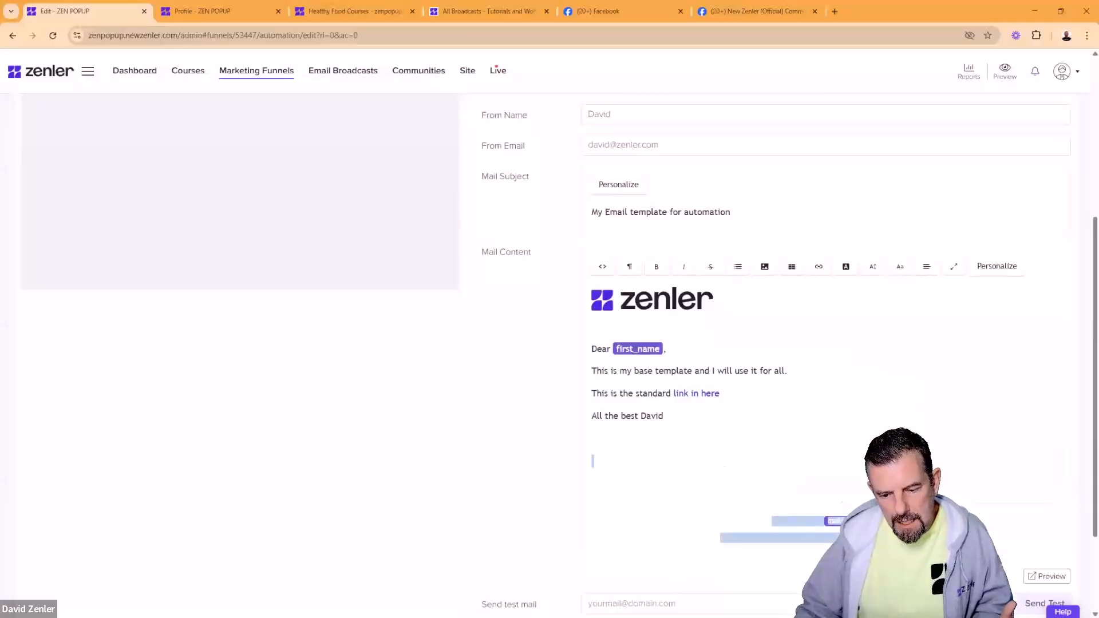
left_click(708, 472)
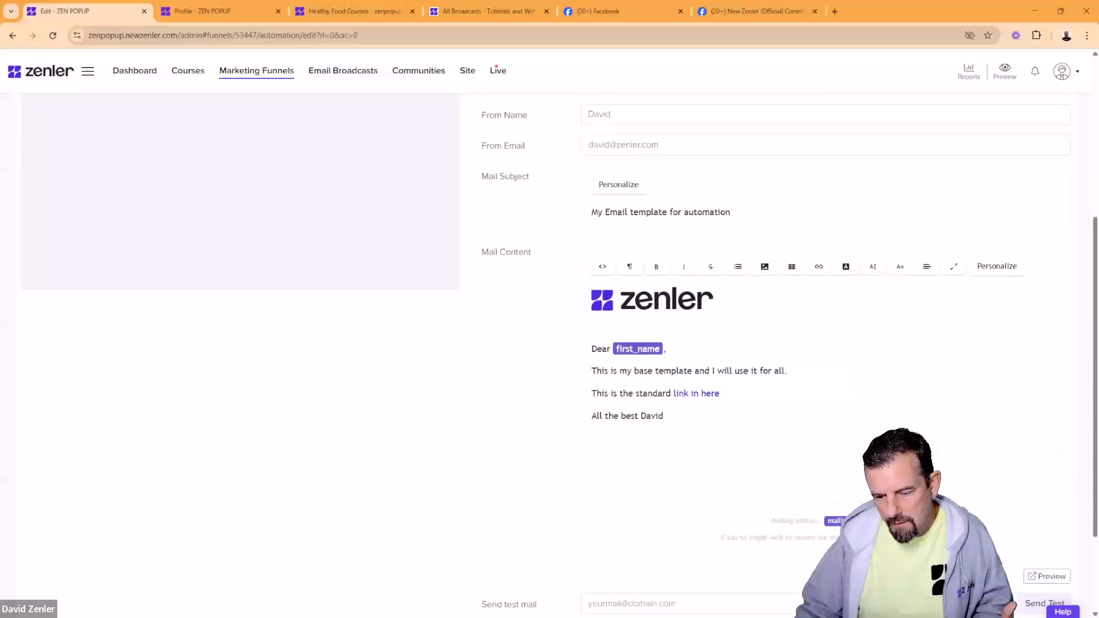
left_click_drag(810, 530, 569, 297)
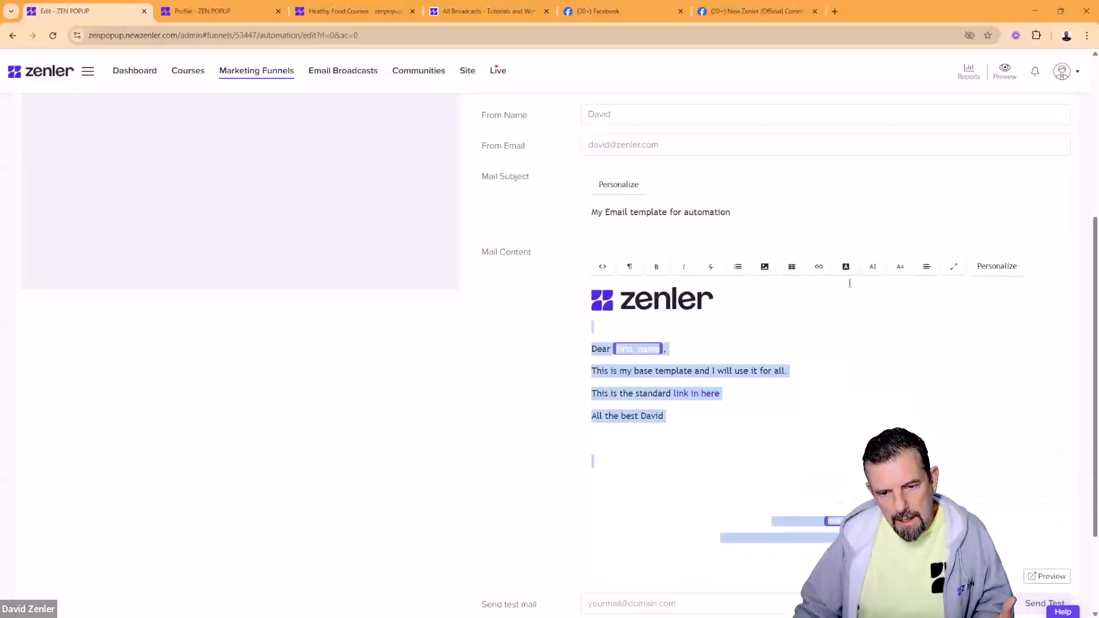
left_click(872, 267)
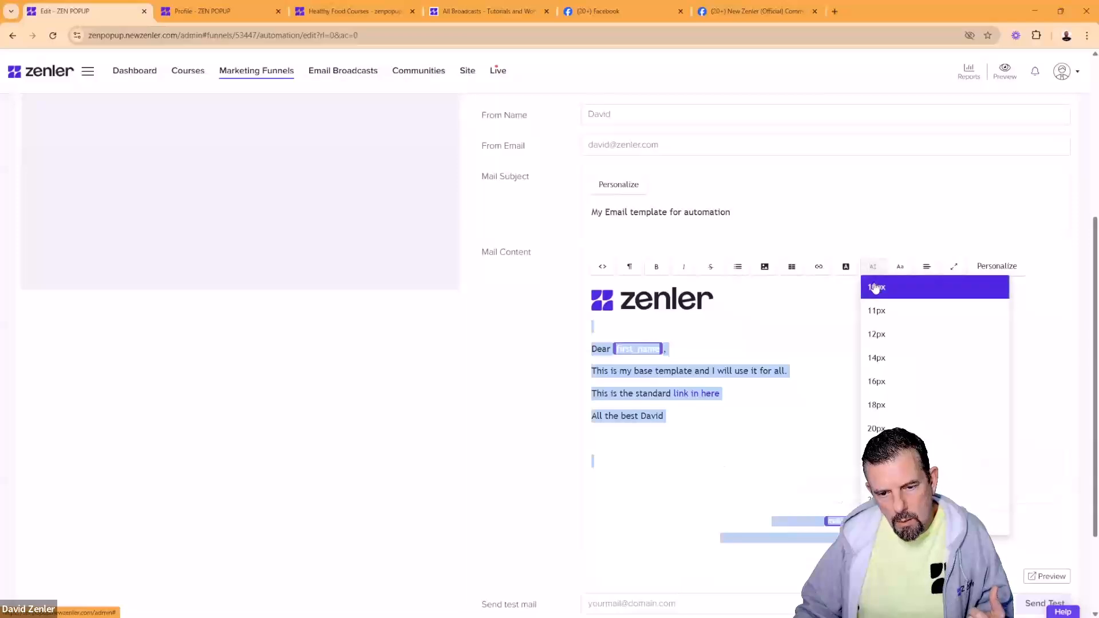
left_click(874, 288)
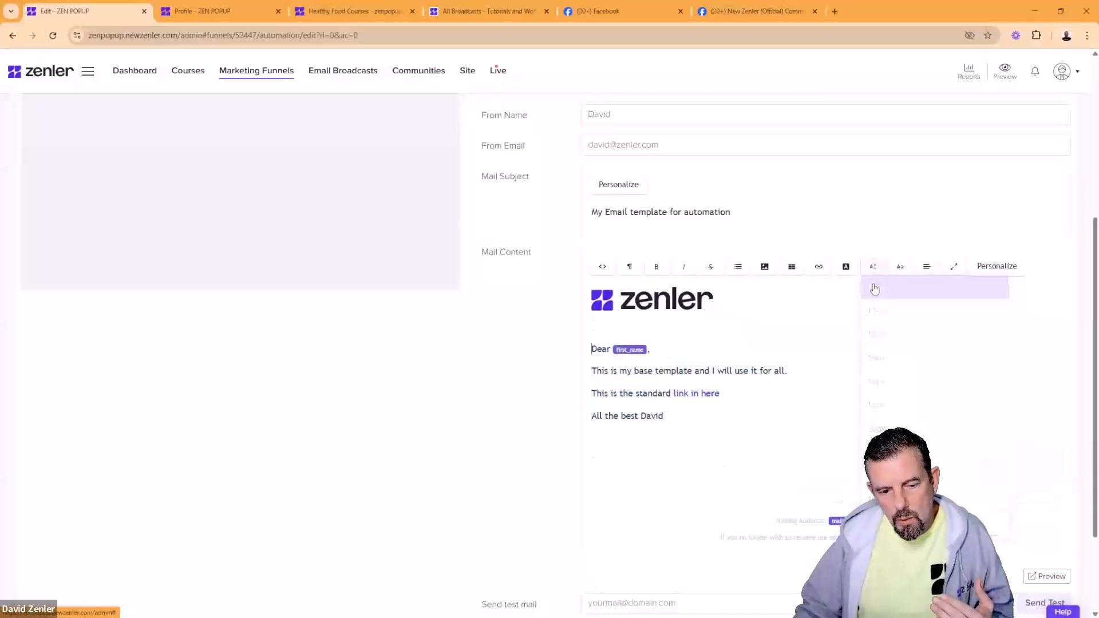
Step: Retry 10px and 20px on the body text, finally settling on 18px
left_click_drag(594, 461, 584, 338)
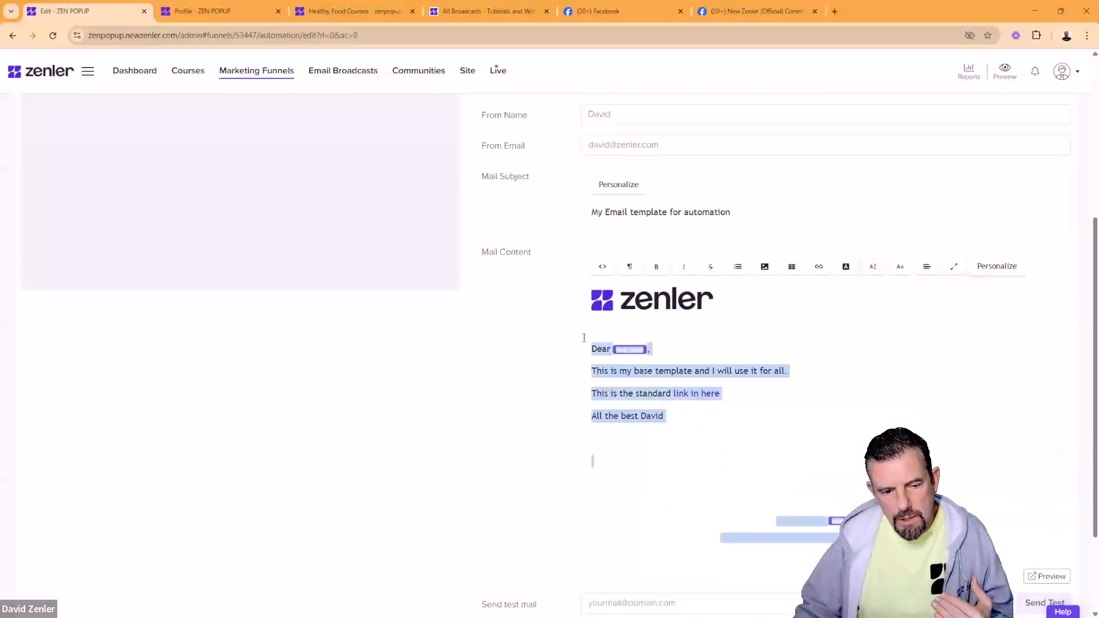
left_click(873, 266)
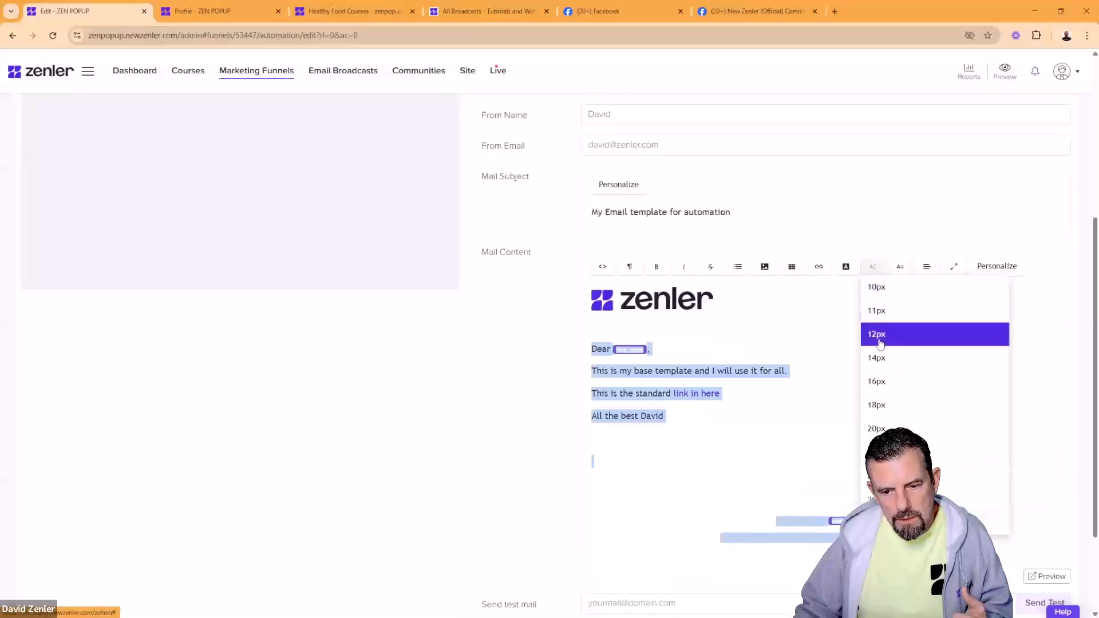
left_click(880, 336)
left_click(874, 267)
left_click(877, 288)
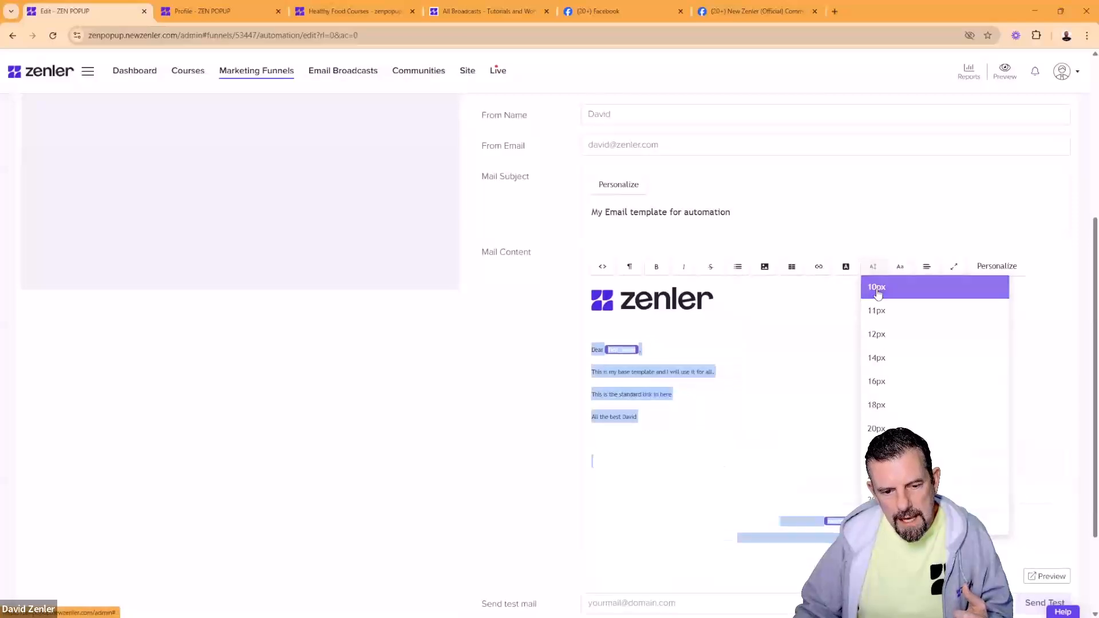
left_click(872, 273)
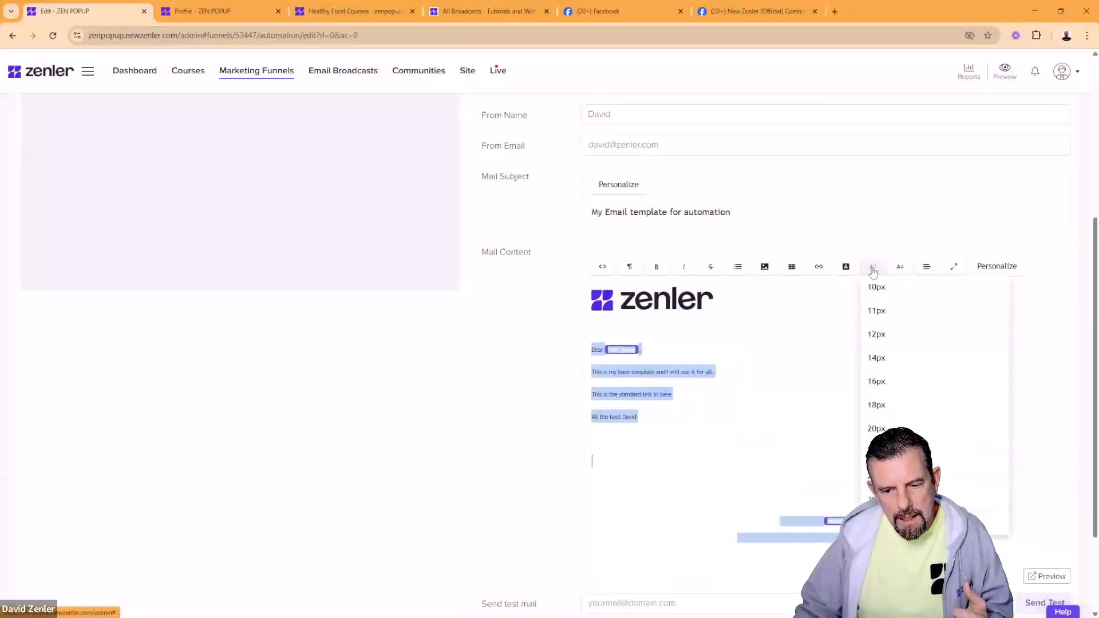
left_click(878, 430)
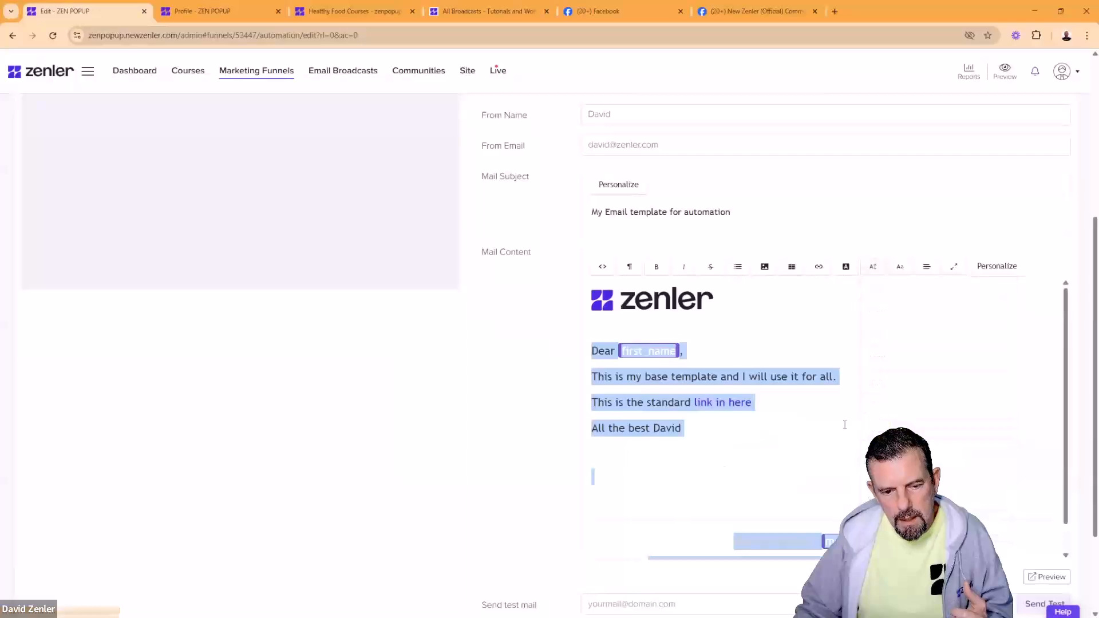
left_click(875, 273)
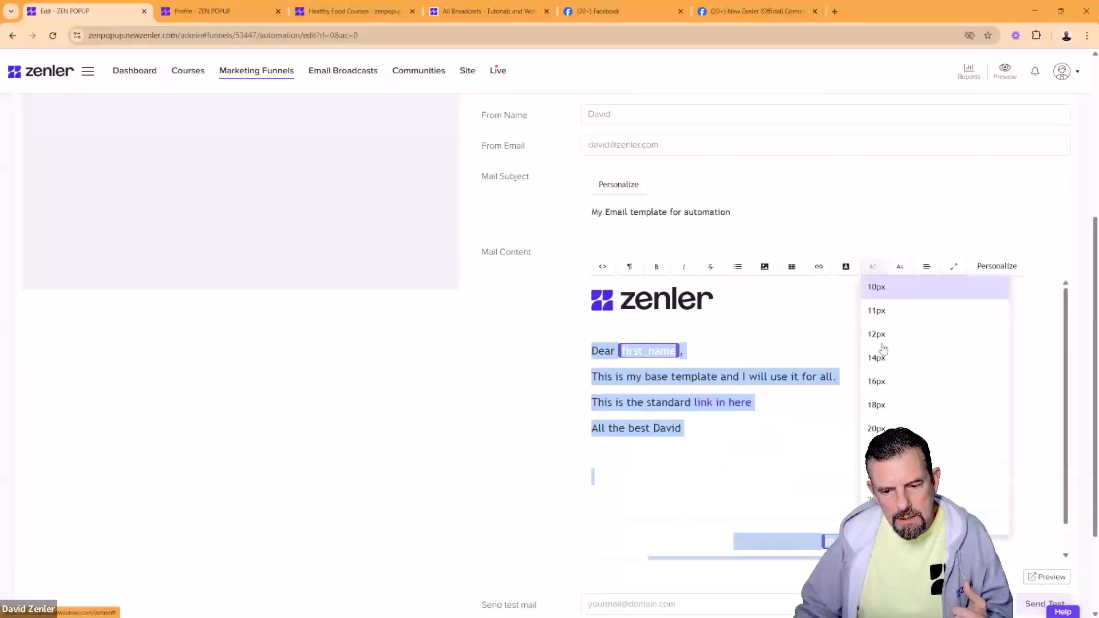
left_click(885, 404)
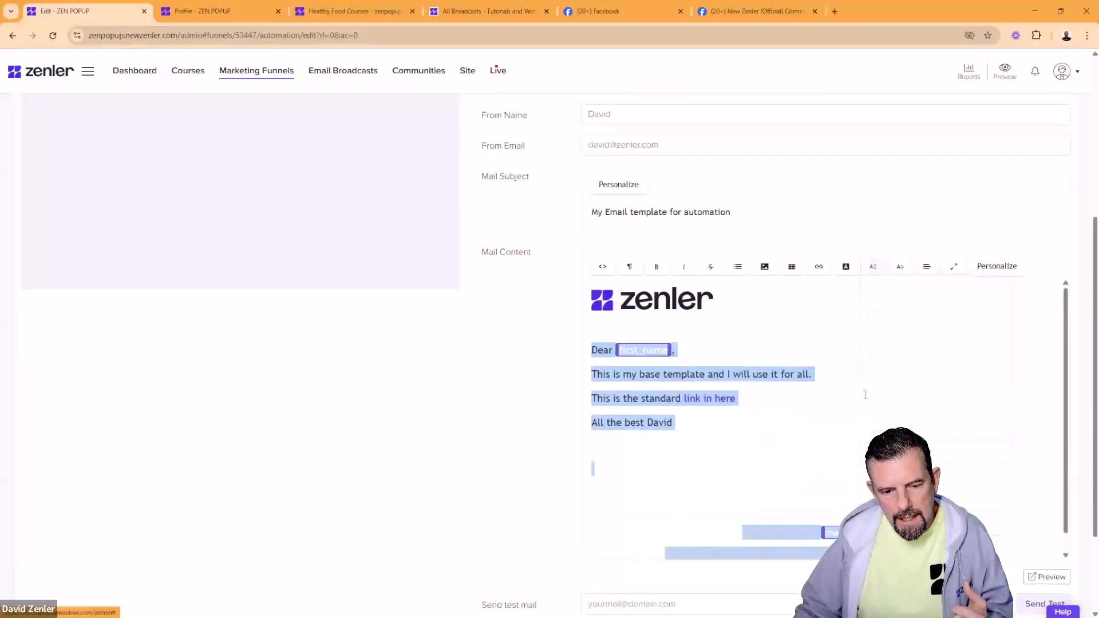
left_click(900, 268)
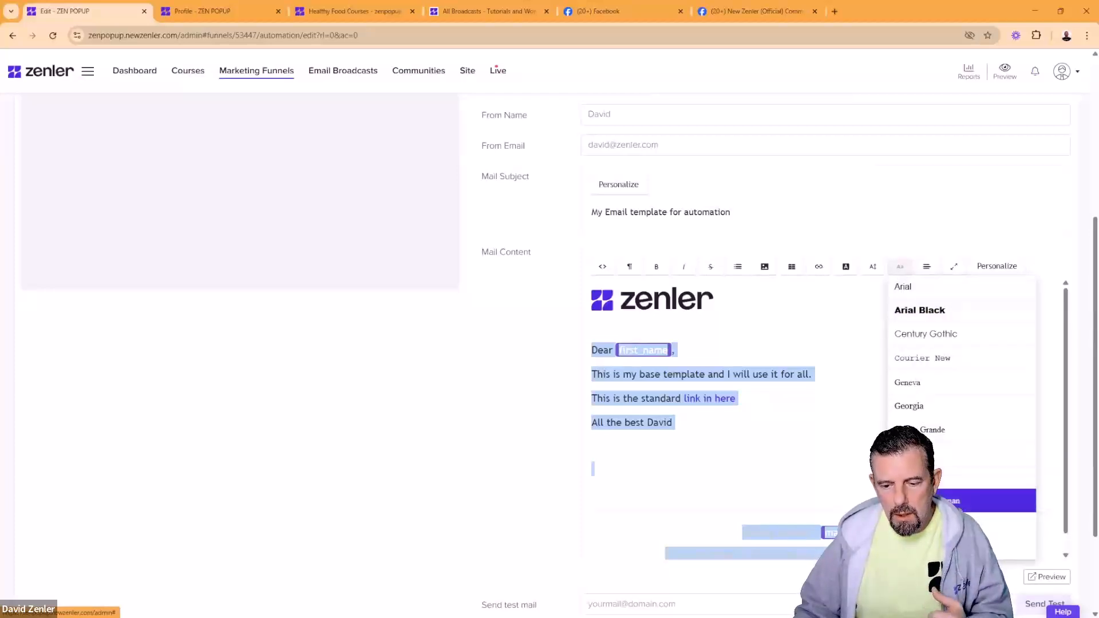
Step: Try Times on the body text, then switch it to Arial
left_click(962, 477)
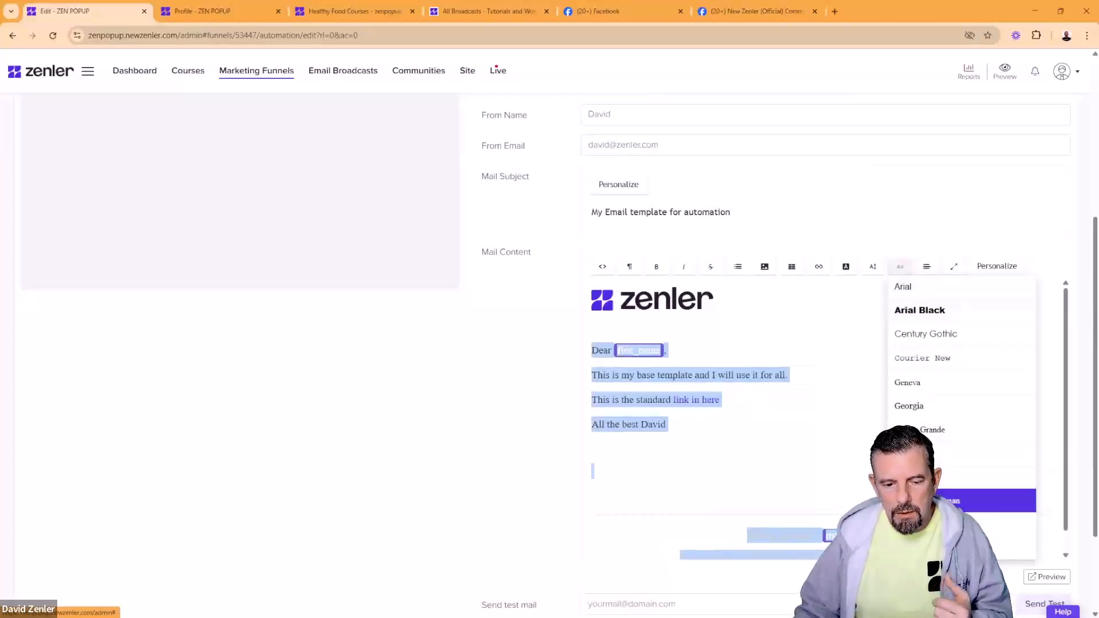
left_click(901, 268)
left_click(904, 286)
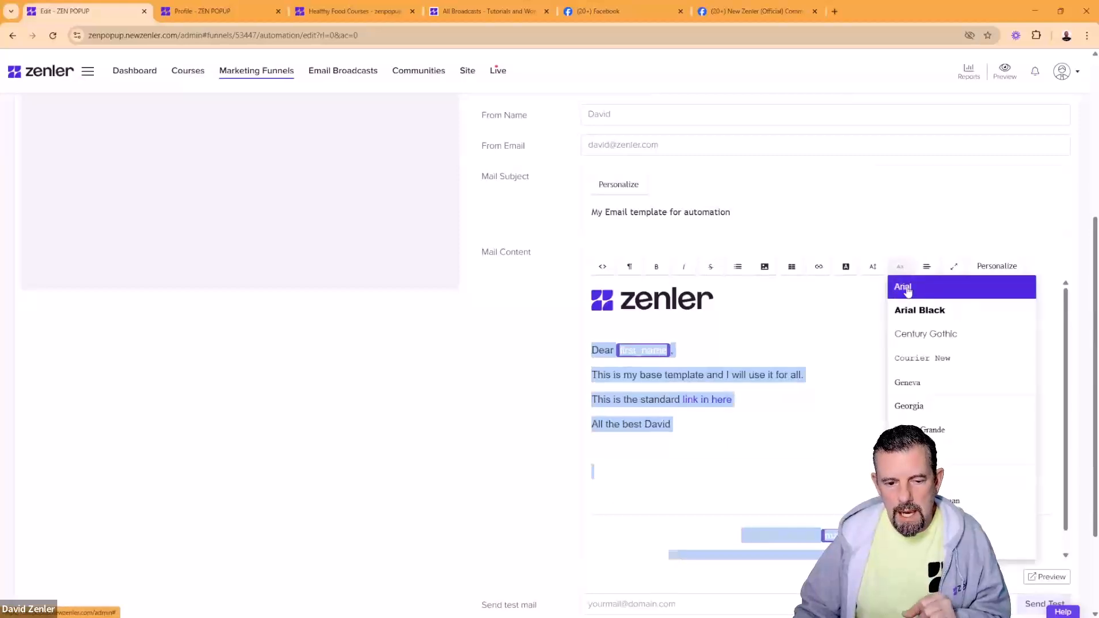
left_click(858, 419)
scroll(858, 420, "down", 1)
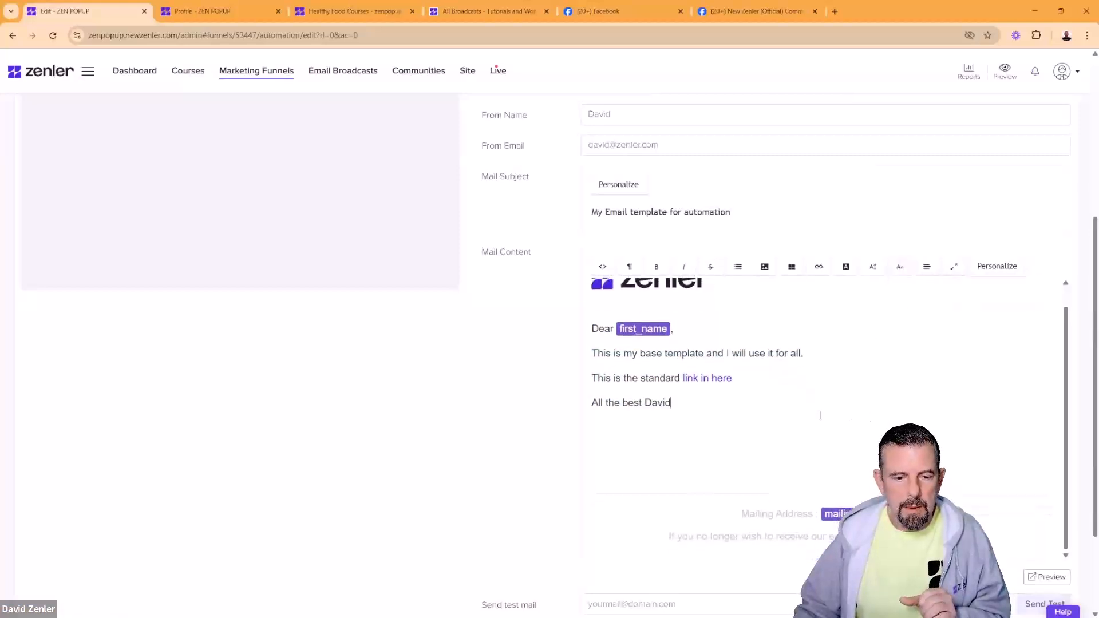
Step: Select the mailing address and unsubscribe footer lines and shrink their font size
left_click_drag(838, 539, 731, 509)
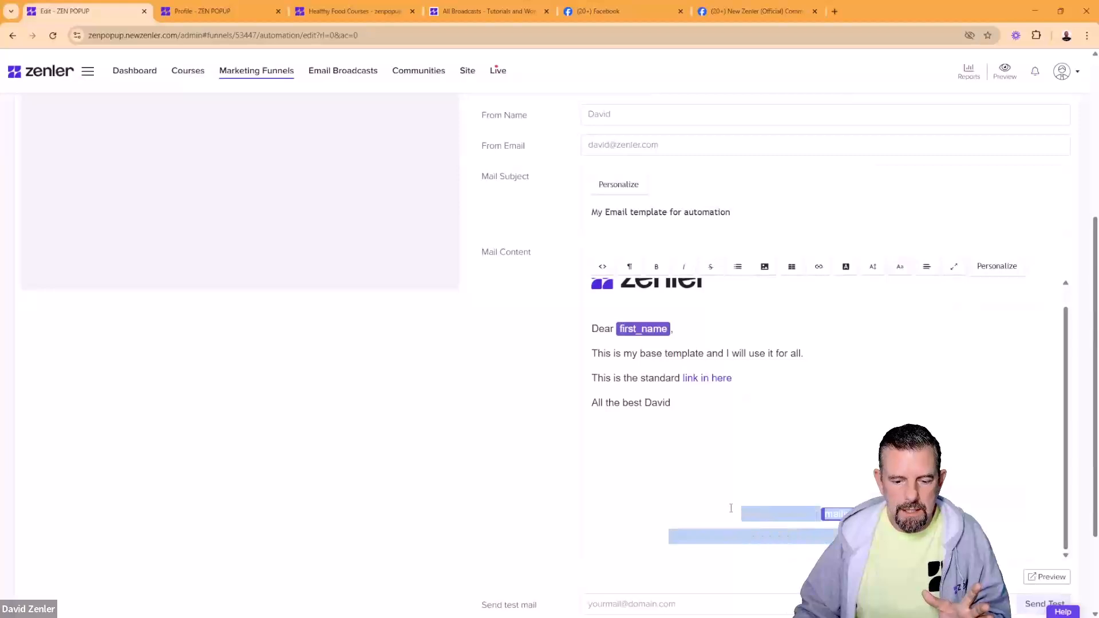
left_click(873, 267)
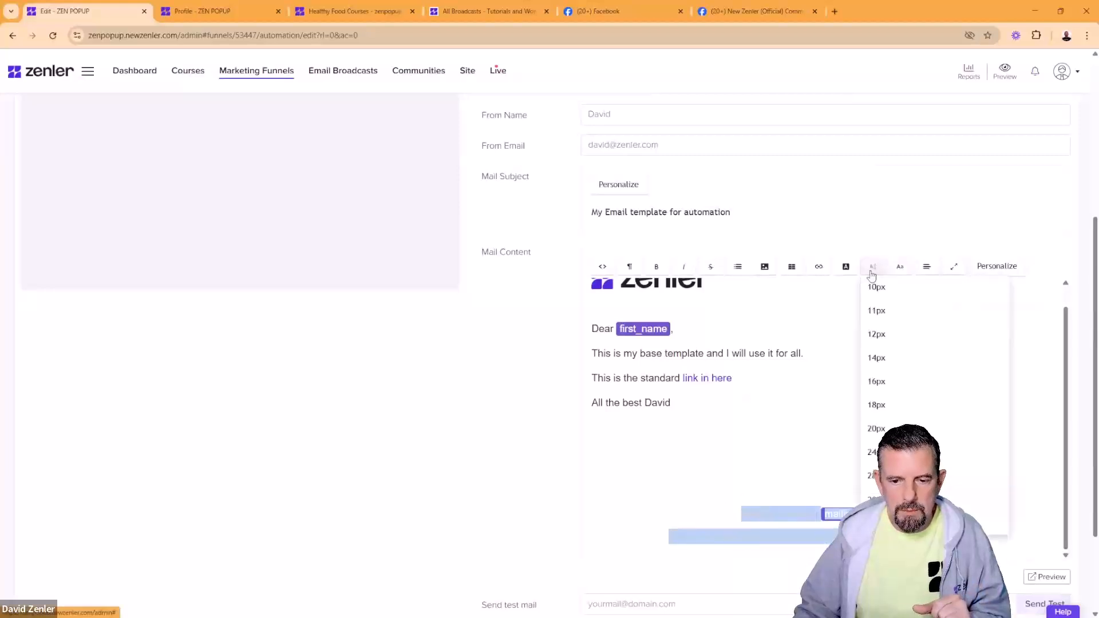
left_click(875, 290)
left_click(829, 433)
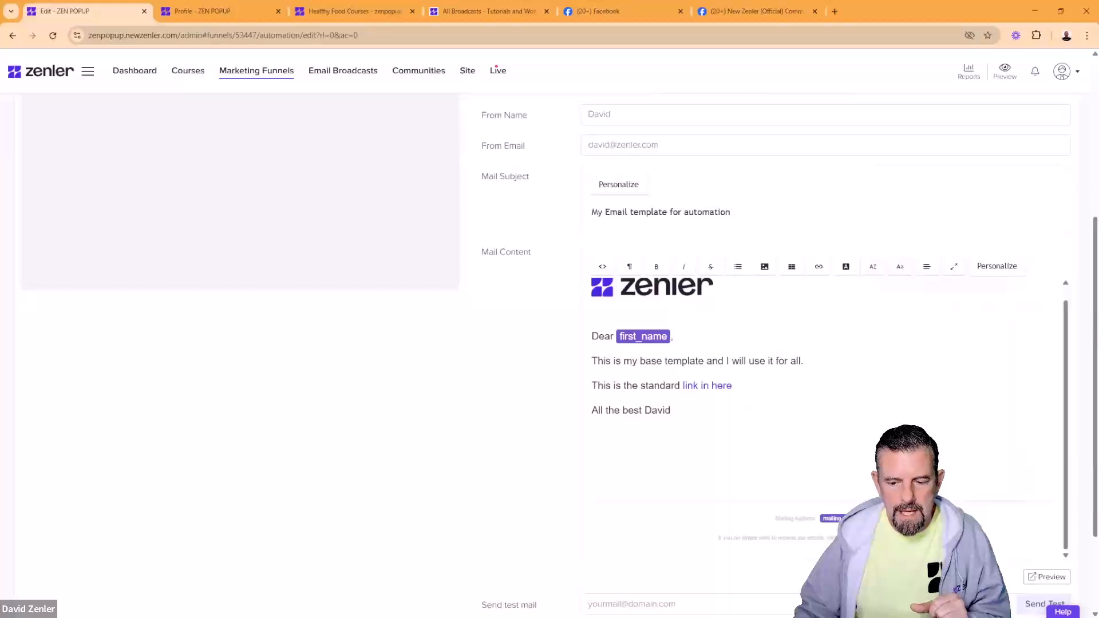
left_click_drag(848, 539, 774, 517)
Step: Set the mailing address and unsubscribe footer lines to 10px
left_click(874, 268)
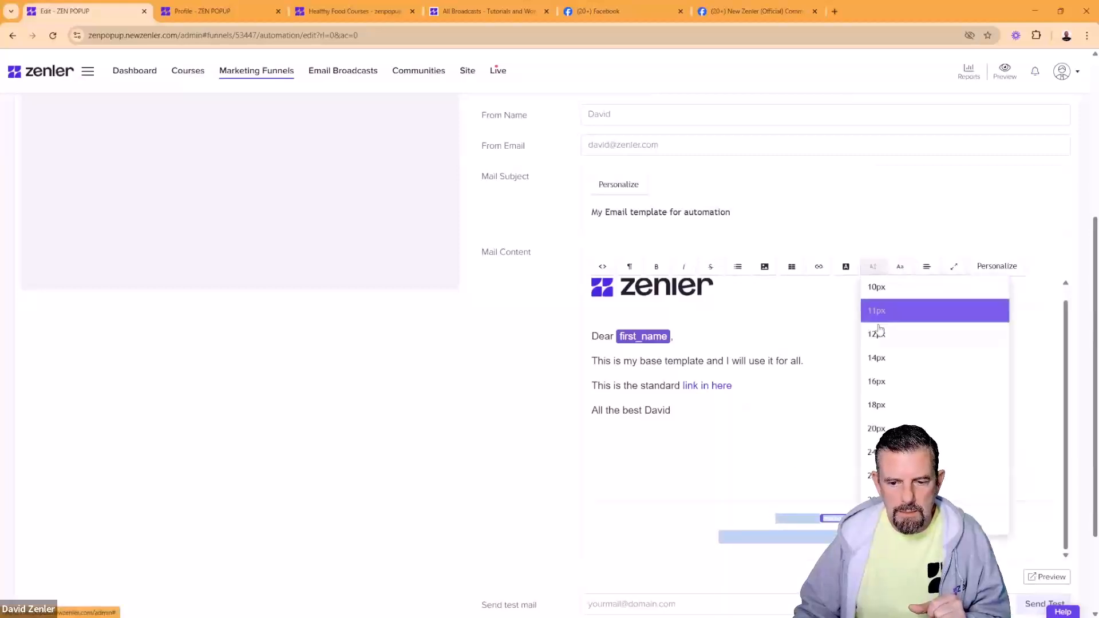
left_click(877, 335)
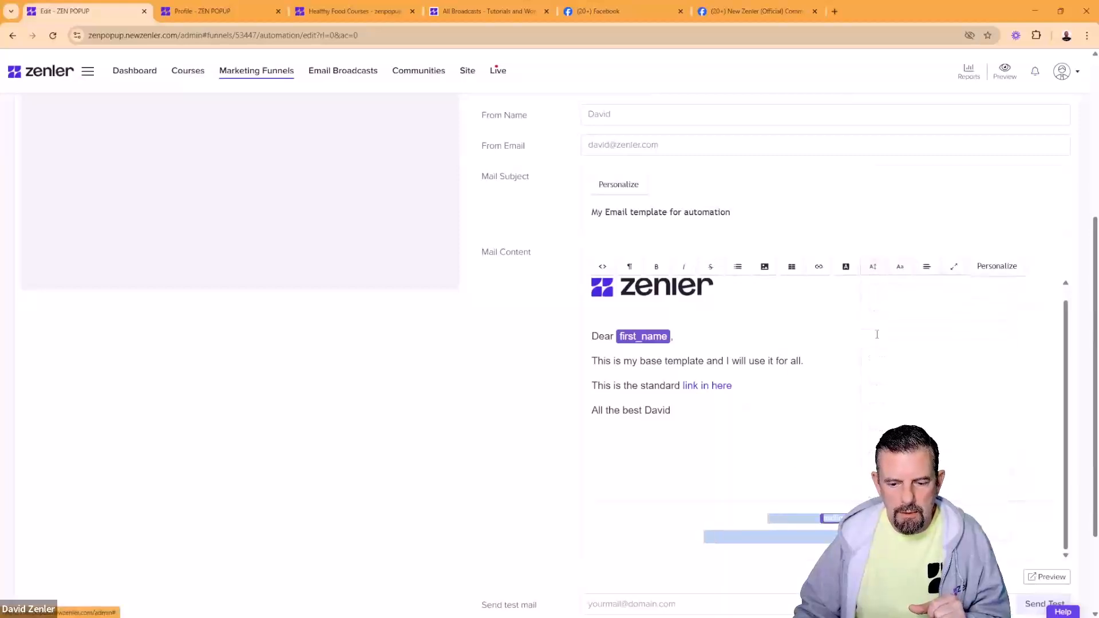
left_click(874, 268)
left_click(874, 299)
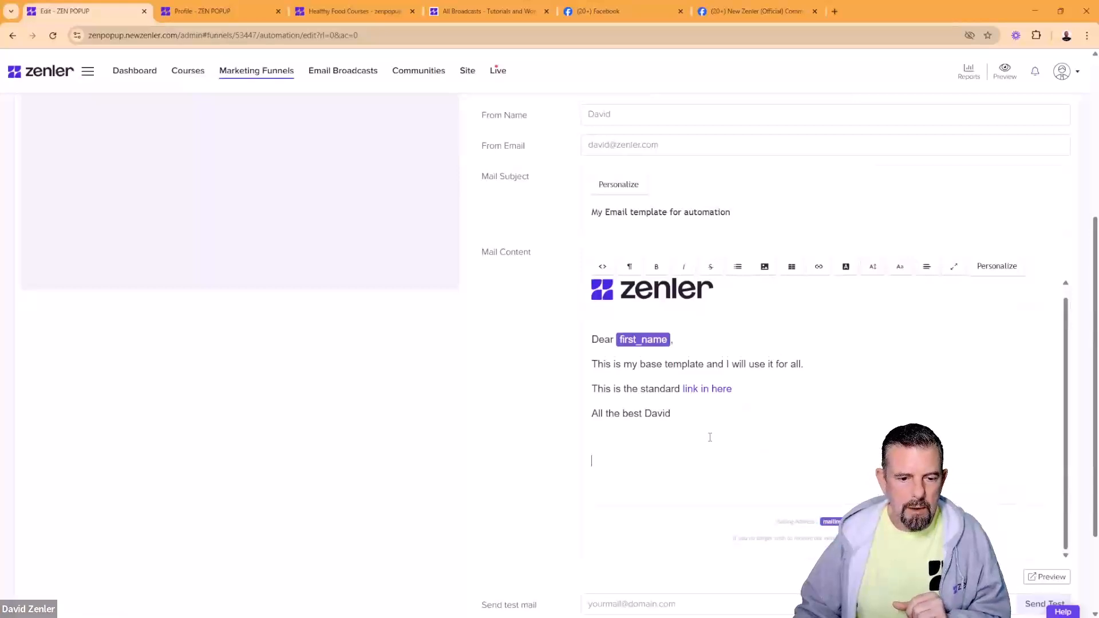
left_click(811, 449)
Step: Save the changes to the COPY CODE automation email
scroll(510, 464, "down", 2)
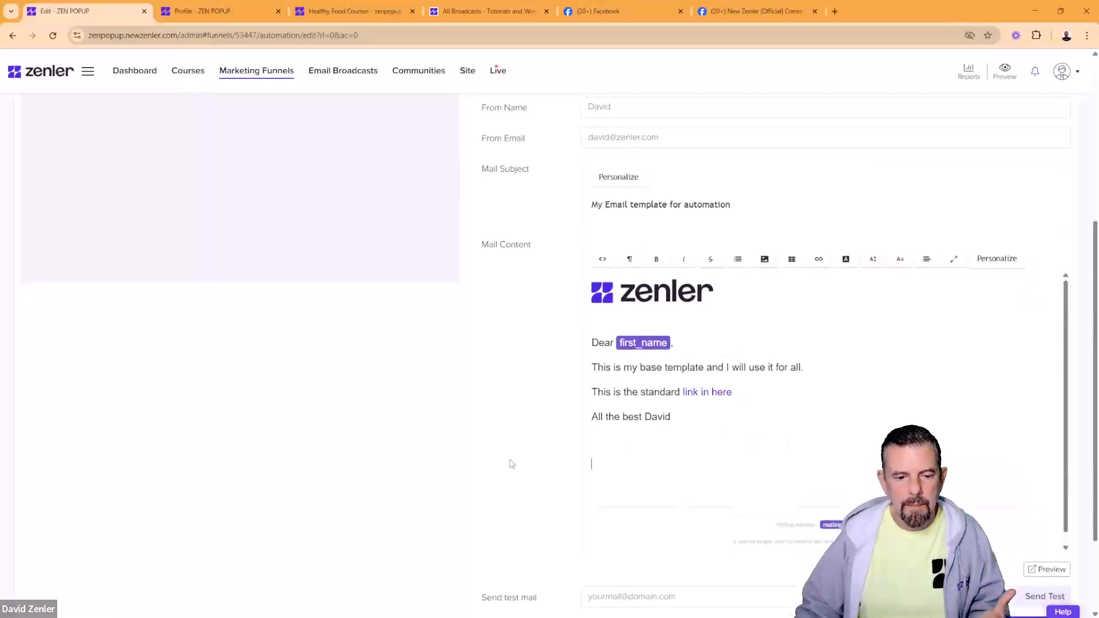
left_click(1015, 513)
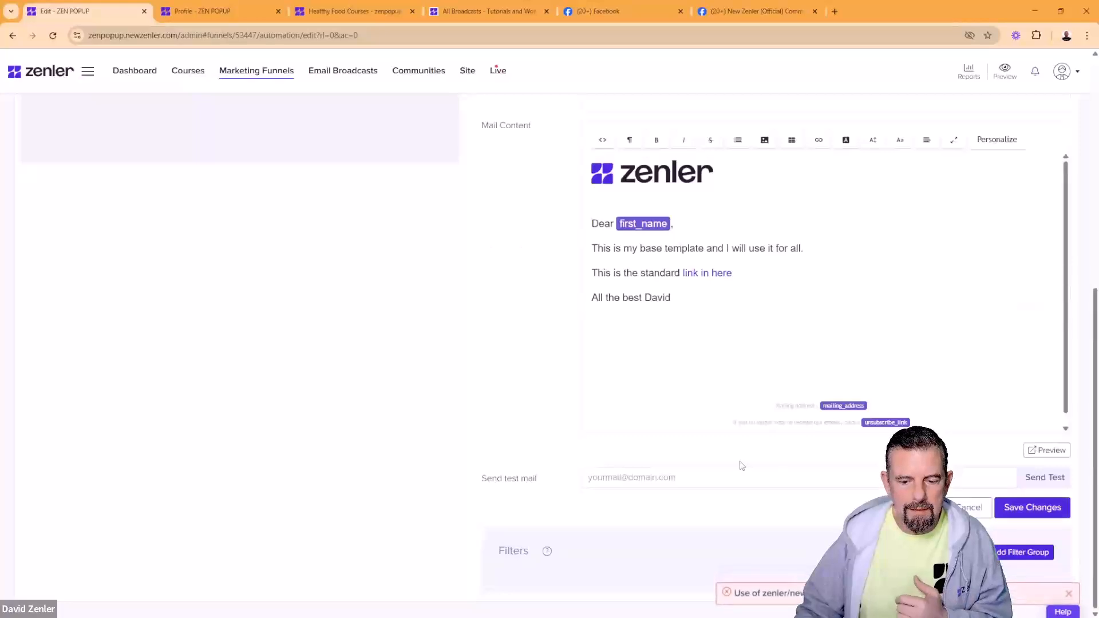
scroll(582, 455, "up", 4)
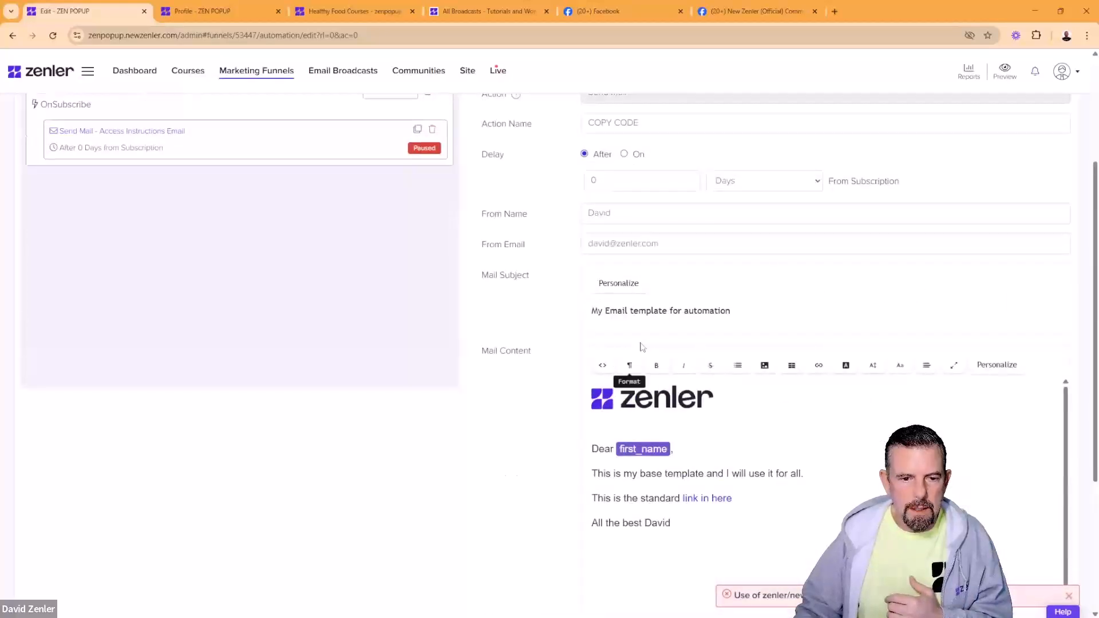
Step: Replace the From Email field with a different sender address
left_click(621, 244)
left_click_drag(675, 244, 583, 245)
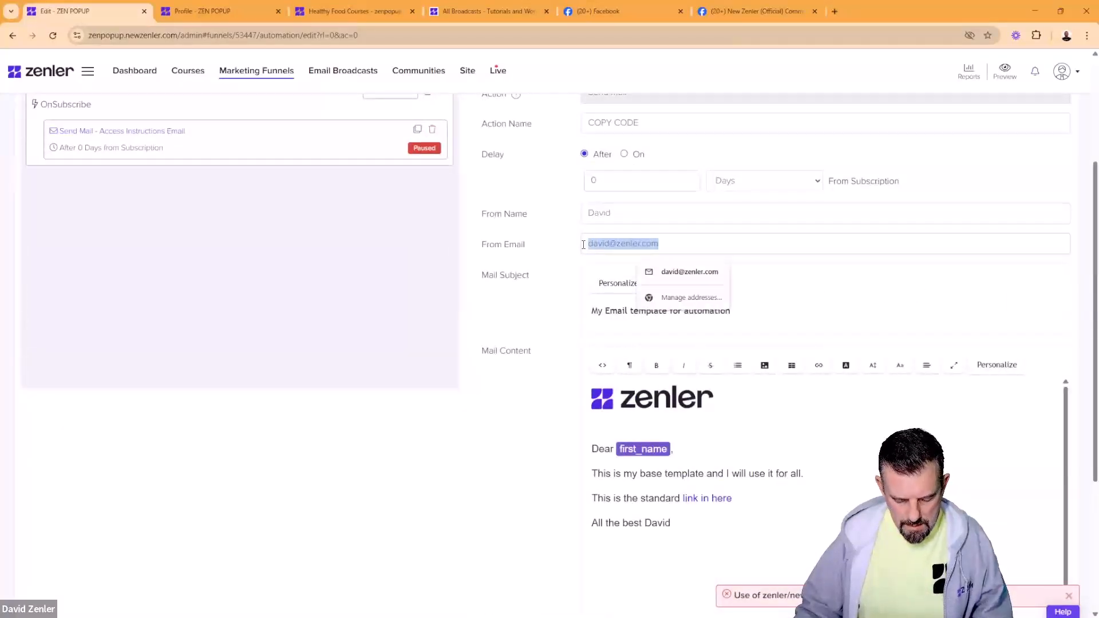
type("he")
left_click(687, 271)
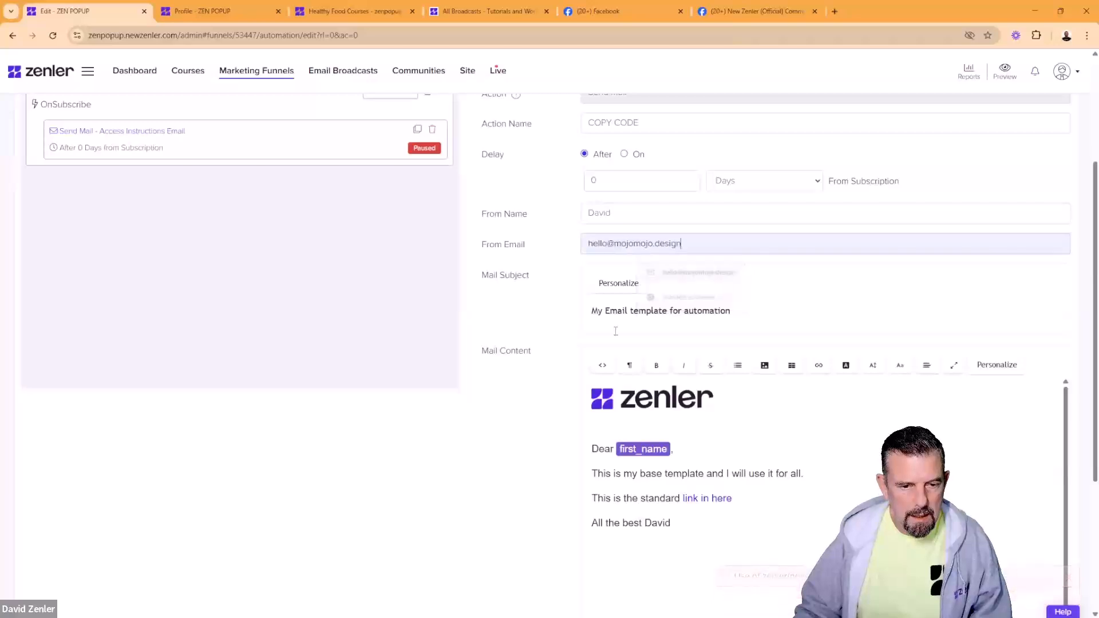
scroll(528, 401, "down", 4)
Step: Save the COPY CODE email, choosing No so the action stays paused
left_click(1011, 515)
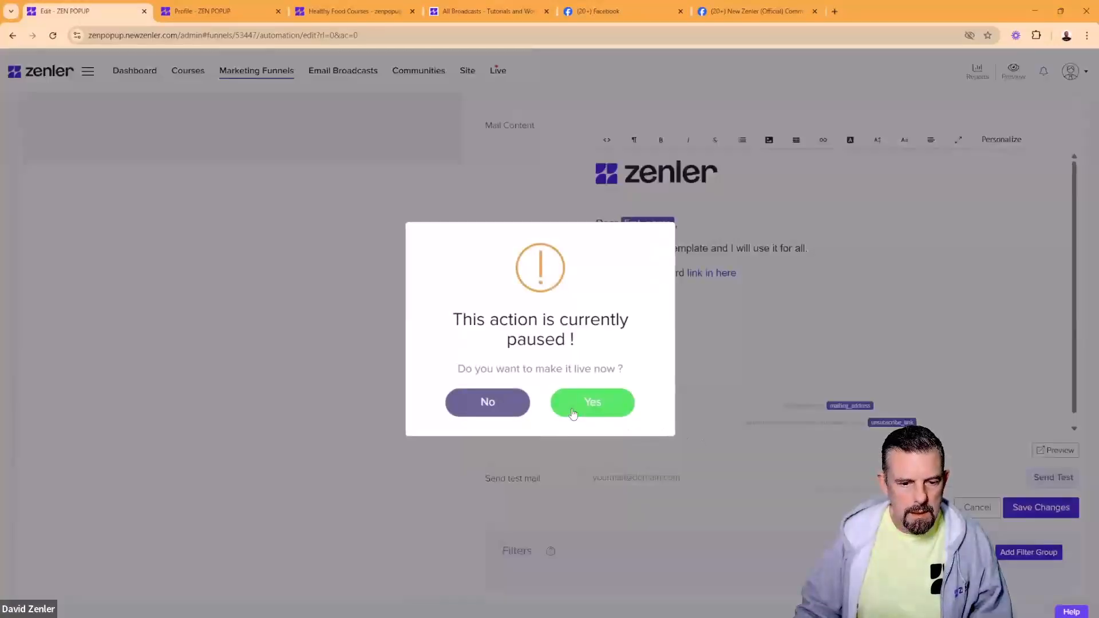
left_click(496, 404)
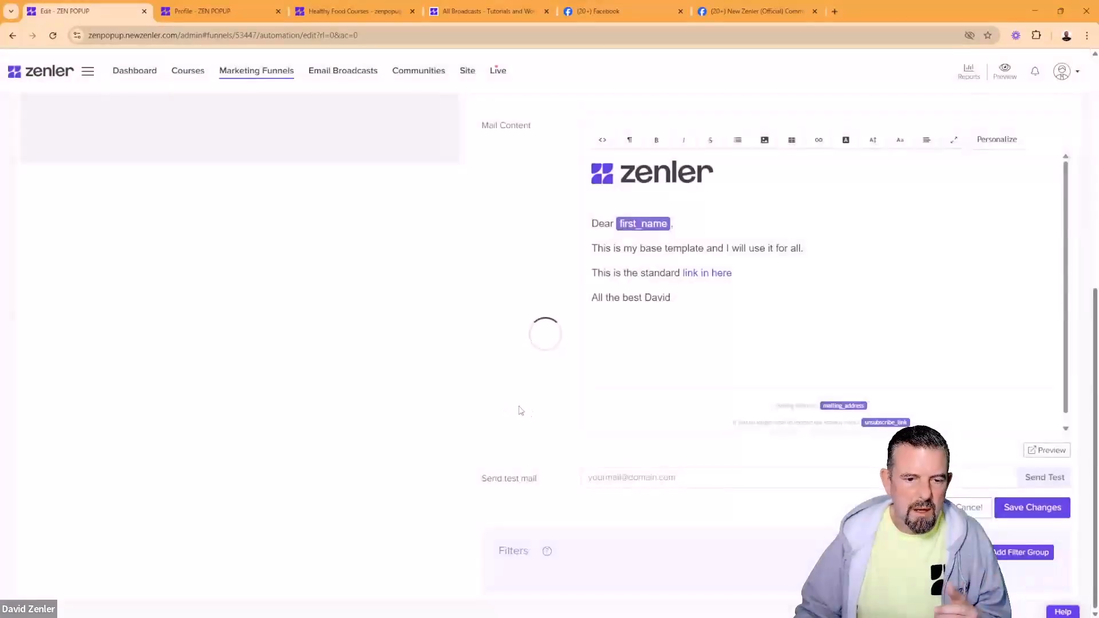
scroll(513, 394, "up", 6)
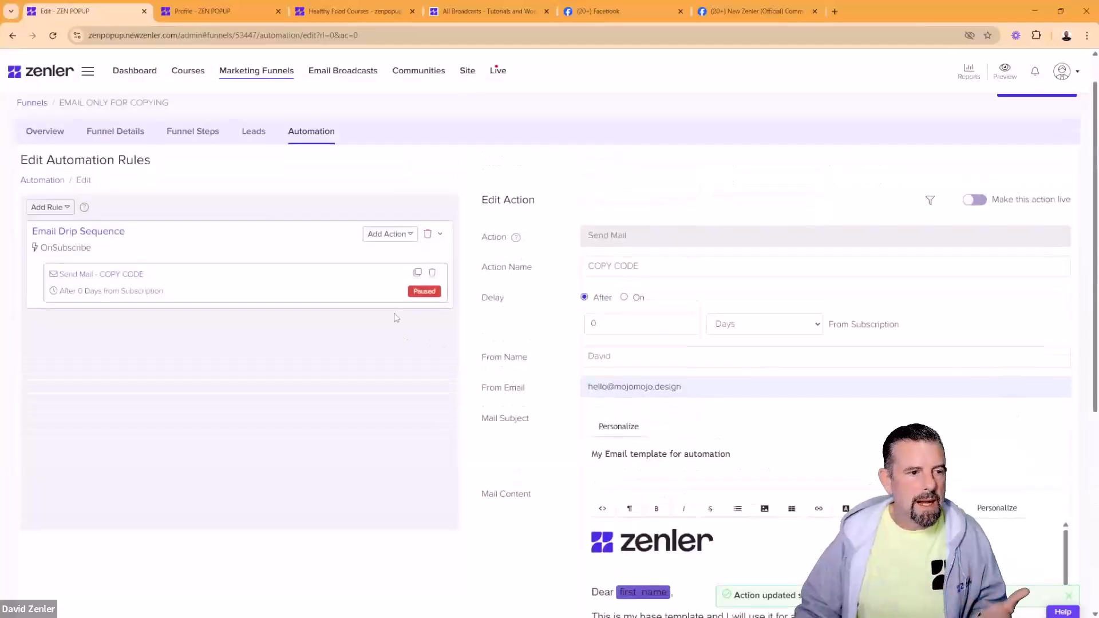
Step: From the funnels list, open the COPY CODE email in EMAIL ONLY FOR COPYING's Email Drip Sequence automation
left_click(276, 72)
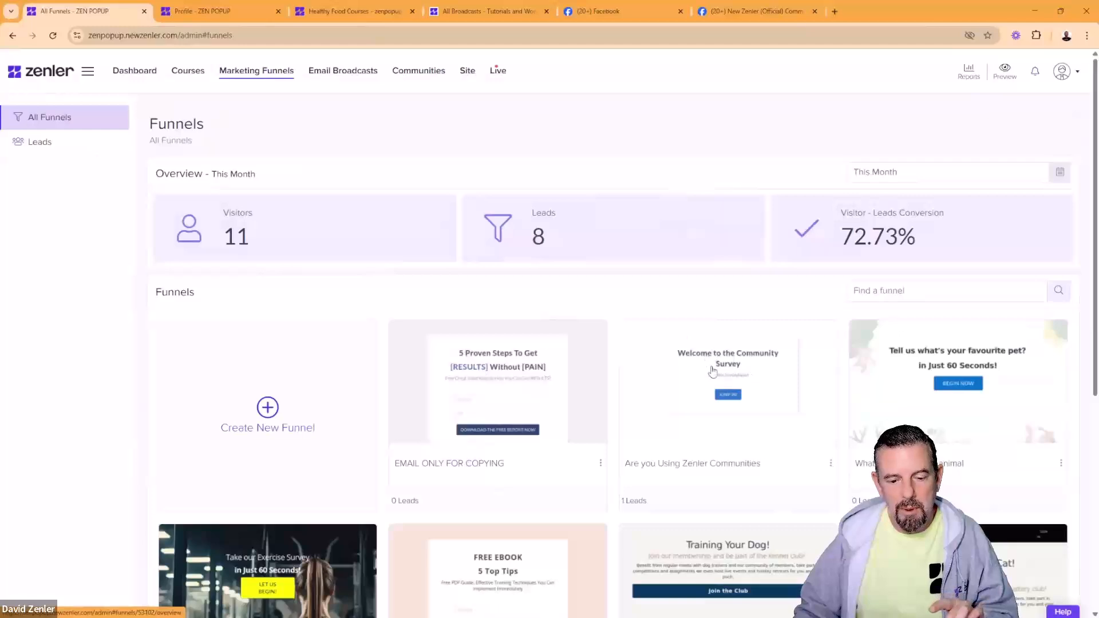
left_click(497, 379)
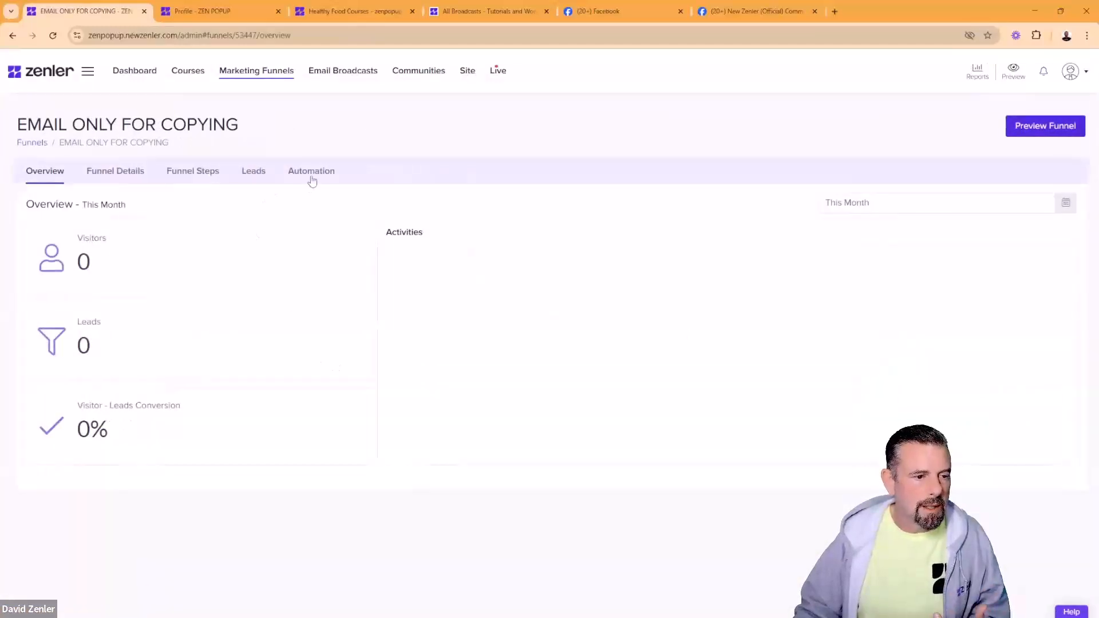
left_click(311, 178)
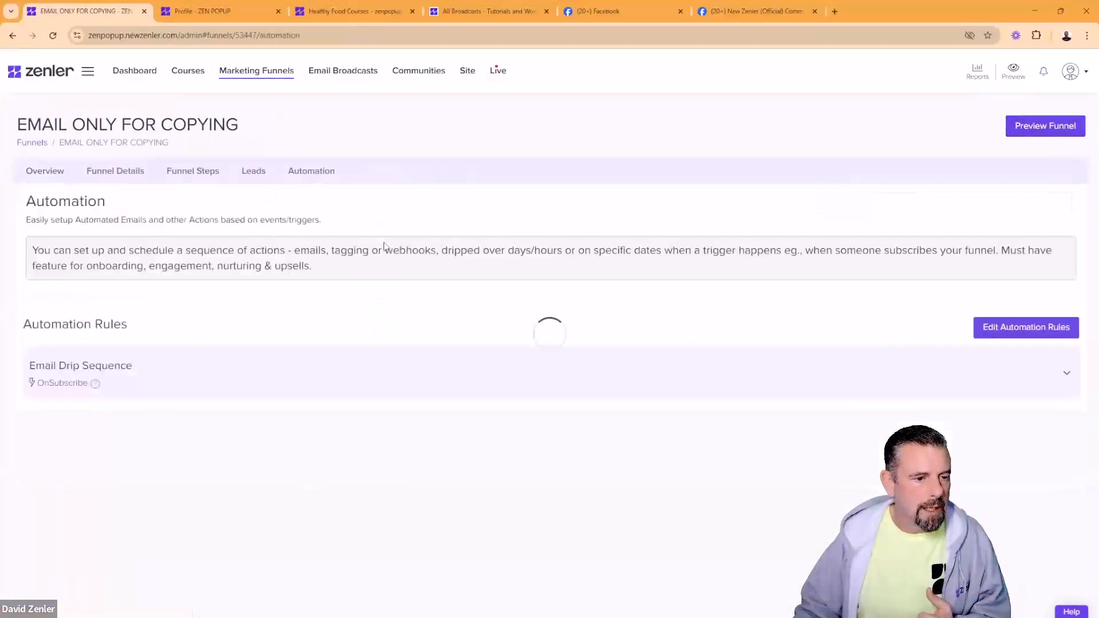
left_click(195, 377)
left_click(52, 447)
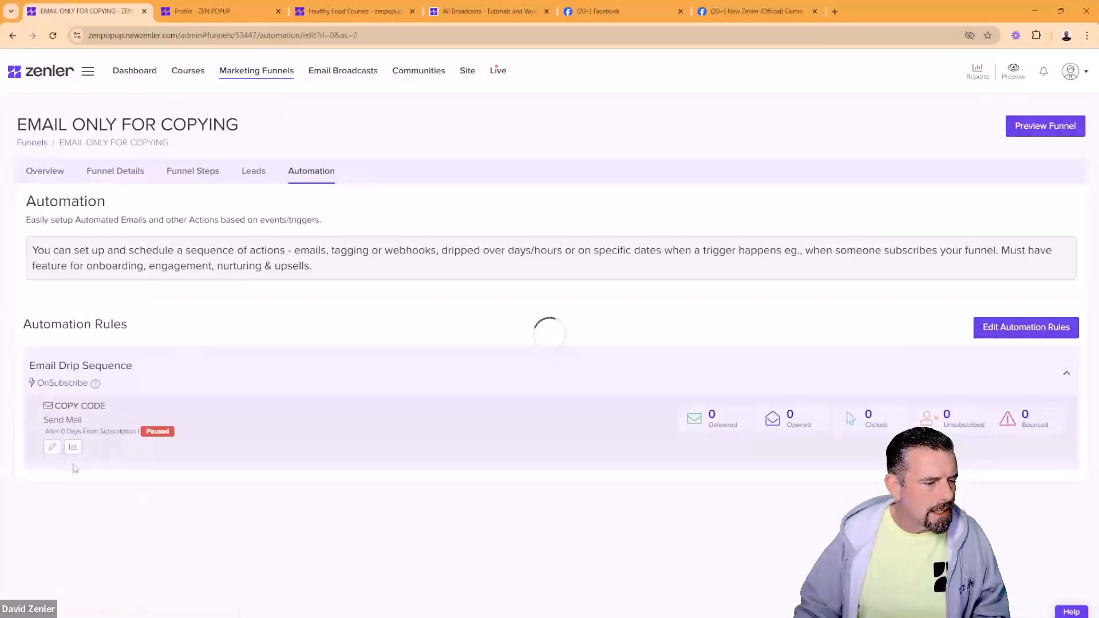
scroll(373, 452, "down", 4)
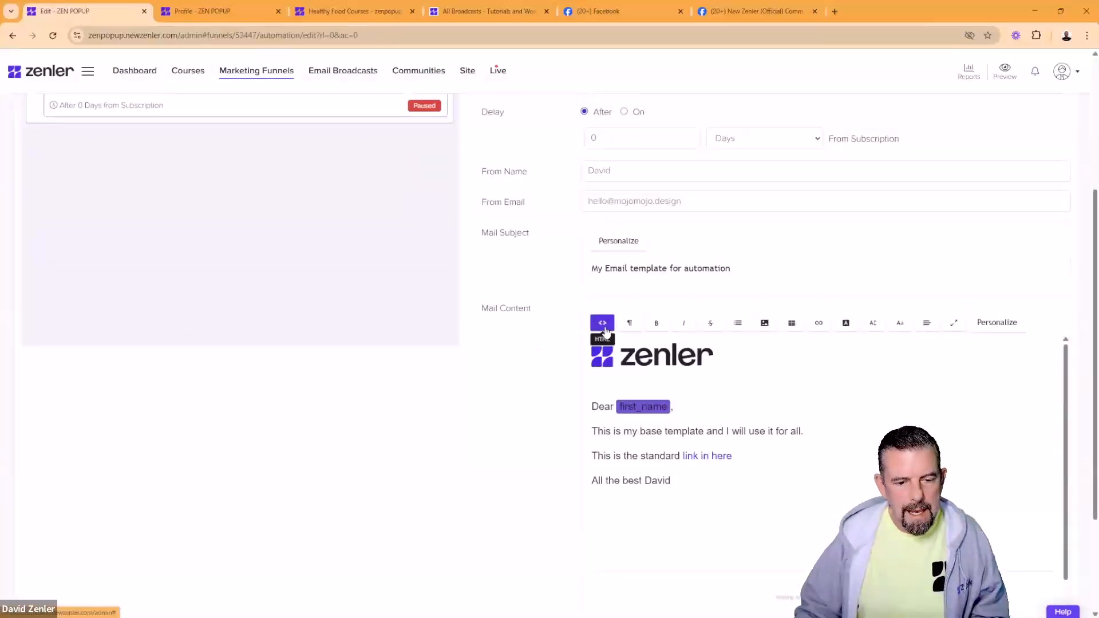
Step: Select and copy all of the COPY CODE email's HTML source, then return to the visual view
left_click(603, 324)
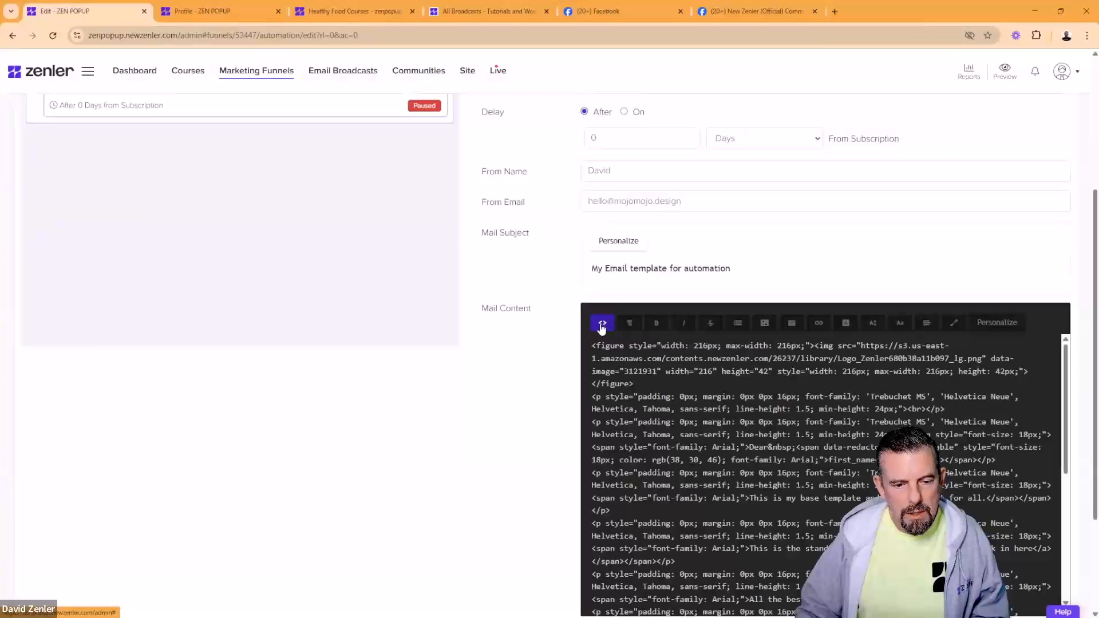
left_click(602, 325)
left_click(602, 326)
left_click(601, 327)
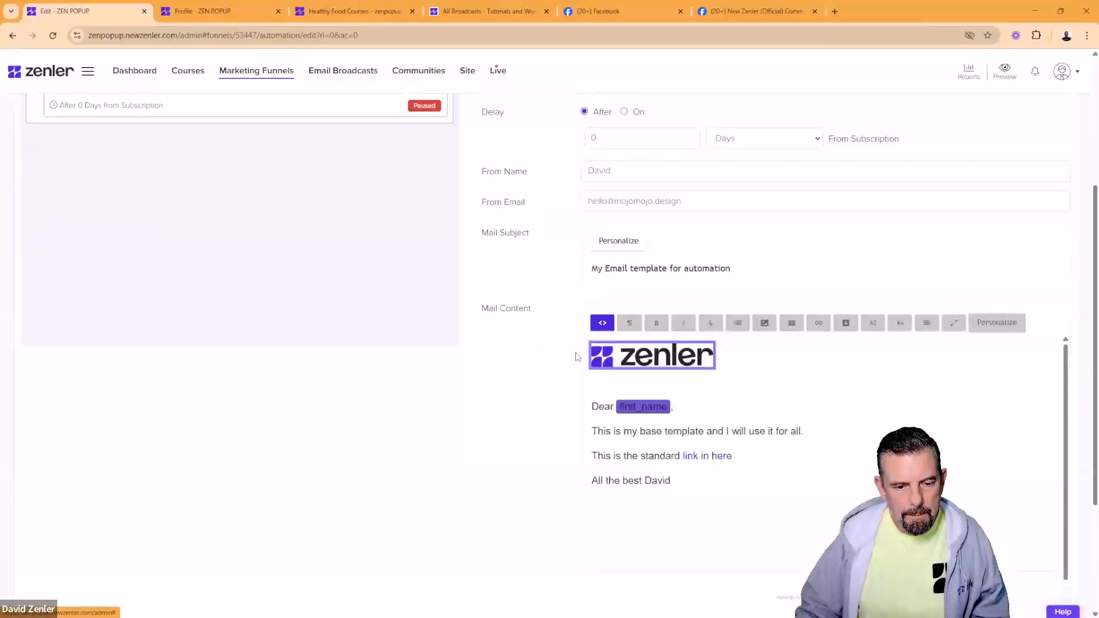
left_click(602, 324)
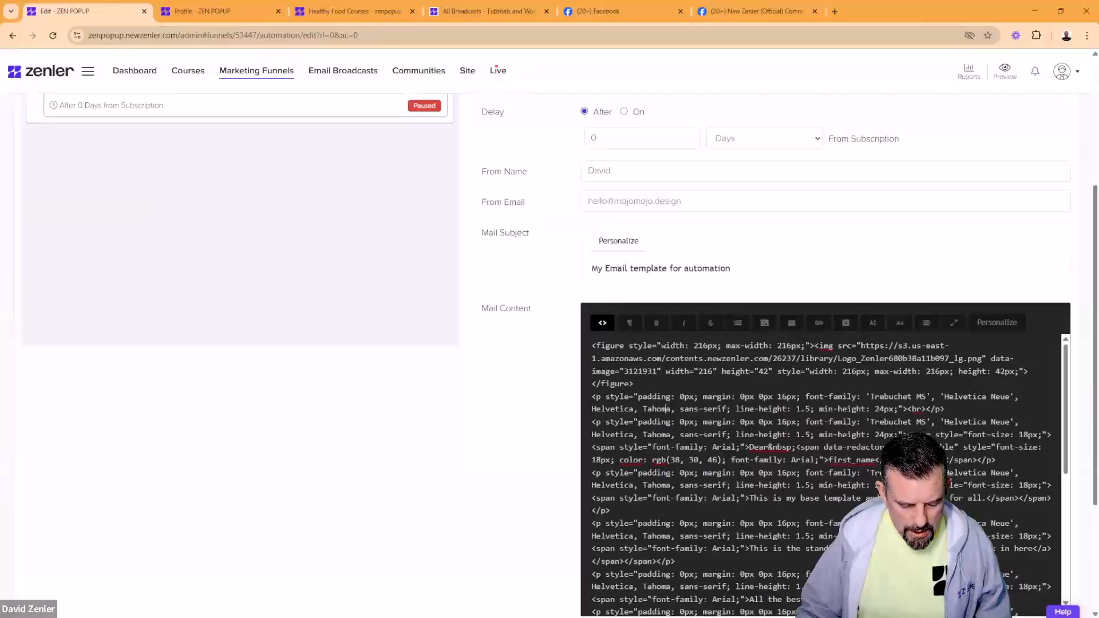
key("ctrl+a")
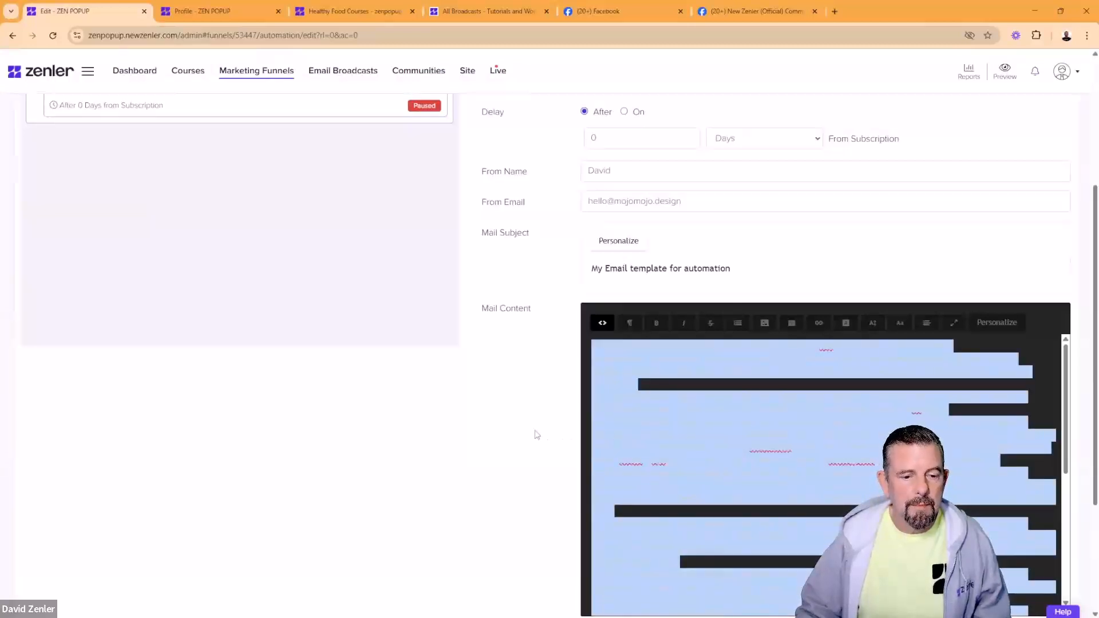
left_click(602, 324)
scroll(506, 429, "up", 4)
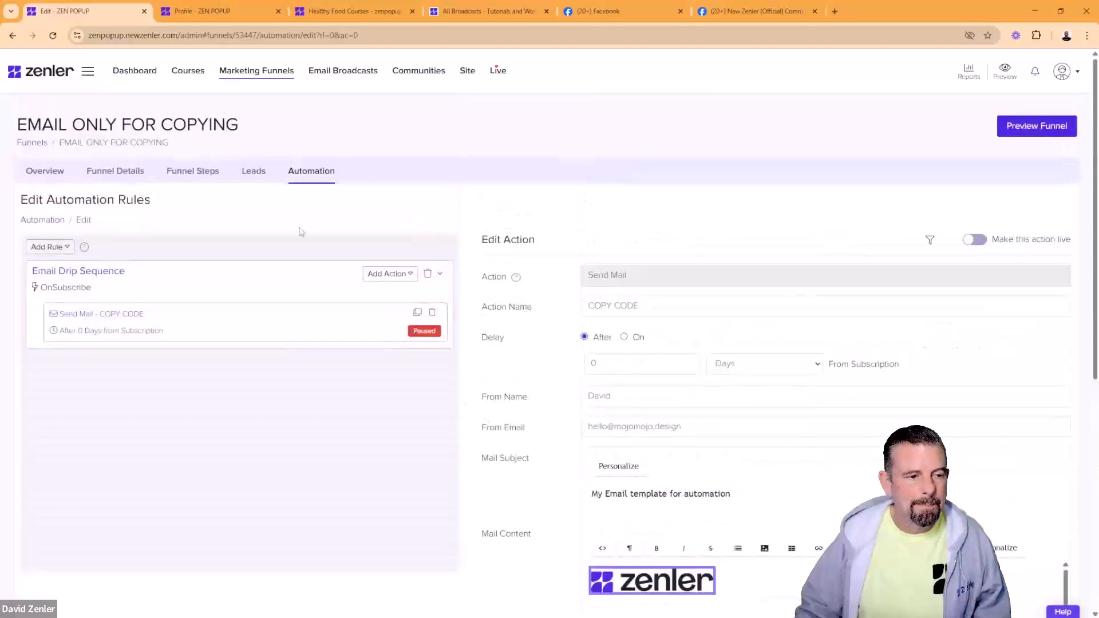
Step: Open the Are you Using Zenler Communities funnel's automation and expand the RESULT 1 rule
left_click(274, 72)
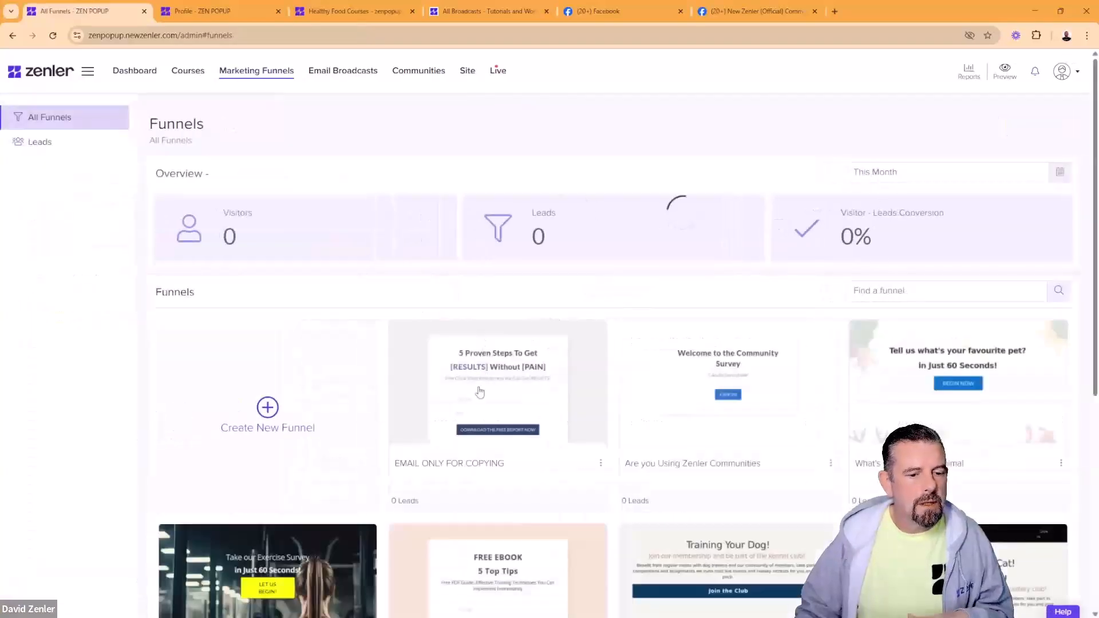
left_click(669, 368)
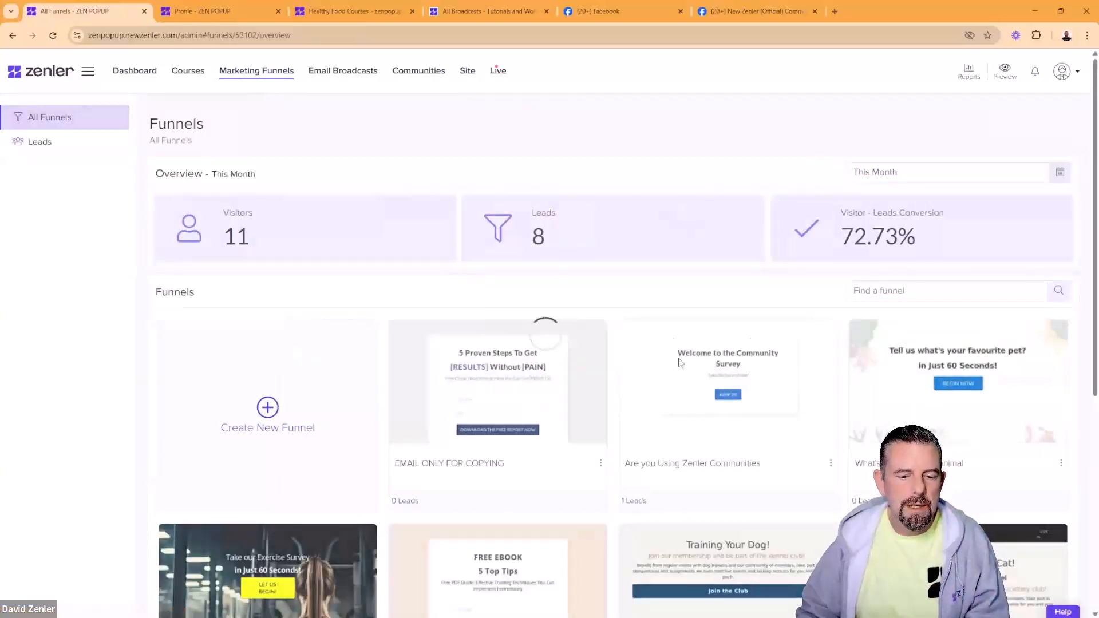
left_click(362, 175)
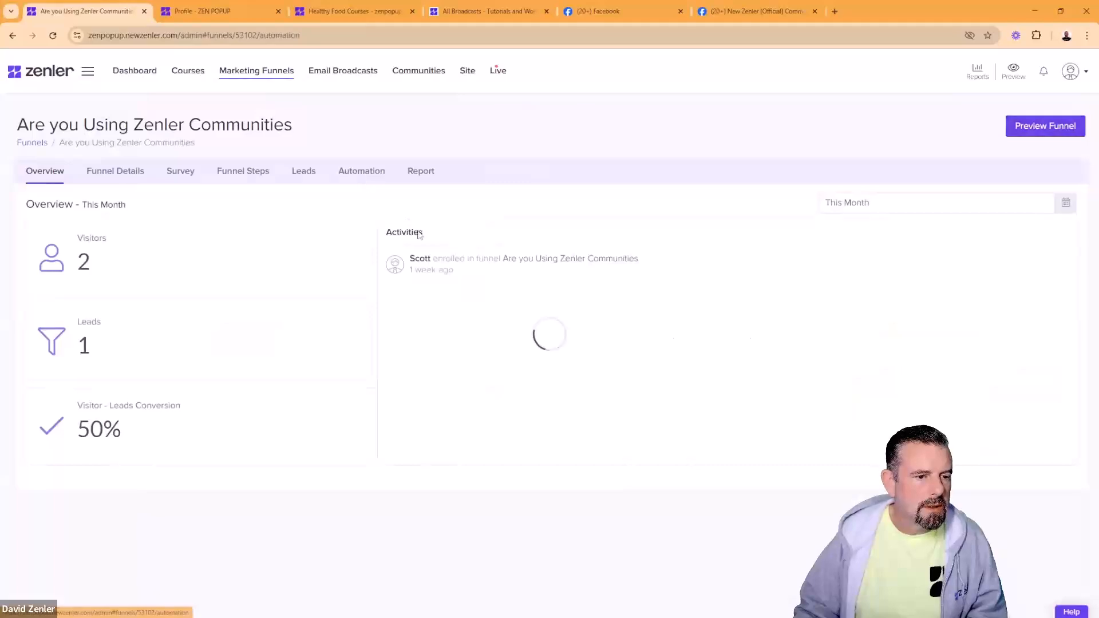
left_click(178, 369)
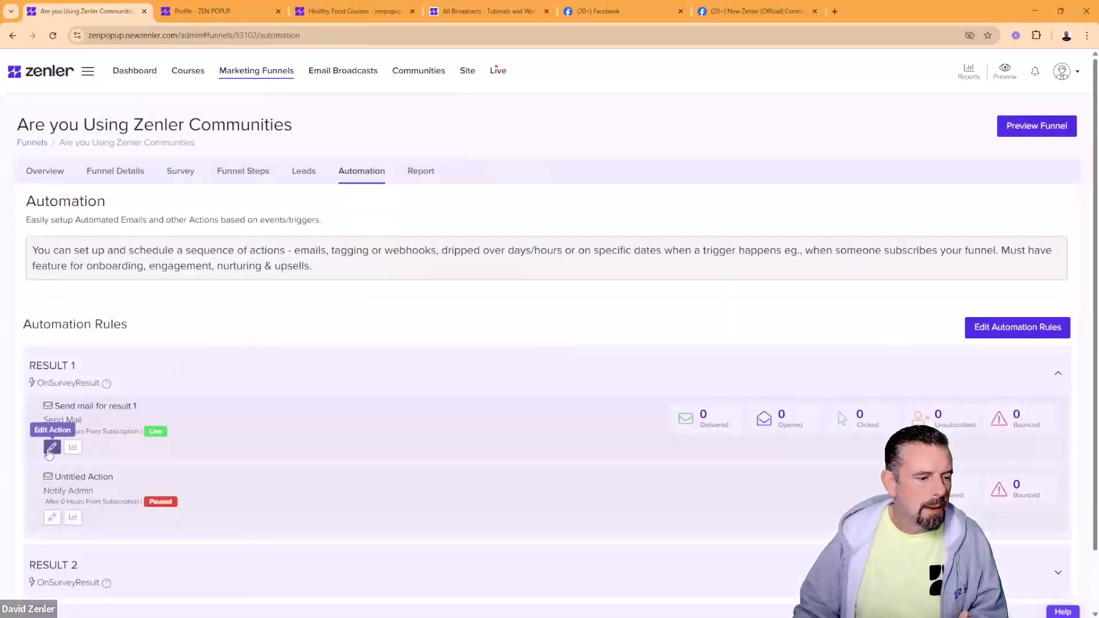
Step: Add a new Send Mail action to RESULT 1
left_click(52, 446)
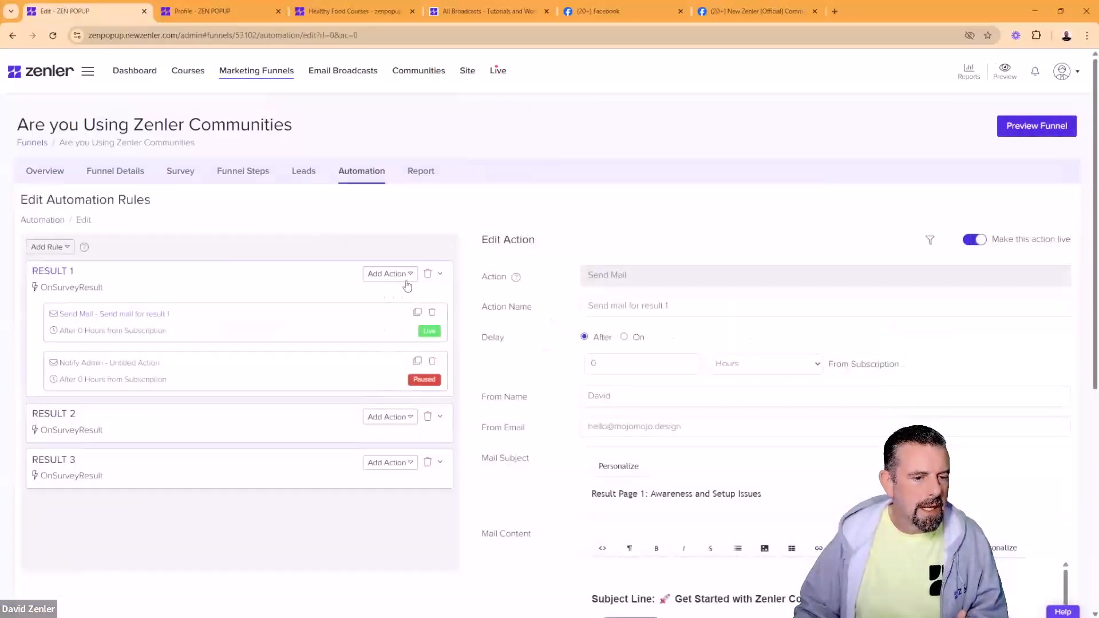
left_click(412, 276)
left_click(387, 296)
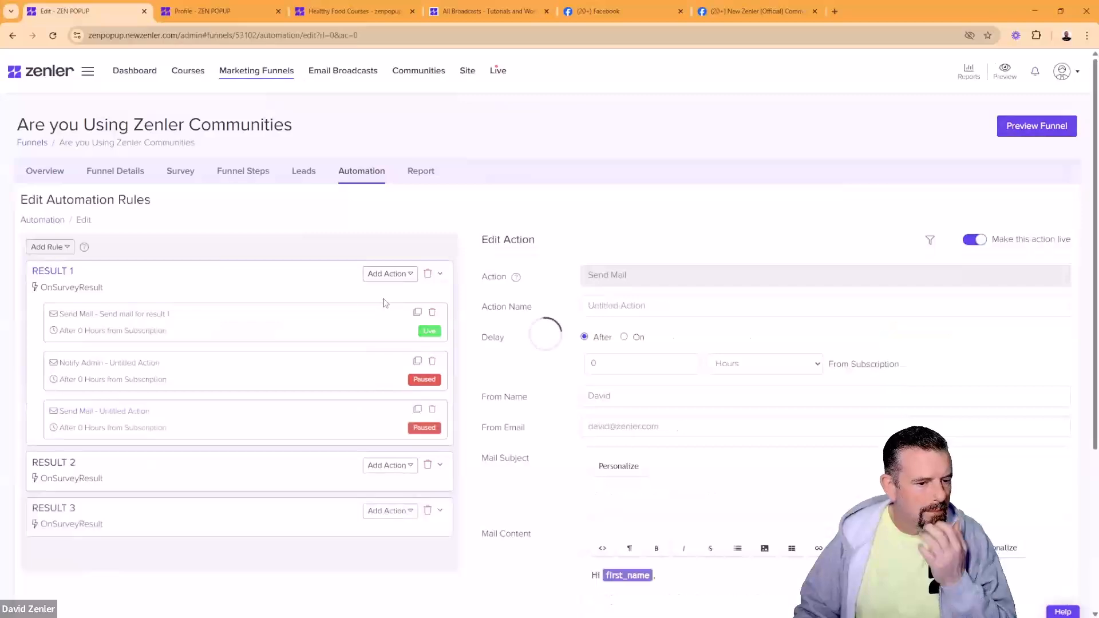
scroll(511, 559, "down", 3)
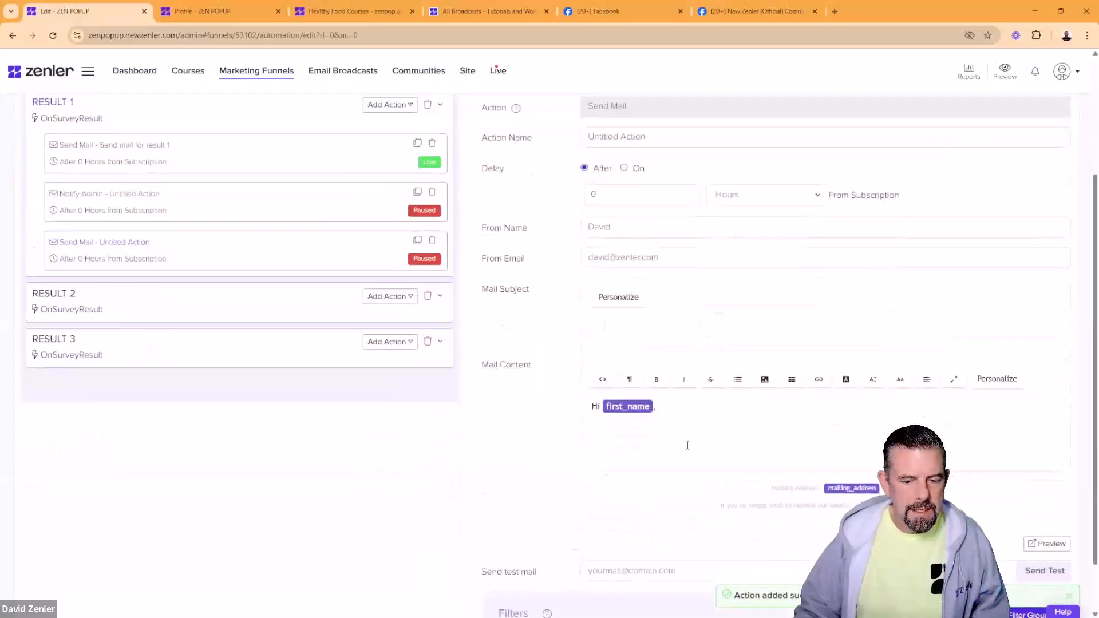
Step: Replace the new email's default HTML with the pasted base template and view it rendered
left_click(602, 380)
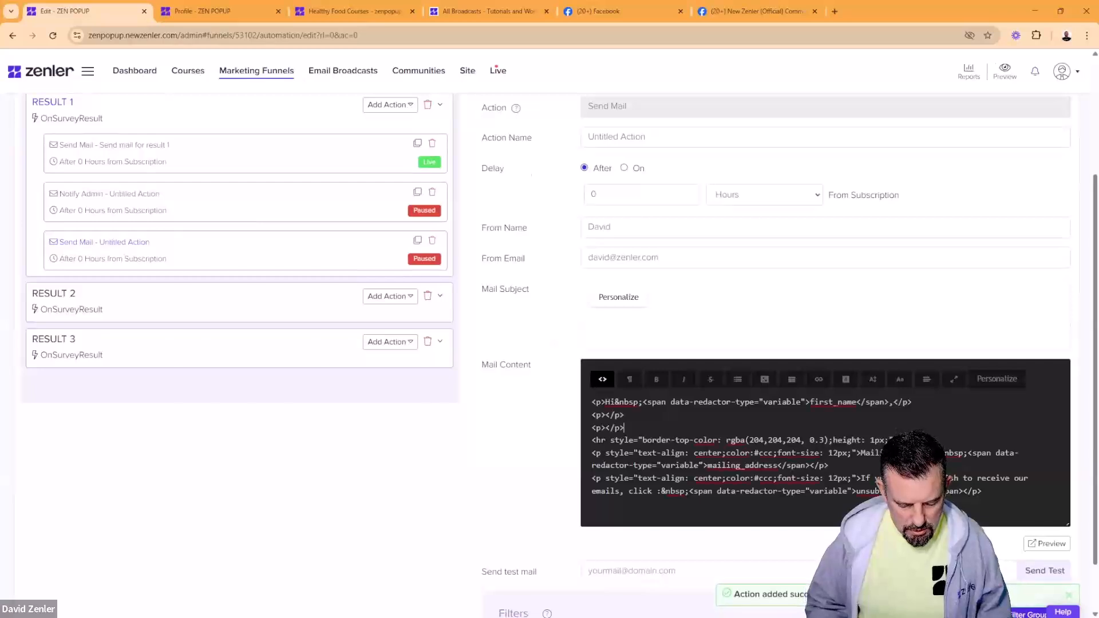
key("ctrl+a")
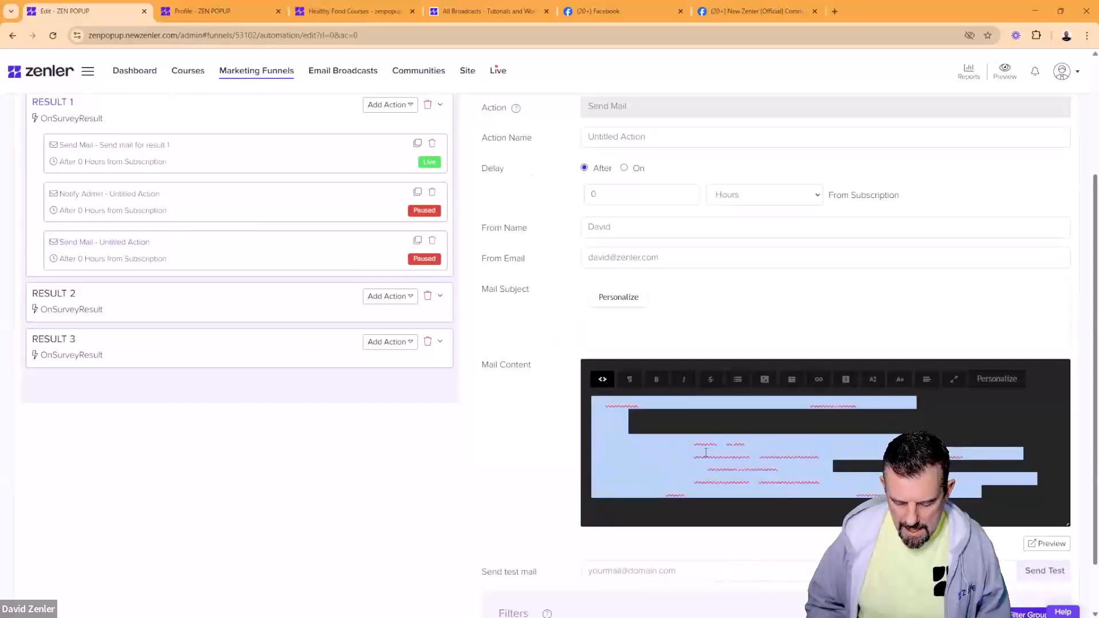
key("BackSpace")
key("ctrl+v")
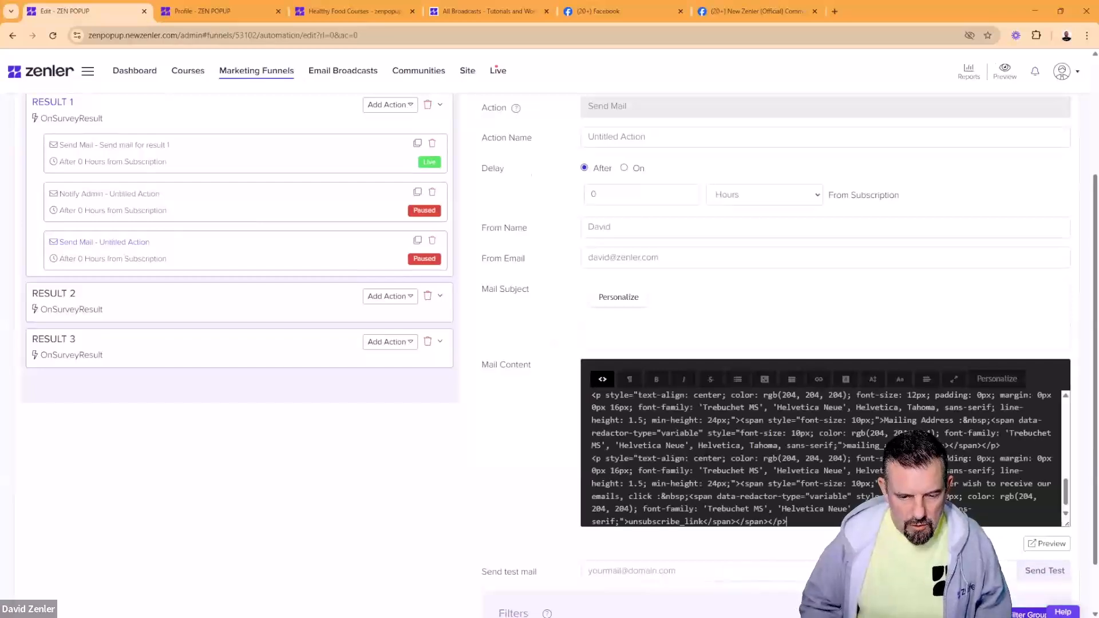
left_click(602, 380)
left_click(808, 526)
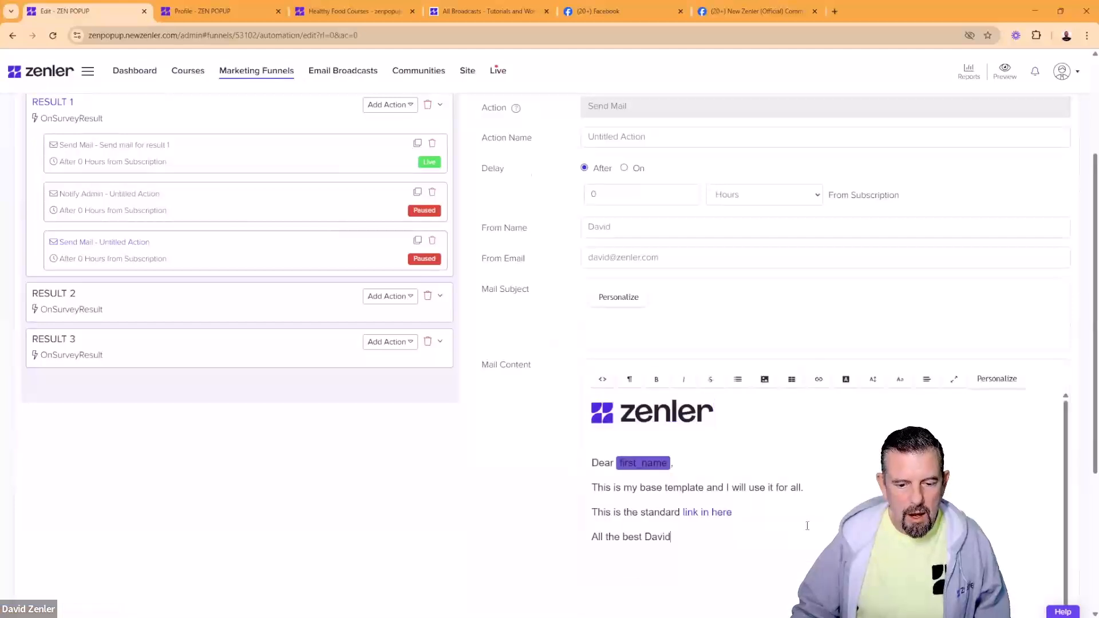
scroll(730, 460, "down", 1)
scroll(717, 447, "up", 1)
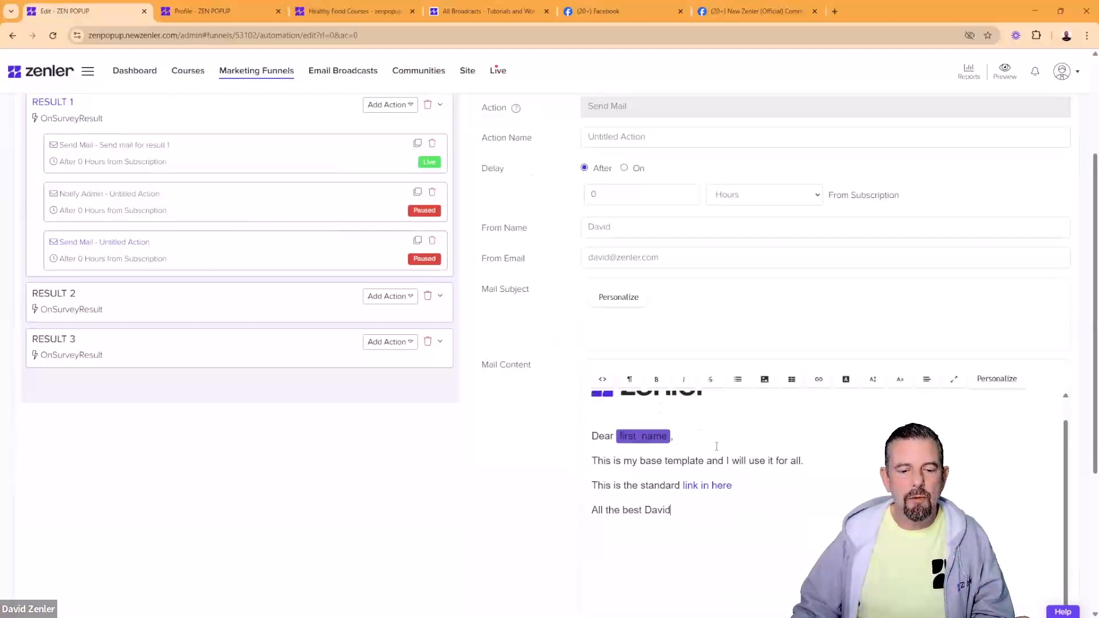
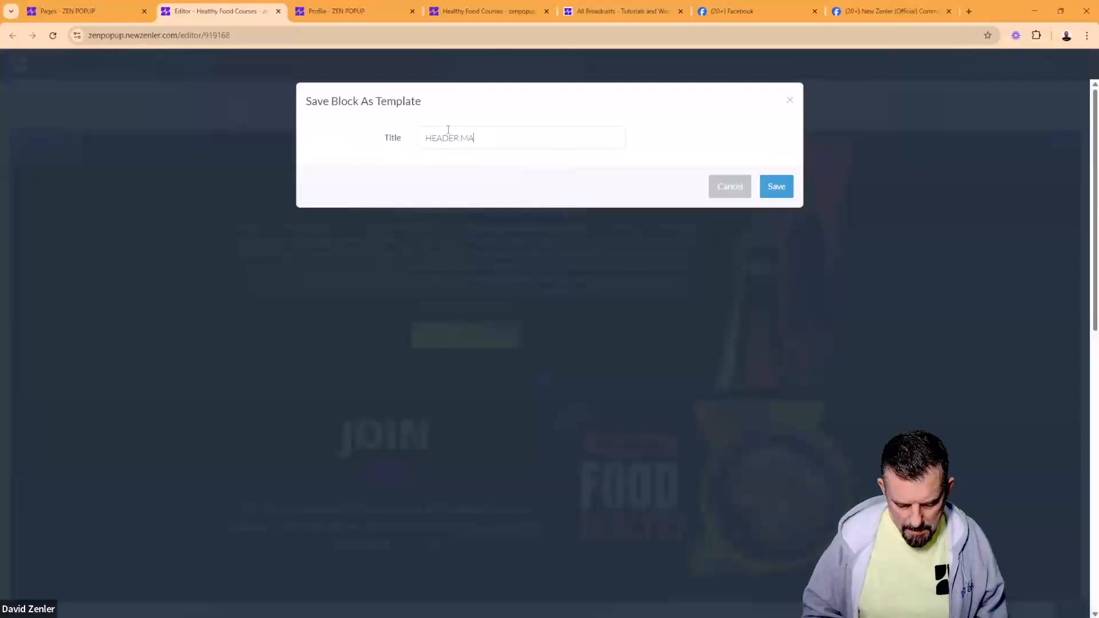
Step: Save the hero block as template 'HEADER MAIN', then open Terms Of Use's block library
left_click(780, 192)
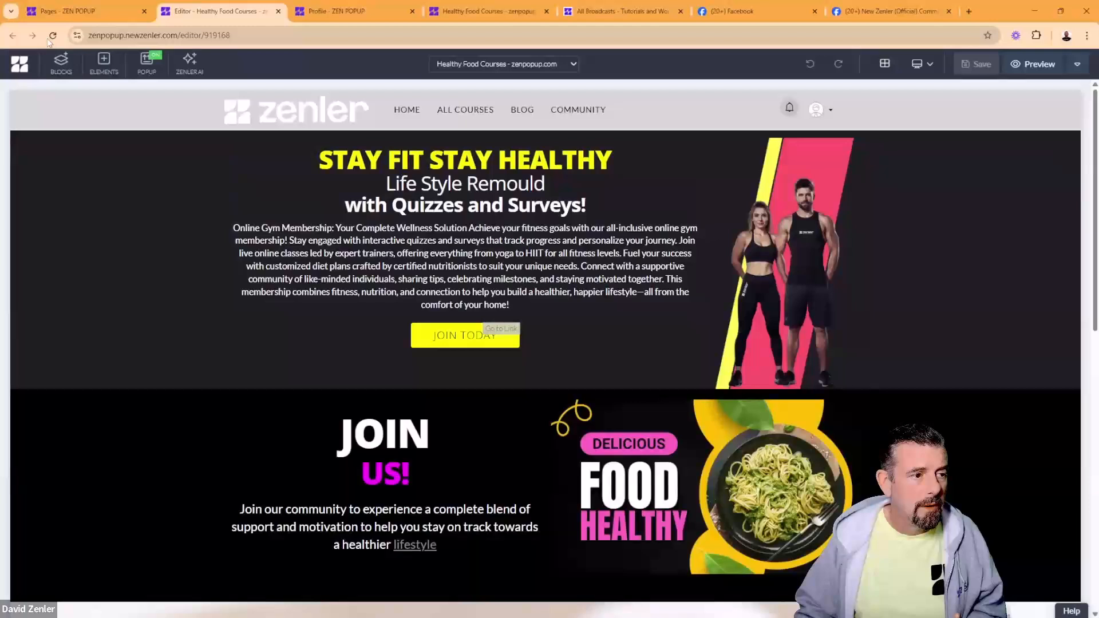
left_click(105, 12)
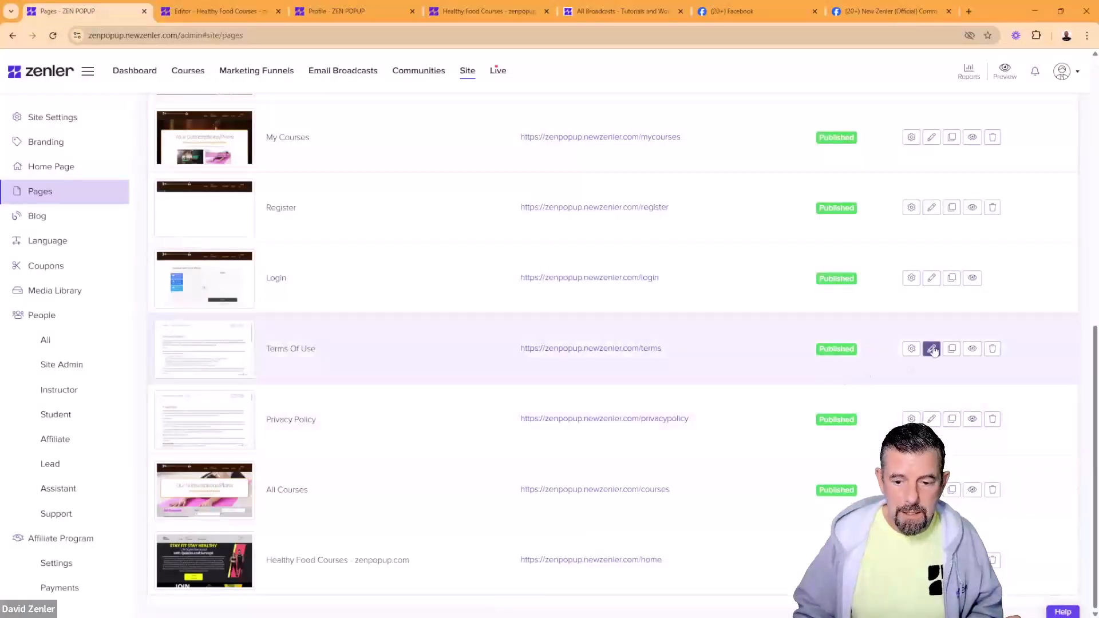
left_click(931, 349)
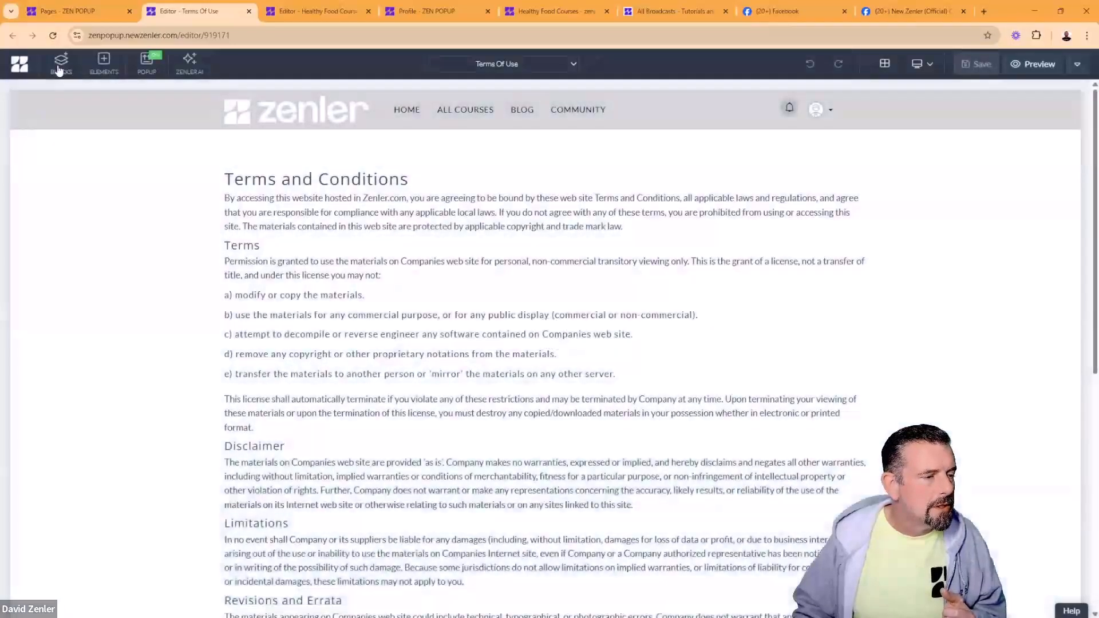
left_click(60, 65)
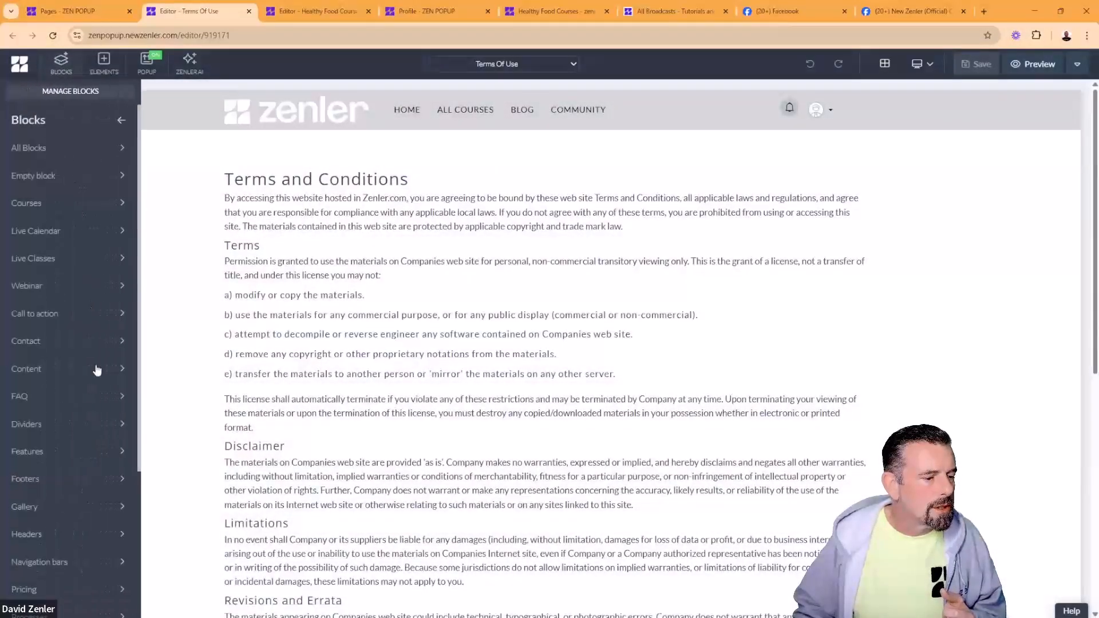
Step: Place the saved Stay Fit hero block at the page top with branding on and a black background
scroll(91, 370, "down", 4)
left_click(69, 607)
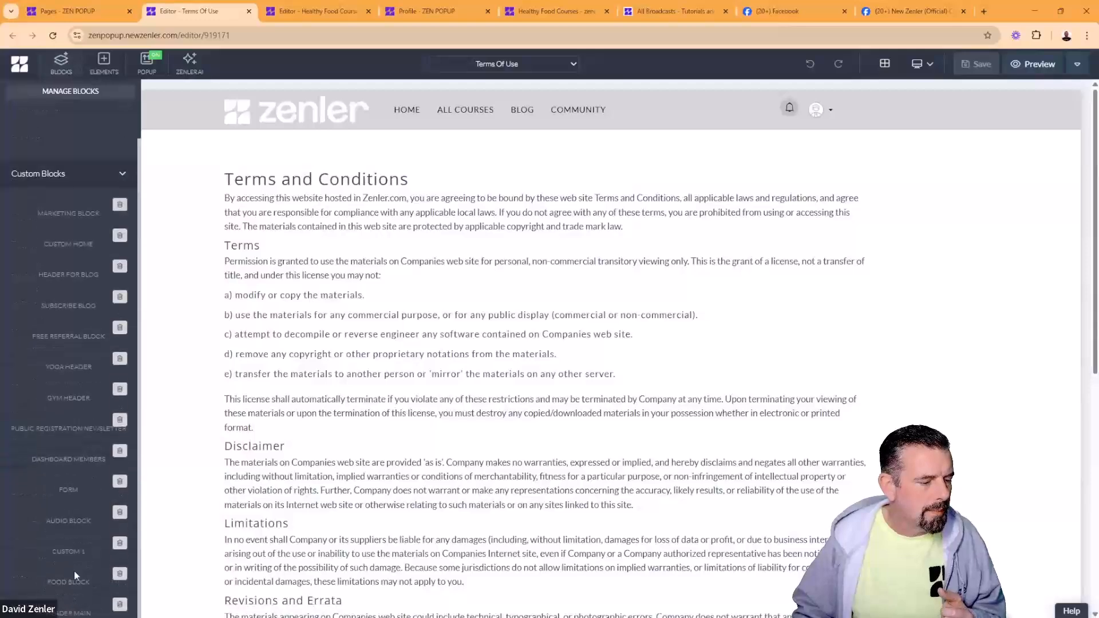
scroll(68, 305, "down", 4)
scroll(68, 355, "down", 2)
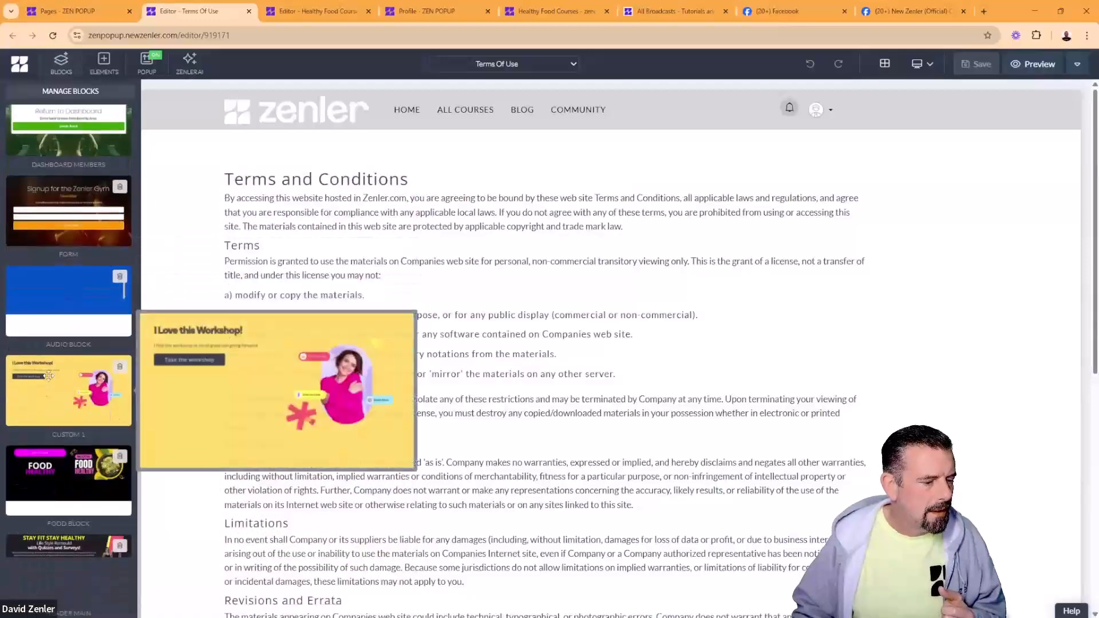
left_click_drag(31, 542, 426, 190)
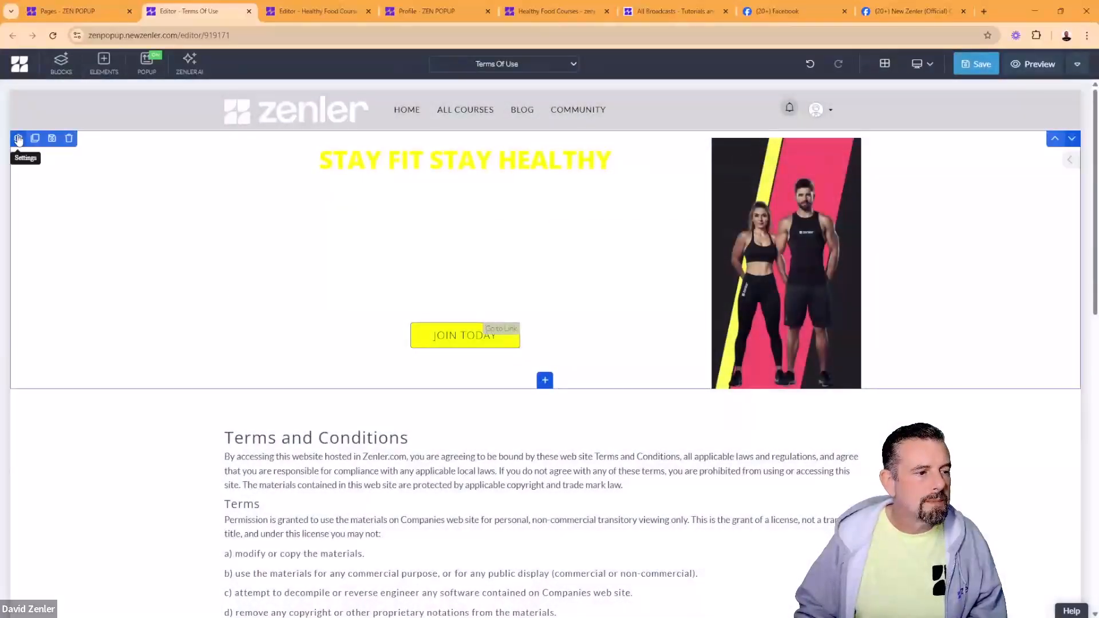
left_click(19, 139)
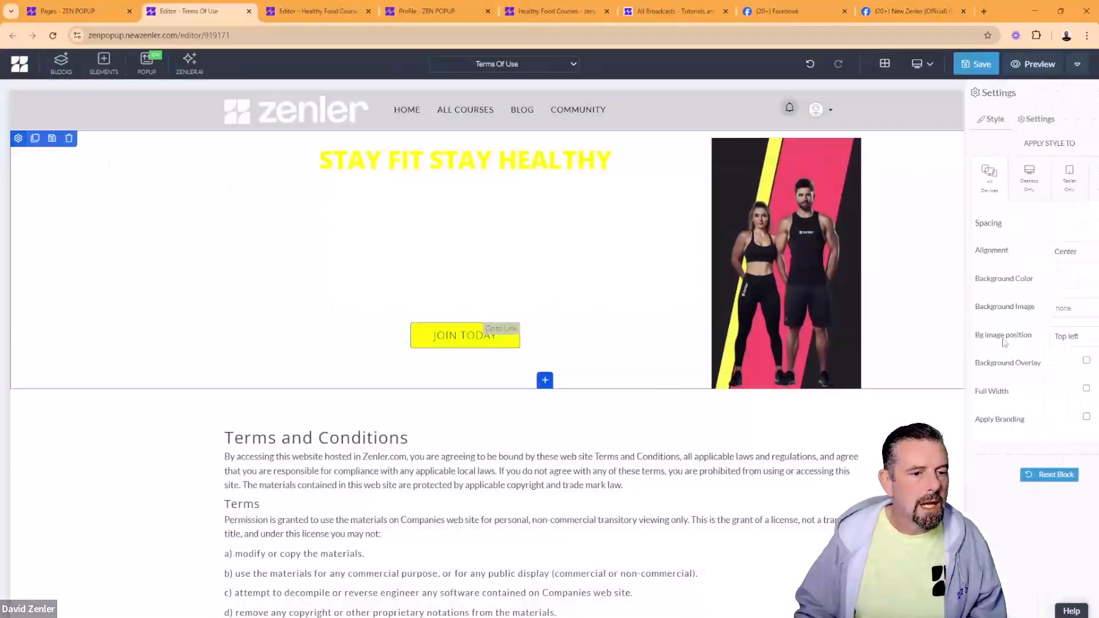
left_click(1039, 423)
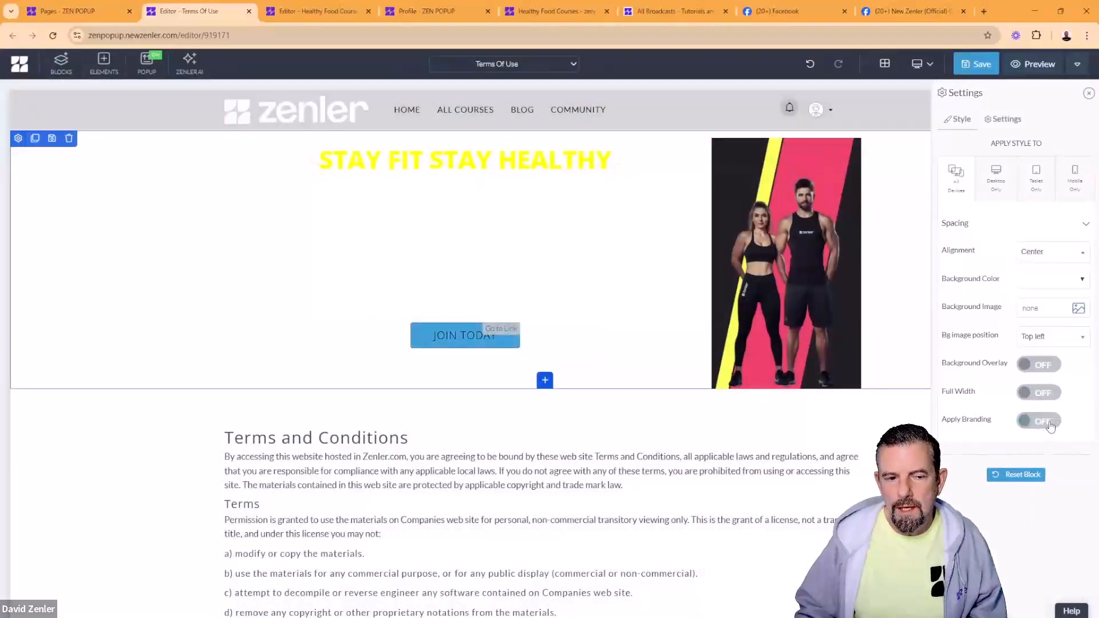
left_click(1066, 283)
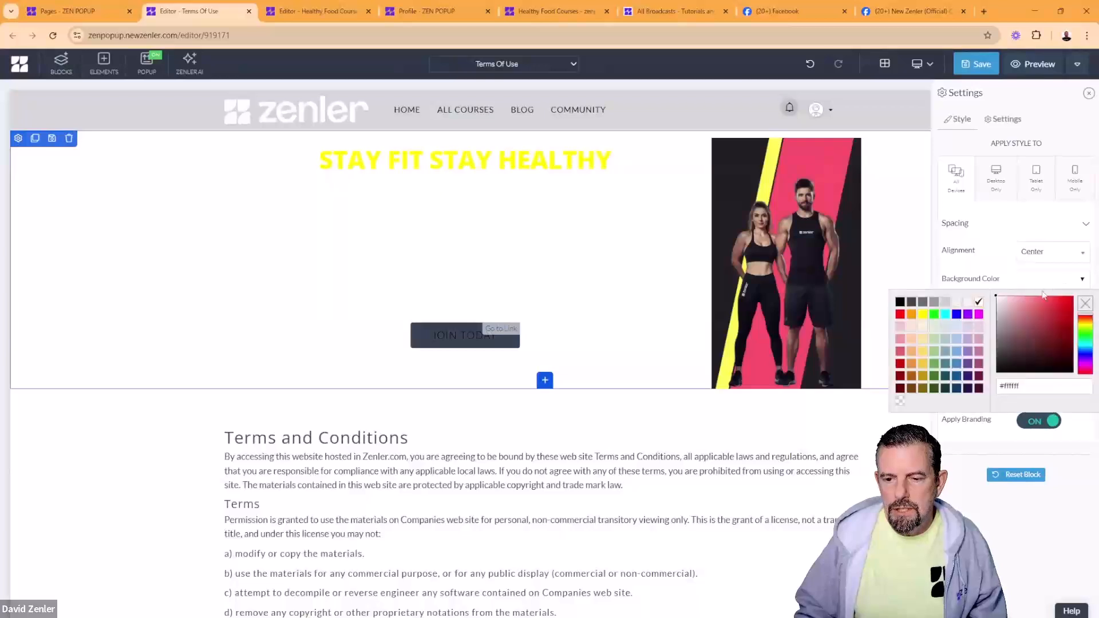
left_click(900, 305)
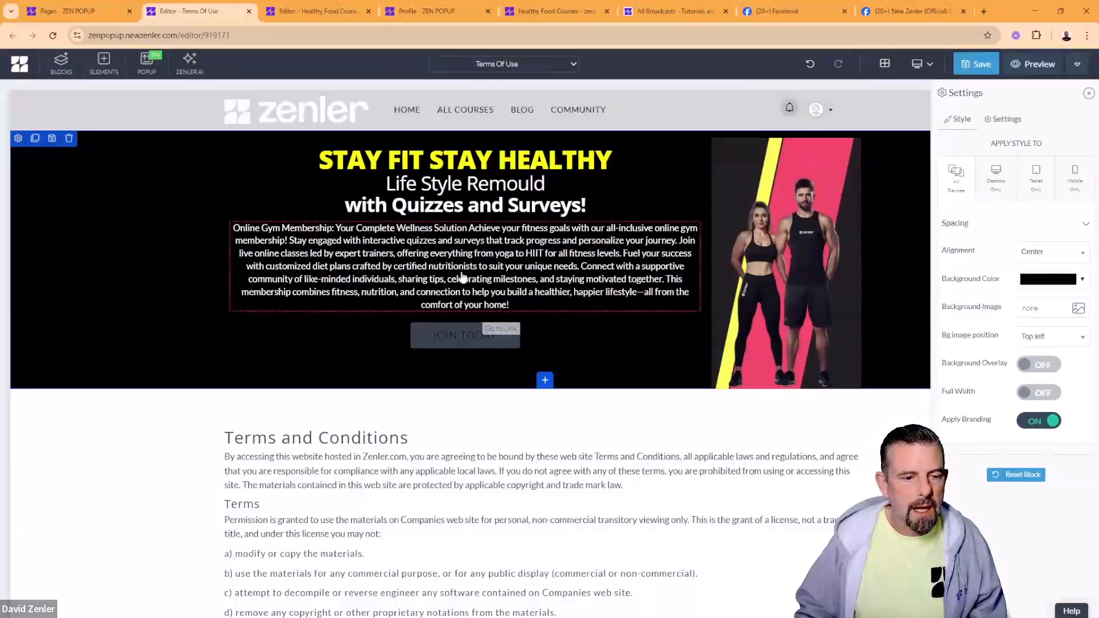
Step: Make the JOIN TODAY button's background yellow
left_click(430, 337)
left_click(419, 314)
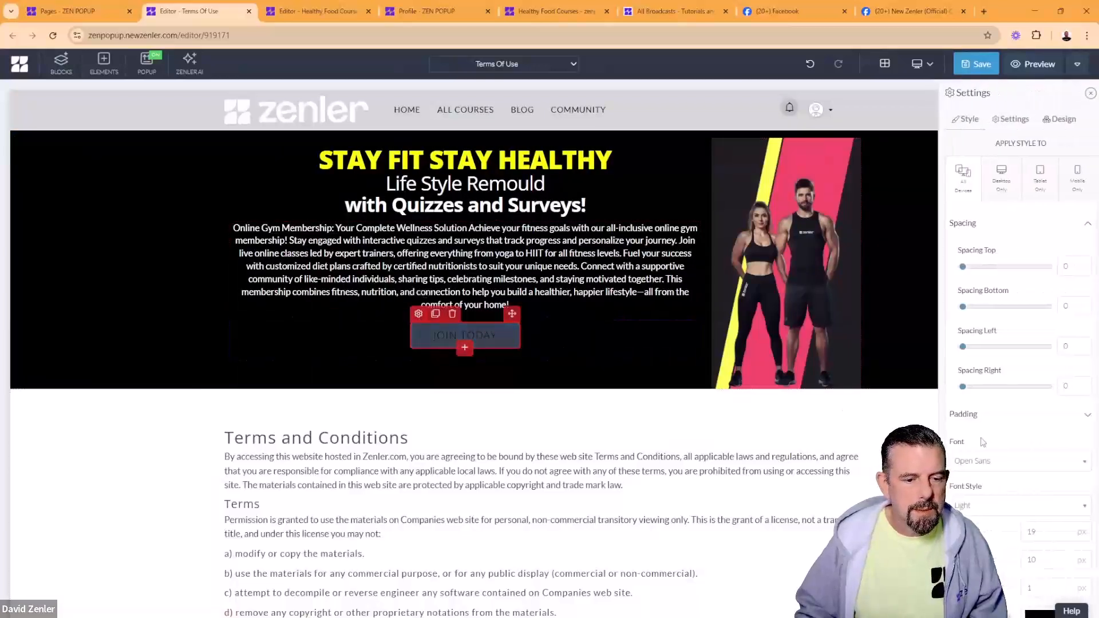
scroll(1025, 401, "down", 5)
left_click(1035, 434)
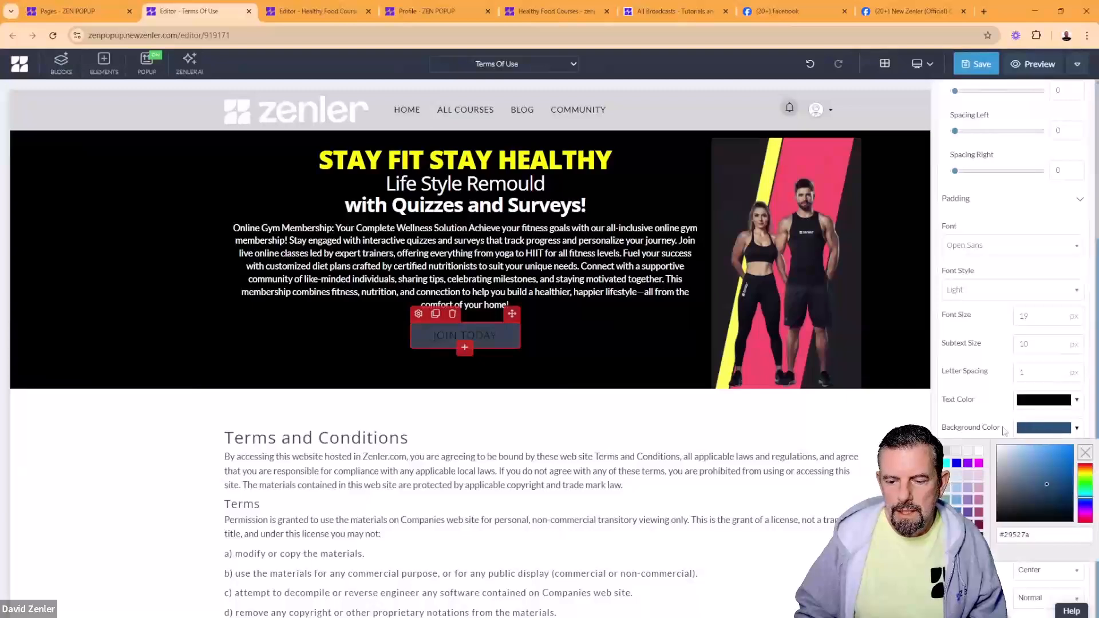
left_click(960, 481)
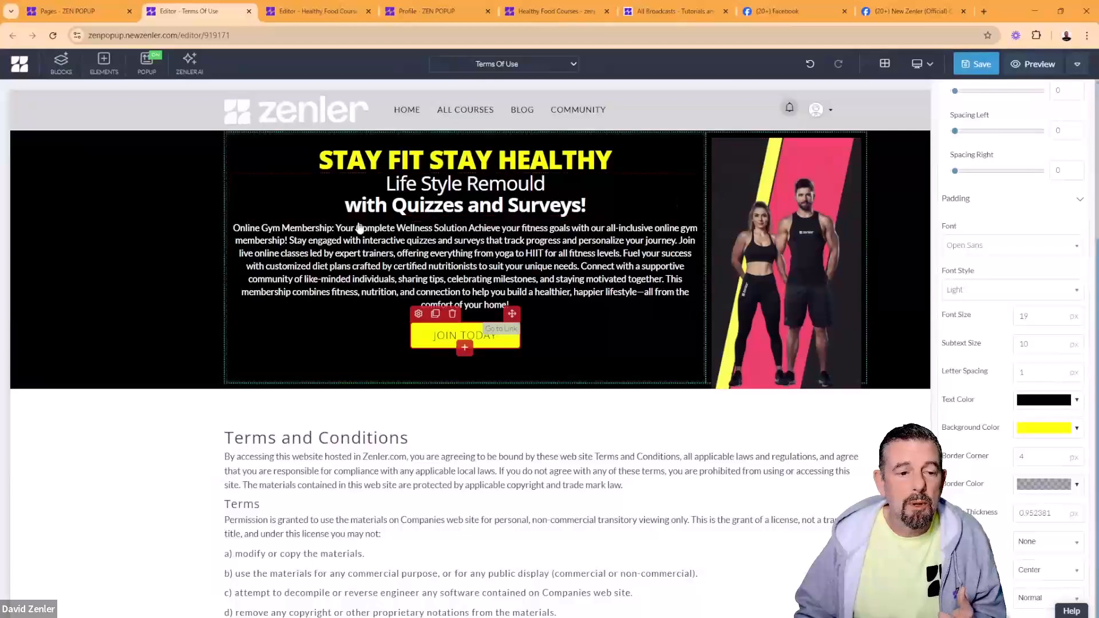
left_click(338, 163)
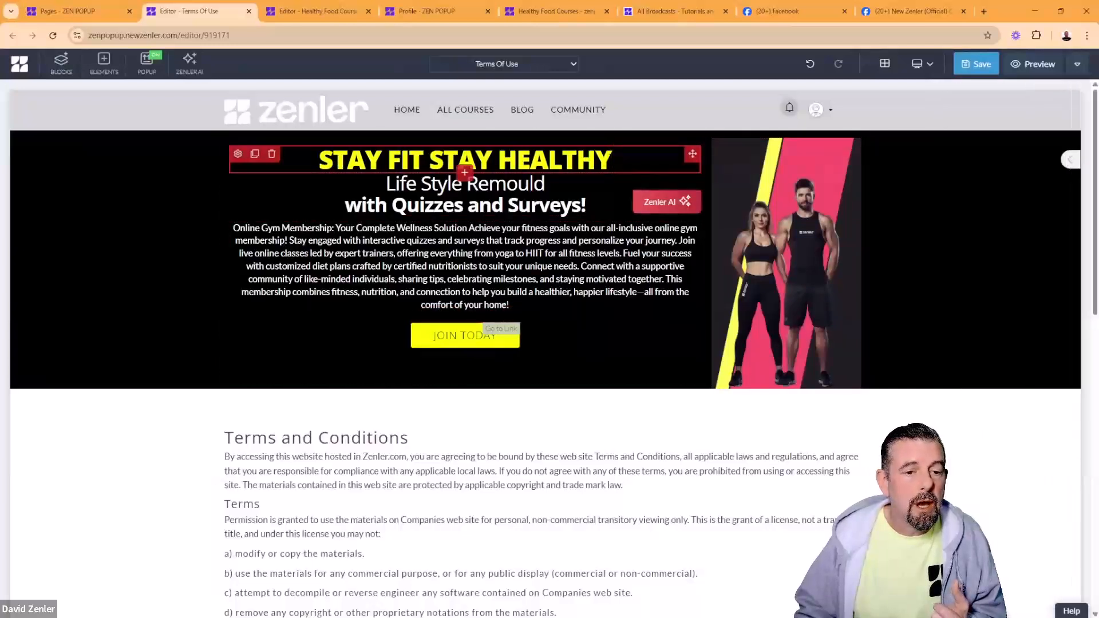
Step: Replace the STAY FIT STAY HEALTHY heading text with 'NEW'
mouse_move(612, 160)
left_mouse_down()
mouse_move(332, 160)
mouse_move(321, 150)
left_mouse_up()
type("NEW")
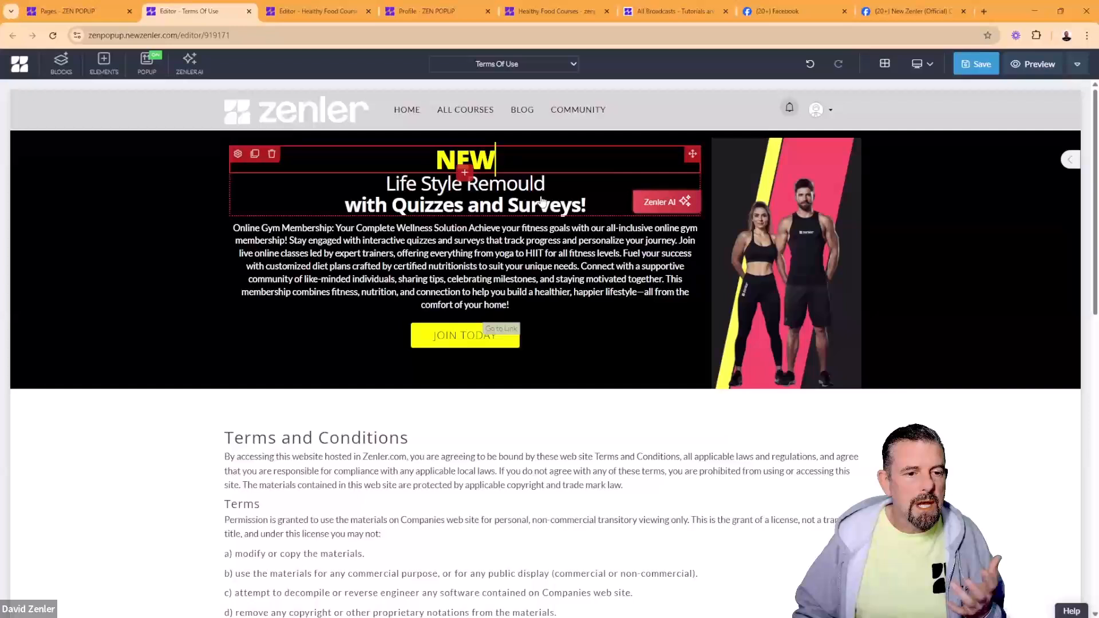
left_click(505, 230)
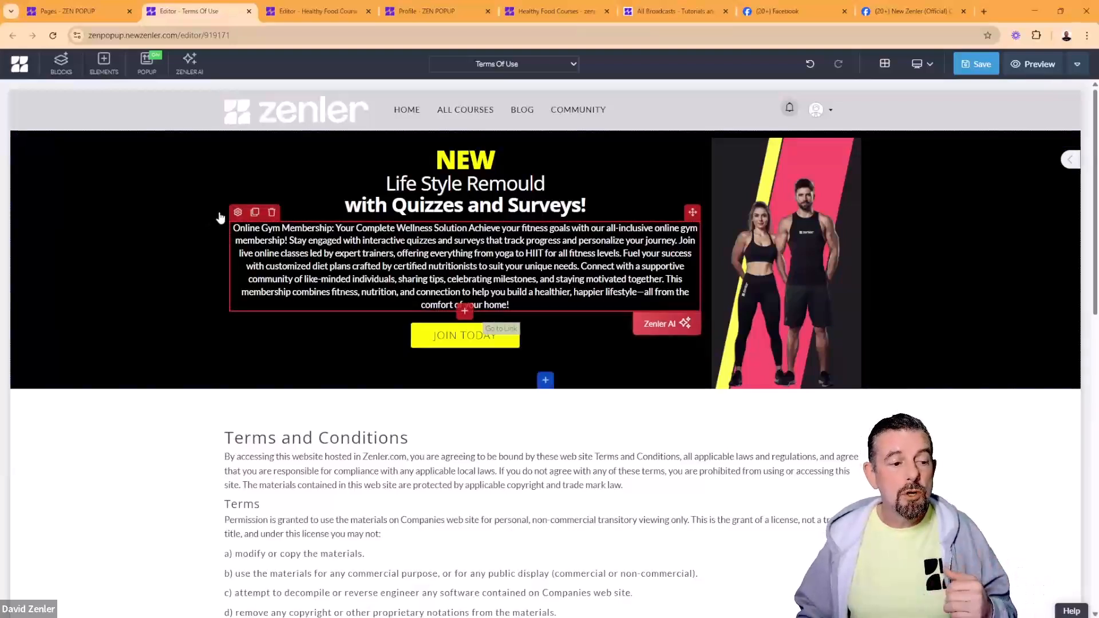
Step: Inspect the line-height settings of the description and Terms and Conditions intro paragraphs
left_click(238, 212)
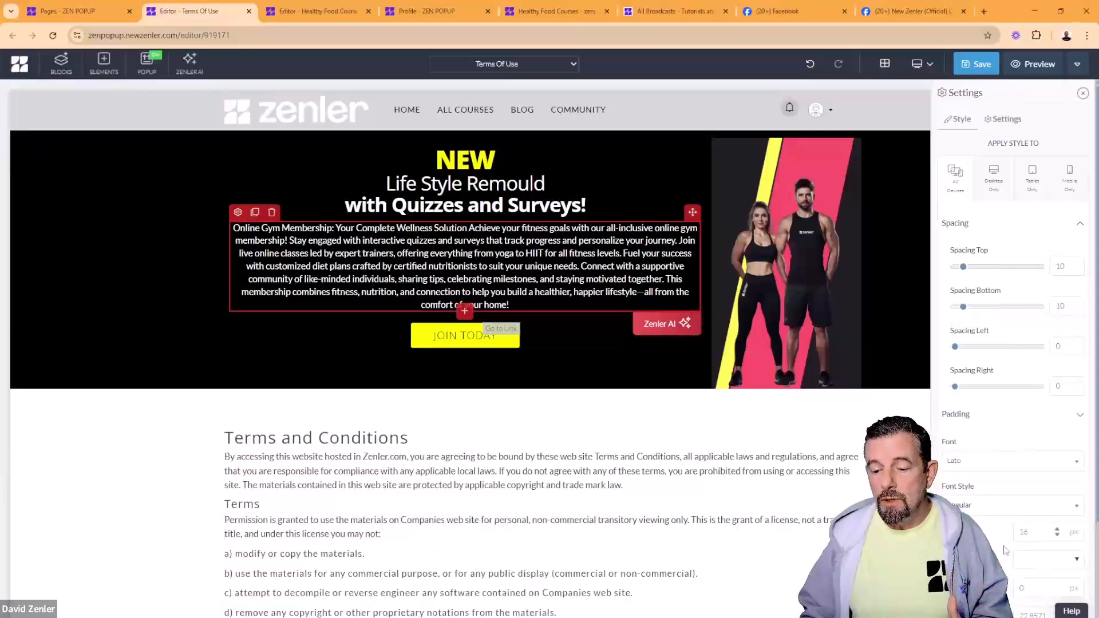
scroll(1005, 551, "down", 2)
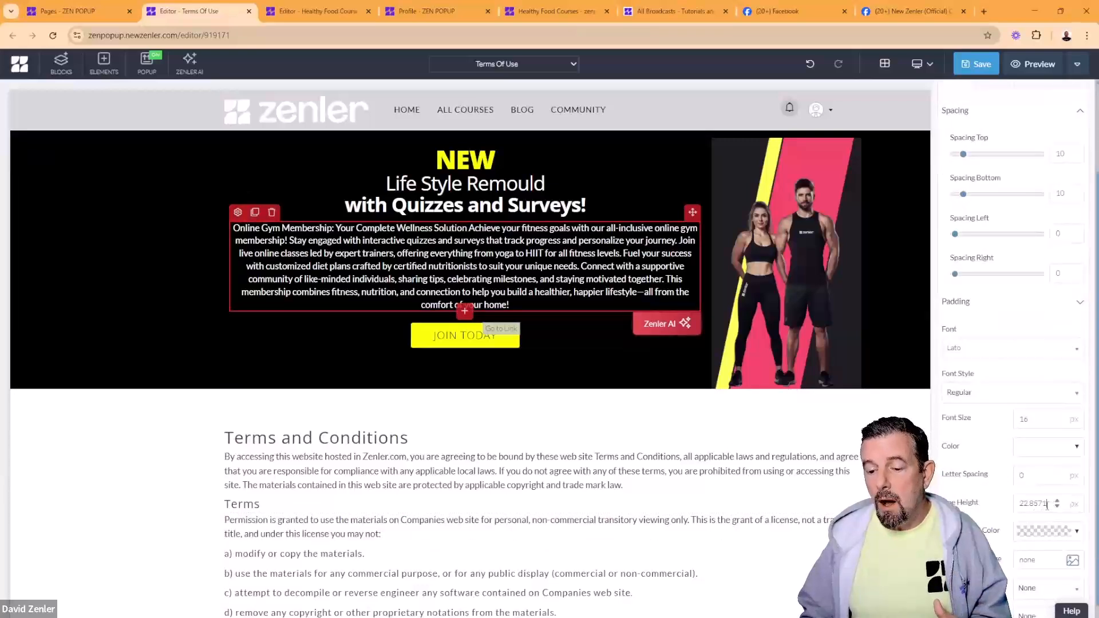
left_click_drag(1047, 504, 978, 513)
left_click(966, 498)
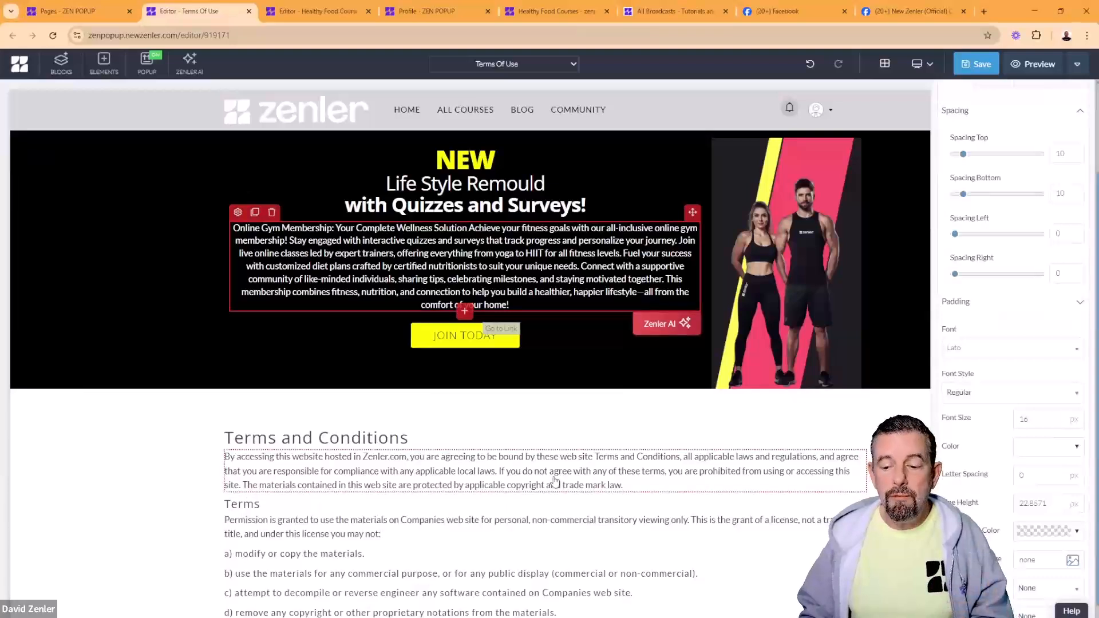
left_click(554, 481)
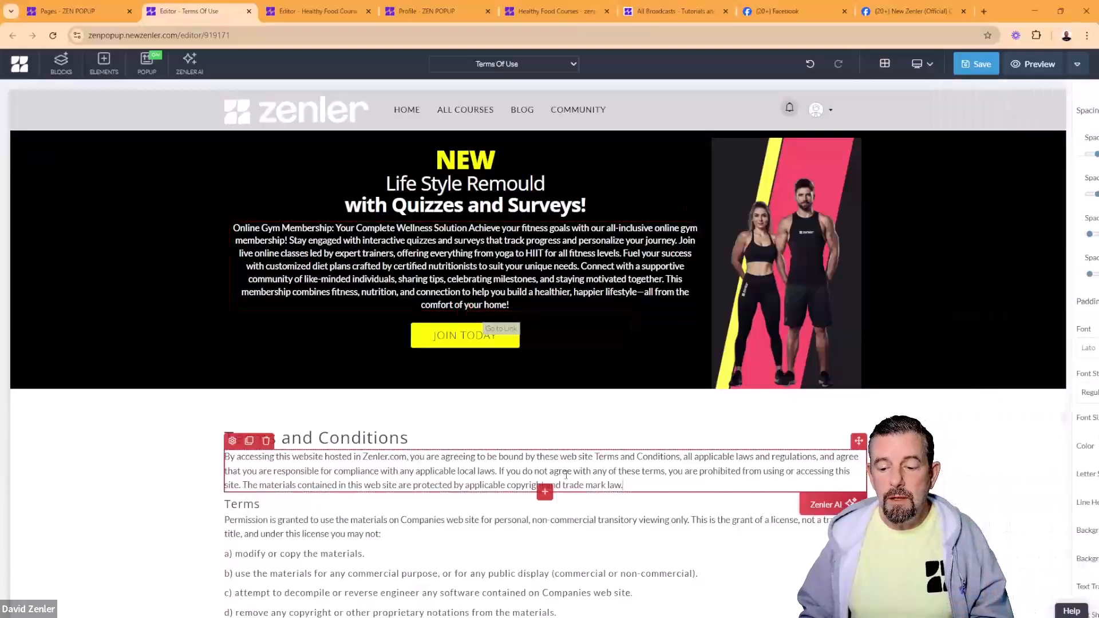
left_click(232, 442)
scroll(973, 508, "down", 2)
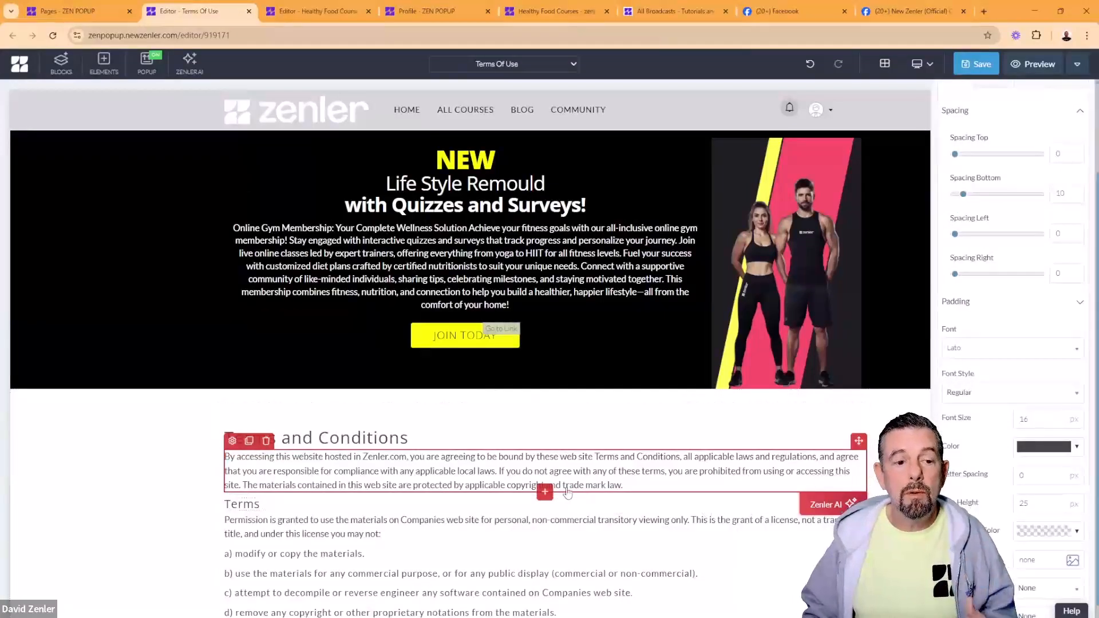
Step: Select the NEW heading's #ffff00 colour hex value in its settings
left_click(470, 162)
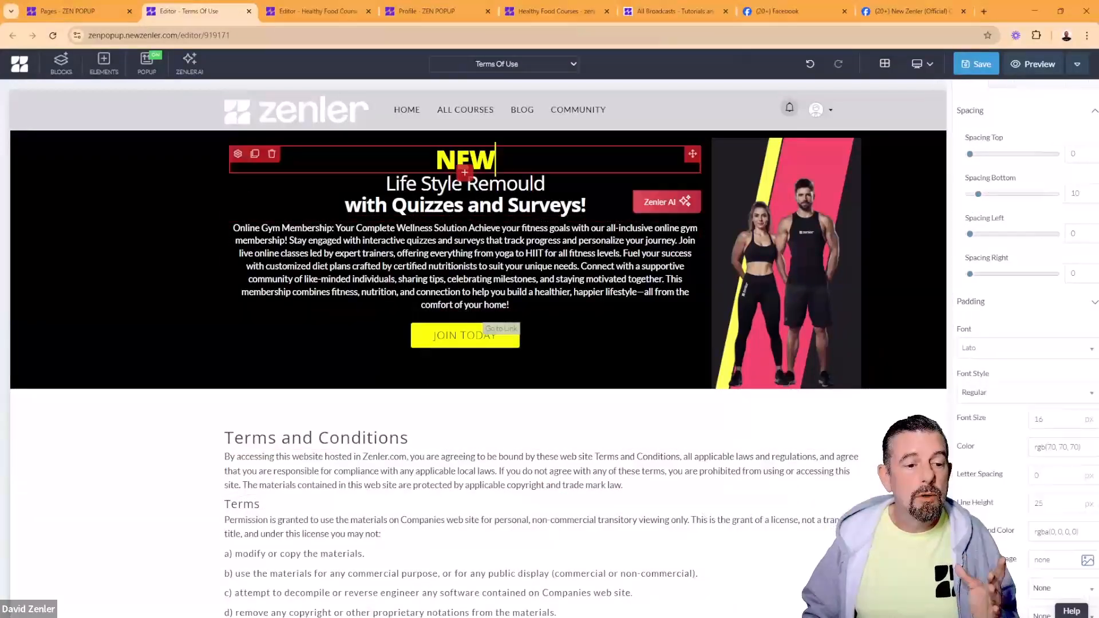
left_click(239, 154)
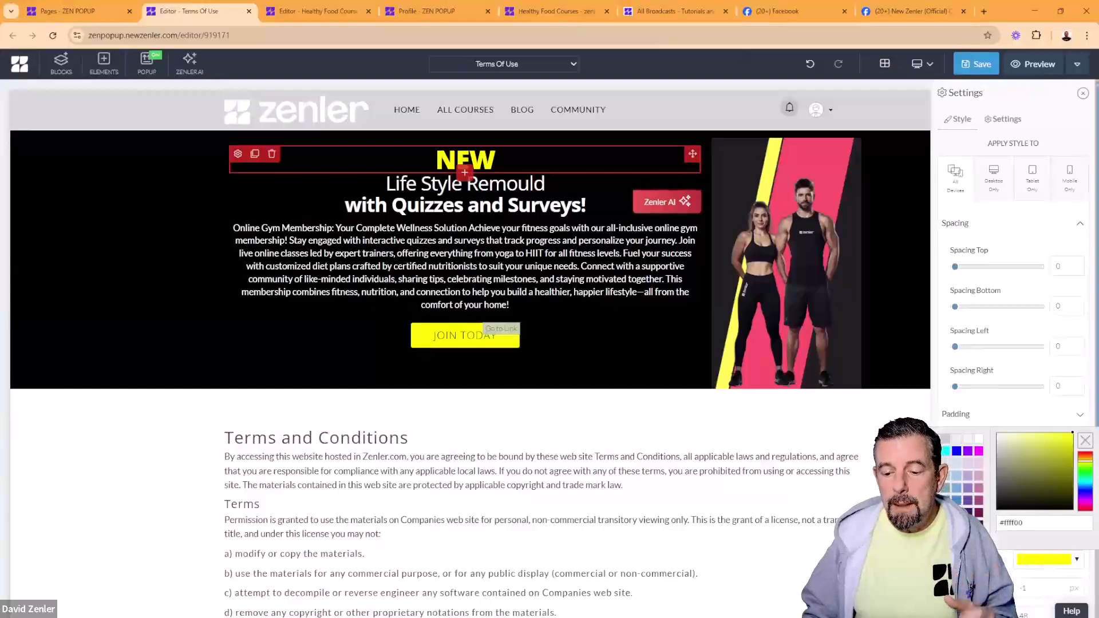
left_click_drag(1032, 526, 996, 530)
key("ctrl+c")
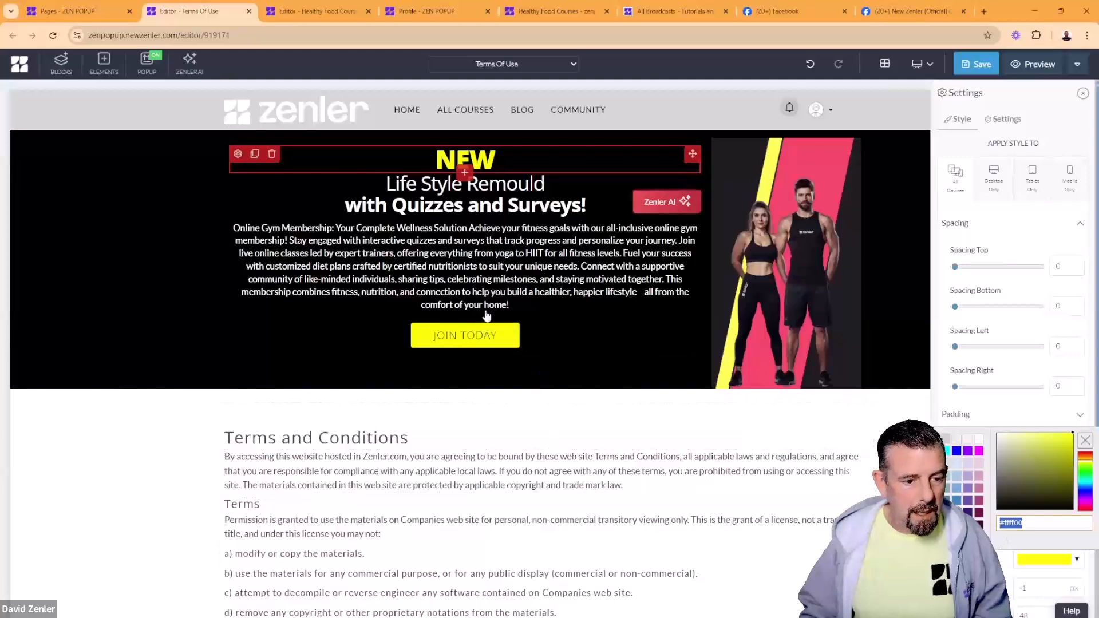
Step: Change the hero section background from black to near-black #1e1e1e, briefly trying #ffff00
left_click(465, 281)
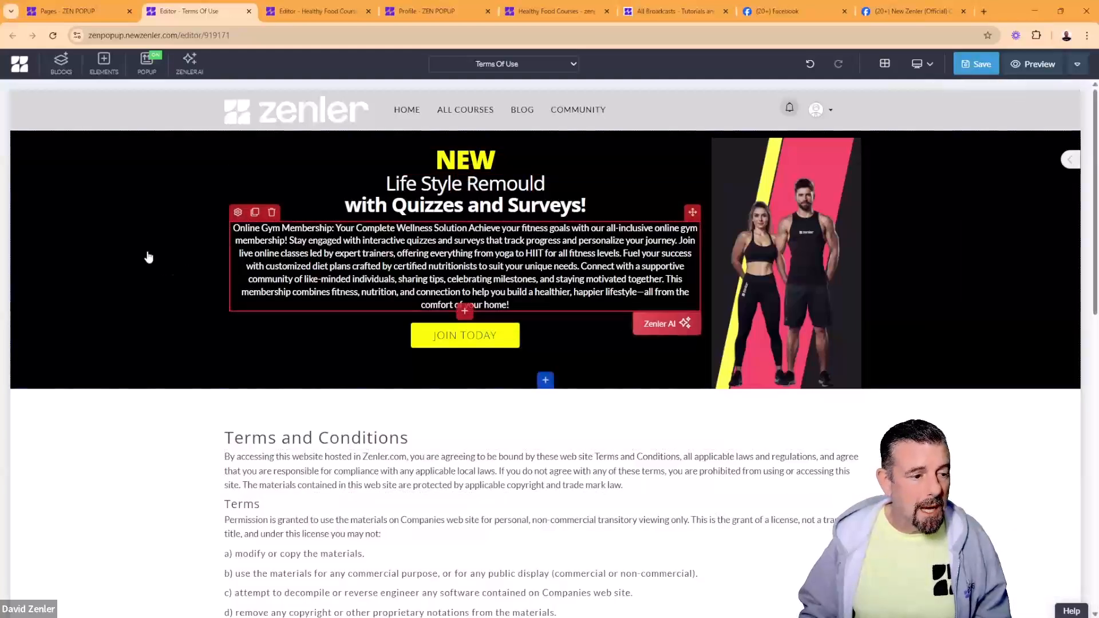
left_click(18, 139)
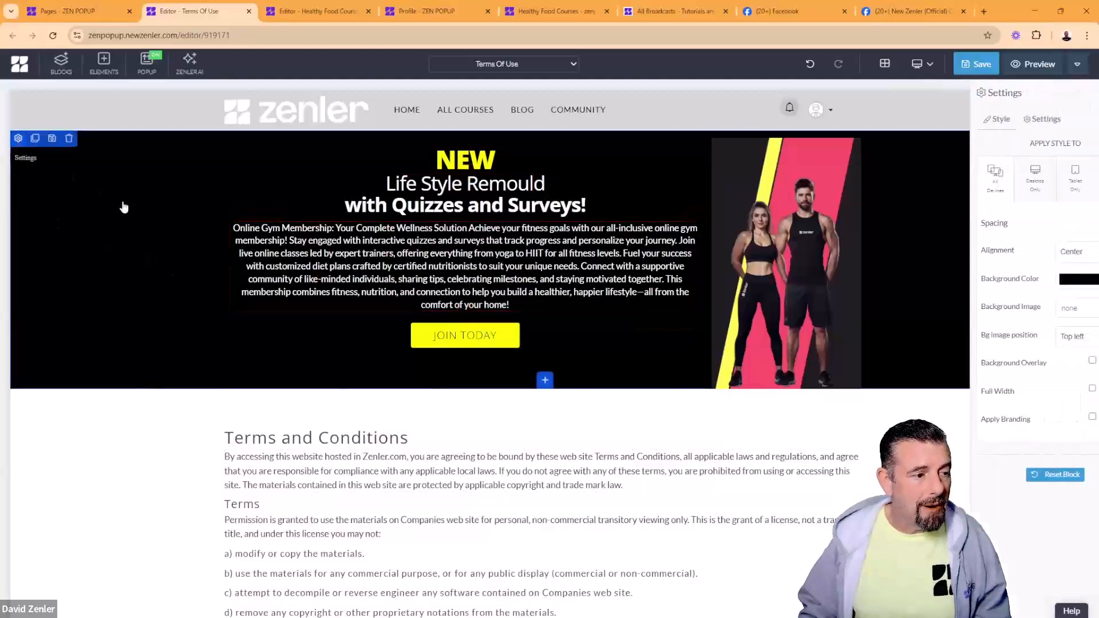
left_click(1061, 281)
double_click(1033, 387)
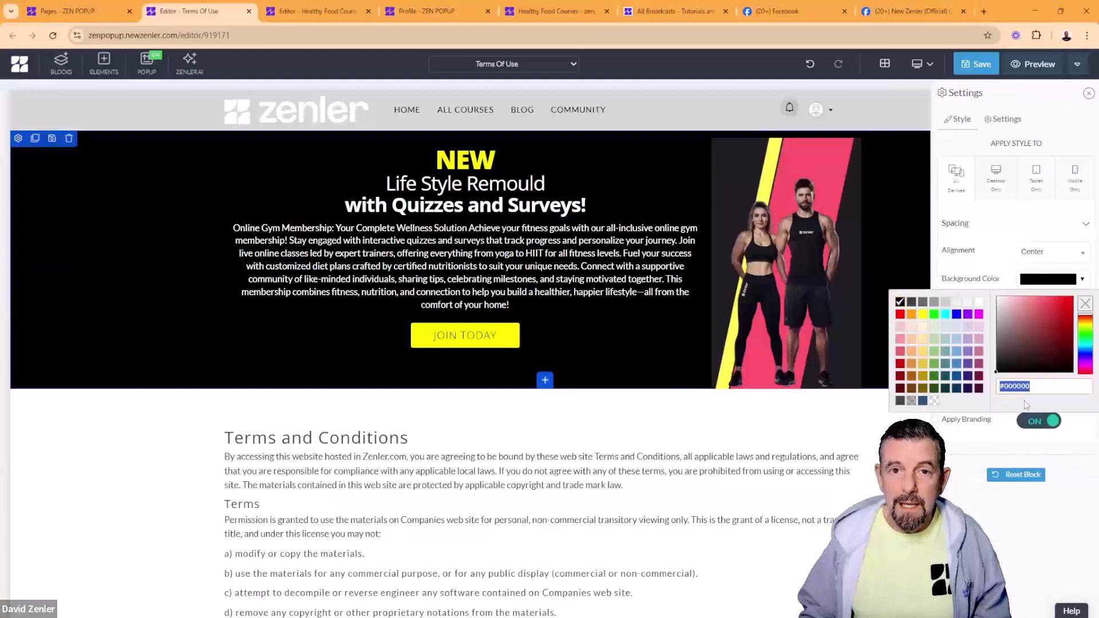
key("ctrl+v")
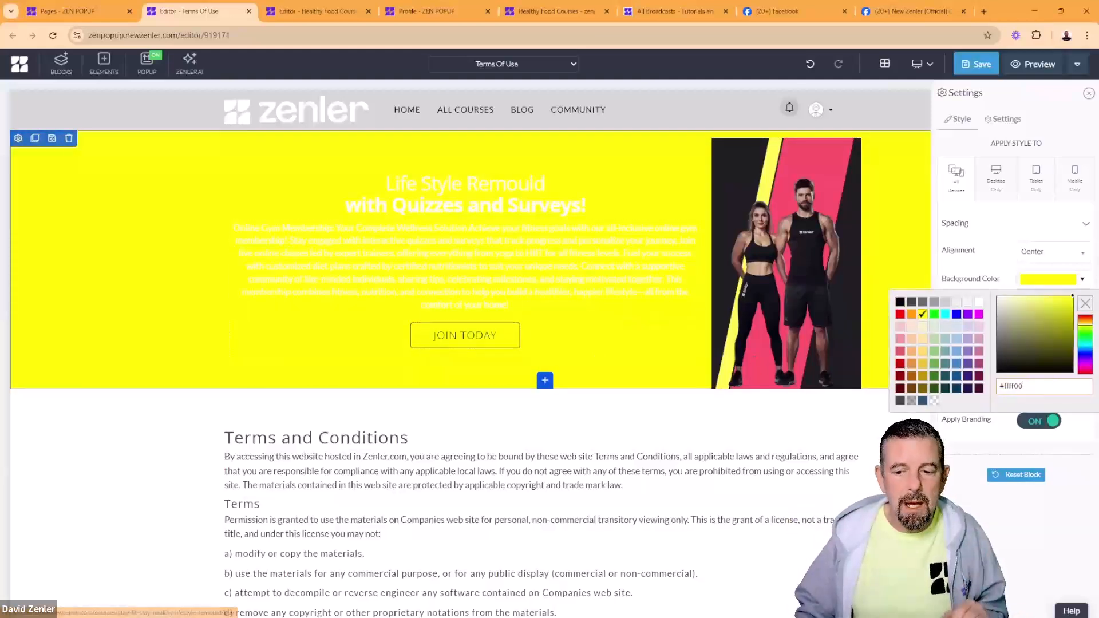
left_click_drag(1018, 335, 997, 369)
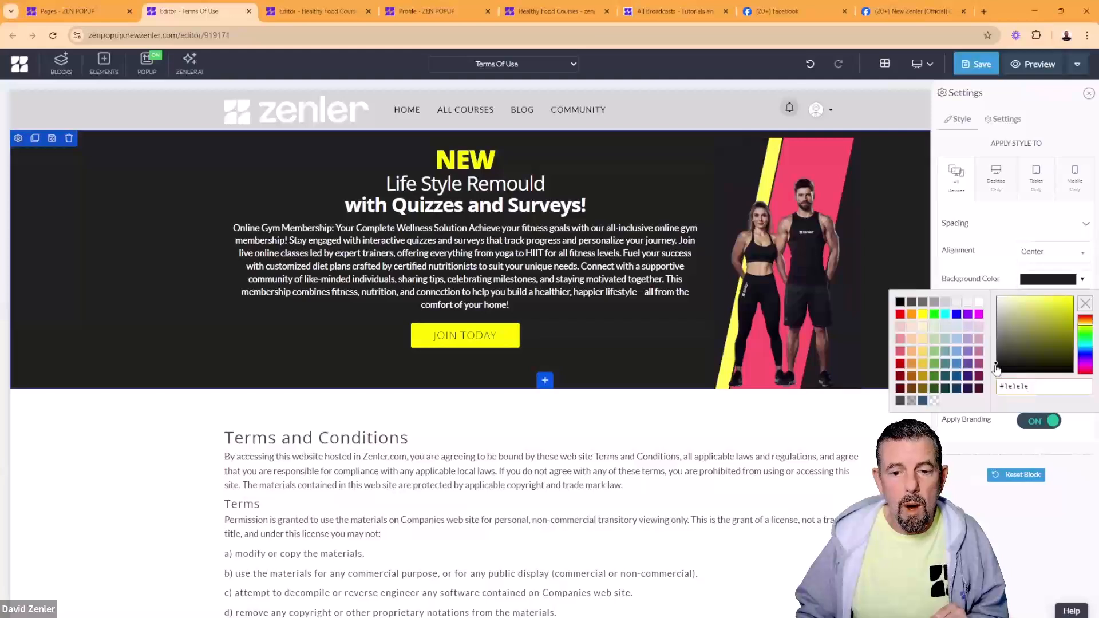
left_click(160, 280)
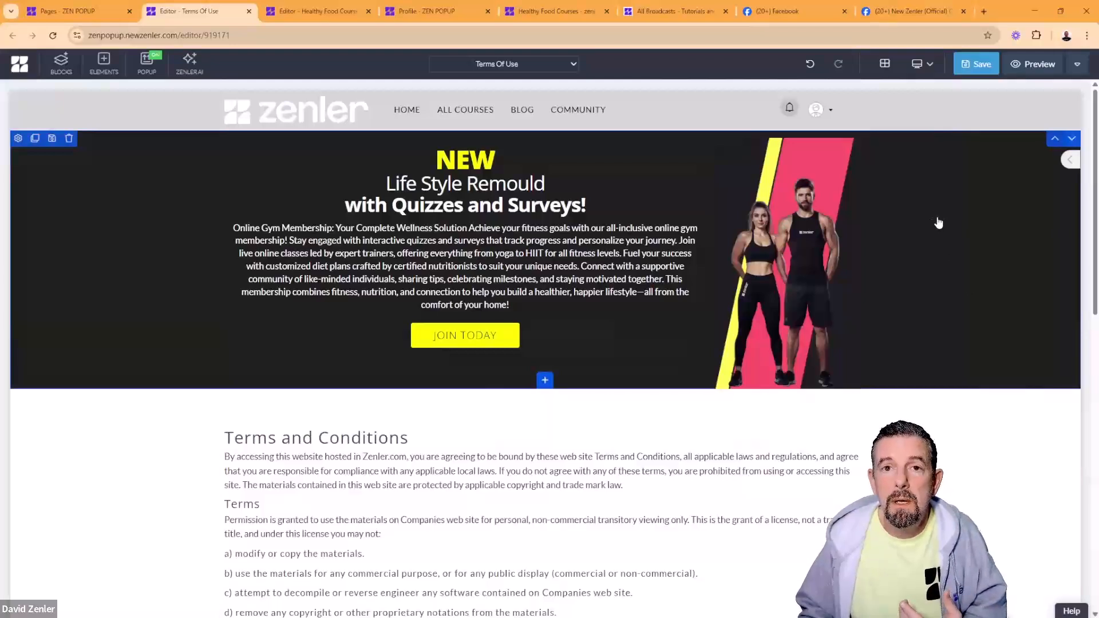
Step: Open the untitled photo design on Canva in a new tab
left_click(984, 11)
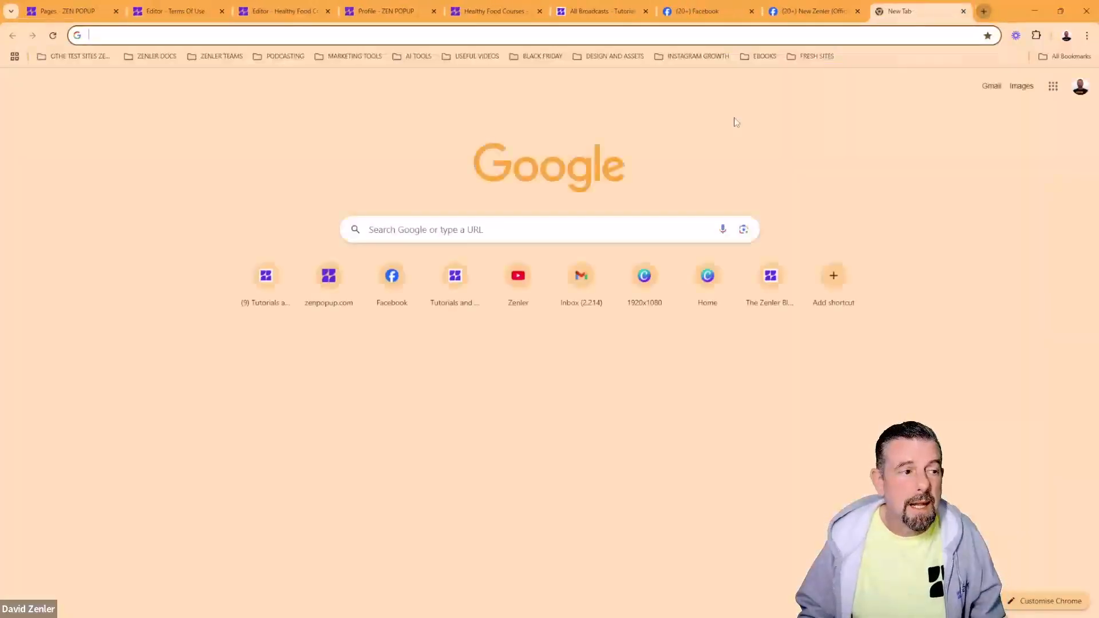
type("canva")
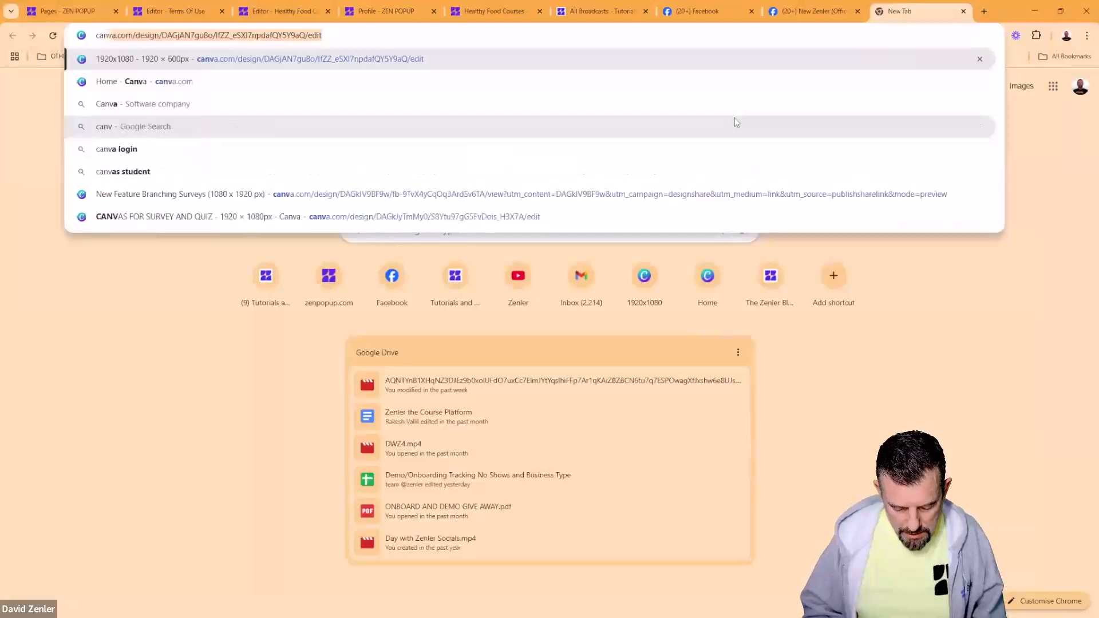
left_click(179, 89)
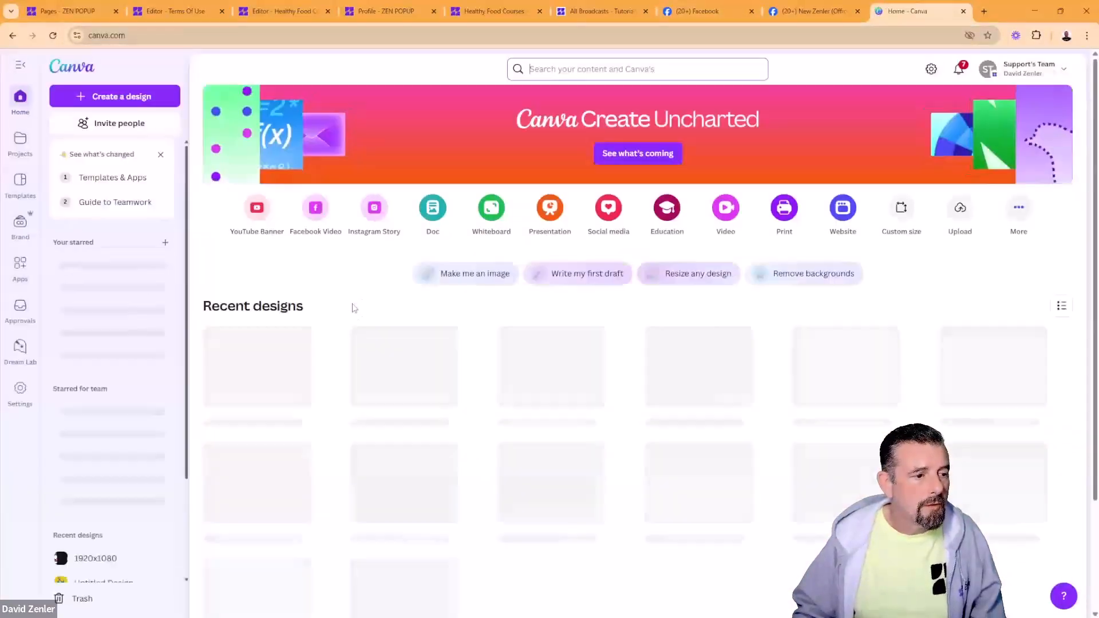
left_click(415, 377)
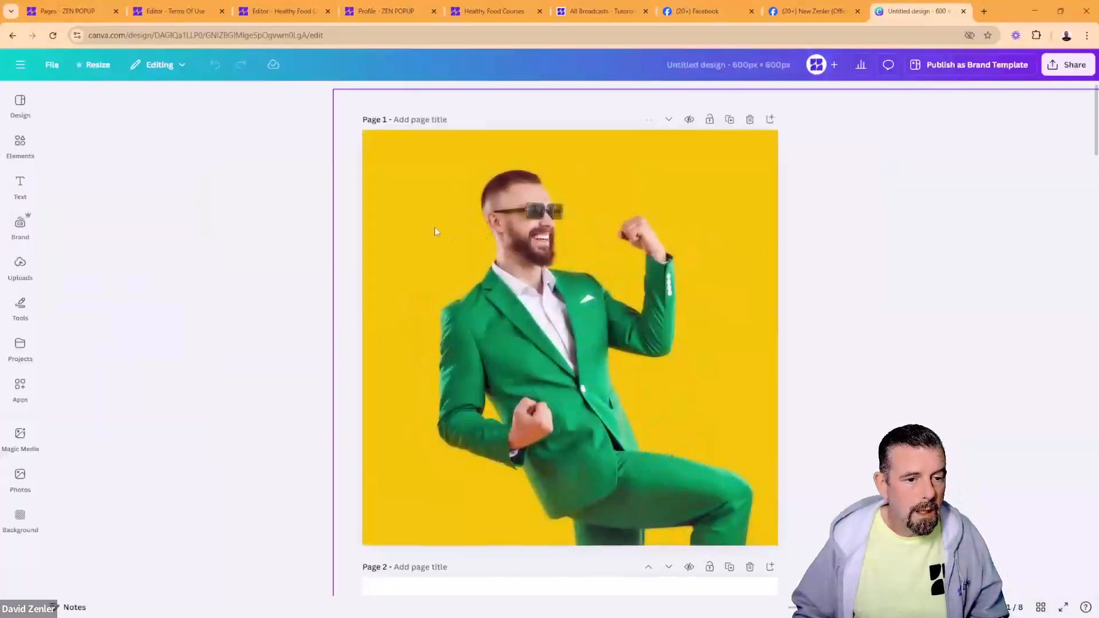
Step: Remove the photo's yellow background and move the man to the right
left_click(455, 215)
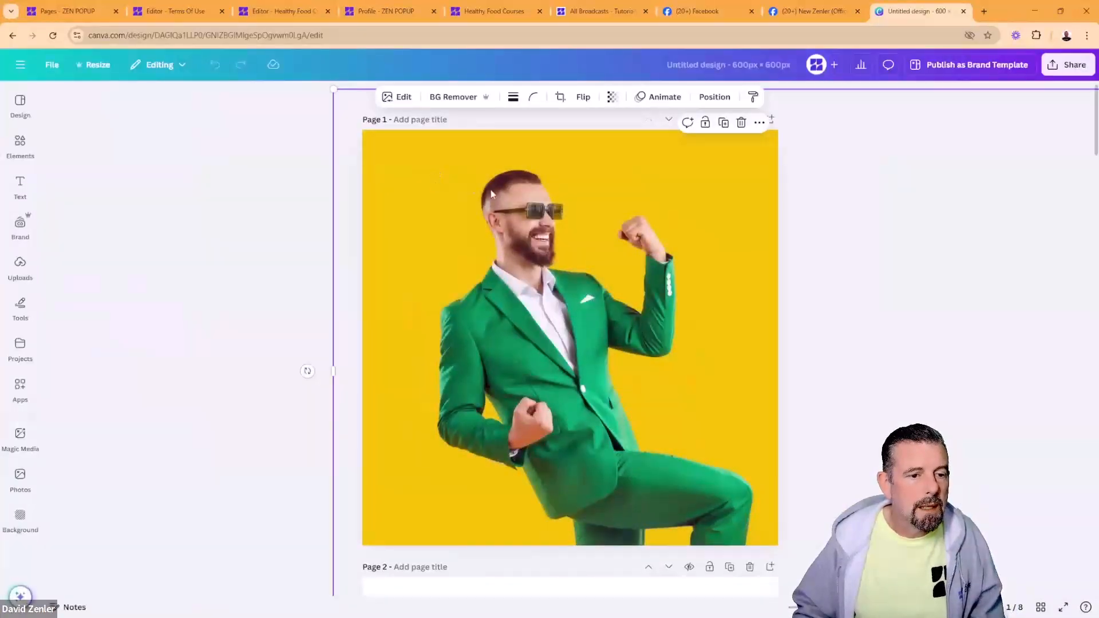
left_click(453, 96)
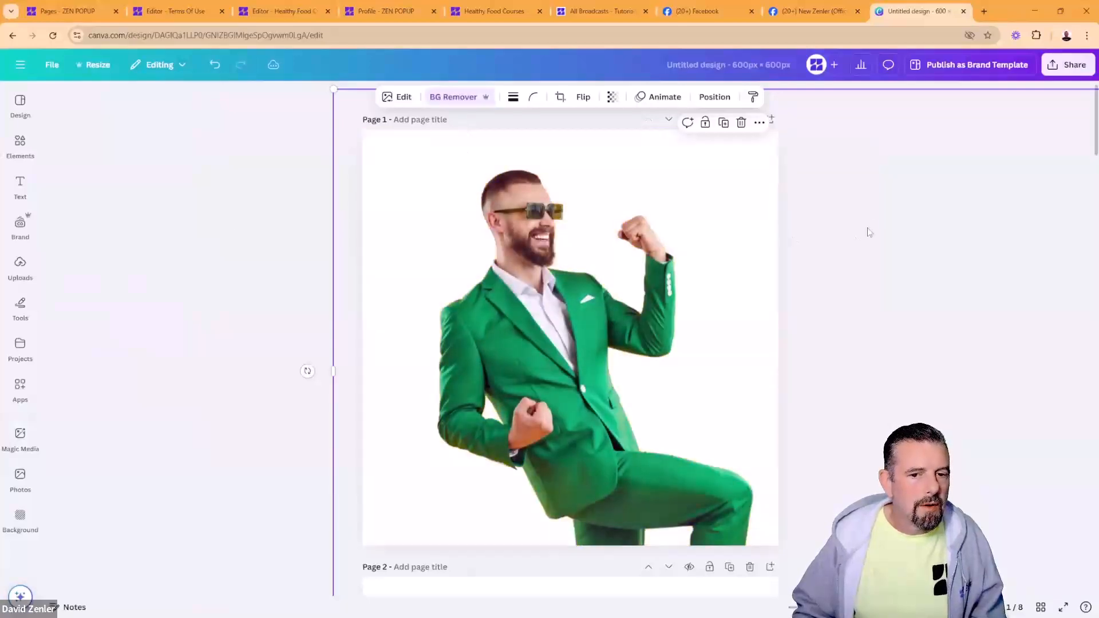
left_click(869, 229)
left_click_drag(597, 196, 729, 205)
Step: Colour the Canva page dark red #700C0C and copy its hex code
left_click(434, 195)
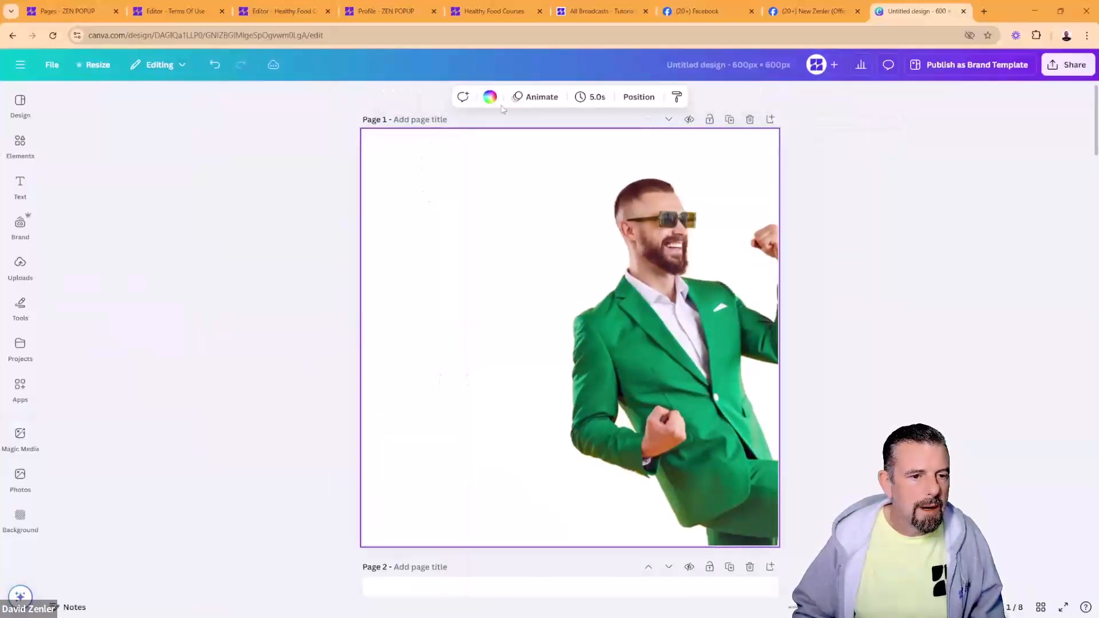
left_click(489, 97)
left_click(62, 186)
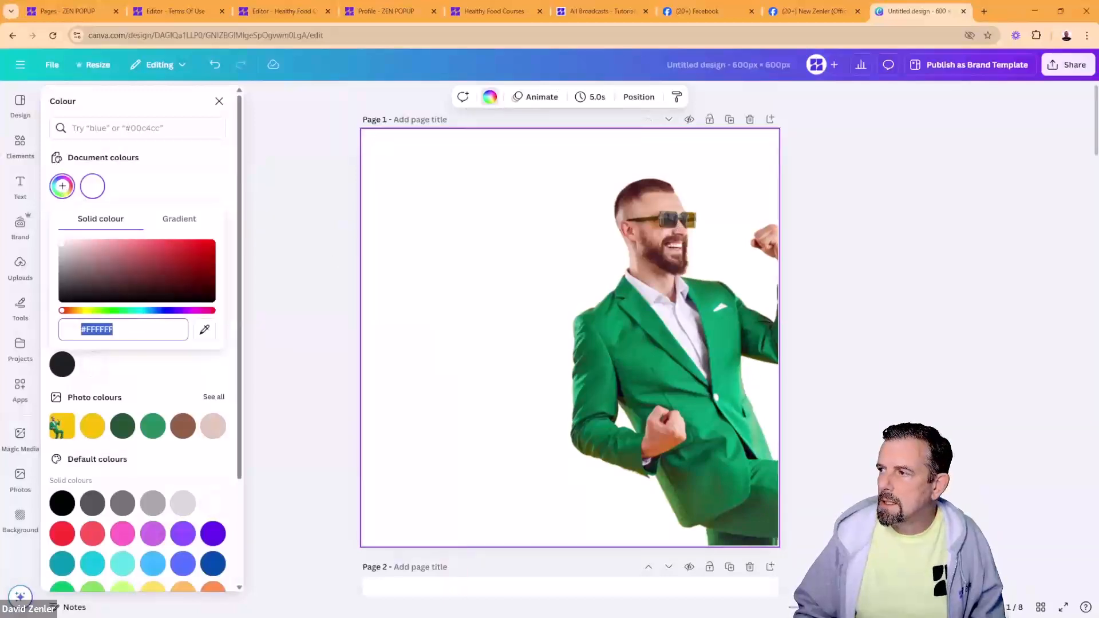
left_click_drag(132, 279, 199, 276)
left_click(289, 266)
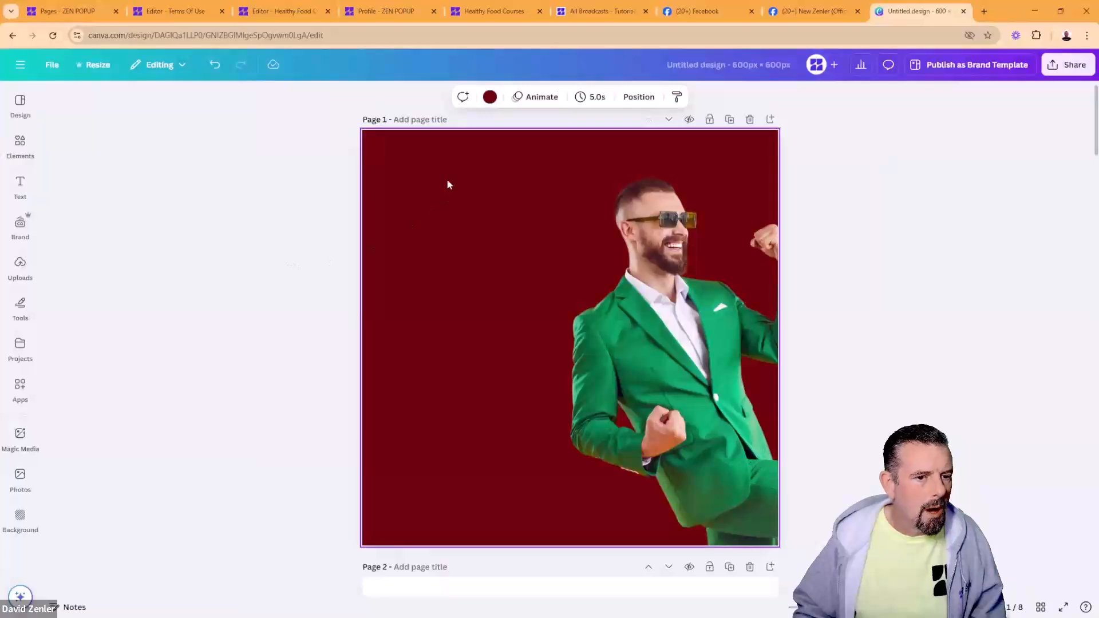
left_click(490, 97)
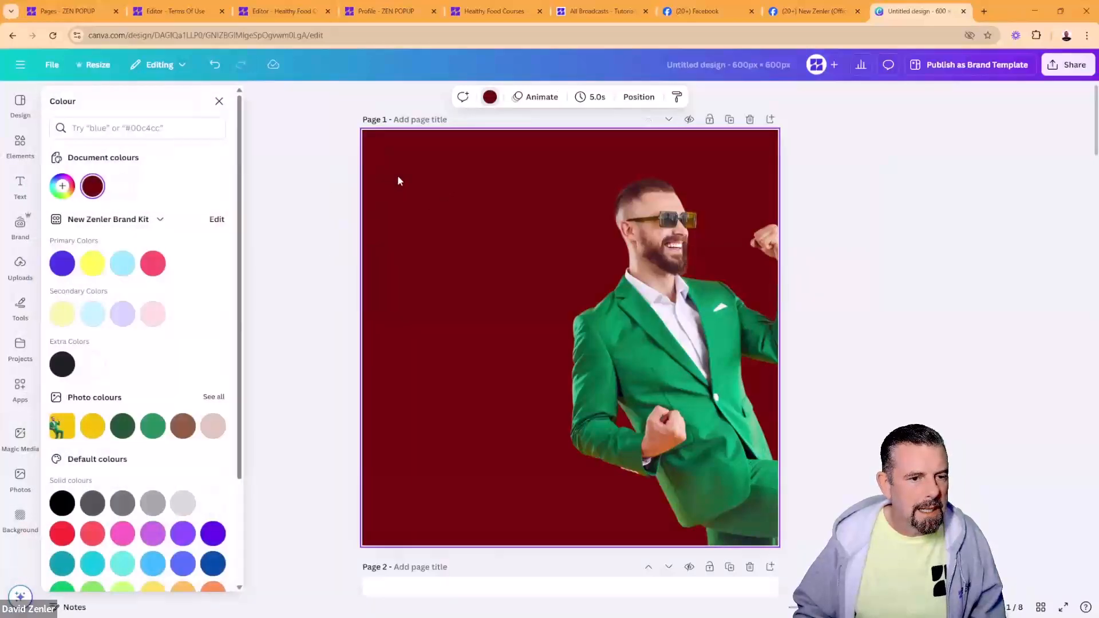
left_click(91, 186)
left_click_drag(119, 332, 81, 324)
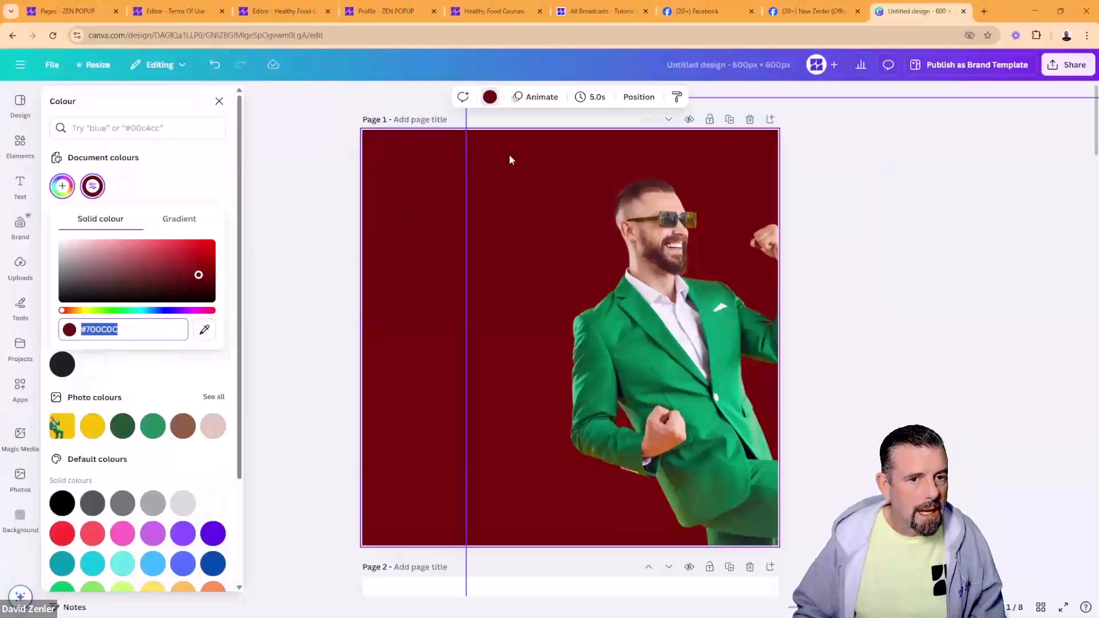
left_click(400, 256)
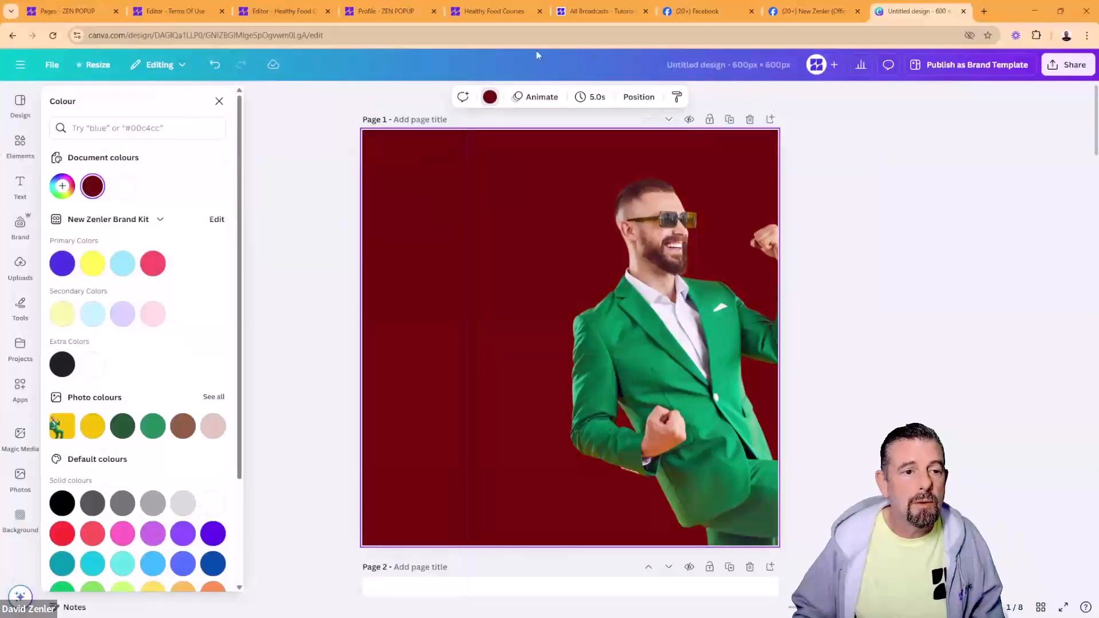
left_click(203, 12)
Step: Set the hero section background to dark red #700c0c
left_click(18, 138)
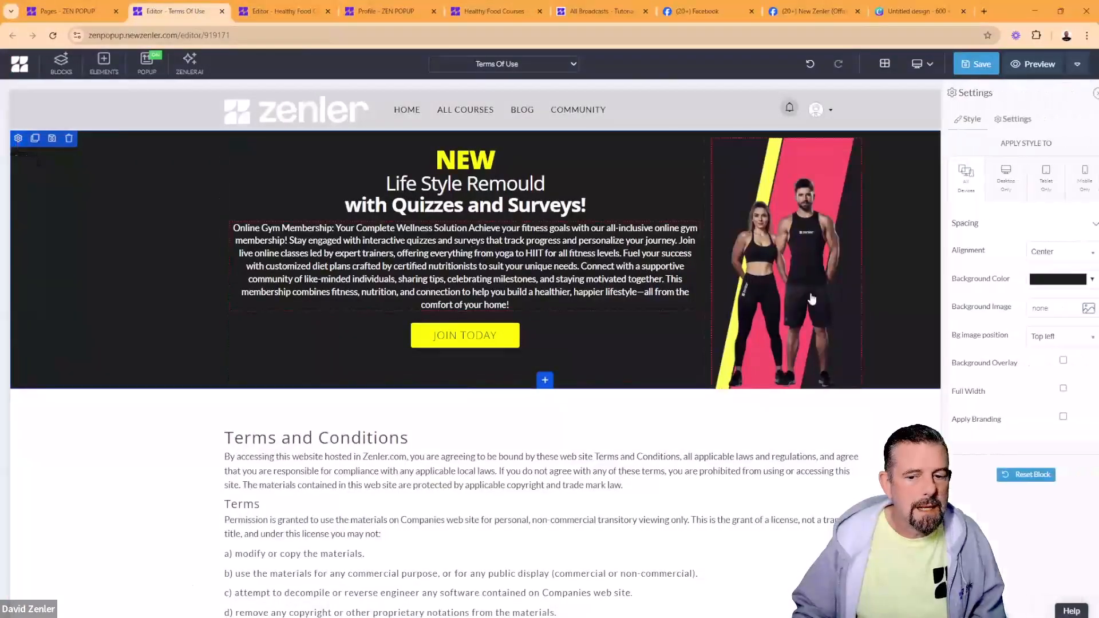
left_click(1029, 280)
left_click(1041, 390)
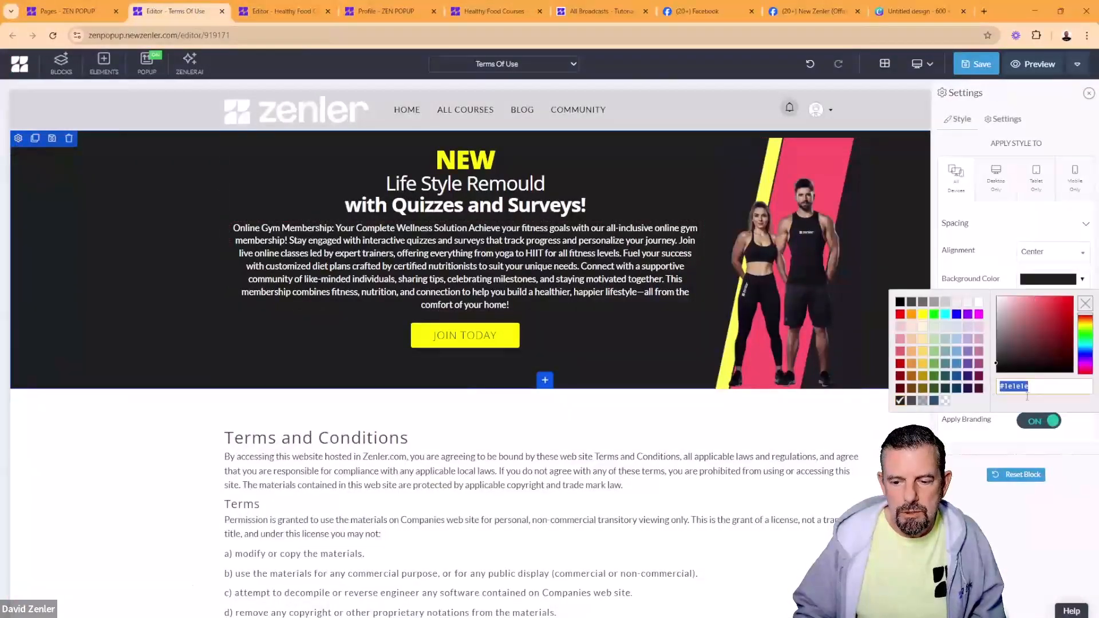
type("#700c0c")
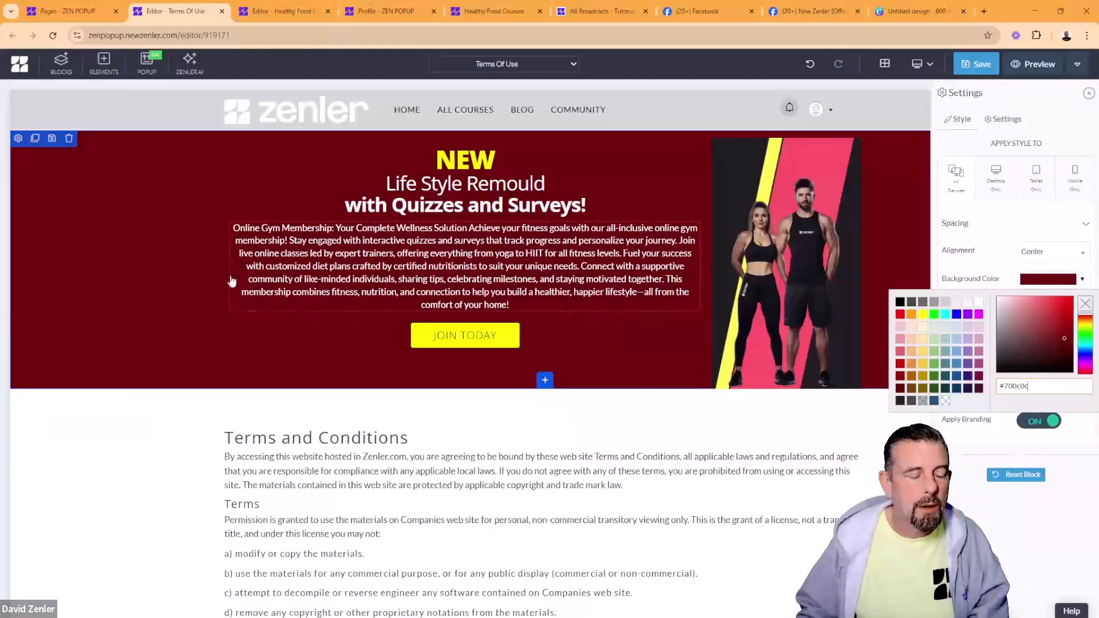
Step: Delete the hero section from the Terms of Use page
left_click(108, 234)
left_click(69, 141)
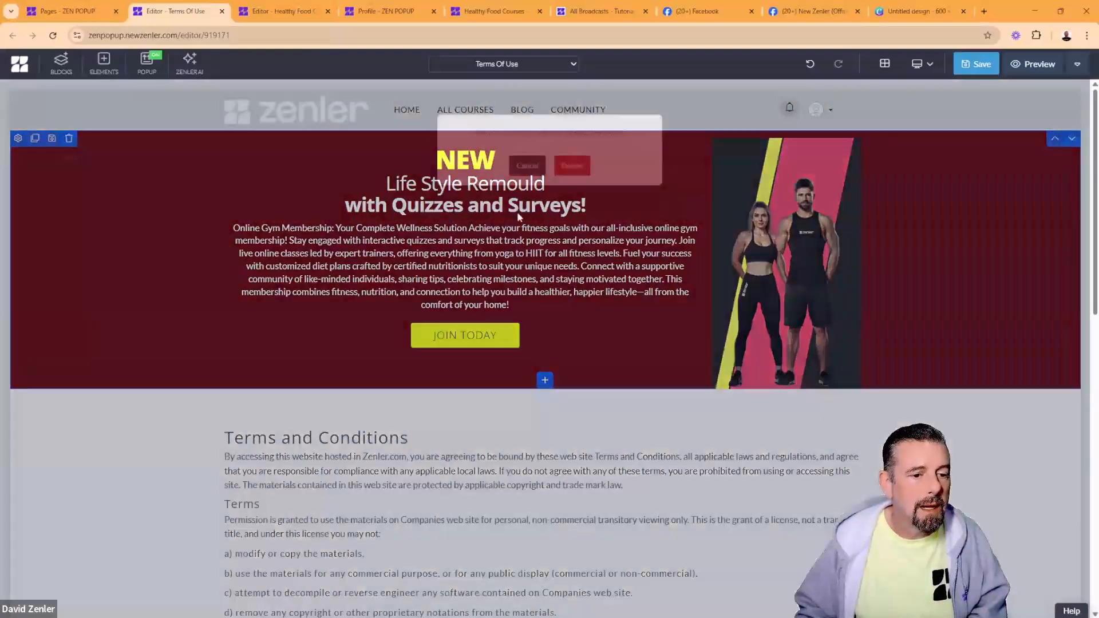
left_click(577, 181)
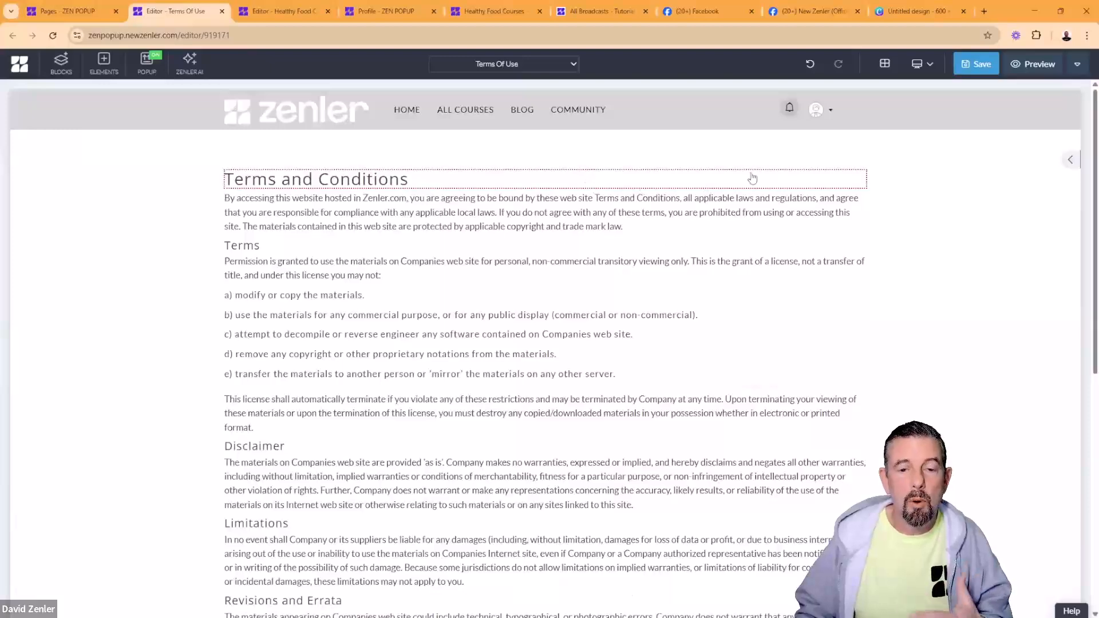
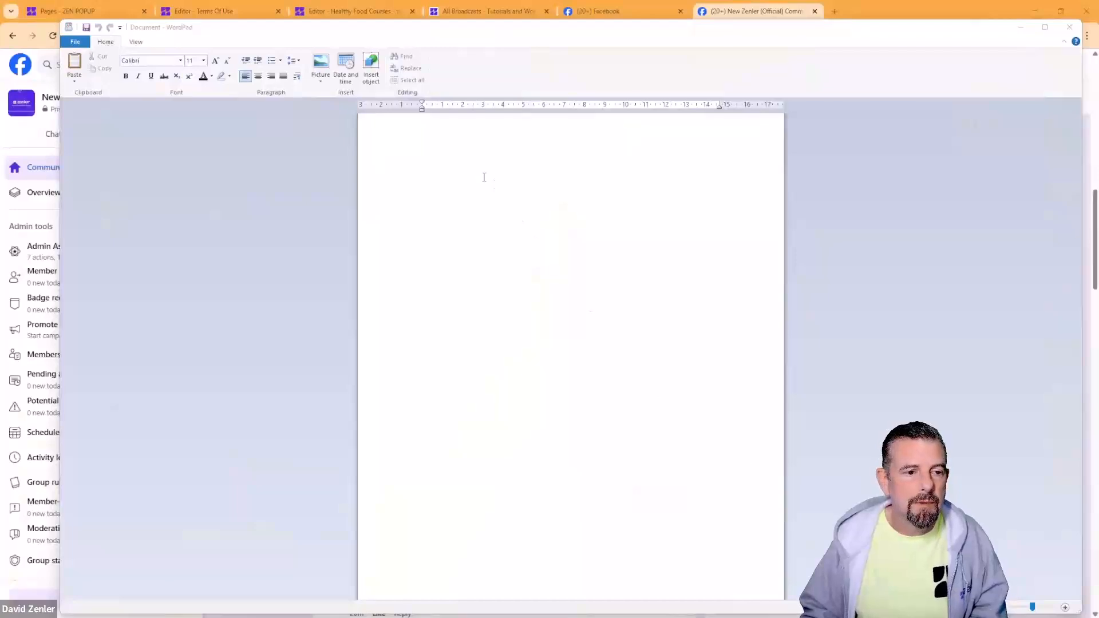
Step: Type 'Name: A Day wit Zenler May 2025' and 'Description: An event to learn all about course creation.....'
left_click(452, 140)
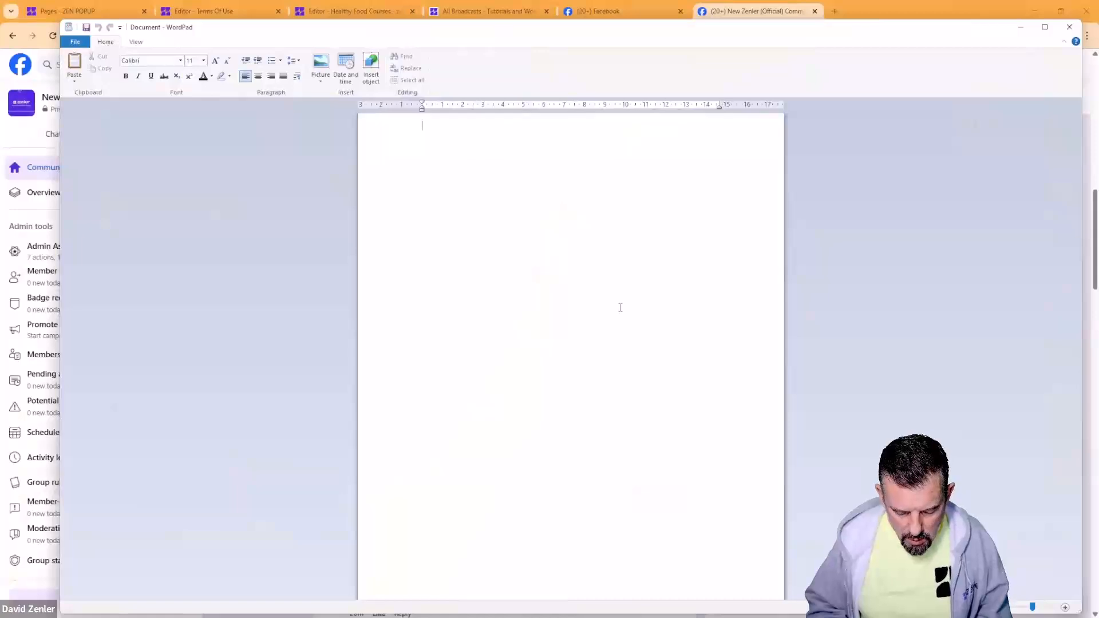
type("Name")
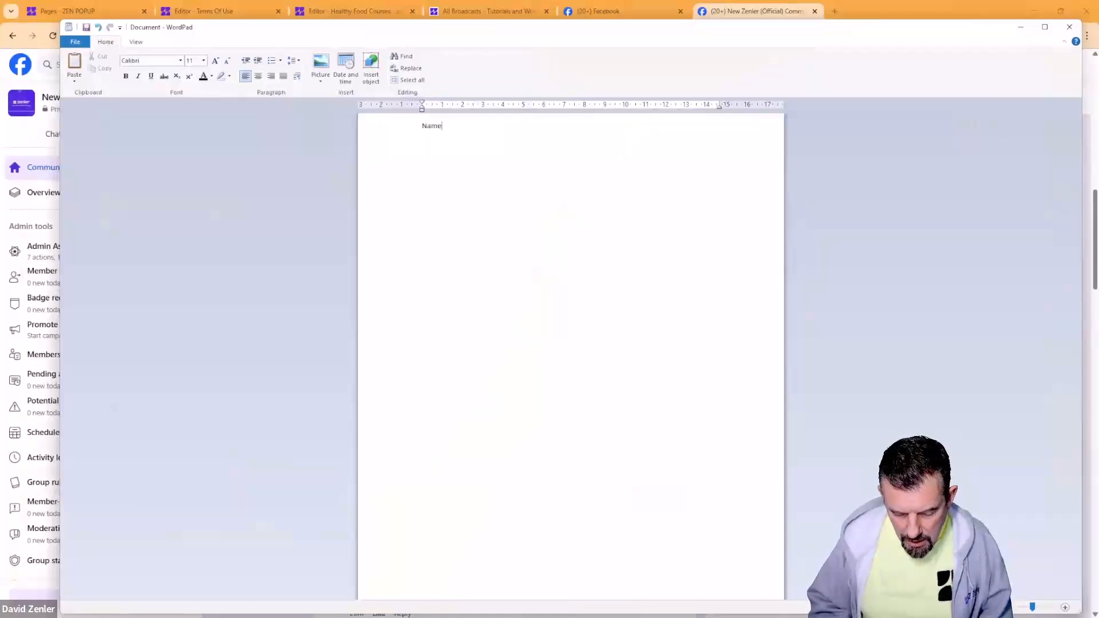
type(": A Day")
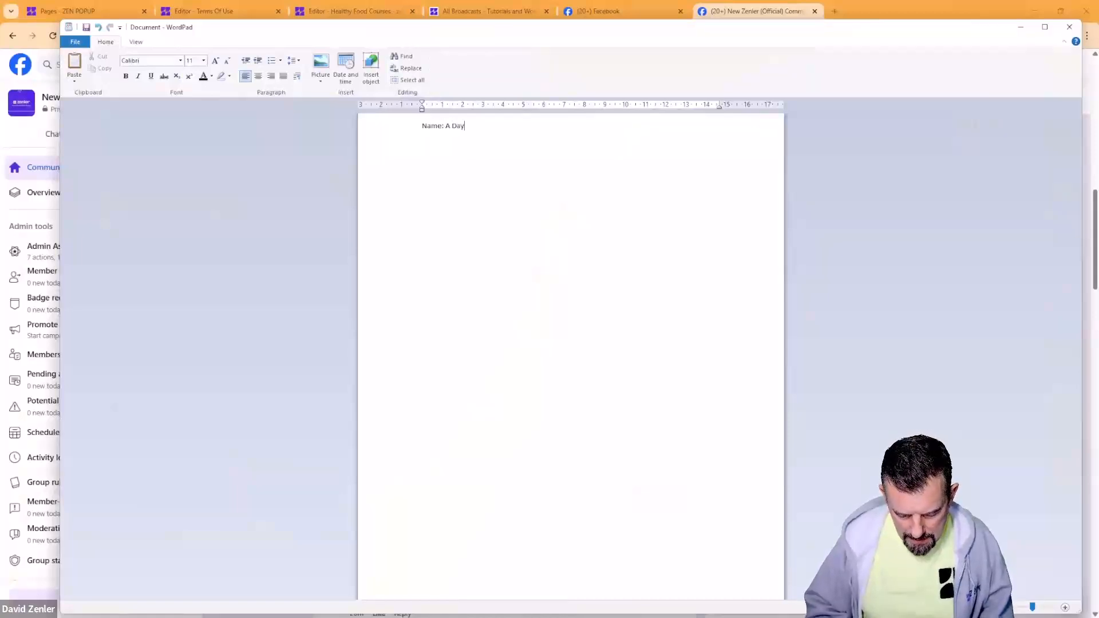
type(" wit Zenler")
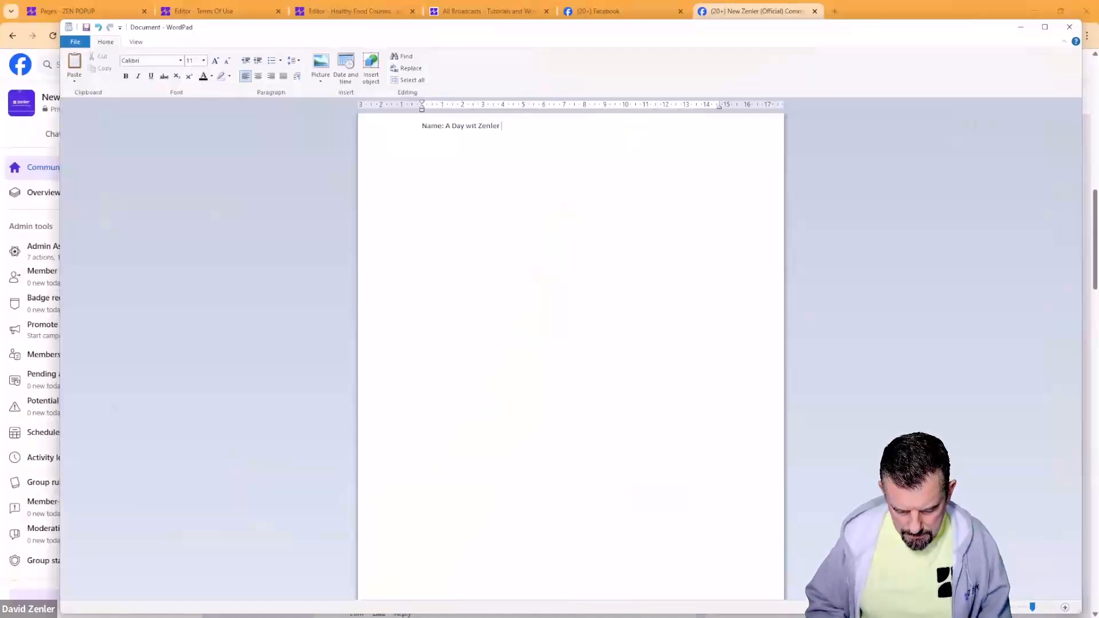
type(" May 20")
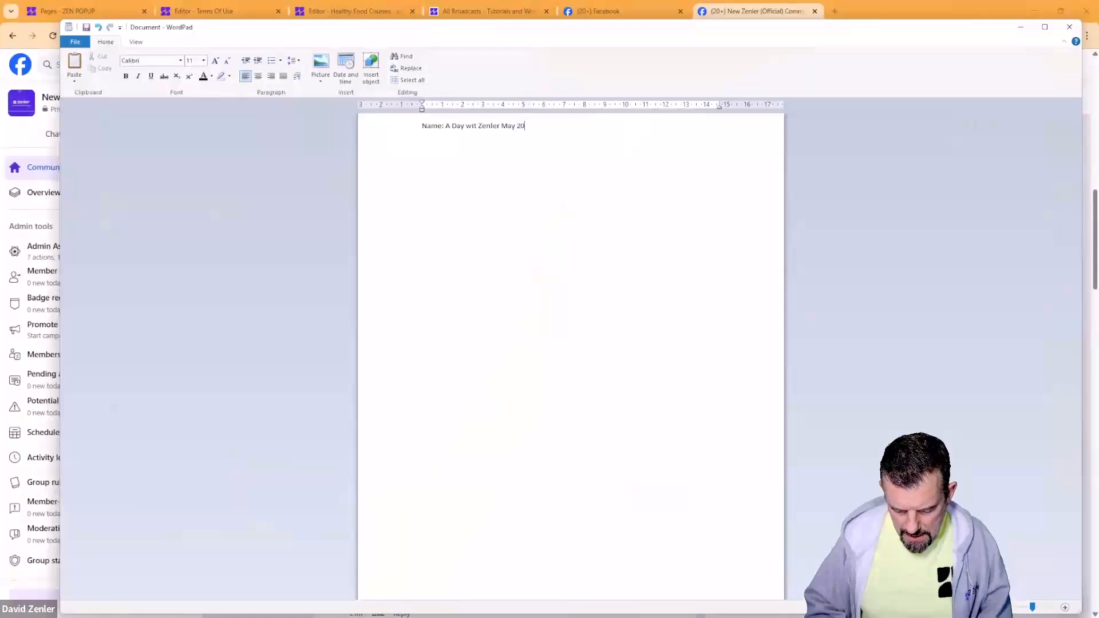
type("25")
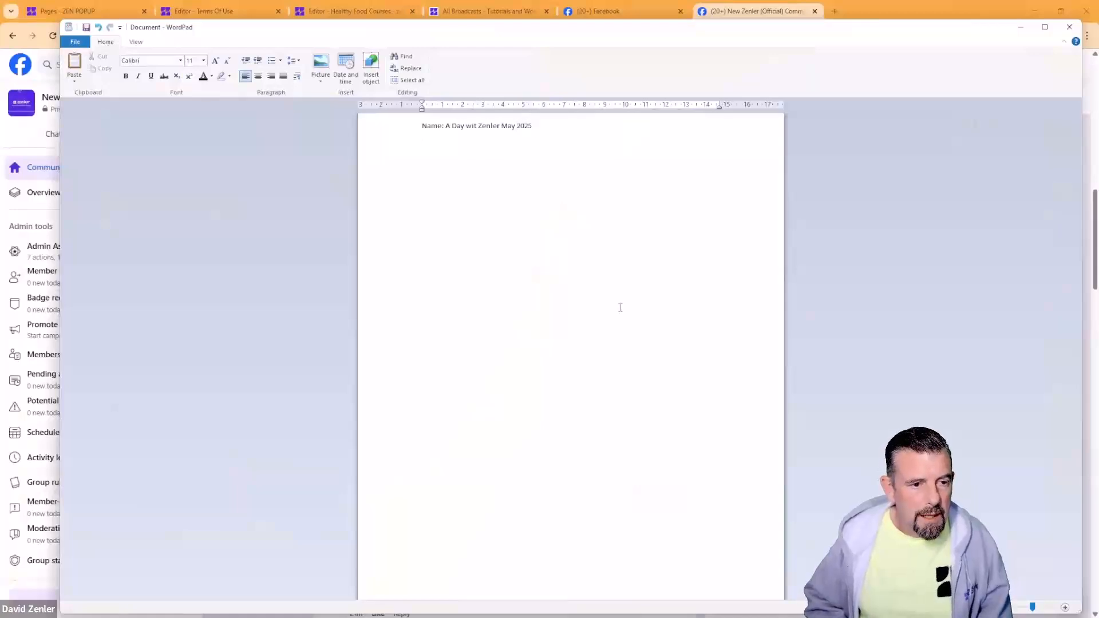
key("Return")
type("Descri")
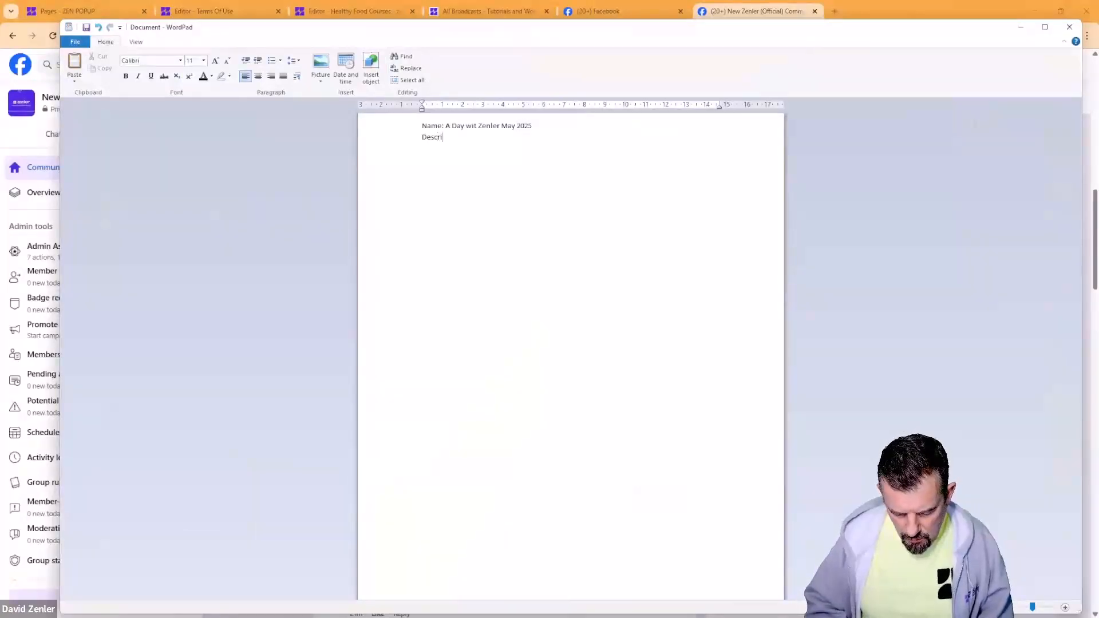
type("ption")
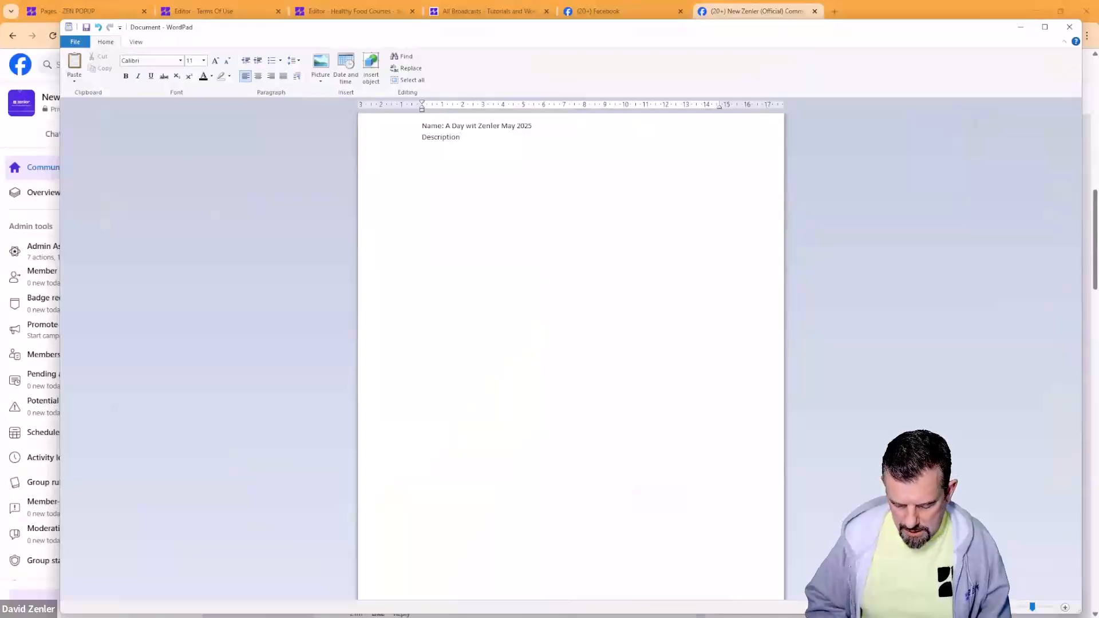
type(": An ec")
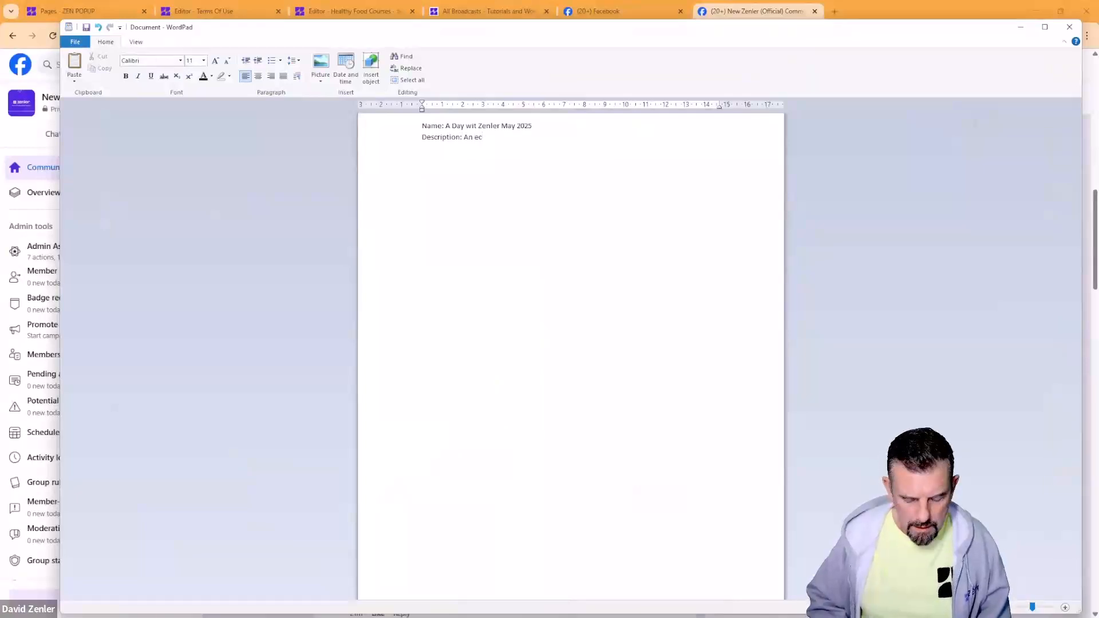
key("BackSpace")
type("vent")
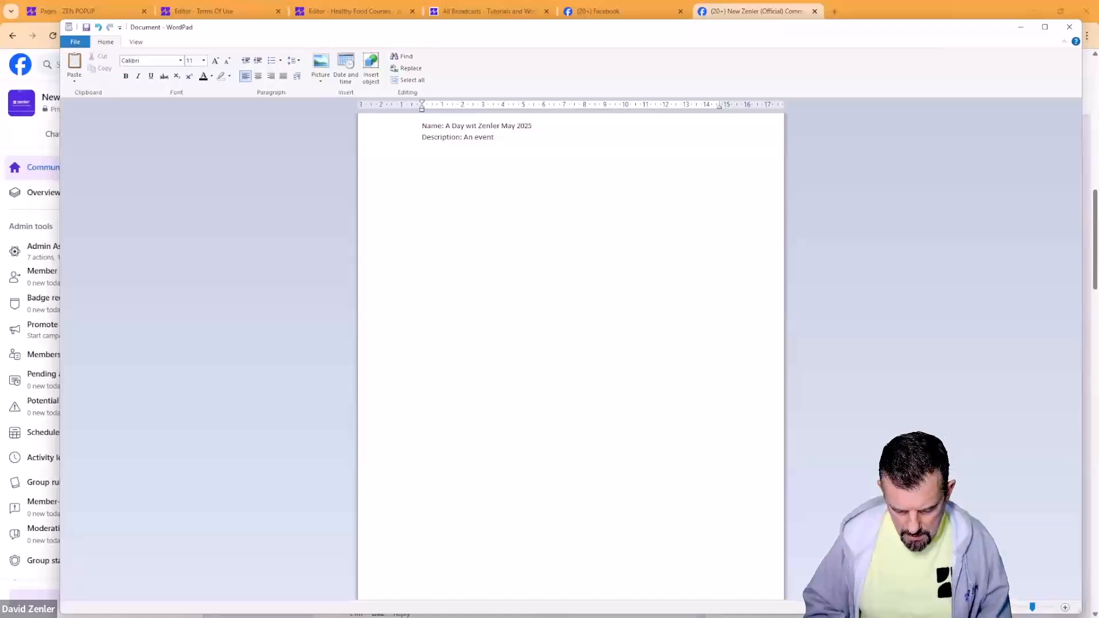
type(" to le")
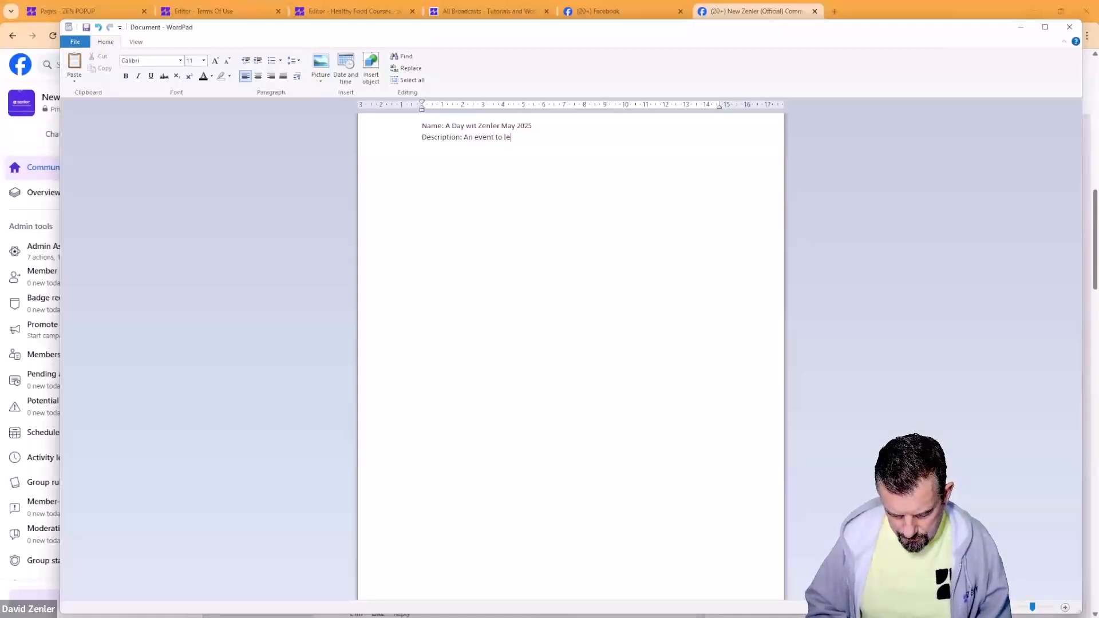
type("arn all ab")
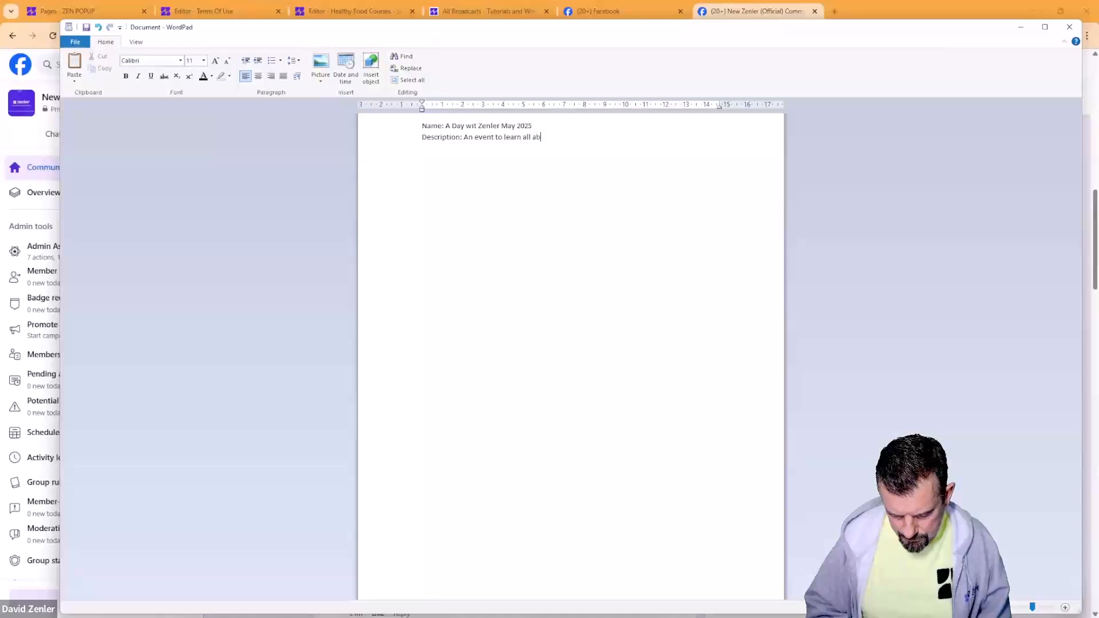
type("out course creation")
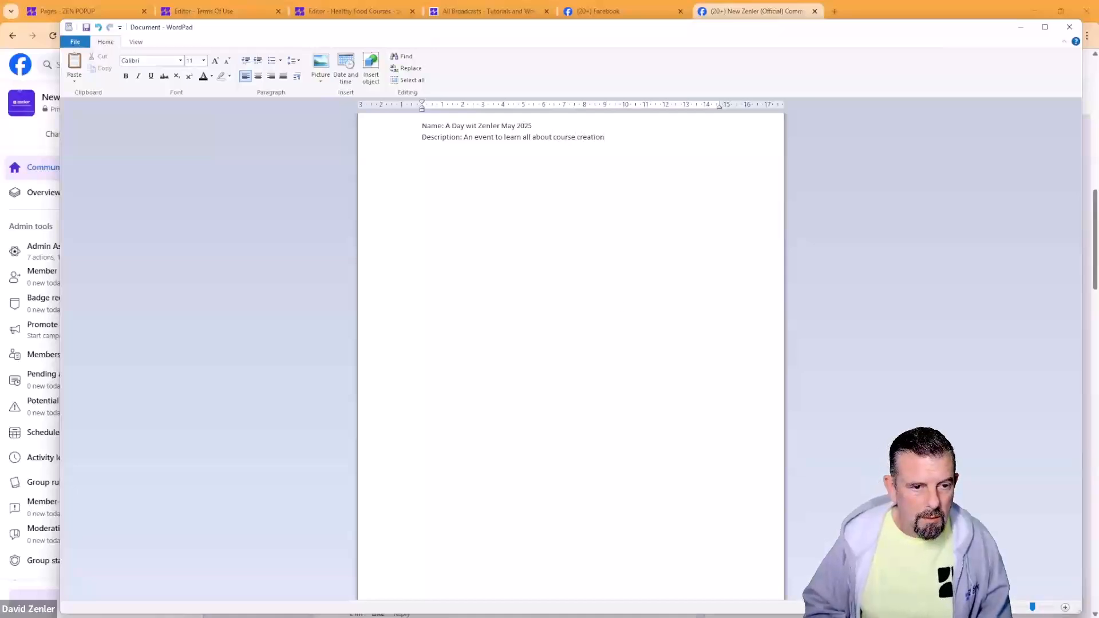
type("...")
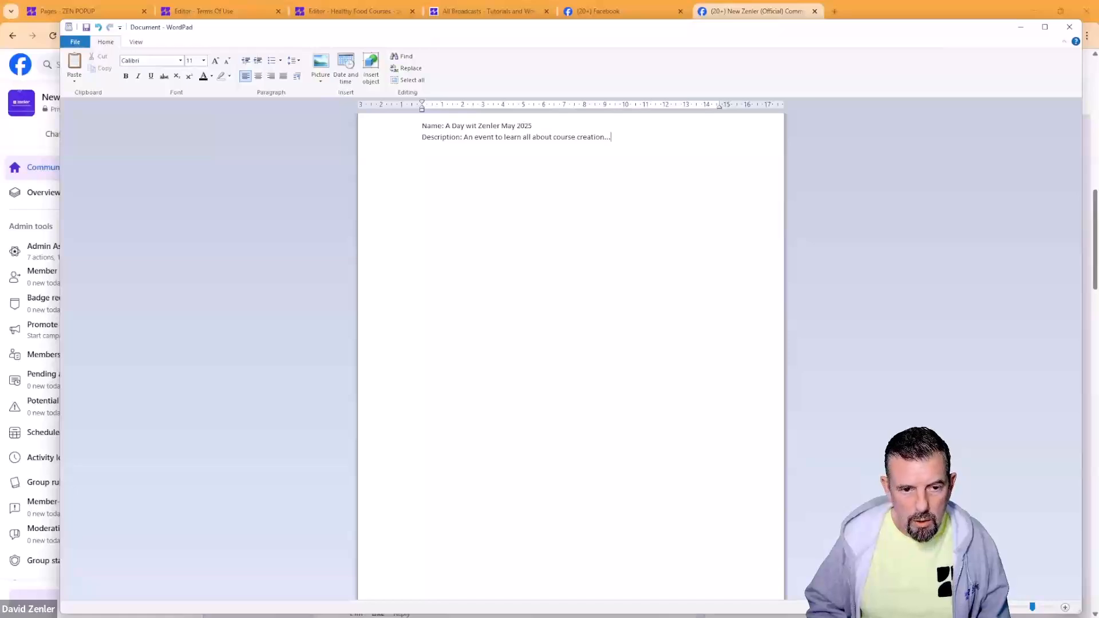
type("..")
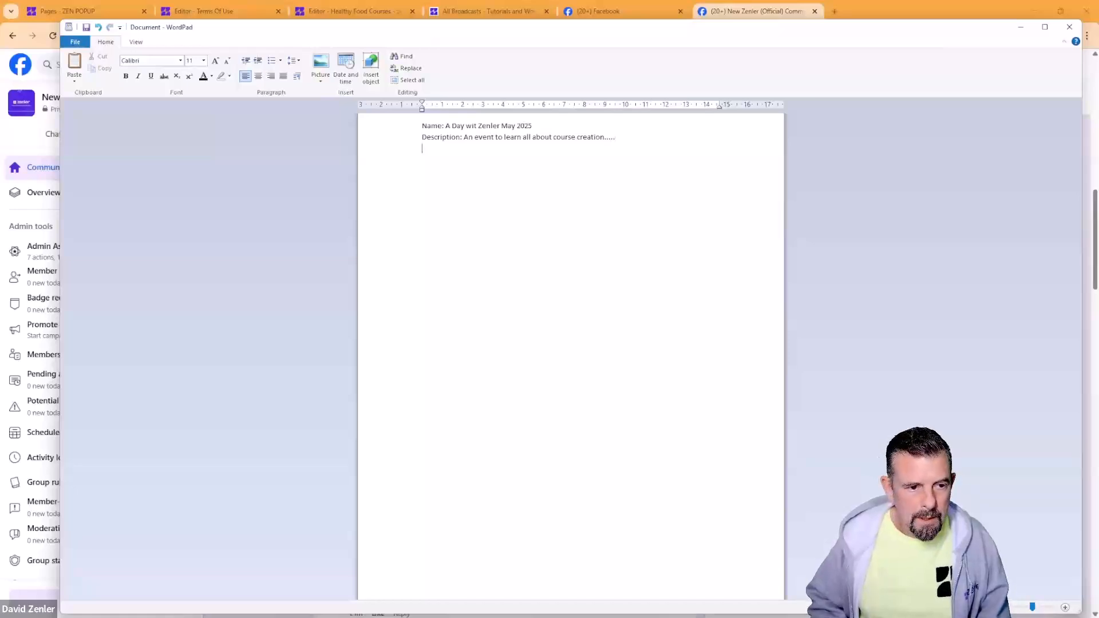
Step: Add a 'Date: 30thMay 2025' line and a 'Titmings:' heading below the description
key("Return")
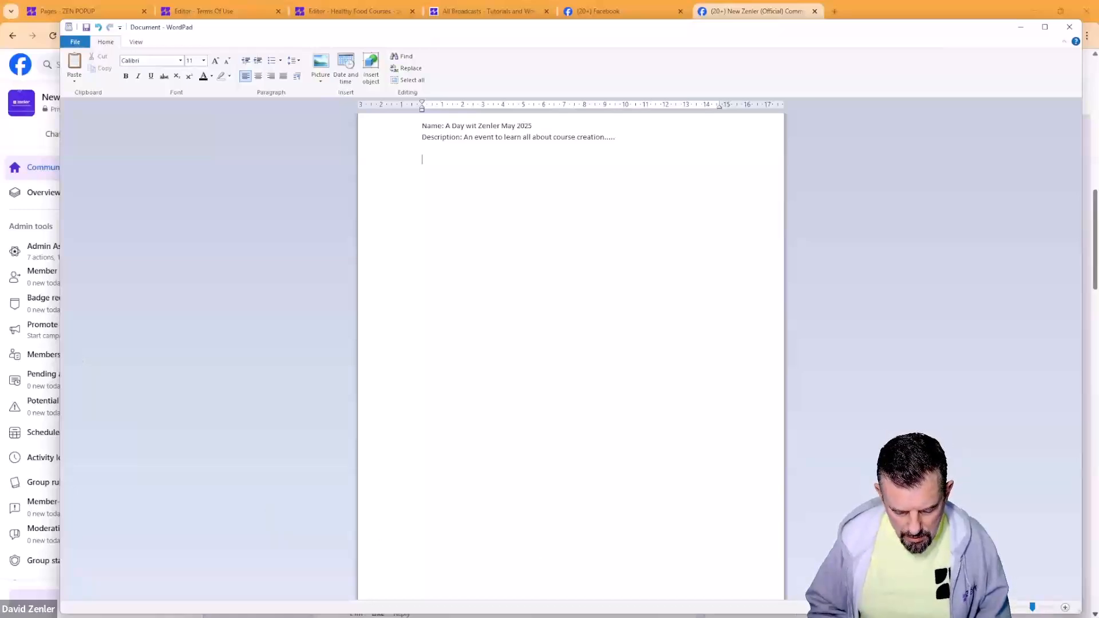
type("25M")
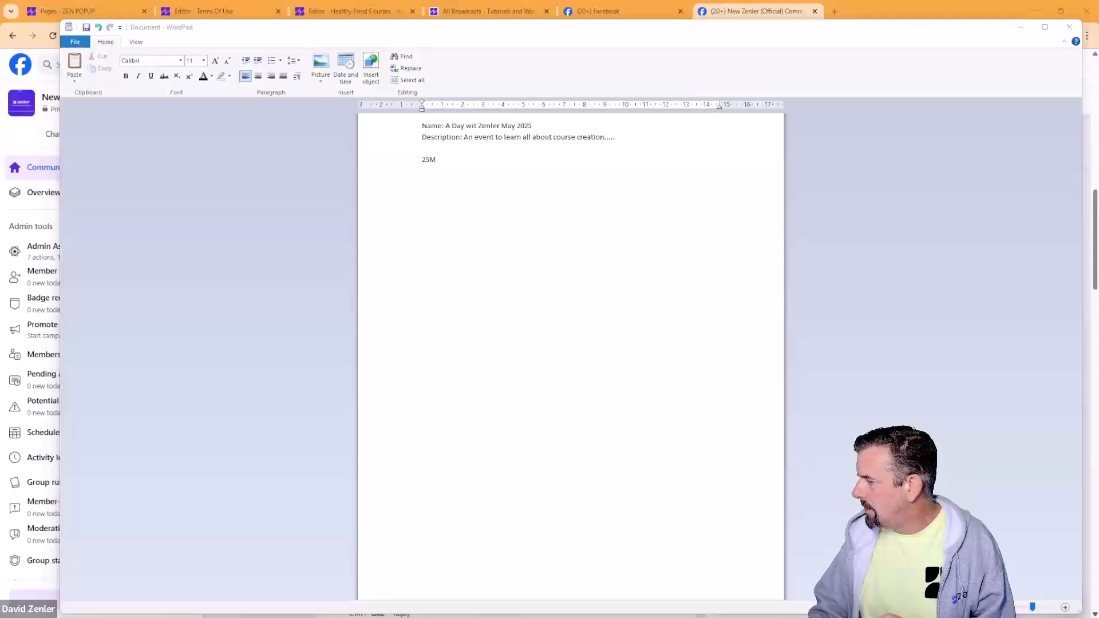
double_click(425, 160)
type("30")
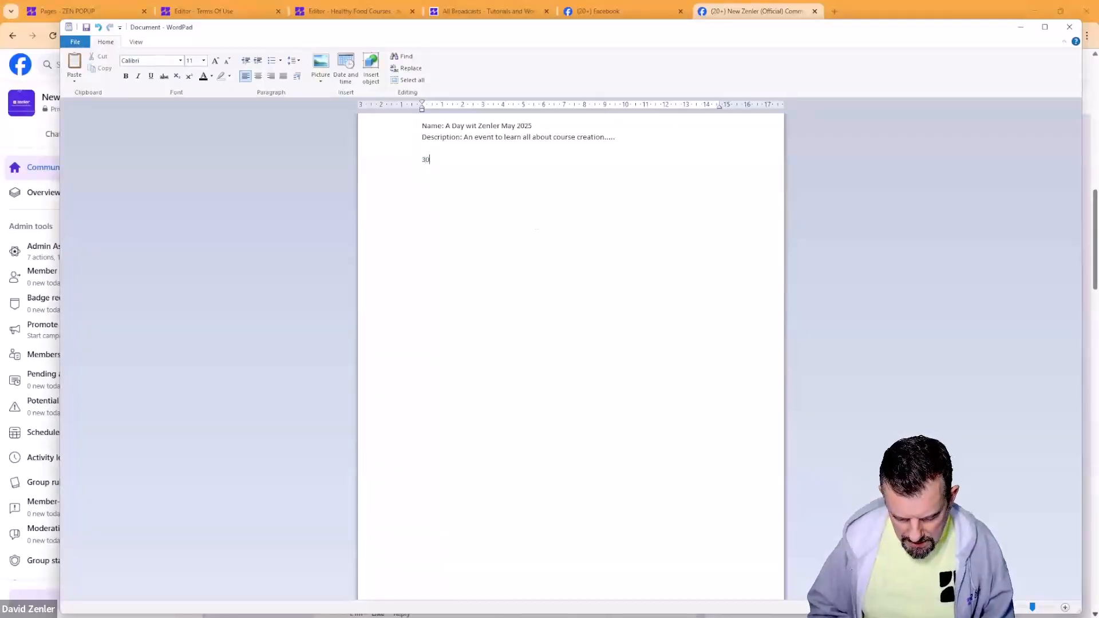
type("th")
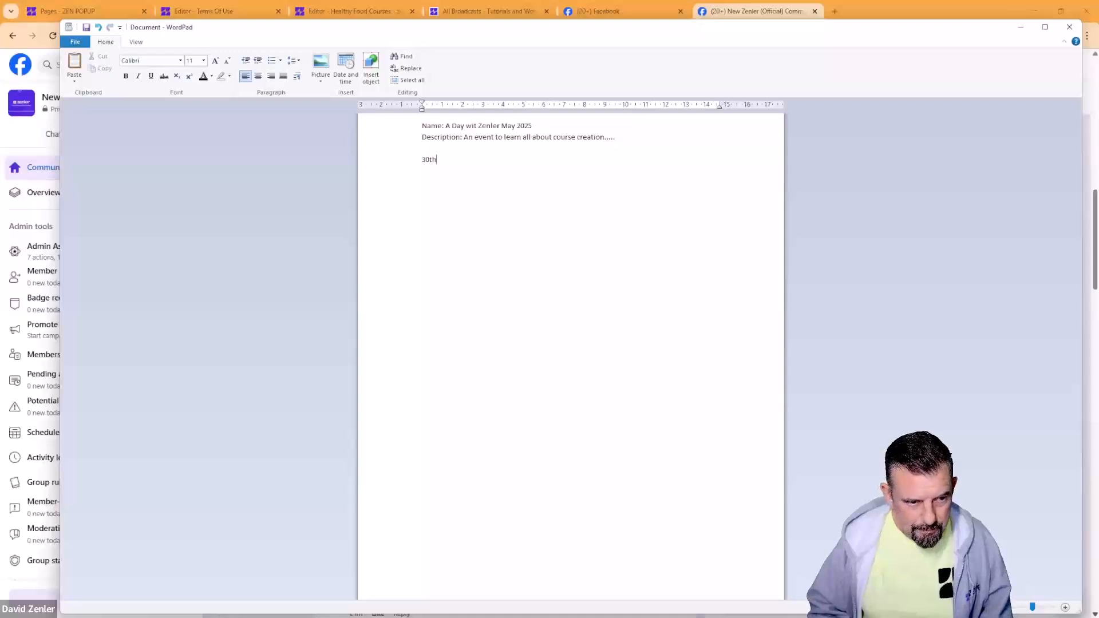
type("May 2025")
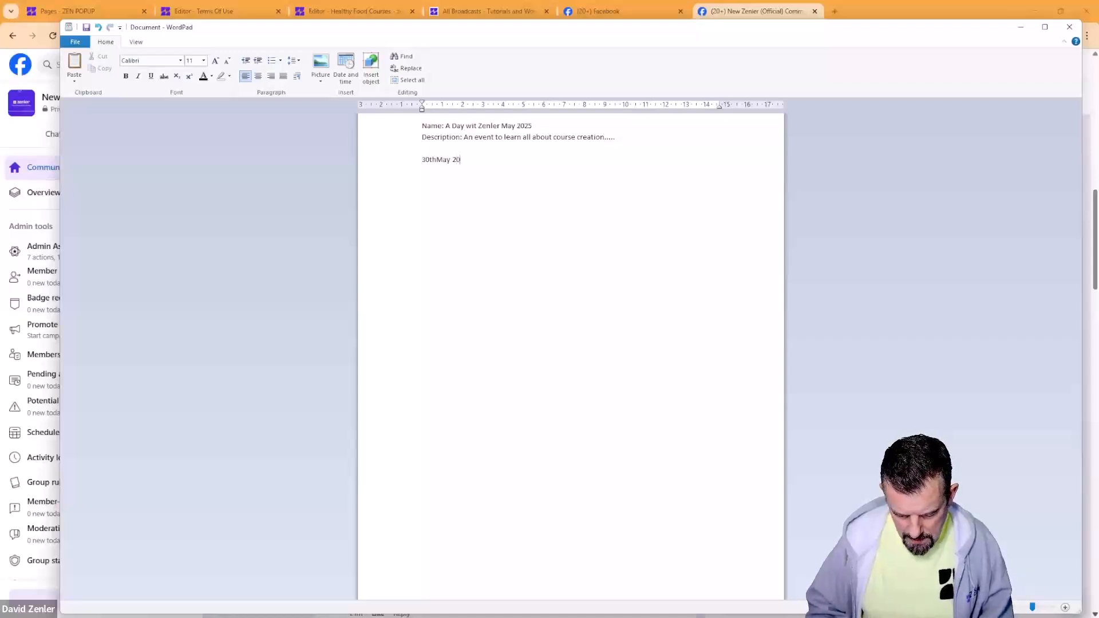
left_click(422, 160)
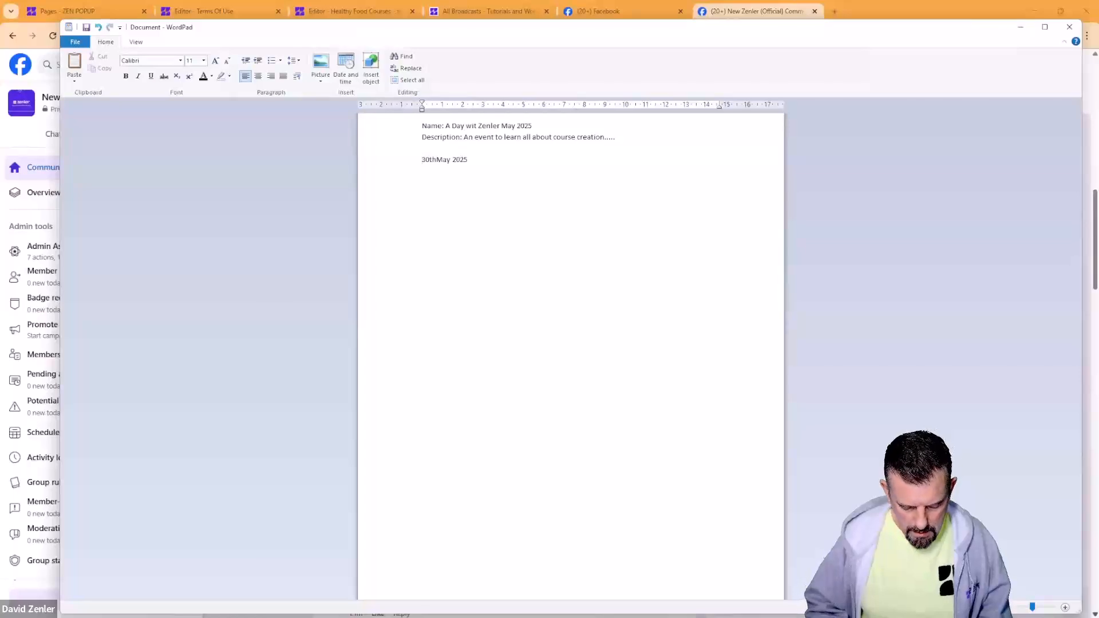
type("Date: 30thMay 2025 ")
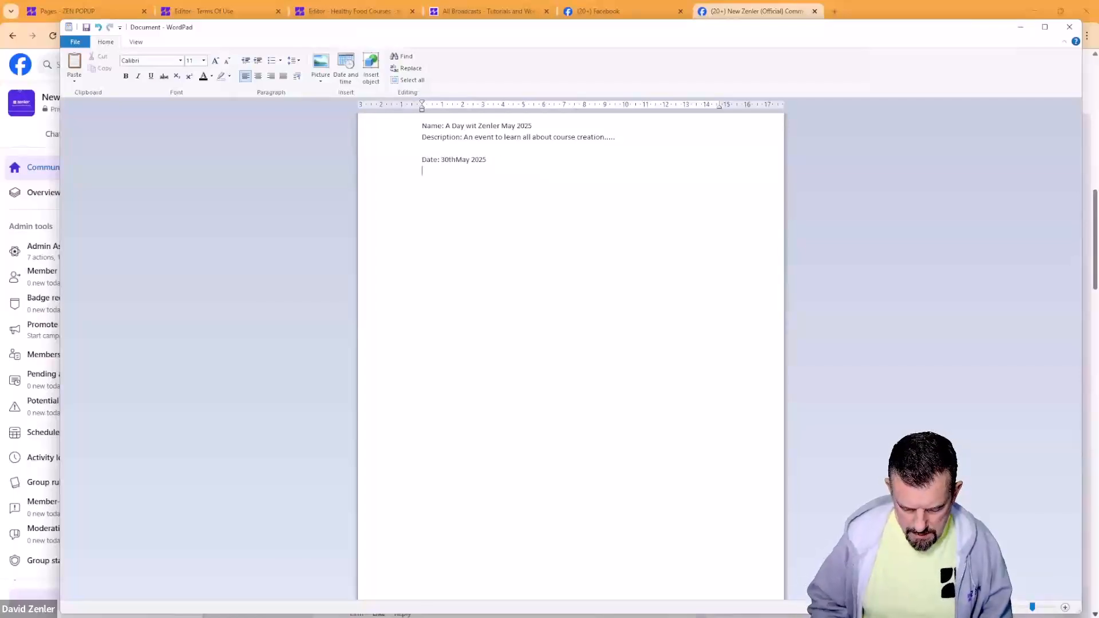
type("Titmings")
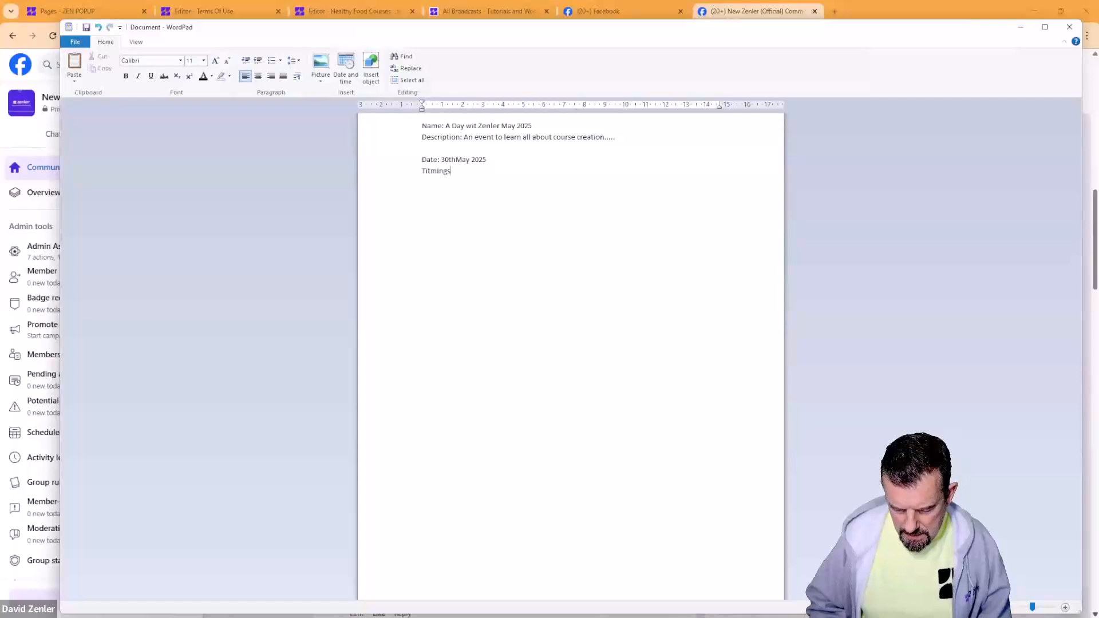
type(":")
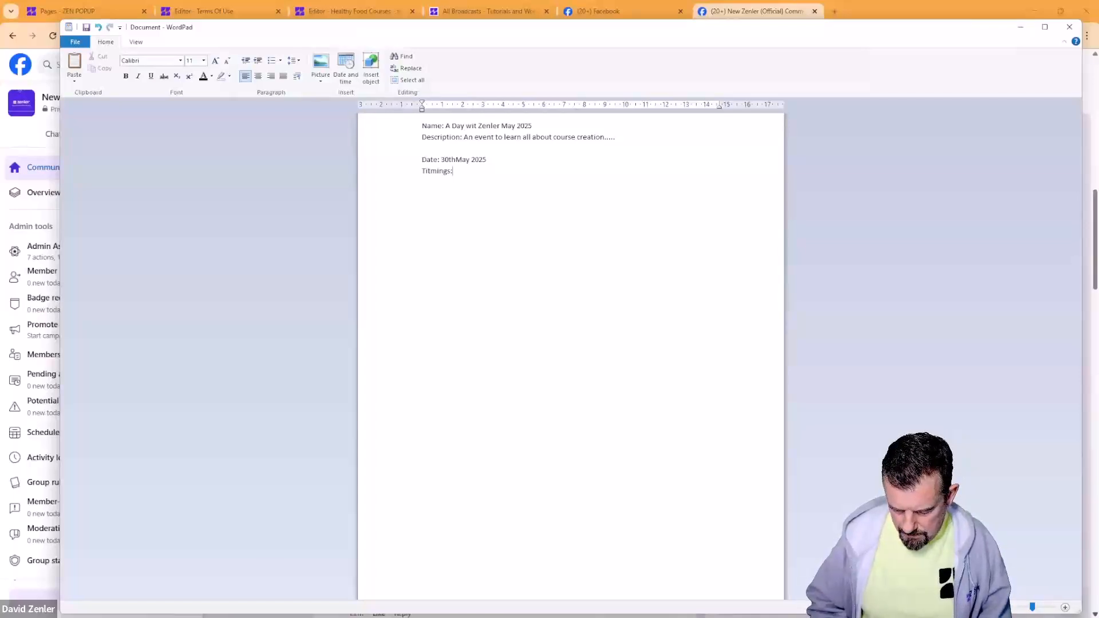
Step: List three time slots under Titmings: 8:00 - 10:00, 12:00 - 14:00 and 16:00 - 18:00
key("BackSpace")
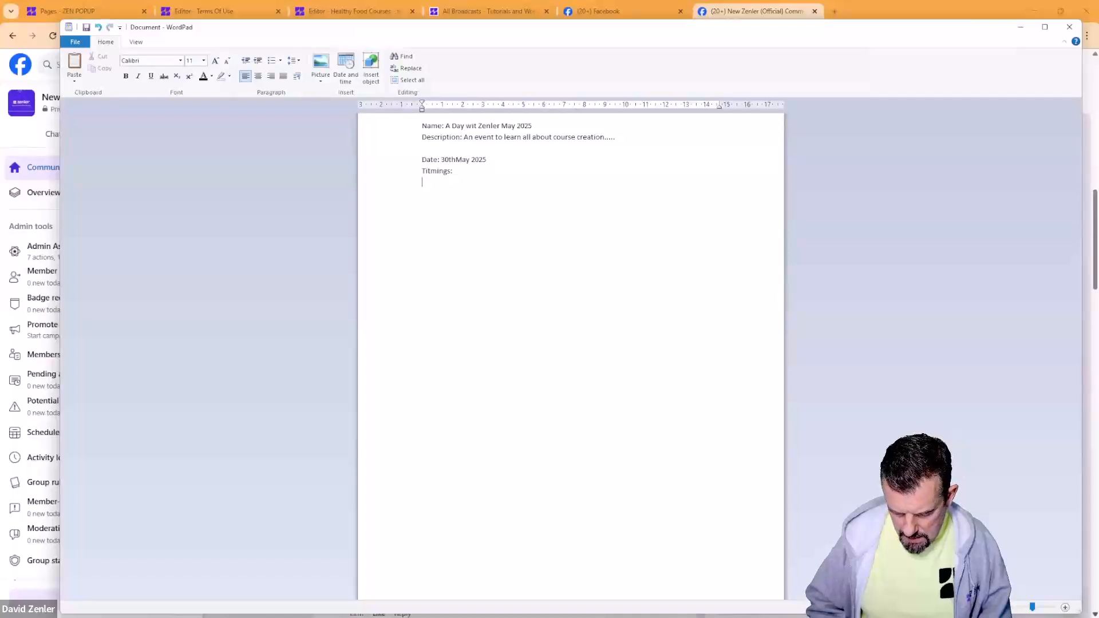
type("8:")
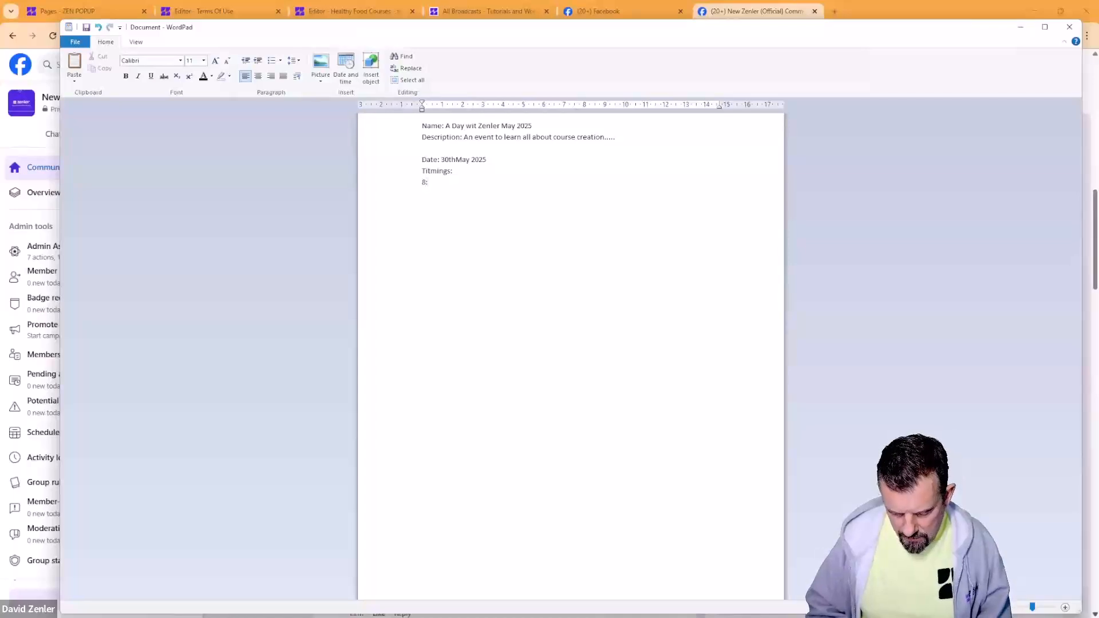
type("00 - ")
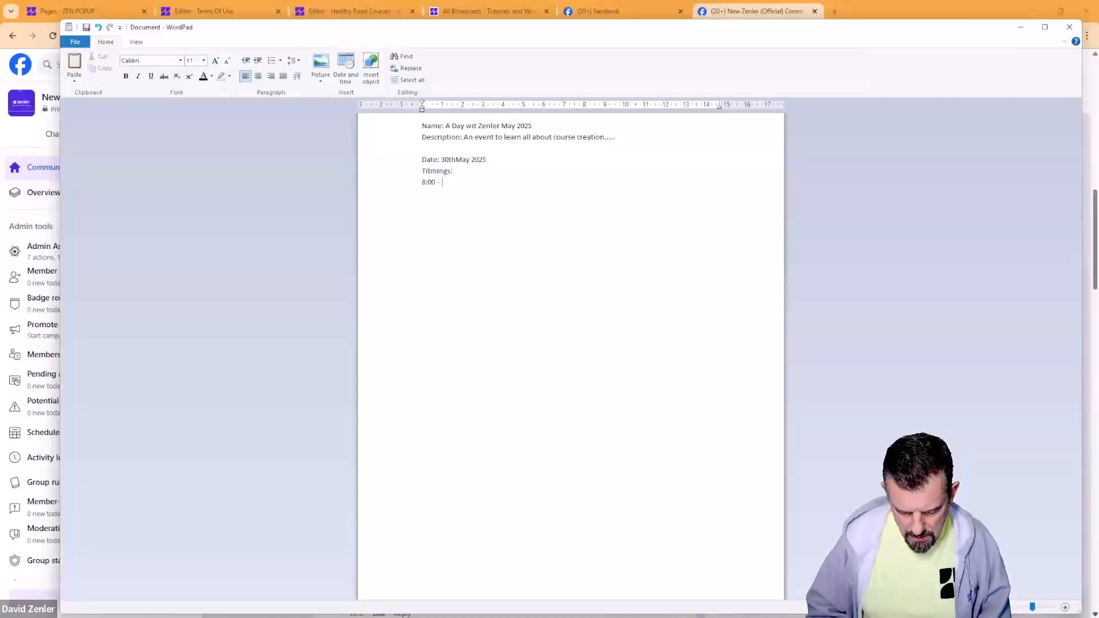
type("12:00")
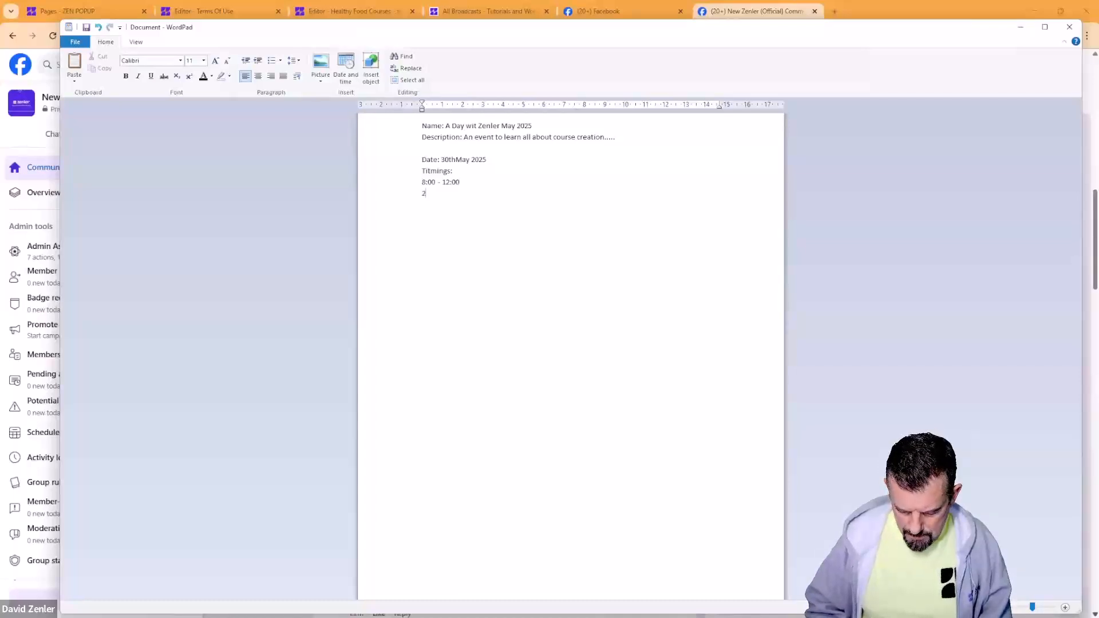
key("BackSpace")
type("14")
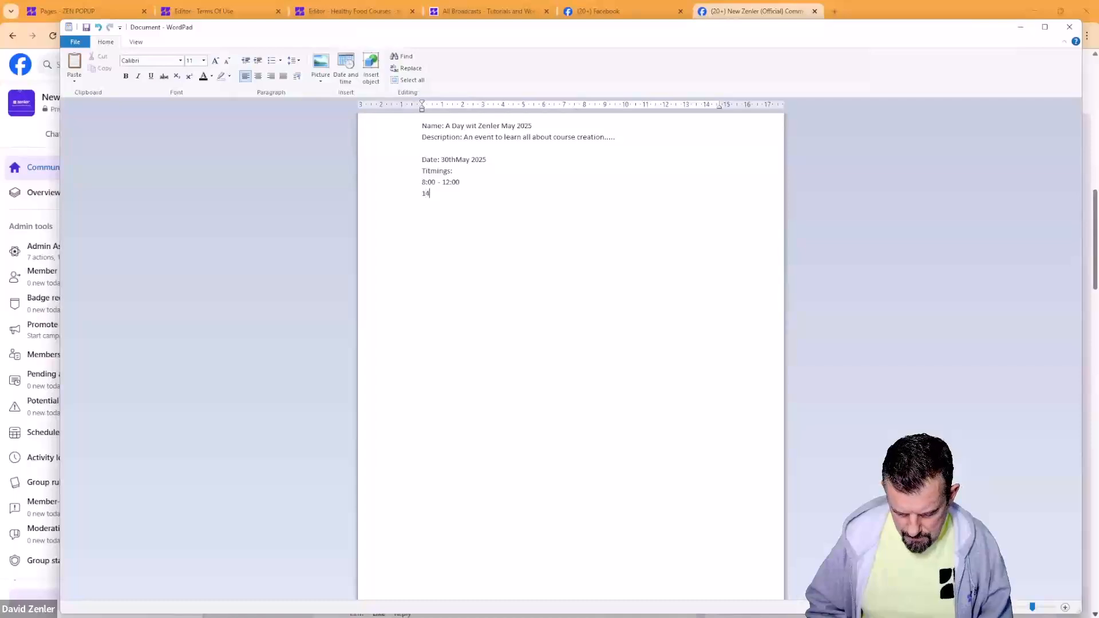
type(":00")
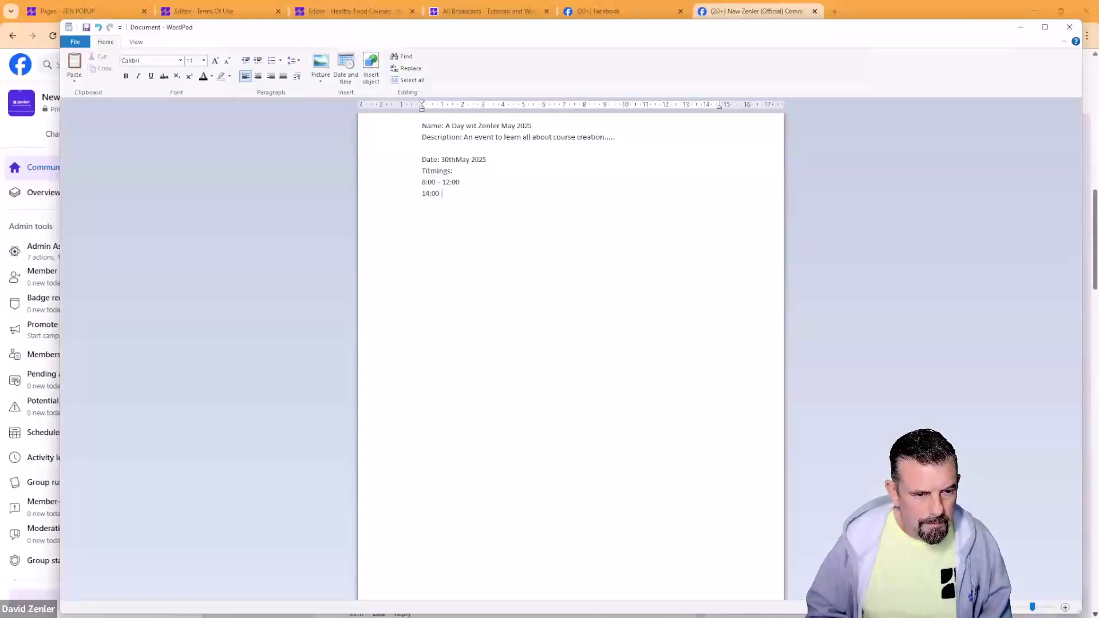
type(" -")
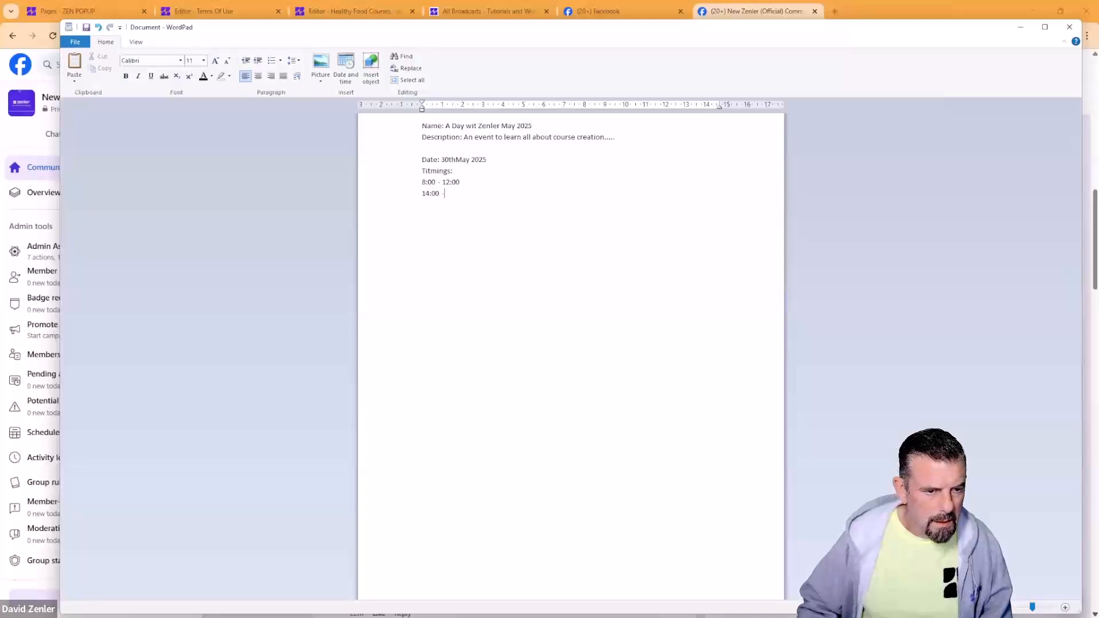
double_click(446, 182)
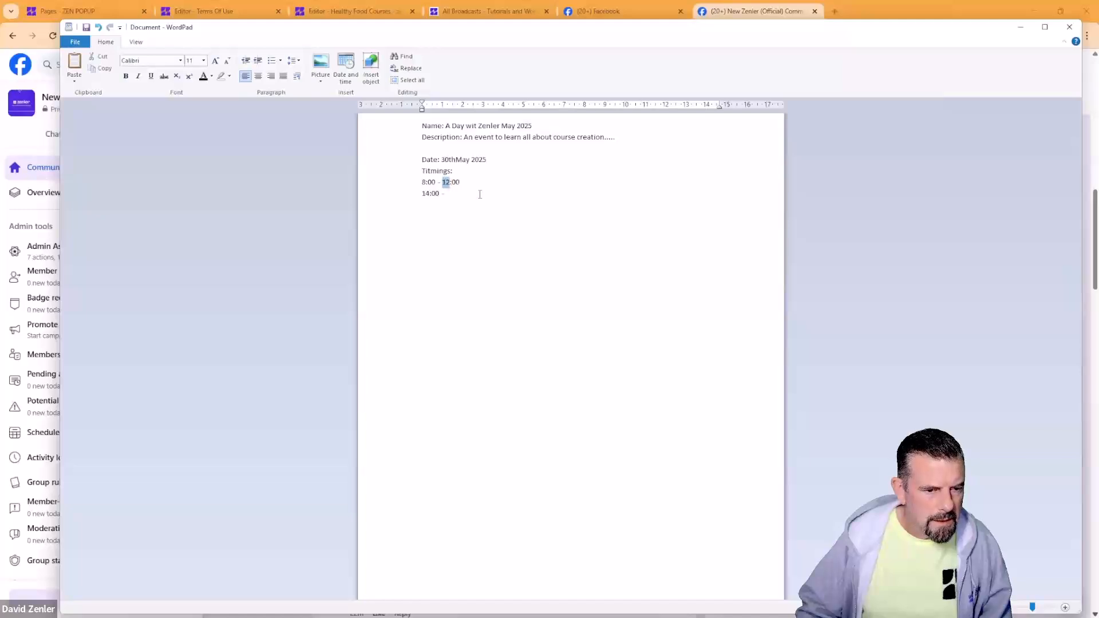
type("10")
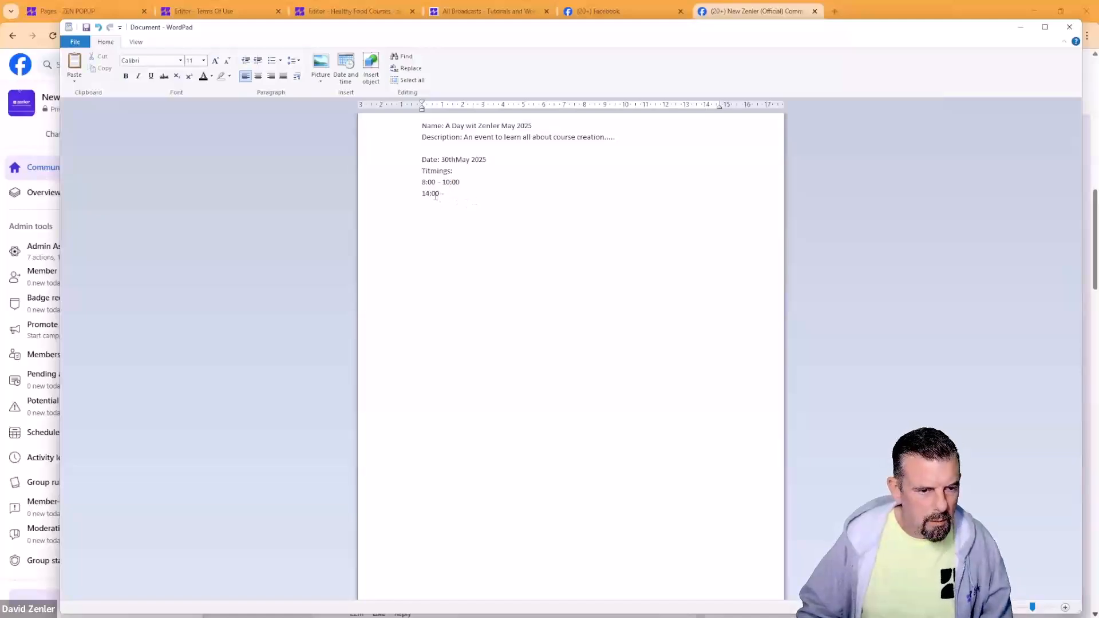
left_click(424, 193)
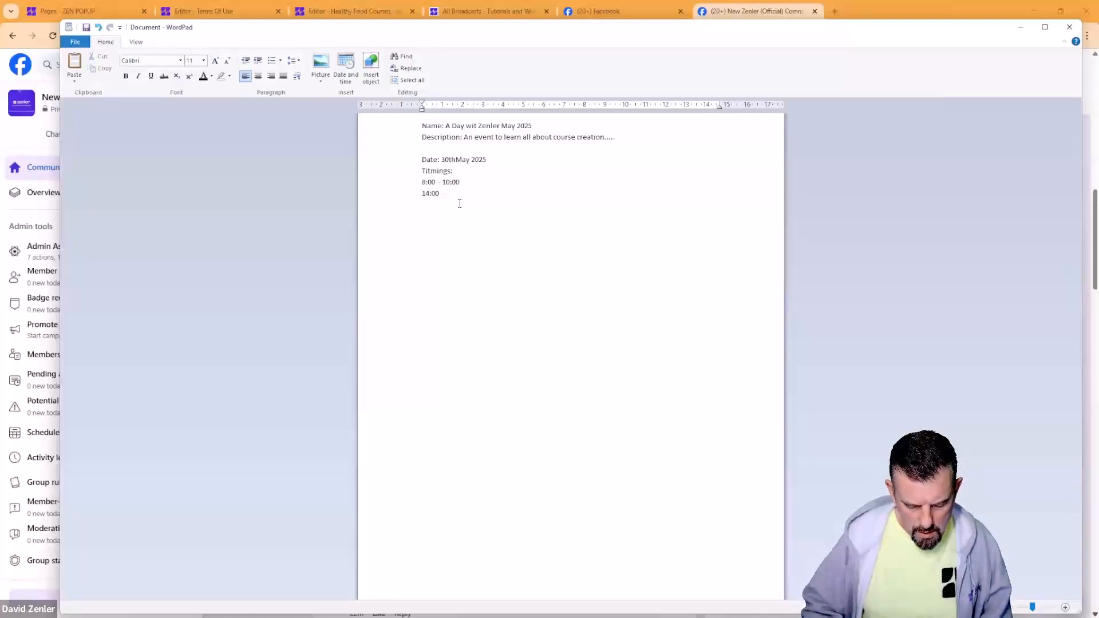
type("12:")
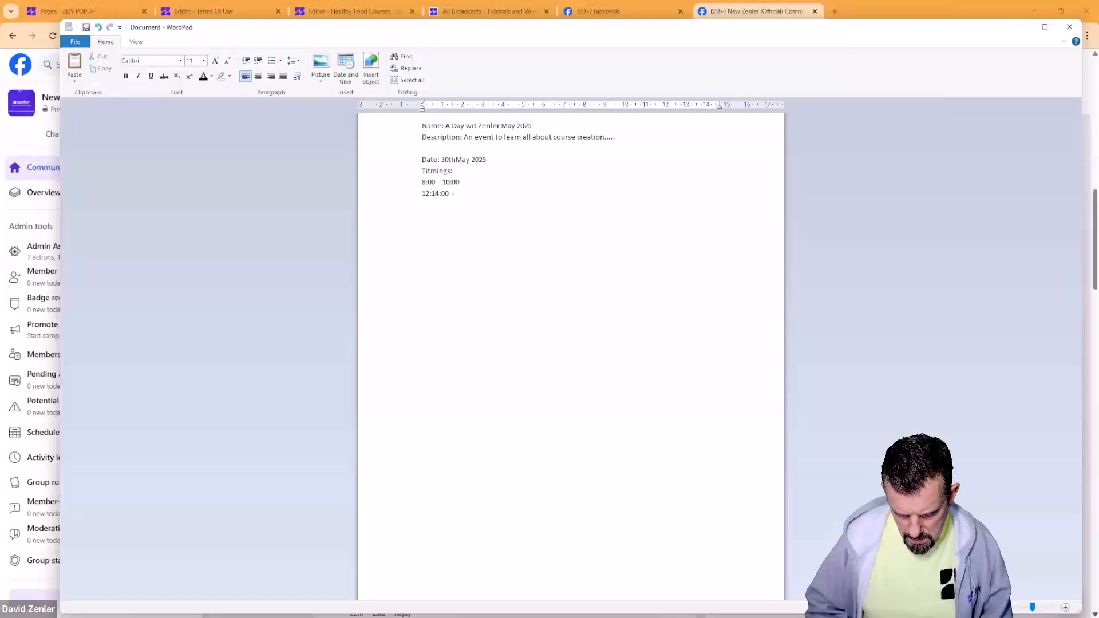
type("00 ")
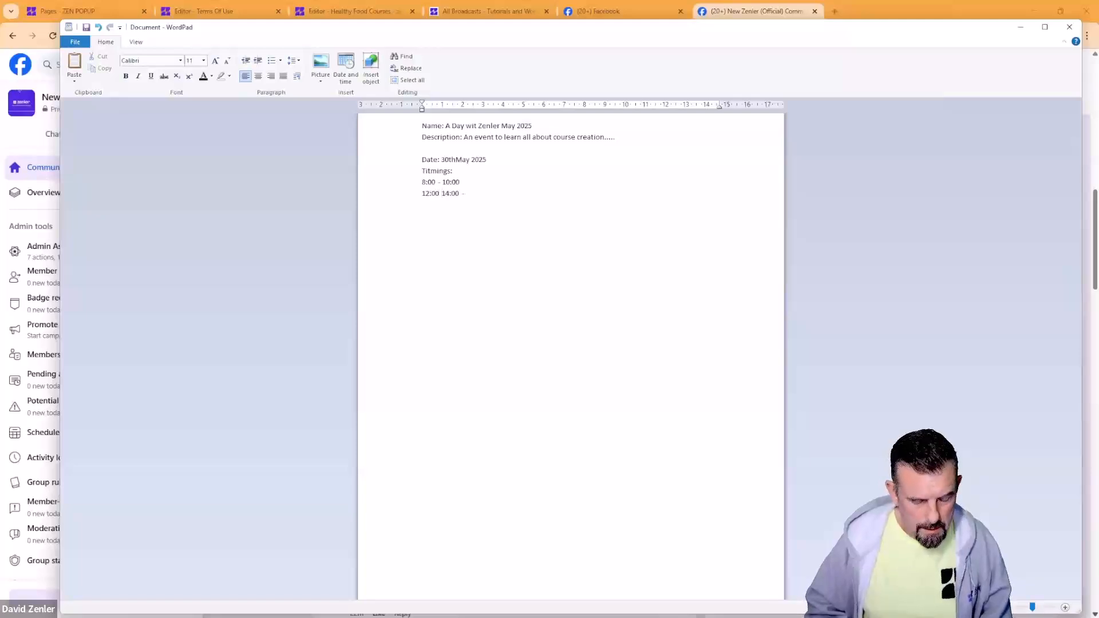
type("-")
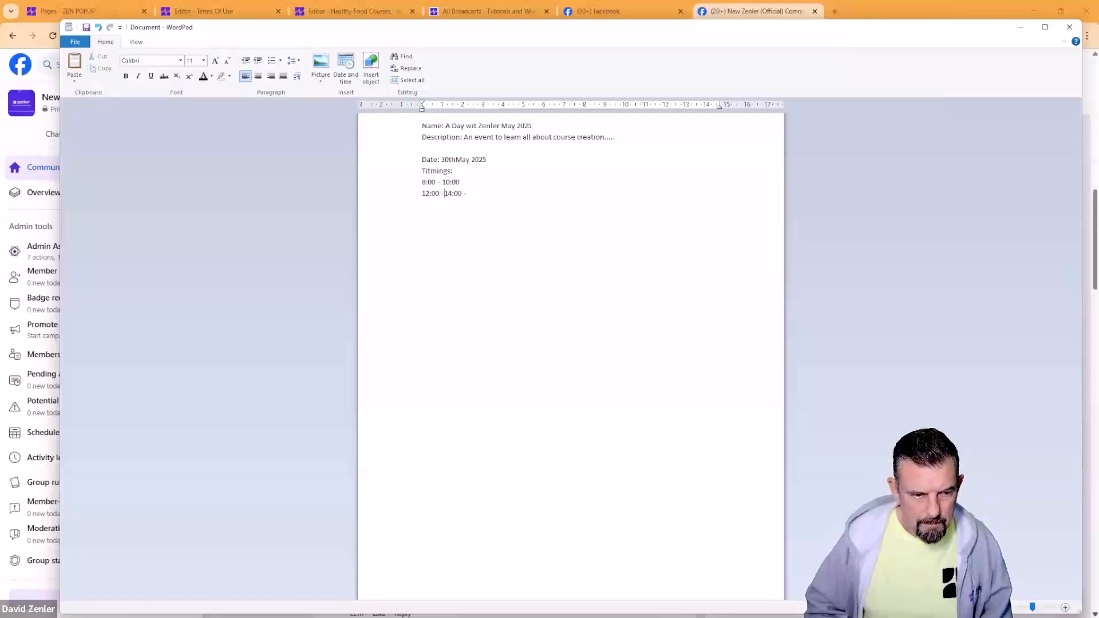
left_click_drag(475, 194, 456, 195)
left_click(474, 195)
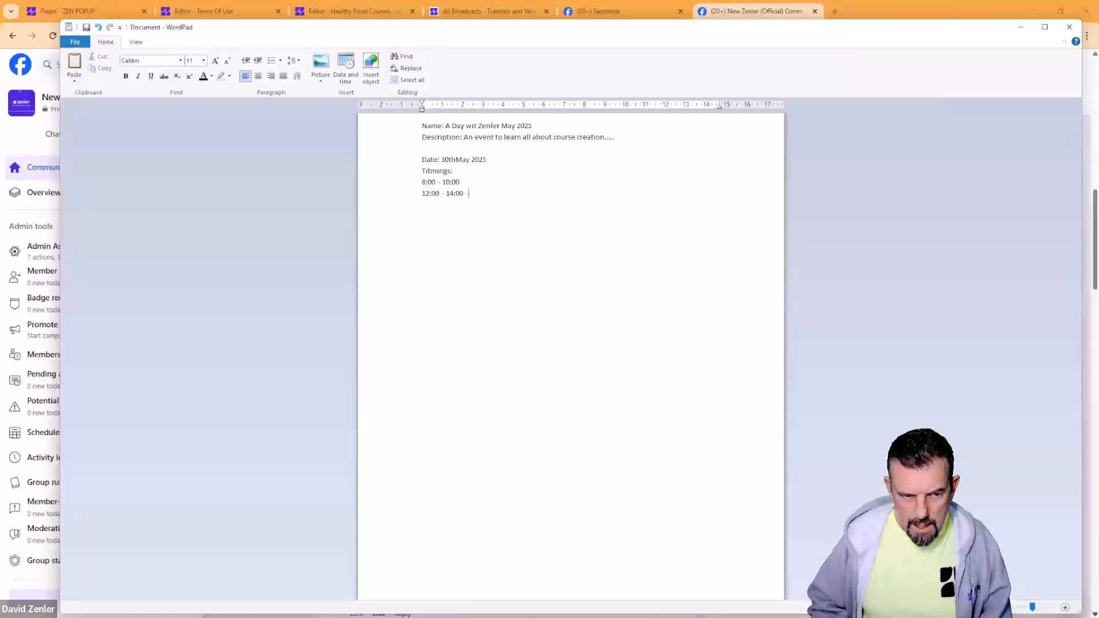
key("BackSpace")
key("BackSpace")
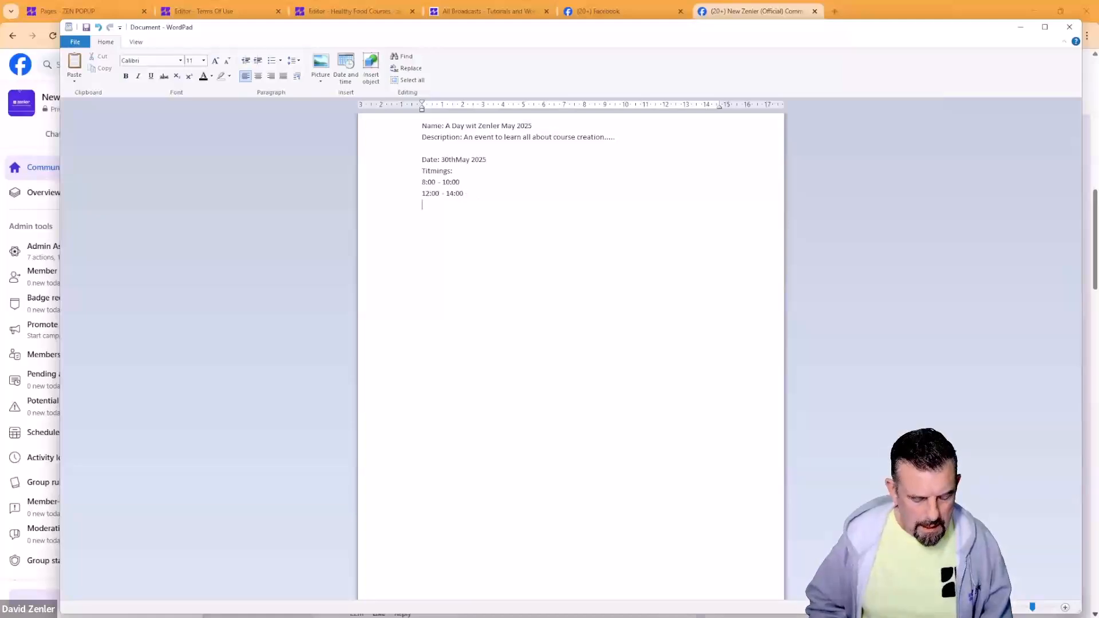
key("Return")
type("16:")
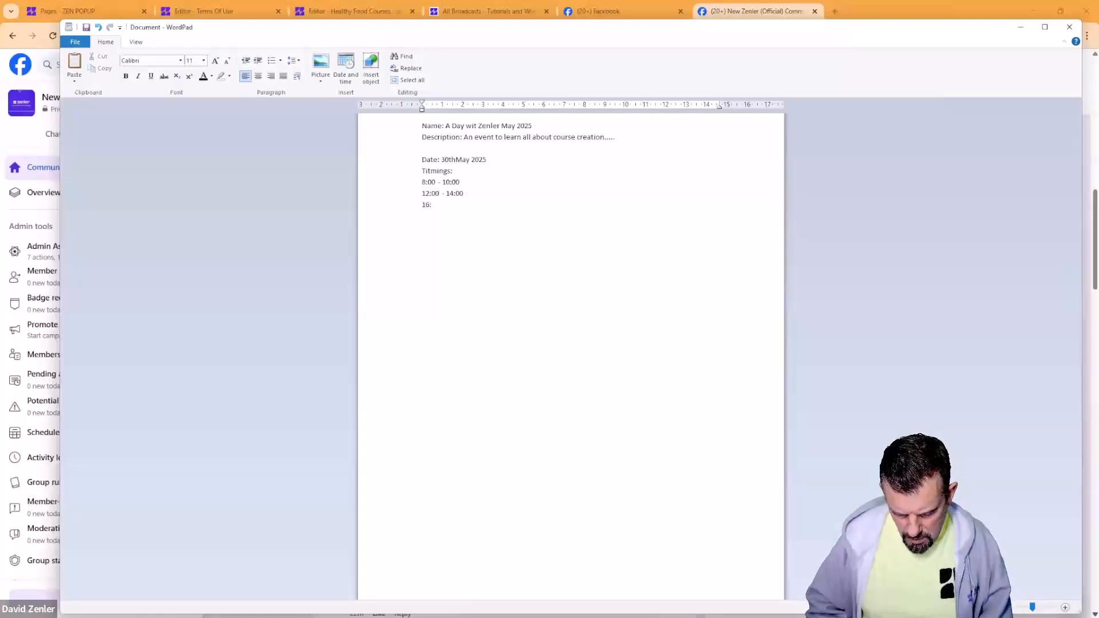
type("00 - ")
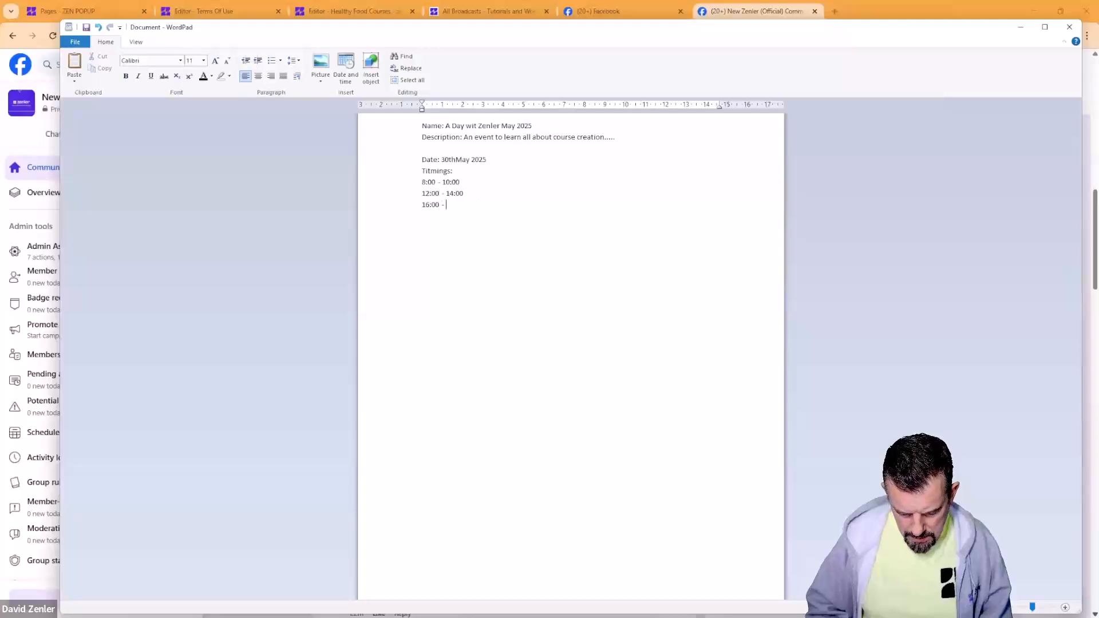
type("18:00")
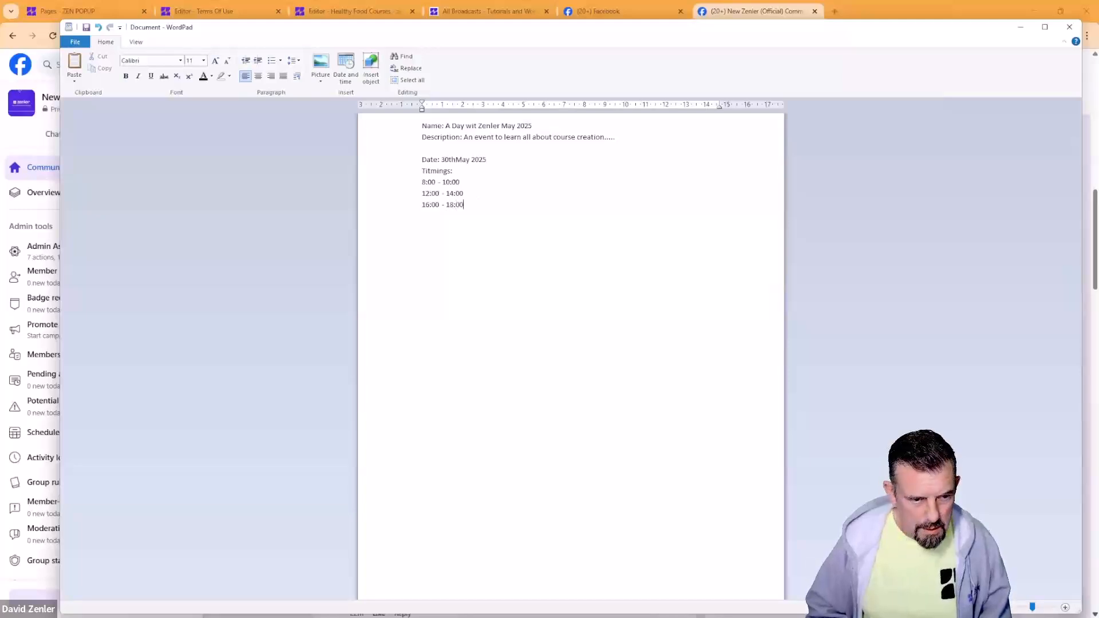
Step: Append 'each 2 hours' to all three time slots, copying it from the first
left_click(495, 181)
type("each")
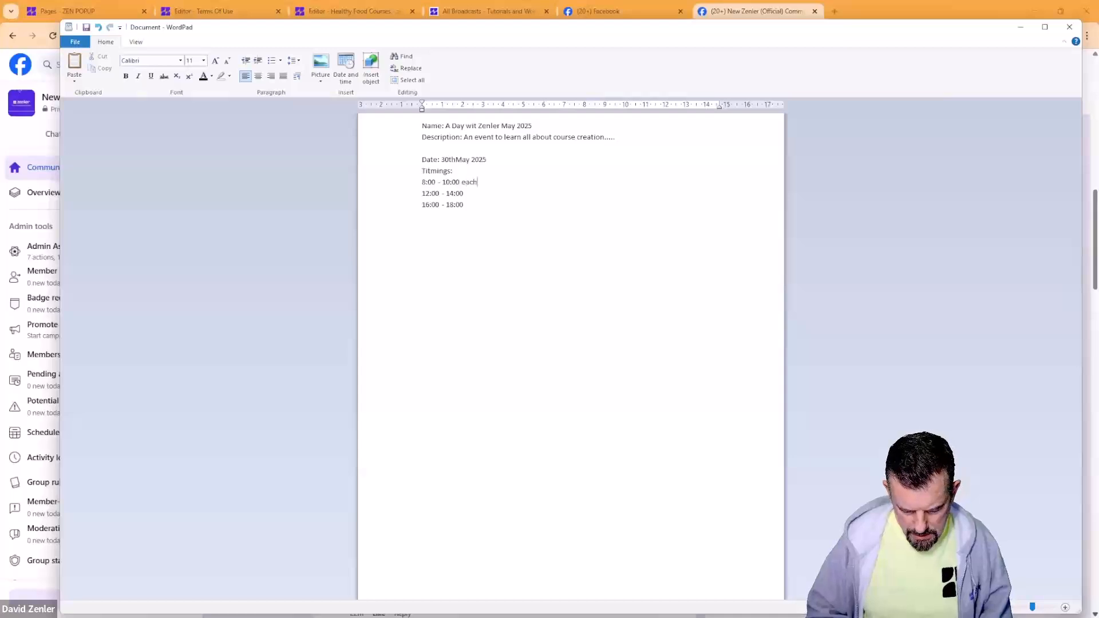
type(" 2 hours")
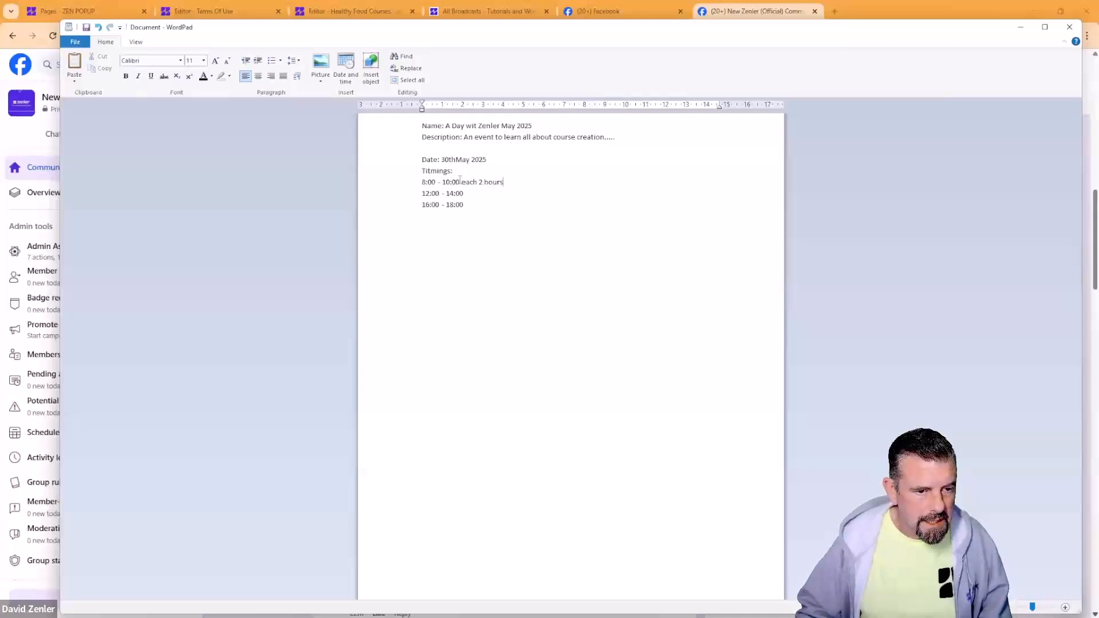
left_click_drag(460, 179, 525, 179)
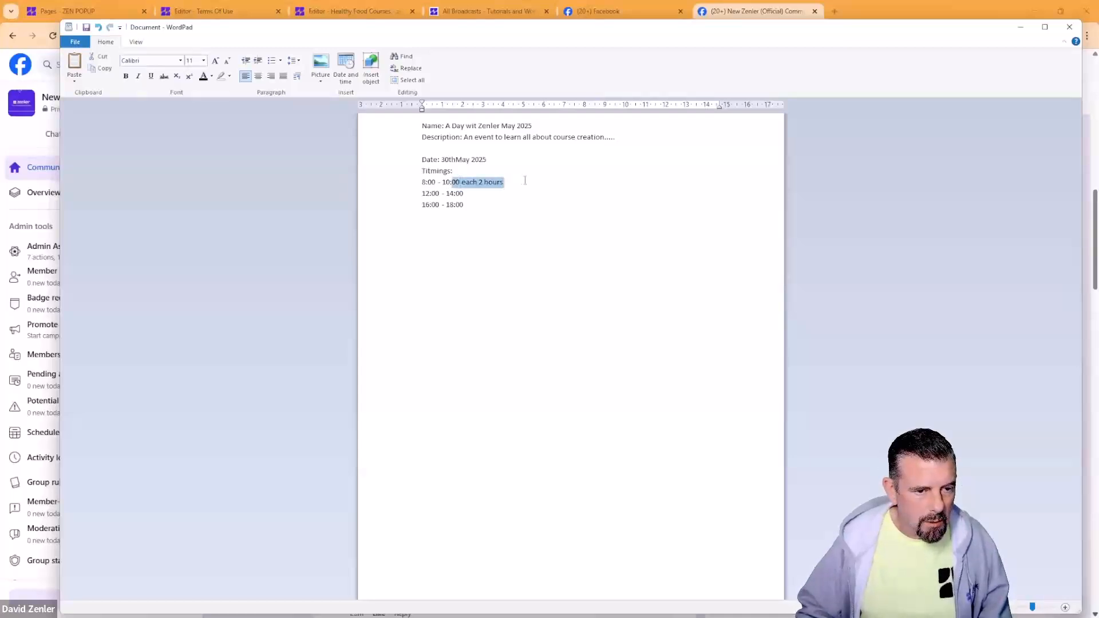
left_click(491, 182)
double_click(491, 181)
key("Left")
key("Left")
key("Left")
key("Left")
key("Left")
key("Left")
key("Left")
key("Left")
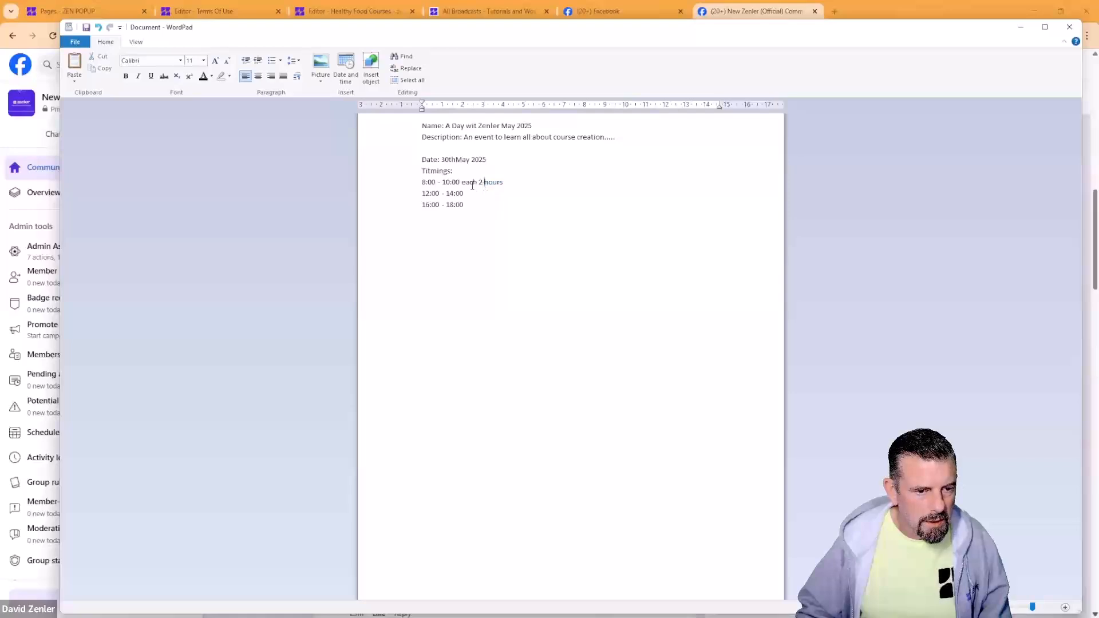
left_click(505, 182, "shift")
key("ctrl+c")
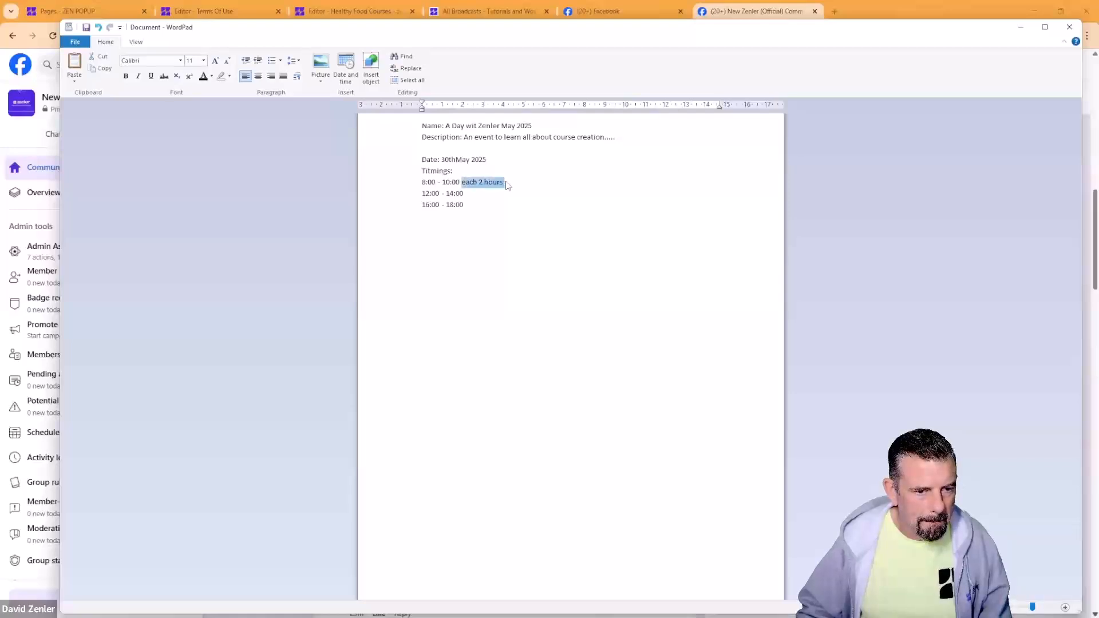
left_click(487, 199)
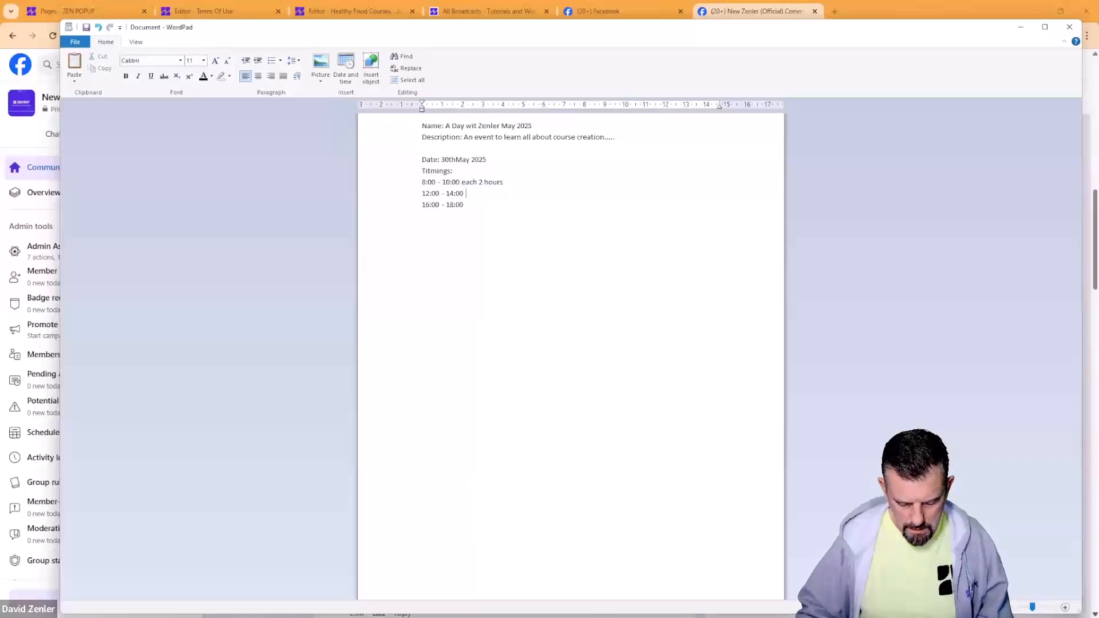
key("ctrl+v")
key("Return")
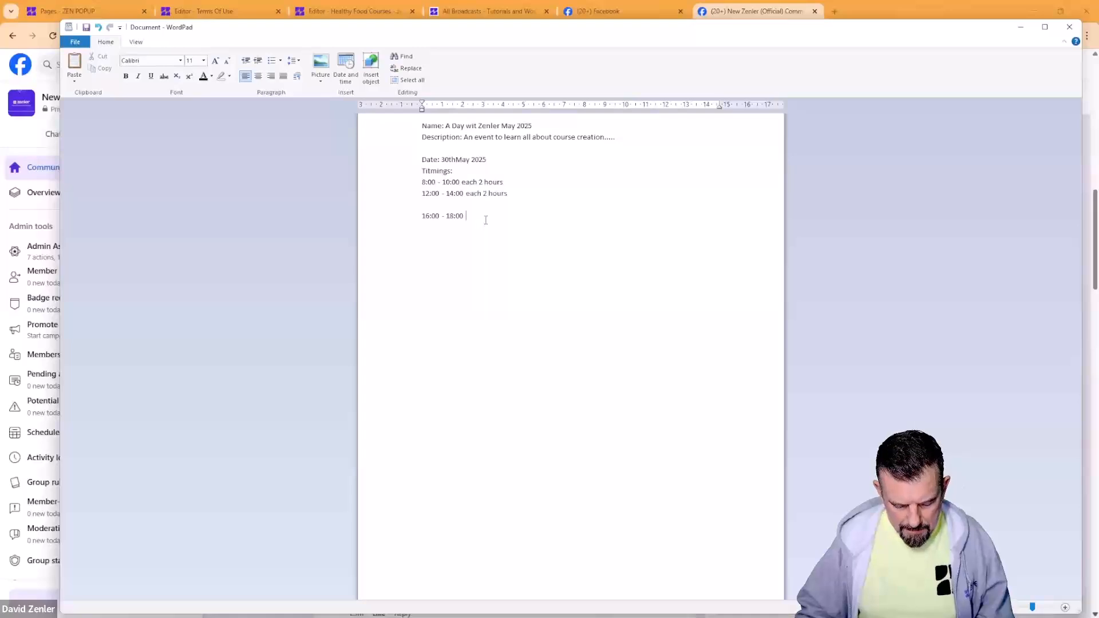
key("ctrl+v")
key("Return")
key("BackSpace")
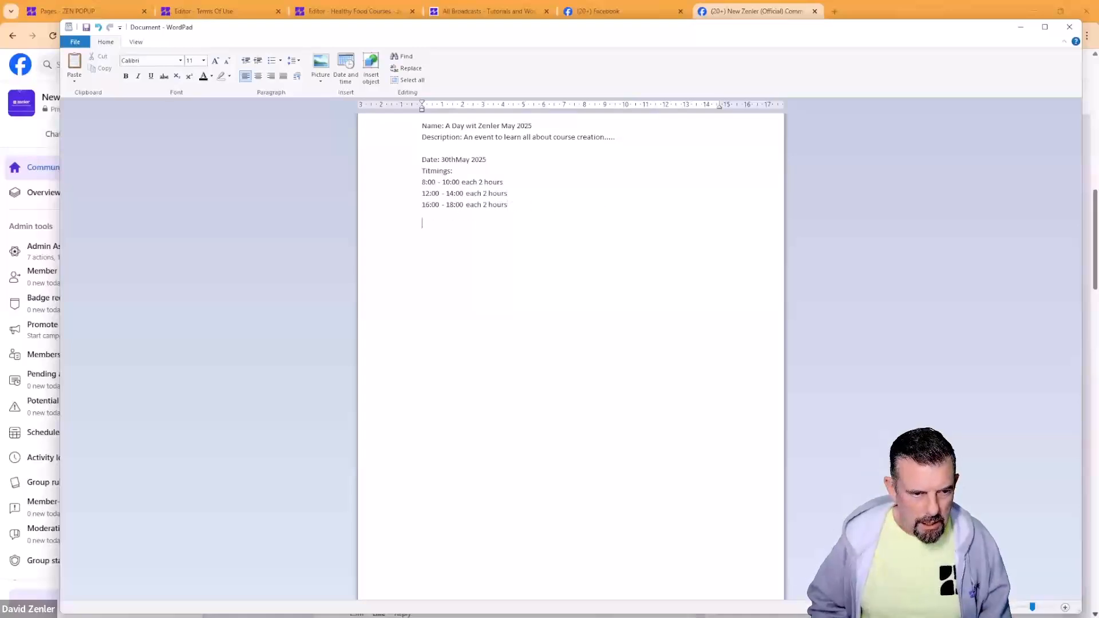
Step: Add an Agenda with Session 1, Housekeeping and its presenter's name, then a Session 2 heading
type("Agenda ")
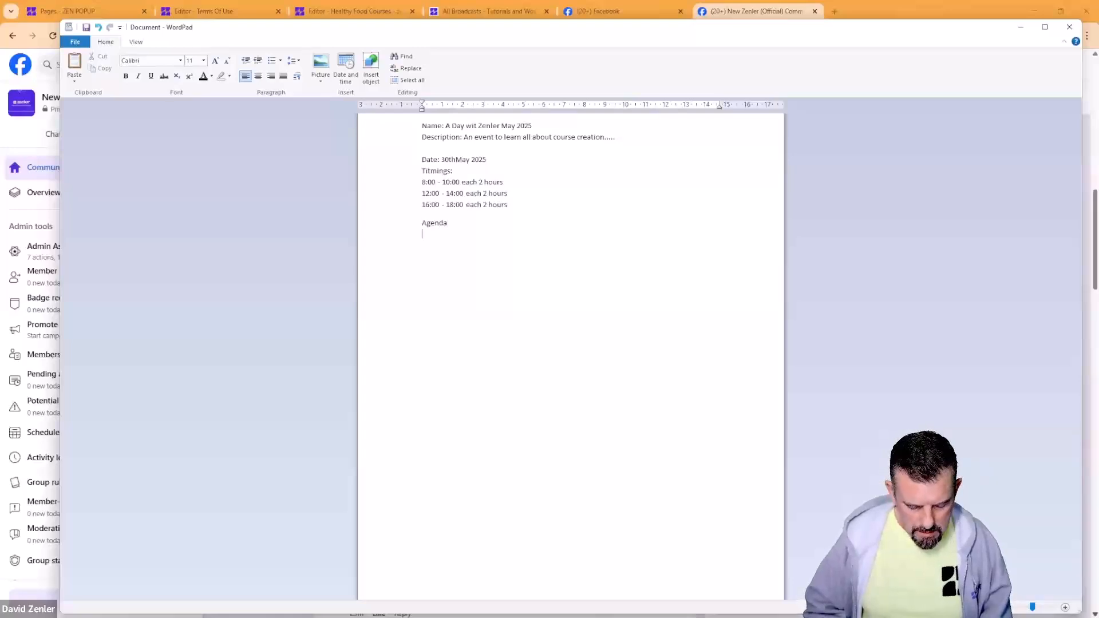
type("Session")
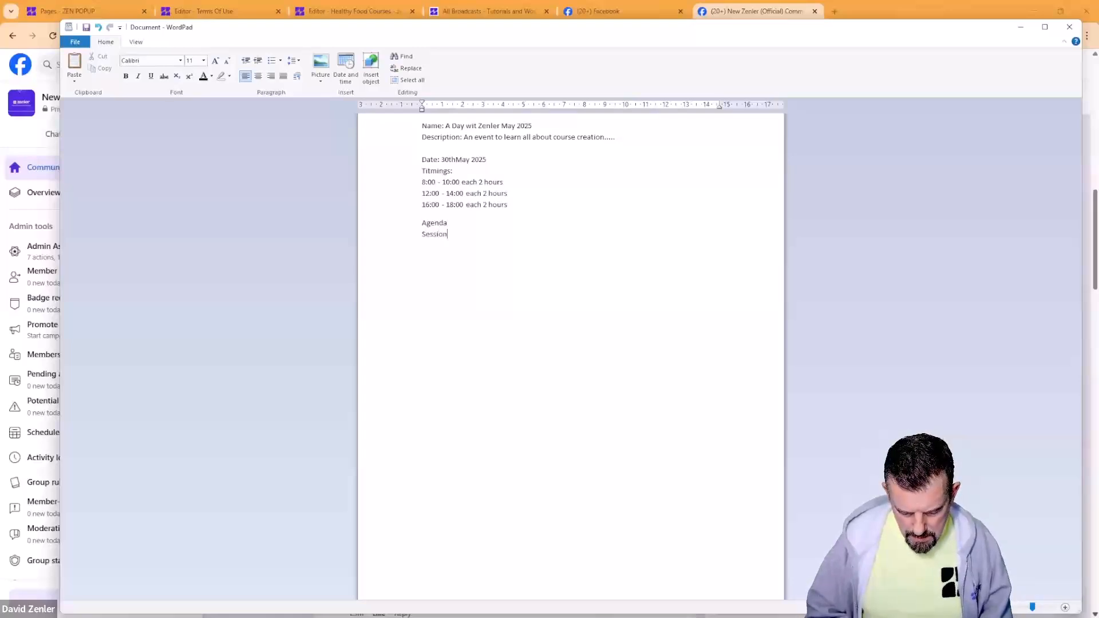
type(" 1")
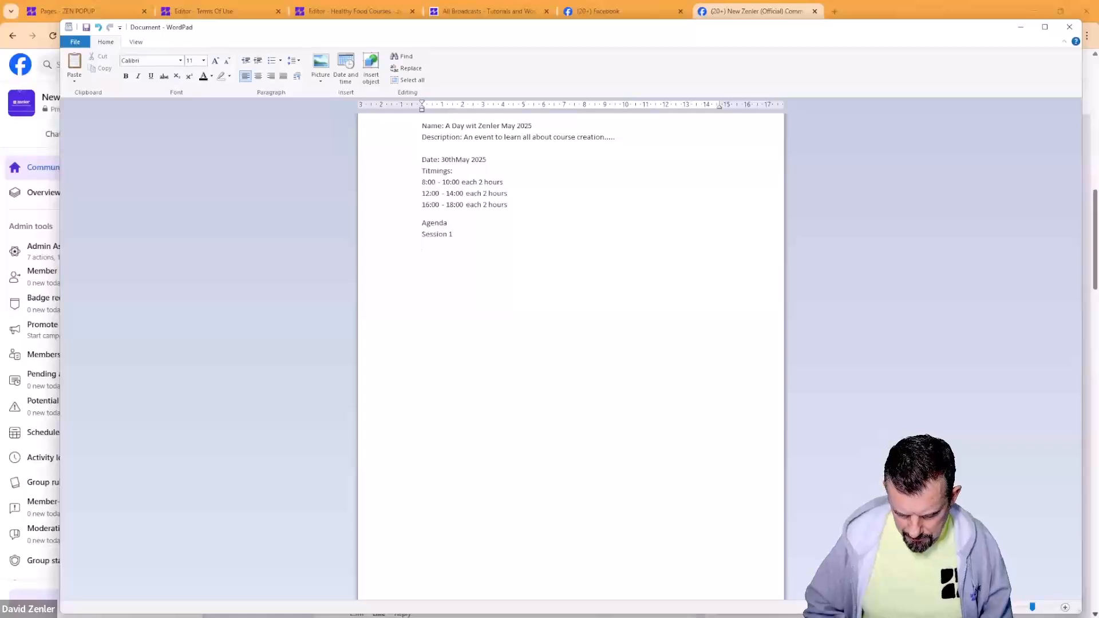
key("Return")
type("*")
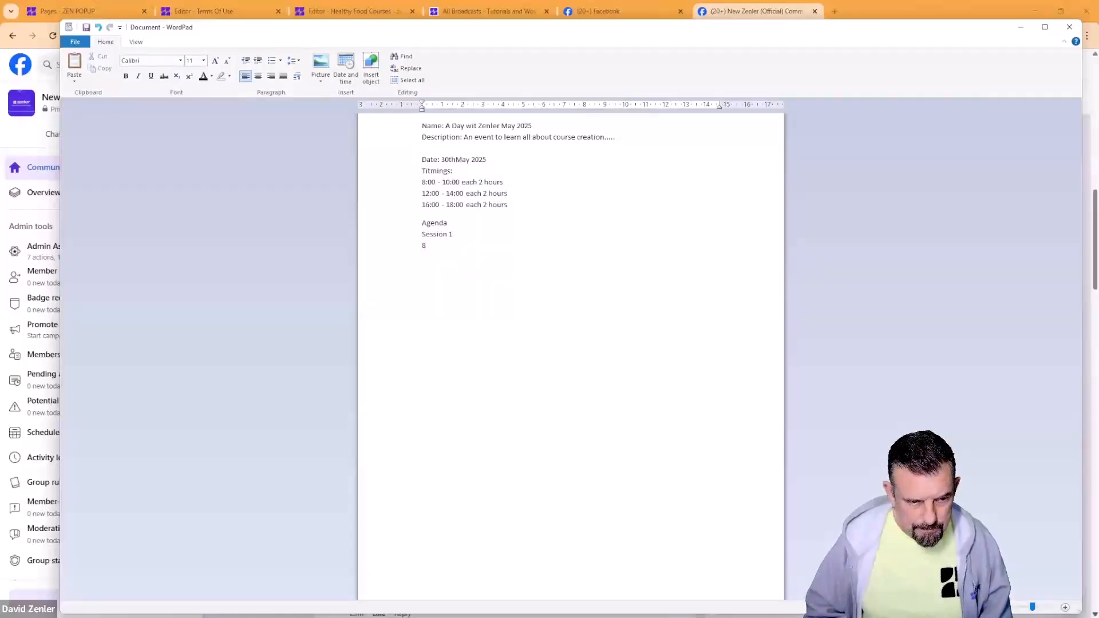
key("BackSpace")
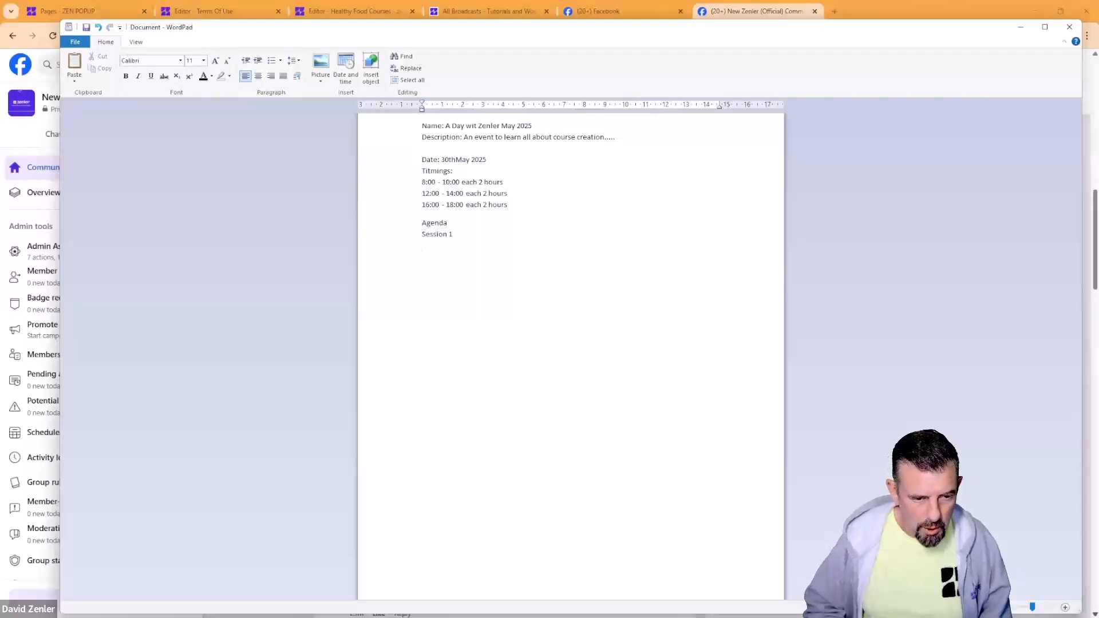
type("Hous")
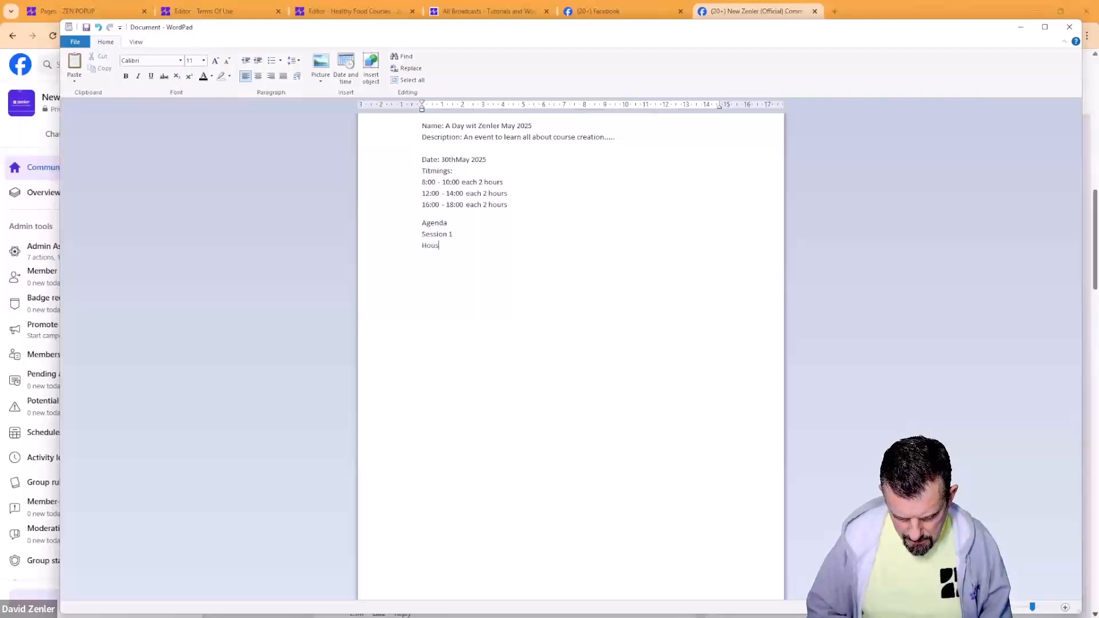
type("ekeeping ")
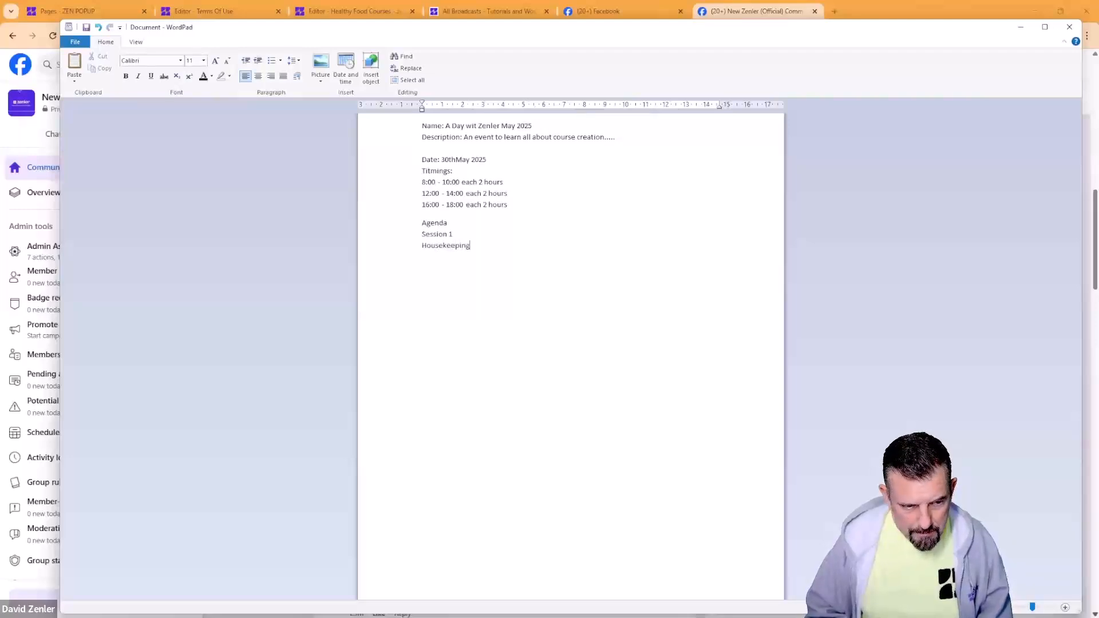
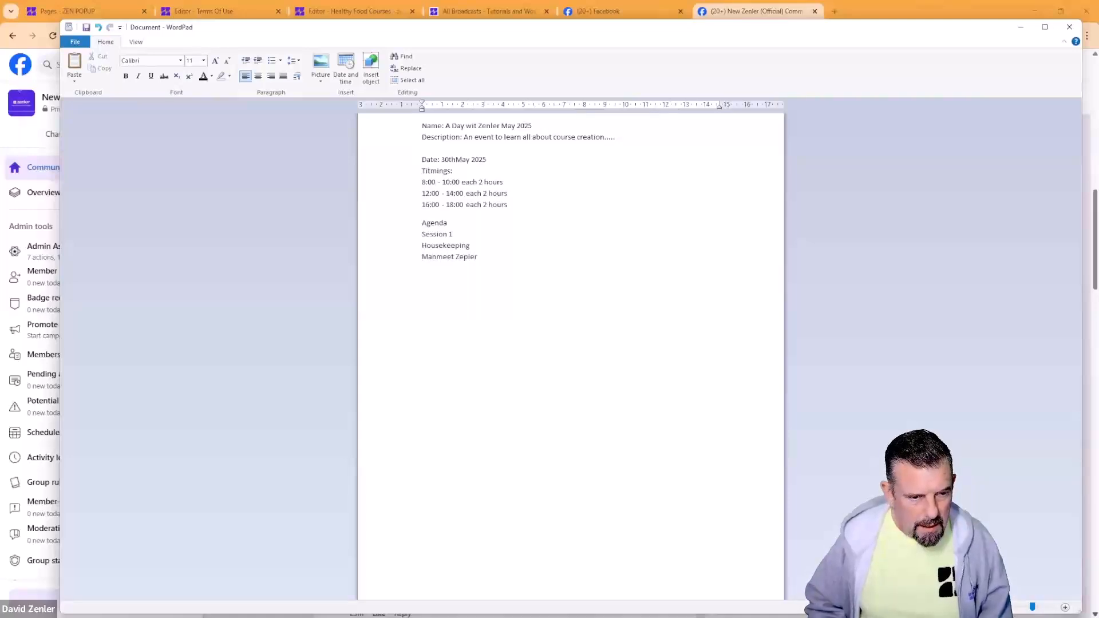
type("Session 2")
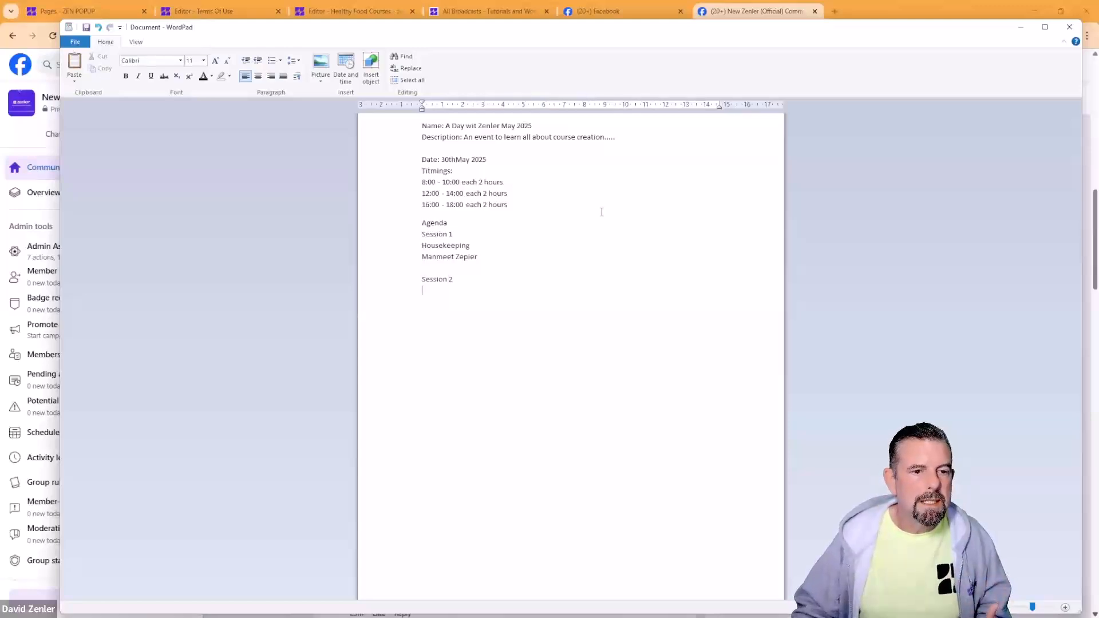
Step: Highlight the drafted note and then the three timing lines to review them
left_click_drag(459, 274, 423, 123)
left_click(585, 238)
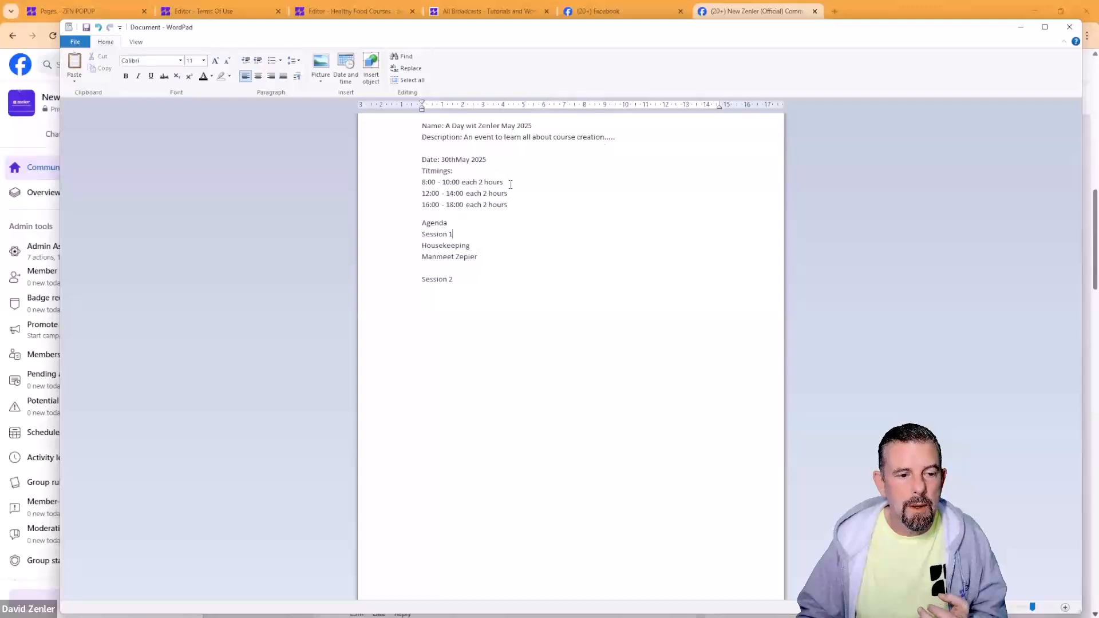
left_click_drag(511, 184, 400, 182)
left_click_drag(514, 208, 418, 182)
left_click(492, 222)
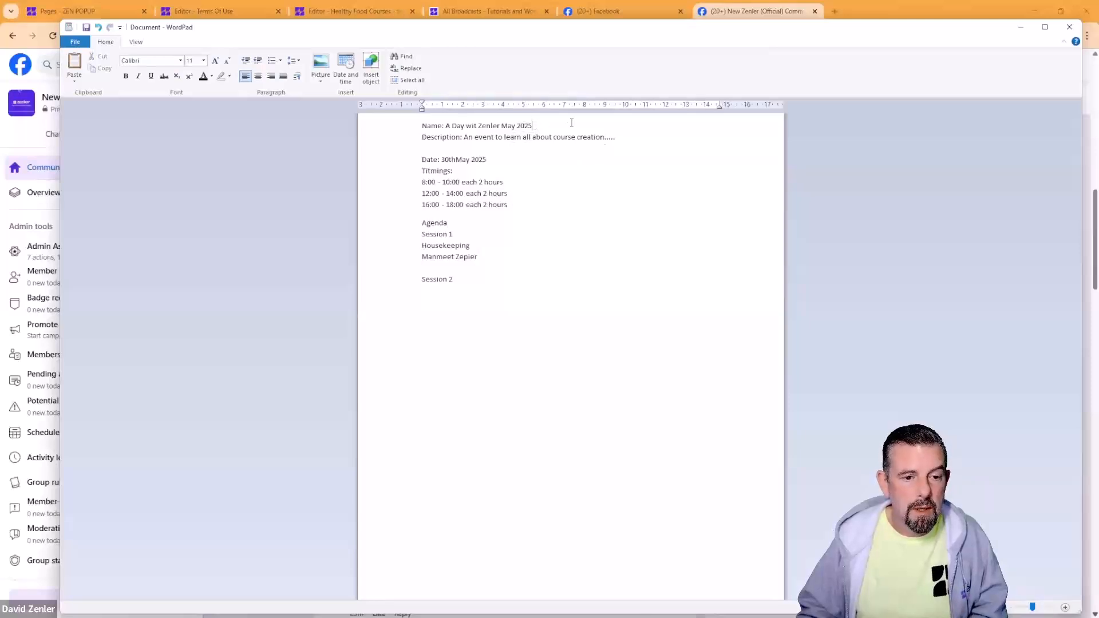
Step: Insert 'Notes: Free event for lead generation' on a new line below the event name
key("Return")
type("Not")
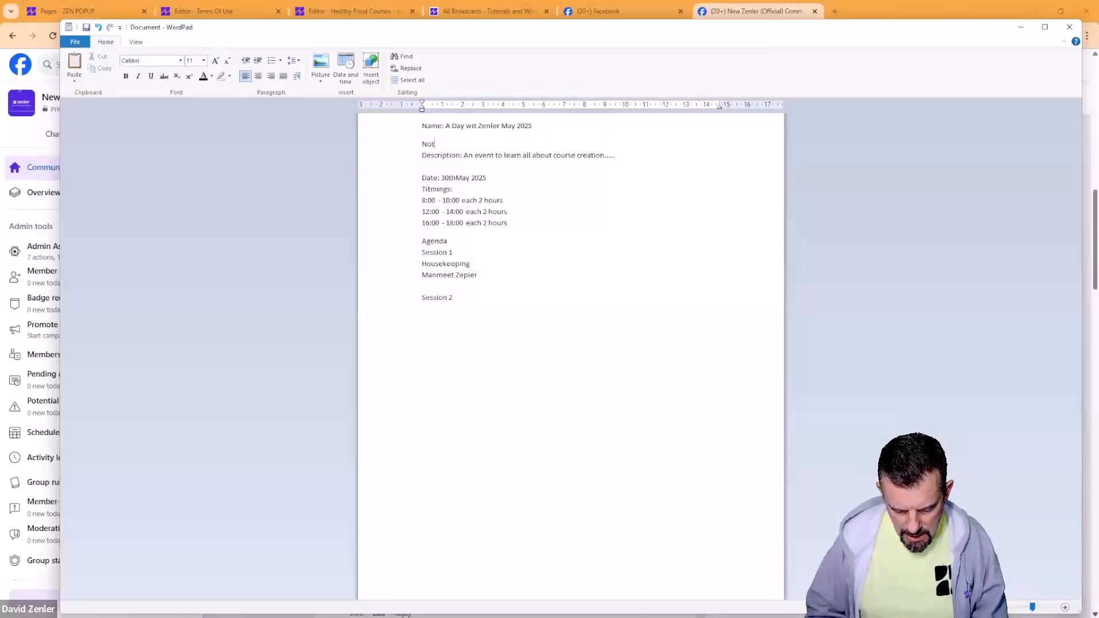
type("es: Free")
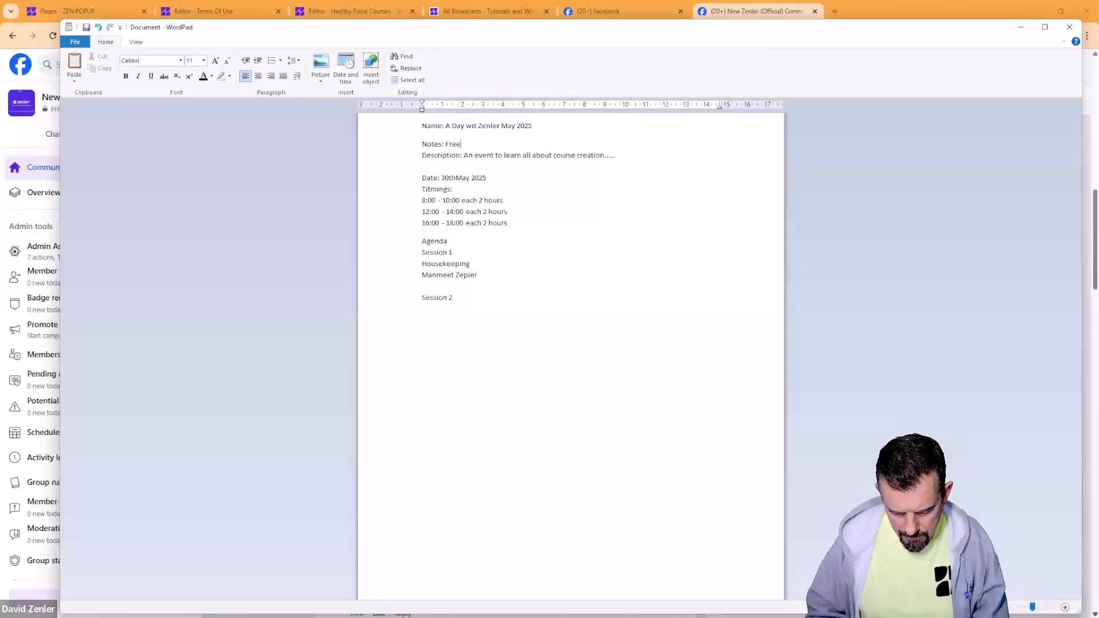
type(" event for")
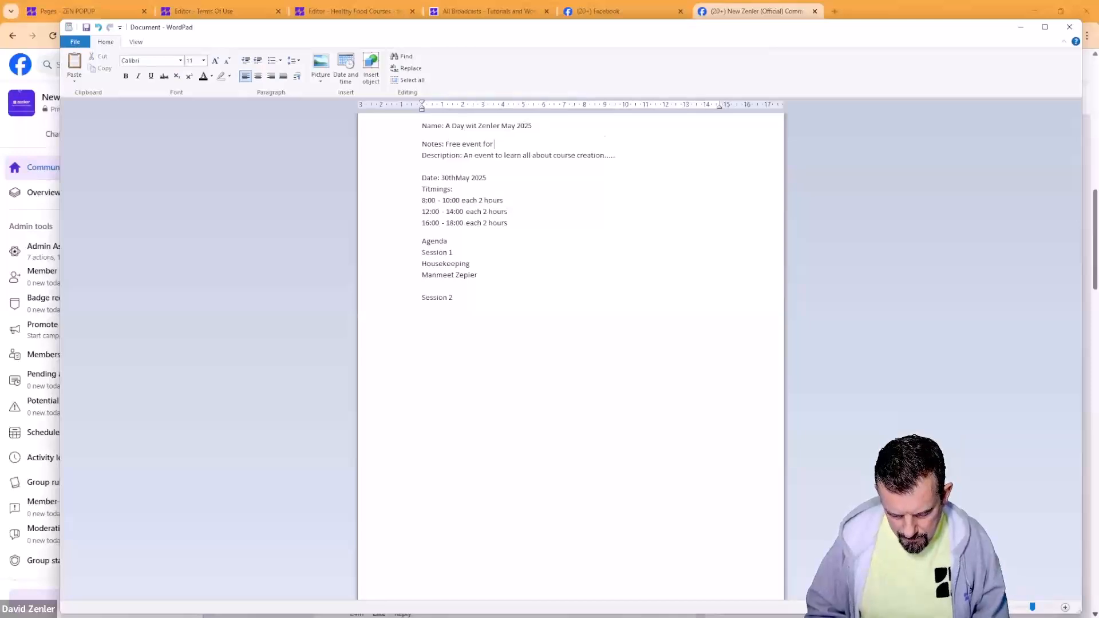
type(" lead ge")
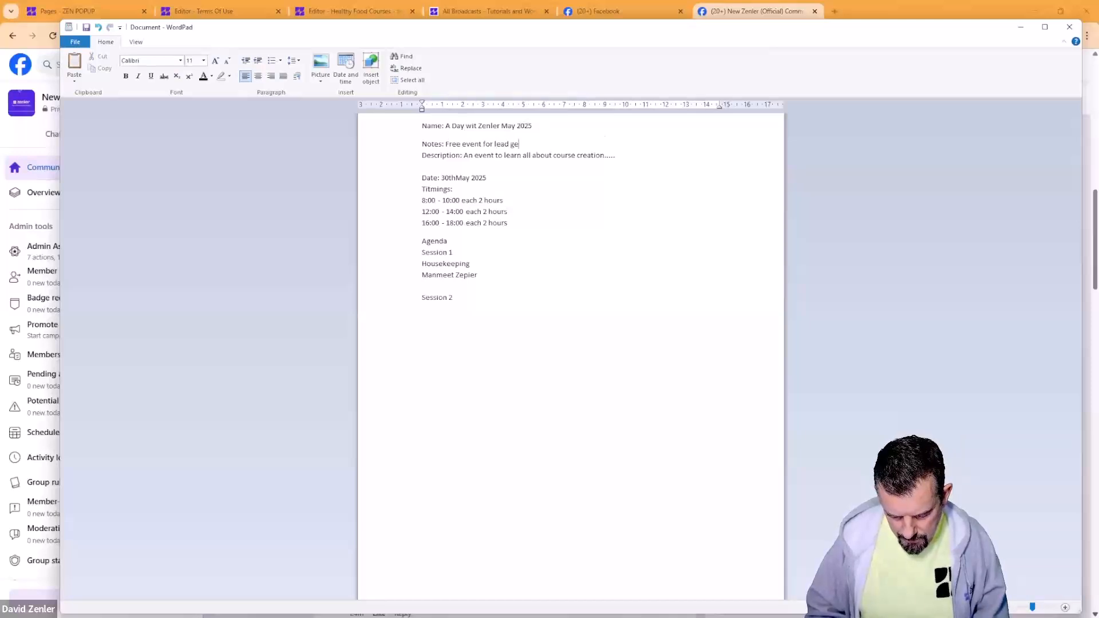
type("neration")
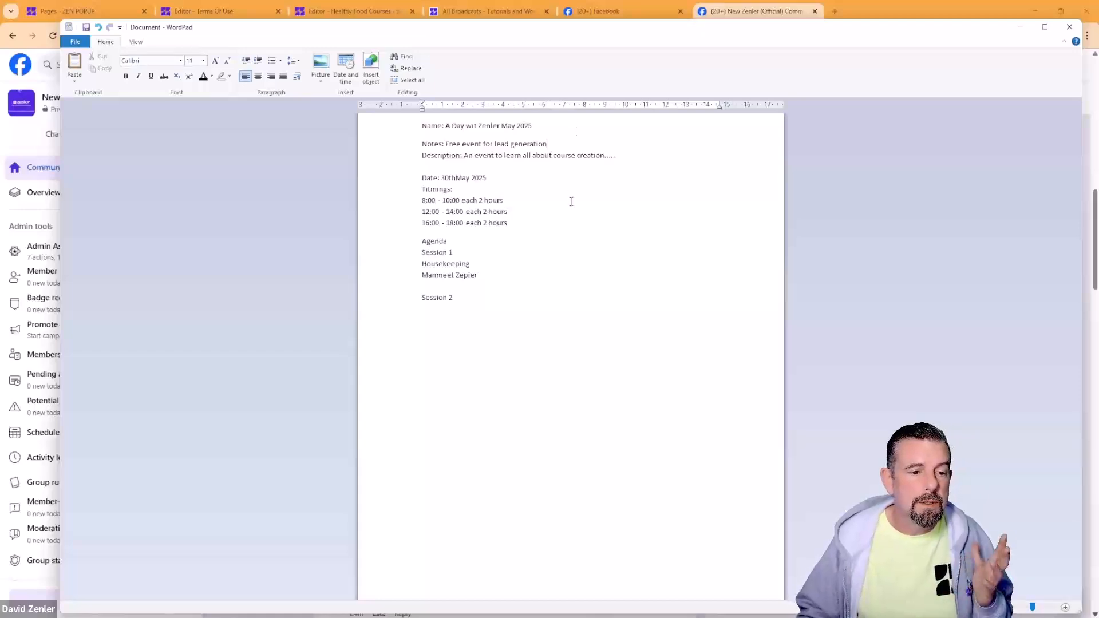
left_click(480, 299)
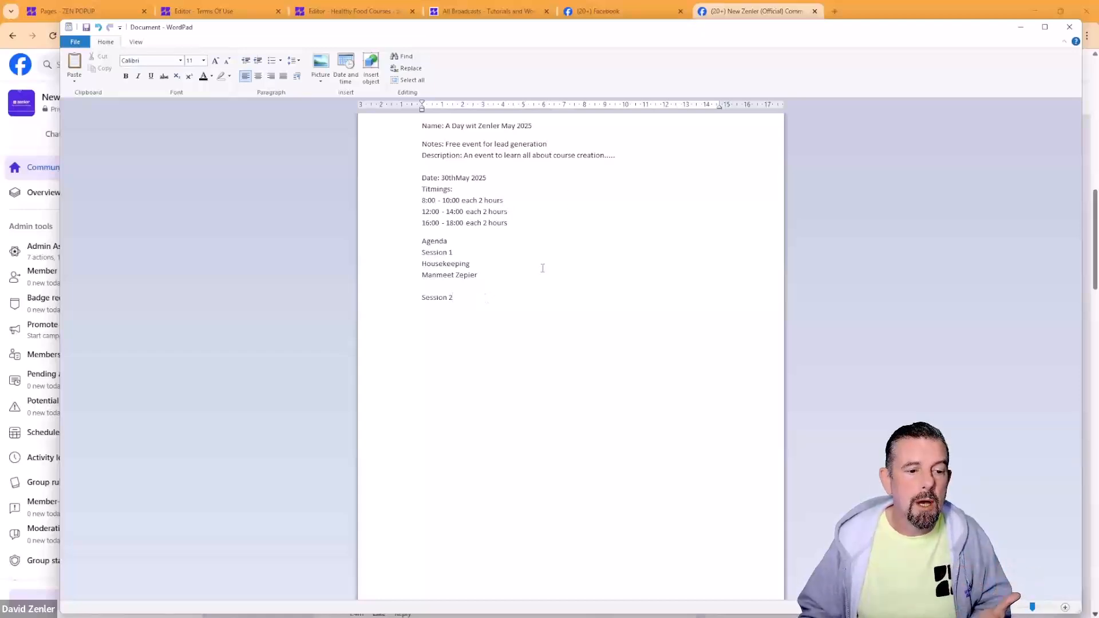
left_click_drag(514, 179, 422, 178)
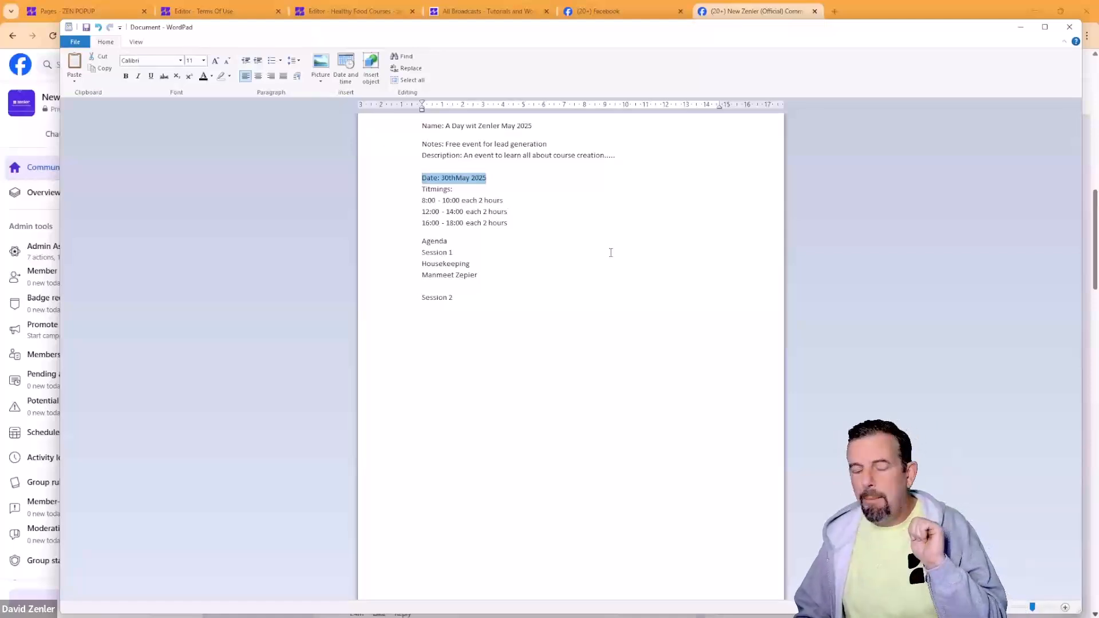
left_click(486, 305)
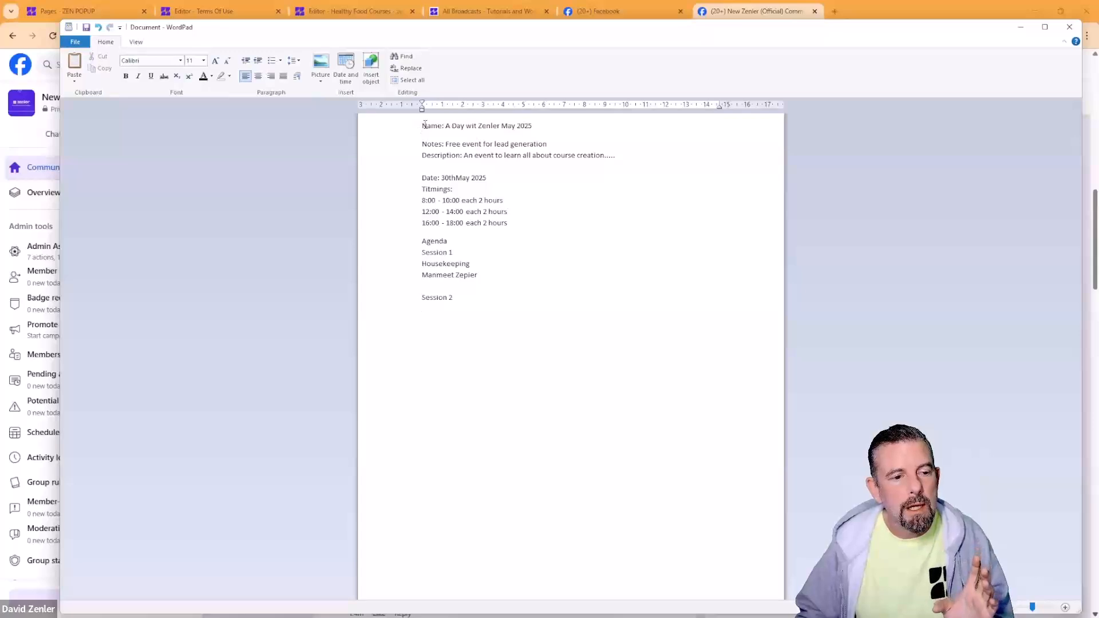
left_click_drag(422, 126, 589, 342)
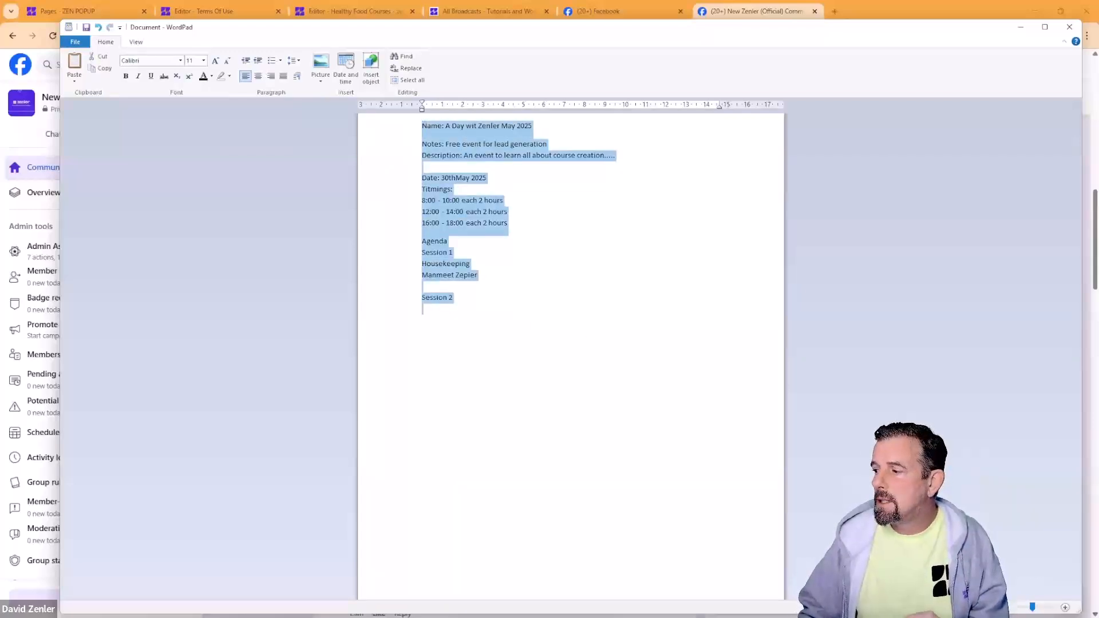
left_click(520, 365)
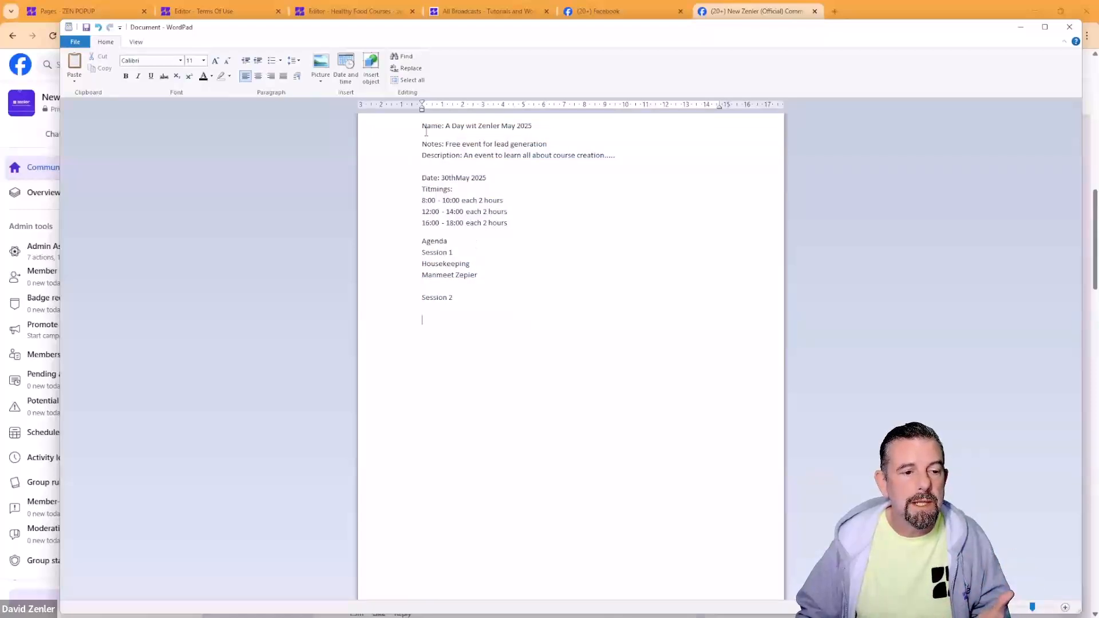
left_click_drag(426, 127, 531, 126)
left_click_drag(481, 155, 616, 155)
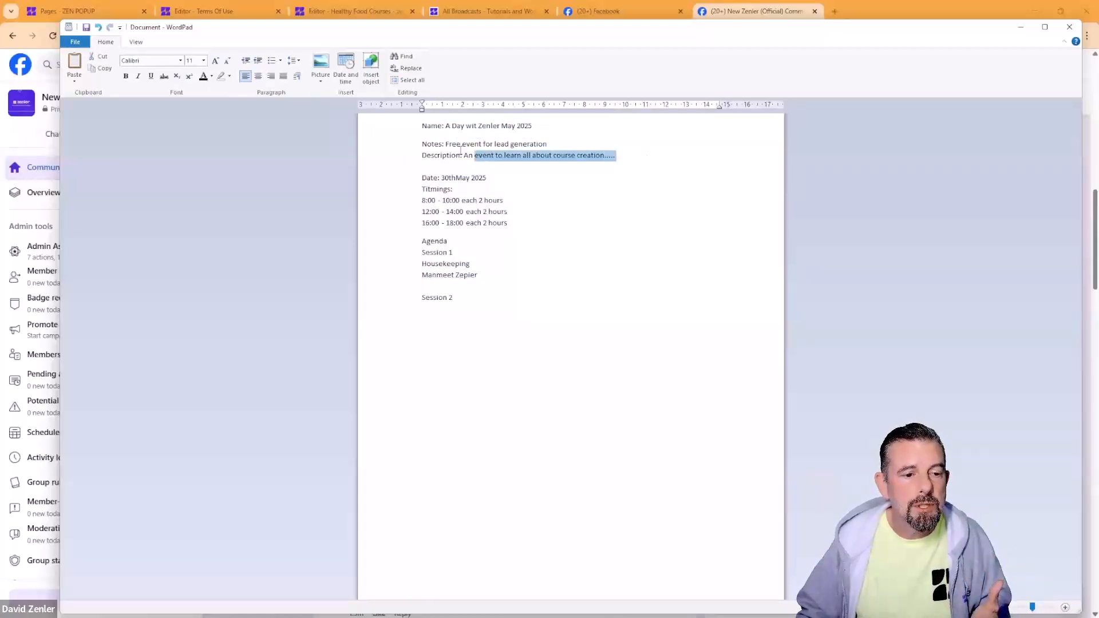
left_click(455, 145)
left_click_drag(443, 144, 567, 146)
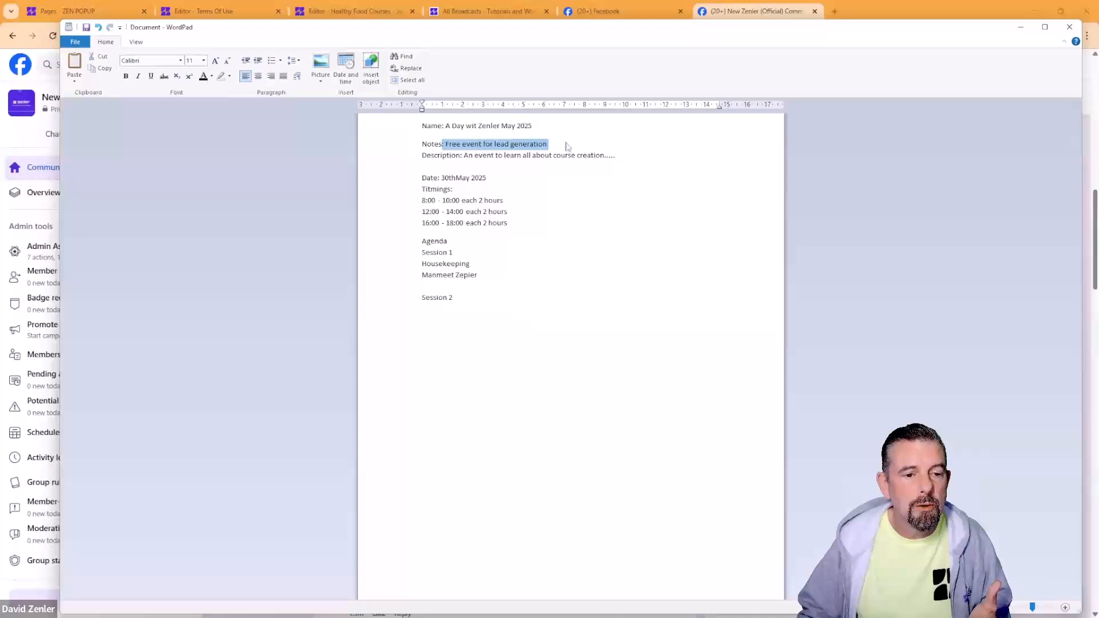
left_click(578, 239)
left_click(546, 147)
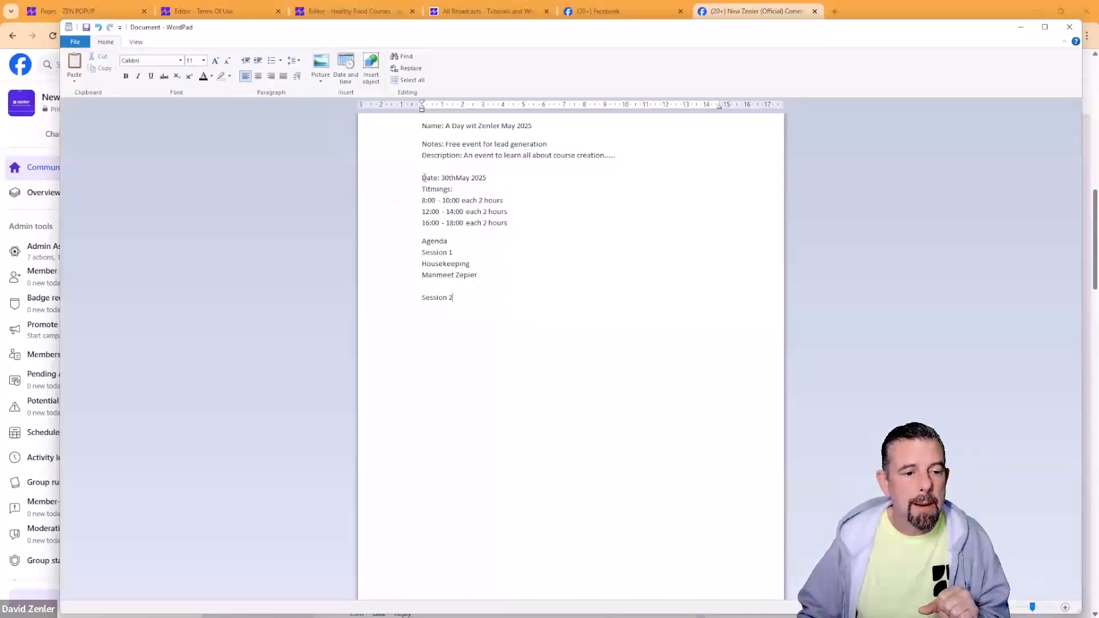
left_click_drag(423, 178, 531, 308)
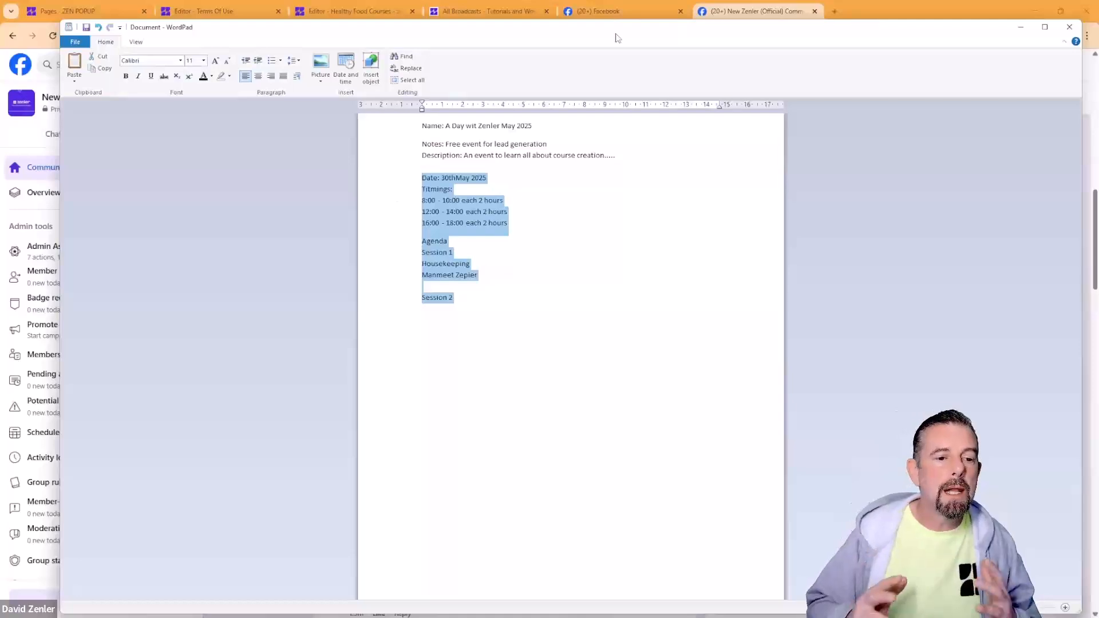
Step: Highlight the agenda's presenter line through Session 2 to review it
left_click(473, 307)
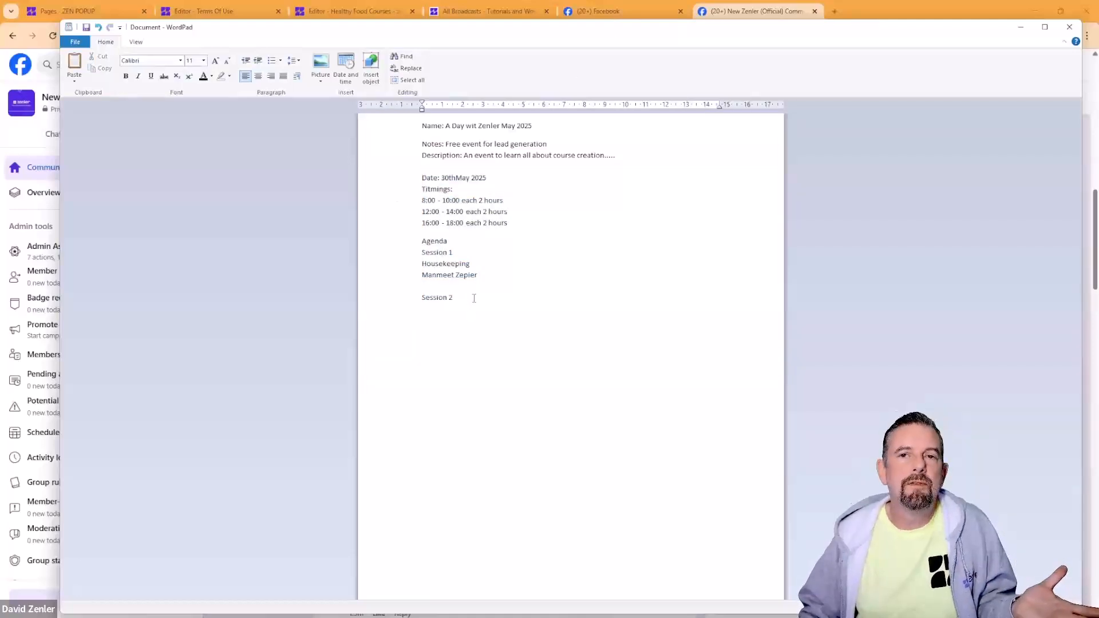
left_click_drag(459, 296, 439, 273)
left_click(436, 308)
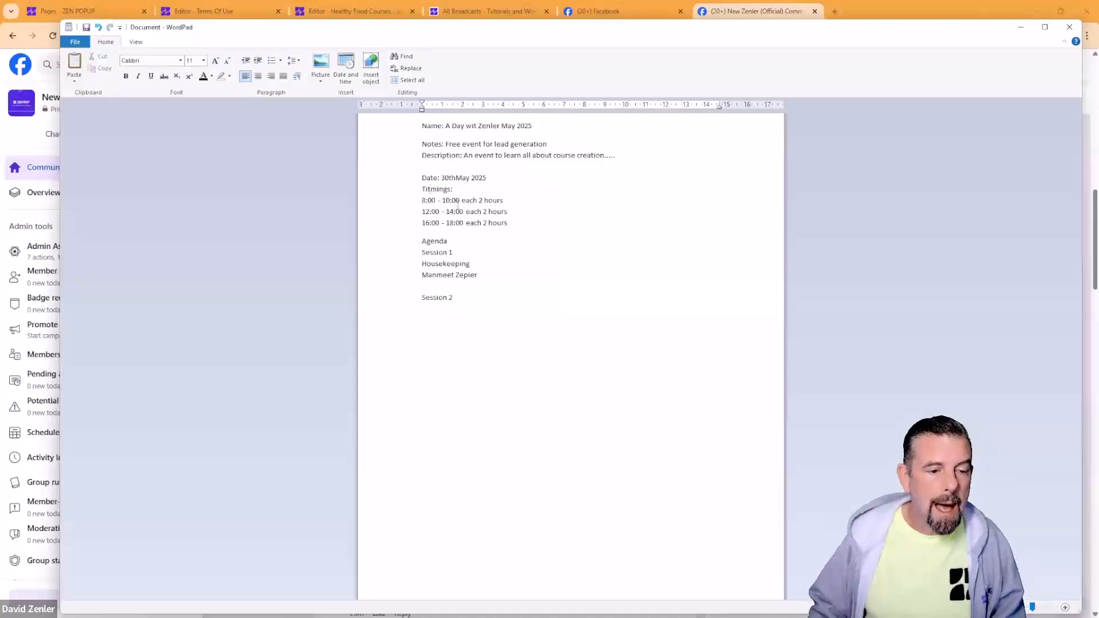
Step: Correct the heading 'Titmings:' to 'Timings:'
key("BackSpace")
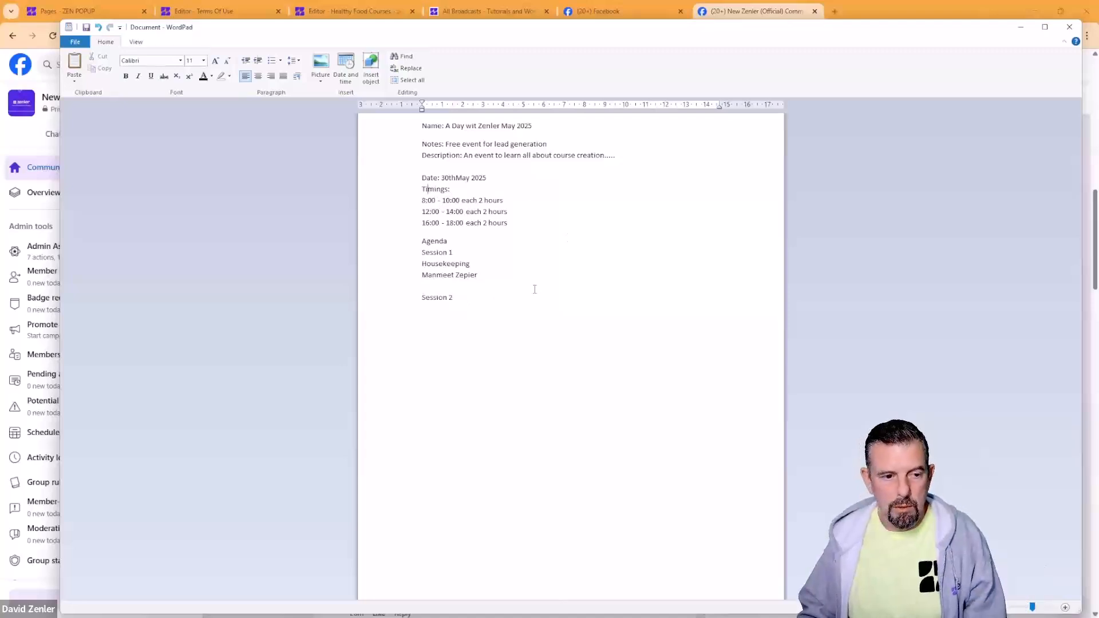
left_click_drag(469, 308, 416, 136)
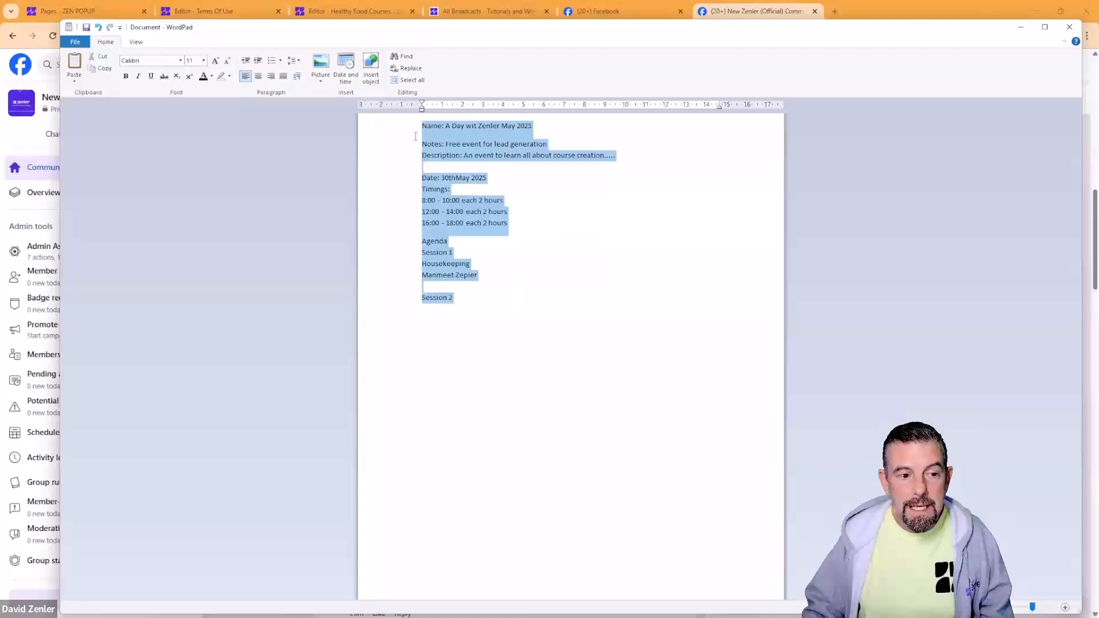
left_click(584, 289)
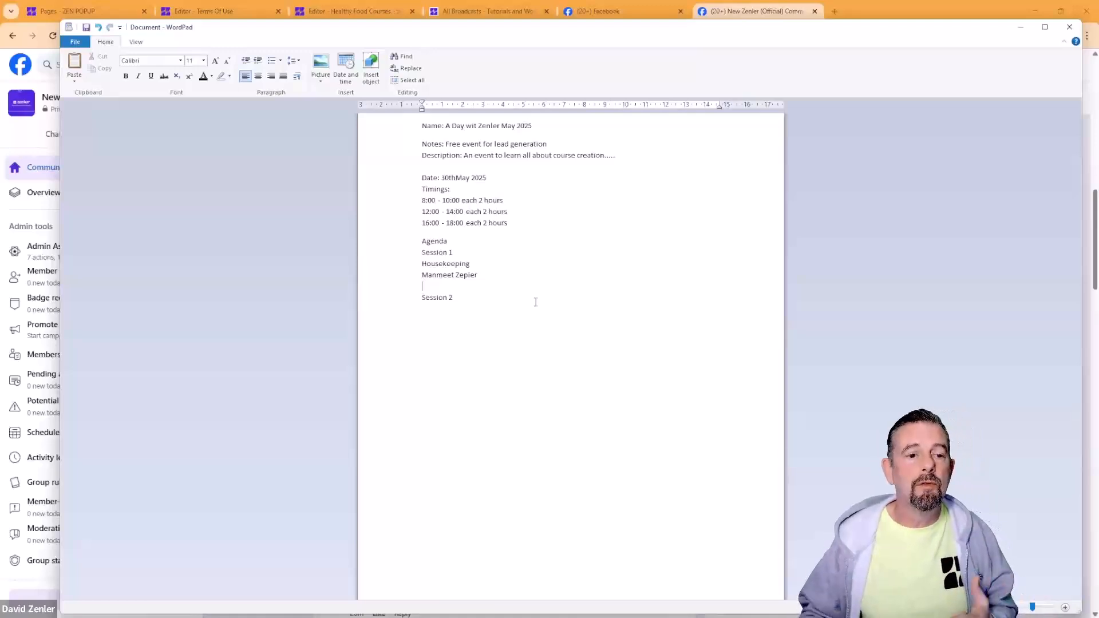
Step: Extend the Notes line with 'posting social' after 'lead generation'
left_click_drag(557, 143, 410, 150)
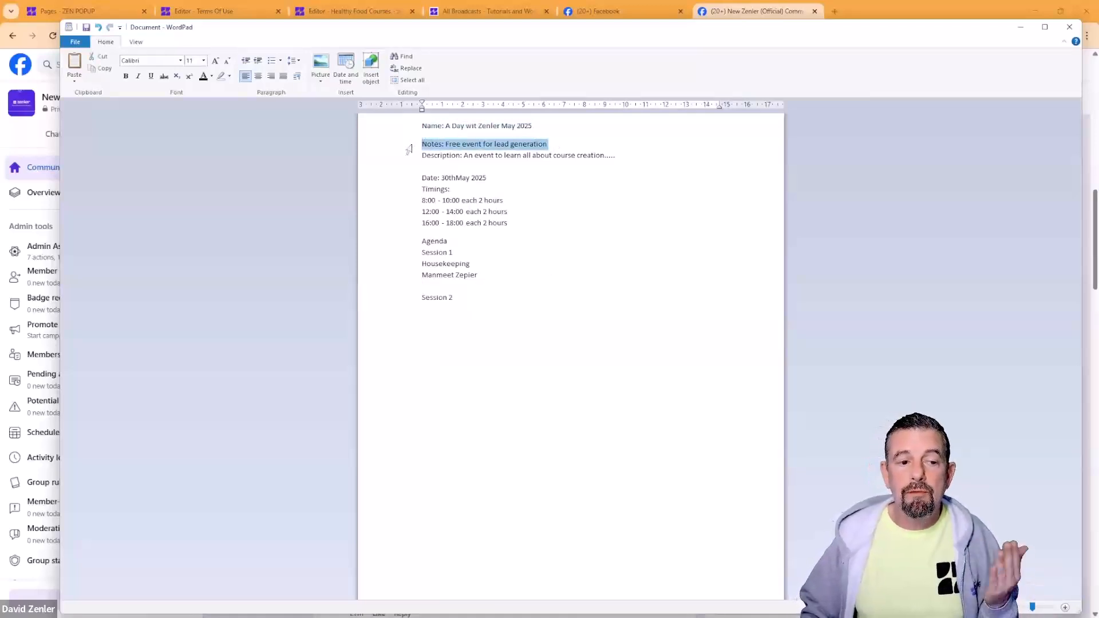
left_click(564, 145)
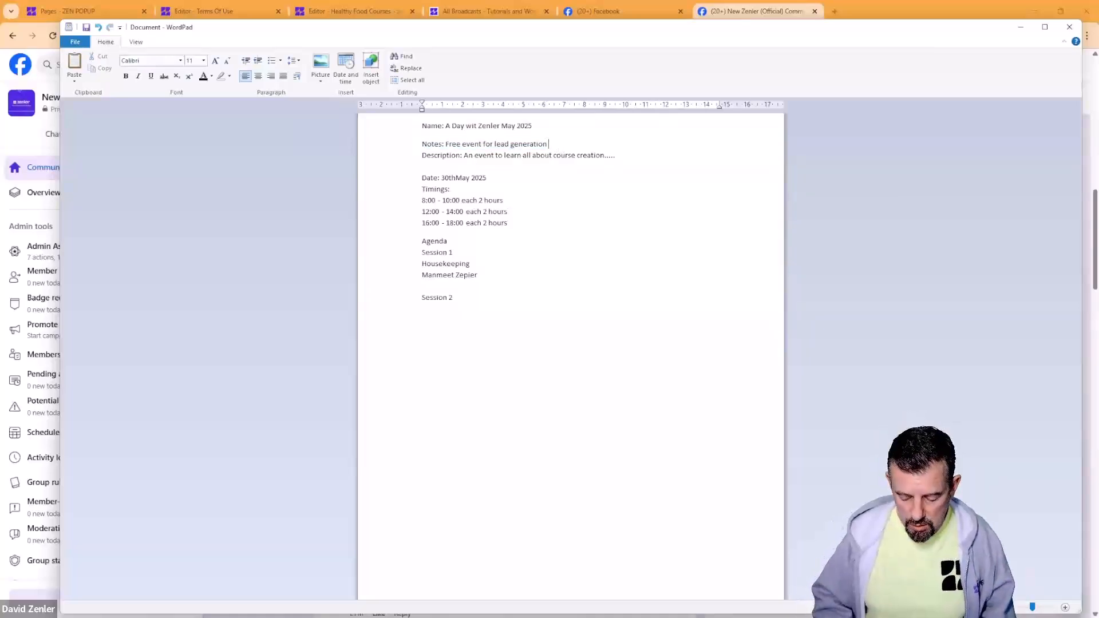
type("post")
type("g social")
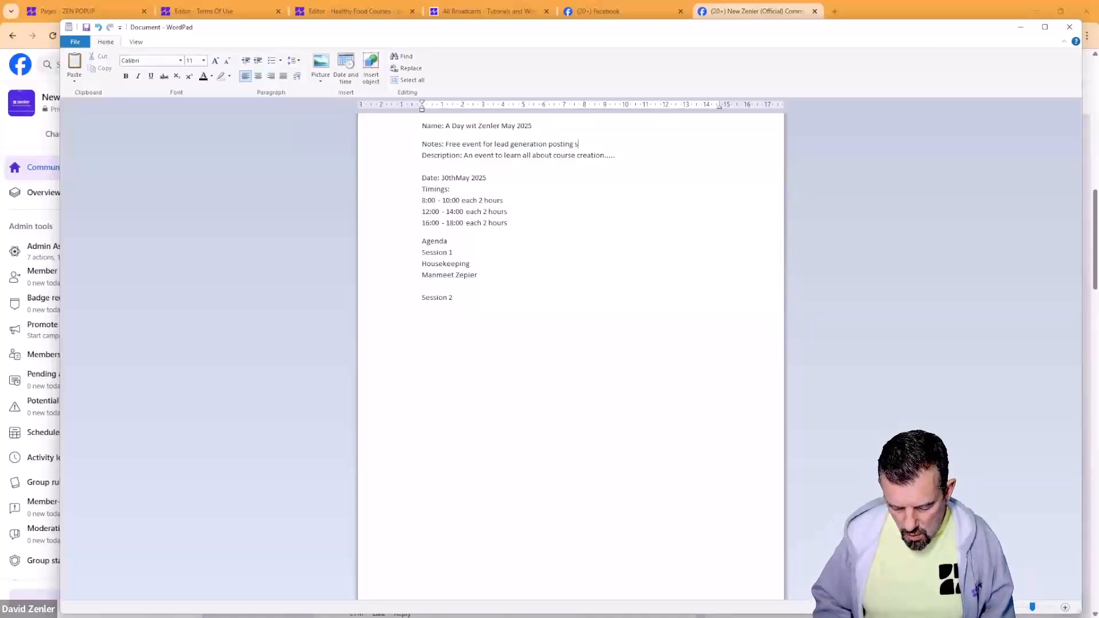
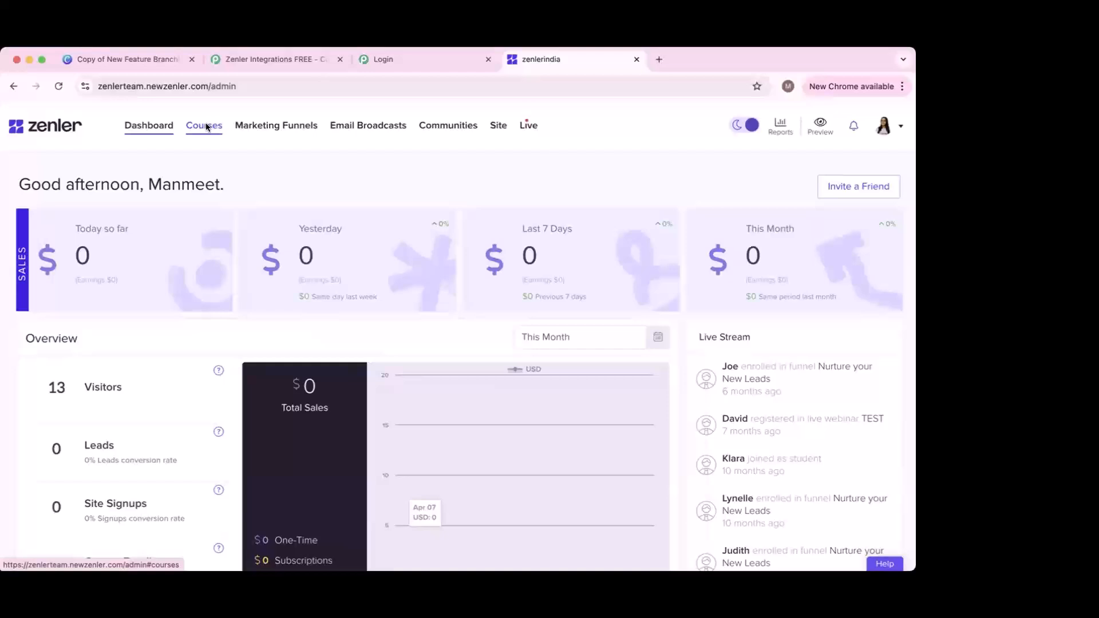
Step: Open the Time management & Productivity course from the Courses list
left_click(205, 126)
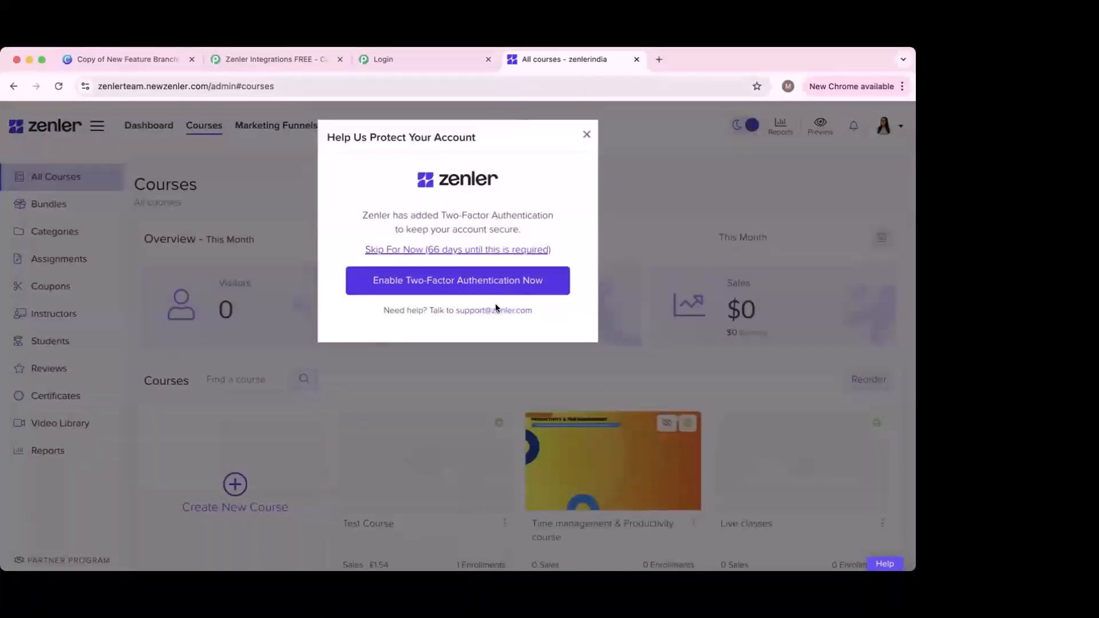
scroll(458, 390, "down", 3)
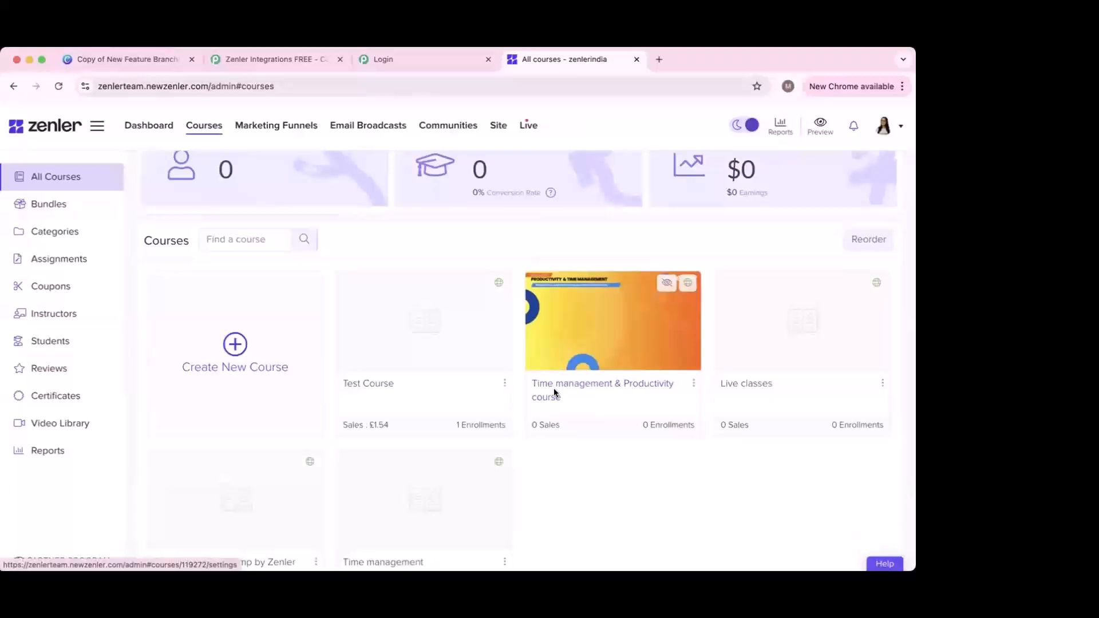
left_click(545, 391)
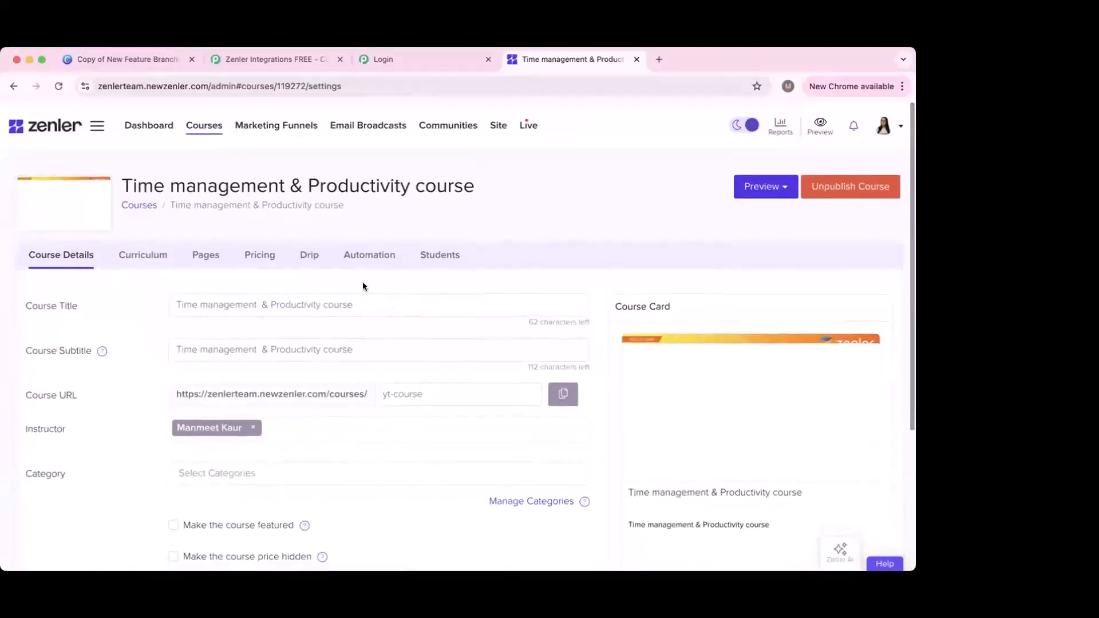
Step: Show the course's automation rules with the Enroll and Course Completion email sequences expanded
left_click(367, 255)
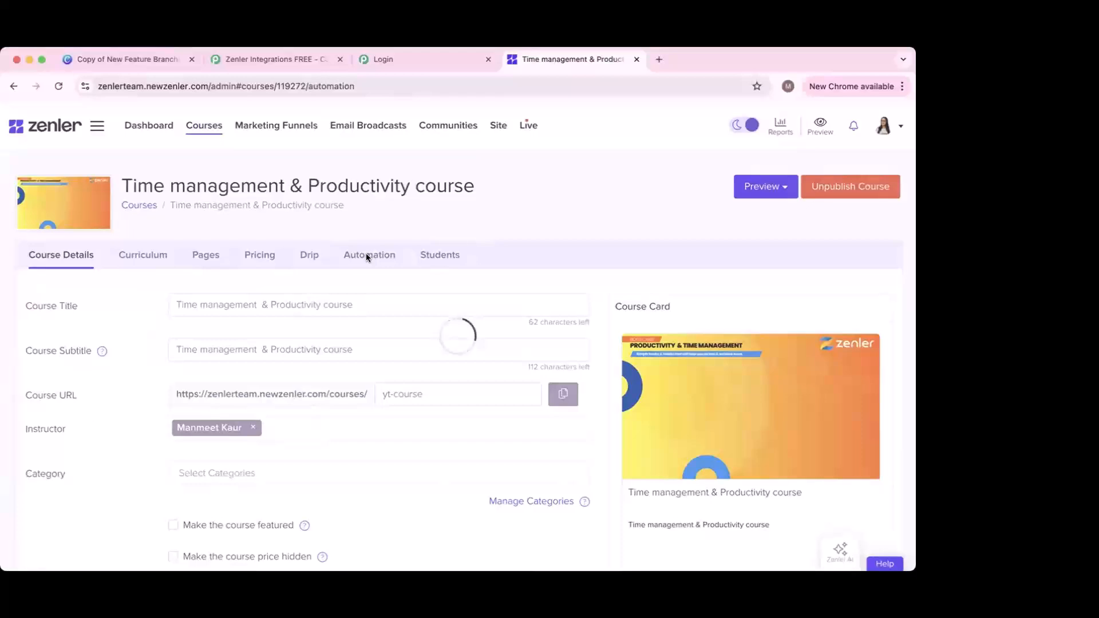
left_click(140, 482)
scroll(184, 414, "down", 2)
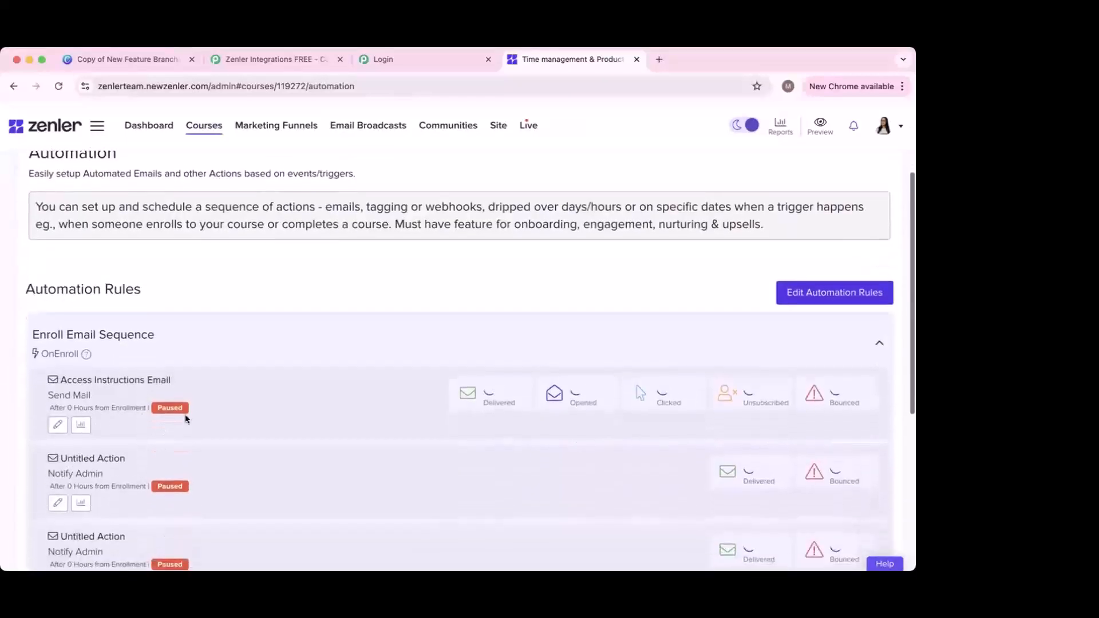
scroll(184, 418, "down", 2)
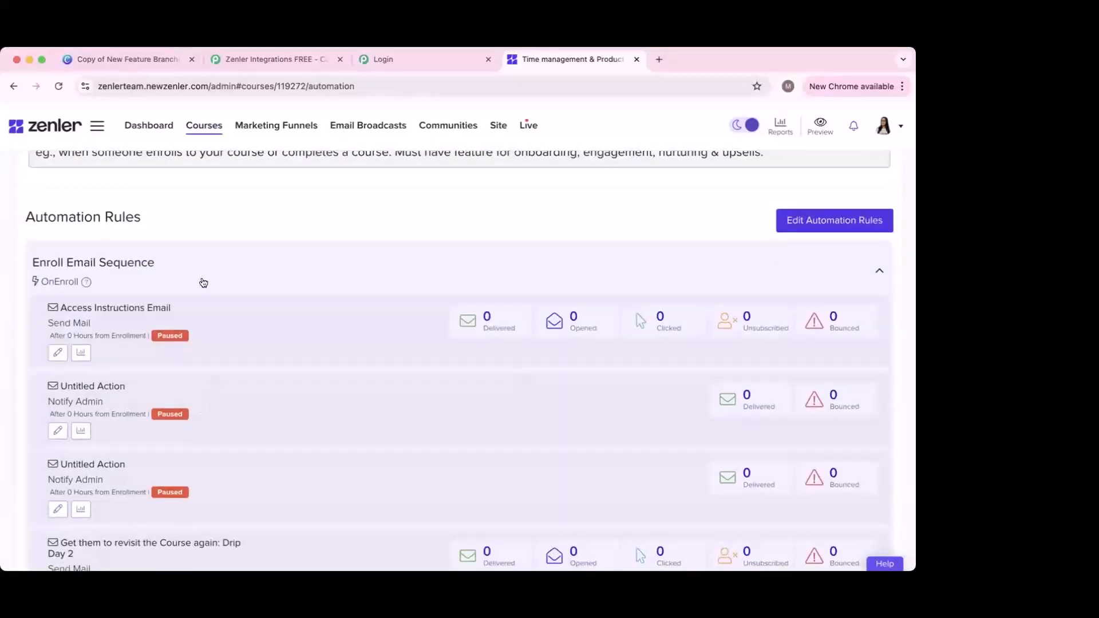
scroll(221, 444, "down", 2)
scroll(253, 467, "down", 3)
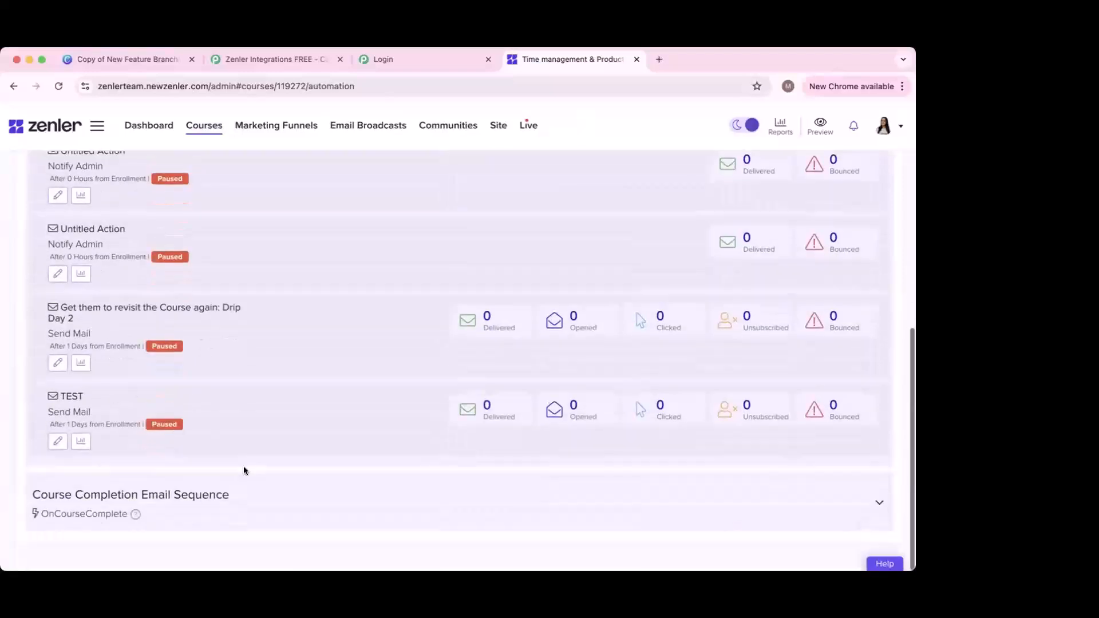
left_click(201, 494)
scroll(223, 433, "down", 2)
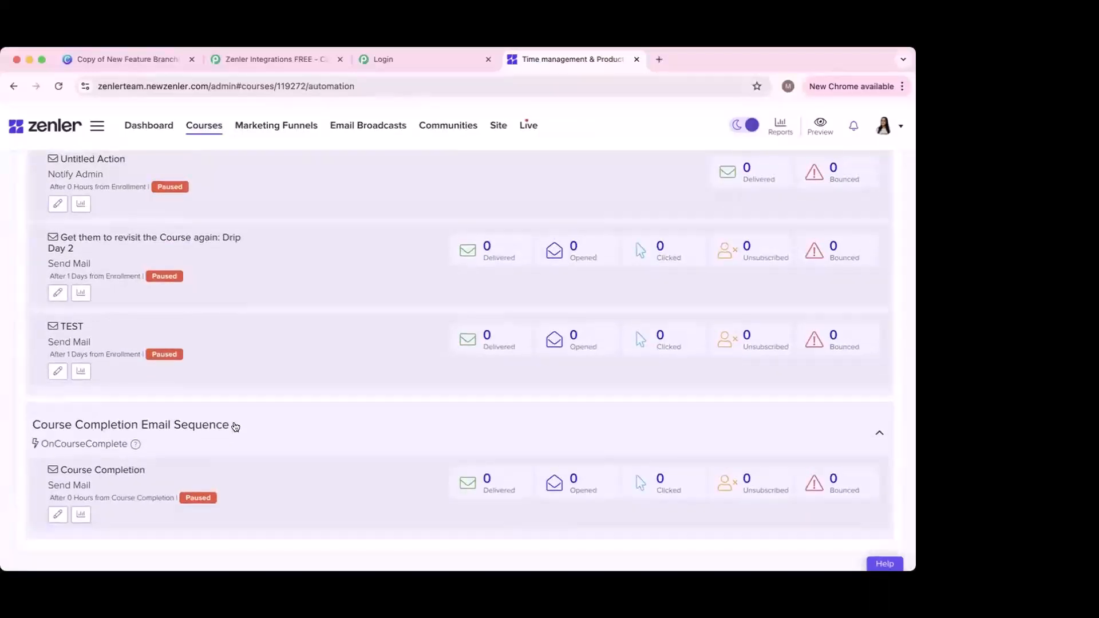
scroll(162, 356, "up", 4)
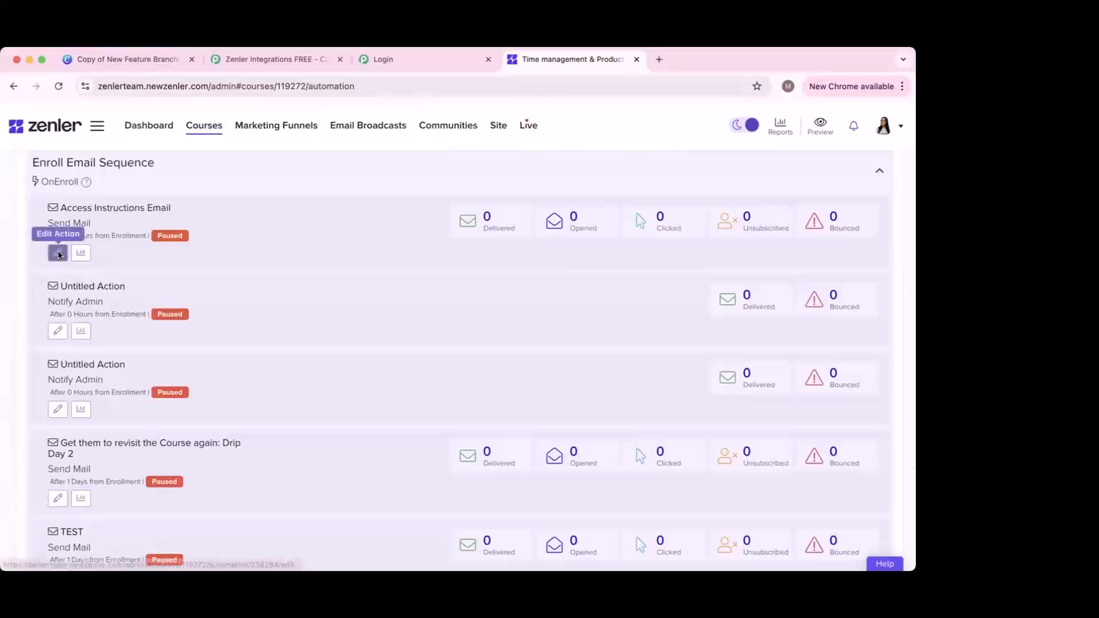
Step: Review the Access Instructions Email: sent 0 hours after enrollment, subject '[COURSE/SITE/PROGRAM] Access Details Inside.'
left_click(59, 254)
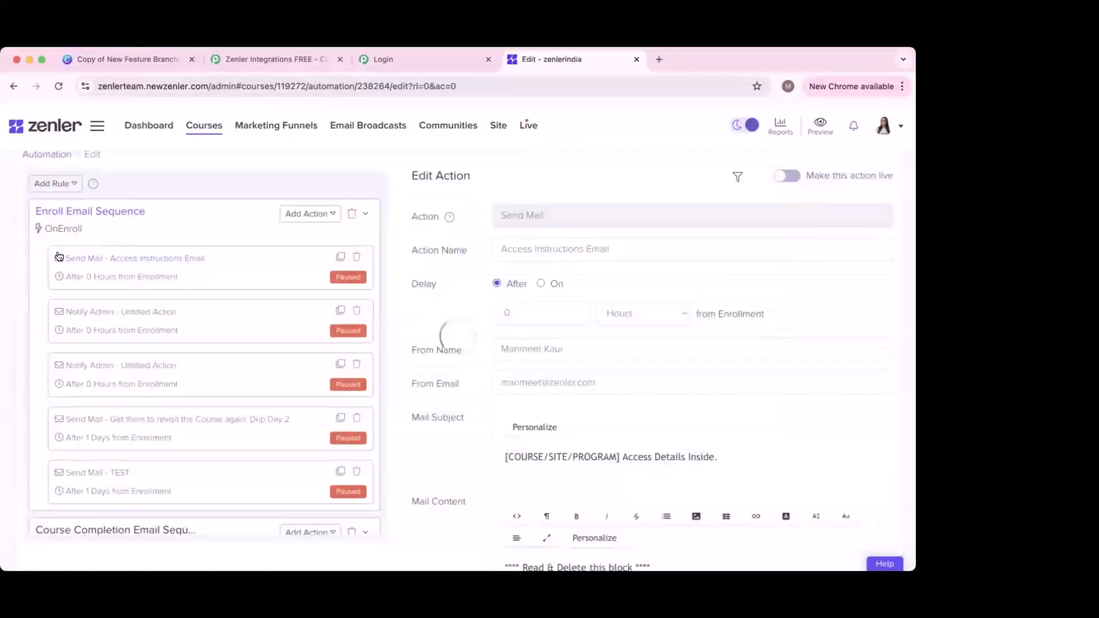
scroll(360, 330, "down", 1)
scroll(559, 231, "down", 1)
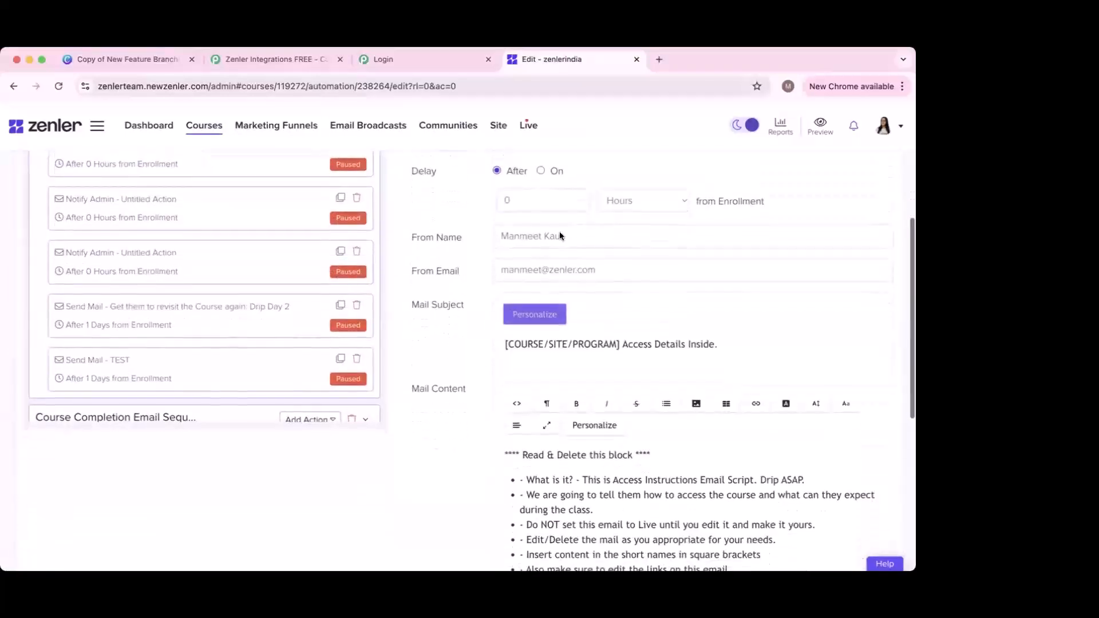
scroll(566, 217, "up", 2)
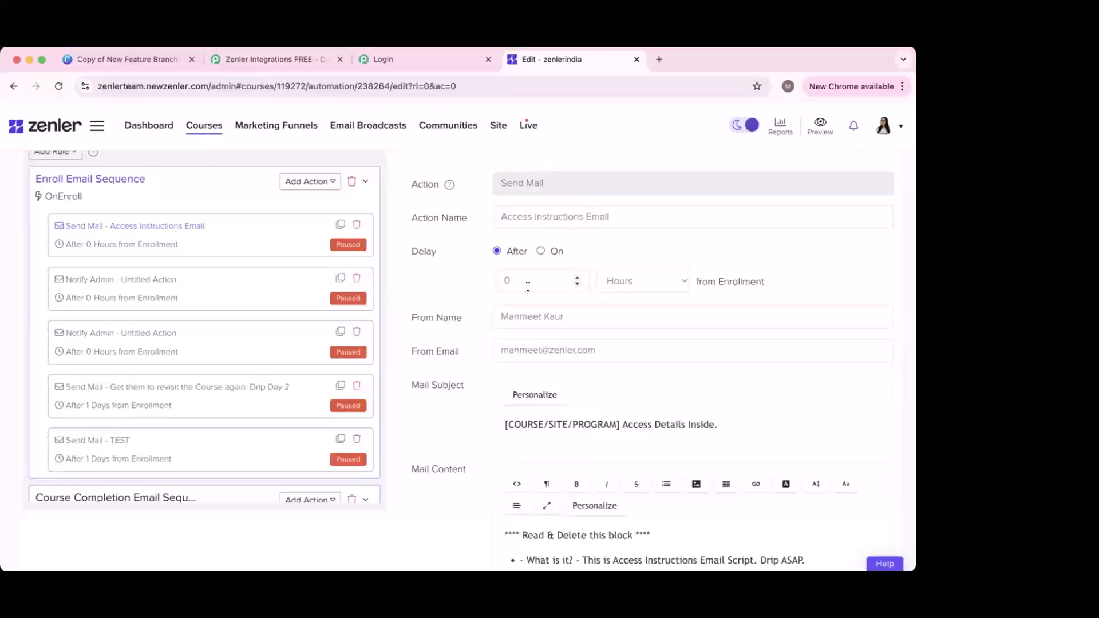
scroll(582, 332, "down", 5)
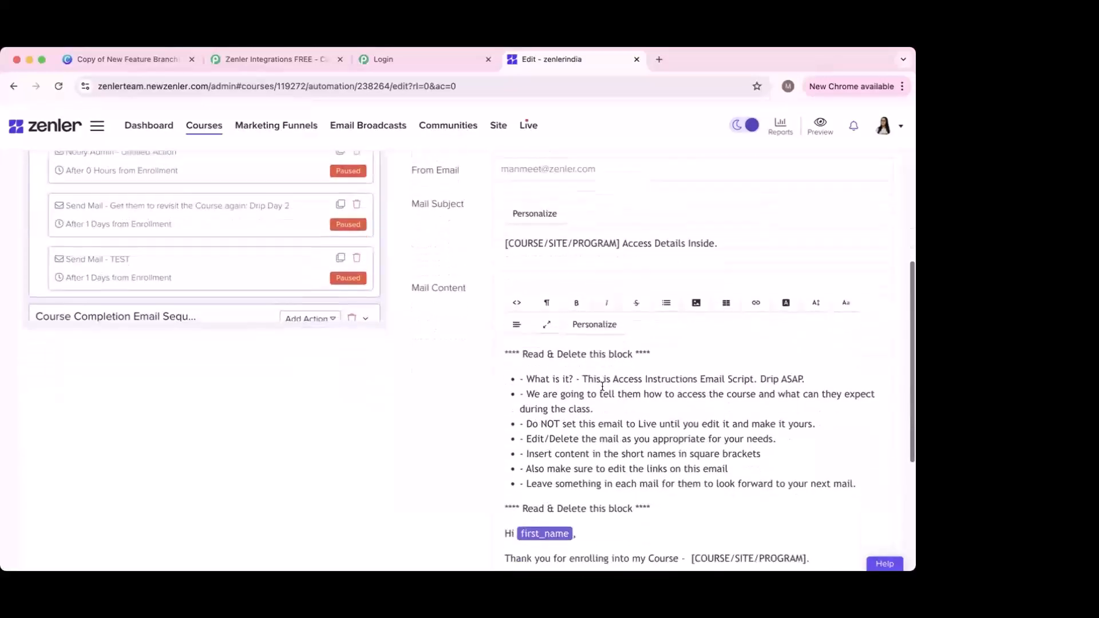
scroll(603, 386, "down", 5)
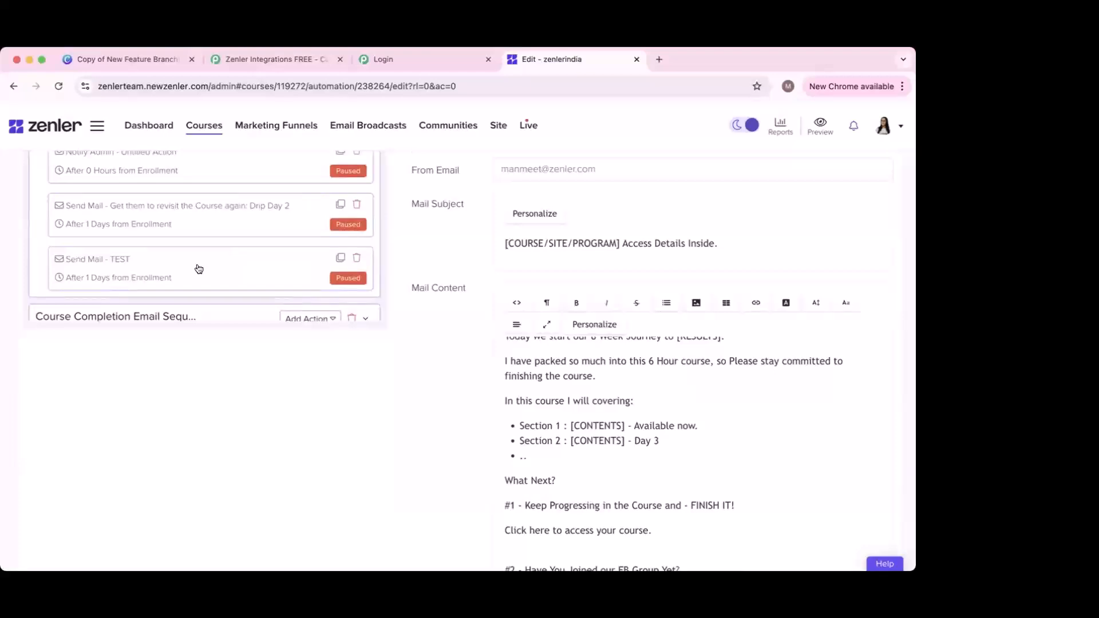
scroll(199, 269, "down", 2)
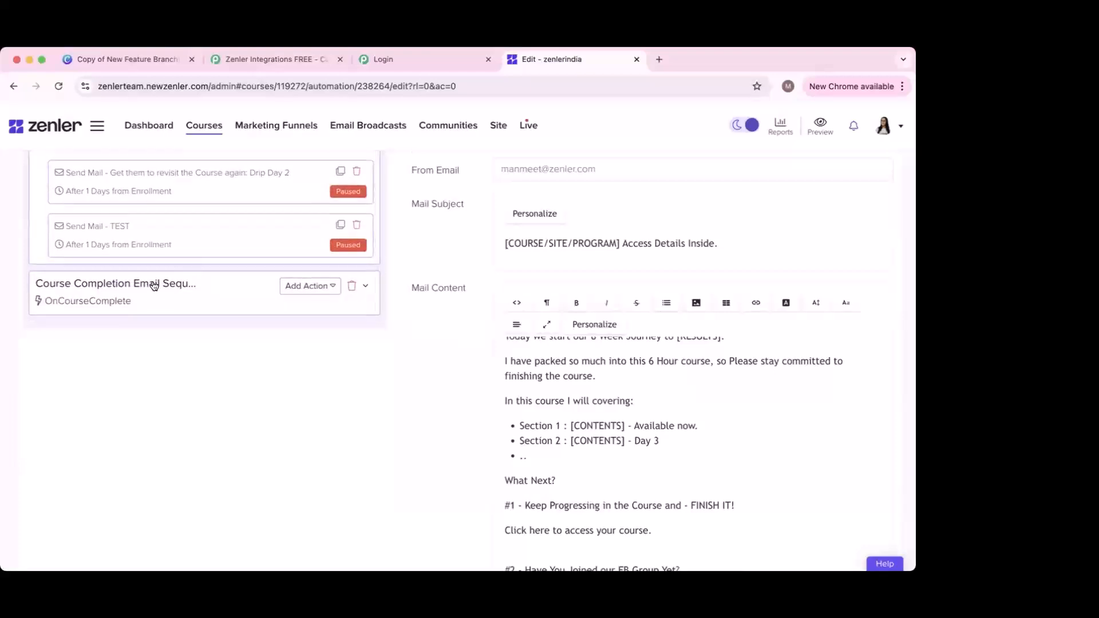
Step: Show the OnCourseComplete rule's settings, then list the Enroll sequence's available action types
left_click(154, 285)
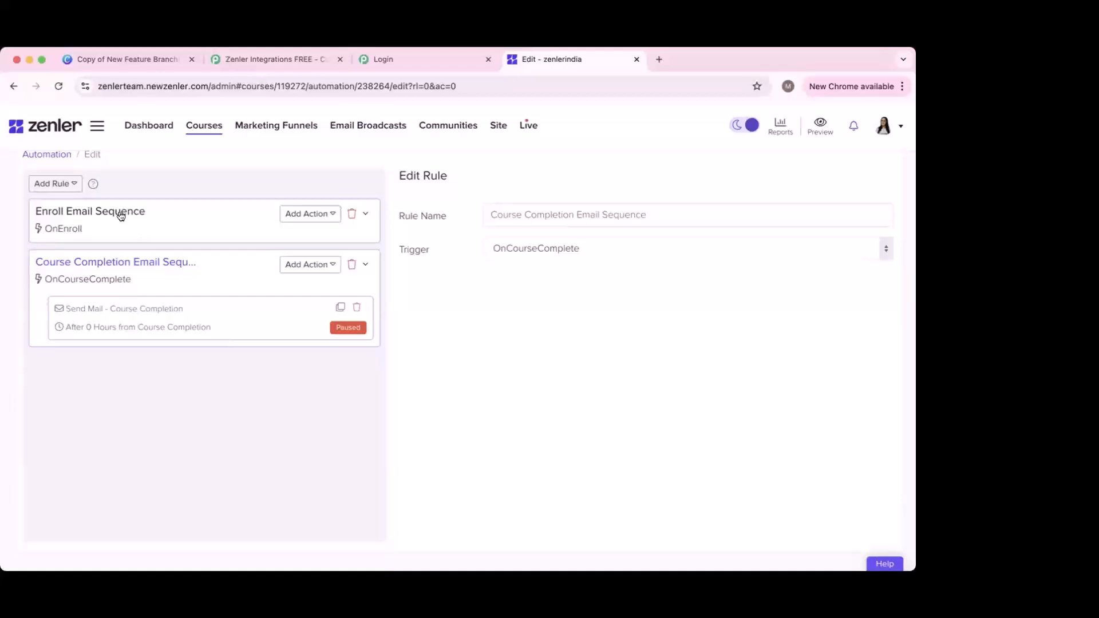
left_click(300, 216)
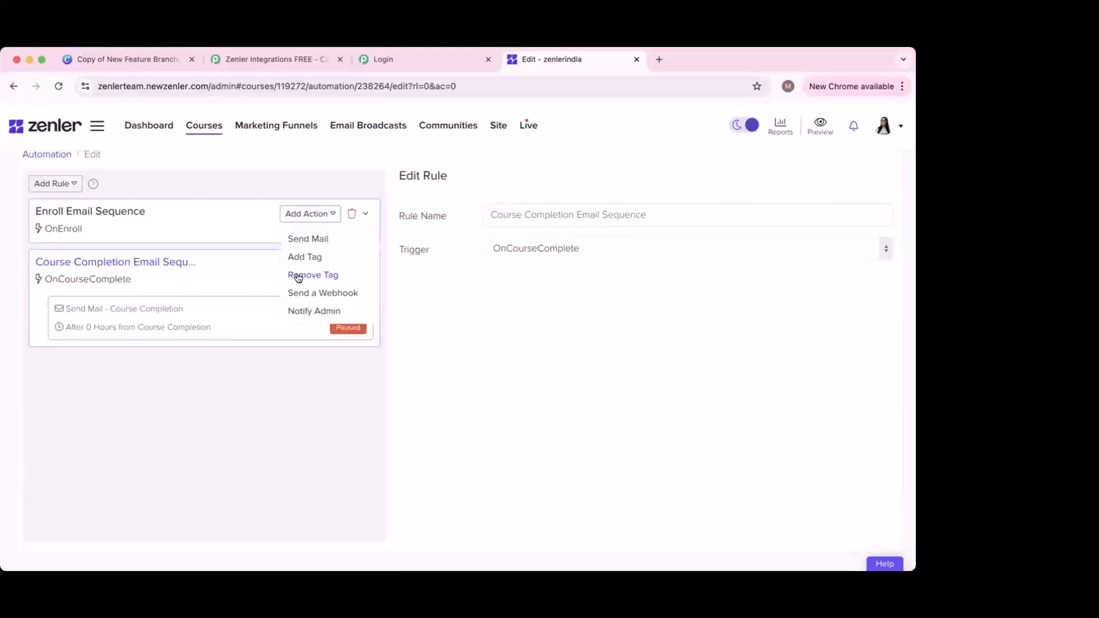
Step: Add a Notify Admin action to the Enroll Email Sequence and review its subject and content
left_click(319, 313)
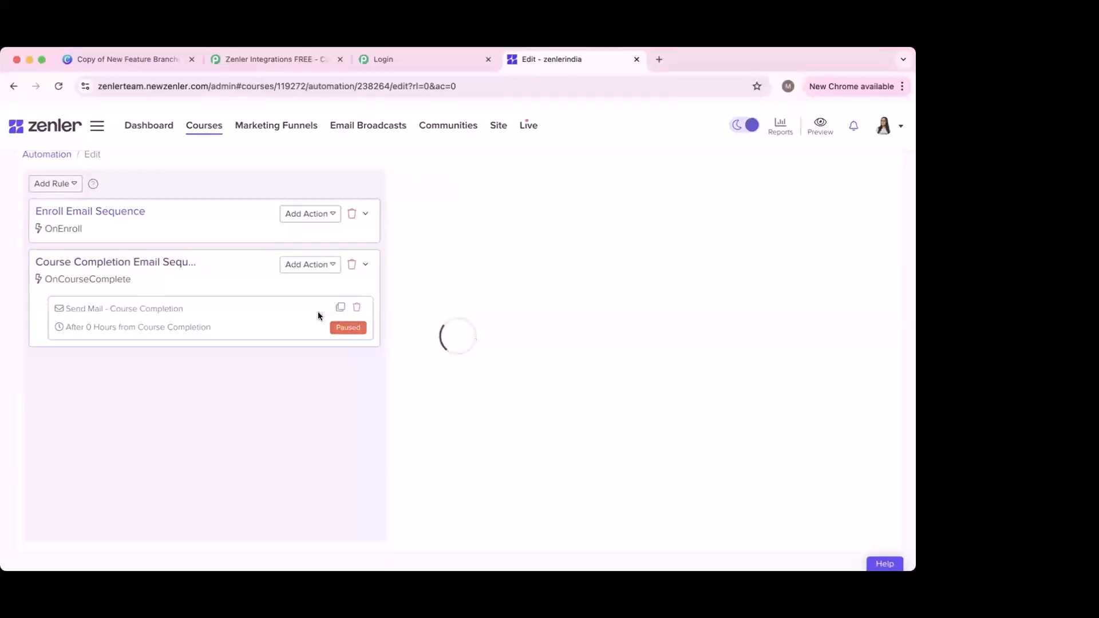
scroll(534, 315, "down", 2)
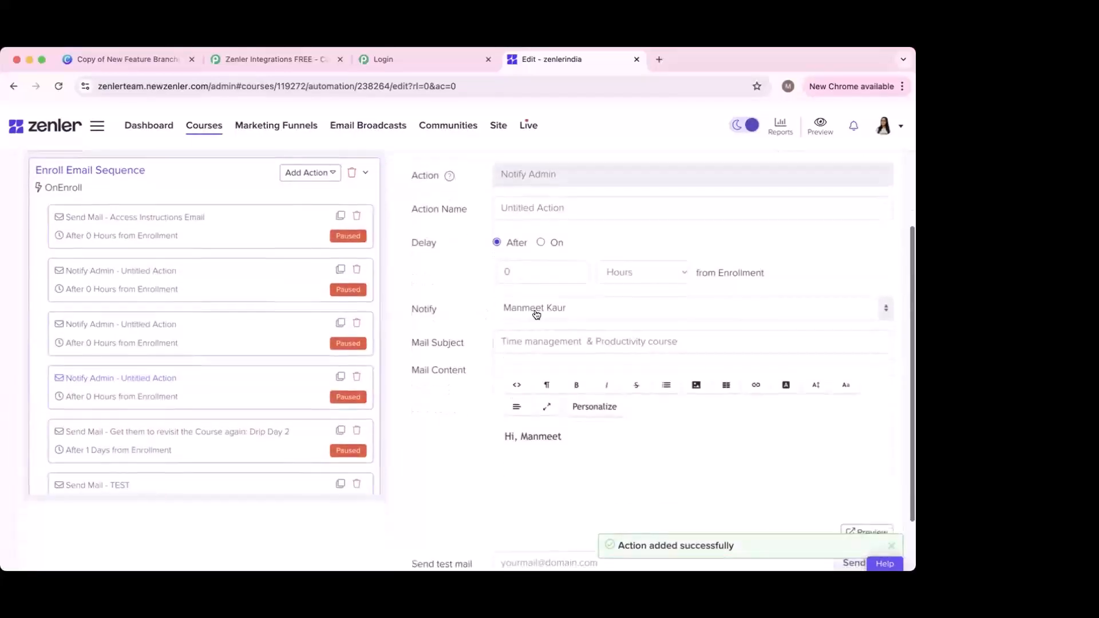
triple_click(534, 338)
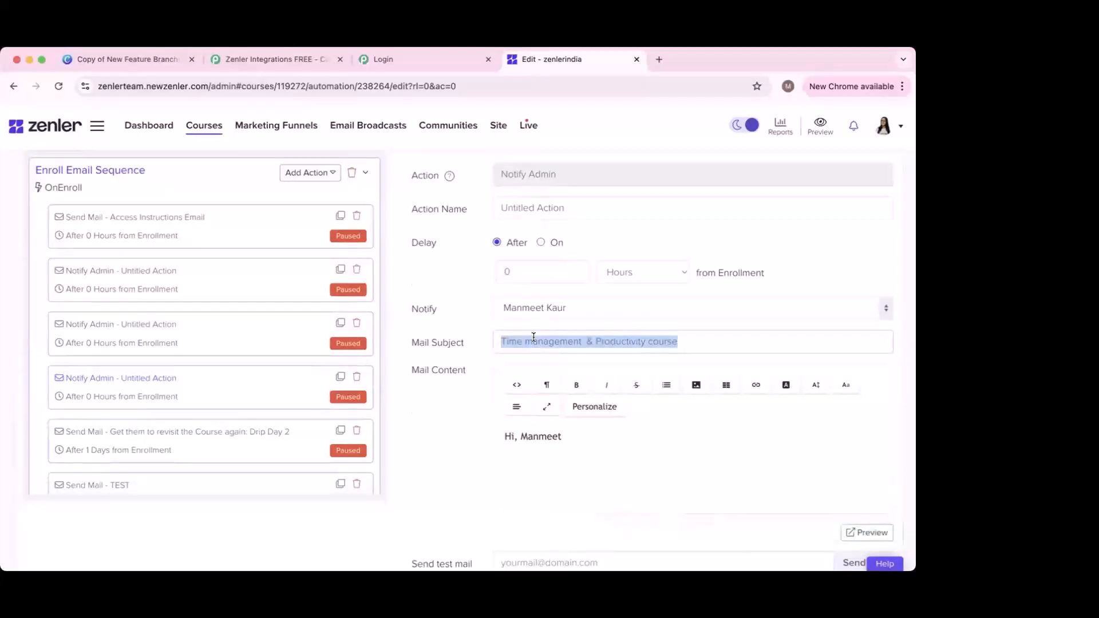
left_click(536, 447)
scroll(536, 417, "down", 2)
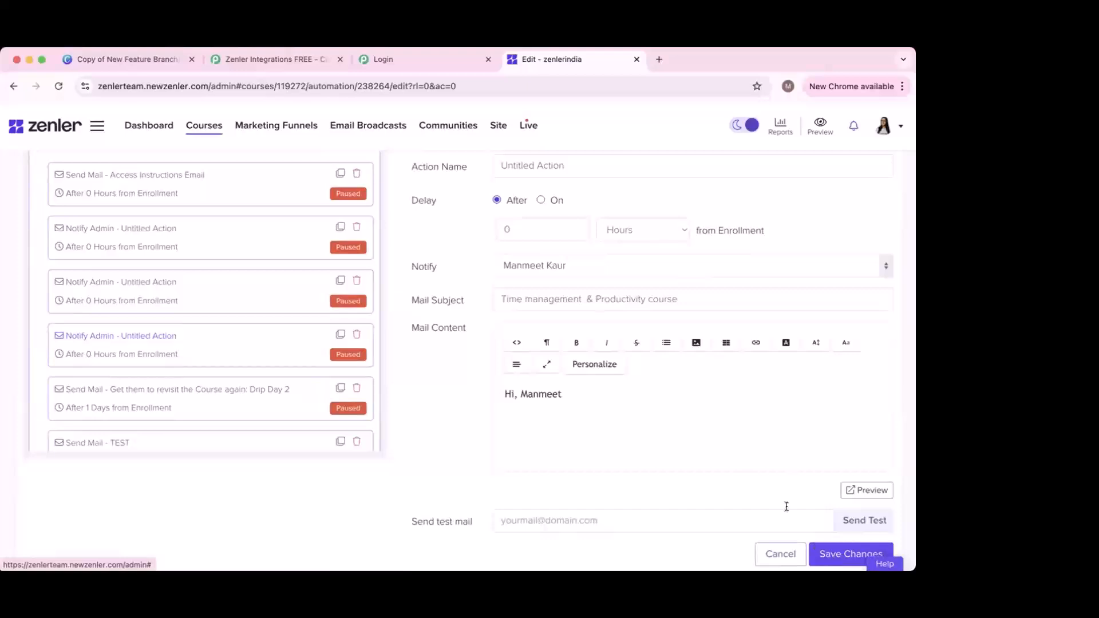
scroll(629, 400, "up", 2)
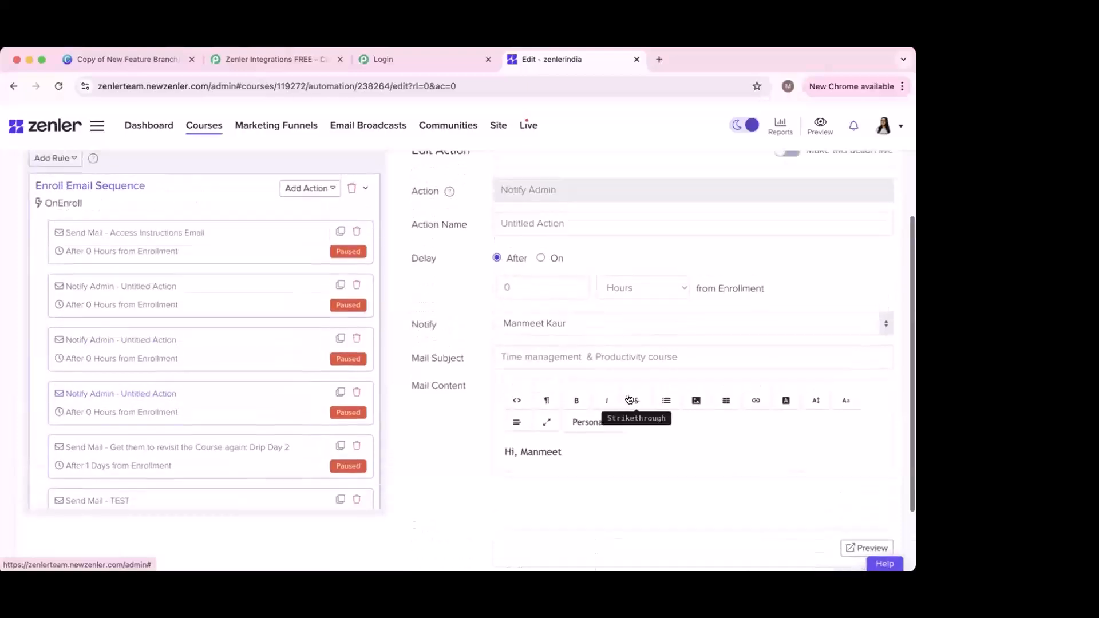
scroll(630, 400, "up", 2)
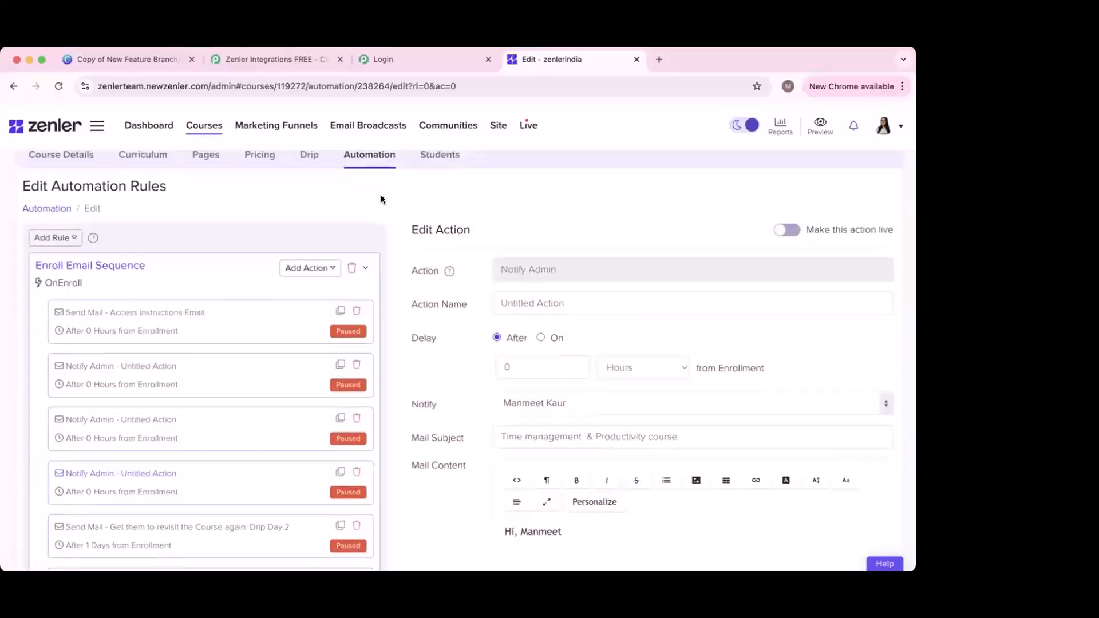
scroll(381, 198, "up", 2)
left_click(308, 209)
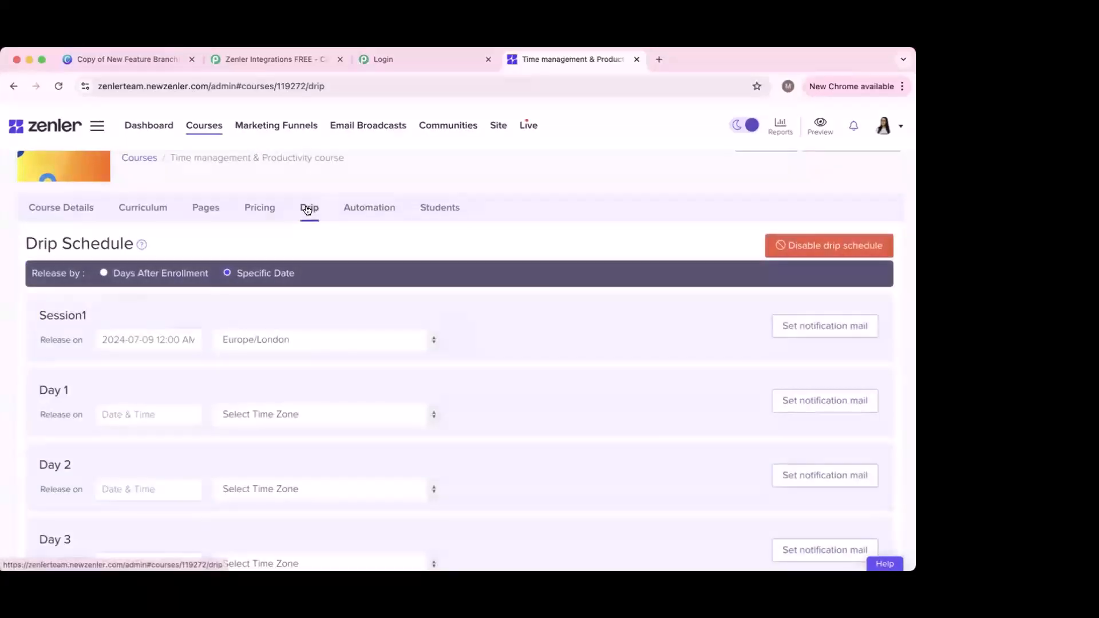
scroll(534, 262, "down", 2)
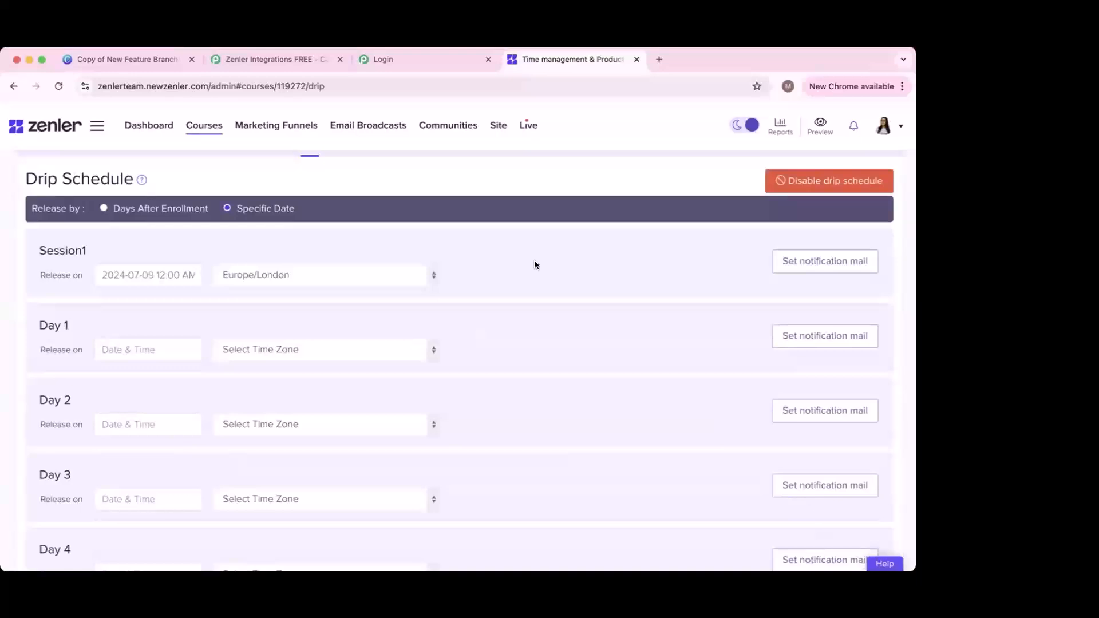
scroll(604, 297, "down", 2)
scroll(604, 297, "up", 5)
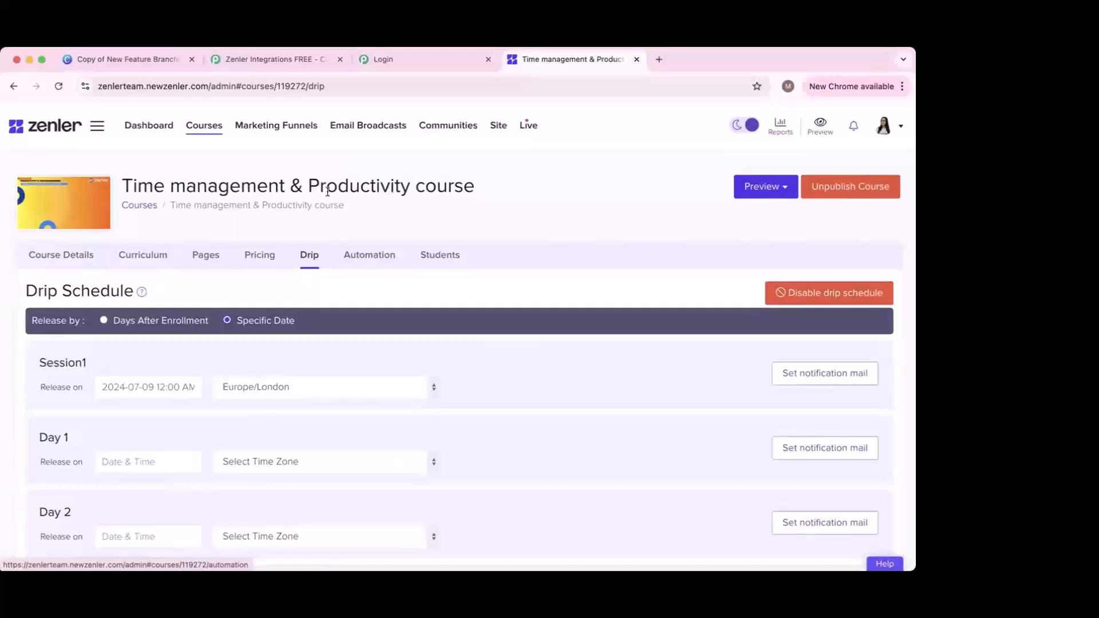
Step: Open the 'newsletter funnel' from the Funnels list
left_click(268, 131)
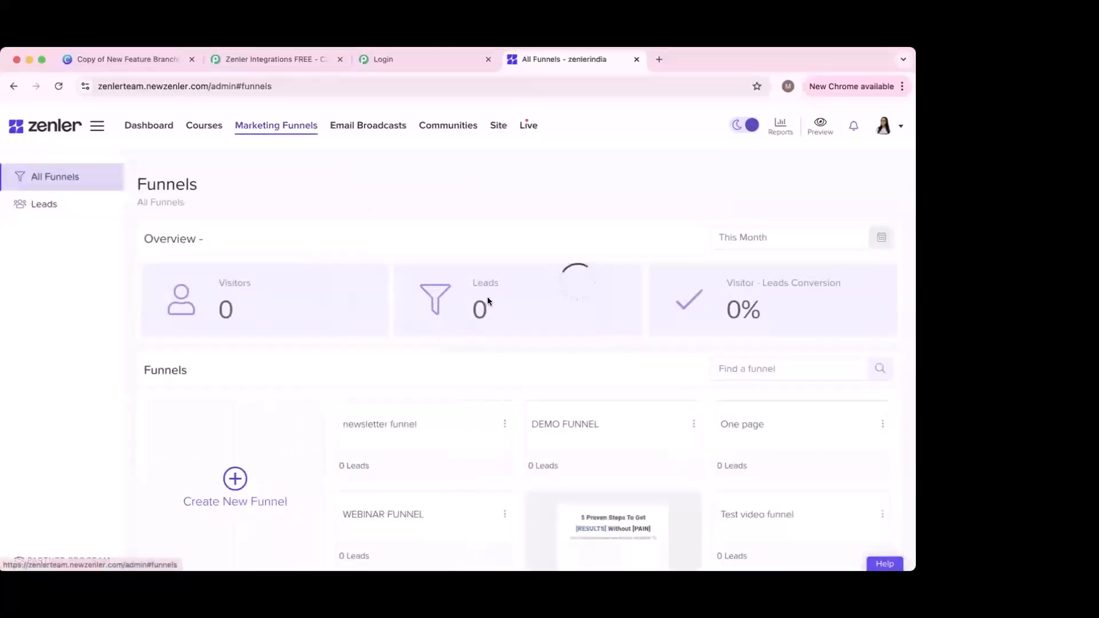
scroll(409, 398, "down", 3)
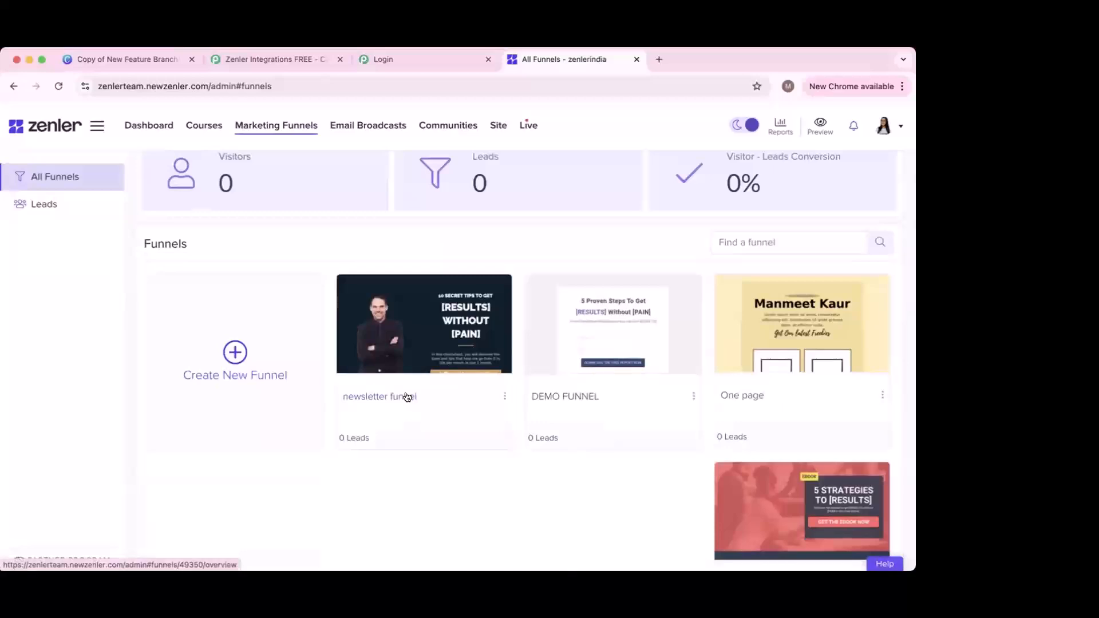
left_click(406, 394)
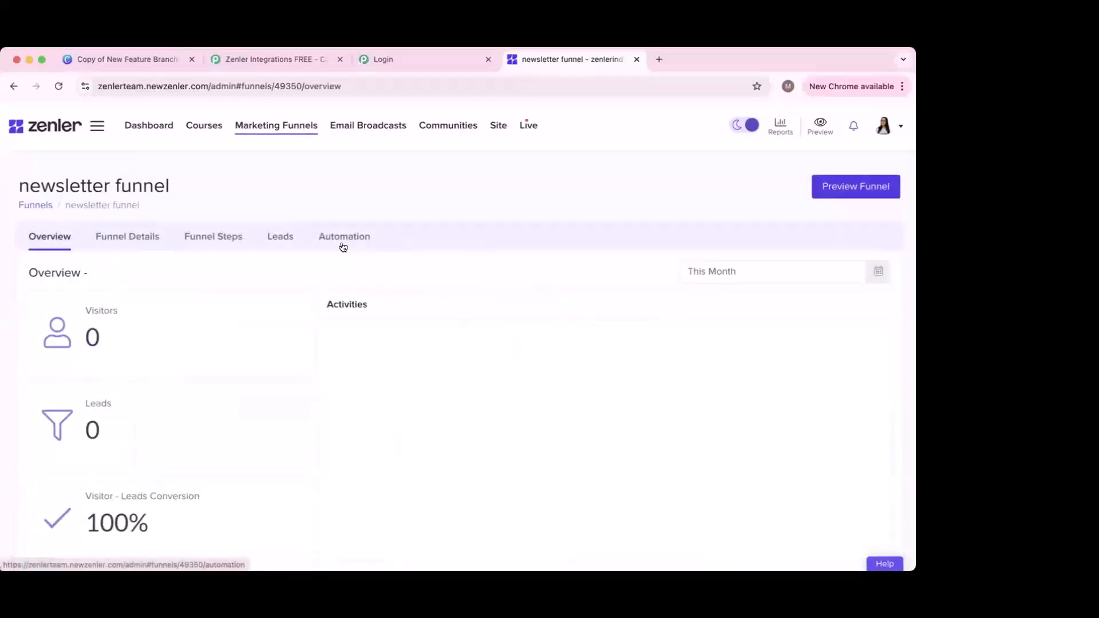
Step: Show the funnel's OnSubscribe Email Drip Sequence expanded to its three paused emails
left_click(343, 242)
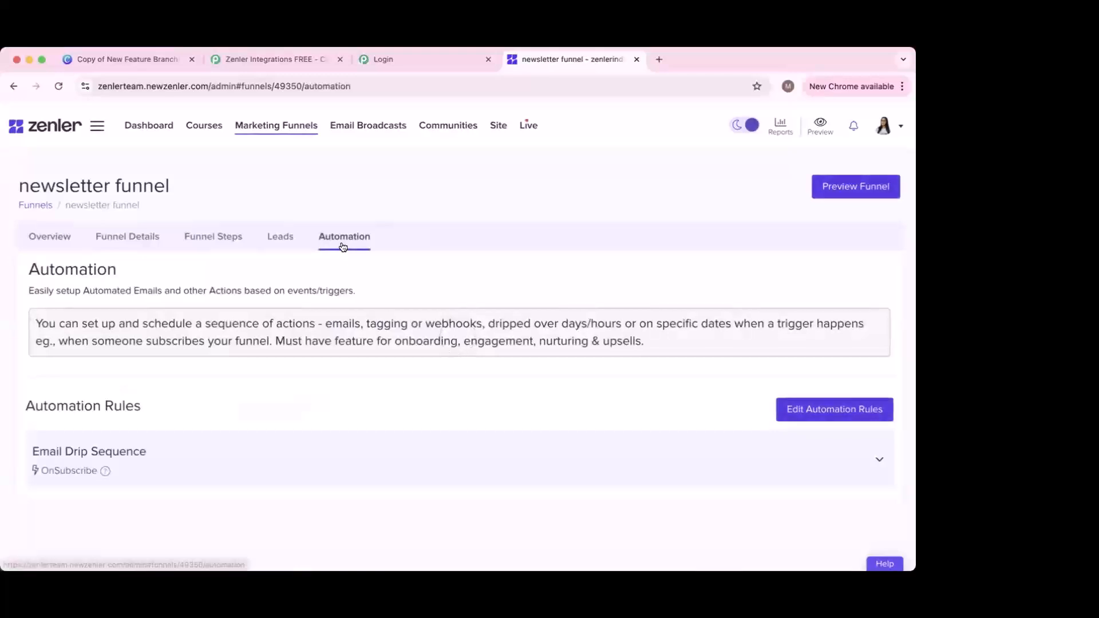
left_click(243, 456)
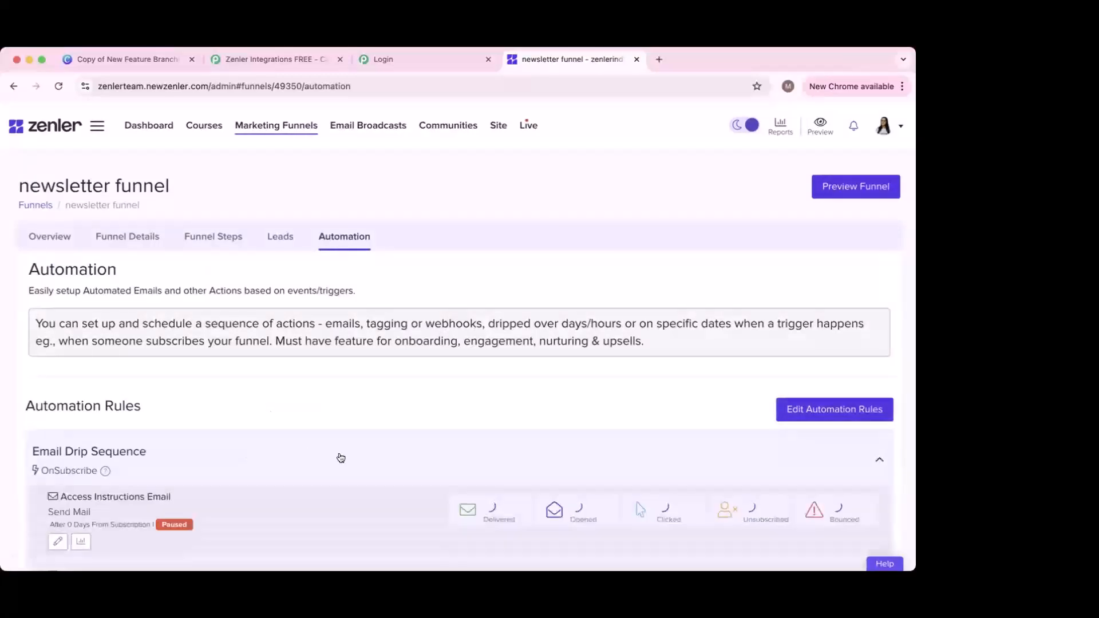
scroll(338, 453, "down", 3)
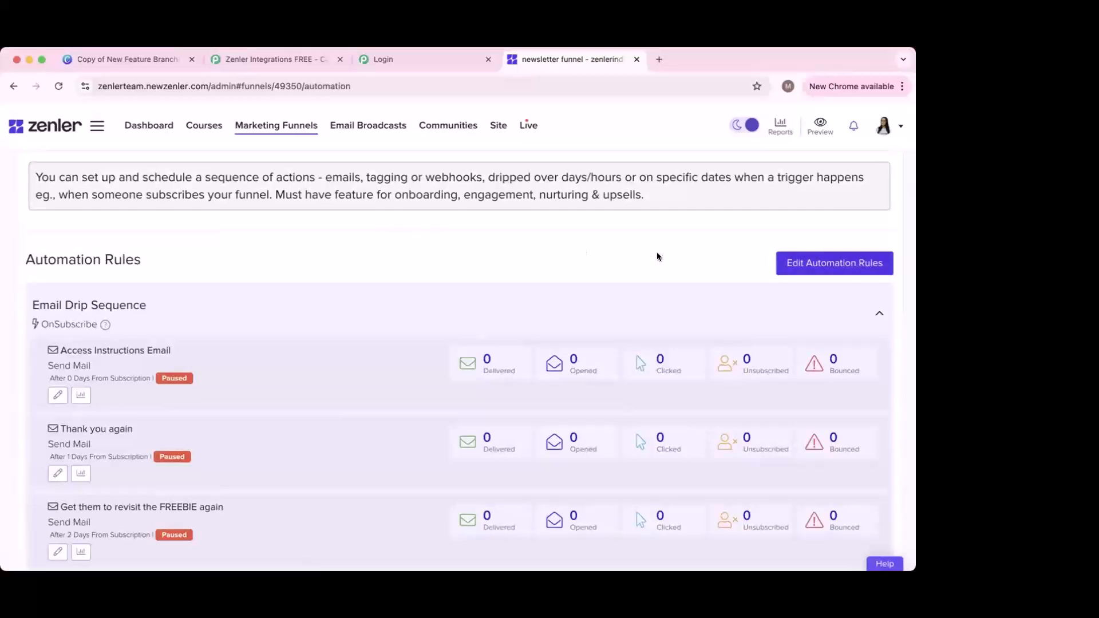
left_click(350, 125)
scroll(276, 196, "up", 5)
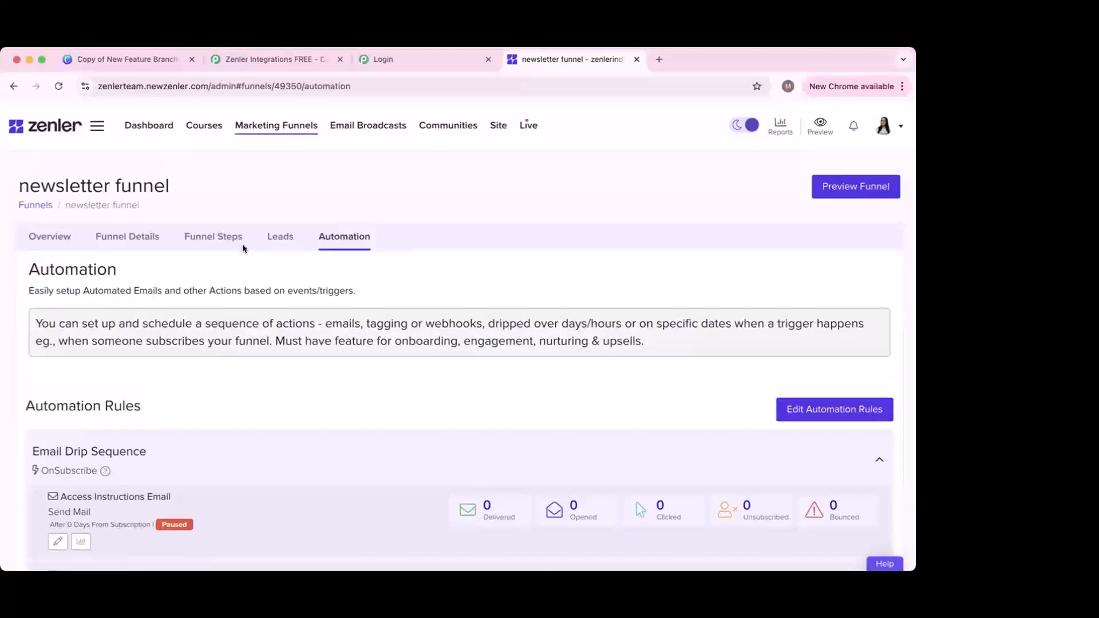
scroll(242, 244, "down", 3)
scroll(304, 240, "up", 3)
scroll(187, 196, "down", 4)
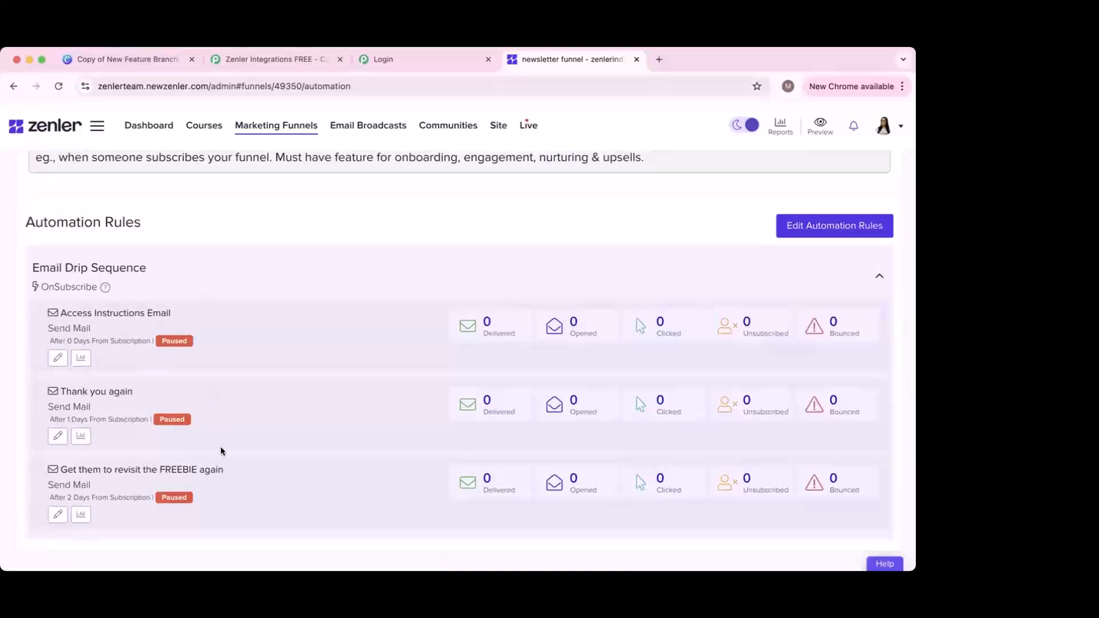
Step: Review the funnel's Access Instructions Email, sent 0 days after subscription, and its mail content
left_click(59, 358)
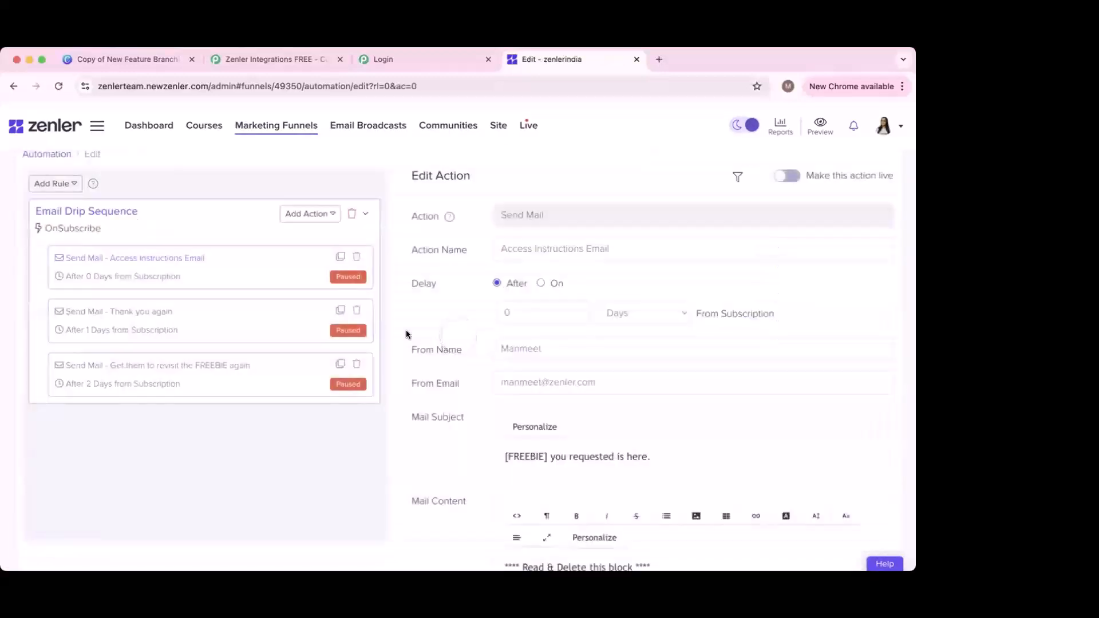
scroll(569, 328, "down", 3)
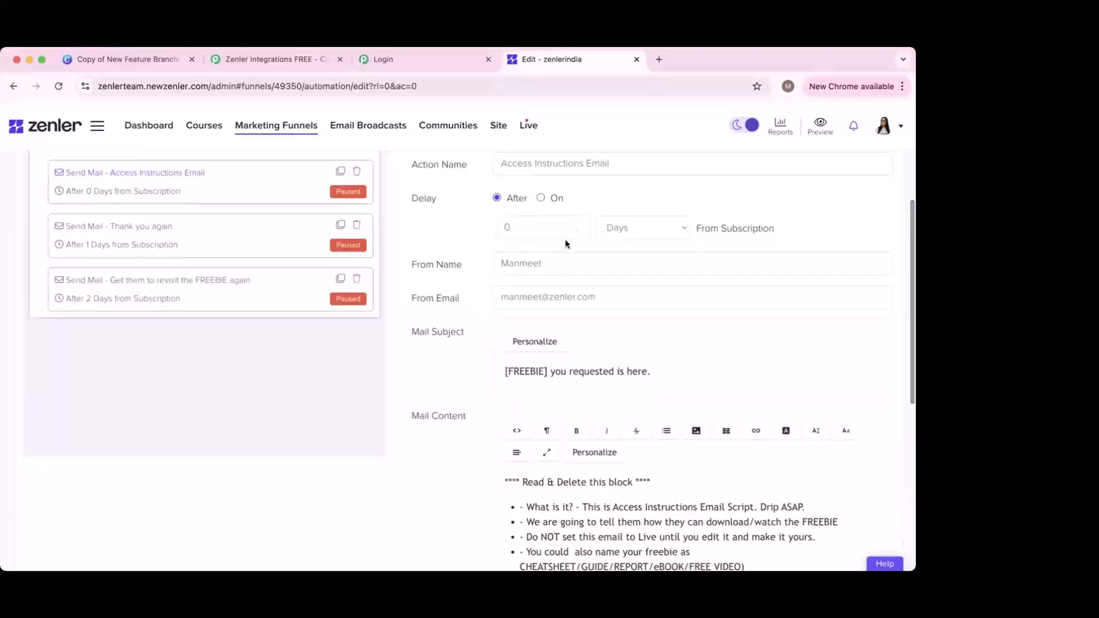
scroll(597, 375, "down", 15)
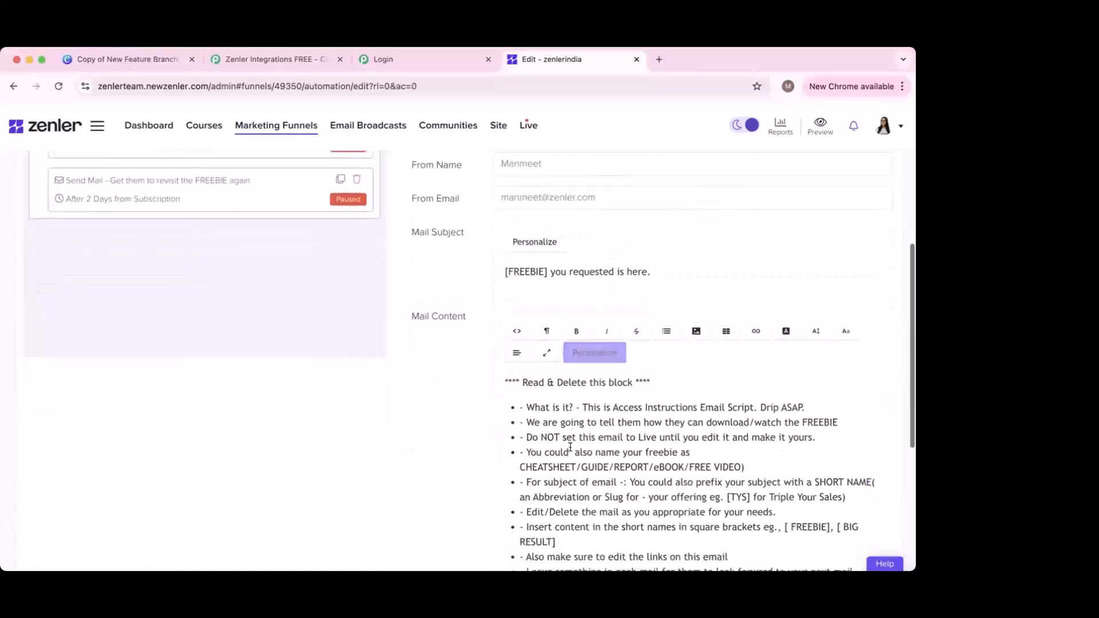
scroll(570, 447, "down", 10)
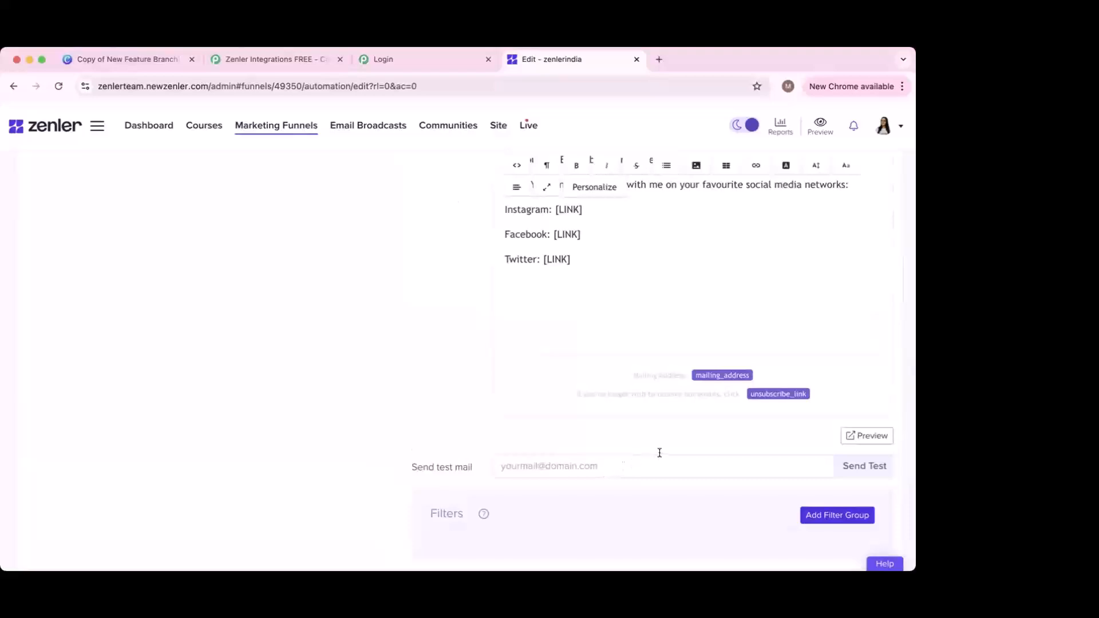
scroll(650, 444, "down", 1)
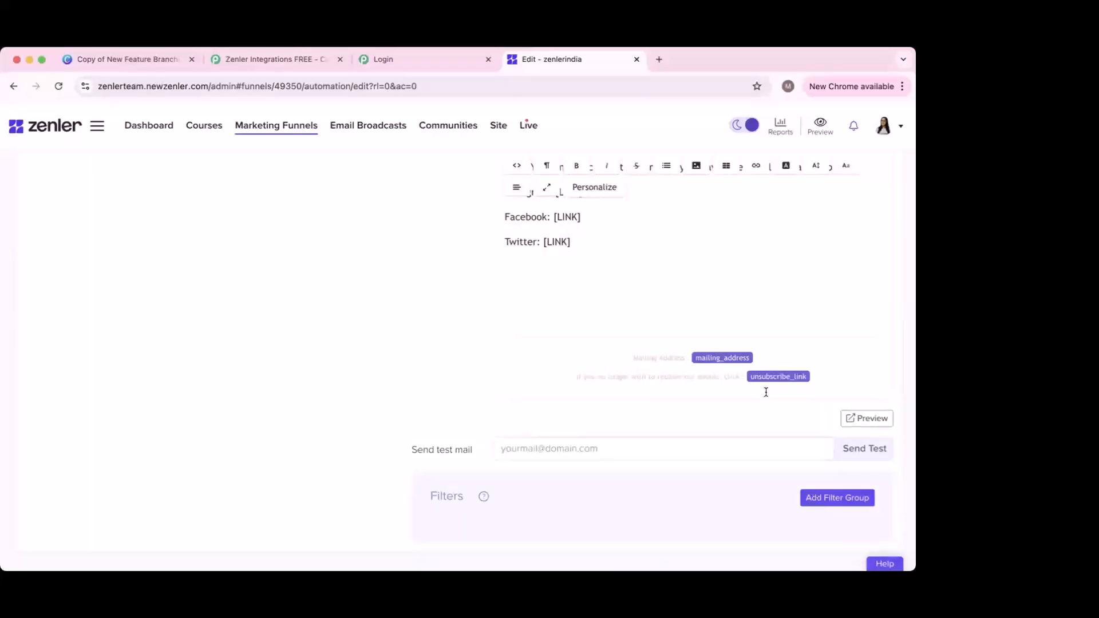
scroll(767, 393, "up", 10)
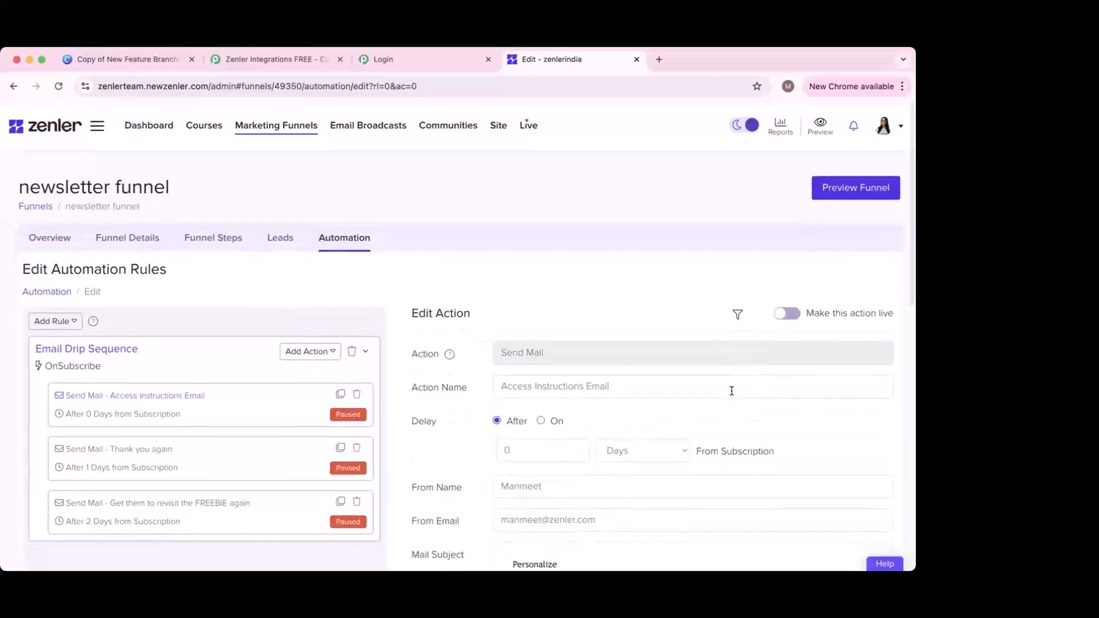
Step: Browse the Email Broadcasts list of drafts, showing 1 open and 1 click this month
left_click(376, 126)
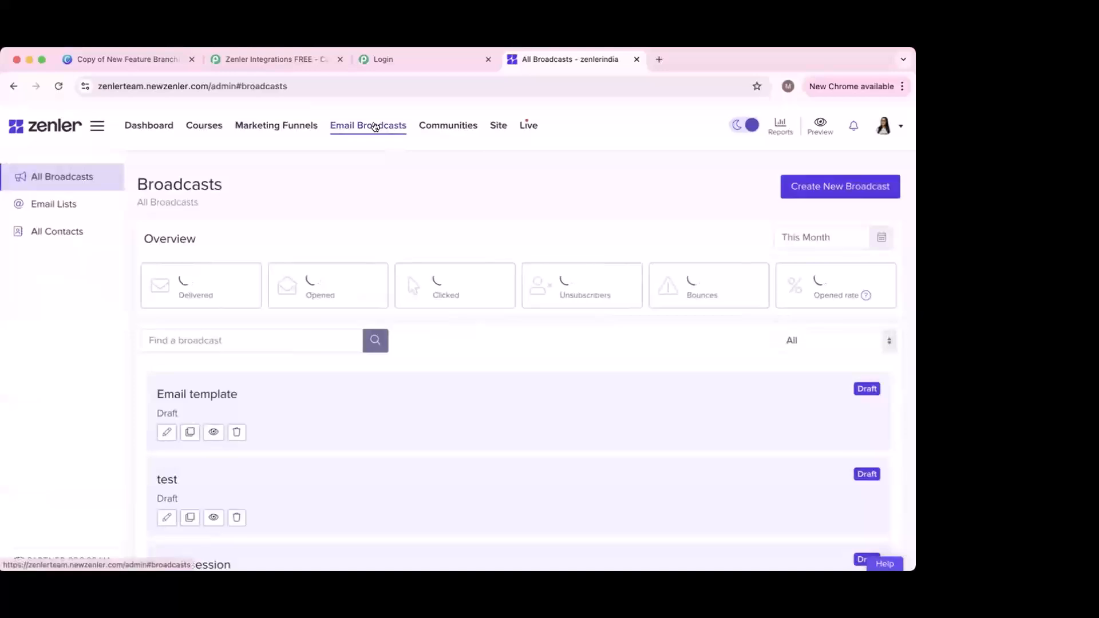
scroll(400, 409, "down", 1)
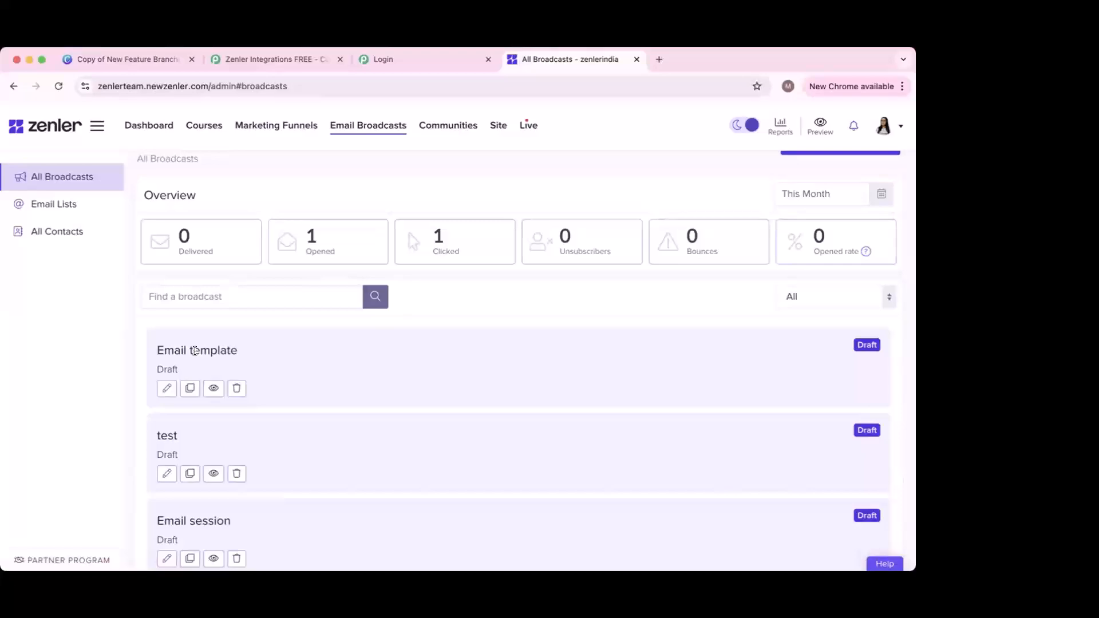
scroll(195, 350, "down", 5)
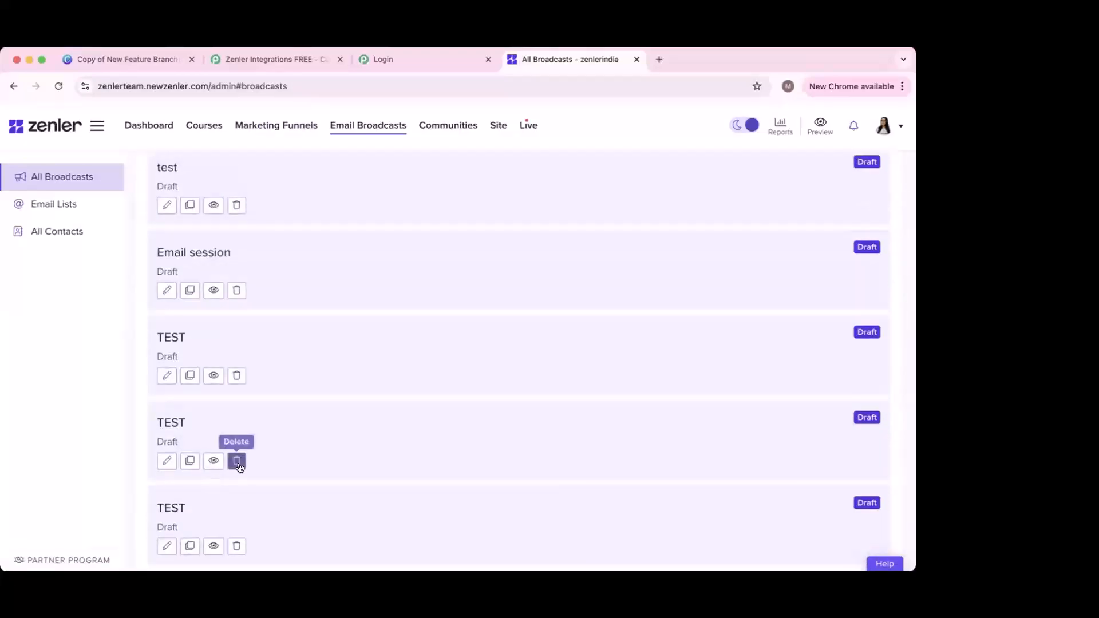
scroll(315, 424, "up", 6)
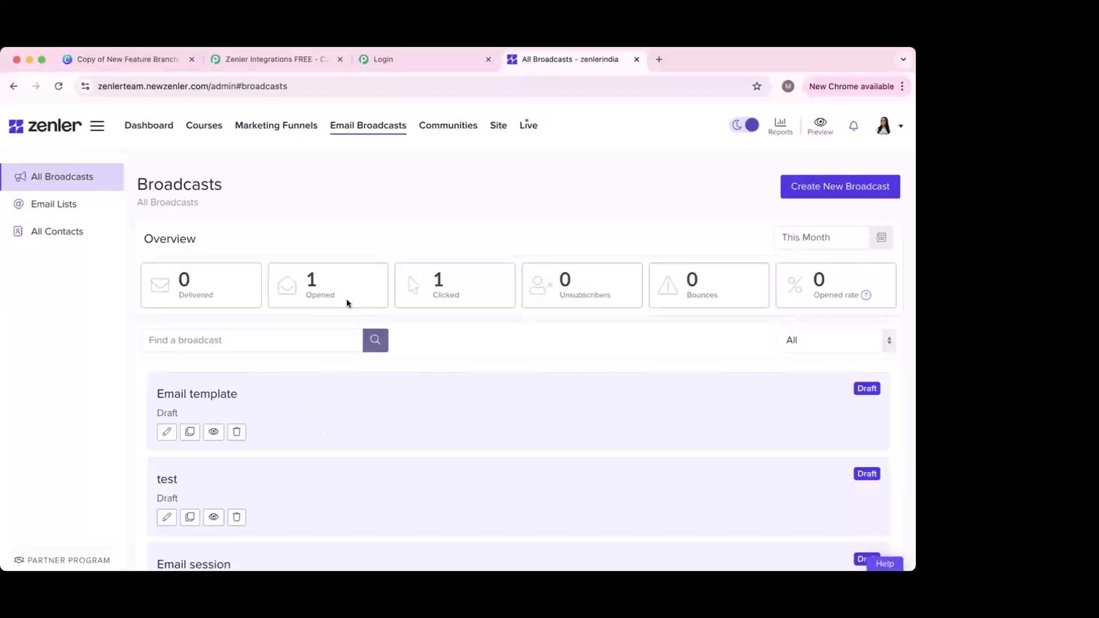
Step: Go to the Site Language page and expand the System emails text group
left_click(499, 126)
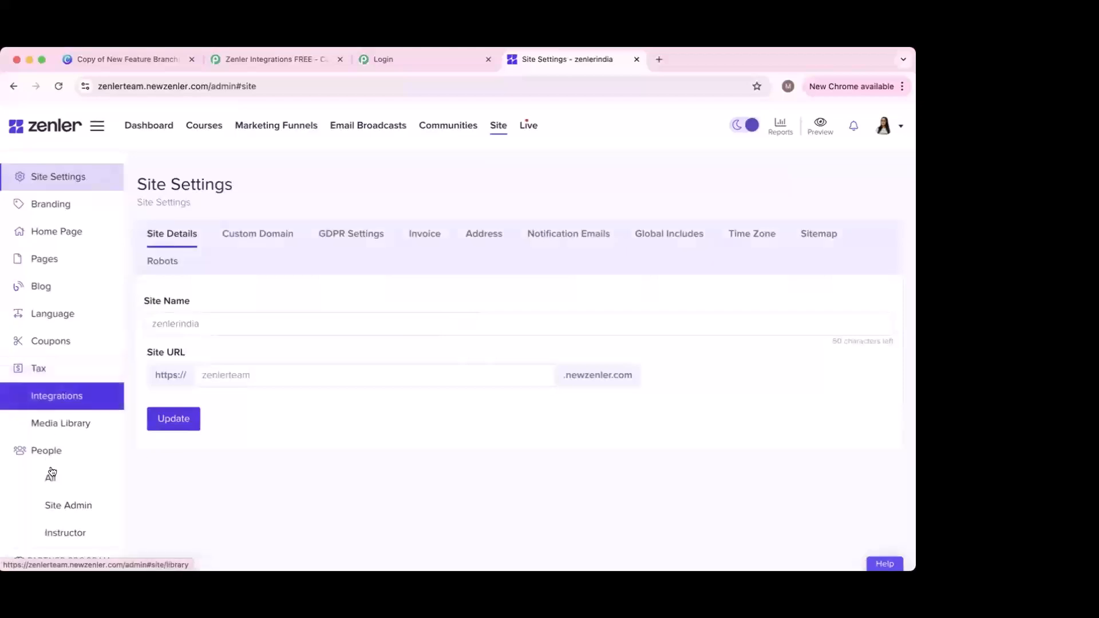
left_click(67, 313)
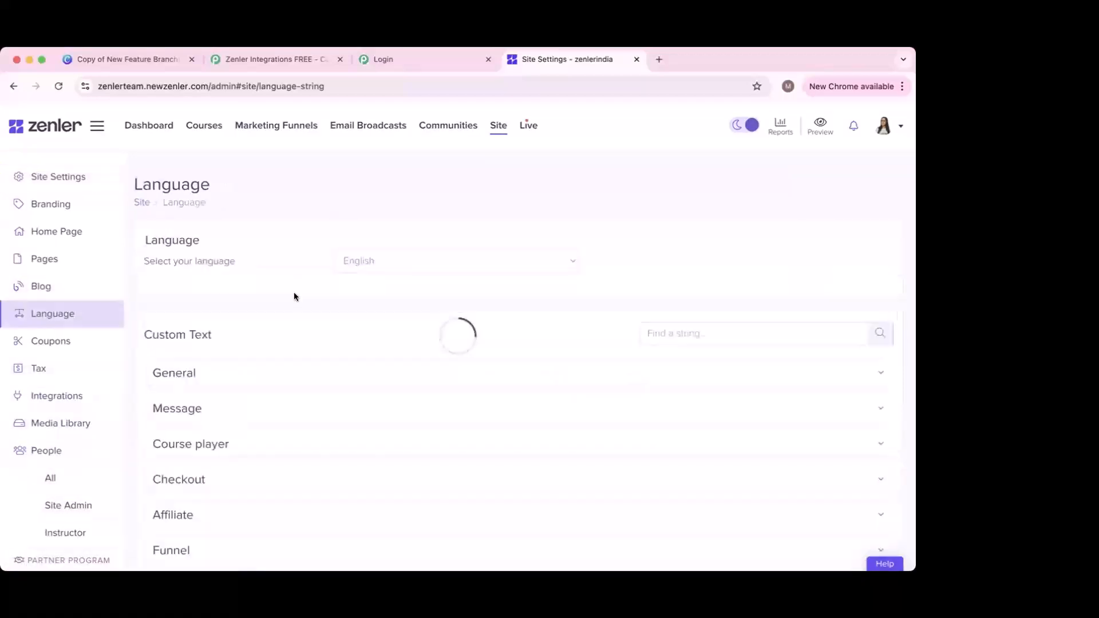
scroll(267, 433, "down", 3)
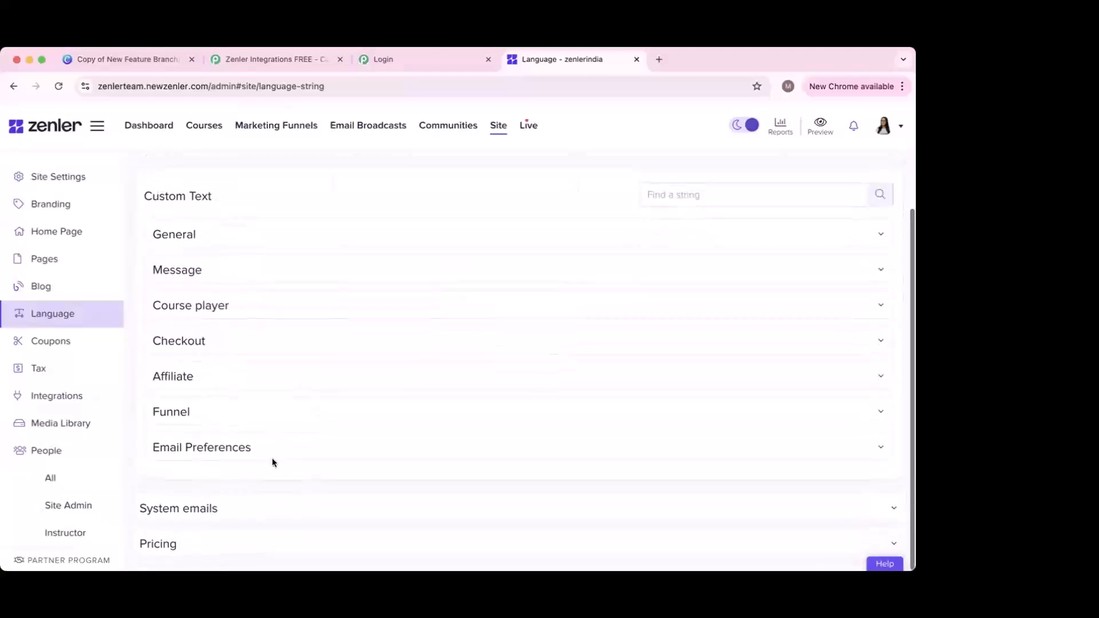
left_click(265, 505)
scroll(346, 481, "down", 1)
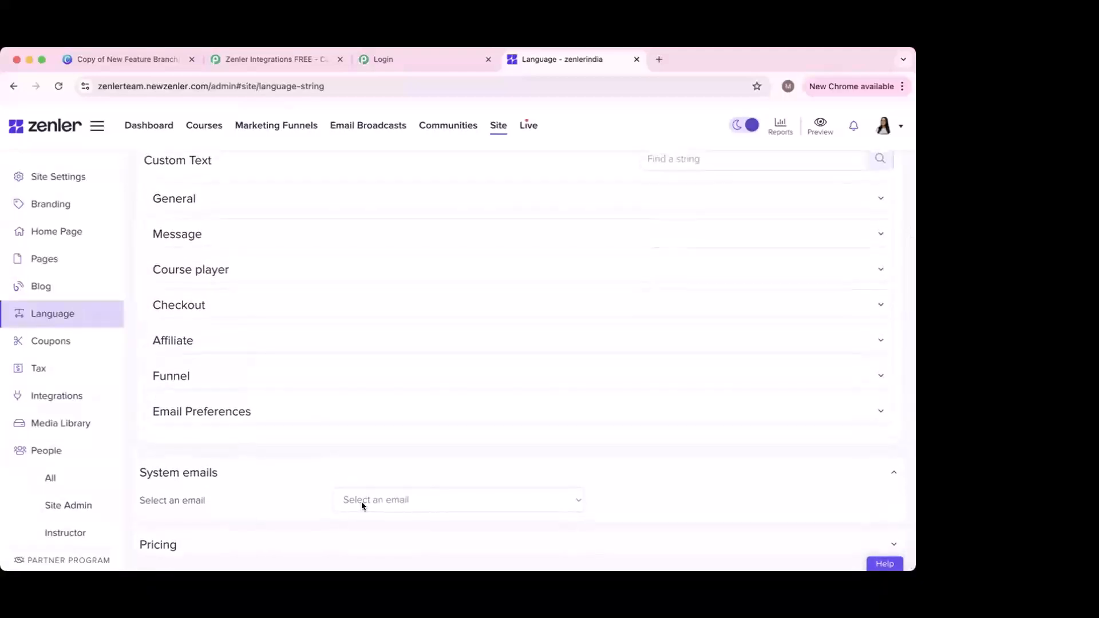
left_click(362, 502)
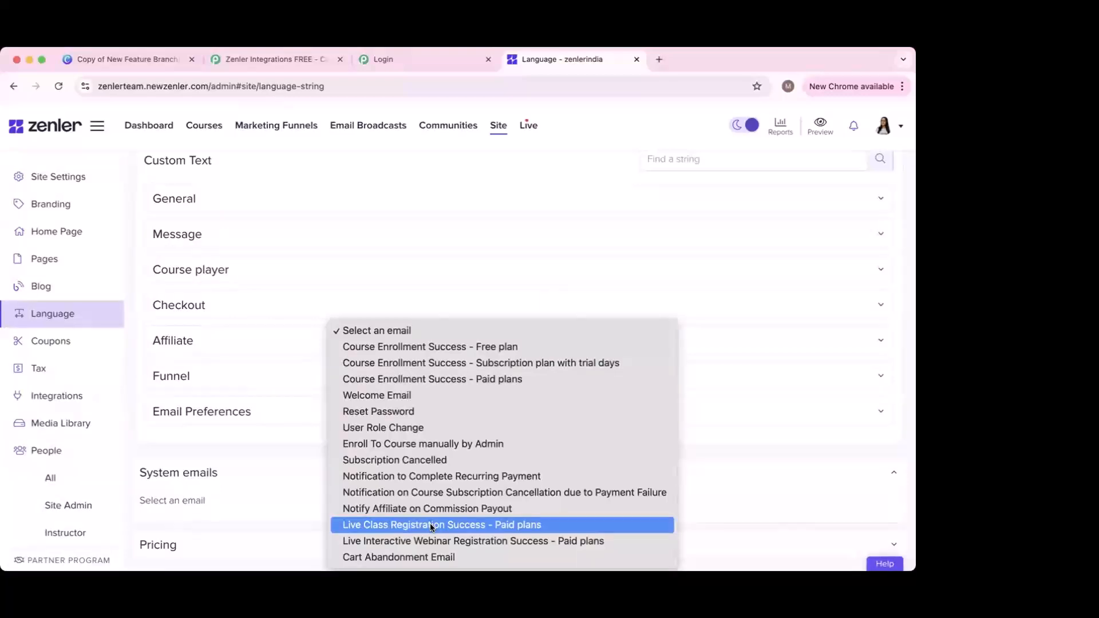
left_click(566, 161)
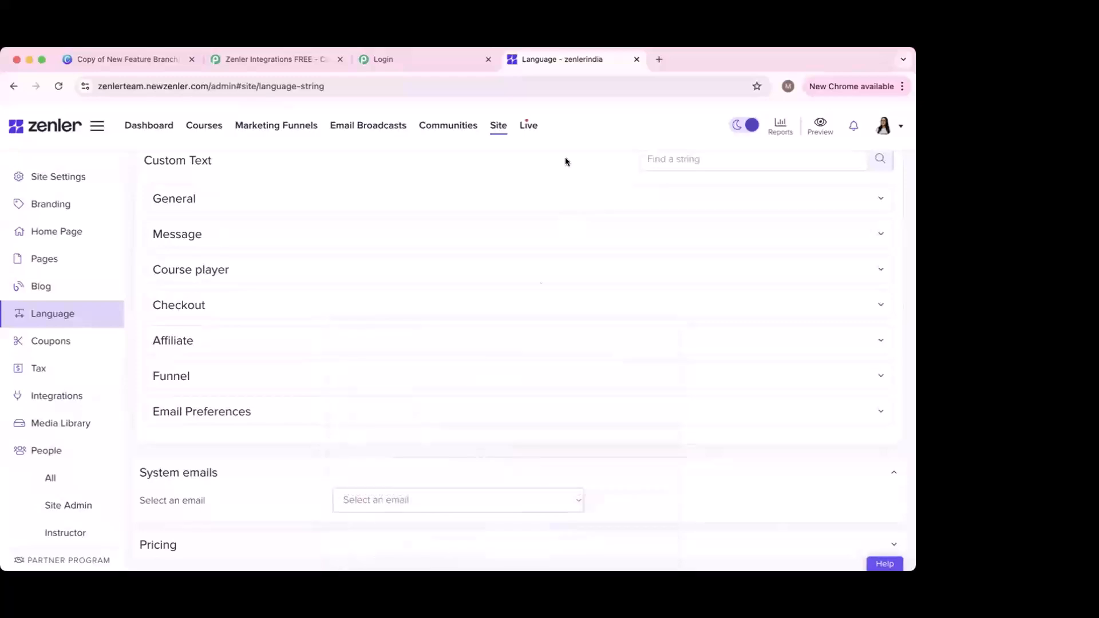
scroll(566, 161, "up", 3)
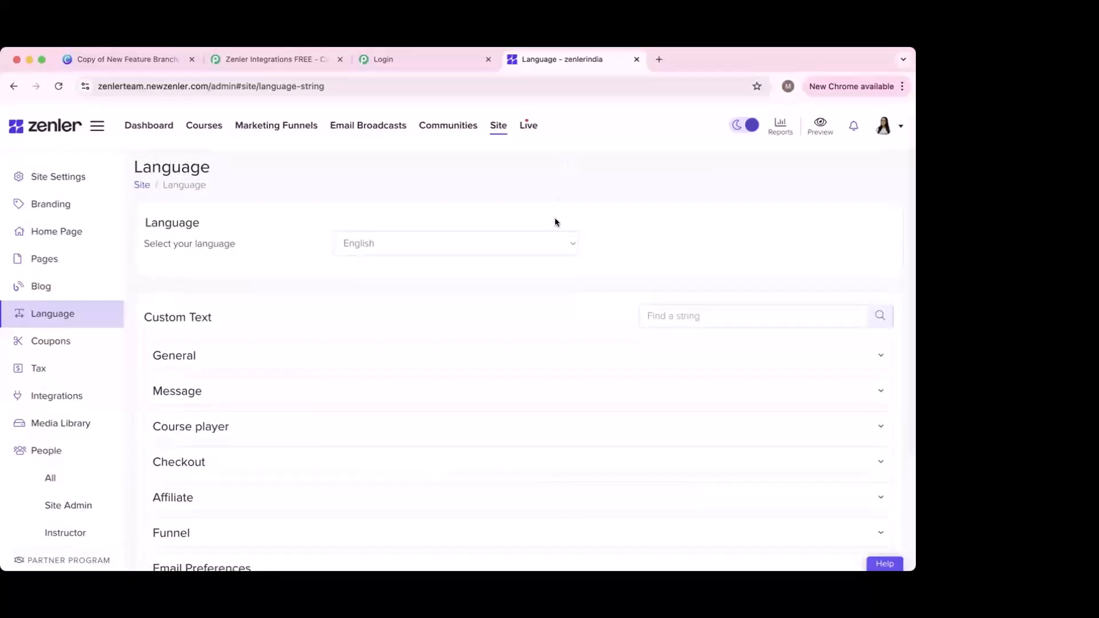
scroll(555, 222, "up", 1)
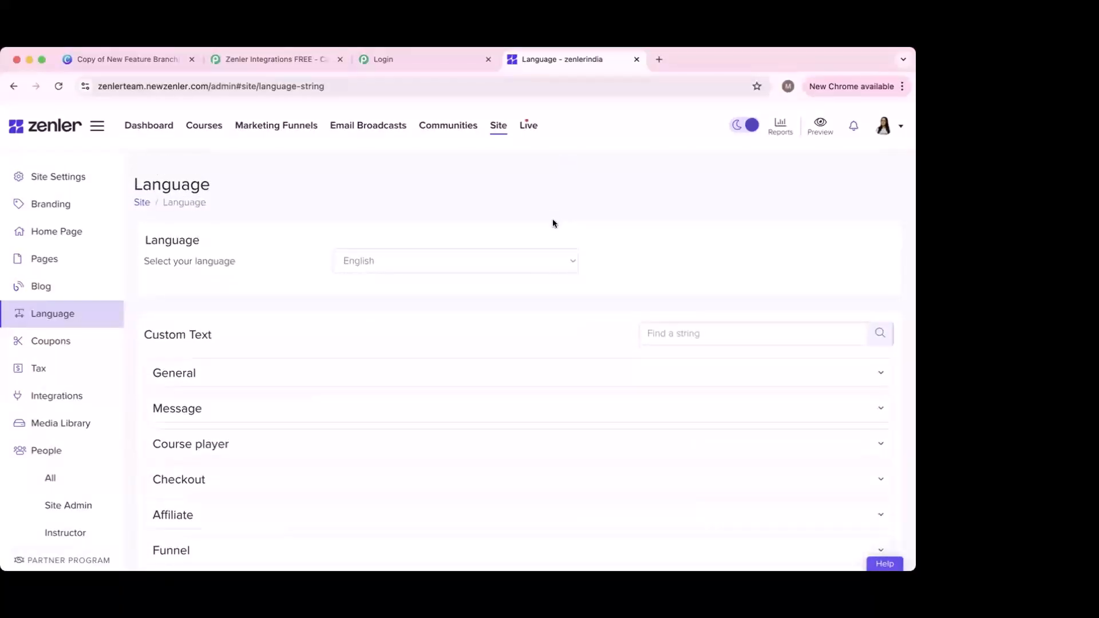
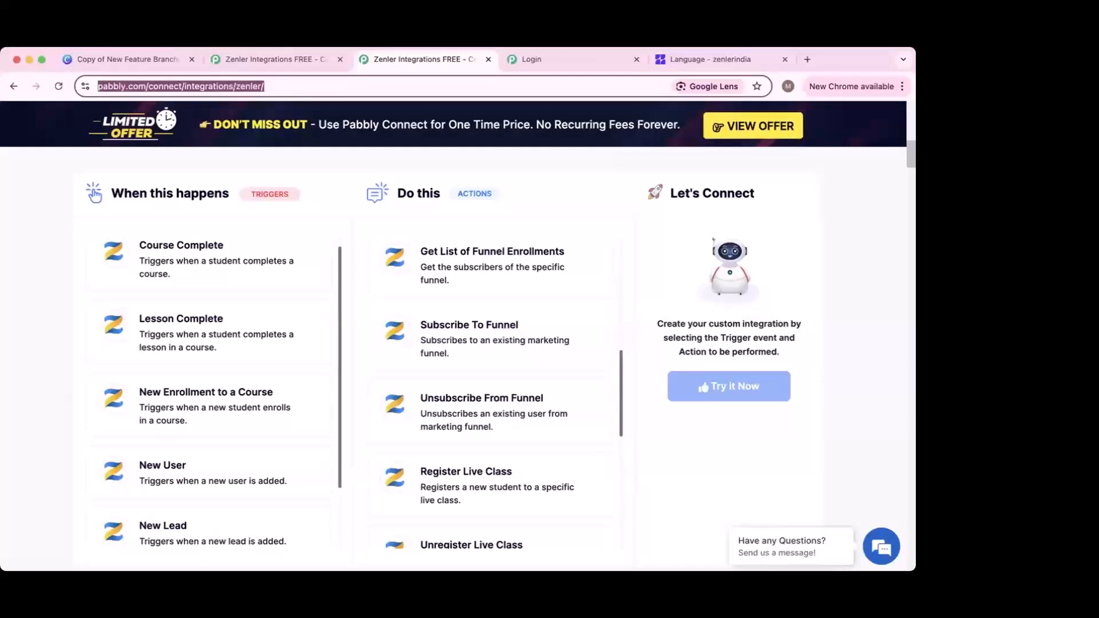
Step: Look over Zenler's Triggers and Actions lists, then go to the Connect Zenler app grid
scroll(229, 442, "up", 3)
scroll(358, 363, "down", 3)
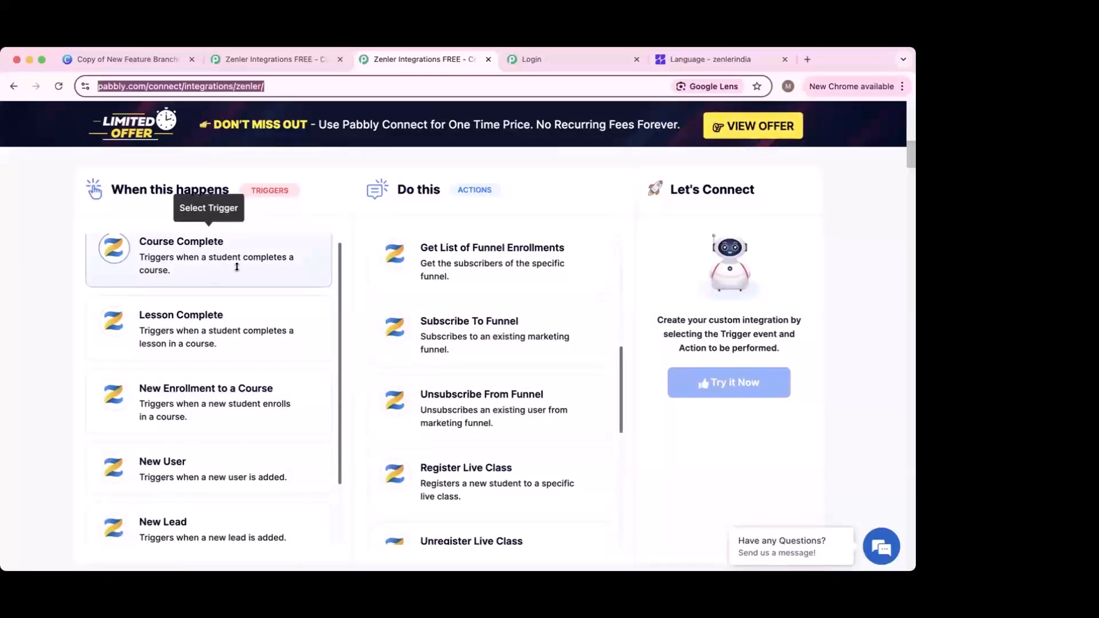
scroll(455, 293, "down", 3)
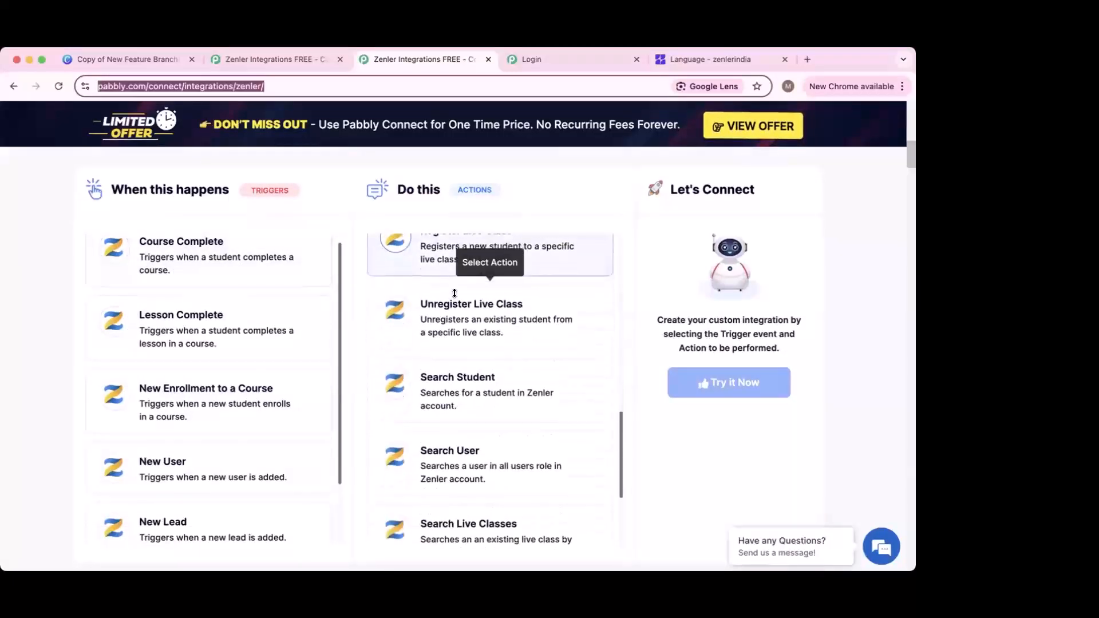
scroll(454, 294, "down", 3)
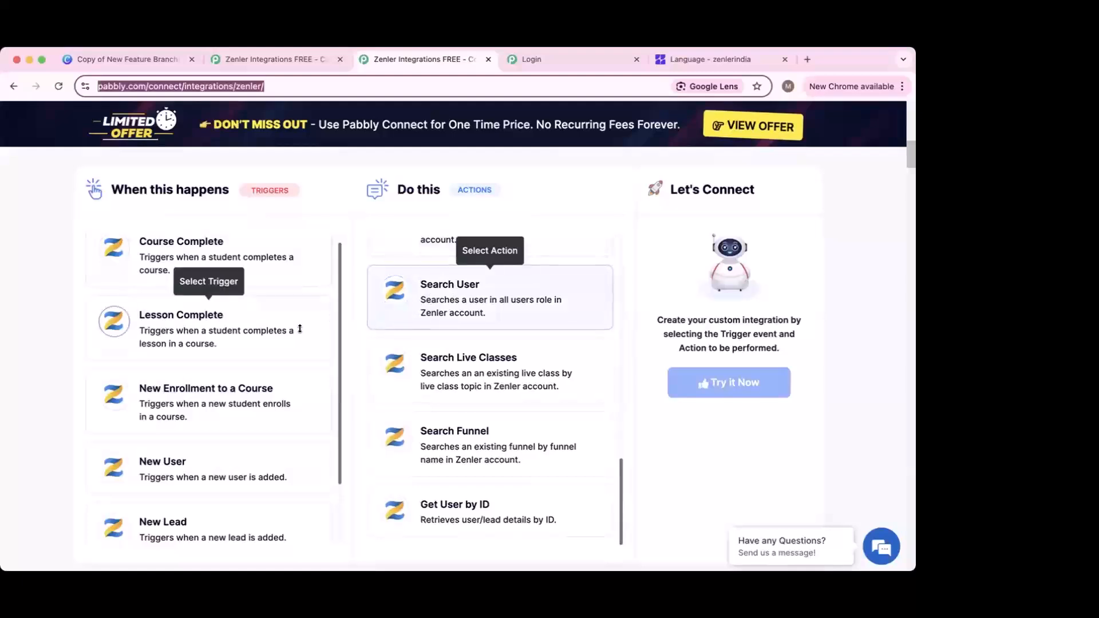
scroll(229, 337, "up", 1)
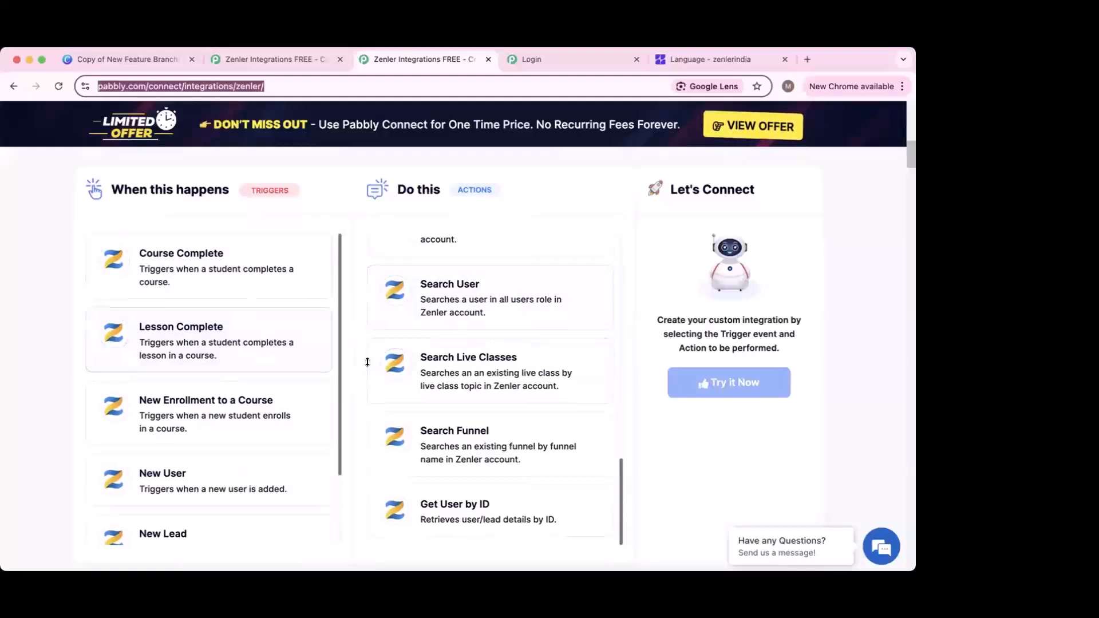
scroll(489, 367, "up", 10)
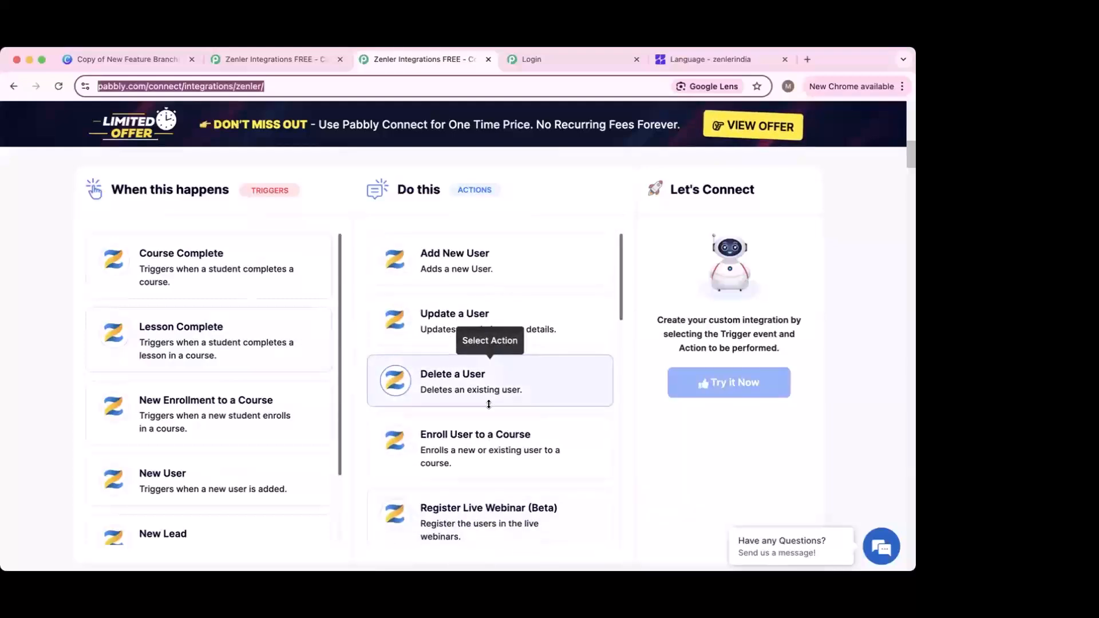
scroll(652, 383, "down", 2)
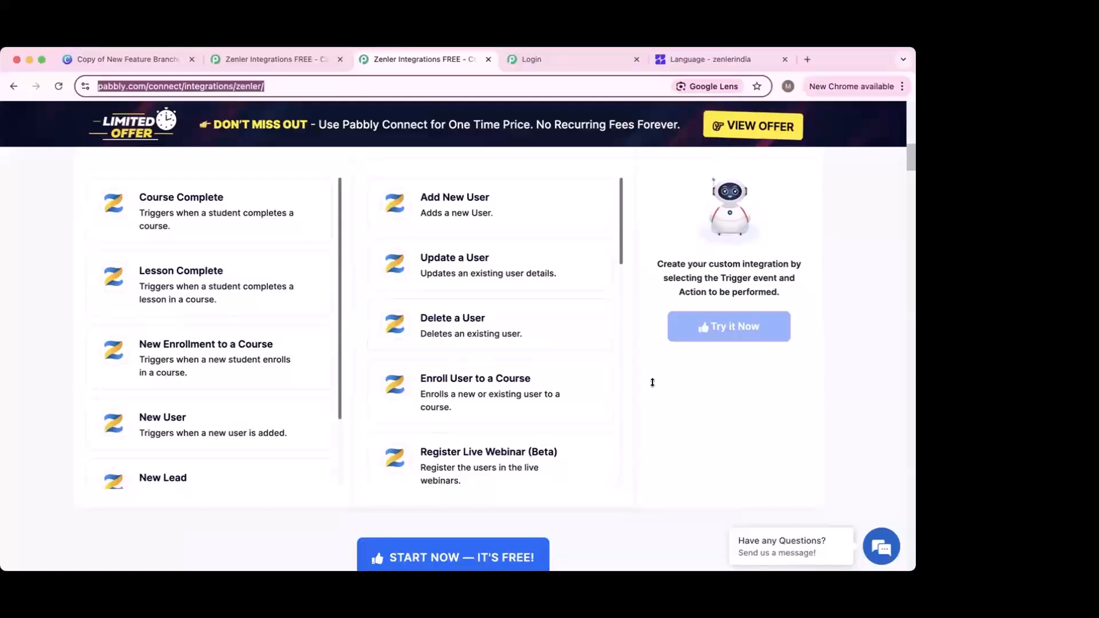
scroll(573, 383, "up", 5)
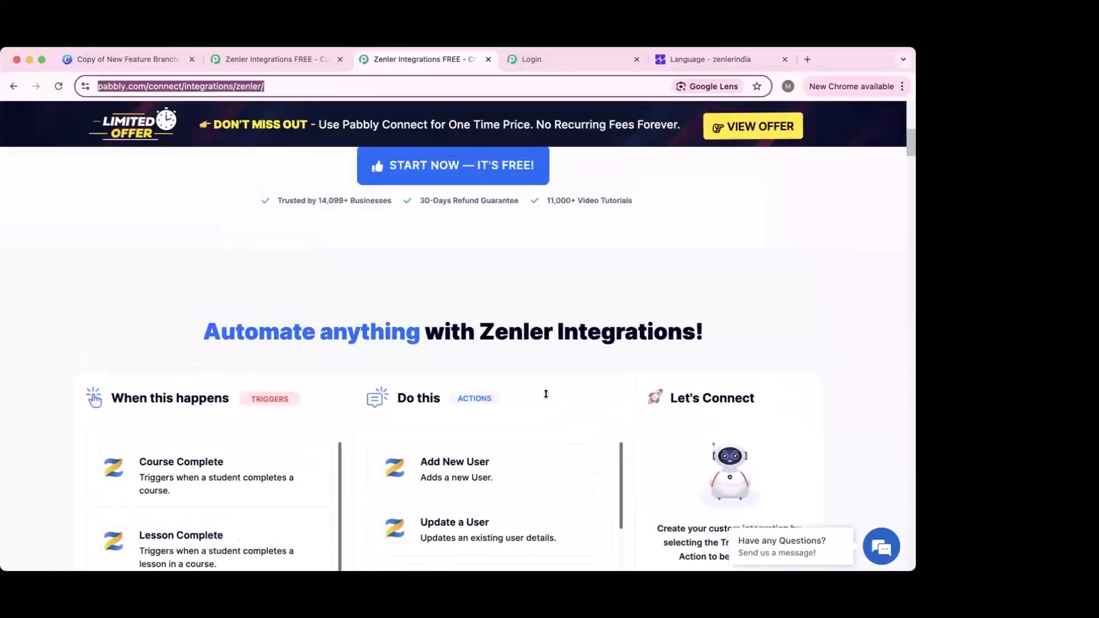
scroll(546, 394, "down", 4)
scroll(355, 403, "up", 1)
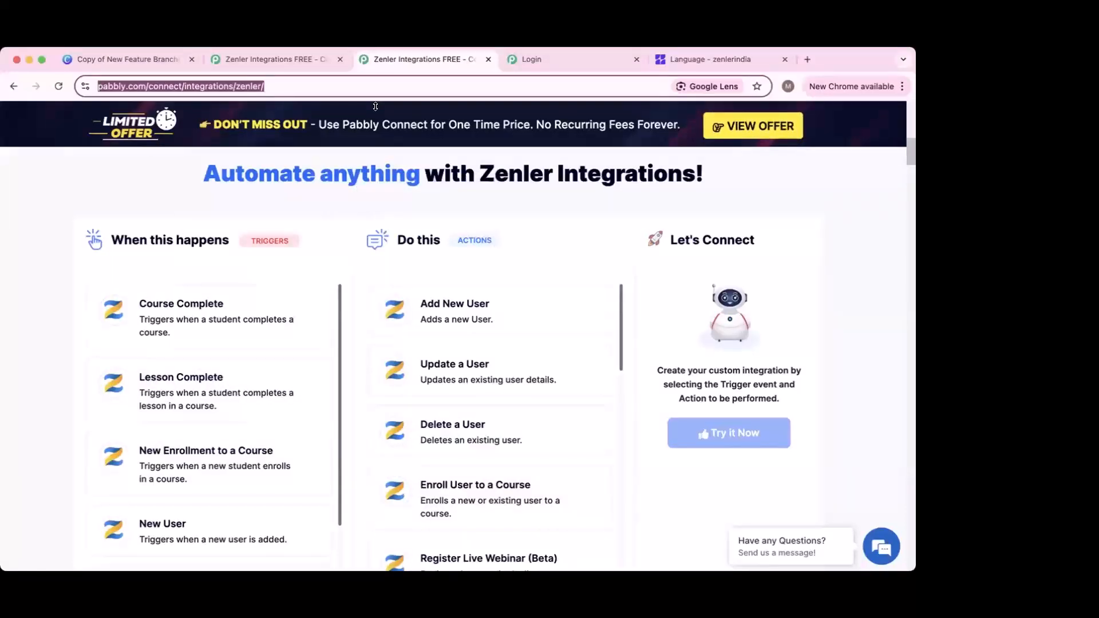
left_click(304, 60)
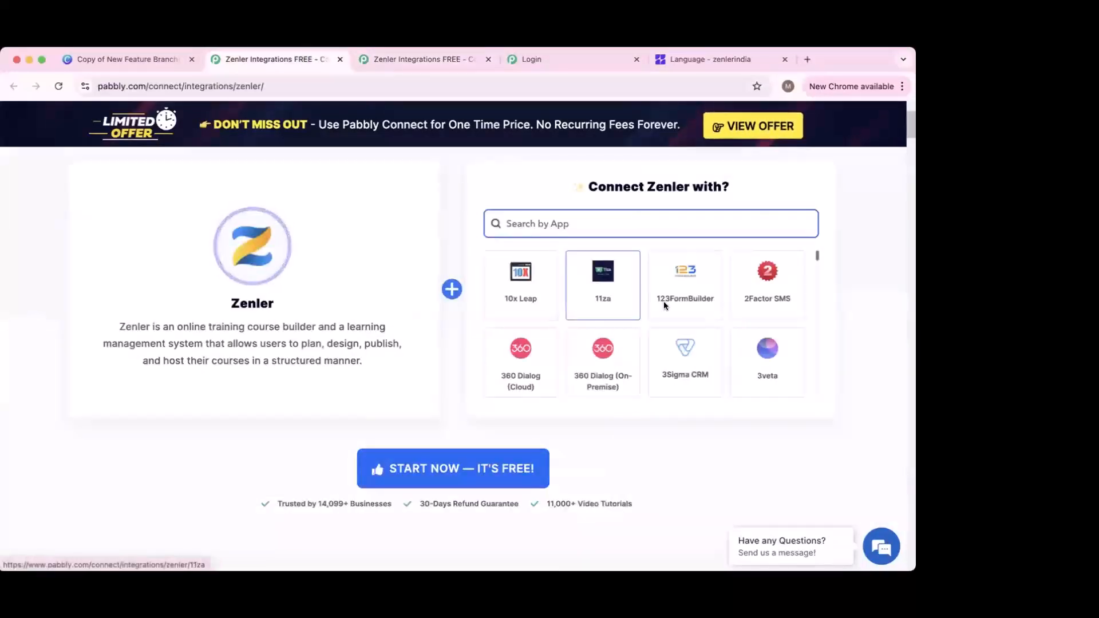
Step: Search the app grid for 'excel she' and open the Zenler + Microsoft Excel integration page
scroll(708, 322, "up", 1)
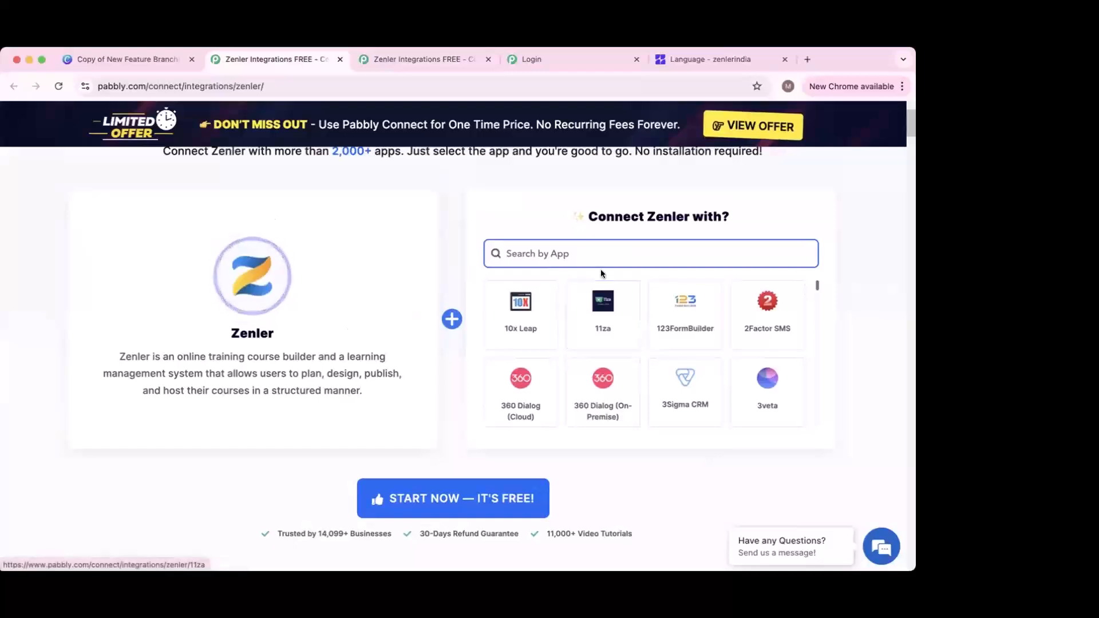
scroll(600, 269, "down", 3)
left_click(601, 254)
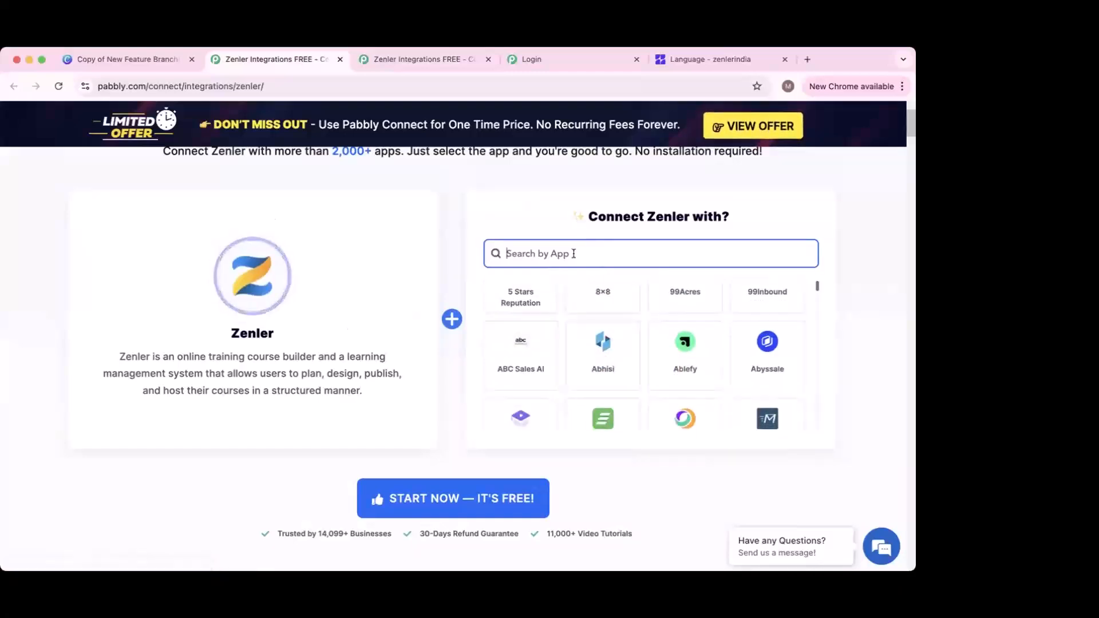
type("exce")
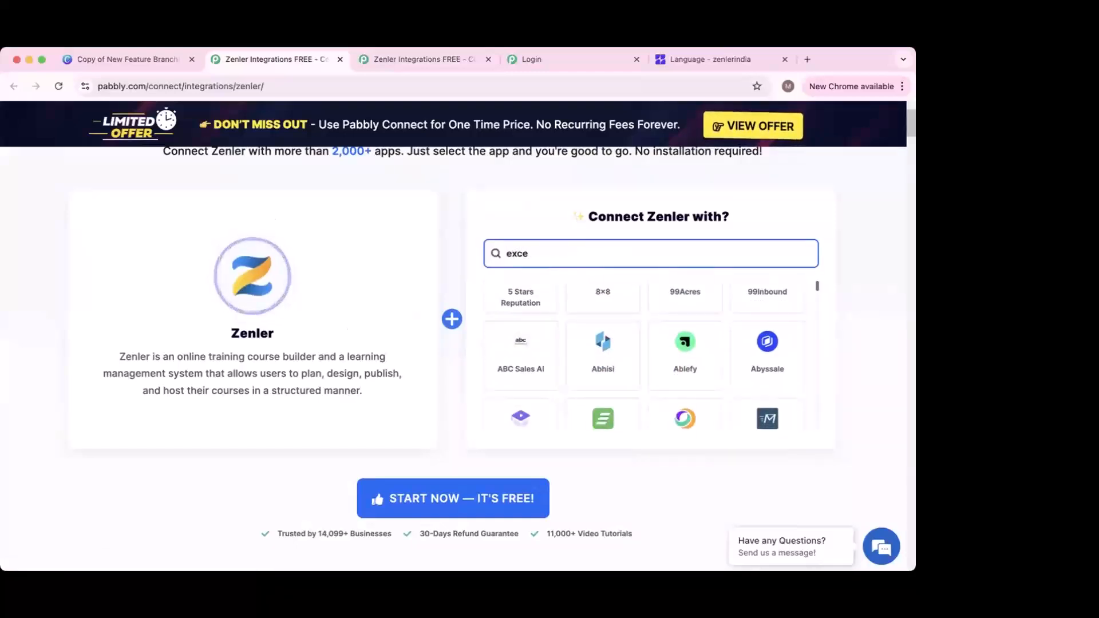
type("l she")
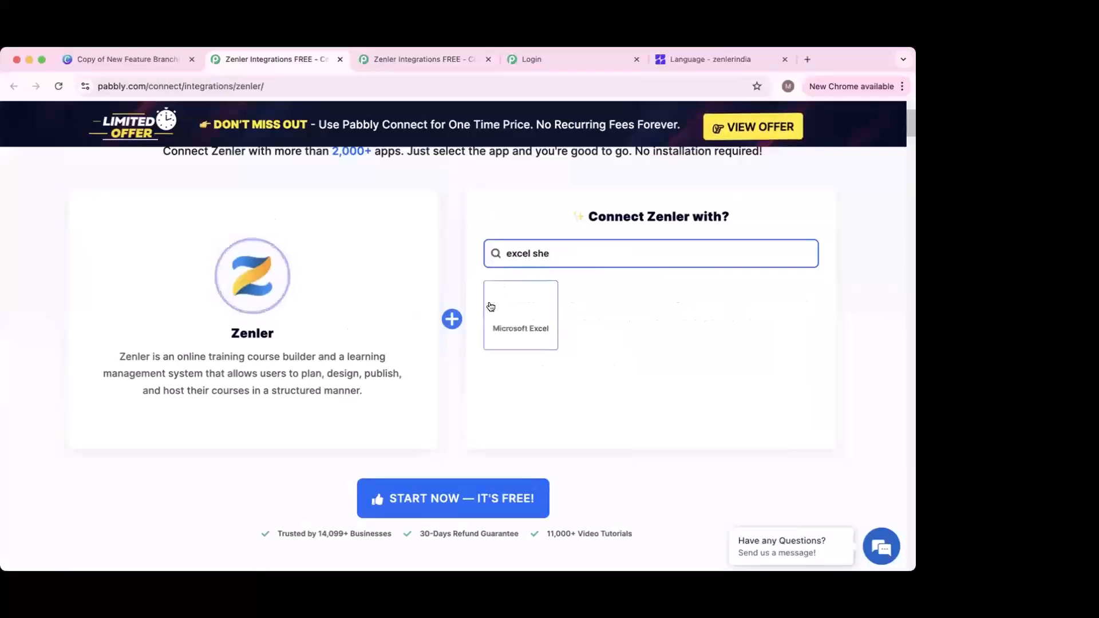
left_click(504, 324)
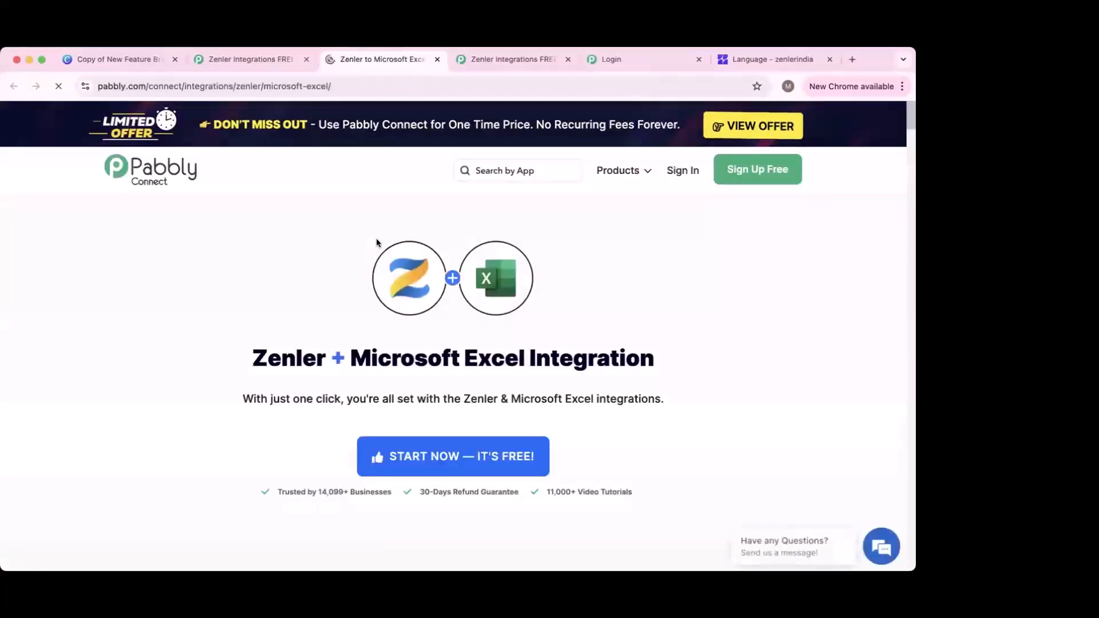
Step: Browse the ready-made Zenler + Microsoft Excel integrations, then return to the Connect Zenler tab
scroll(405, 259, "down", 5)
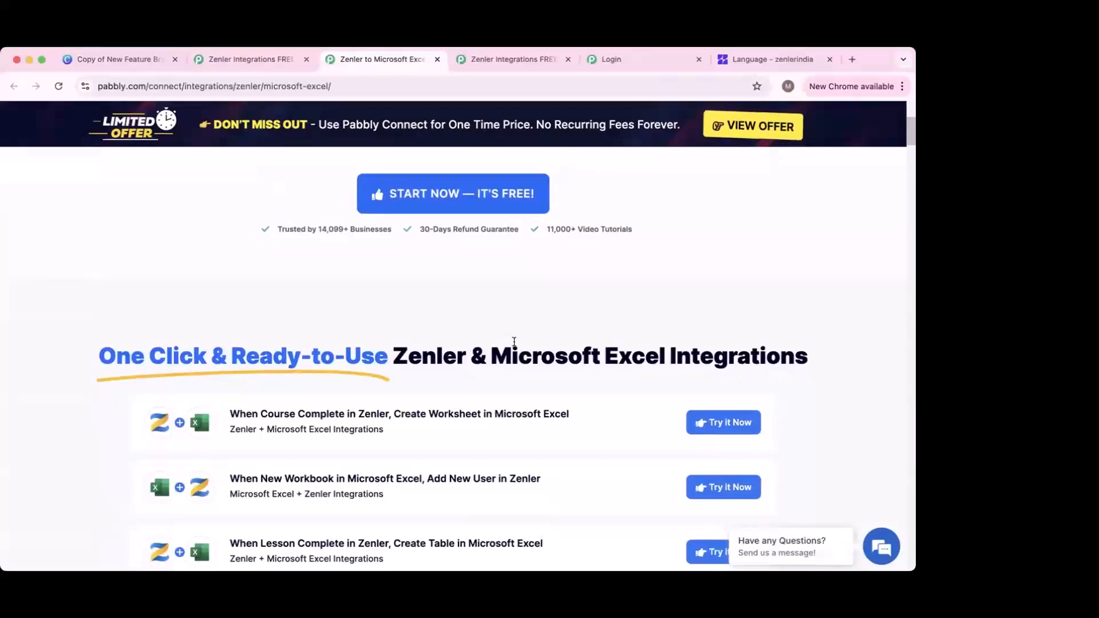
scroll(515, 342, "down", 4)
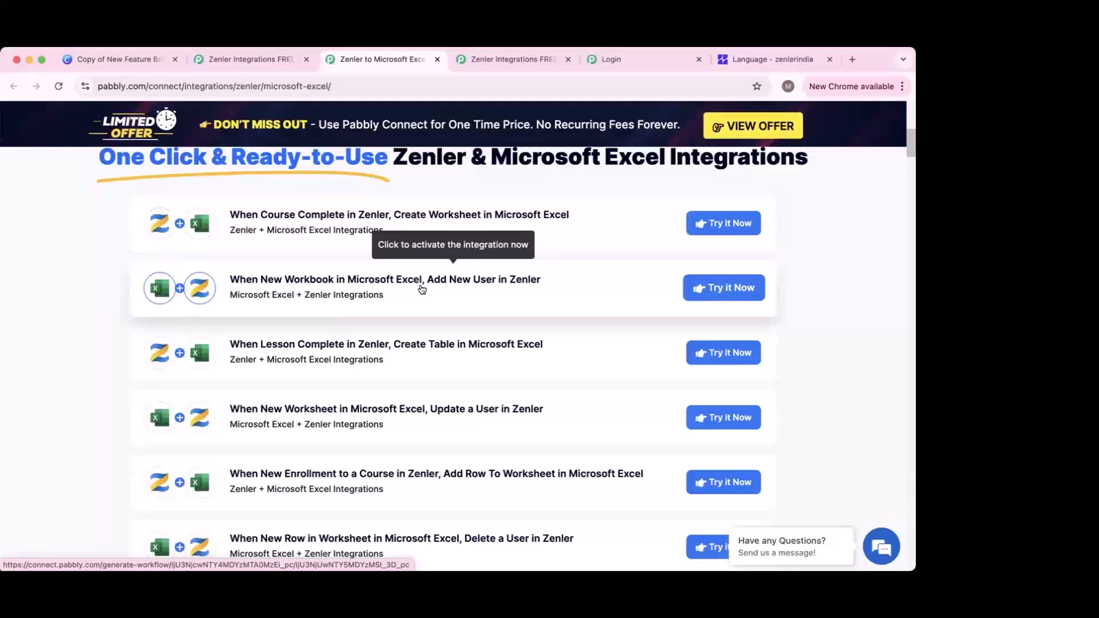
scroll(422, 289, "down", 1)
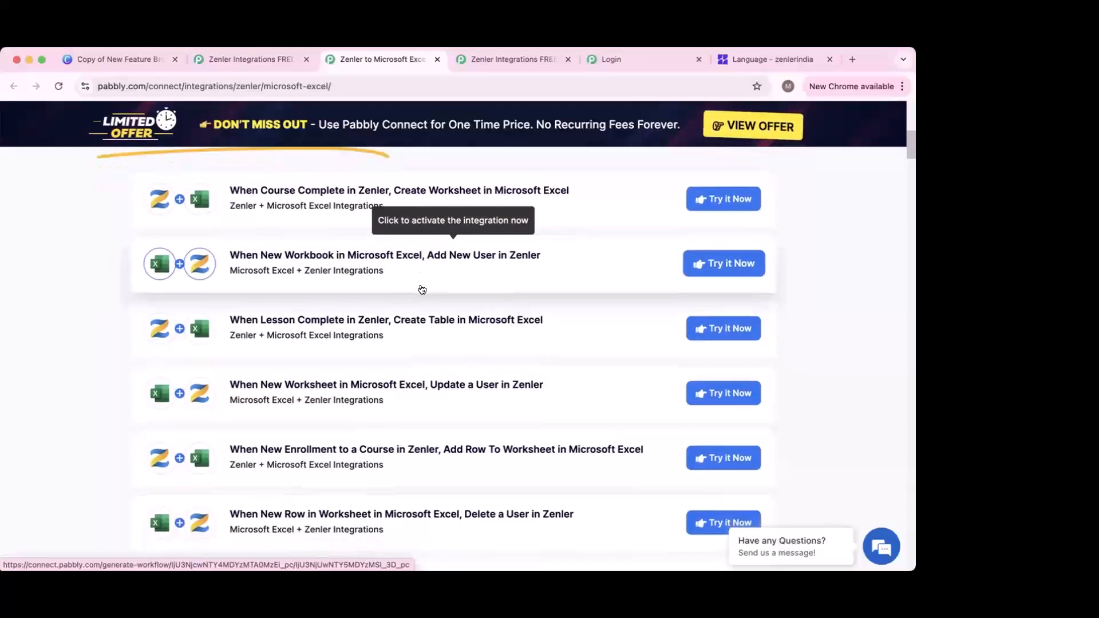
scroll(401, 313, "down", 2)
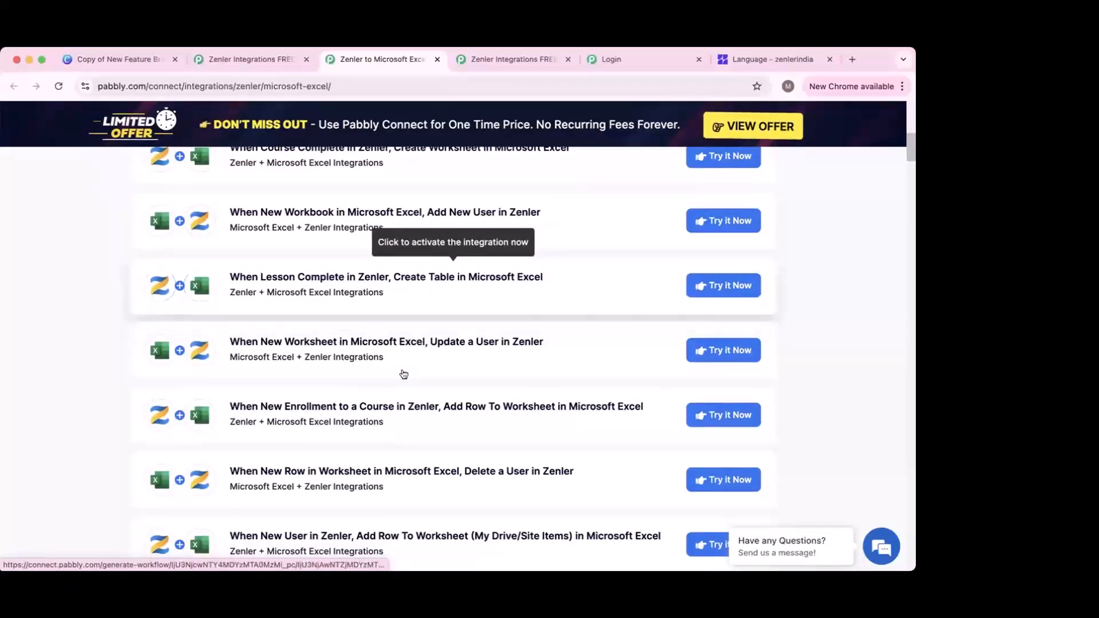
scroll(438, 321, "down", 4)
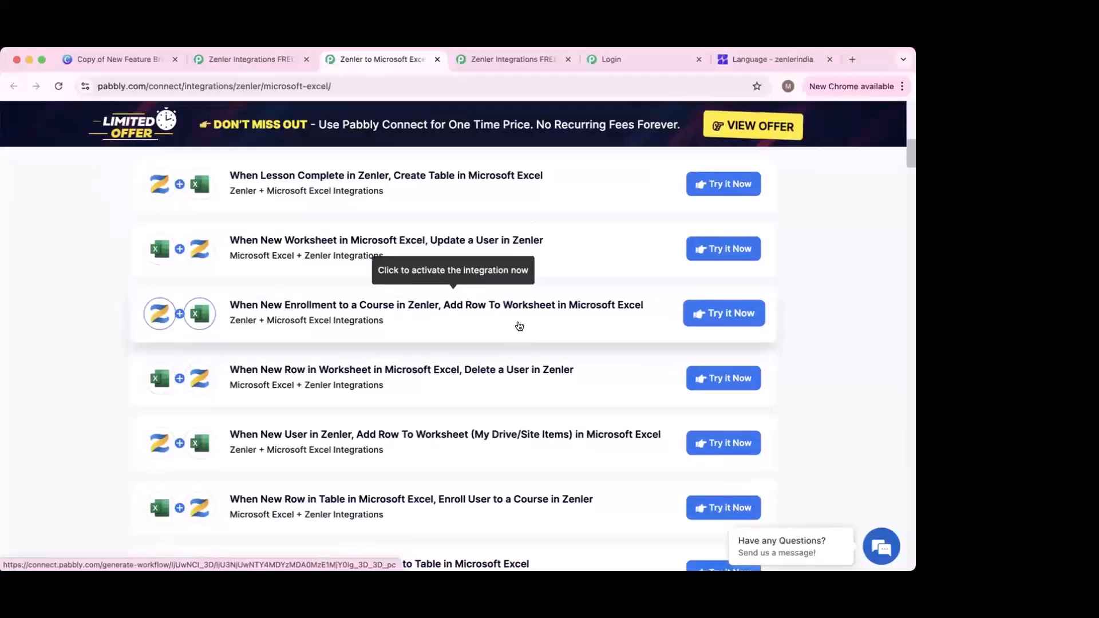
scroll(520, 326, "down", 9)
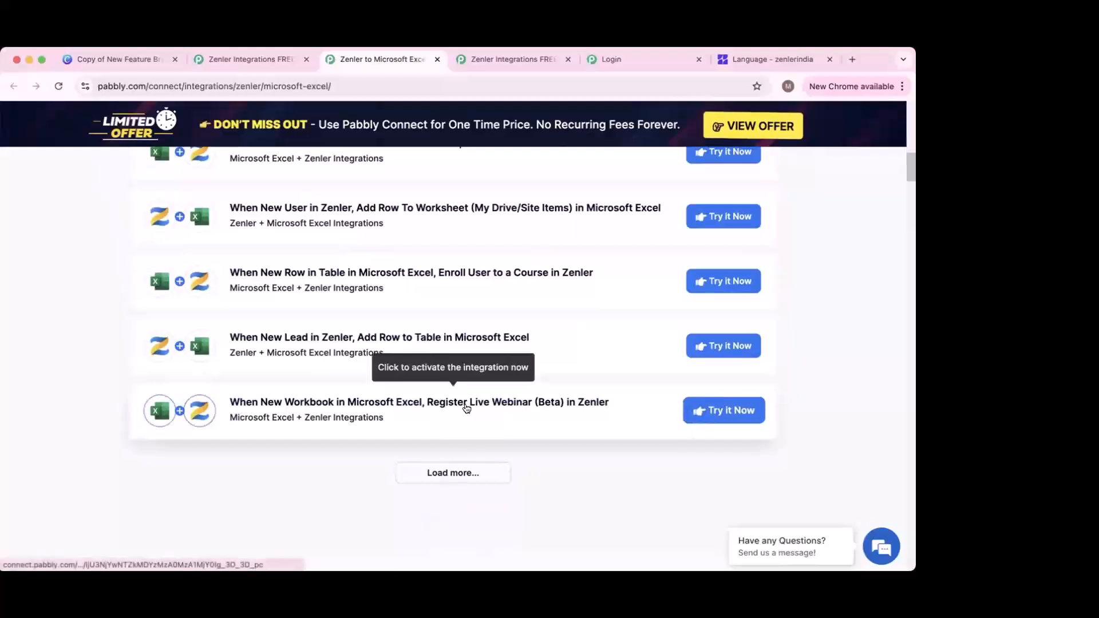
scroll(467, 409, "down", 1)
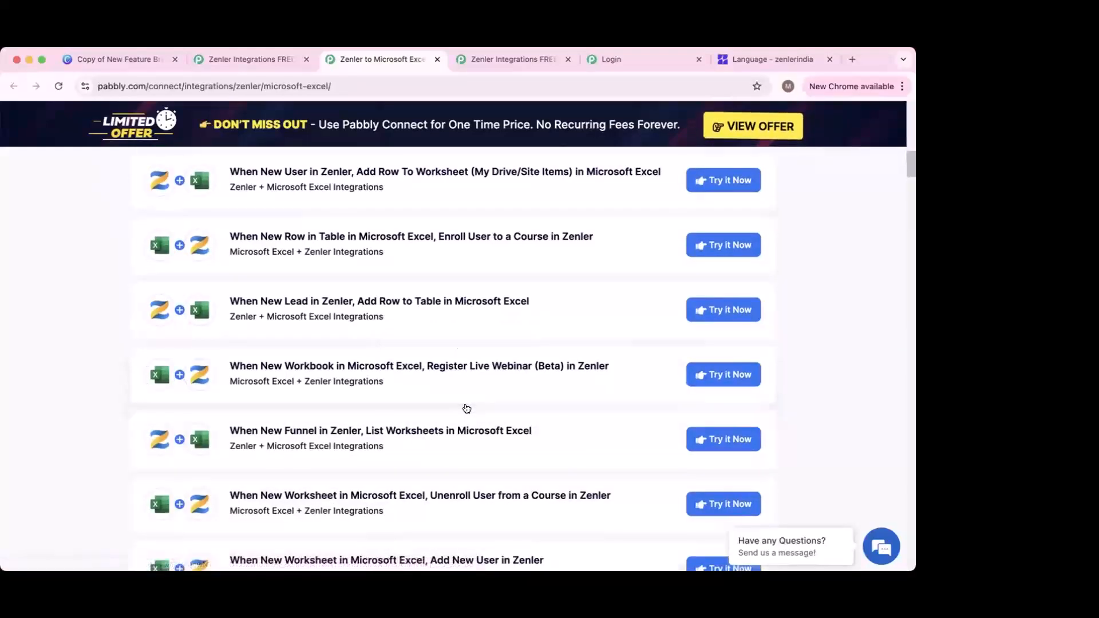
scroll(467, 408, "down", 10)
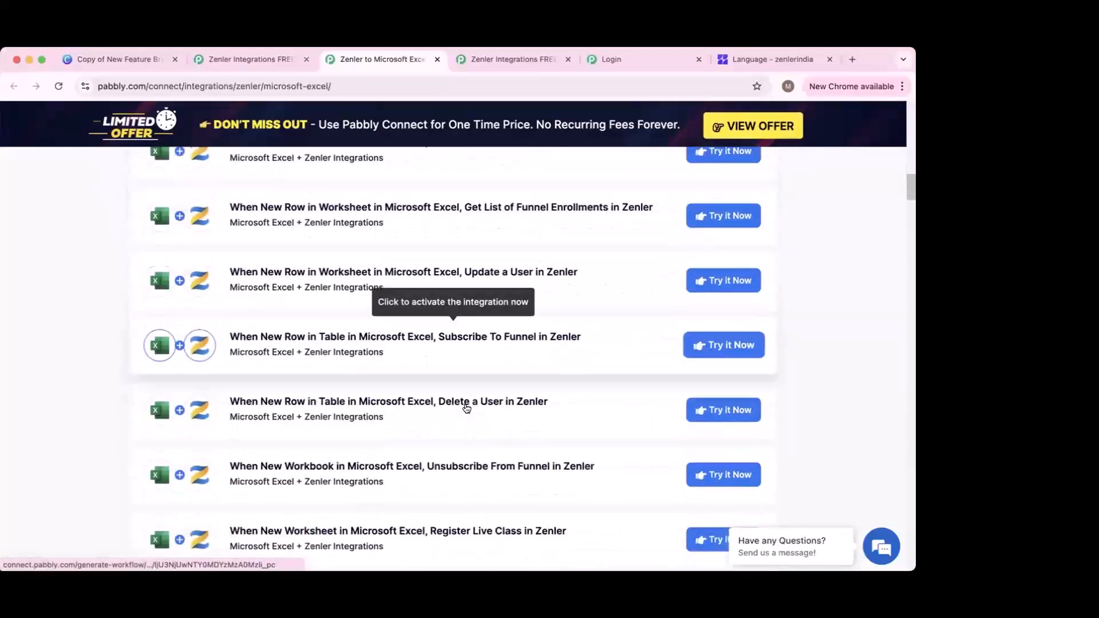
scroll(467, 409, "down", 3)
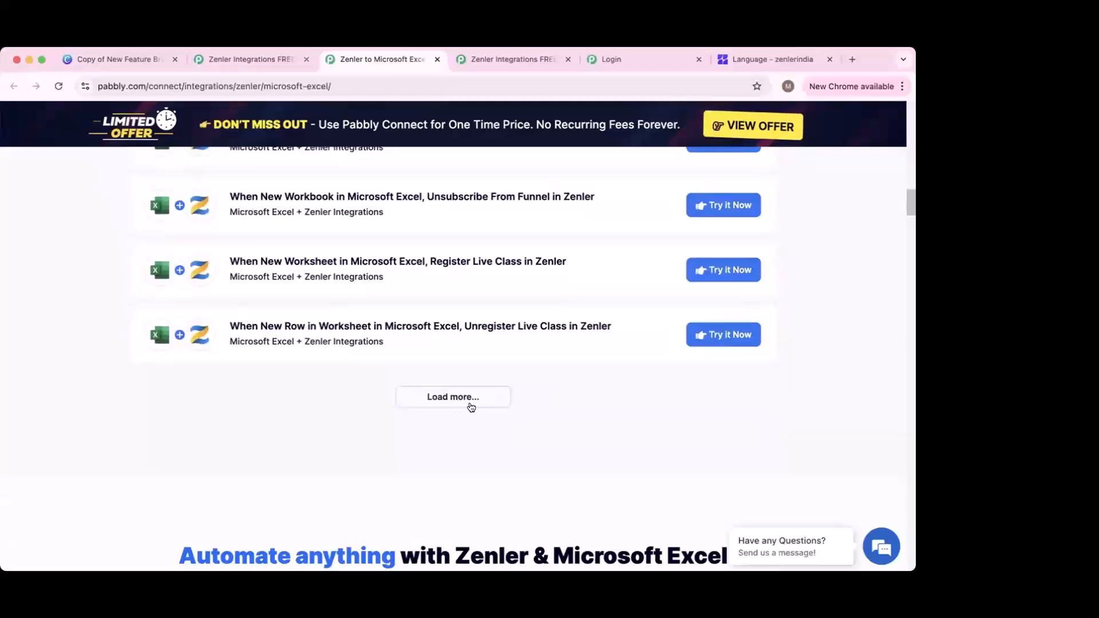
scroll(469, 405, "up", 5)
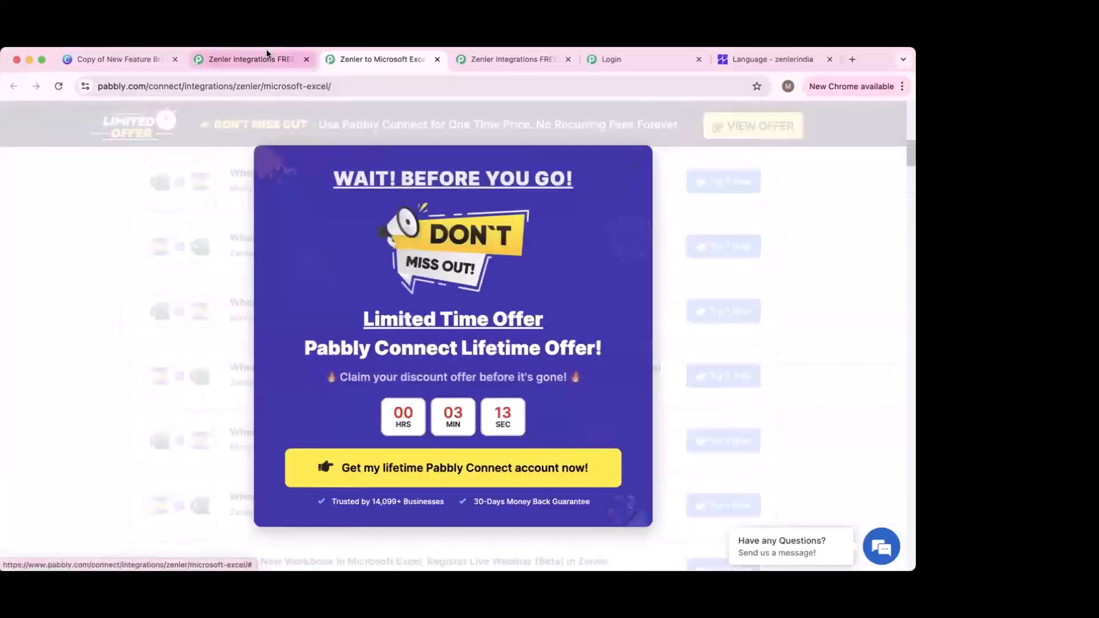
left_click(266, 49)
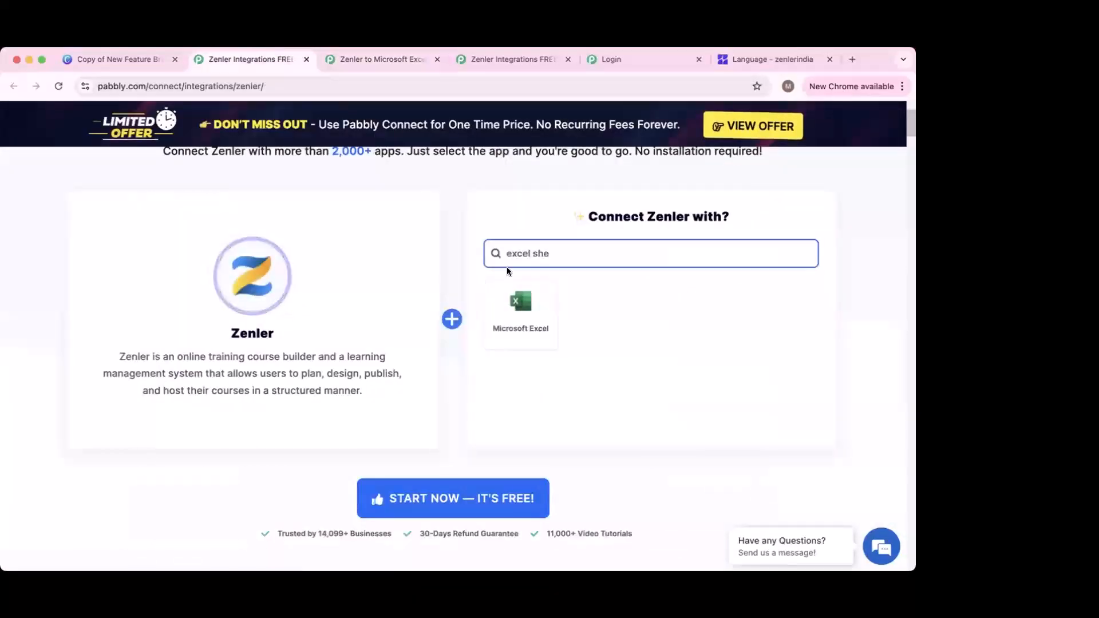
Step: Clear the 'excel she' search, scroll the app grid down to Asana, and open the Zenler + Asana page
left_click_drag(552, 254, 480, 247)
key("BackSpace")
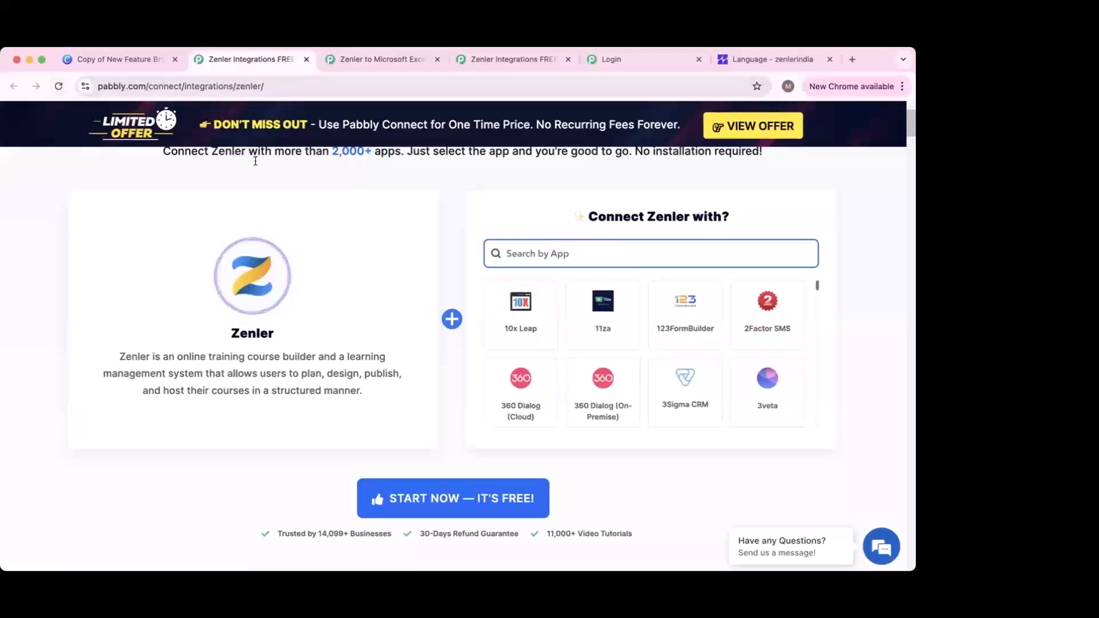
scroll(720, 340, "down", 5)
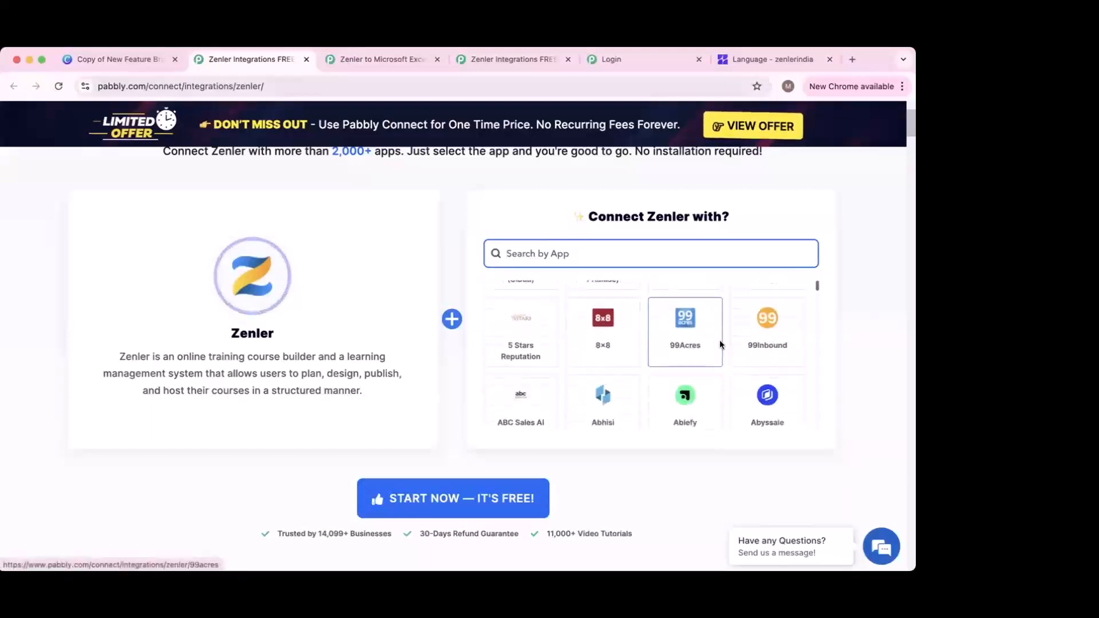
scroll(738, 395, "down", 3)
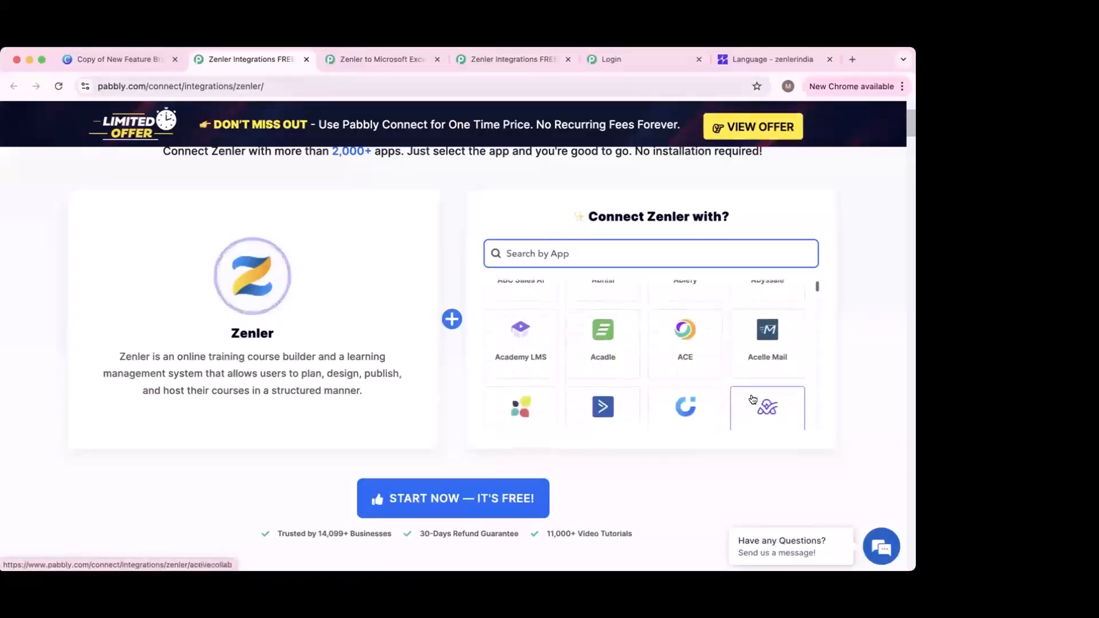
scroll(726, 390, "down", 3)
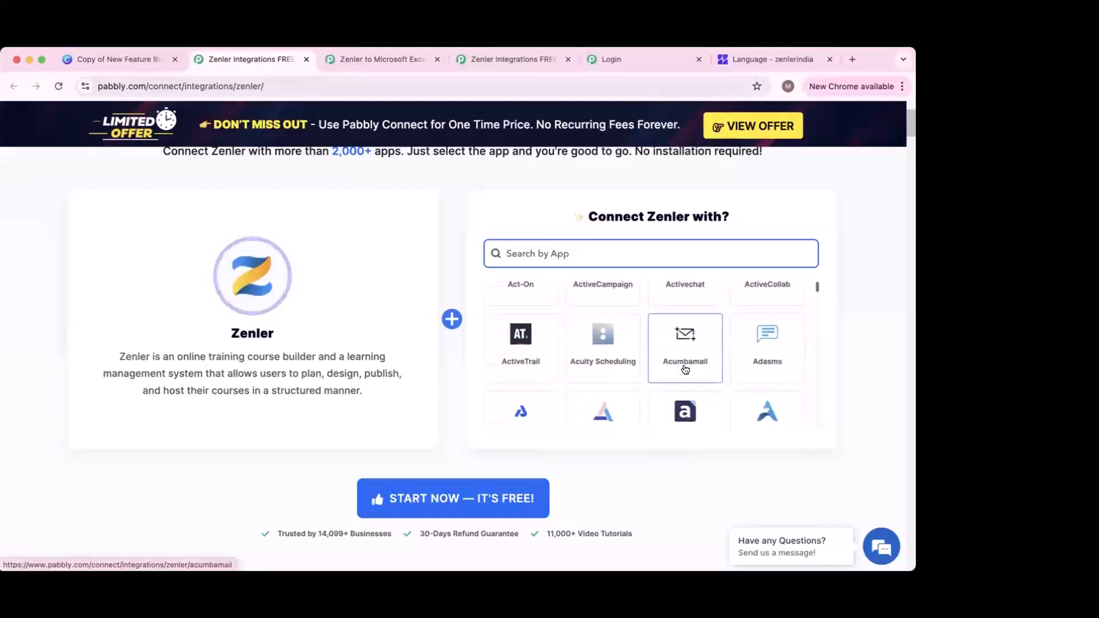
scroll(704, 392, "down", 5)
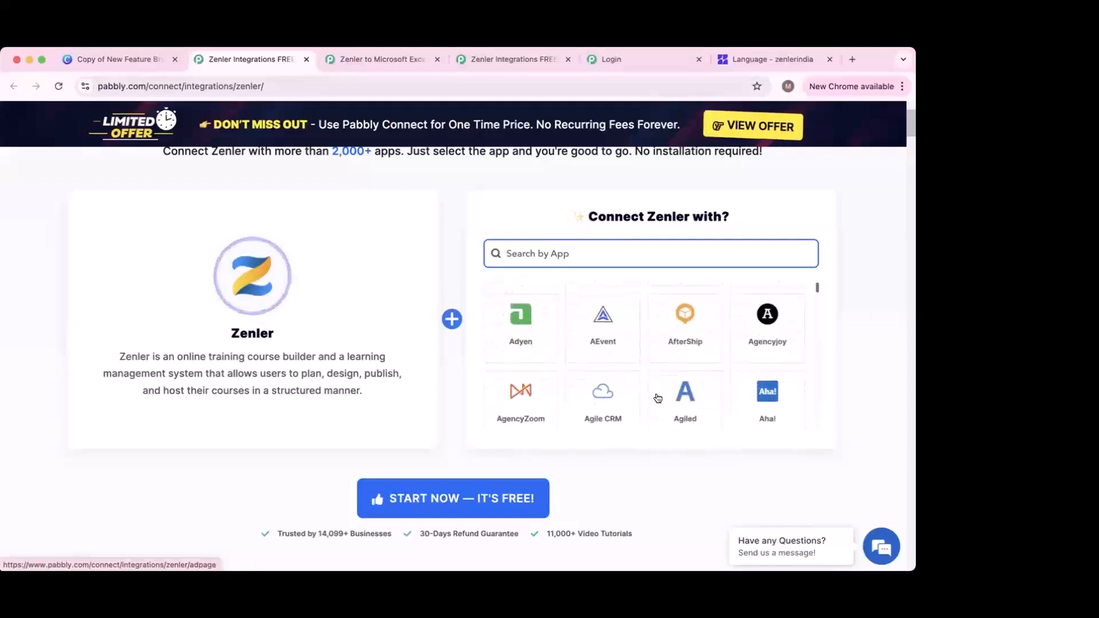
scroll(770, 381, "down", 3)
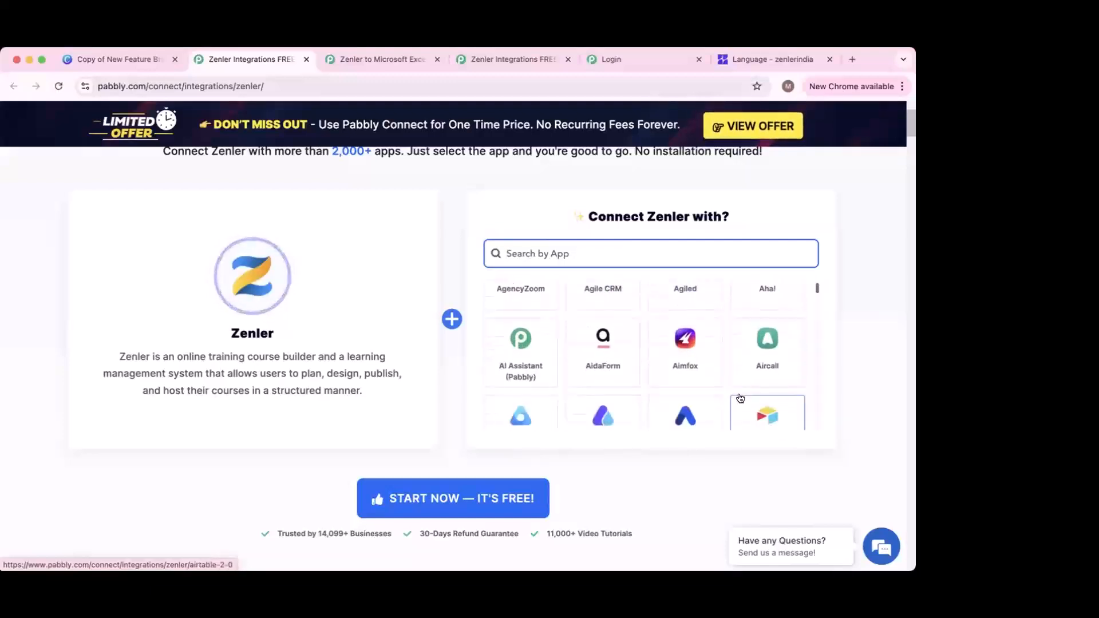
scroll(770, 381, "down", 3)
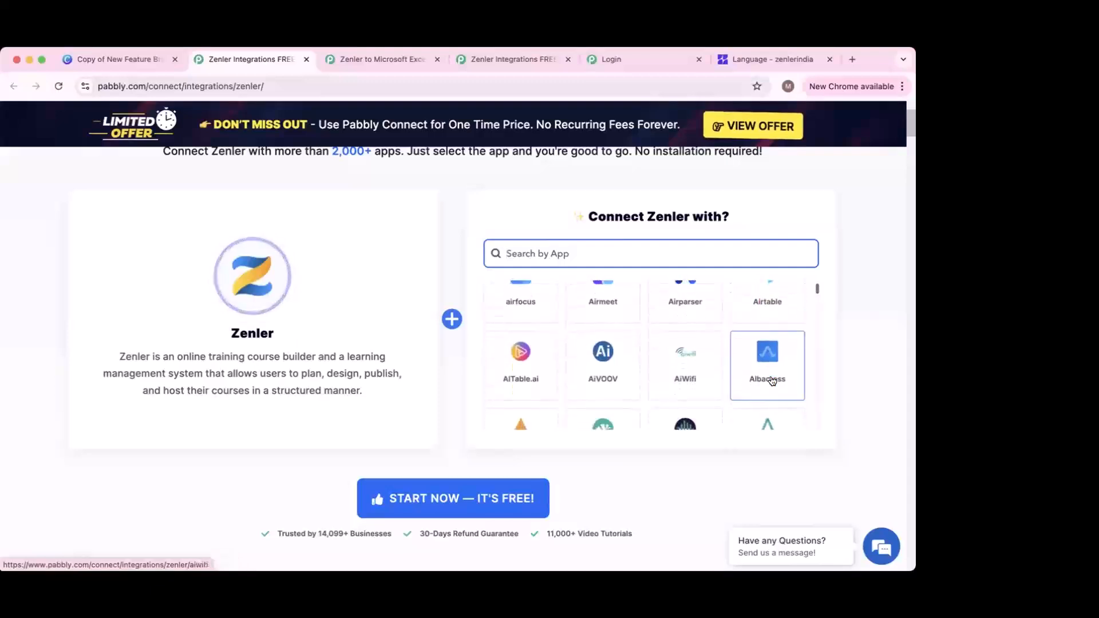
scroll(658, 382, "down", 7)
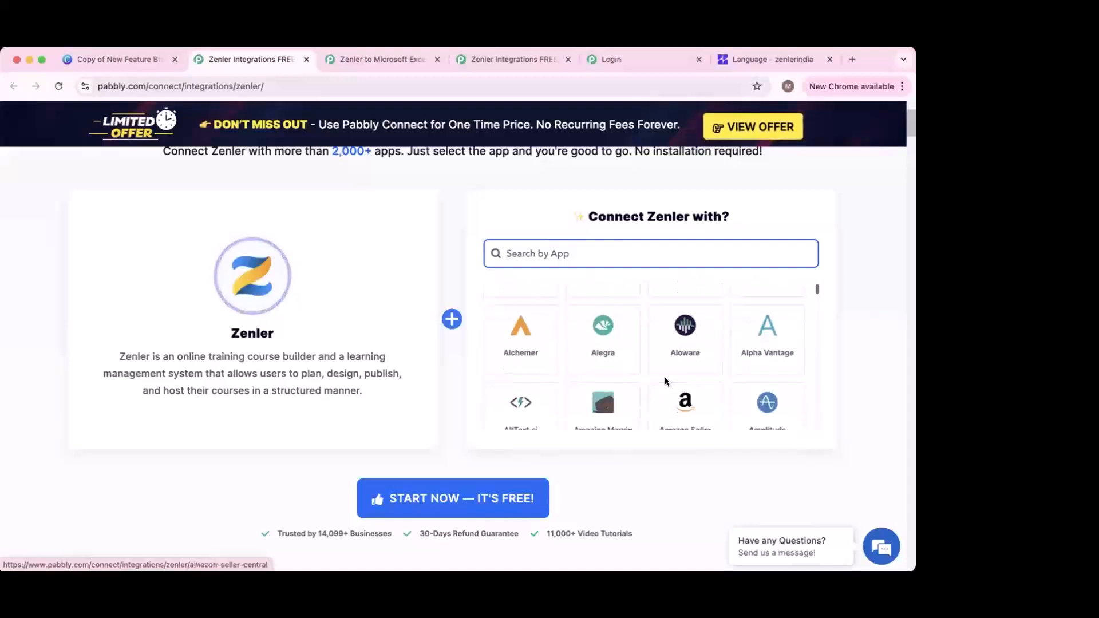
scroll(663, 400, "down", 5)
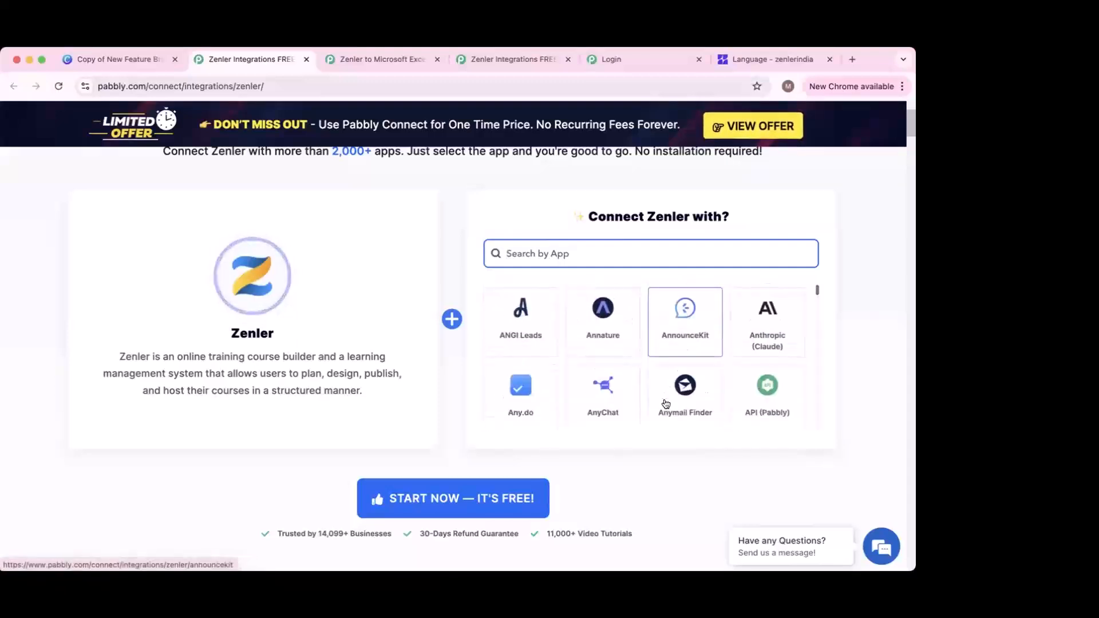
scroll(744, 384, "down", 7)
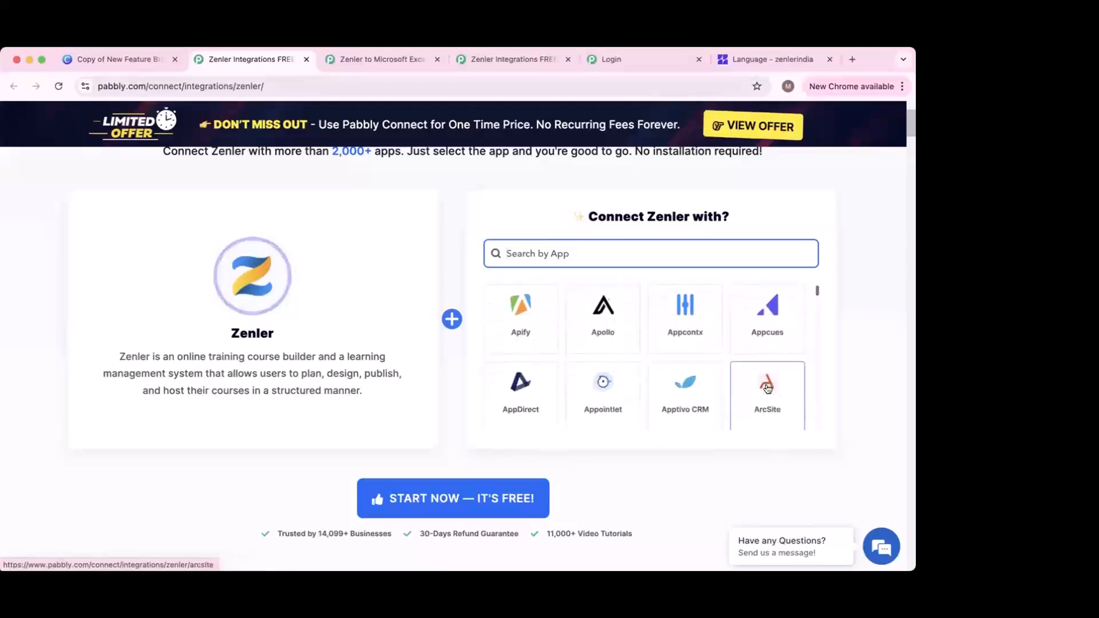
scroll(766, 399, "down", 2)
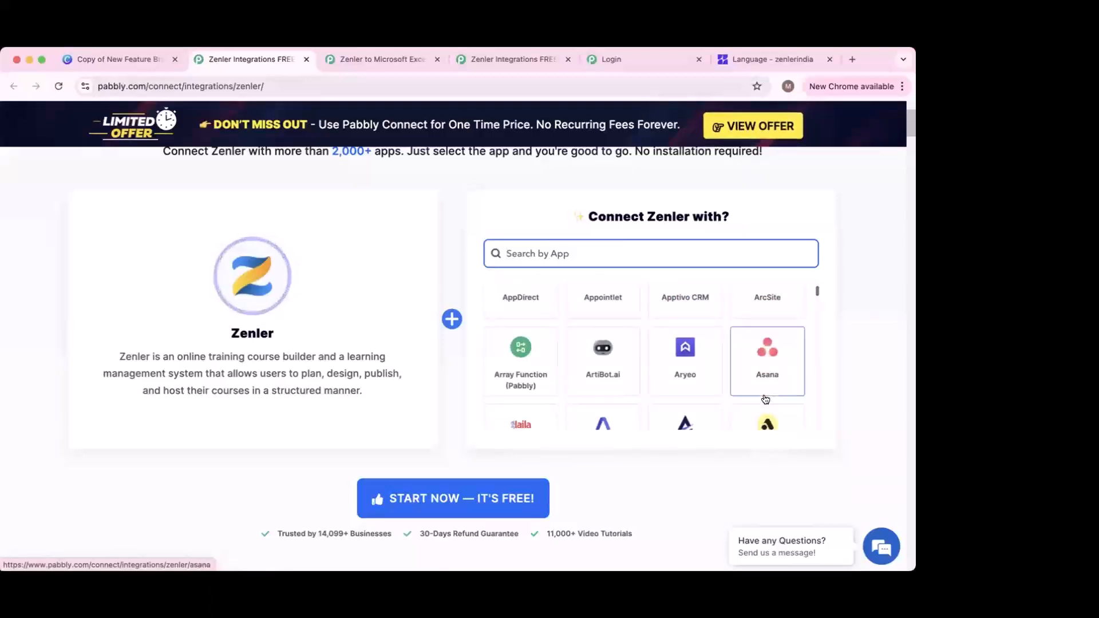
left_click(766, 399)
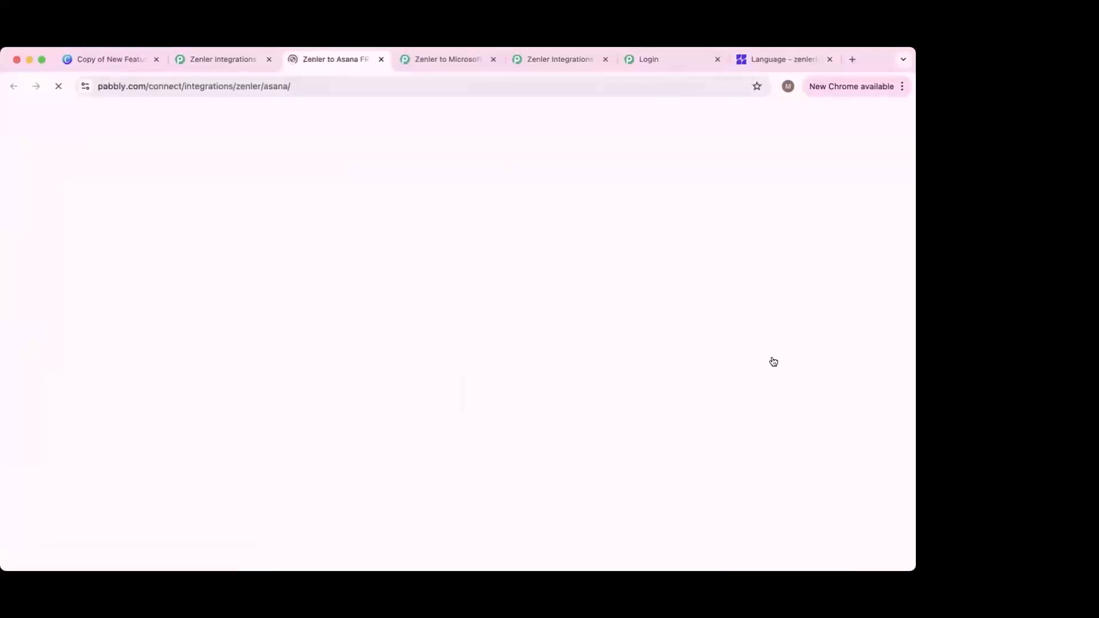
Step: Browse the ready-made Zenler + Asana integration templates
scroll(773, 362, "down", 7)
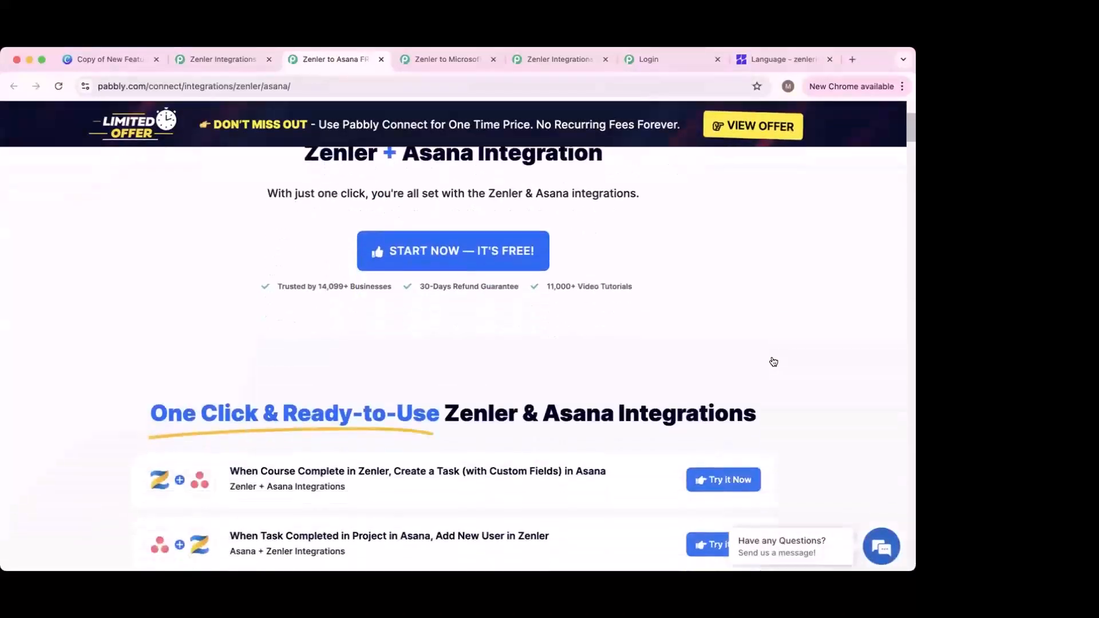
scroll(557, 405, "down", 2)
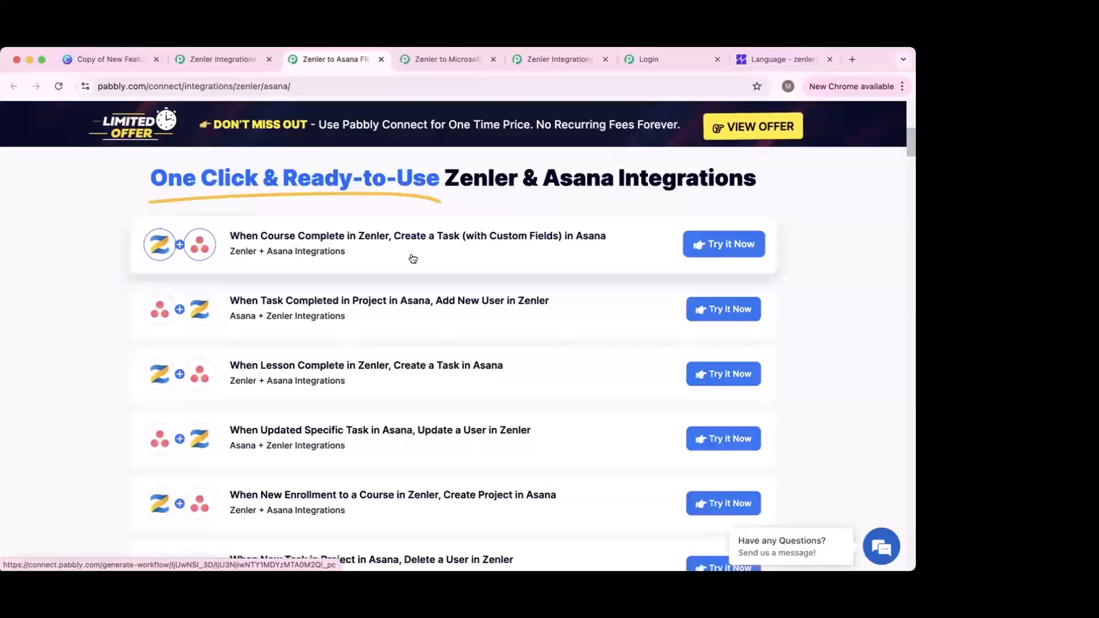
scroll(413, 264, "down", 5)
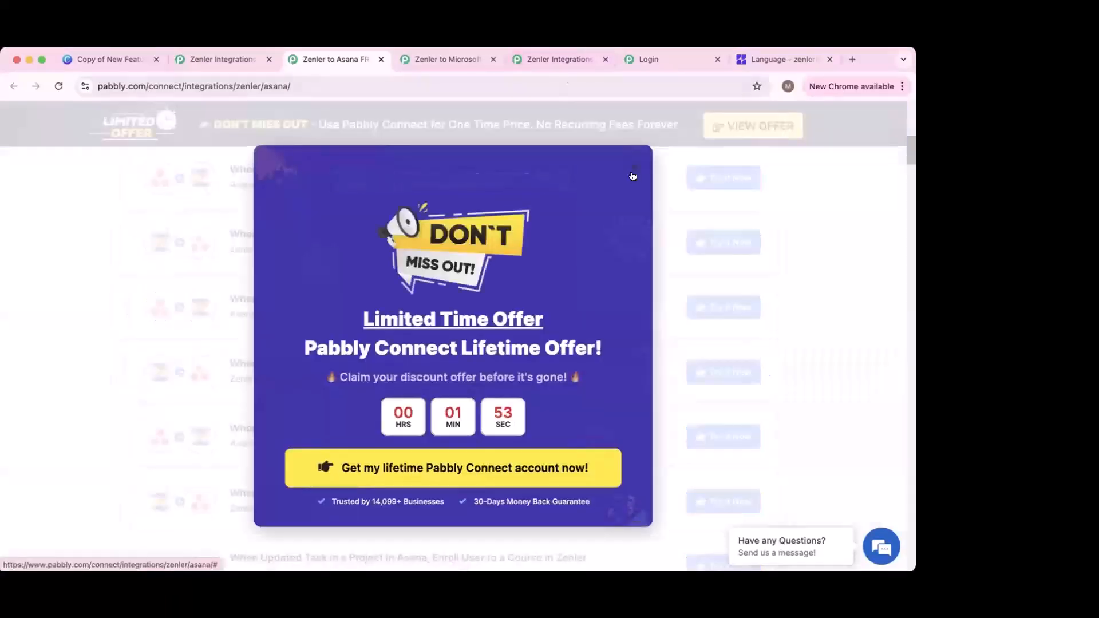
Step: Return to the Zenler to Microsoft Excel tab and dismiss the exit offer popup
left_click(633, 175)
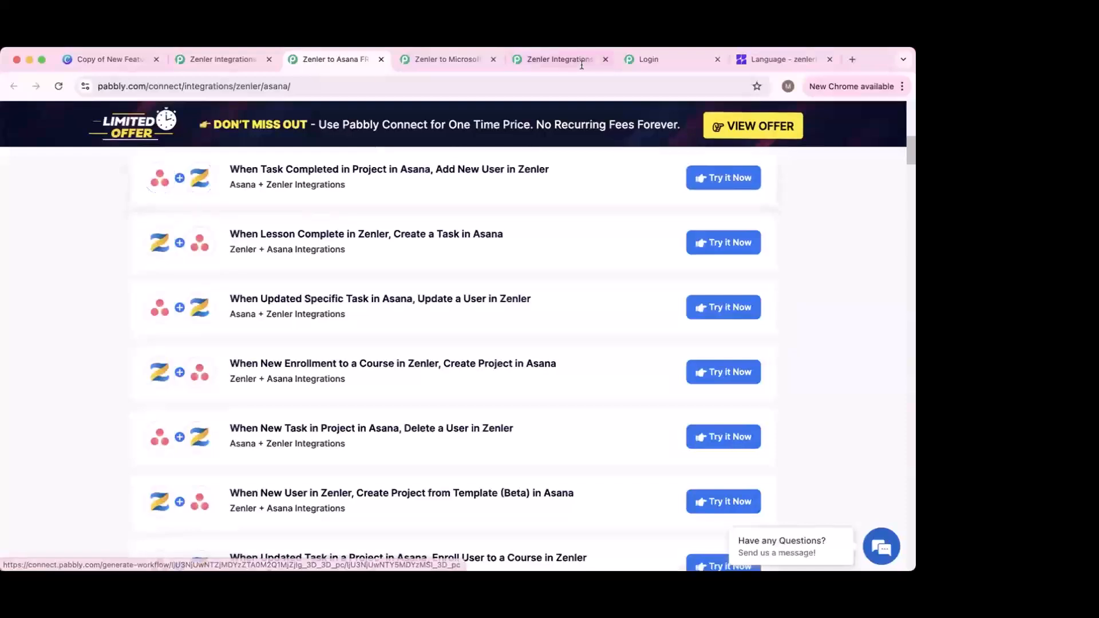
left_click(559, 59)
left_click(480, 60)
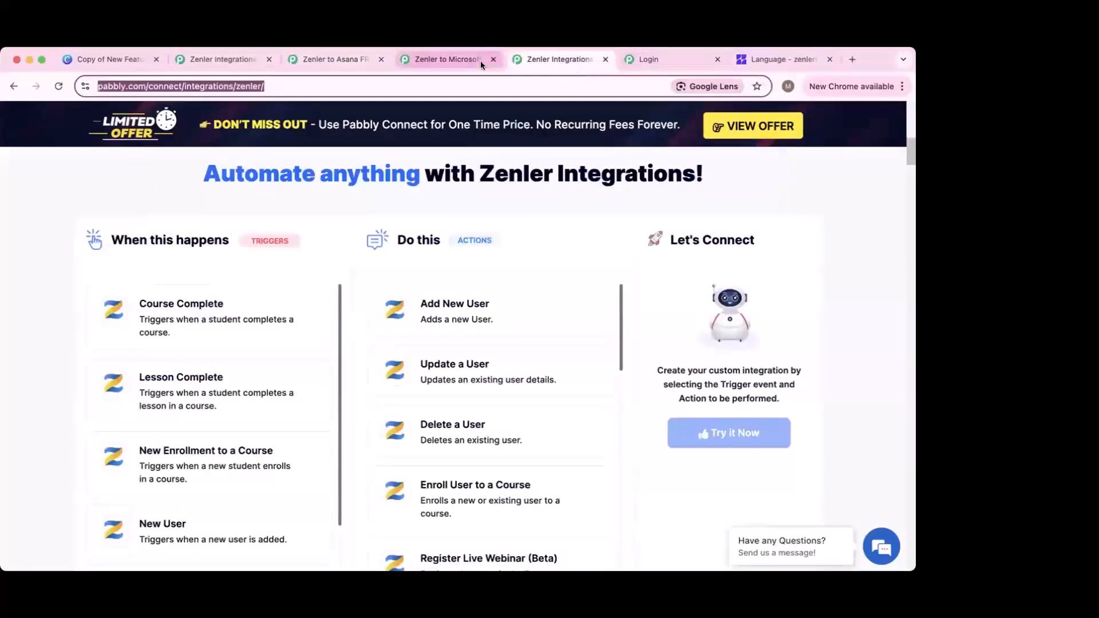
left_click(632, 162)
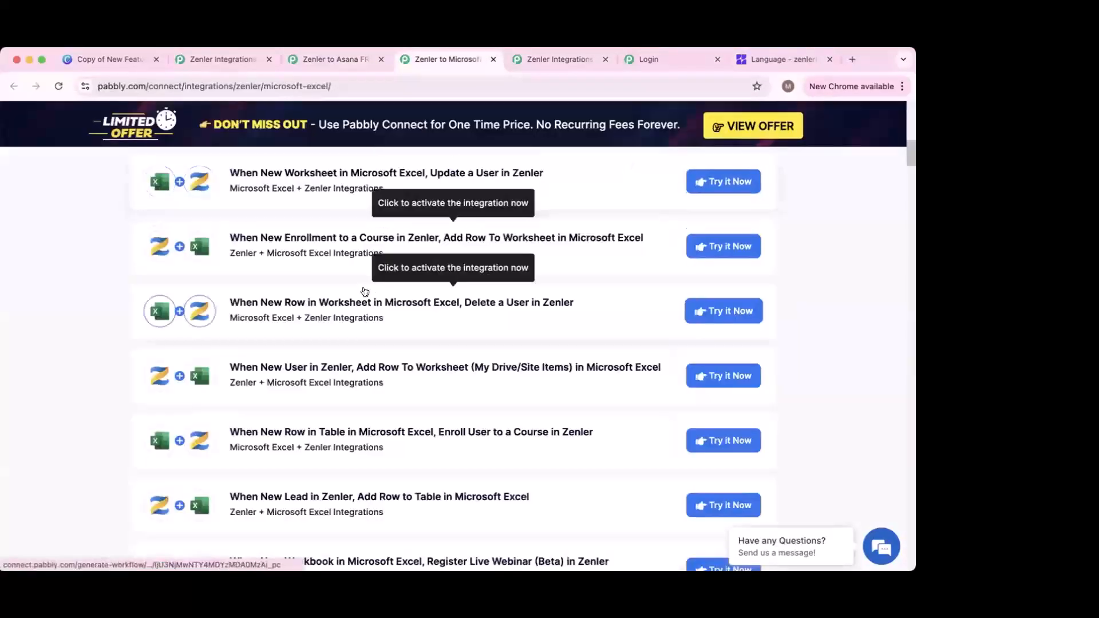
scroll(401, 298, "up", 1)
scroll(468, 242, "up", 4)
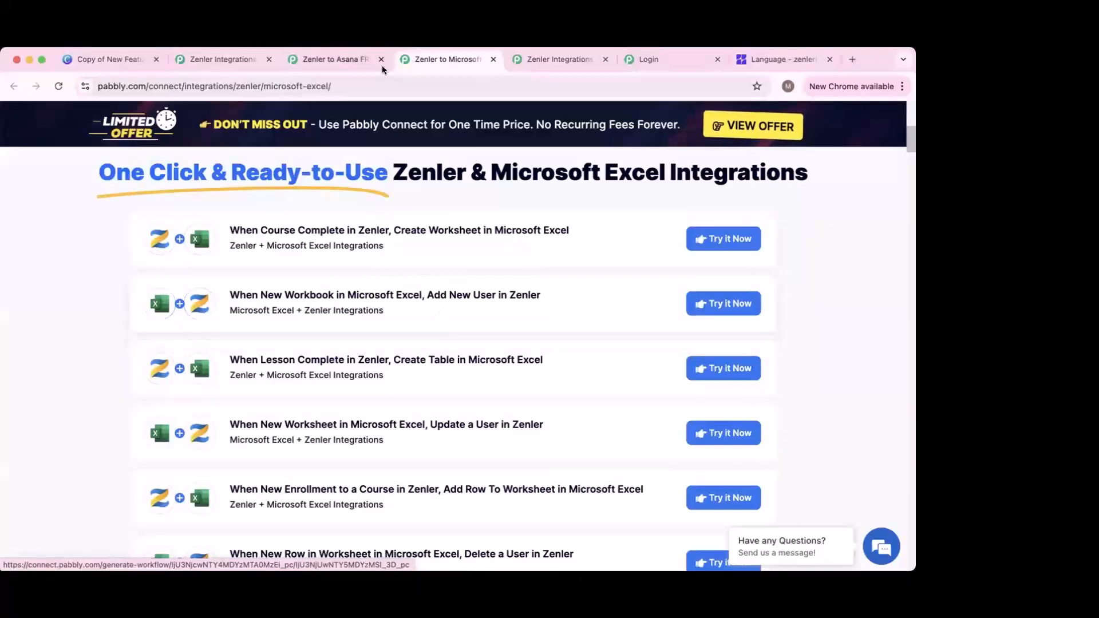
Step: Go back to the Zenler to Asana tab listing the New Enrollment to Create Project template
left_click(362, 59)
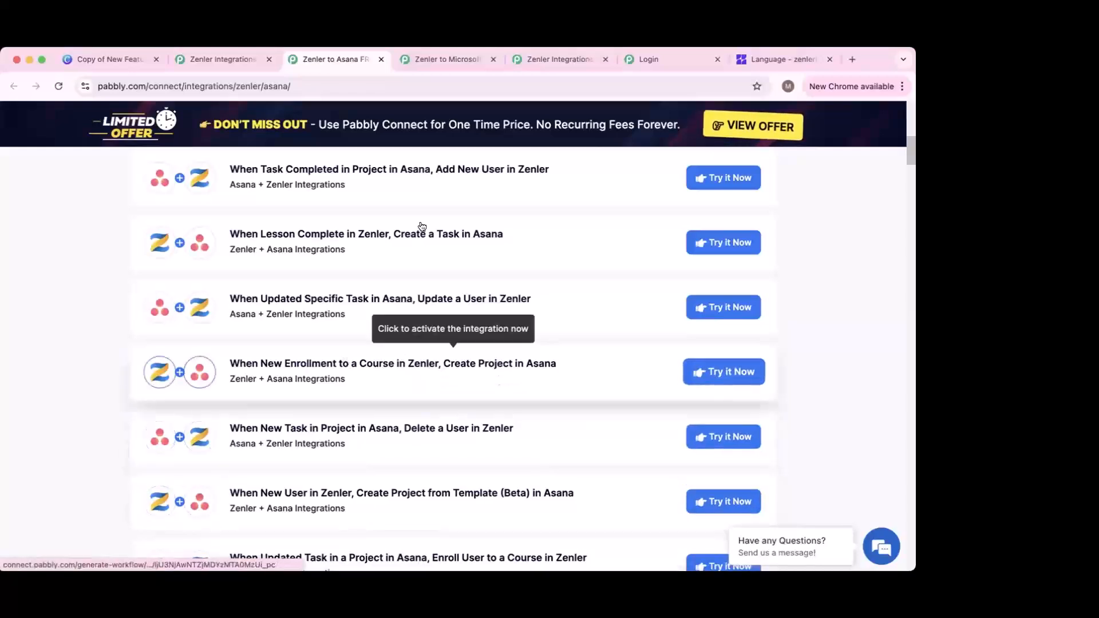
Step: Switch to the Login tab showing the Pabbly account sign-in page
left_click(648, 62)
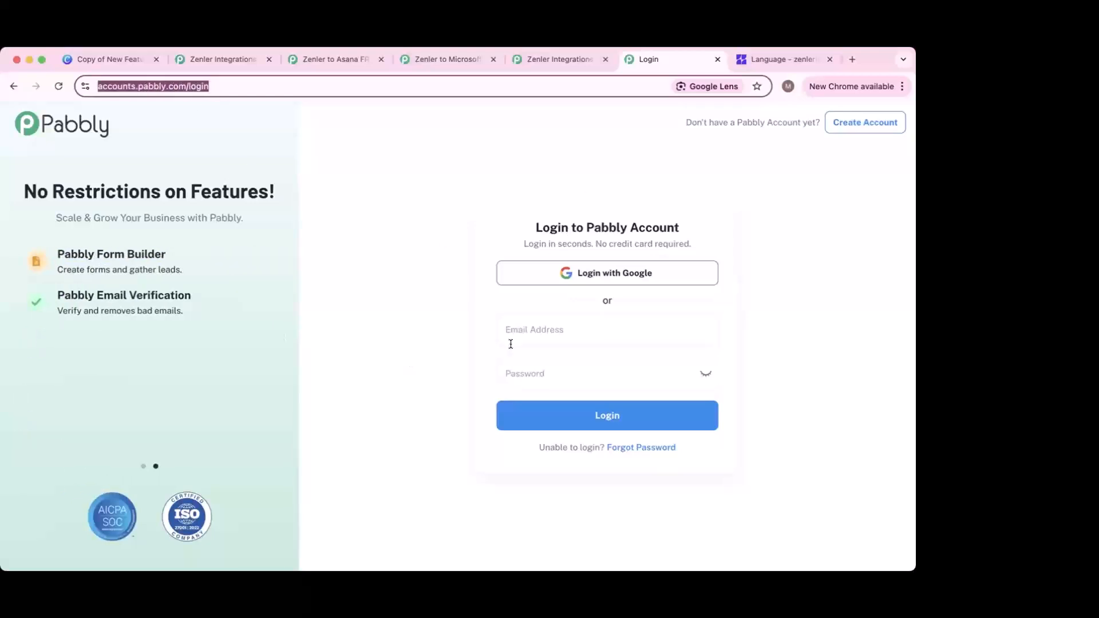
Step: Sign in with Google and launch Pabbly Connect from the All Pabbly Apps list
left_click(424, 343)
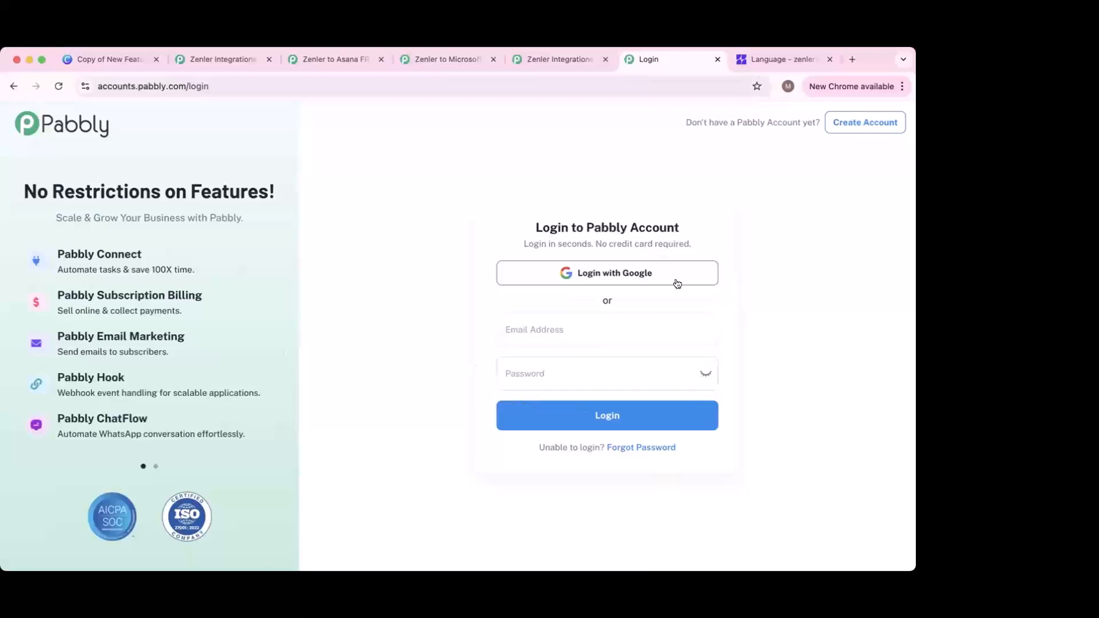
left_click(614, 273)
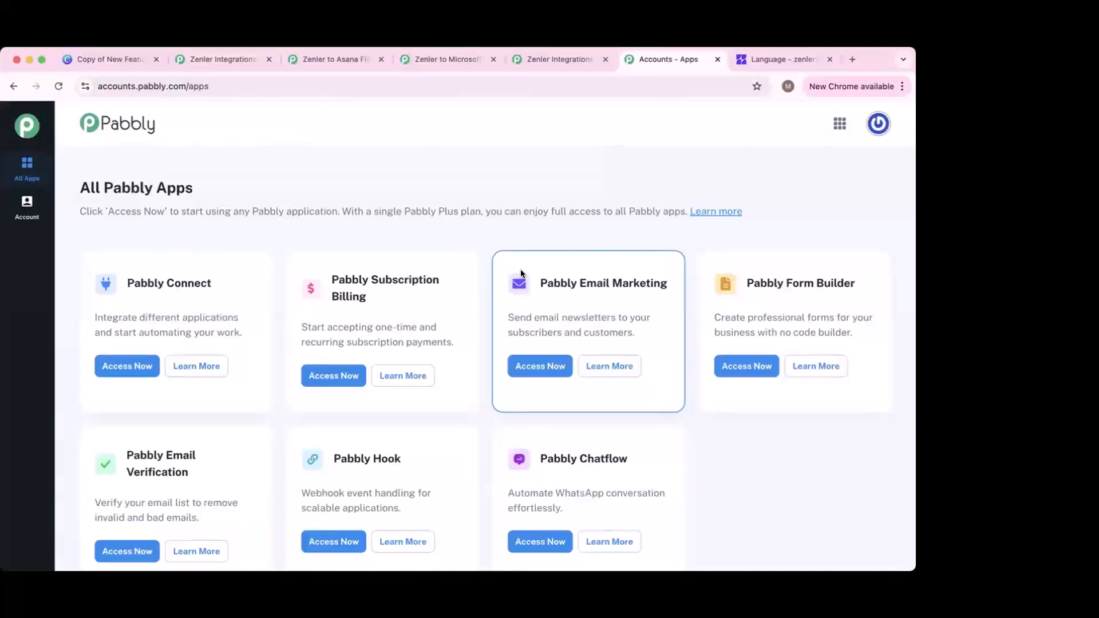
scroll(345, 234, "down", 2)
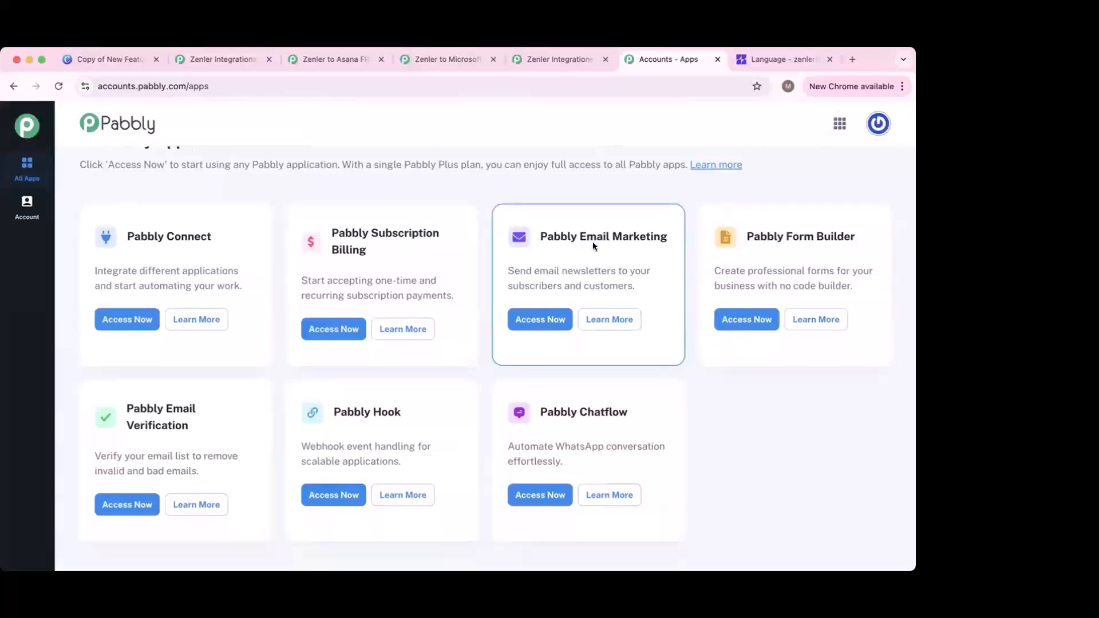
scroll(593, 242, "up", 2)
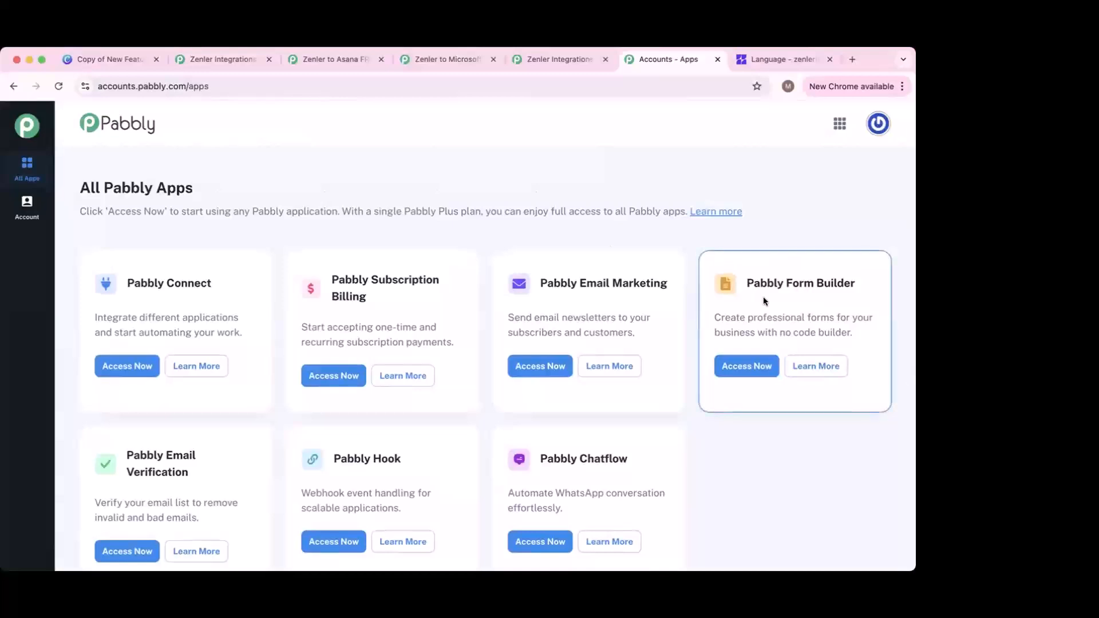
scroll(764, 301, "down", 2)
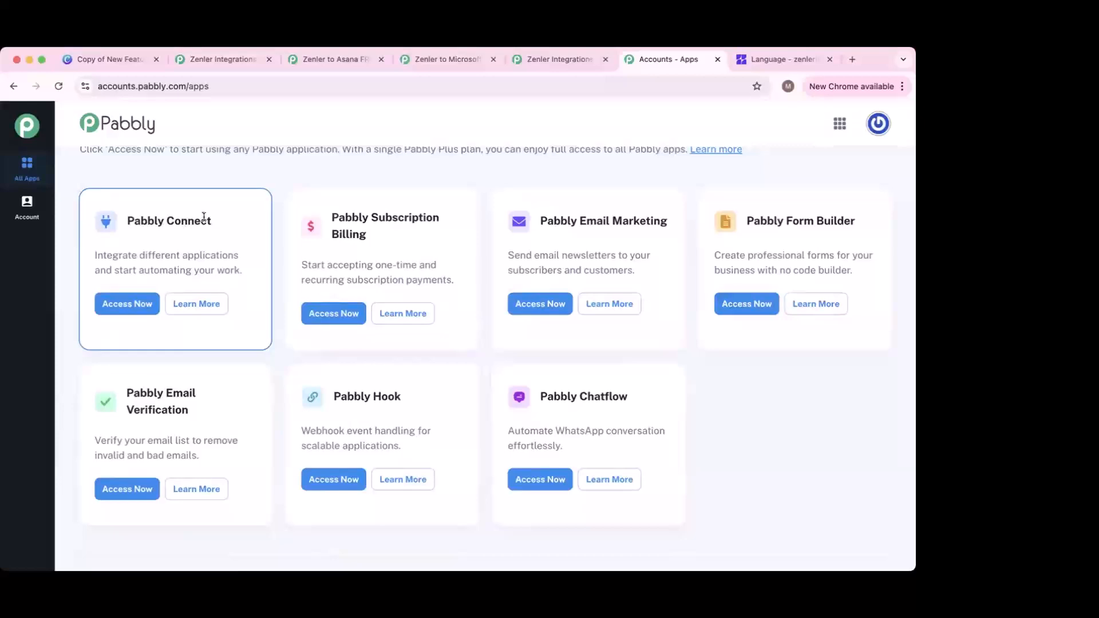
left_click(131, 306)
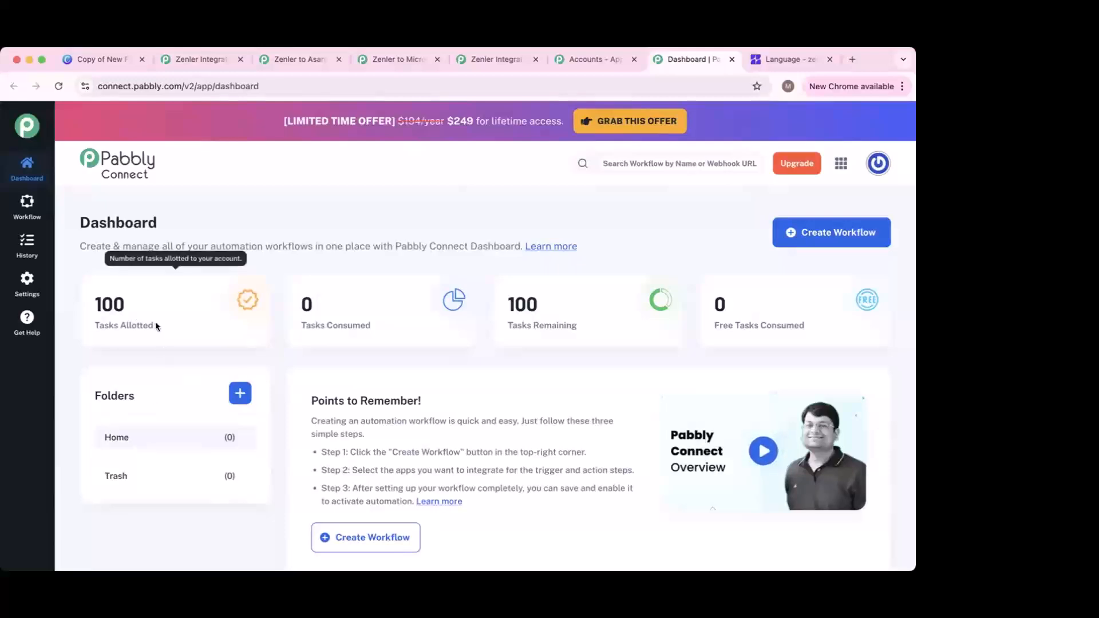
Step: Point out the Tasks Allotted counter on the Pabbly Connect dashboard
left_click_drag(156, 325, 90, 325)
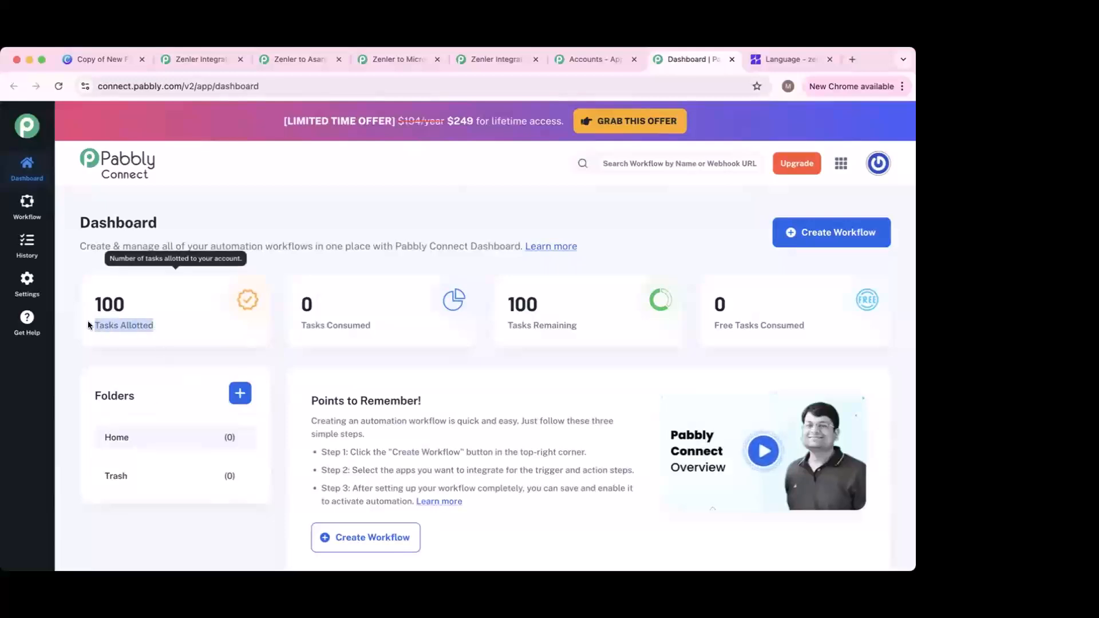
left_click(296, 207)
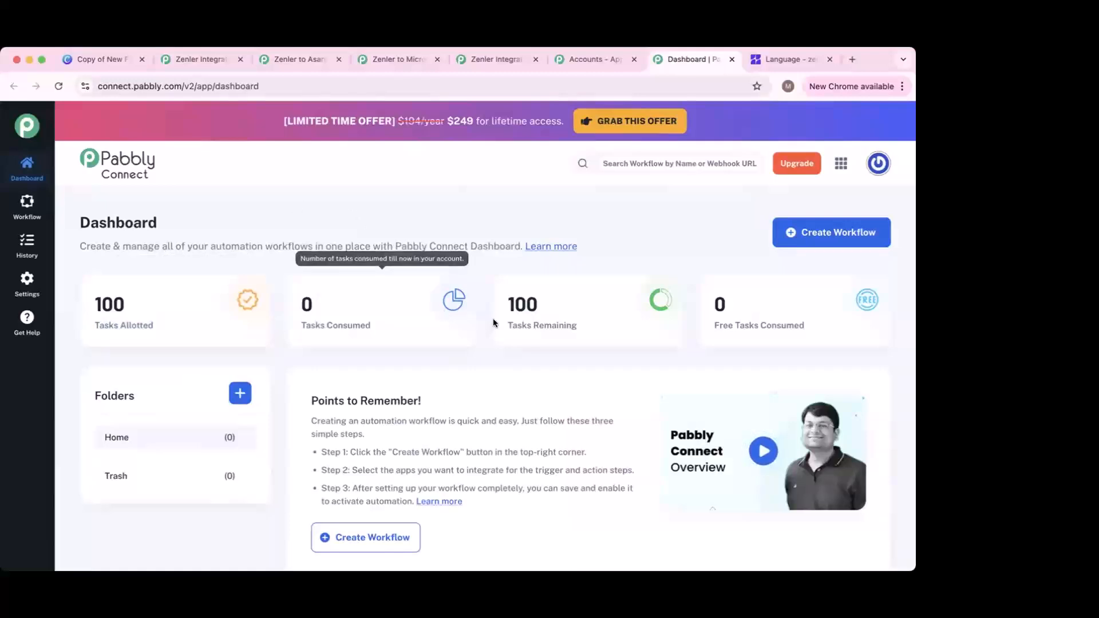
scroll(401, 355, "down", 3)
scroll(257, 395, "up", 3)
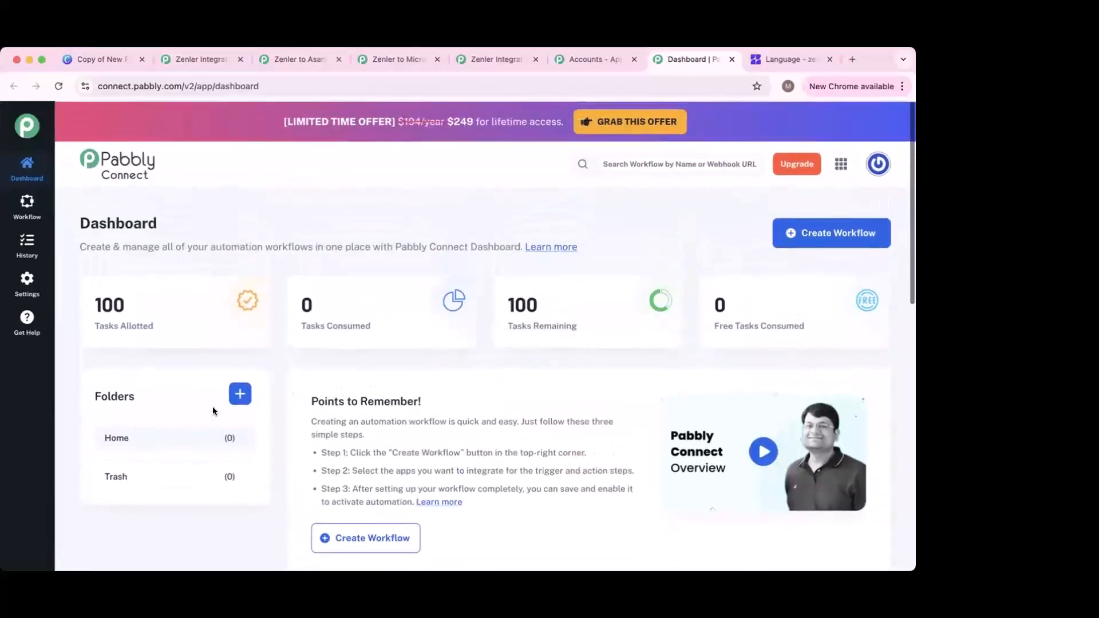
Step: Open and cancel the new folder form, then scroll through the workflow-building guide
left_click(240, 393)
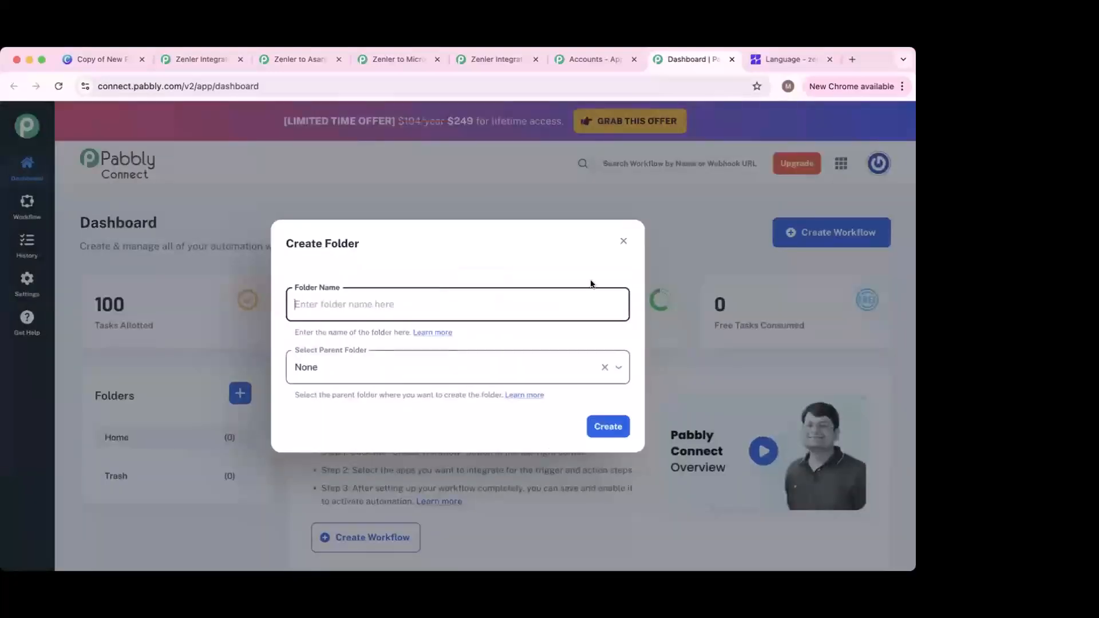
left_click(624, 241)
scroll(280, 419, "down", 3)
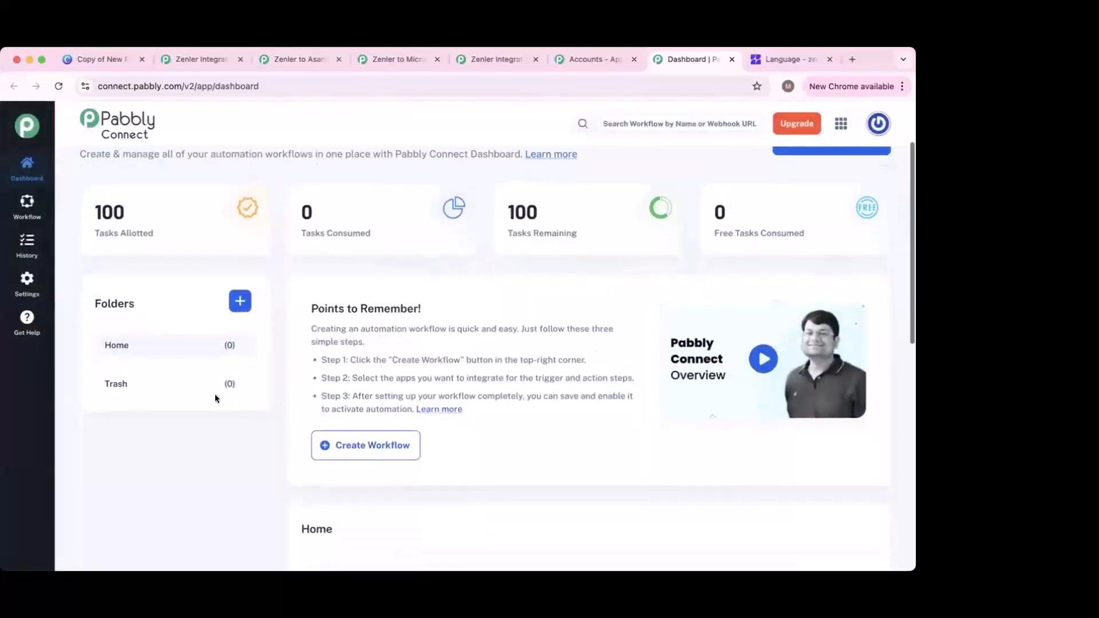
scroll(381, 465, "down", 2)
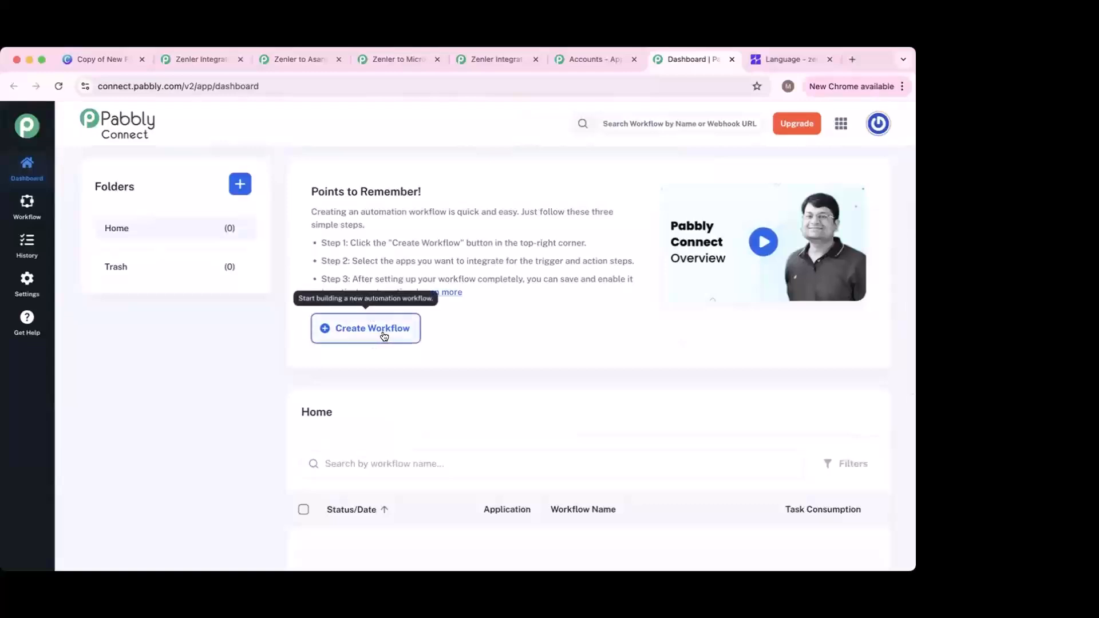
scroll(435, 434, "down", 7)
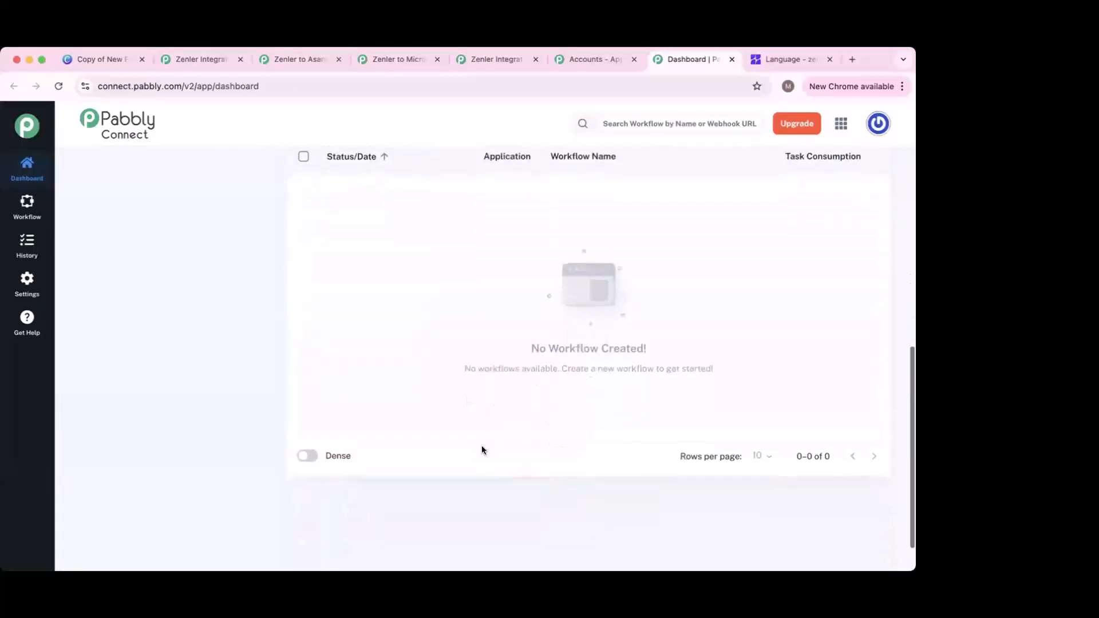
scroll(483, 445, "up", 10)
scroll(482, 445, "down", 6)
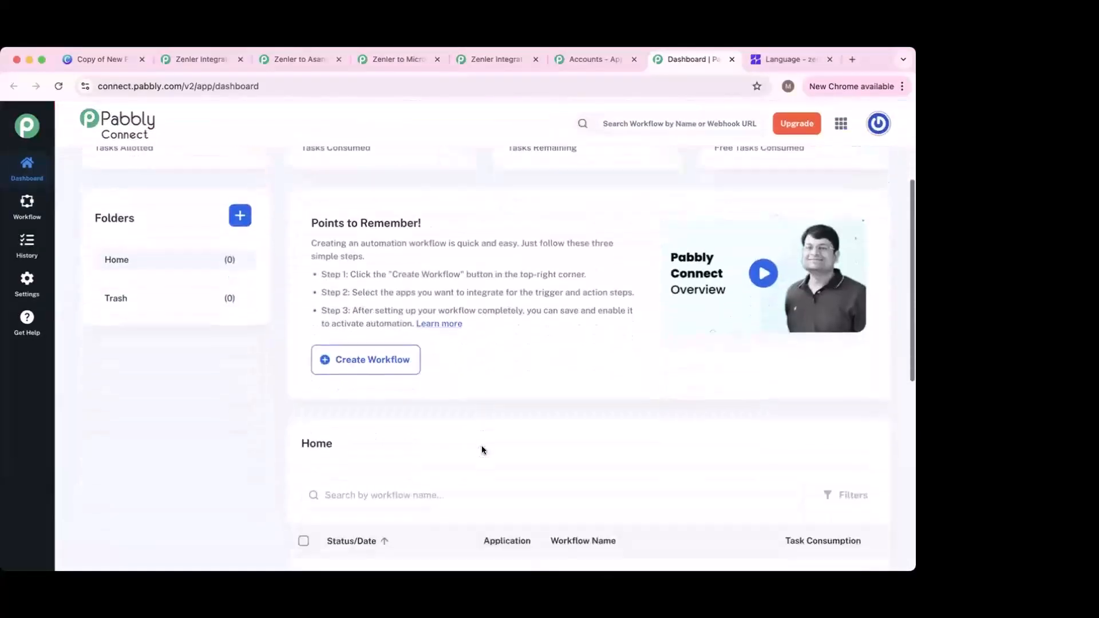
scroll(431, 485, "up", 2)
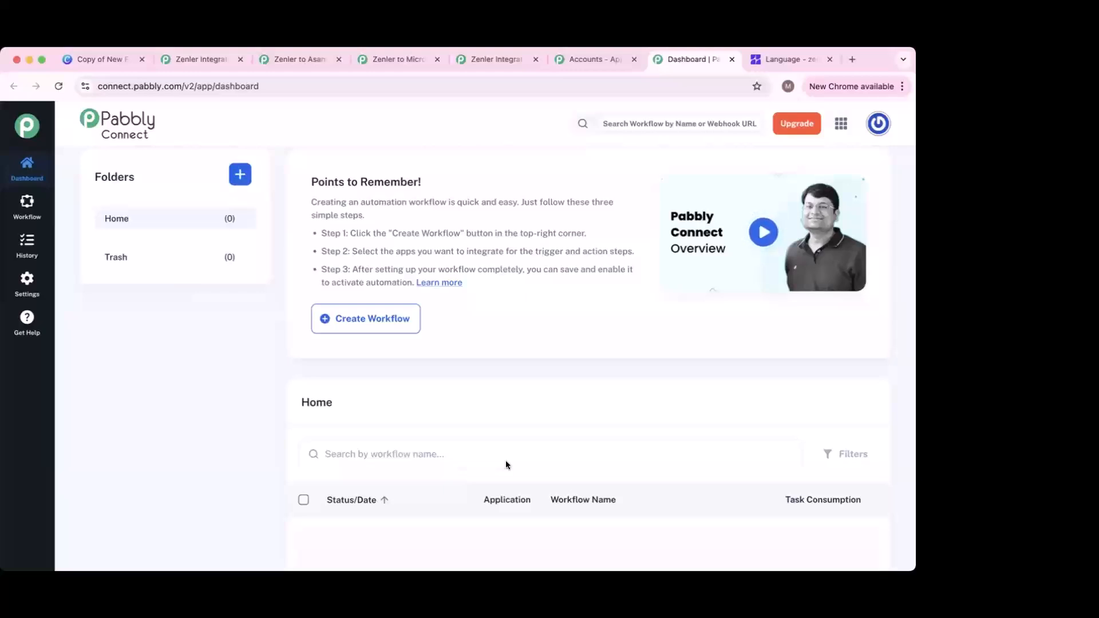
Step: Create a workflow named 'TEST Worklfow for Zenler' in the Home folder
left_click(379, 324)
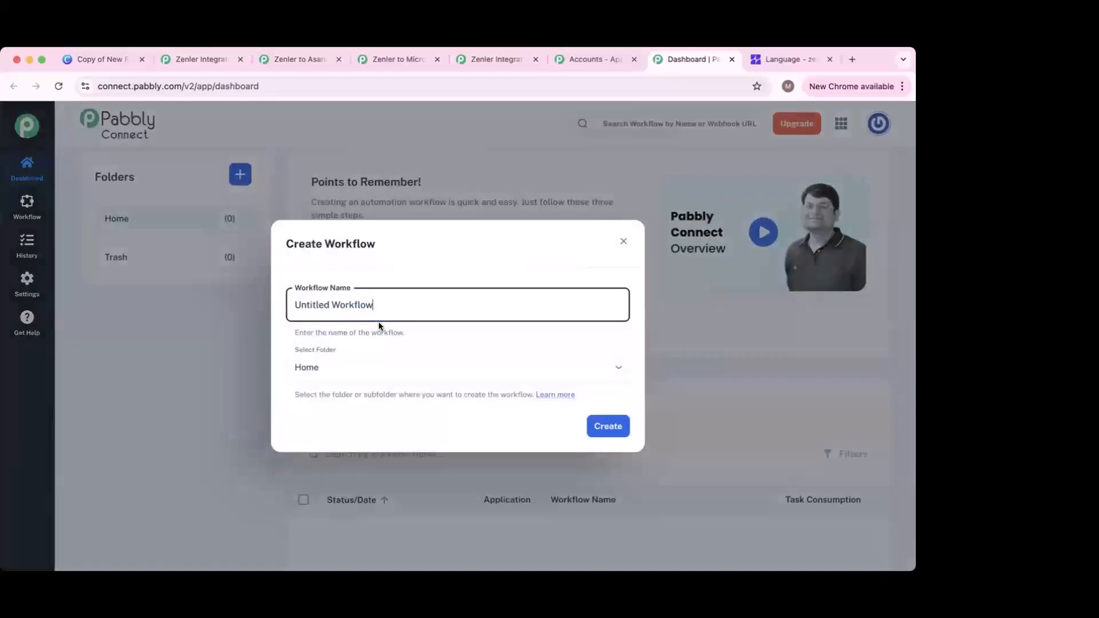
key("shift+alt+Left")
key("shift+alt+Left")
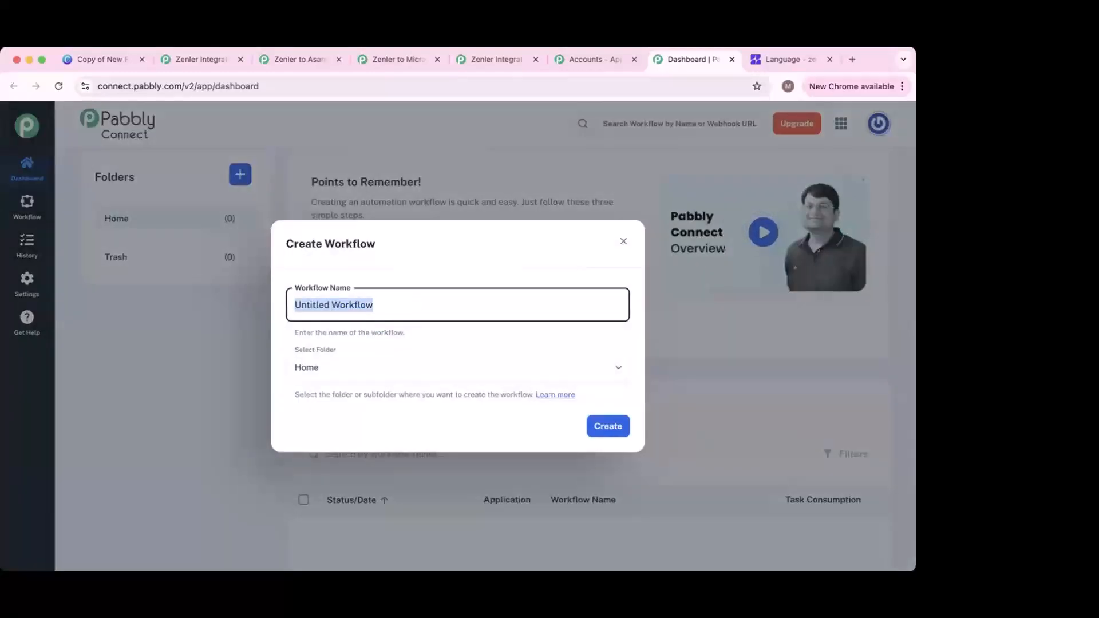
type("TEST W")
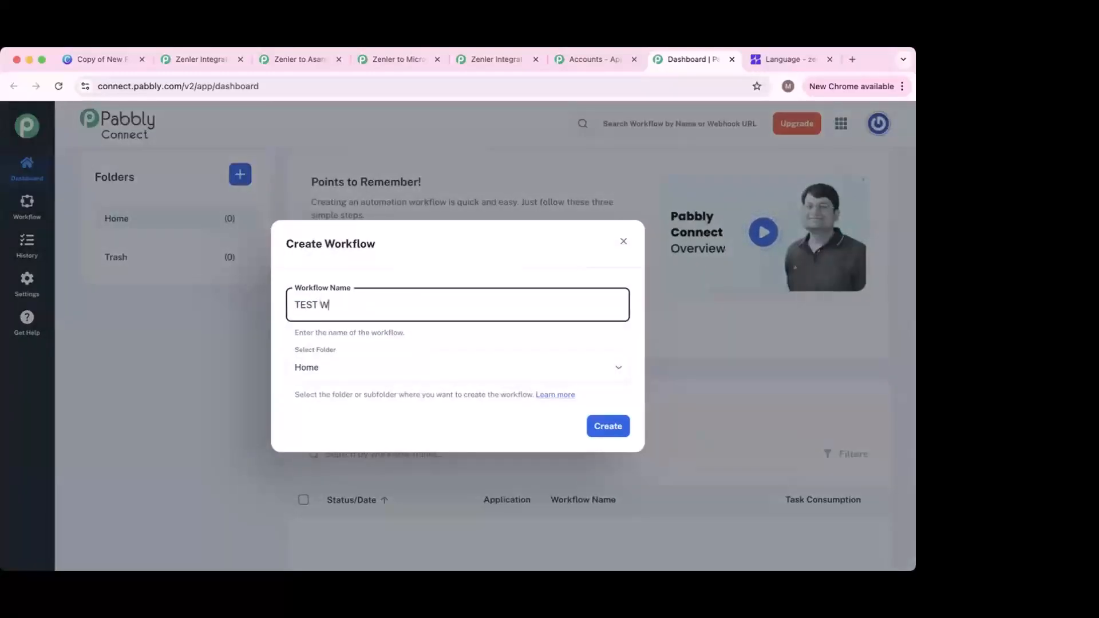
type("orklfow for Zenler")
left_click(615, 434)
left_click(616, 433)
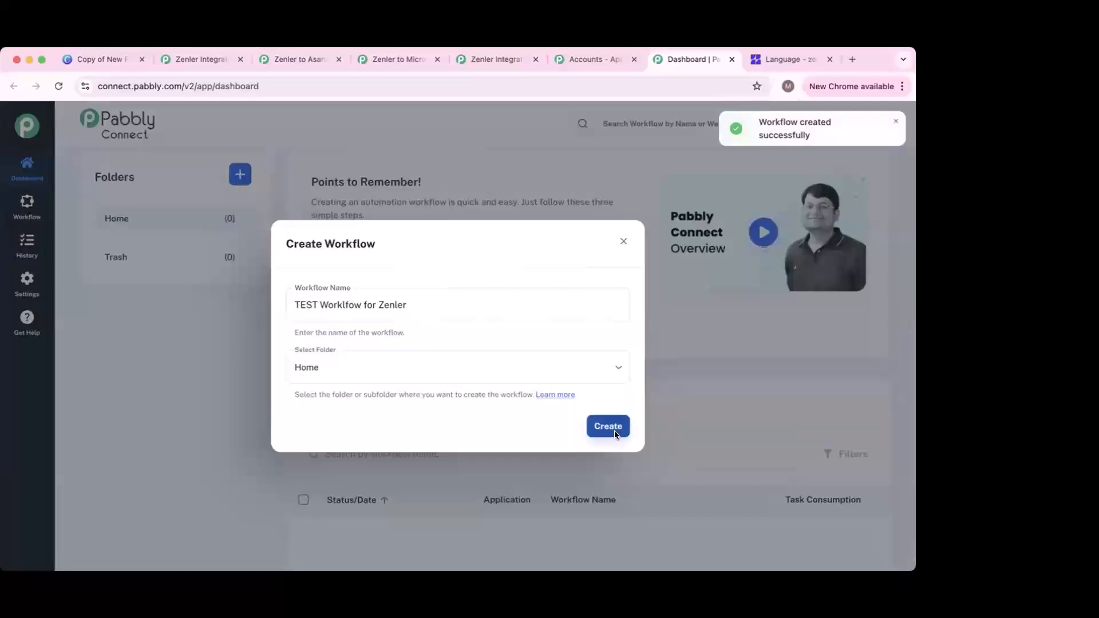
scroll(560, 458, "down", 5)
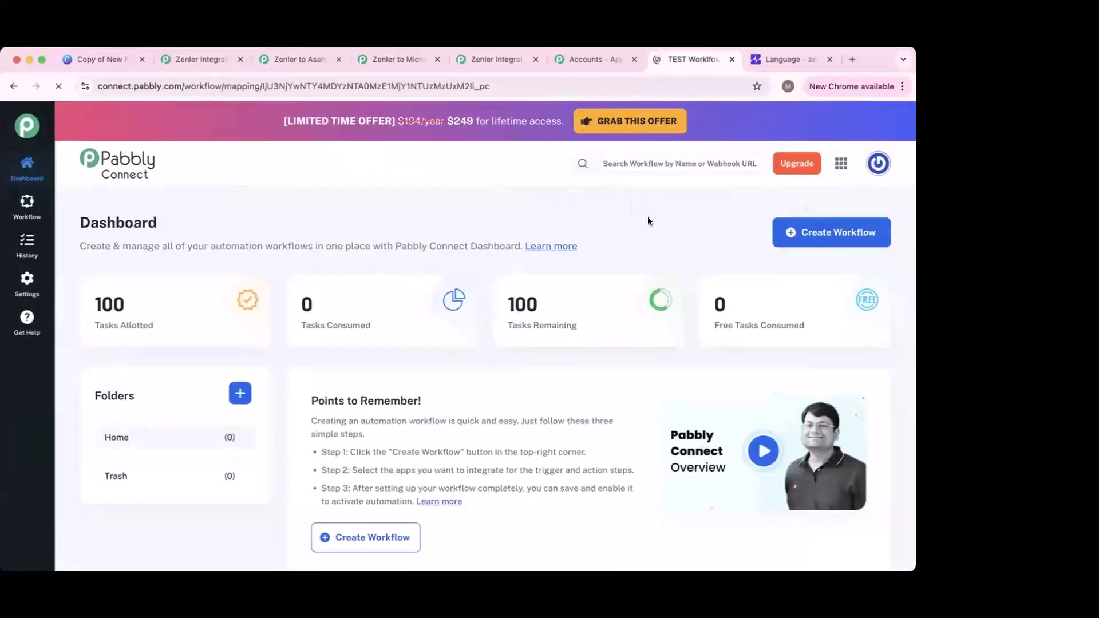
Step: Search the trigger apps for 'zenl' and pick Zenler as the trigger app
scroll(504, 393, "down", 1)
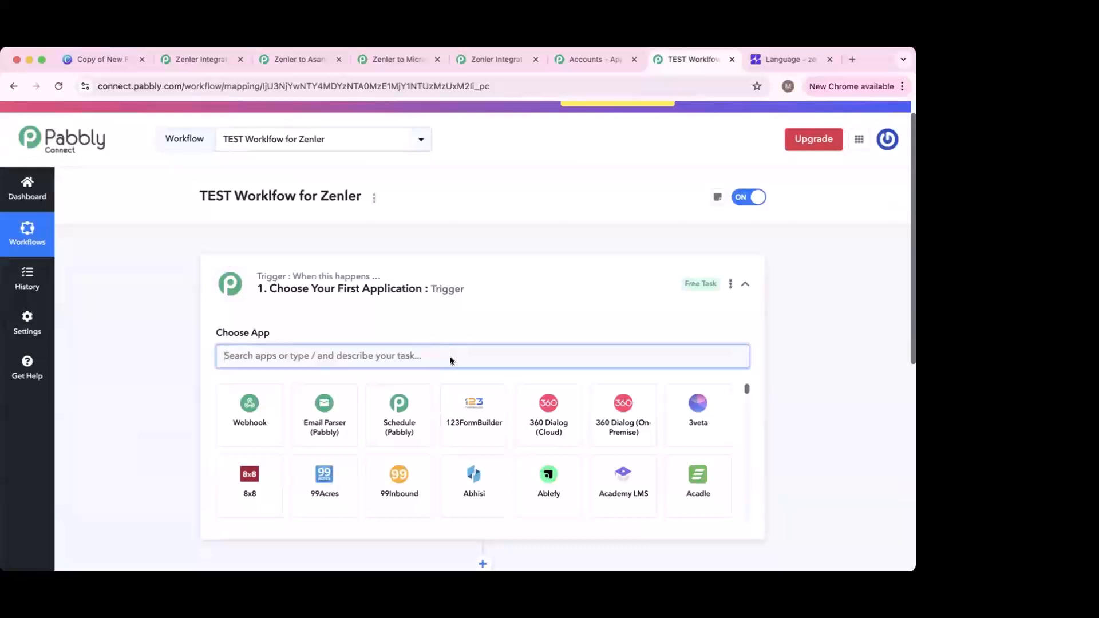
type("z")
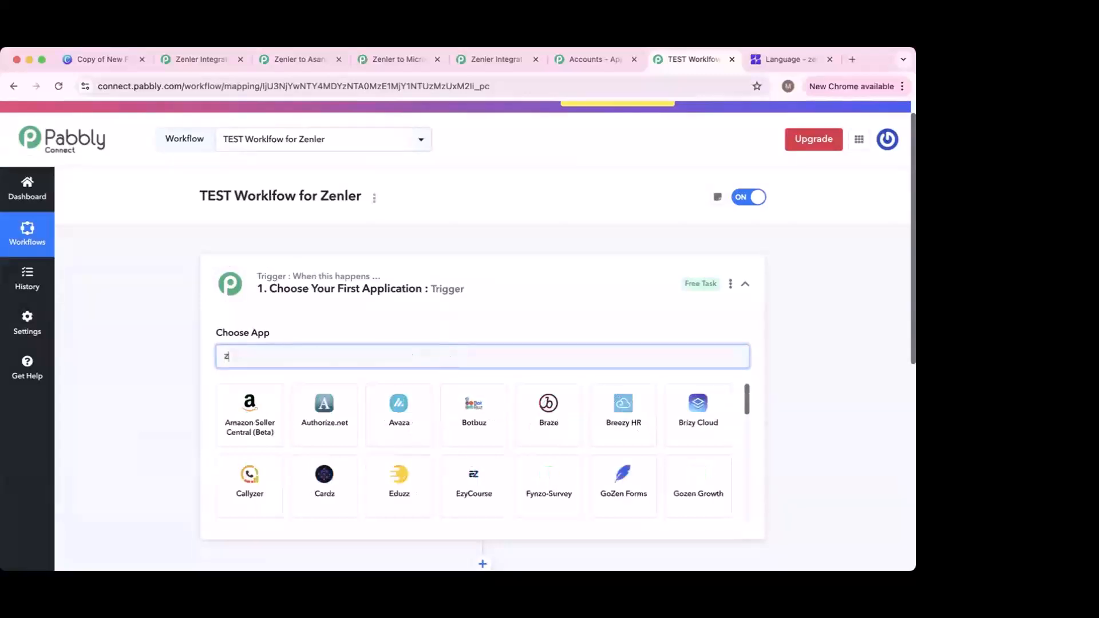
type("enl")
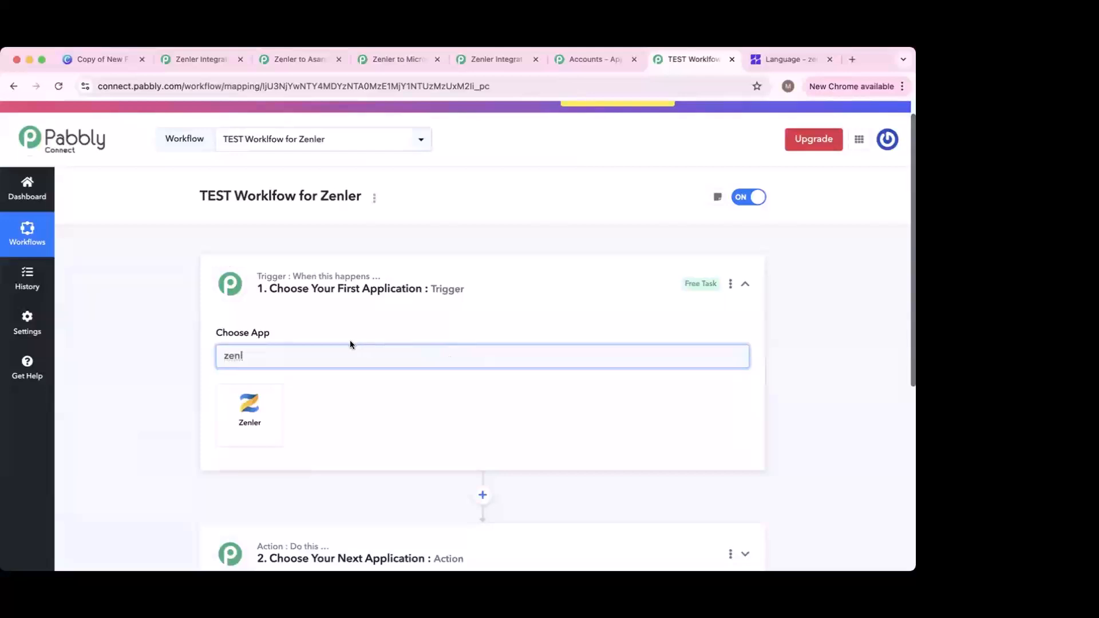
left_click(252, 396)
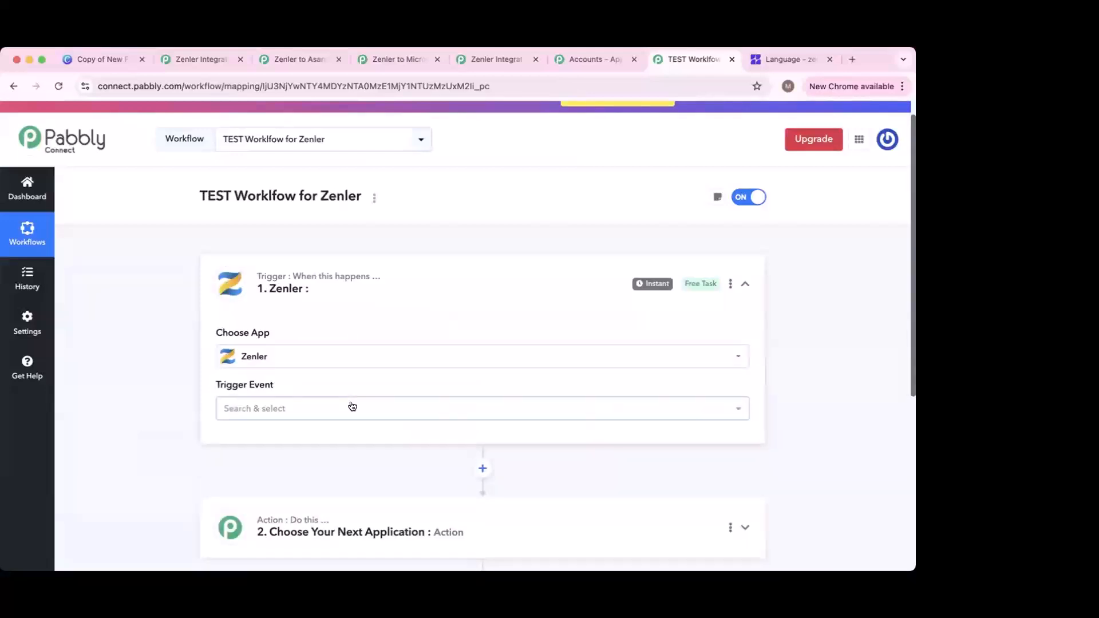
Step: Choose New Lead from the Zenler Trigger Event list
left_click(352, 406)
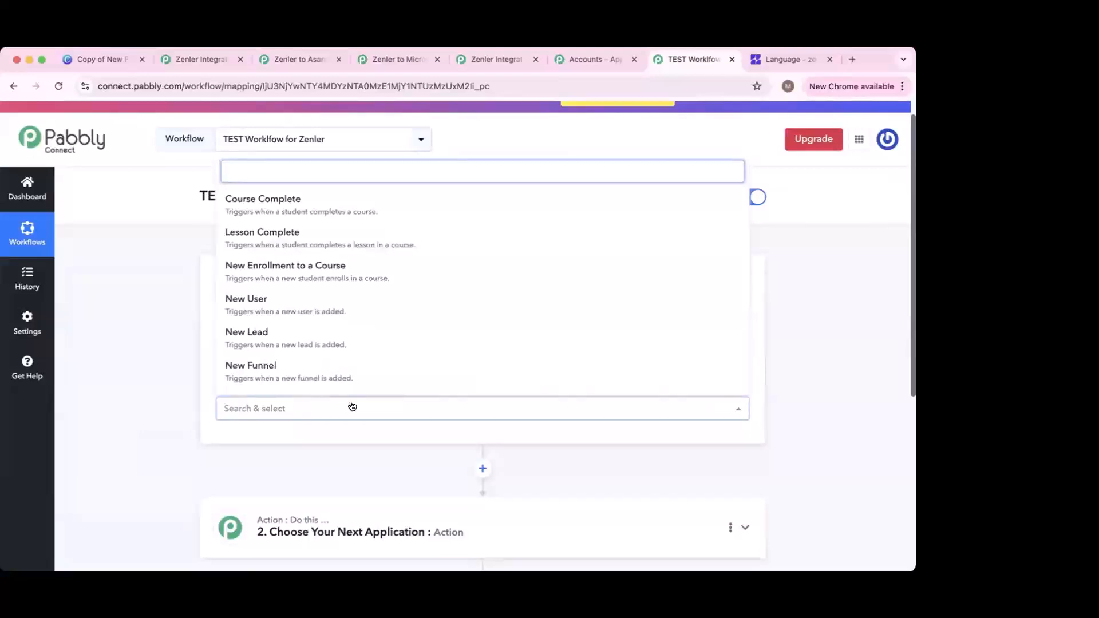
scroll(322, 300, "down", 2)
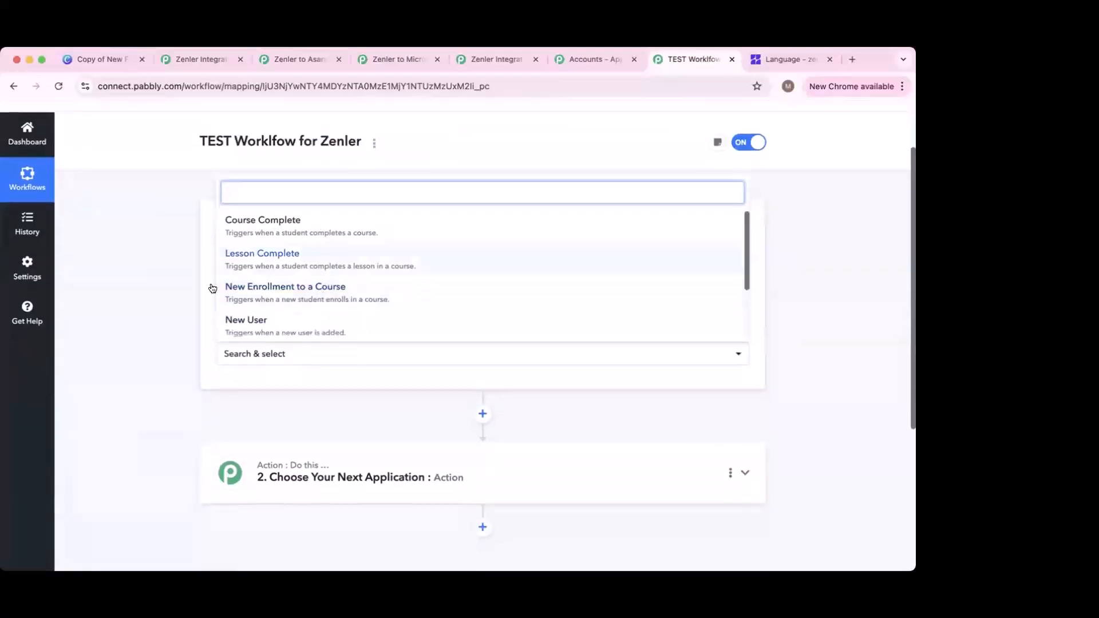
scroll(170, 290, "up", 2)
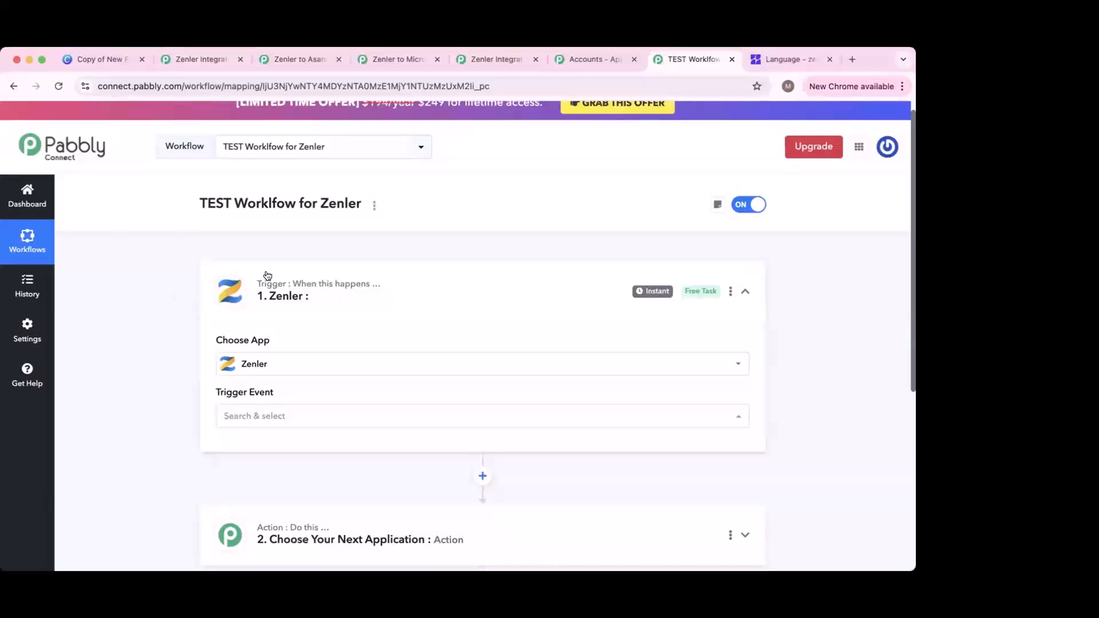
mouse_move(329, 286)
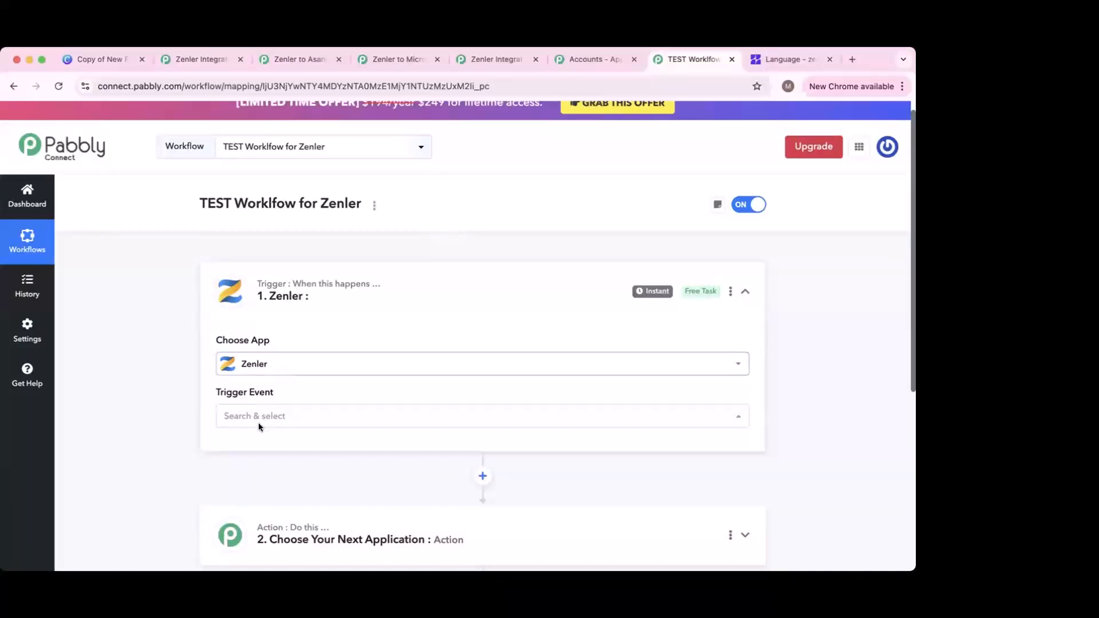
left_click(294, 415)
scroll(269, 344, "down", 1)
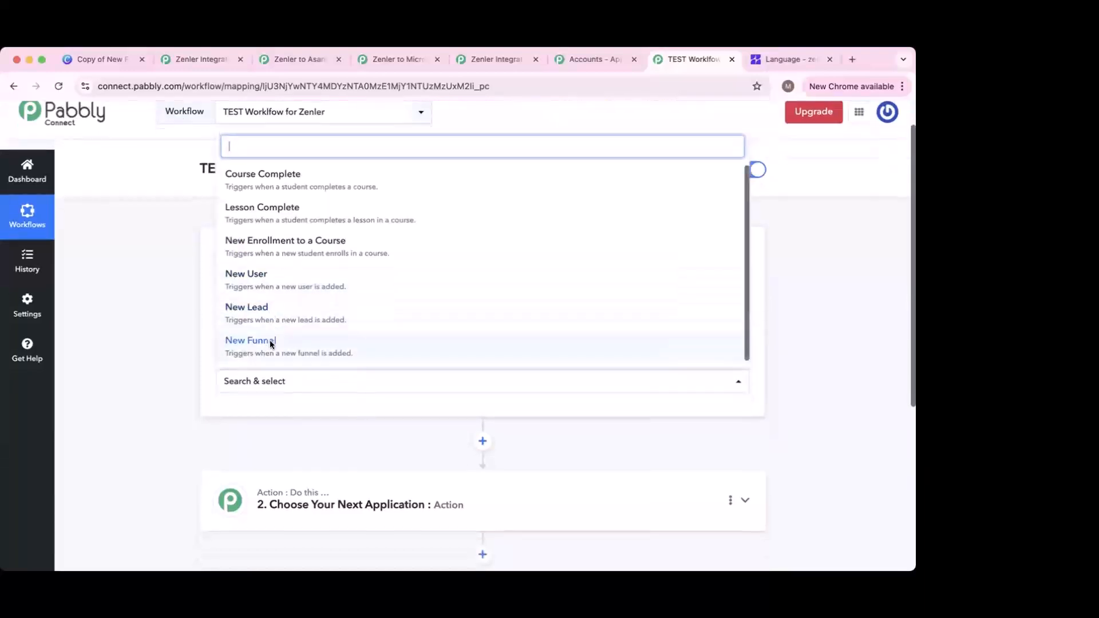
scroll(271, 344, "down", 1)
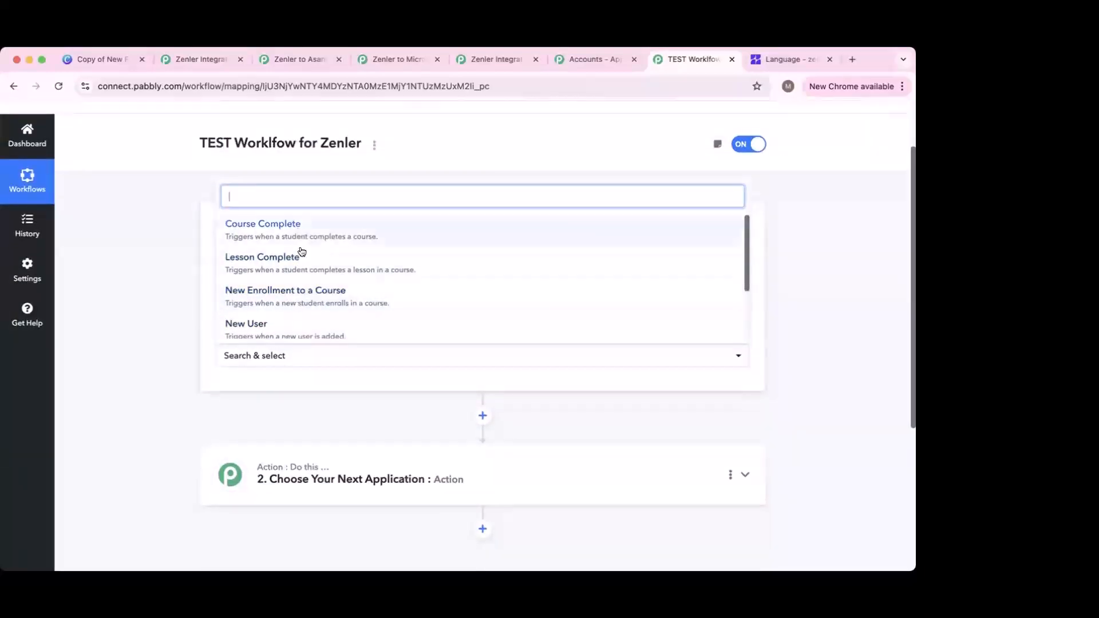
scroll(309, 286, "down", 2)
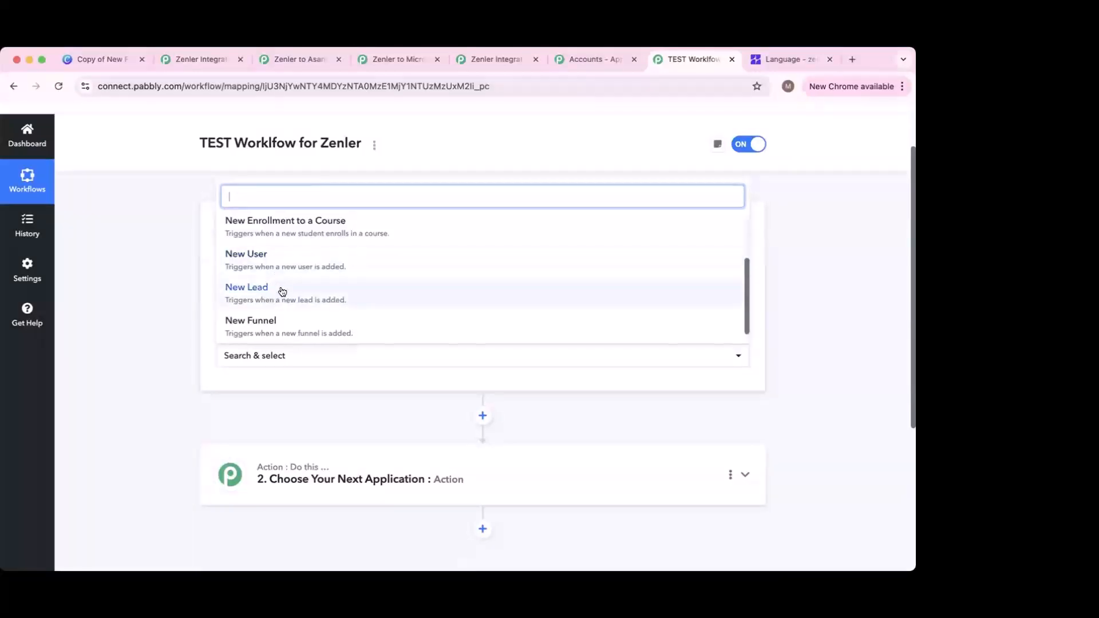
left_click(250, 292)
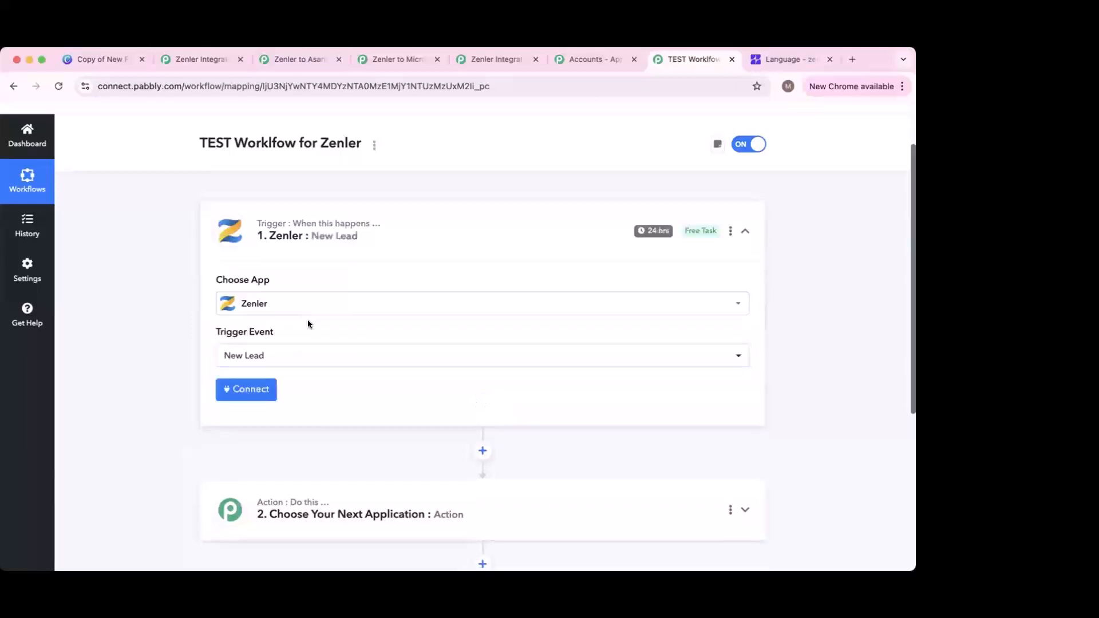
Step: Expand the action step and search its apps for 'Excel'
scroll(341, 372, "down", 1)
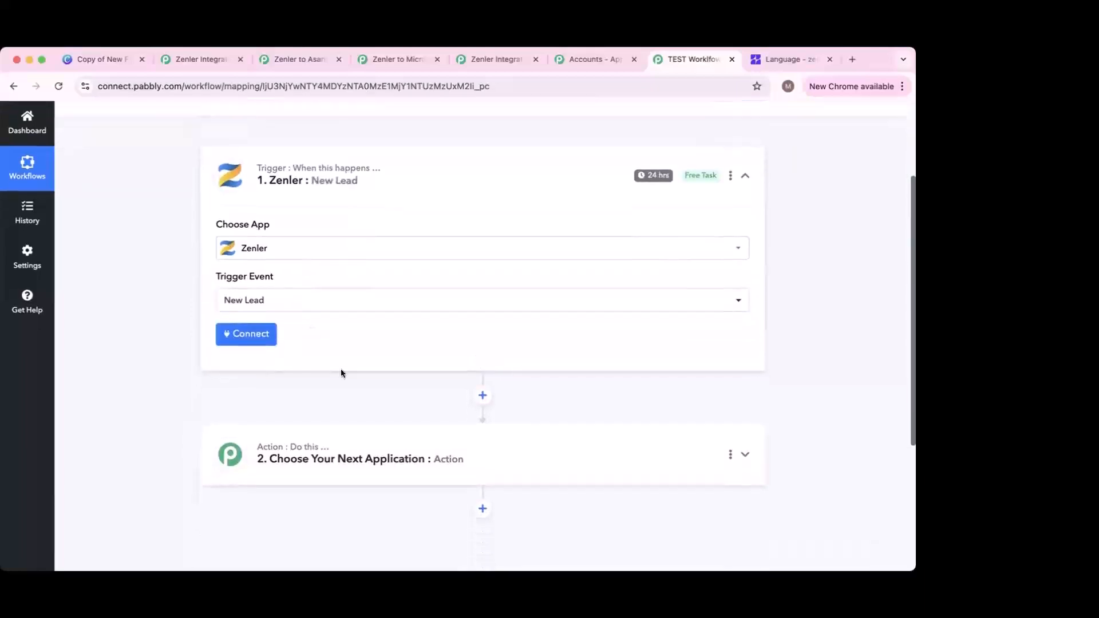
left_click(378, 450)
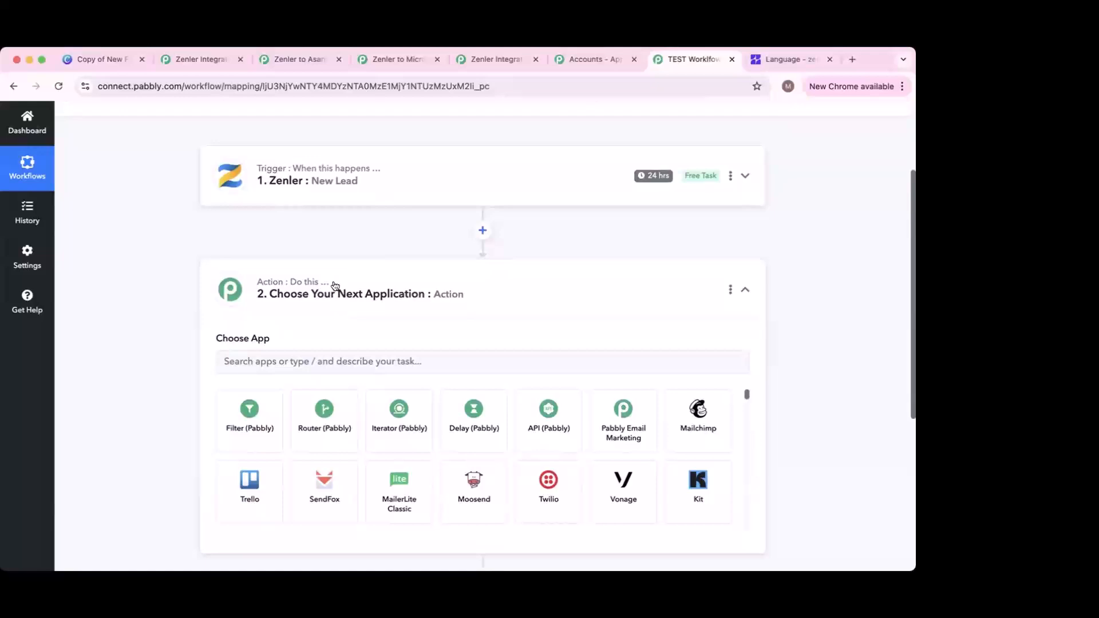
left_click(275, 360)
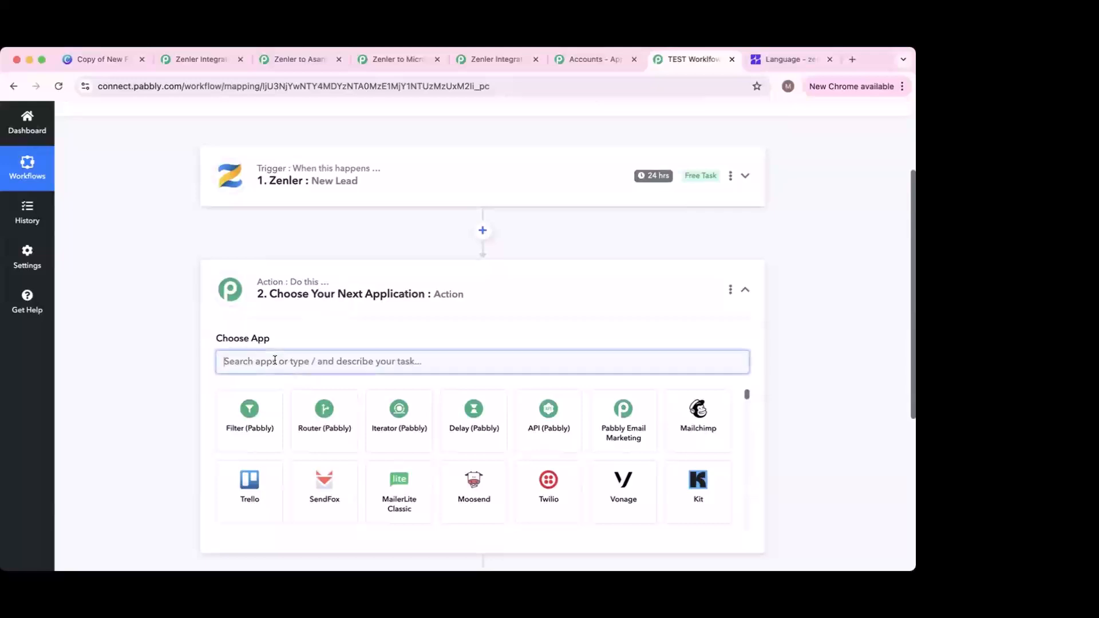
type("Excel")
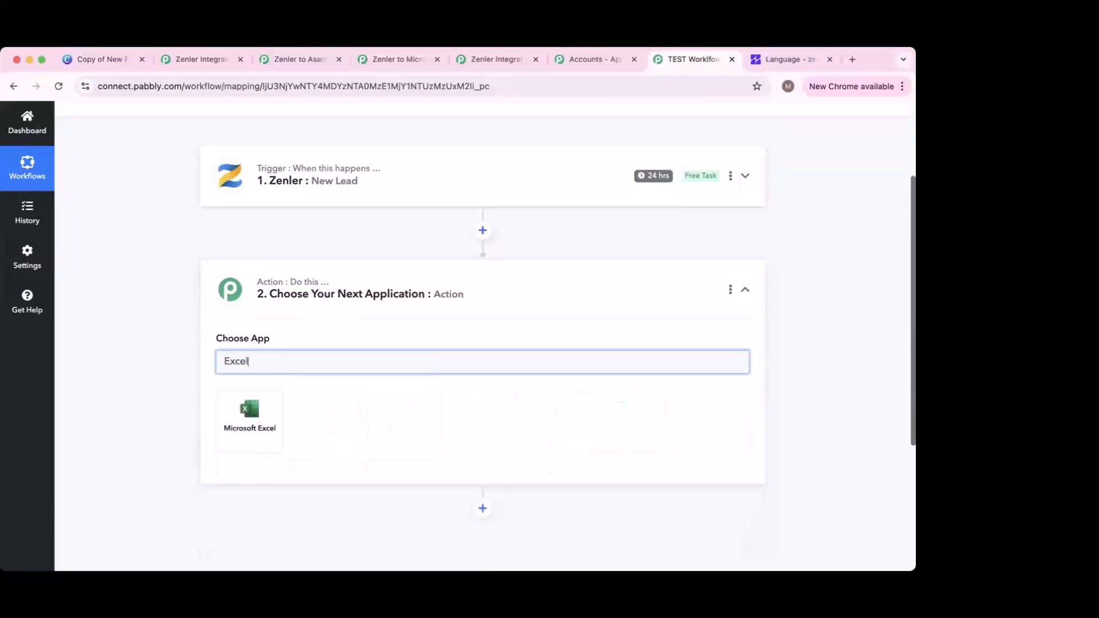
Step: Pick Microsoft Excel as the action app with Add Row To Worksheet as its Action Event
left_click(257, 426)
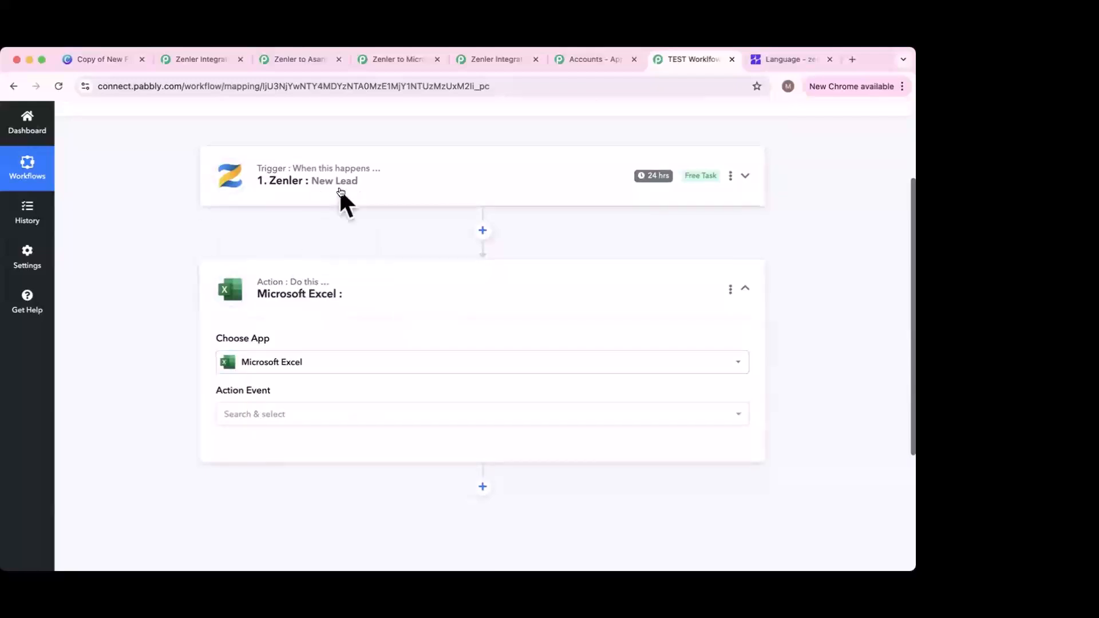
left_click(292, 413)
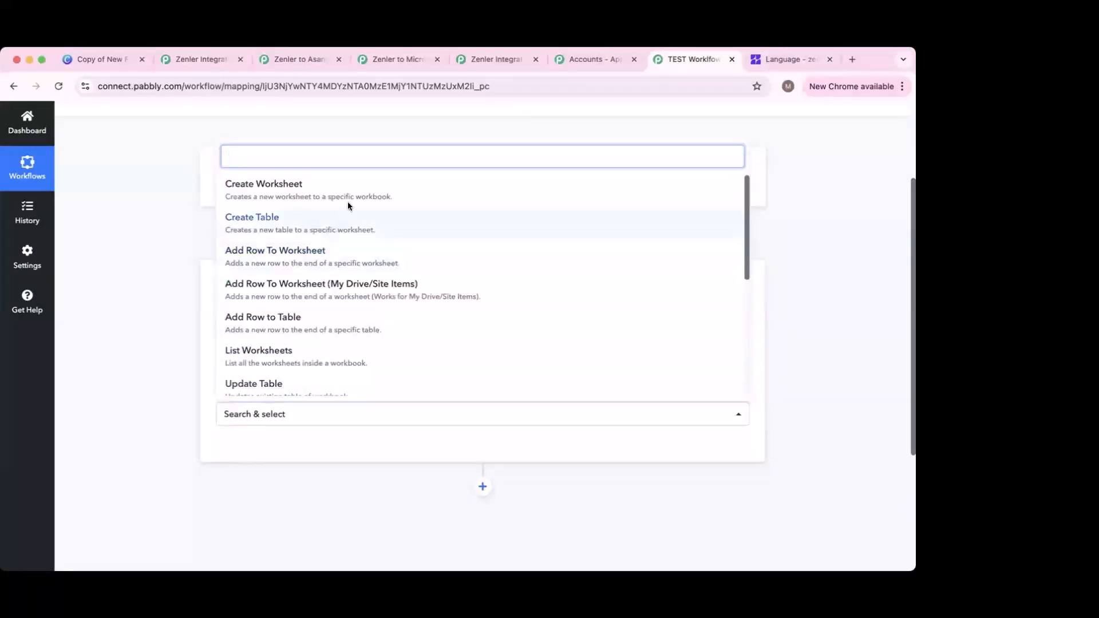
scroll(340, 265, "down", 3)
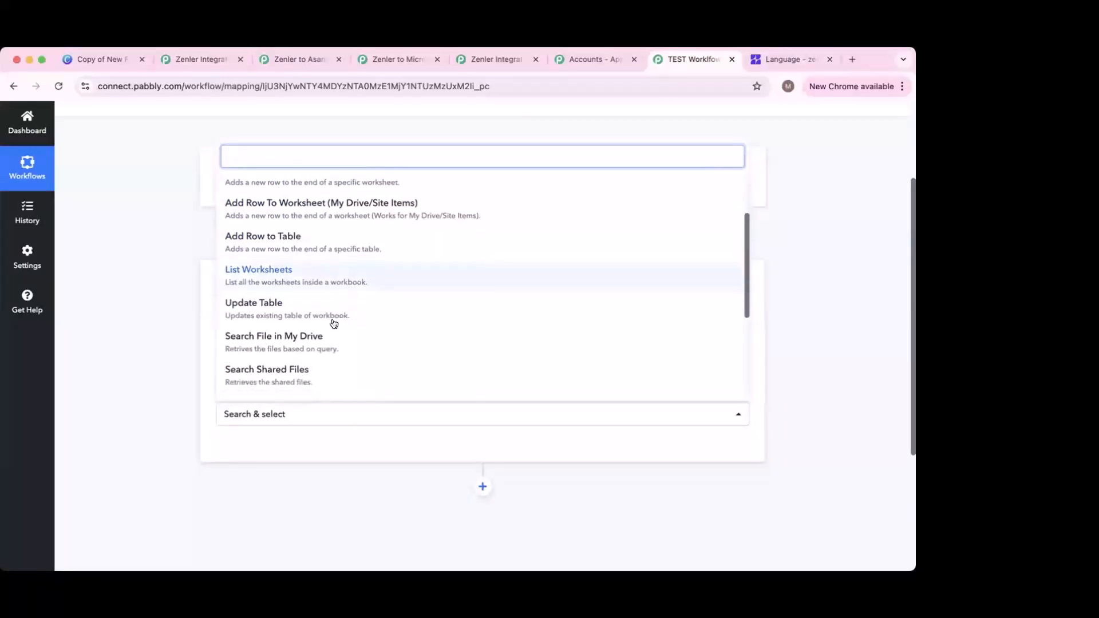
scroll(303, 348, "down", 4)
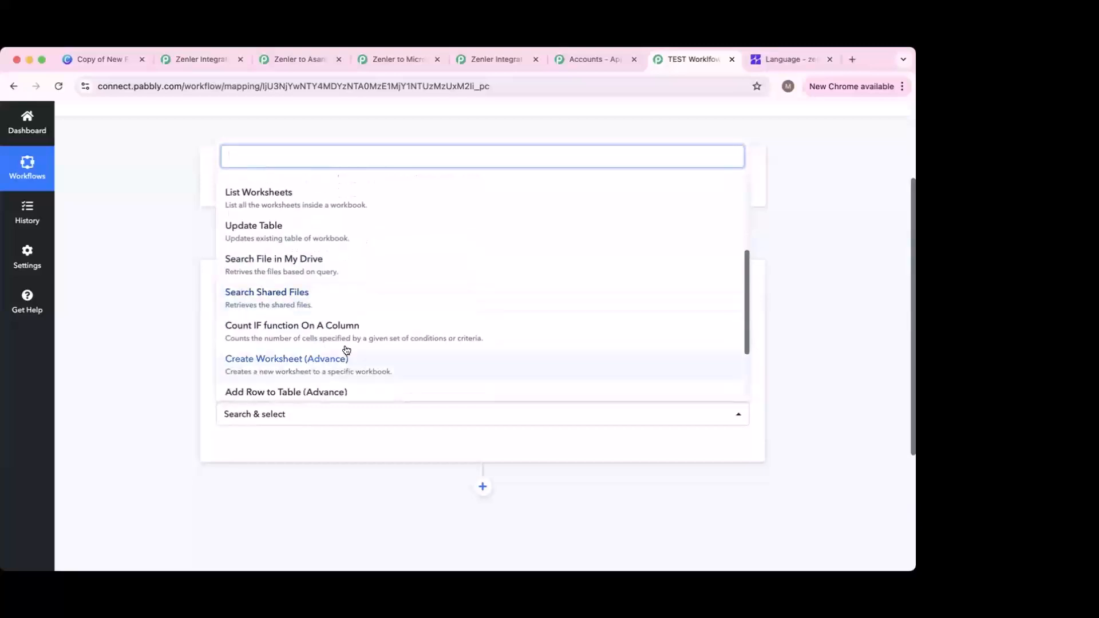
scroll(345, 343, "down", 1)
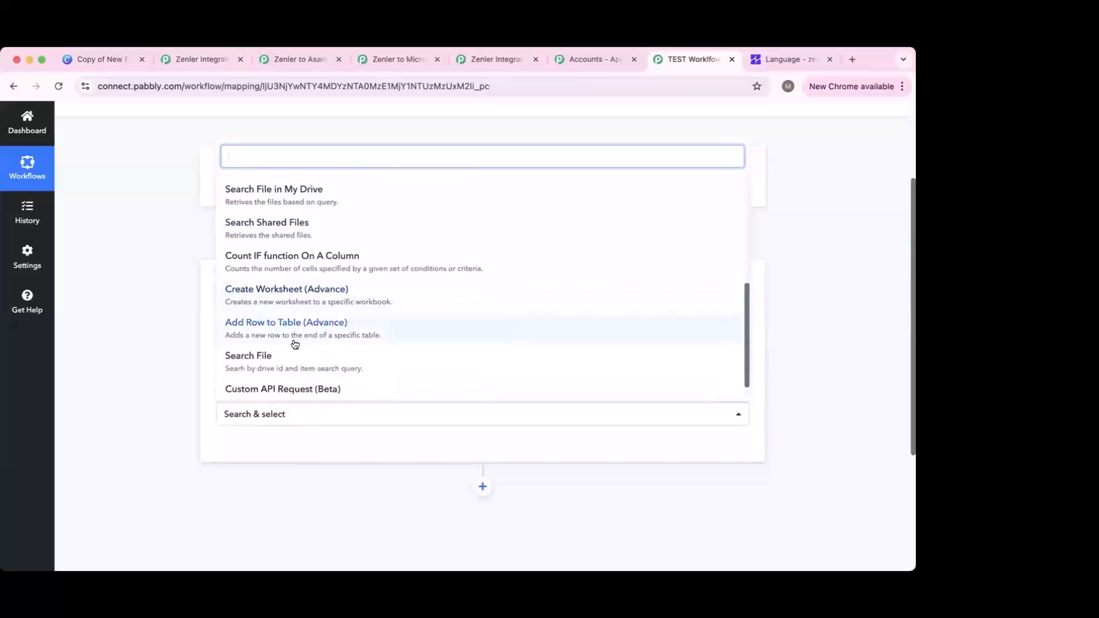
scroll(348, 342, "down", 1)
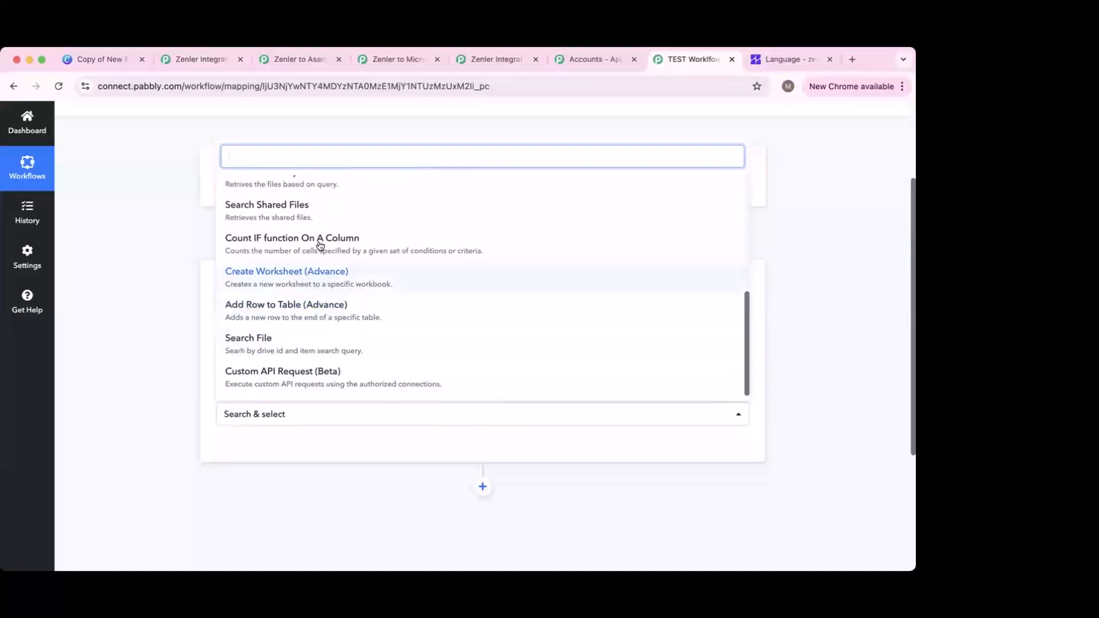
scroll(320, 246, "up", 1)
scroll(315, 241, "up", 3)
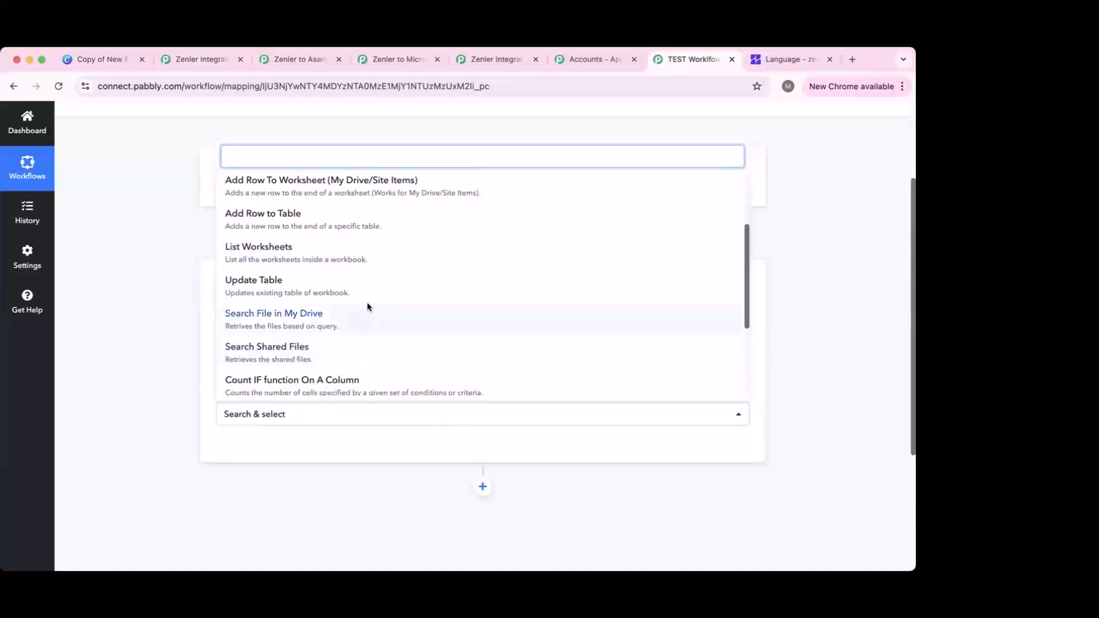
scroll(349, 263, "up", 2)
scroll(319, 232, "up", 1)
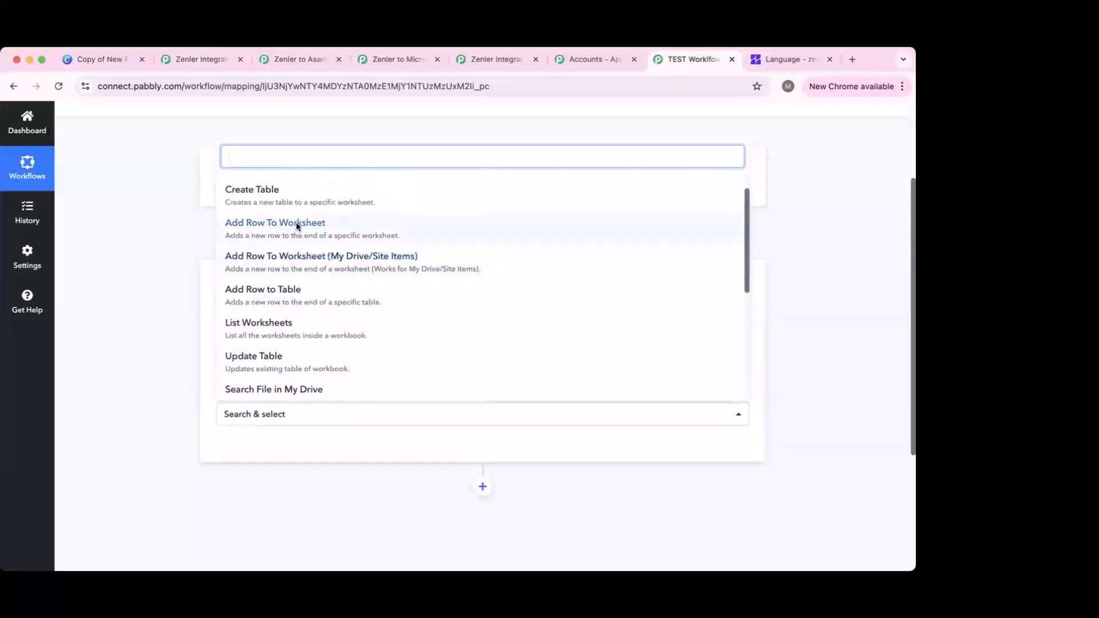
left_click(303, 225)
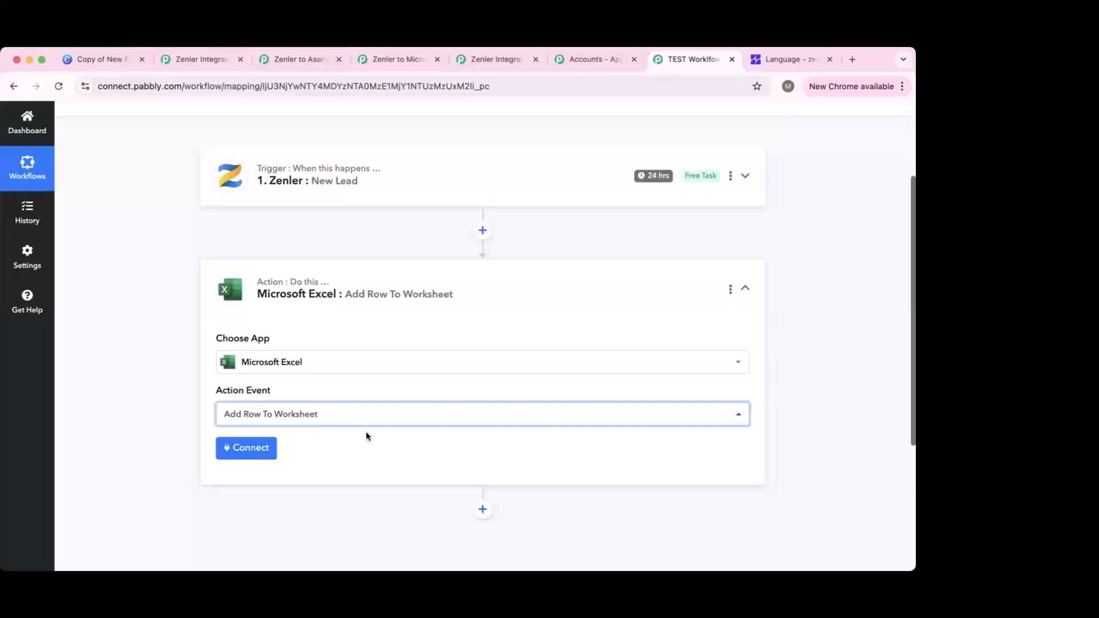
Step: Expand the Zenler trigger, start connecting, and find no existing Zenler connections to reuse
left_click(430, 192)
scroll(272, 318, "up", 3)
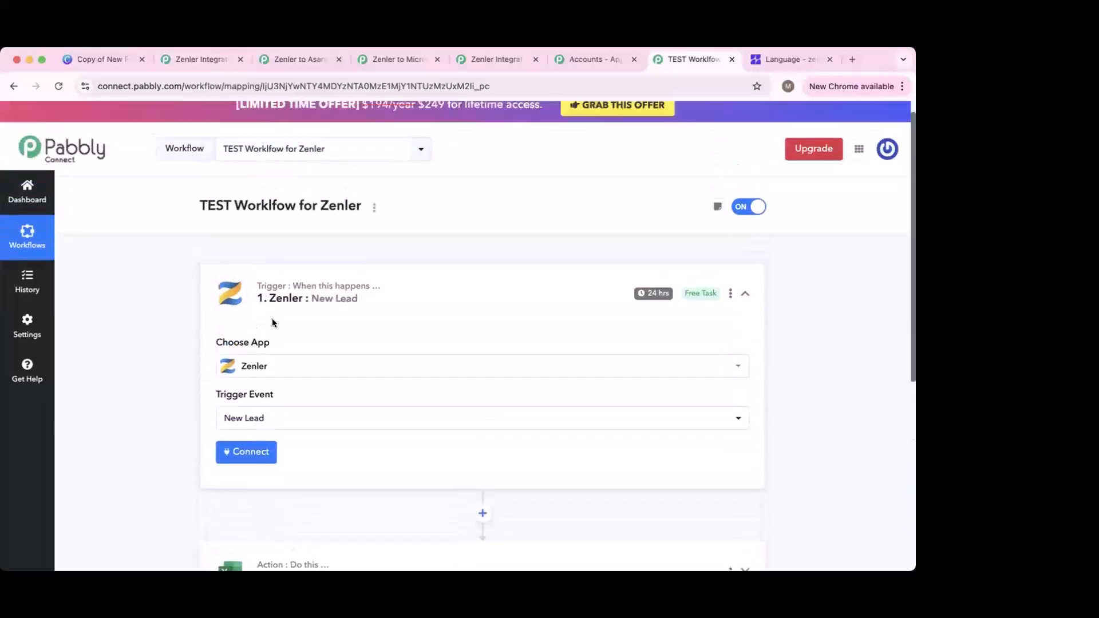
scroll(292, 395, "down", 3)
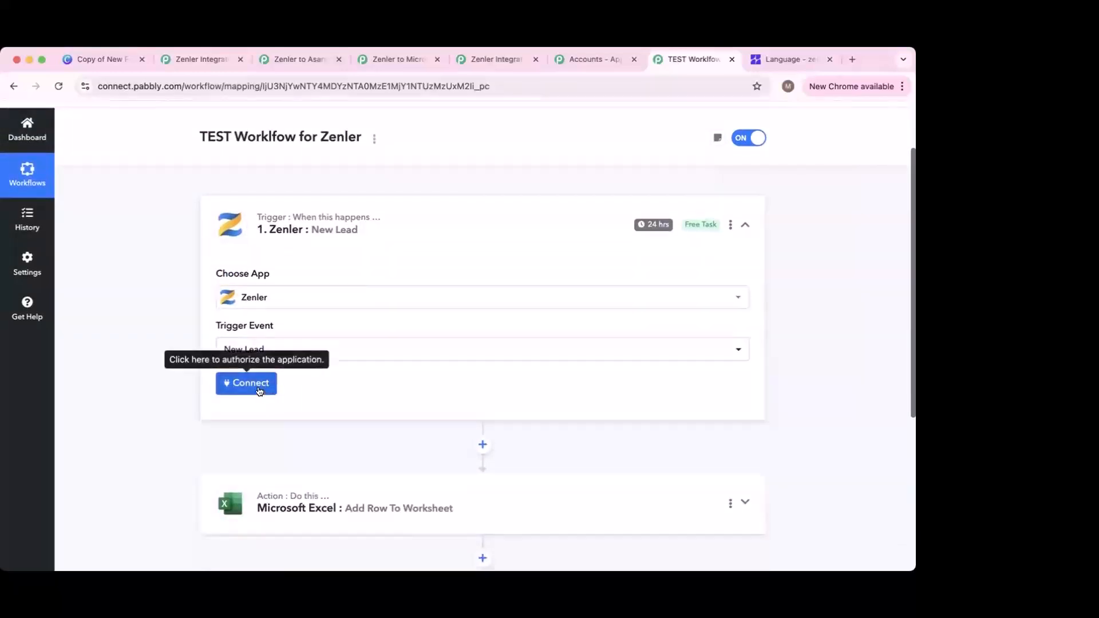
left_click(258, 389)
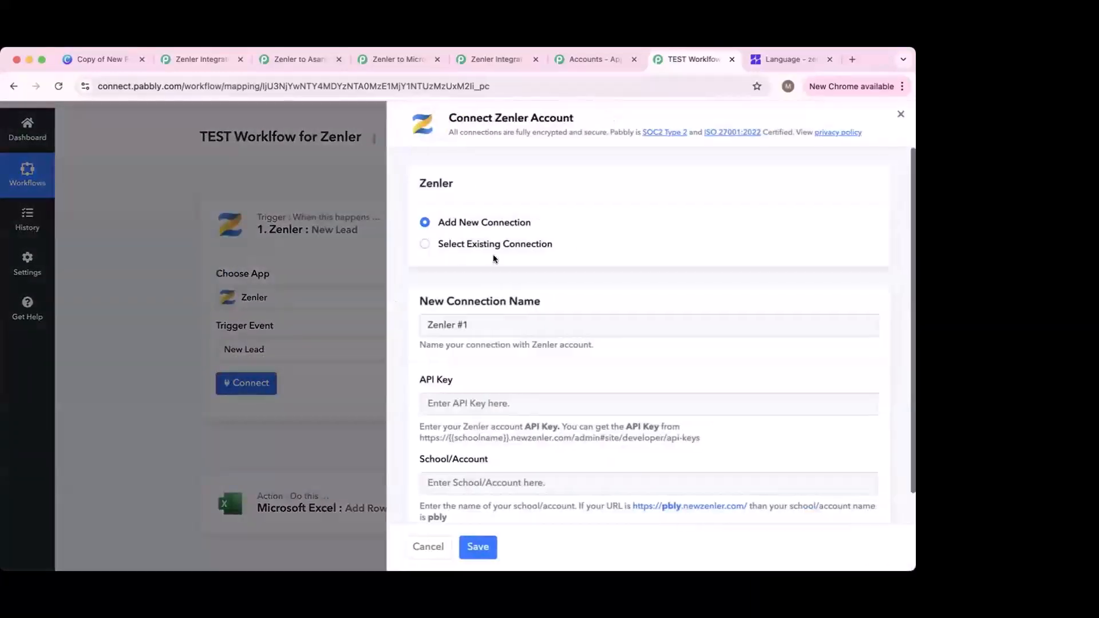
left_click(524, 250)
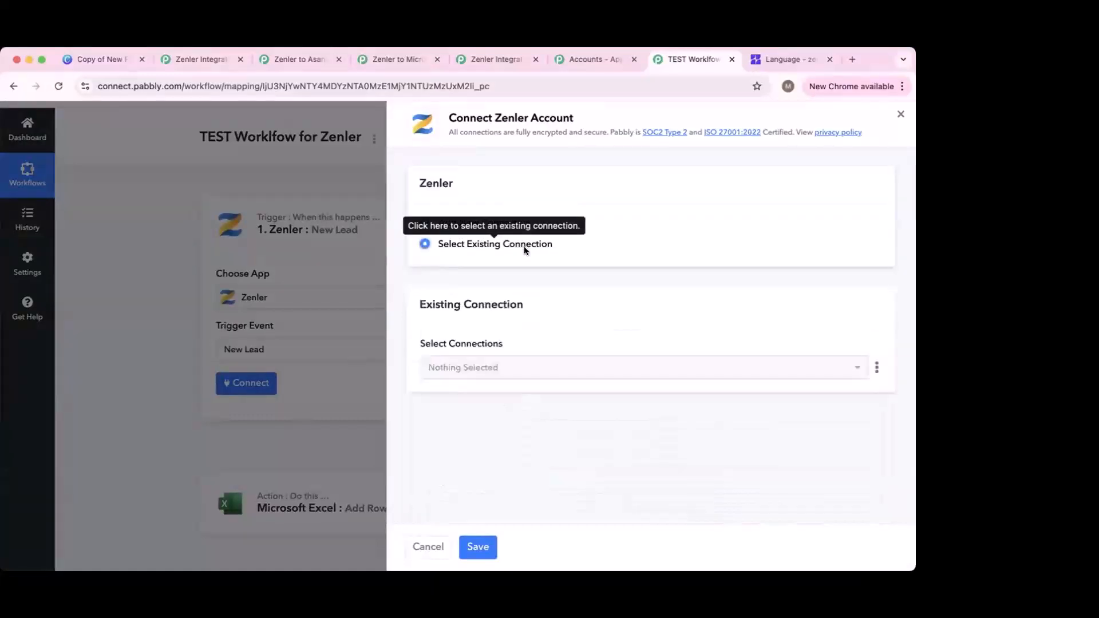
left_click(503, 373)
left_click(502, 374)
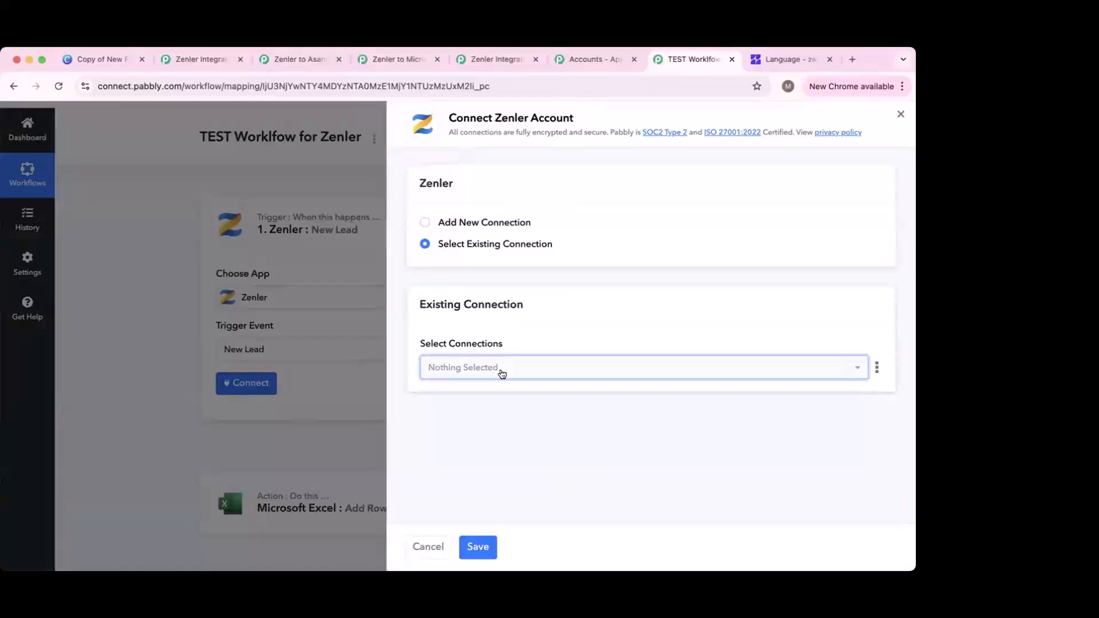
Step: Add a new Zenler connection named 'Zenler to excel'
left_click(465, 223)
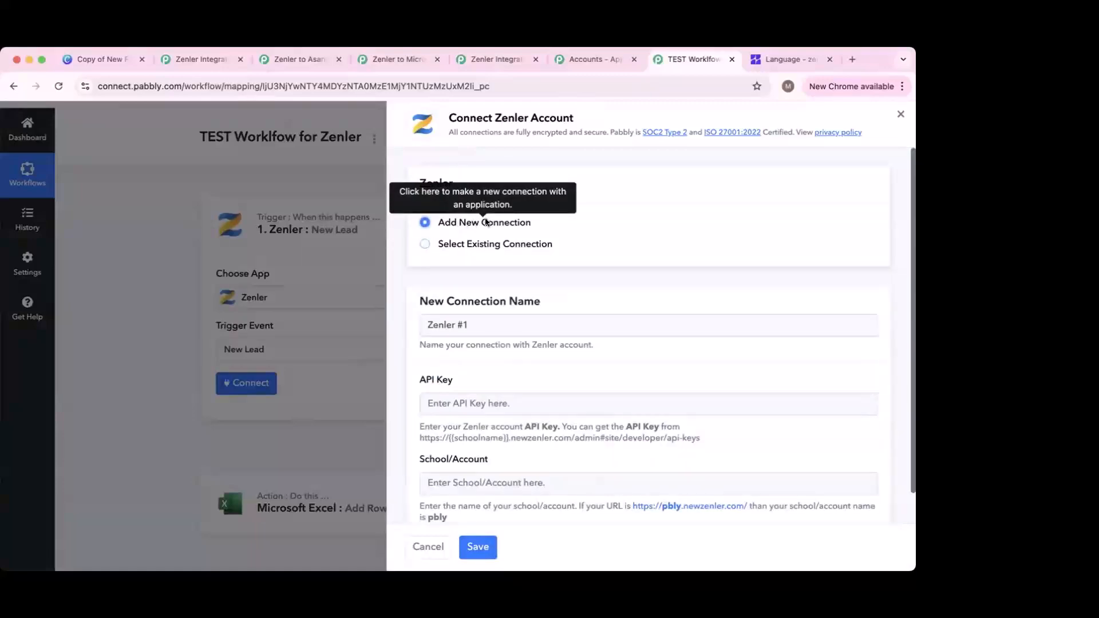
triple_click(468, 331)
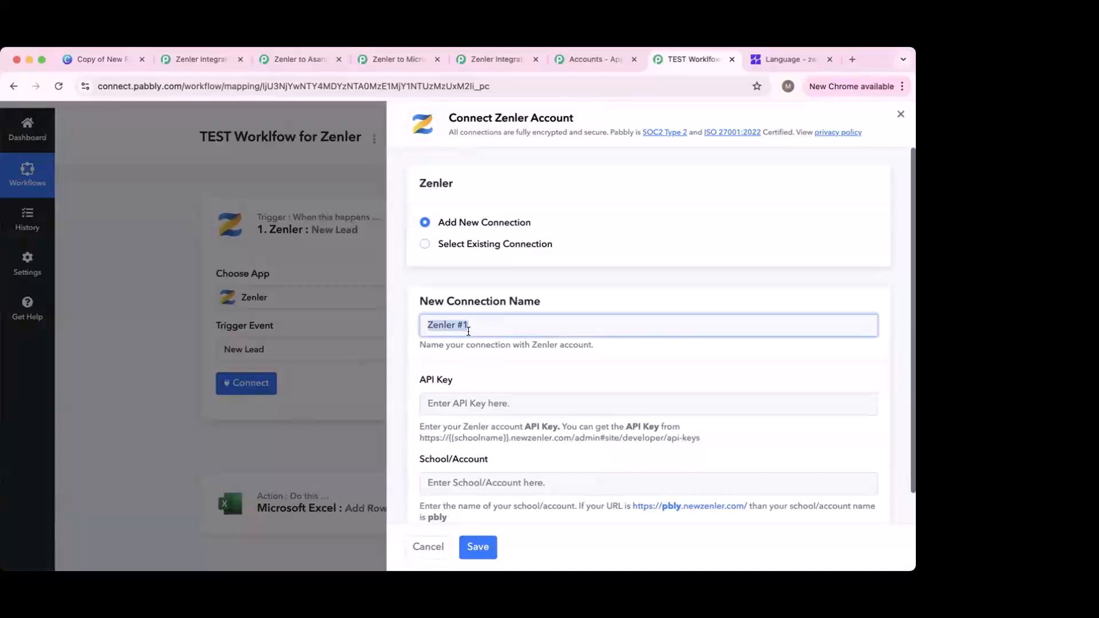
type("Zenler to e")
type("xce; ")
type("l")
scroll(490, 384, "down", 2)
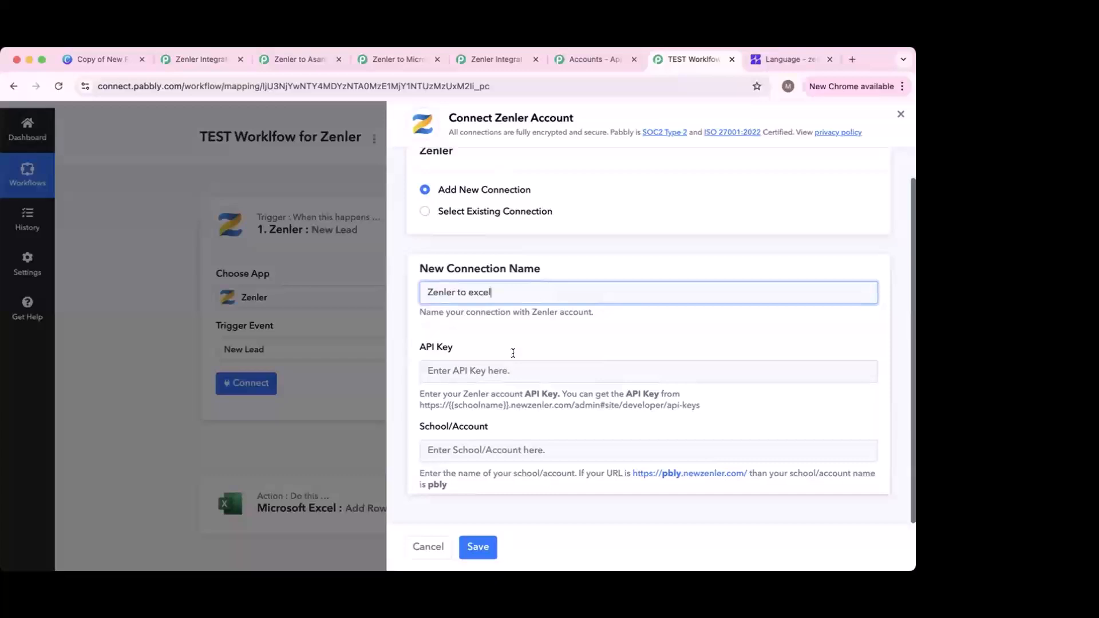
Step: In the Zenler admin, go from Dashboard to Site to the Integrations page
left_click(755, 64)
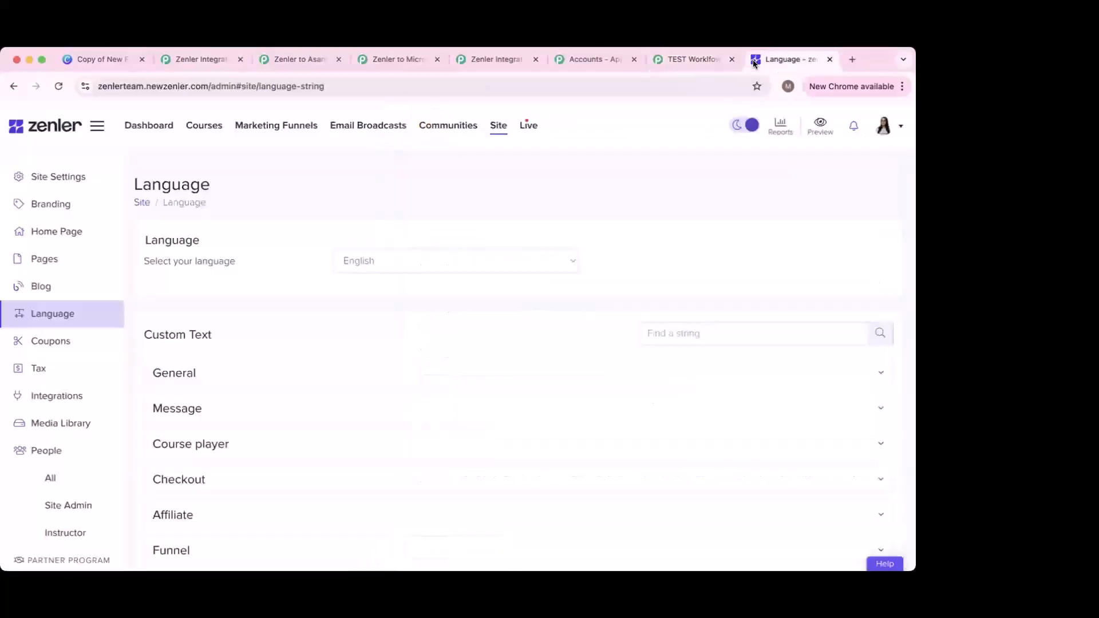
left_click(148, 127)
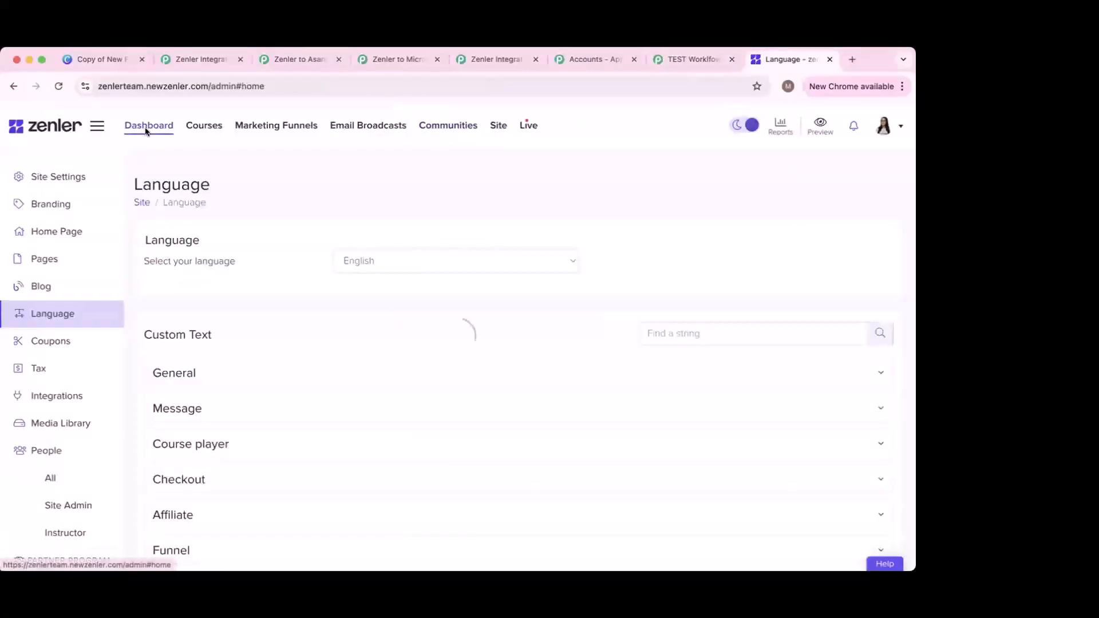
left_click(495, 132)
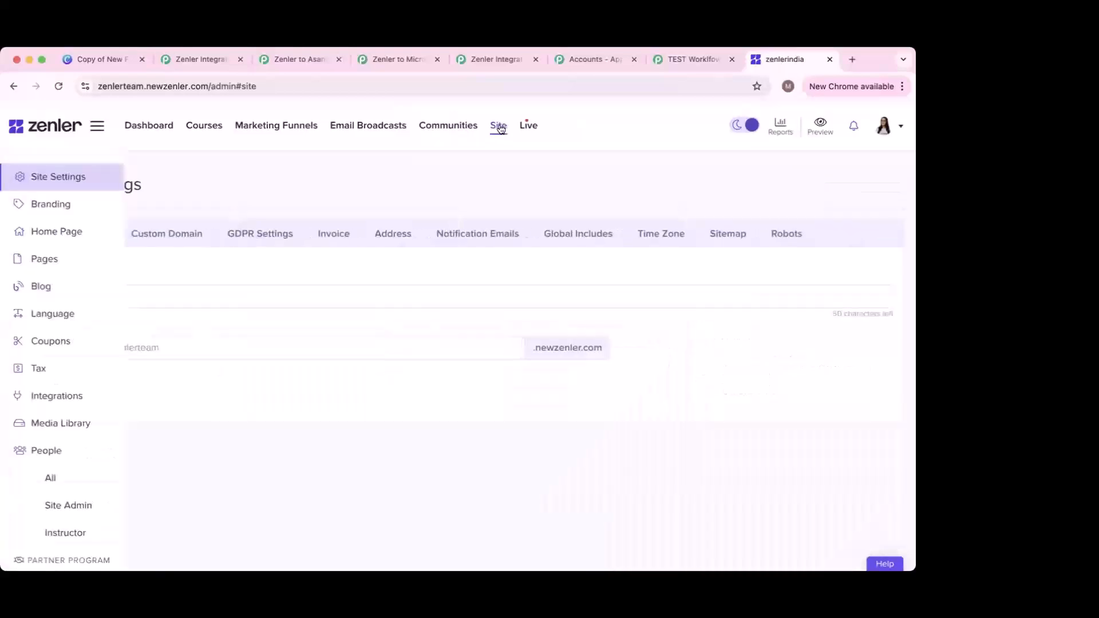
left_click(71, 395)
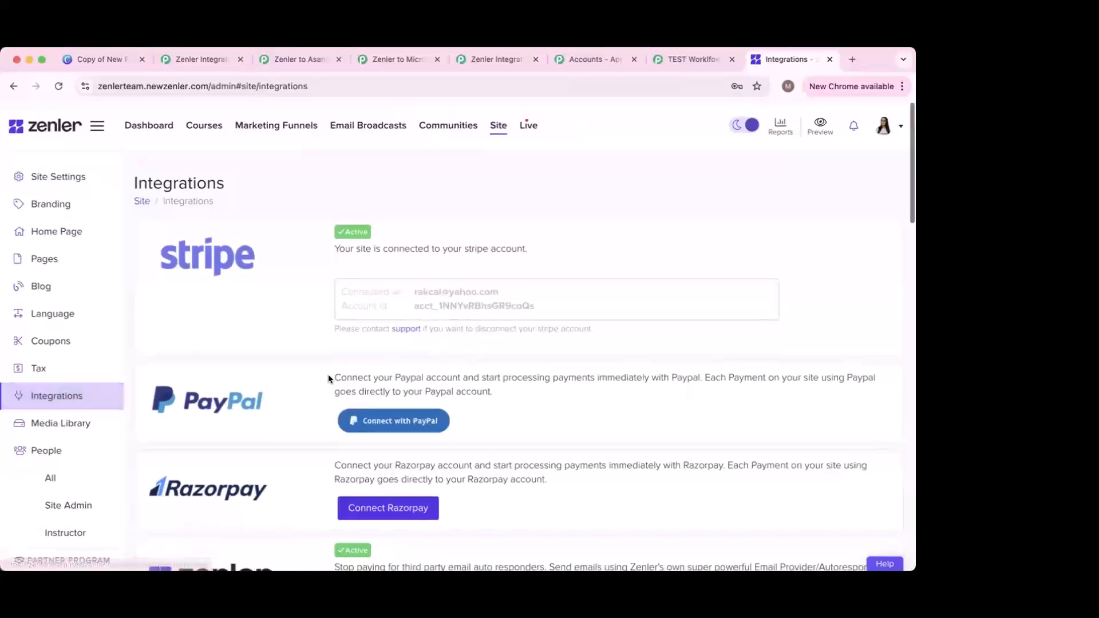
Step: Scroll the Integrations page past the Zapier section down to the Zenler API section
scroll(328, 375, "down", 3)
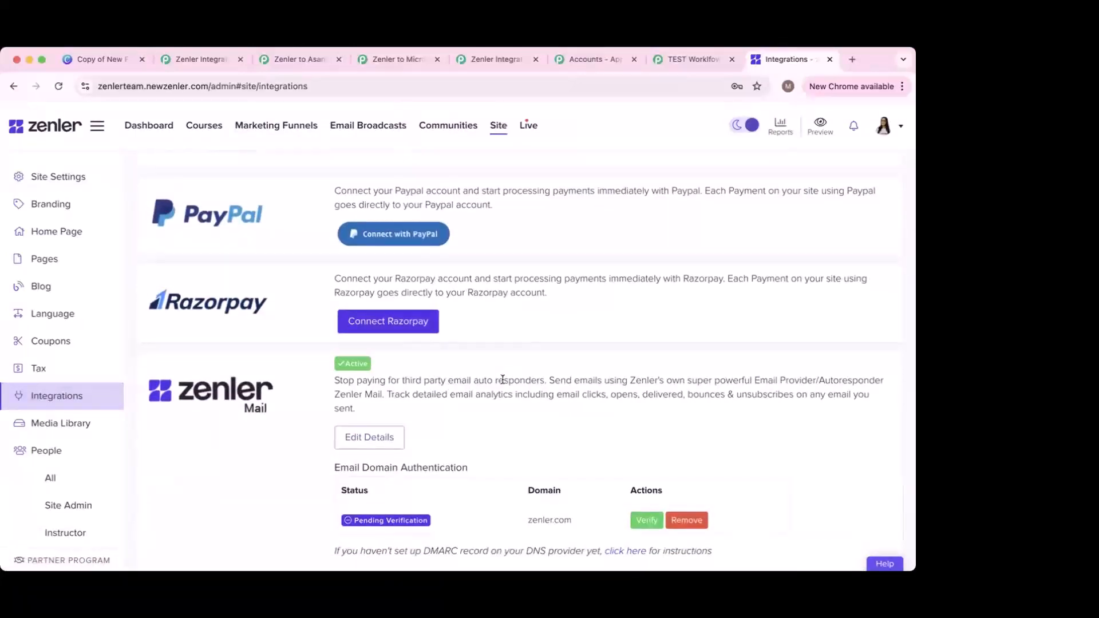
scroll(503, 379, "down", 4)
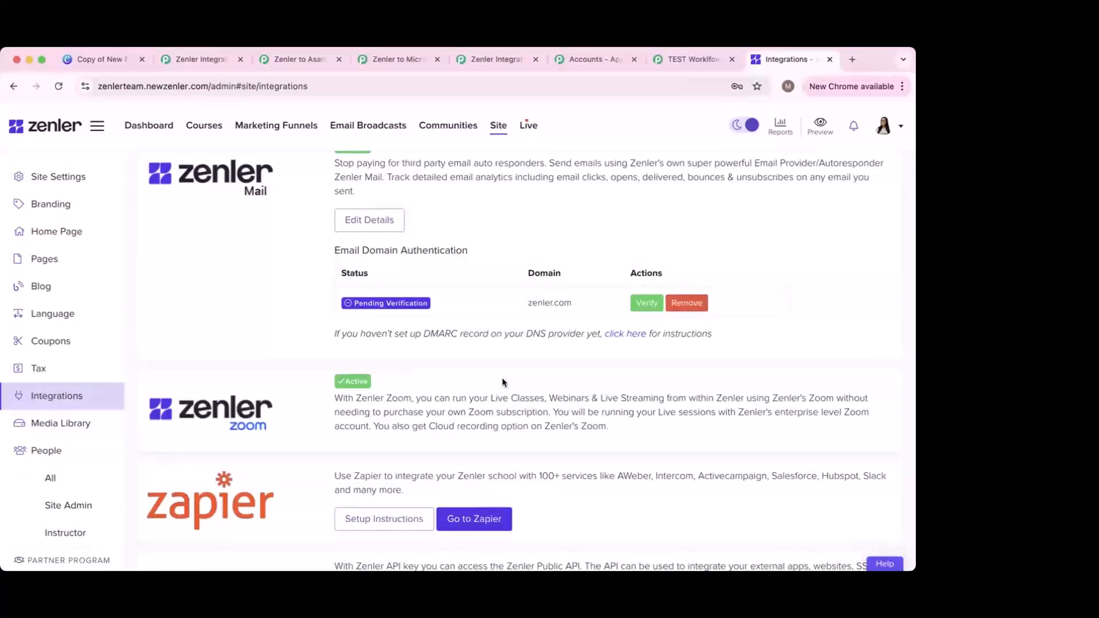
scroll(503, 378, "down", 2)
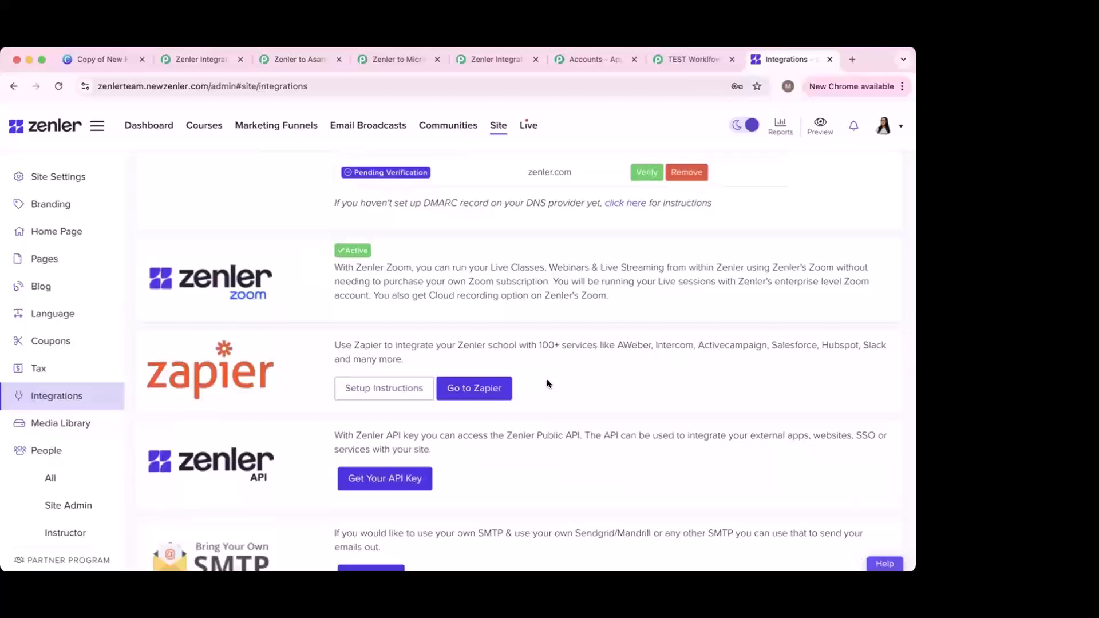
scroll(547, 379, "down", 1)
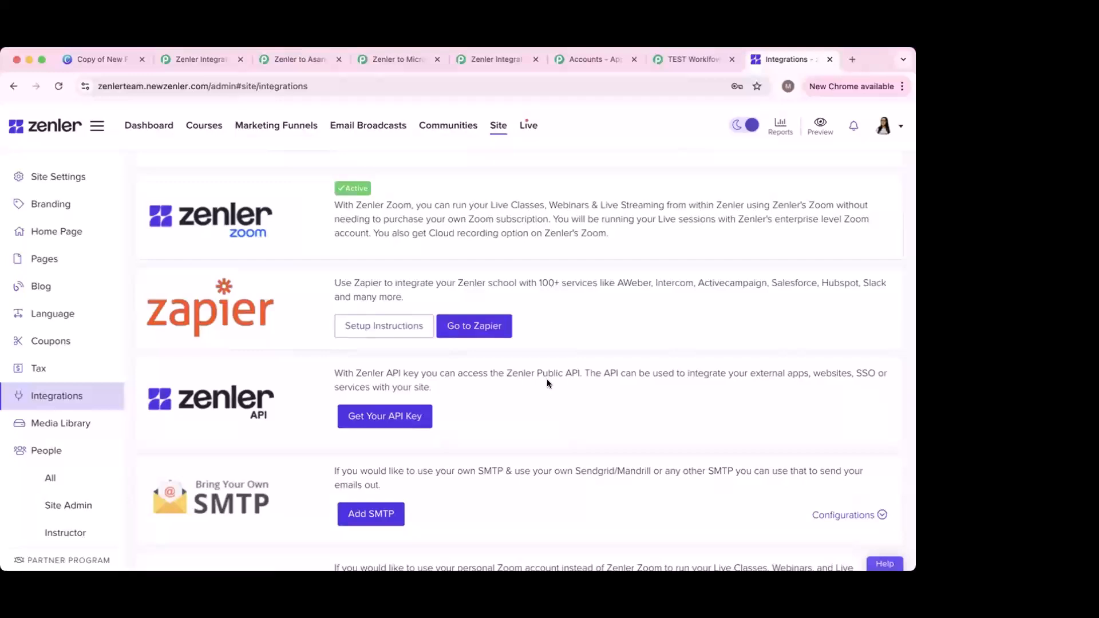
scroll(547, 379, "down", 3)
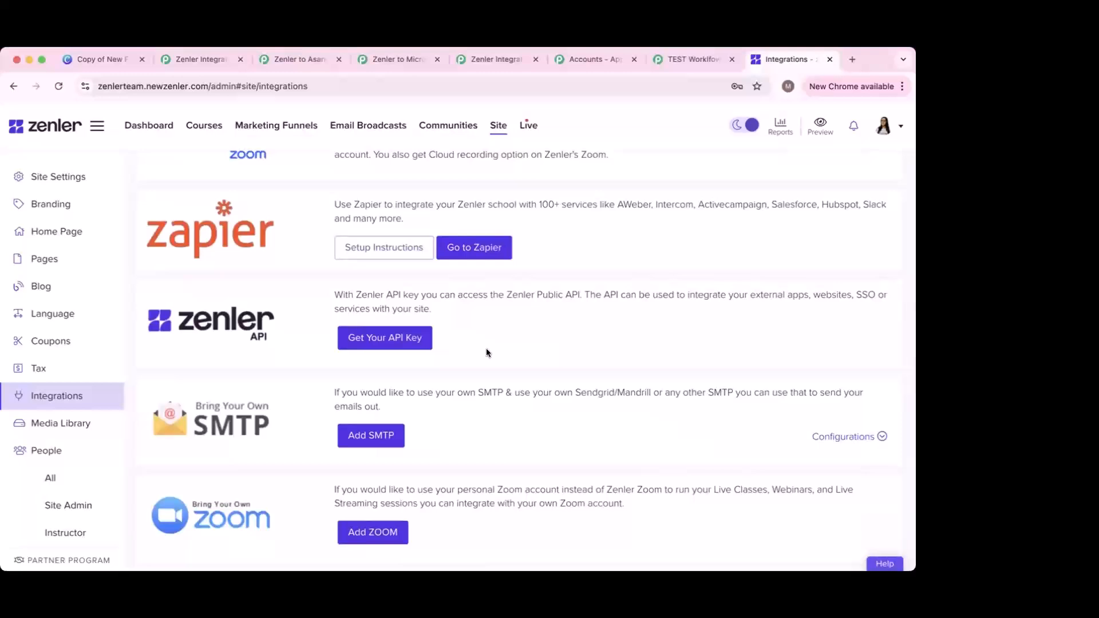
scroll(194, 357, "up", 2)
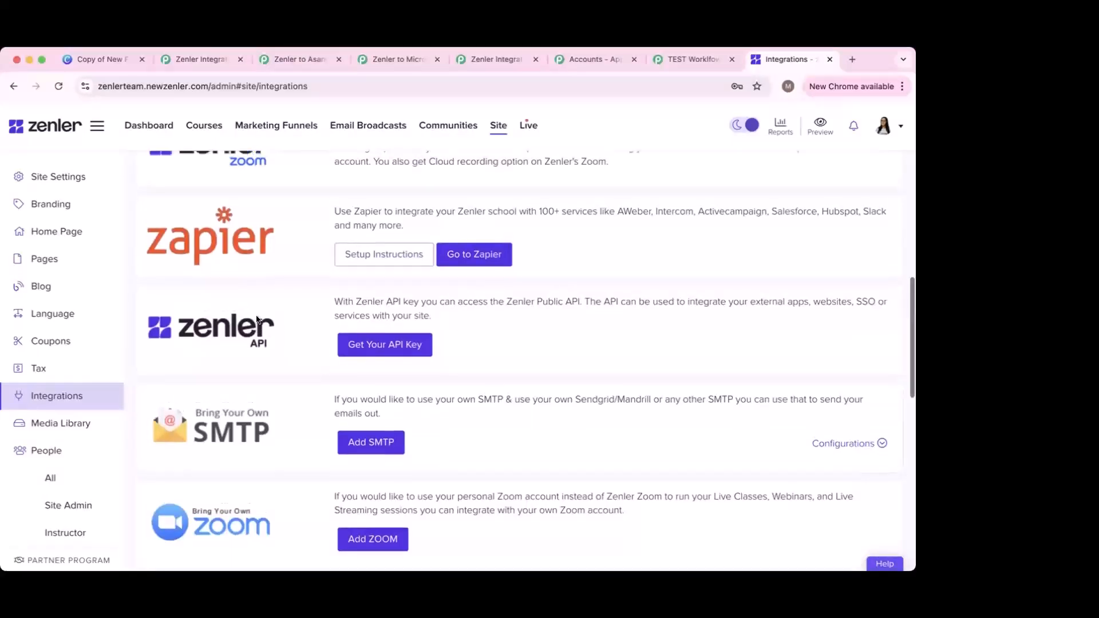
scroll(212, 353, "up", 10)
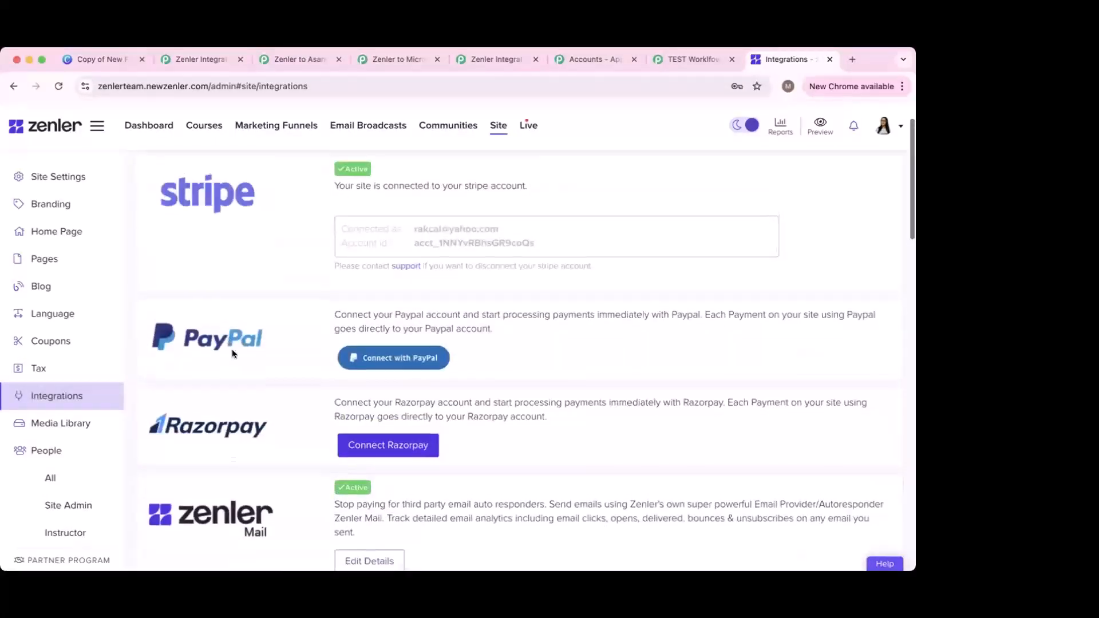
scroll(231, 350, "up", 2)
scroll(267, 389, "down", 3)
scroll(278, 438, "down", 7)
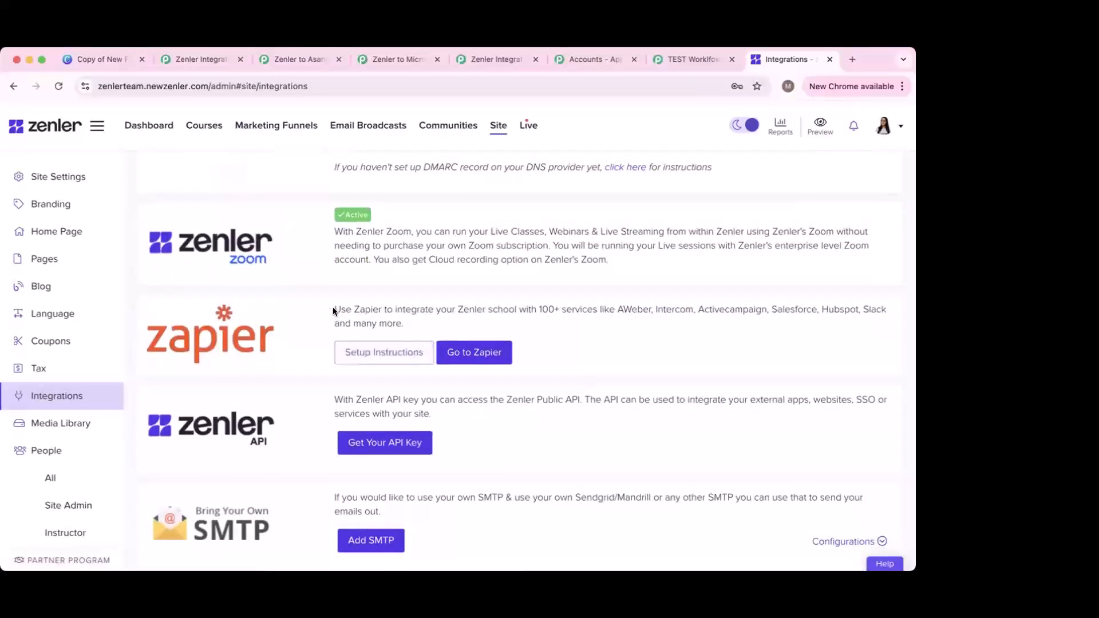
left_click_drag(332, 309, 414, 317)
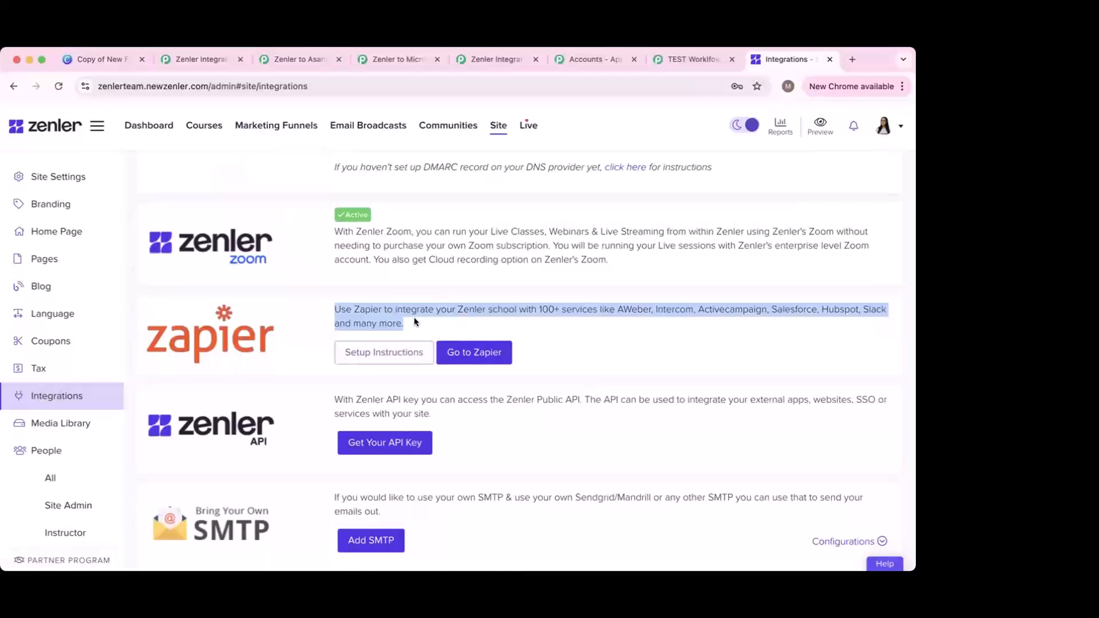
left_click(483, 322)
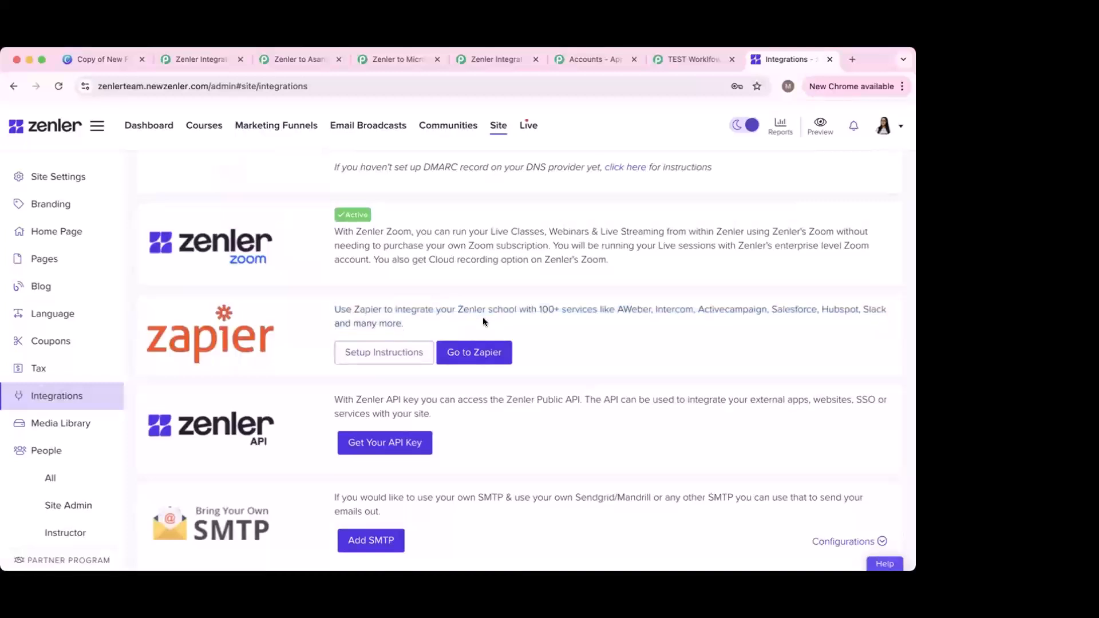
scroll(380, 355, "down", 3)
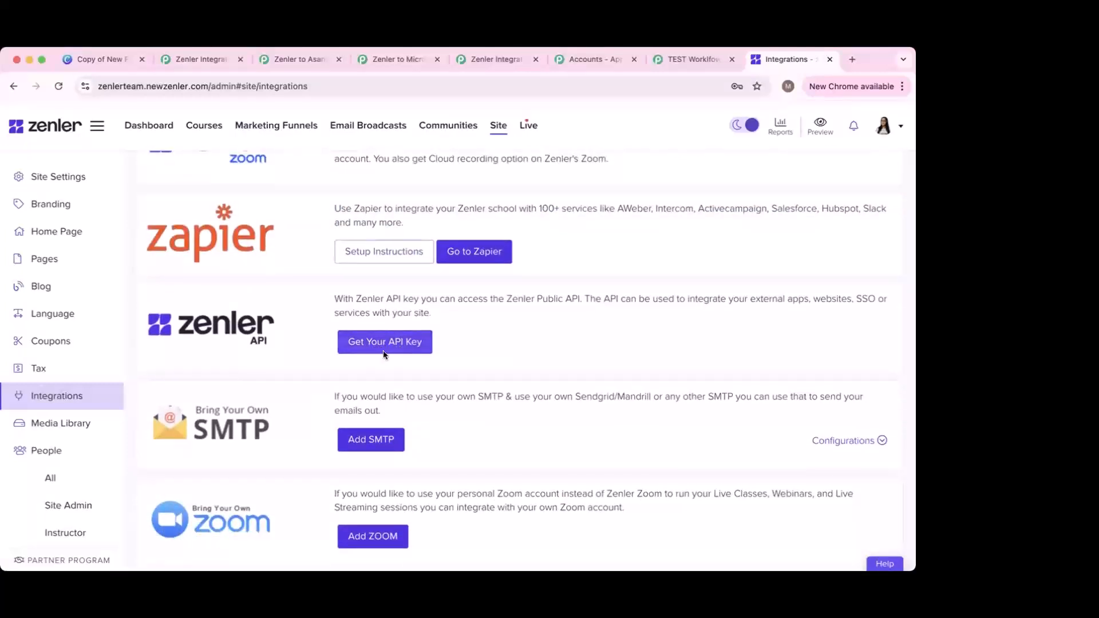
Step: Request a new Zenler API key, note its 24-48 hour review, and switch back to Pabbly
left_click(398, 343)
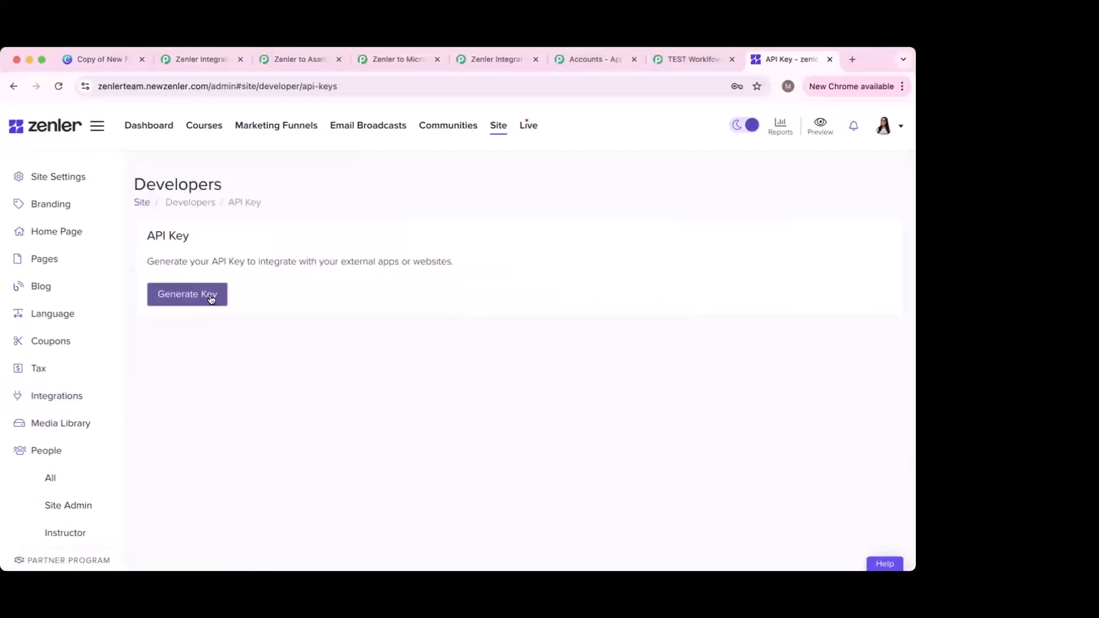
left_click(211, 298)
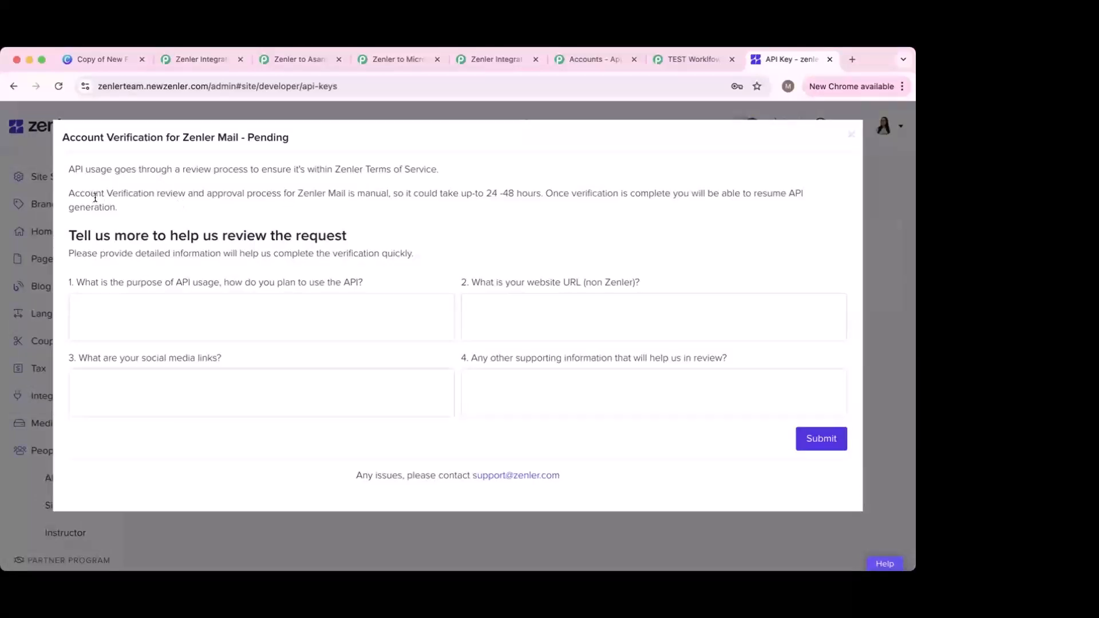
left_click_drag(67, 192, 215, 200)
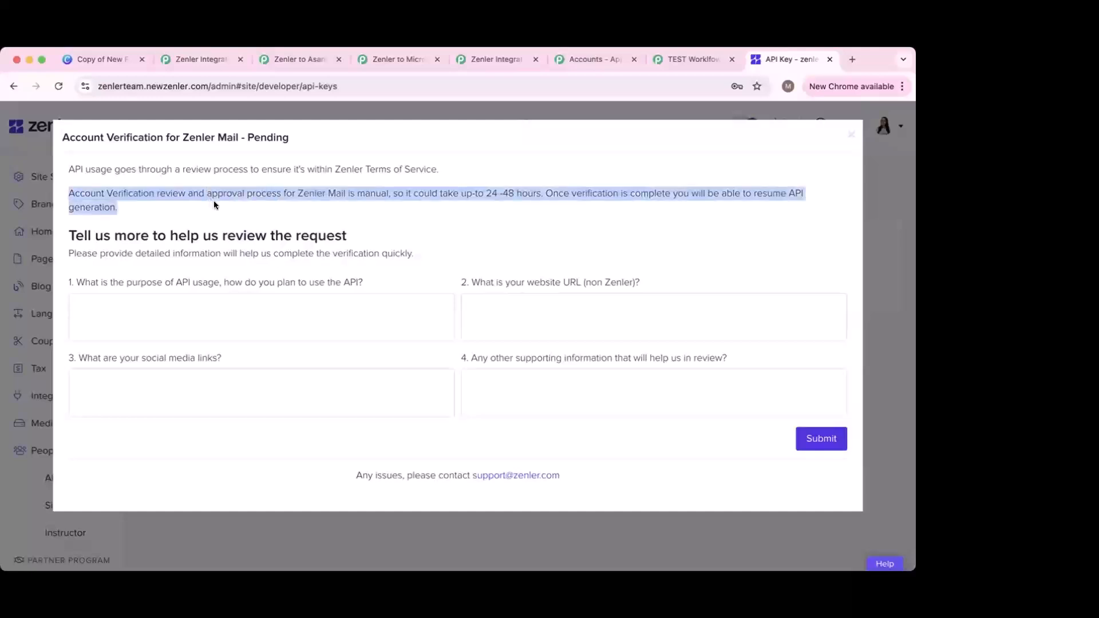
left_click(273, 201)
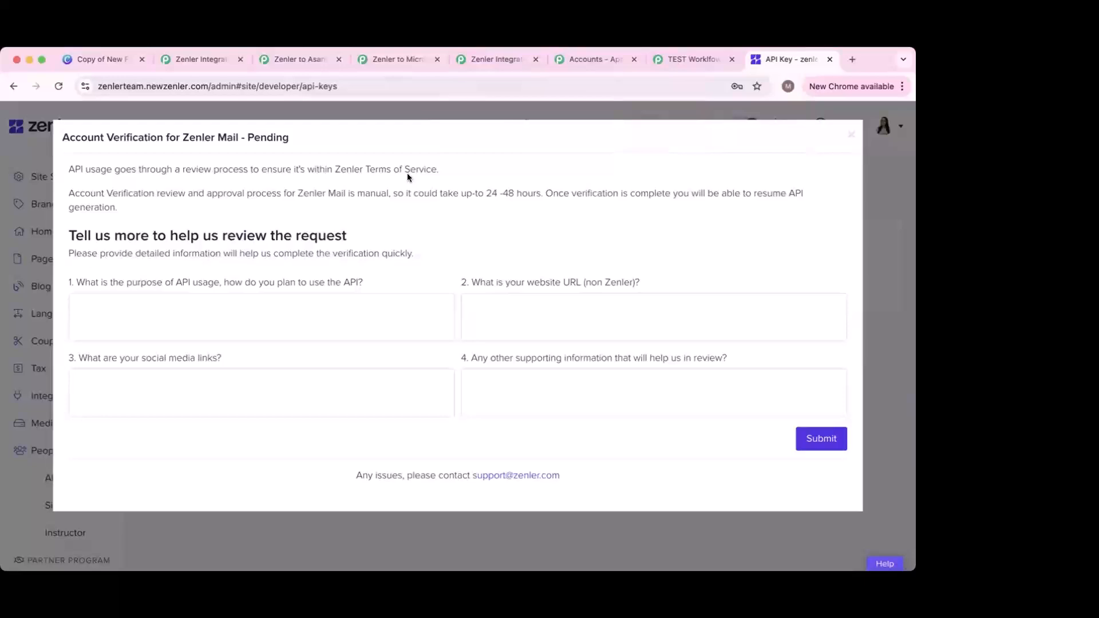
left_click(497, 60)
Step: Try saving the Zenler connection without an API key and dismiss the API-key-required warning
left_click(575, 61)
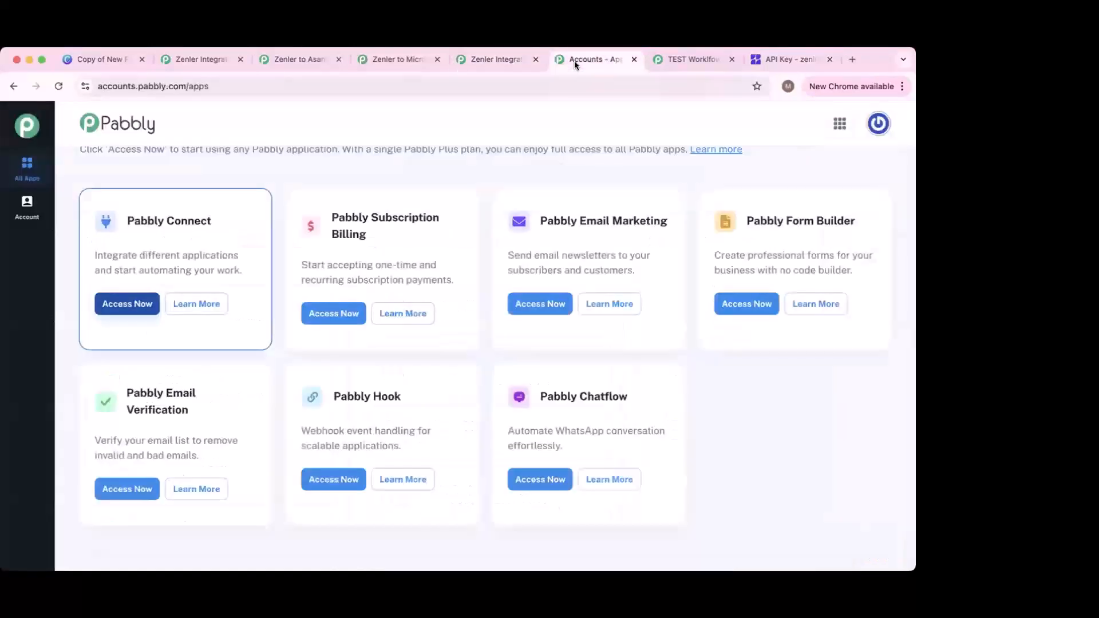
left_click(693, 60)
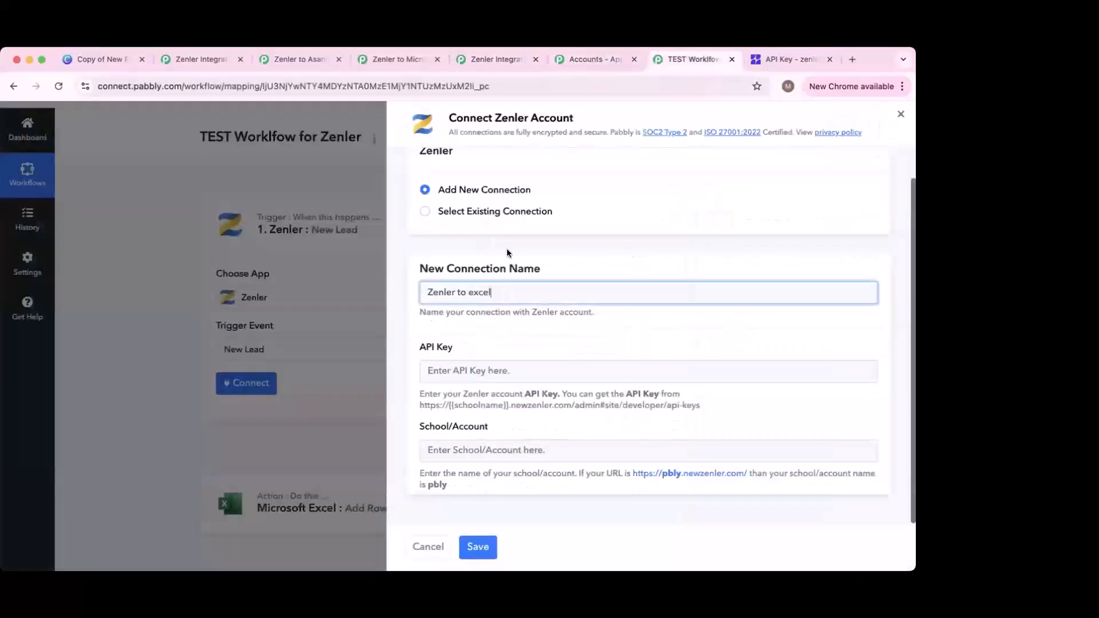
left_click(460, 373)
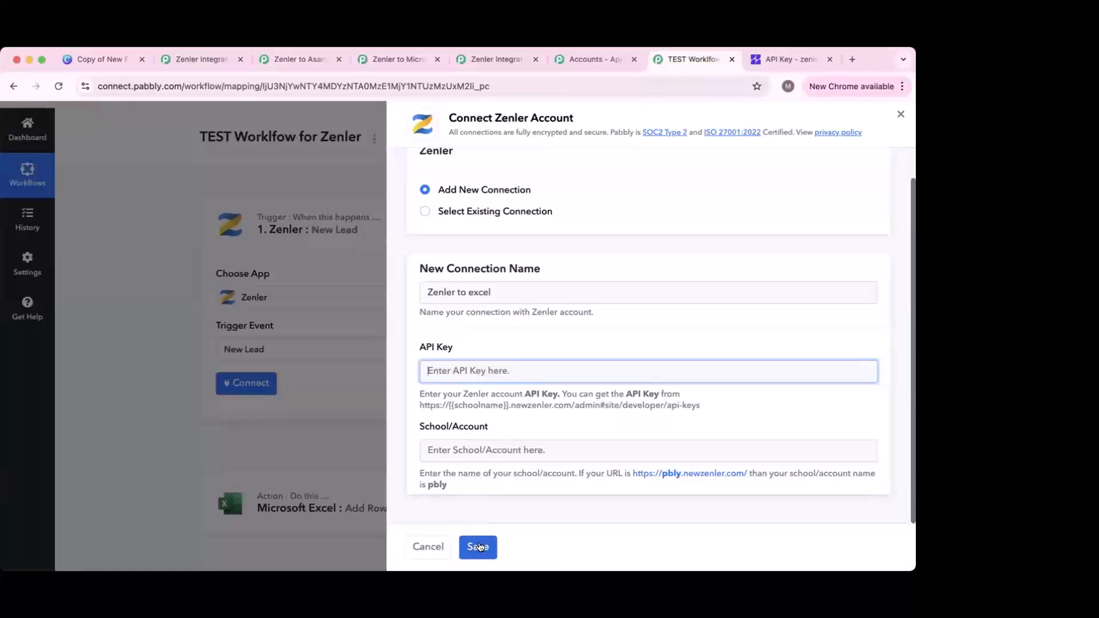
left_click(480, 547)
left_click(455, 386)
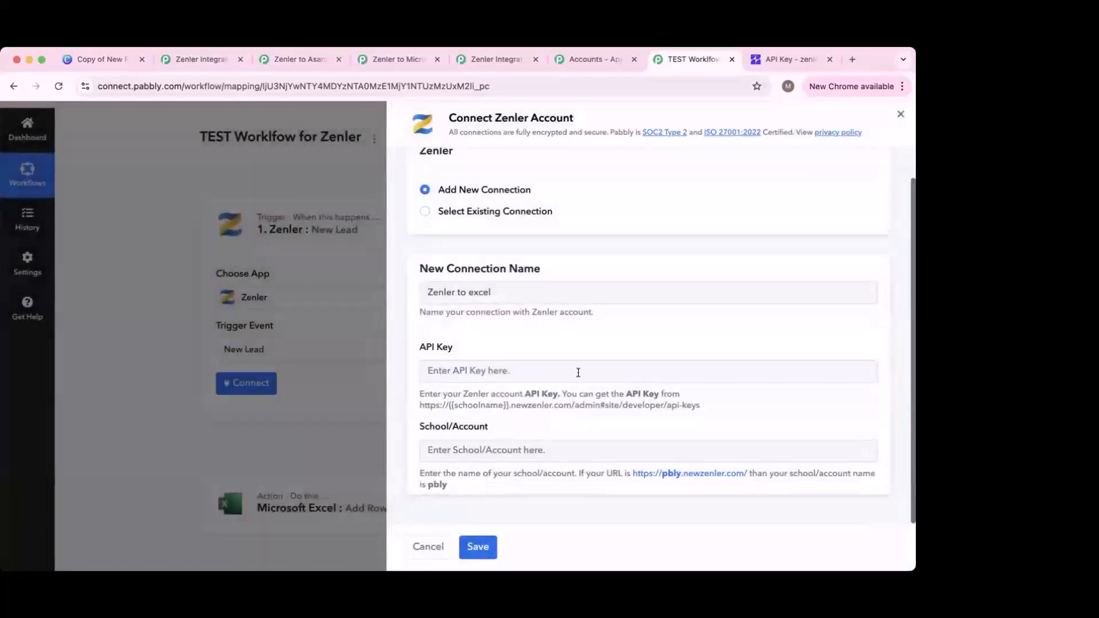
Step: Cancel the Zenler connection, then connect a Microsoft Excel account named 'Zenler to Excel' and save
left_click(428, 546)
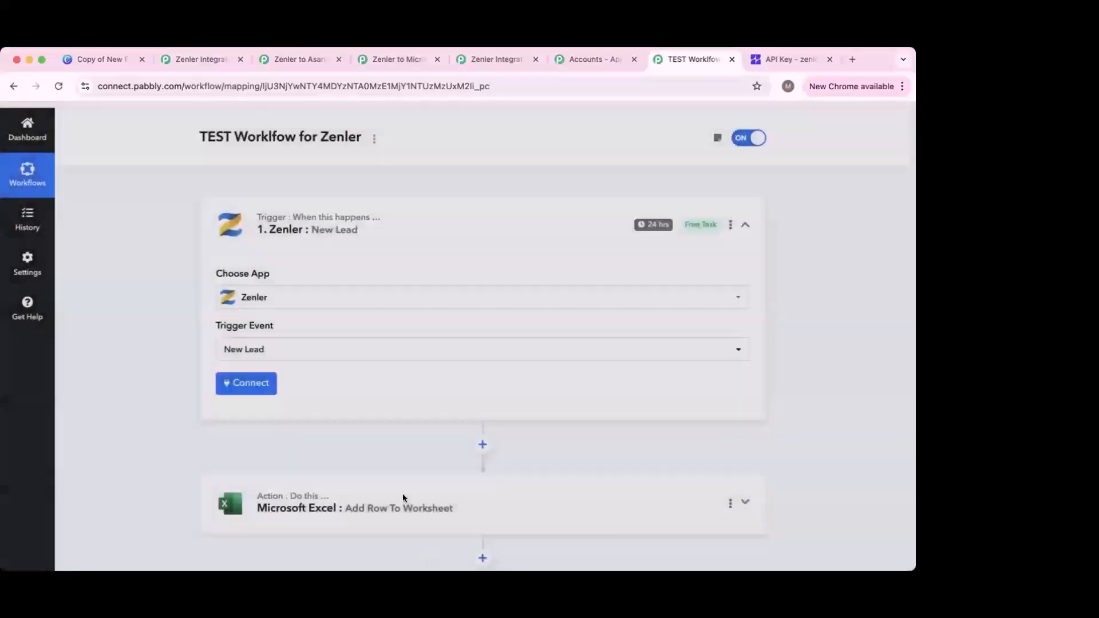
left_click(344, 485)
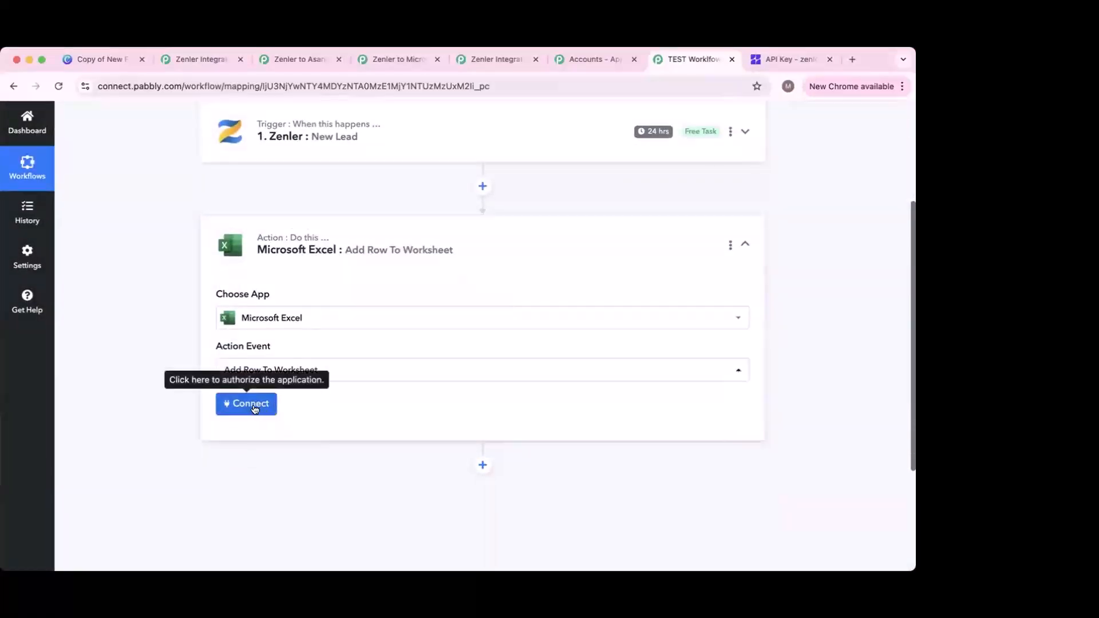
left_click(252, 405)
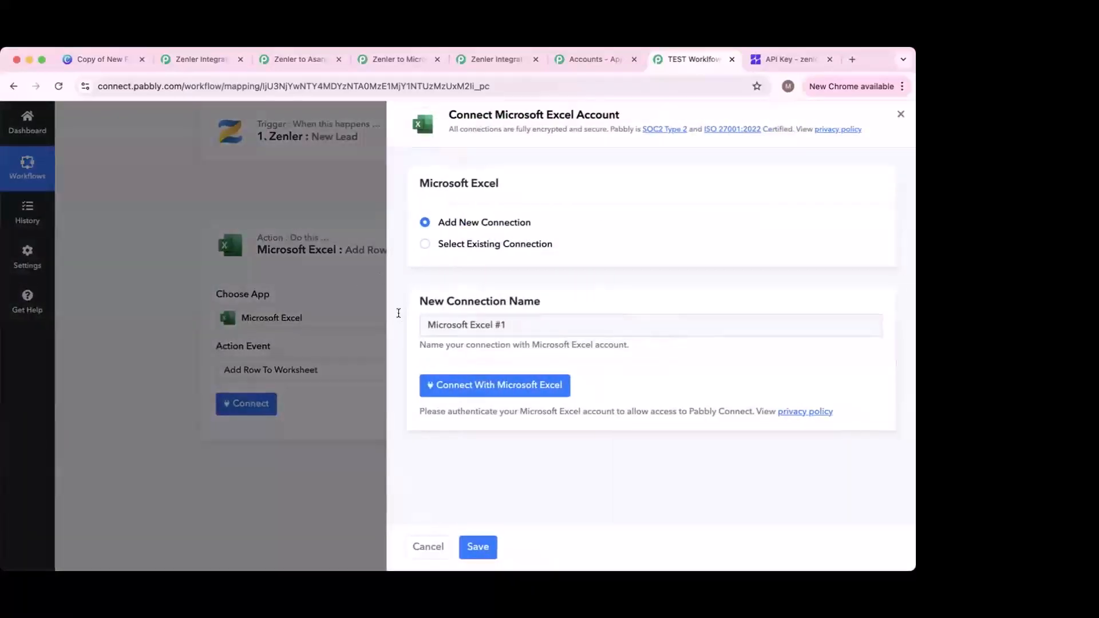
double_click(462, 326)
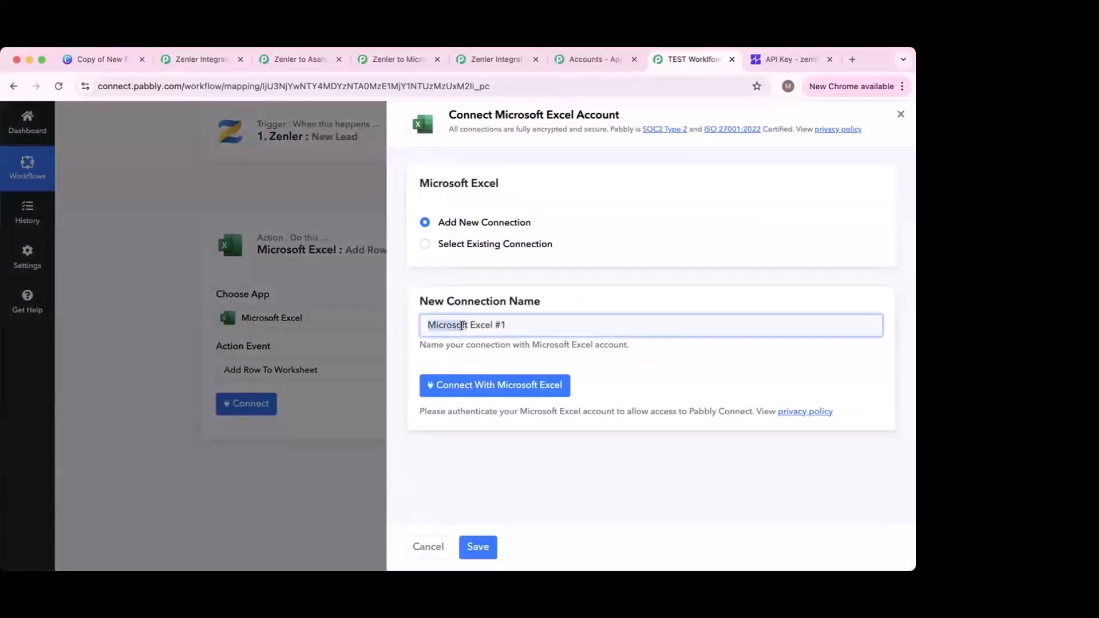
key("super+a")
type("Zenler to Excel")
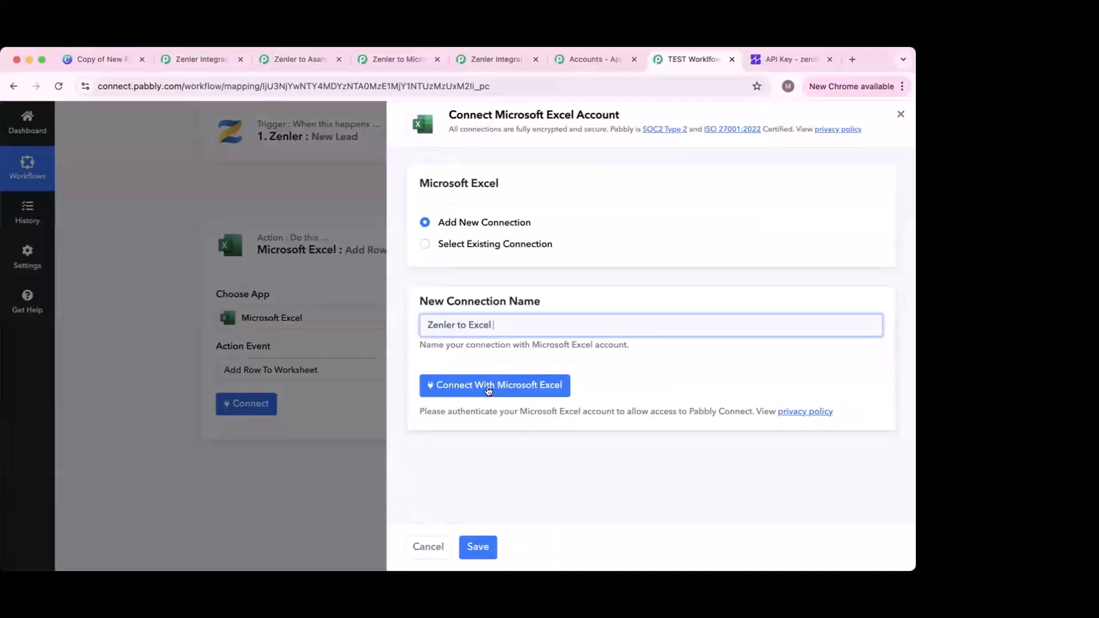
left_click(522, 388)
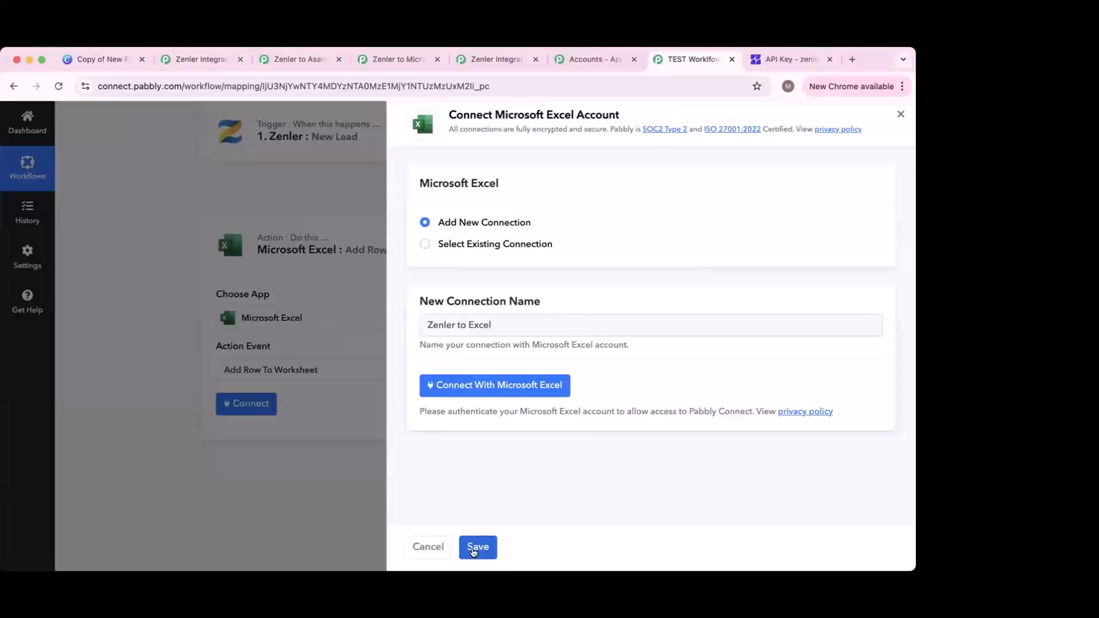
left_click(429, 547)
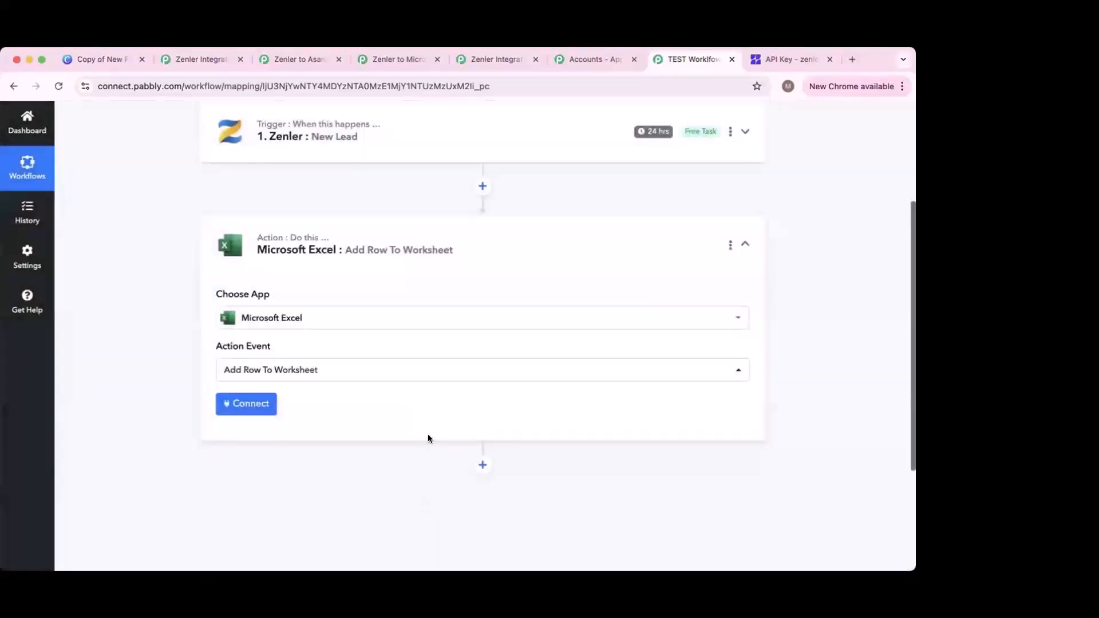
Step: Expand the Zenler New Lead trigger card, collapsing the Excel Add Row To Worksheet card
scroll(412, 408, "up", 1)
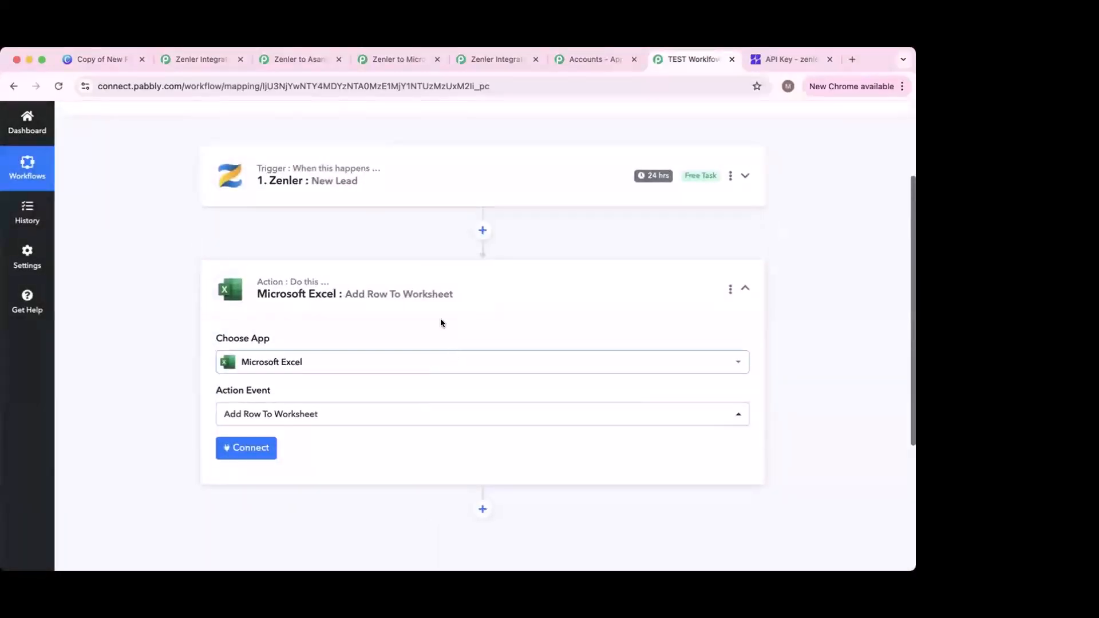
left_click(413, 199)
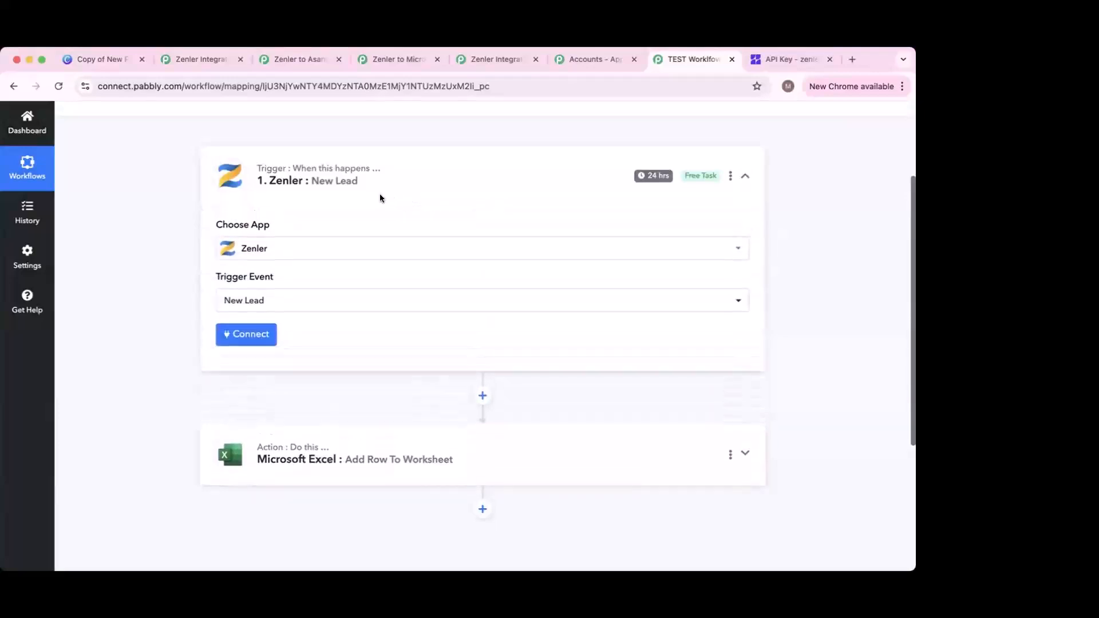
scroll(343, 275, "up", 3)
scroll(343, 312, "down", 3)
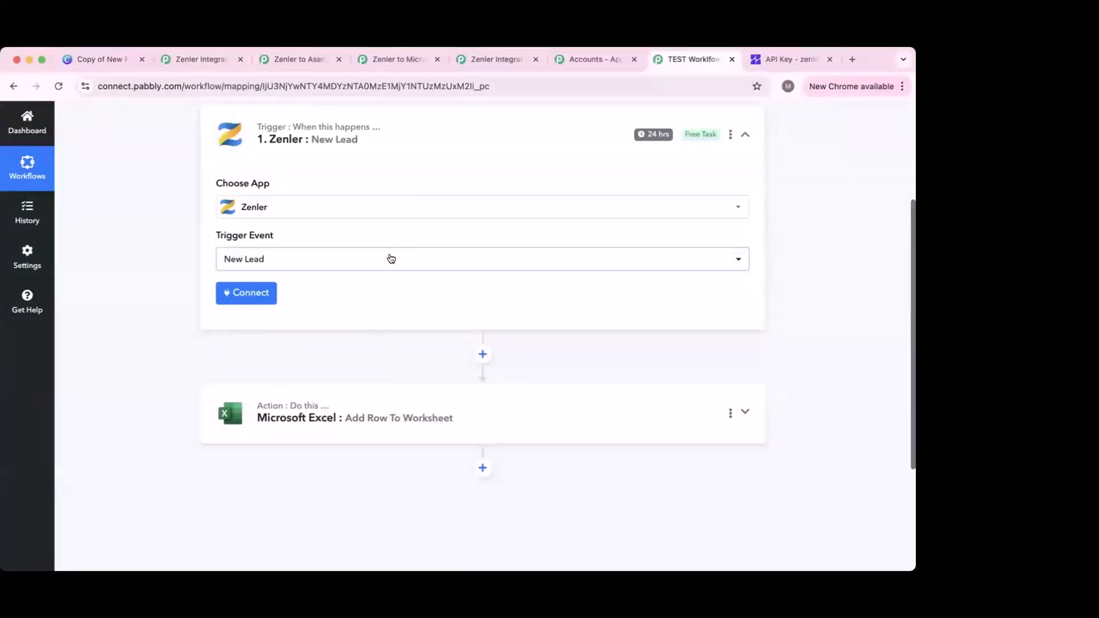
Step: Switch the action step's app from Microsoft Excel to Asana
left_click(362, 421)
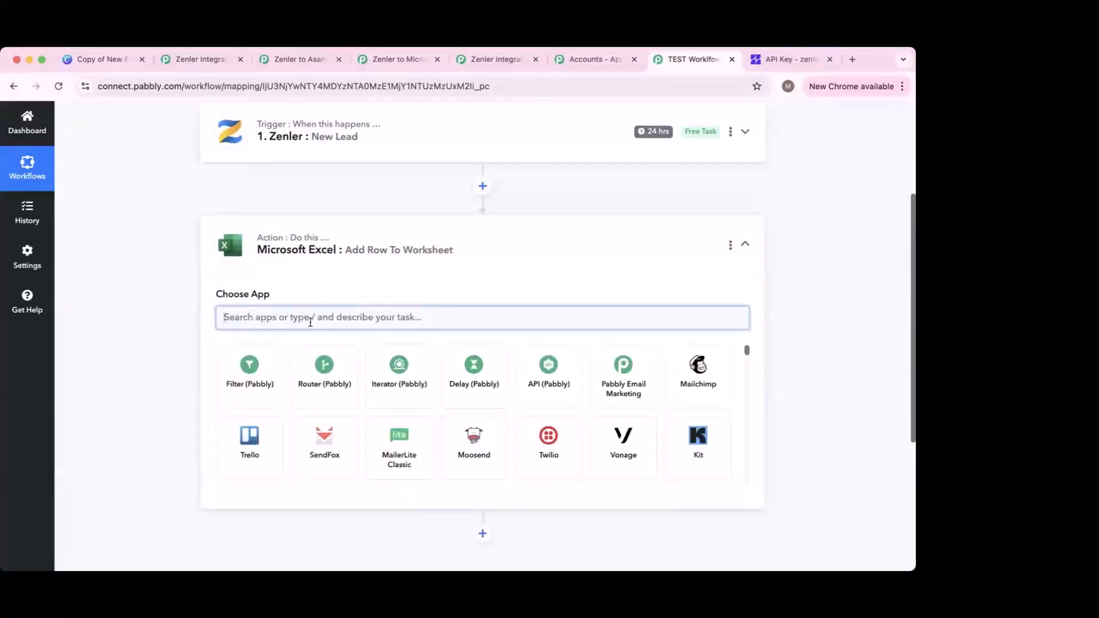
type("Asnaa\\")
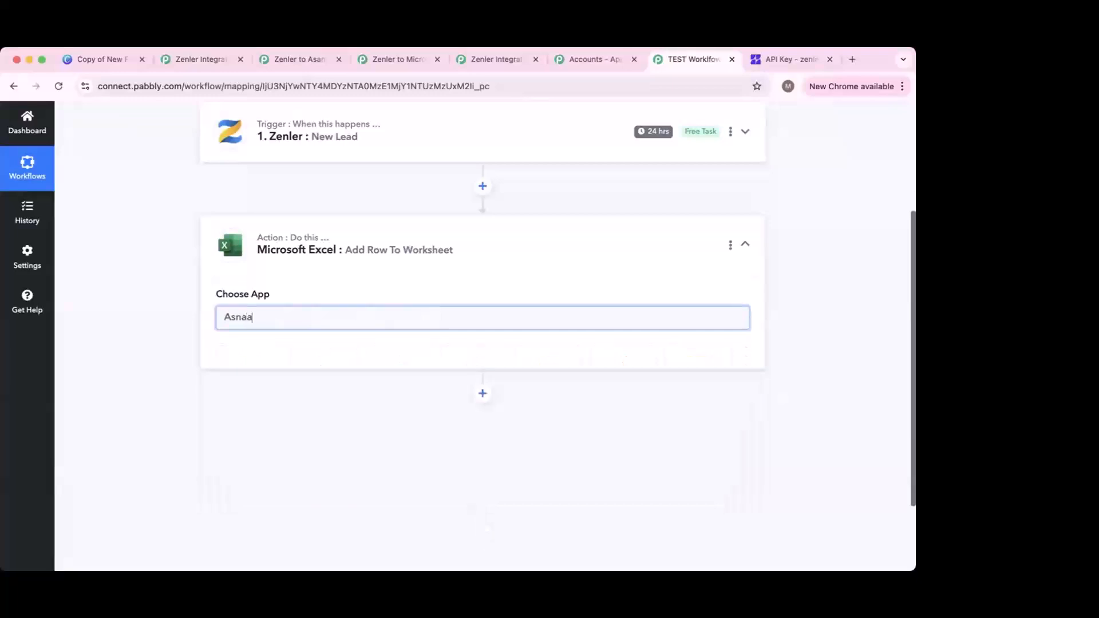
key("BackSpace")
key("BackSpace")
key("BackSpace")
key("BackSpace")
type("ana")
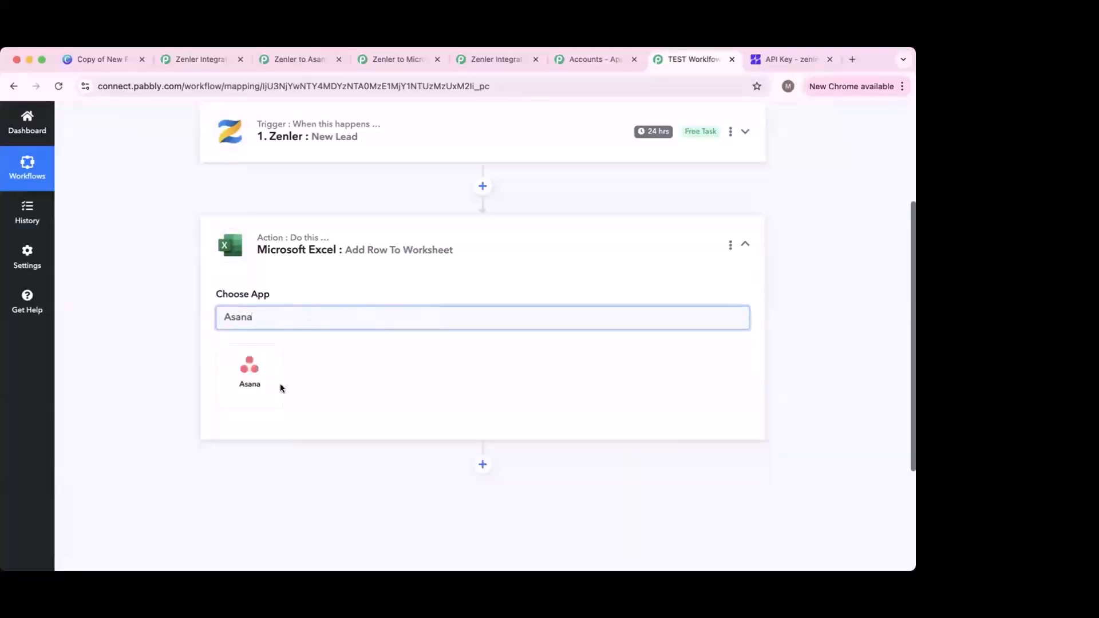
left_click(258, 383)
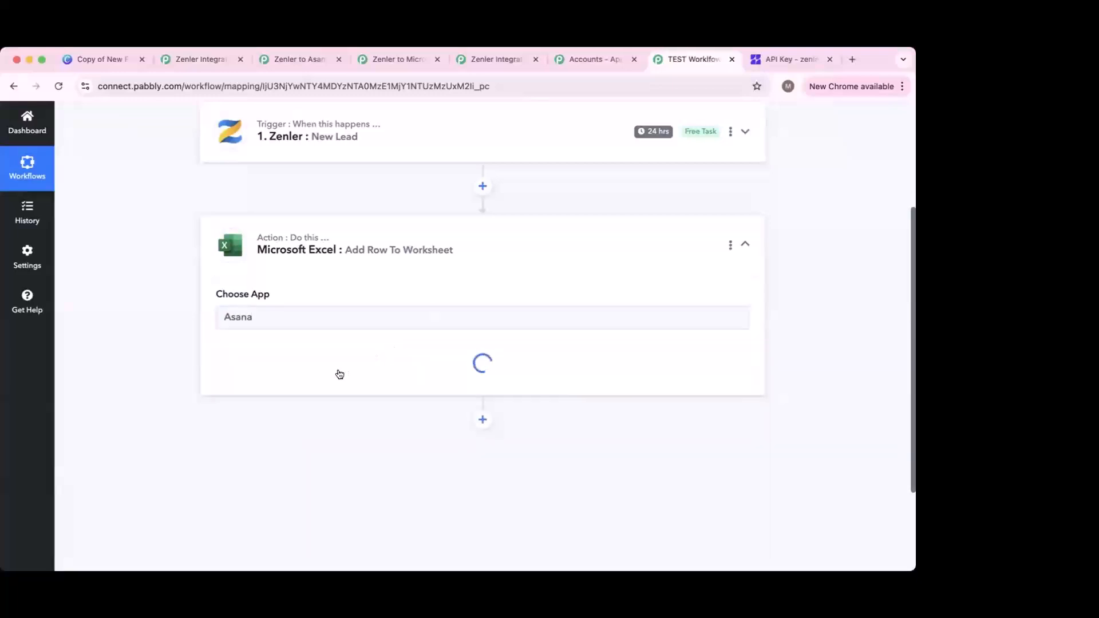
Step: Browse the Asana action events and close the list without choosing one
left_click(353, 380)
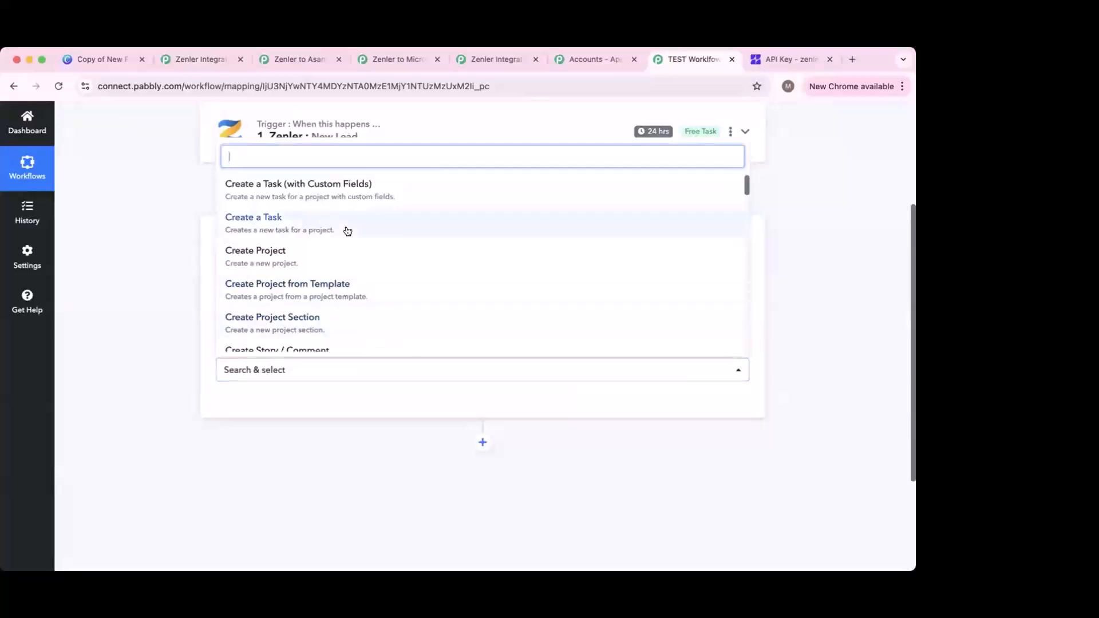
scroll(344, 257, "down", 2)
scroll(335, 292, "down", 2)
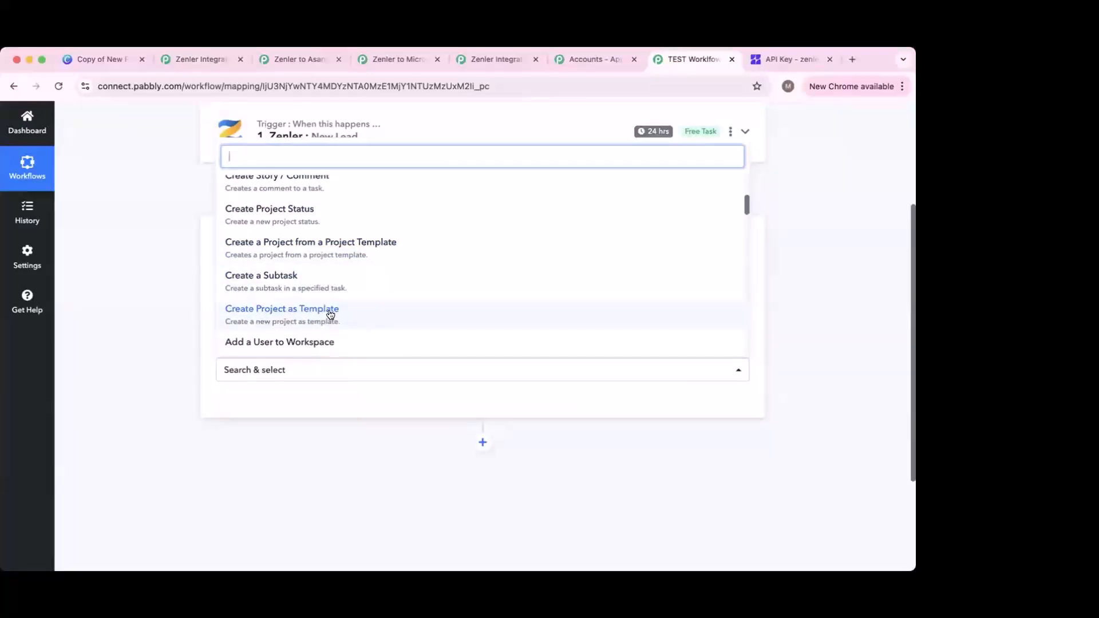
scroll(330, 314, "down", 1)
scroll(351, 249, "up", 6)
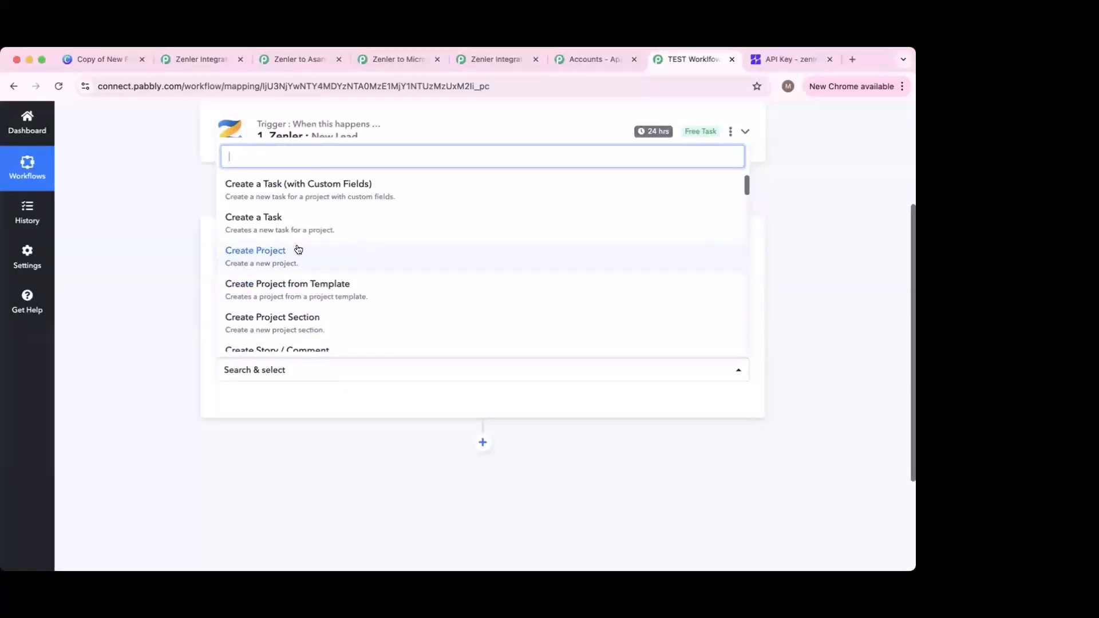
left_click(182, 265)
scroll(349, 235, "up", 2)
Step: Re-select New Enrollment to a Course as the Zenler trigger event
left_click(350, 235)
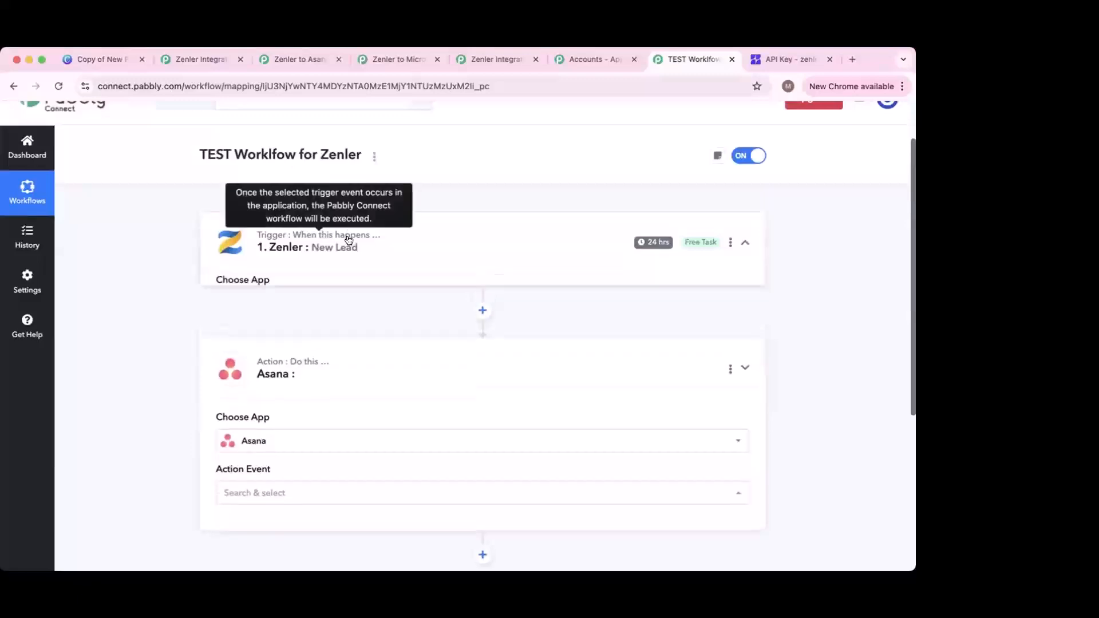
scroll(331, 326, "up", 2)
left_click(329, 319)
left_click(329, 319)
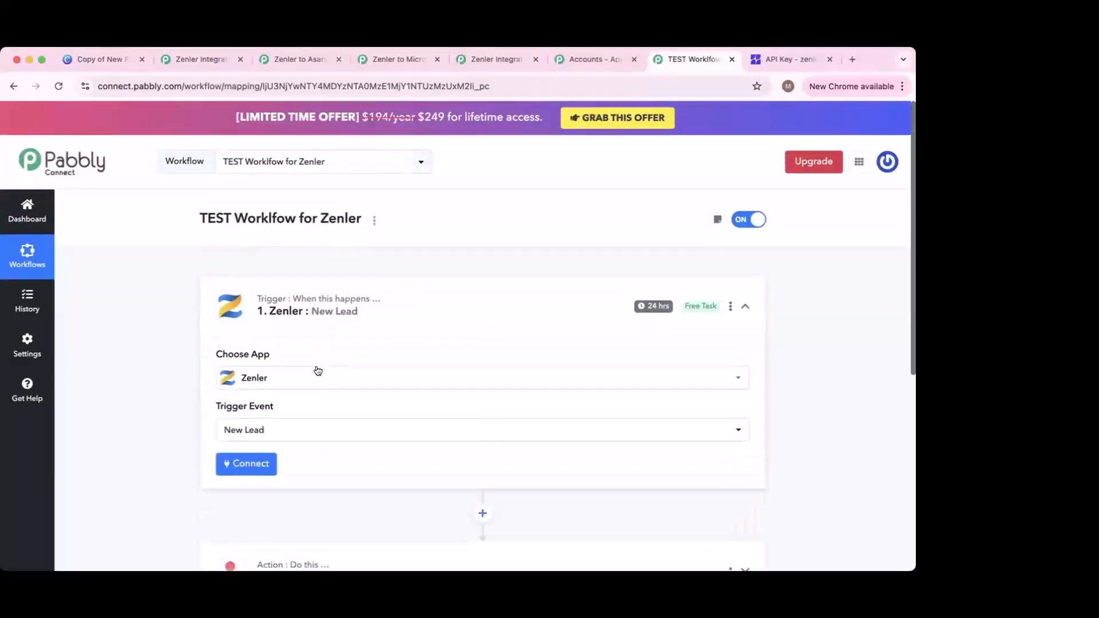
left_click(307, 430)
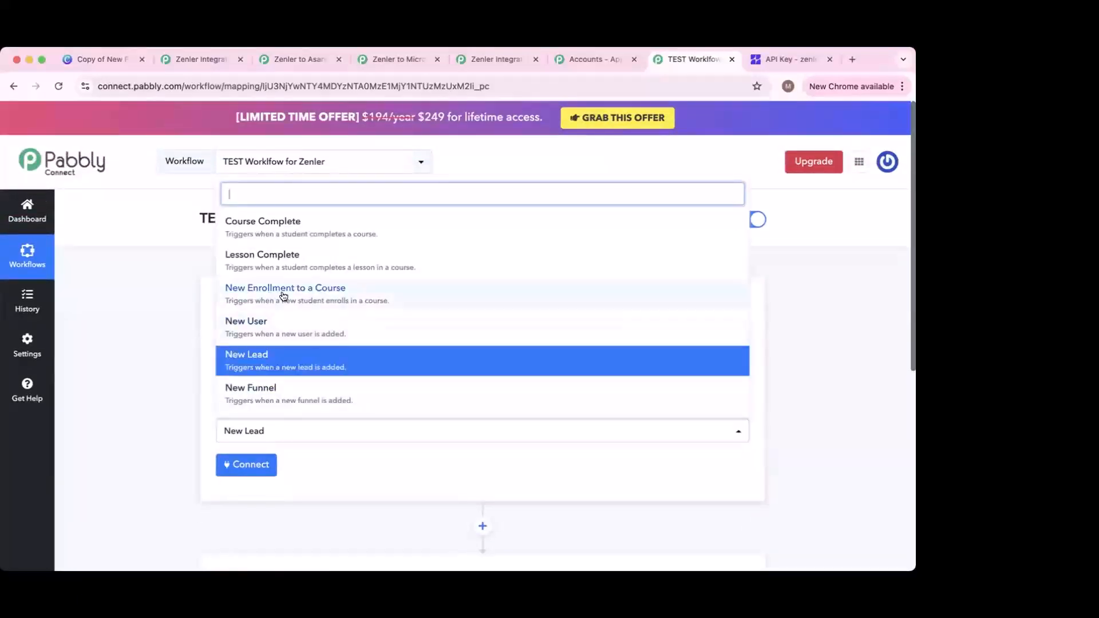
left_click(320, 297)
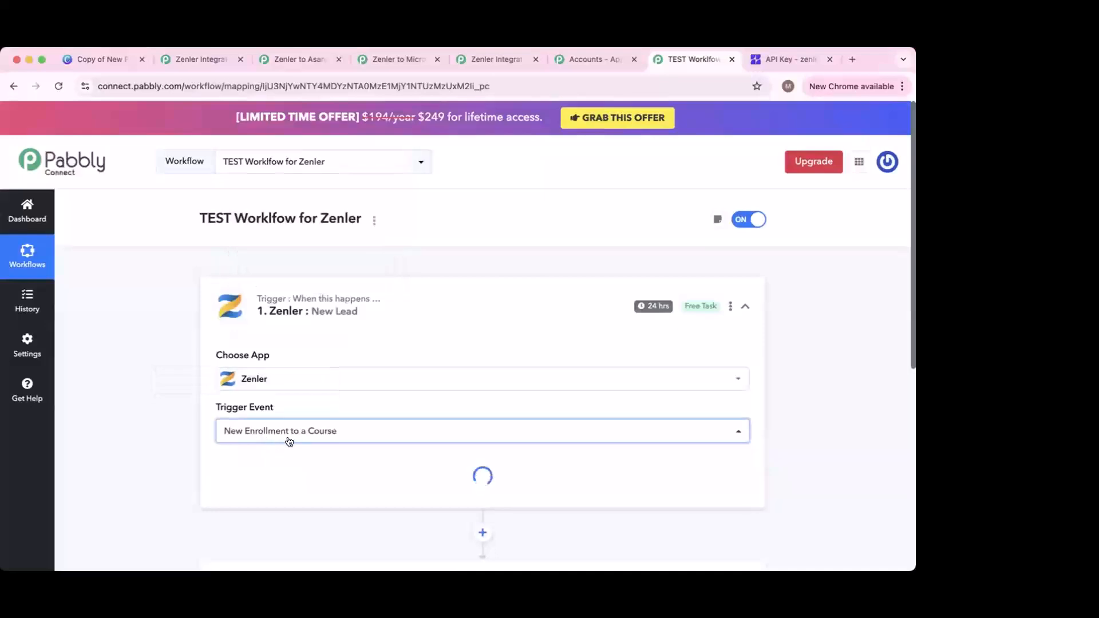
Step: Set the Asana action event to Create Project
scroll(306, 435, "down", 3)
scroll(302, 460, "down", 10)
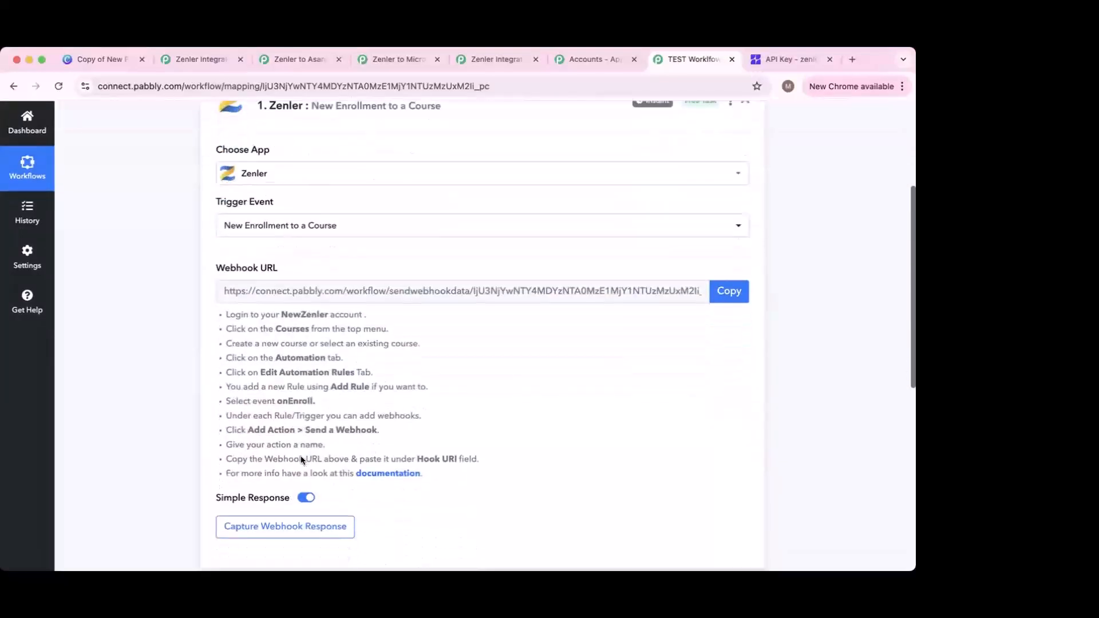
left_click(370, 436)
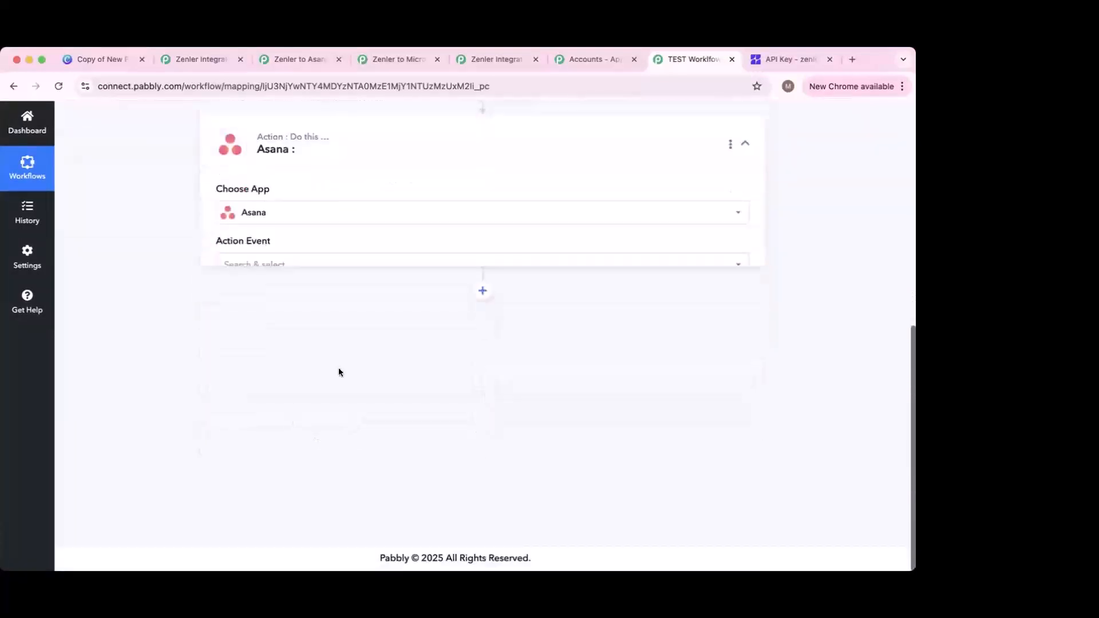
left_click(311, 375)
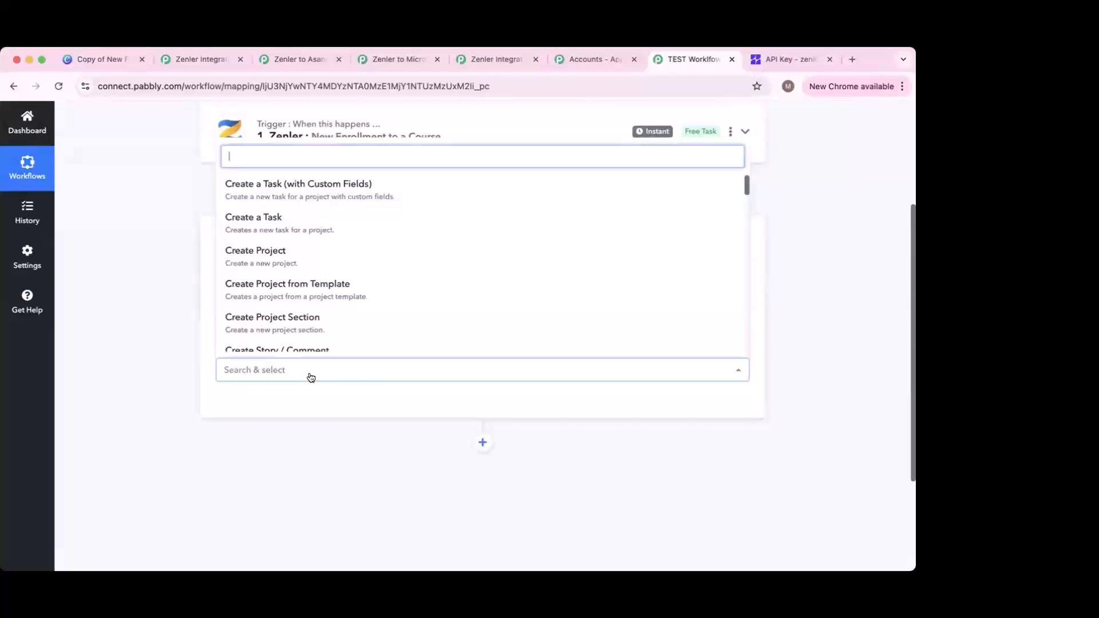
left_click(323, 264)
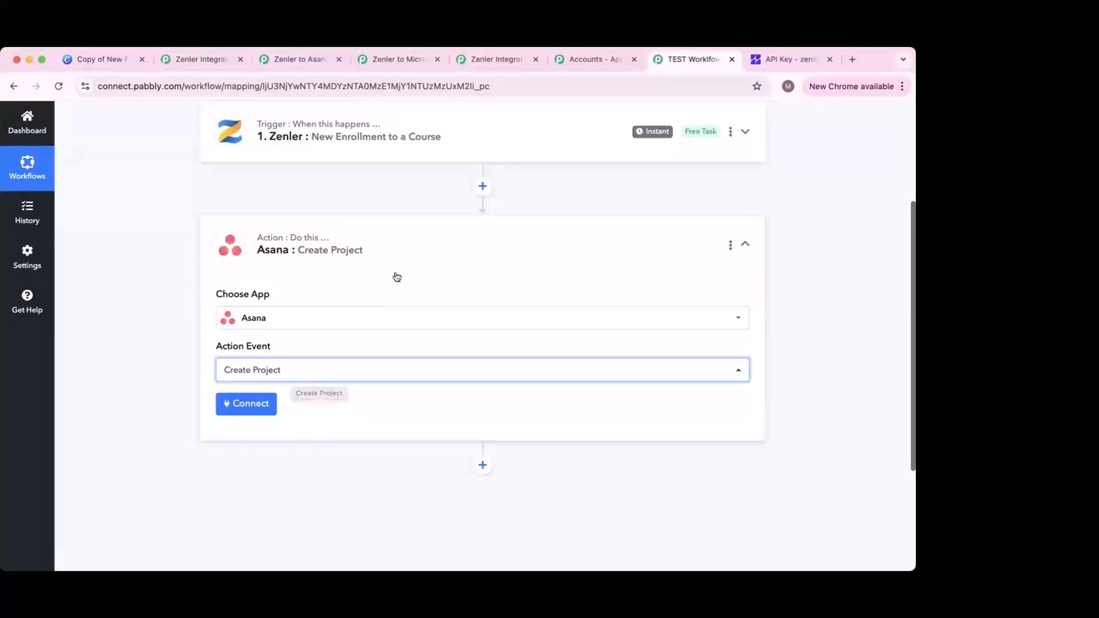
Step: Expand the Zenler New Enrollment to a Course trigger step to reveal its webhook details
scroll(395, 277, "up", 2)
scroll(400, 265, "up", 2)
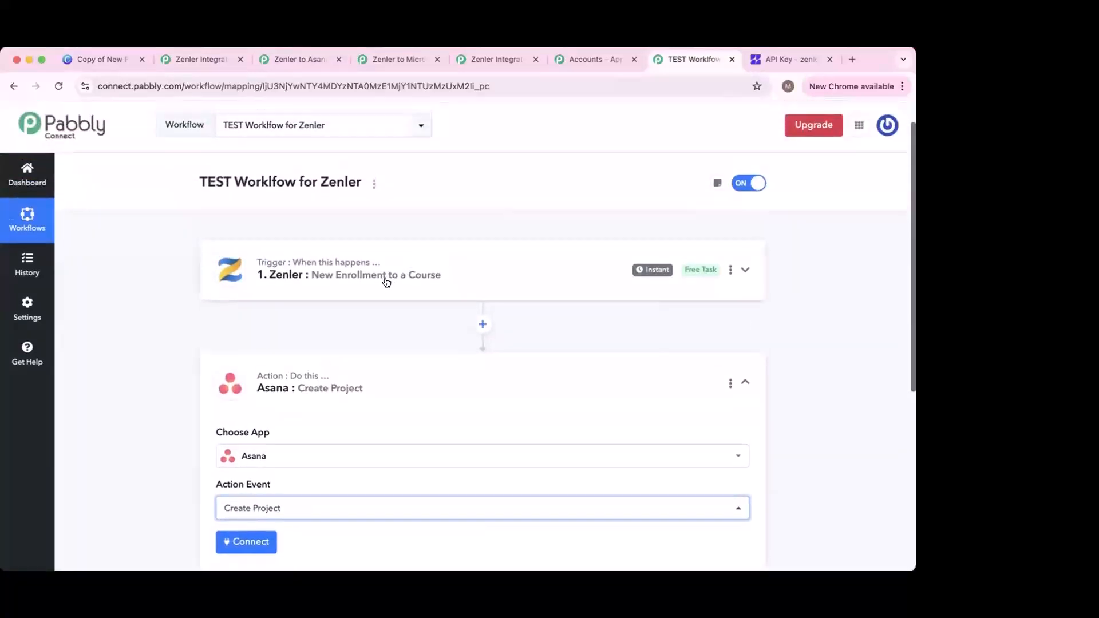
left_click(386, 278)
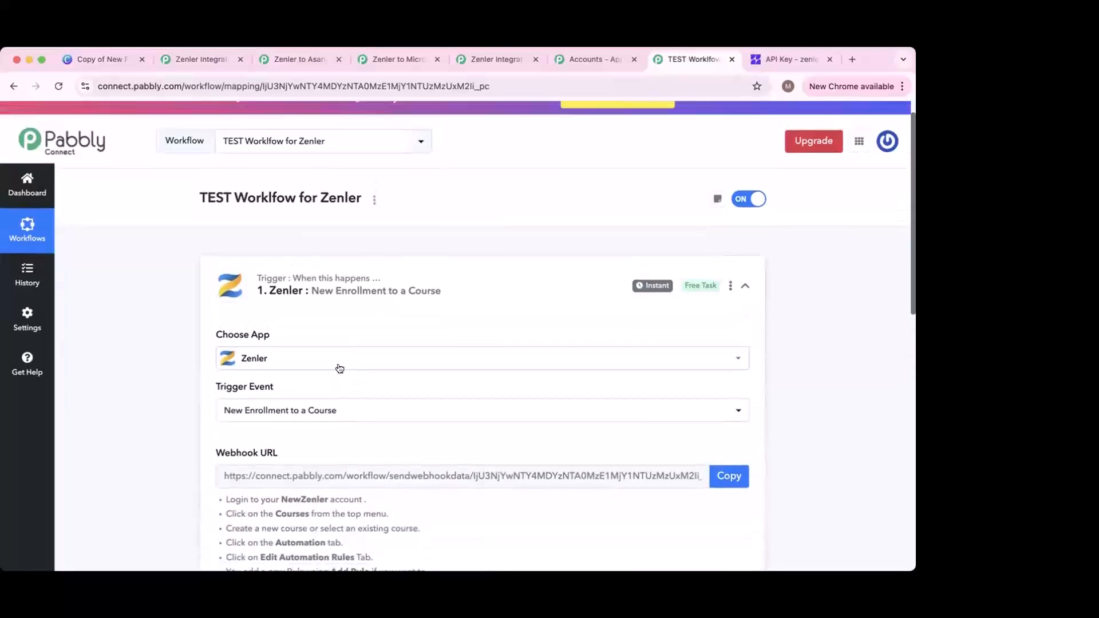
scroll(332, 367, "down", 5)
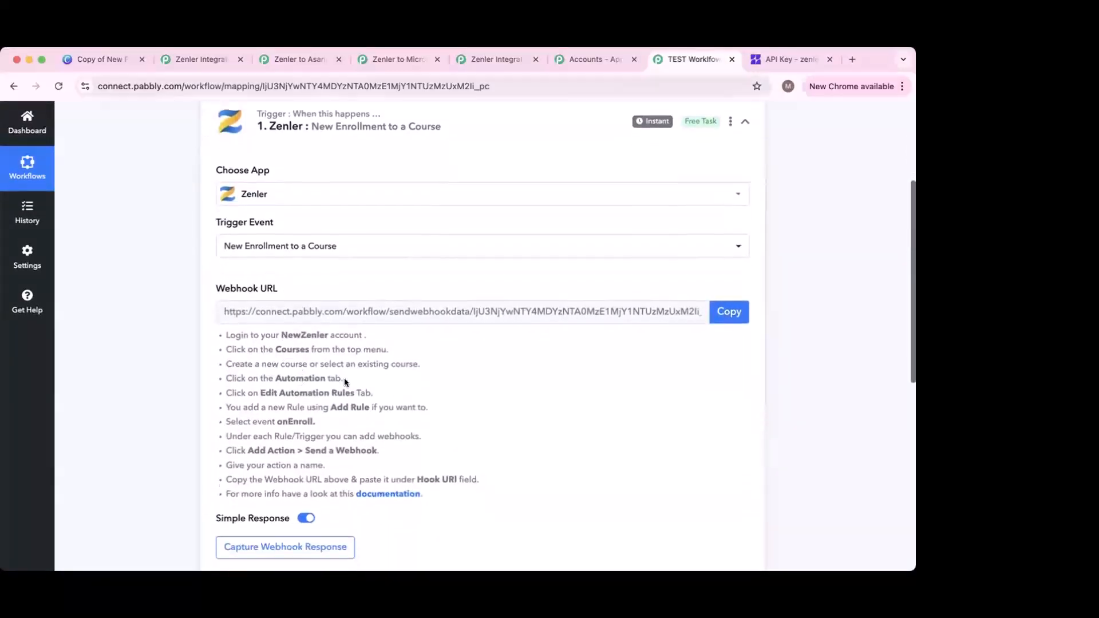
scroll(394, 382, "down", 1)
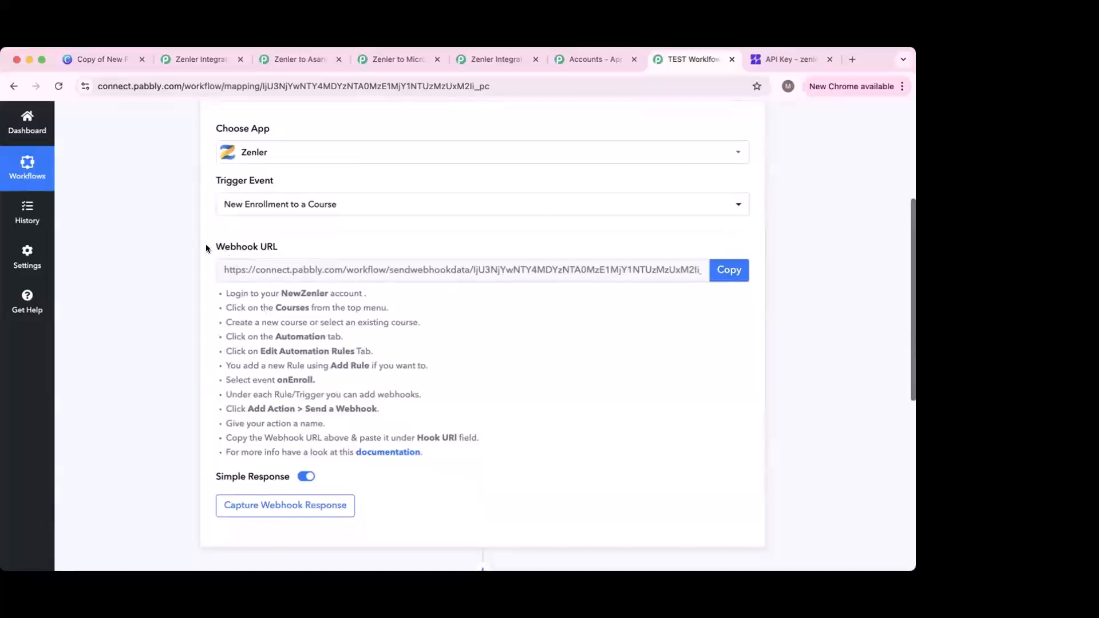
Step: Highlight the Webhook URL label and the Send a Webhook instruction
left_click_drag(212, 248, 278, 247)
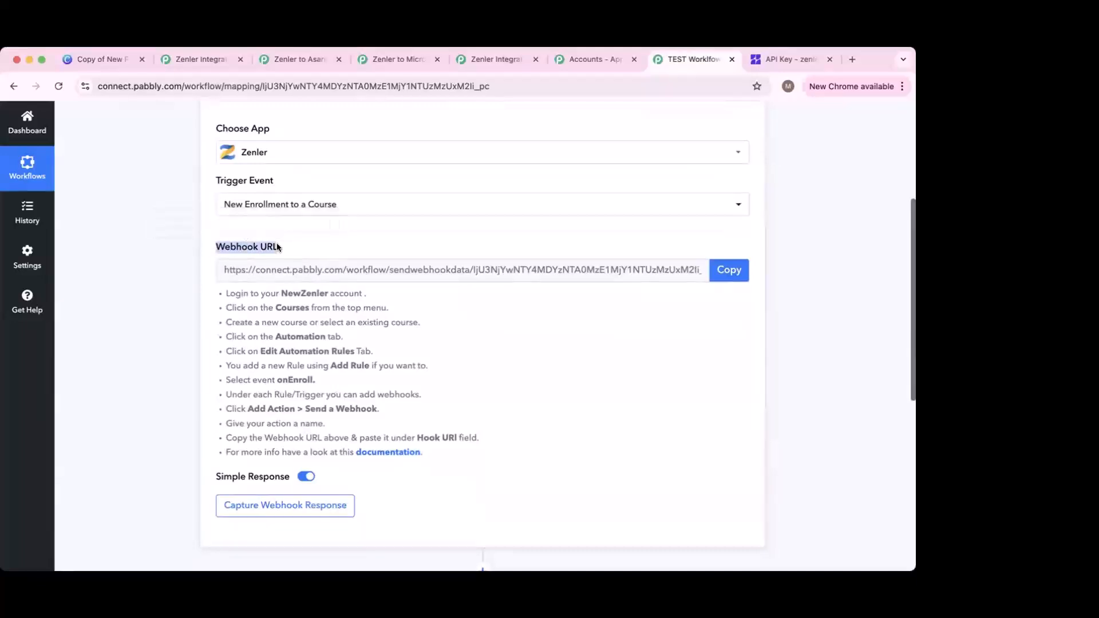
left_click(283, 245)
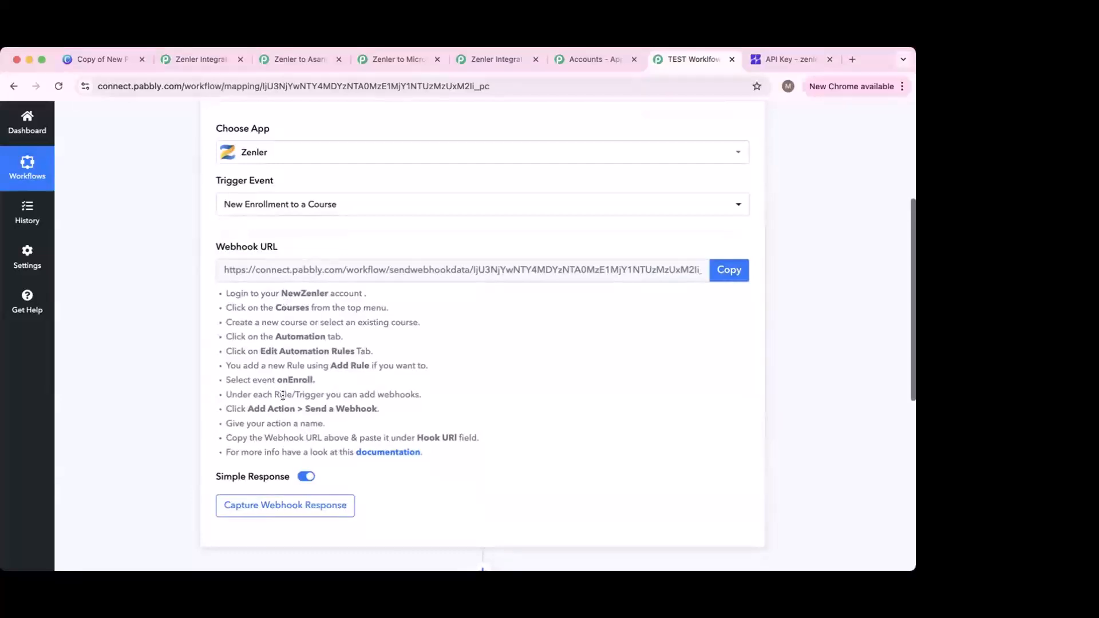
left_click_drag(304, 409, 380, 410)
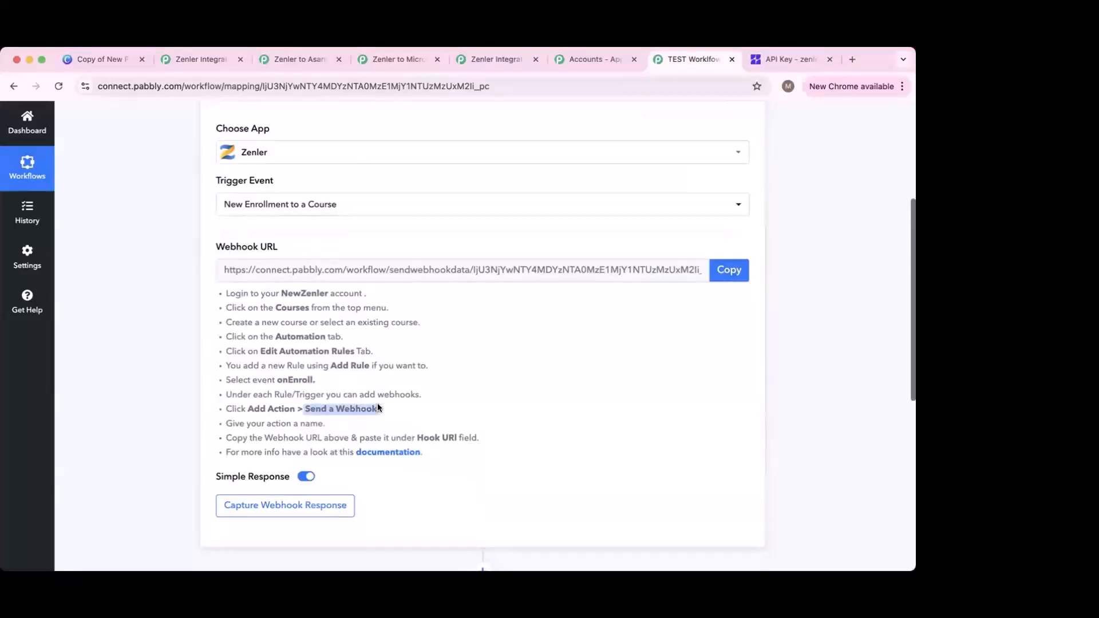
scroll(501, 186, "down", 3)
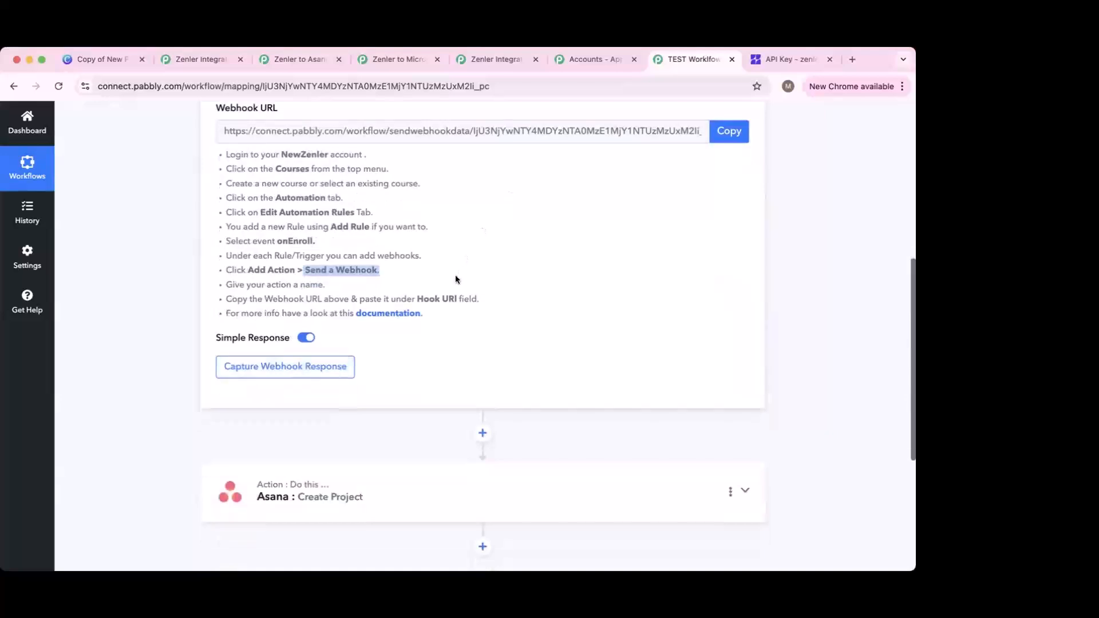
scroll(455, 275, "up", 5)
scroll(453, 278, "up", 1)
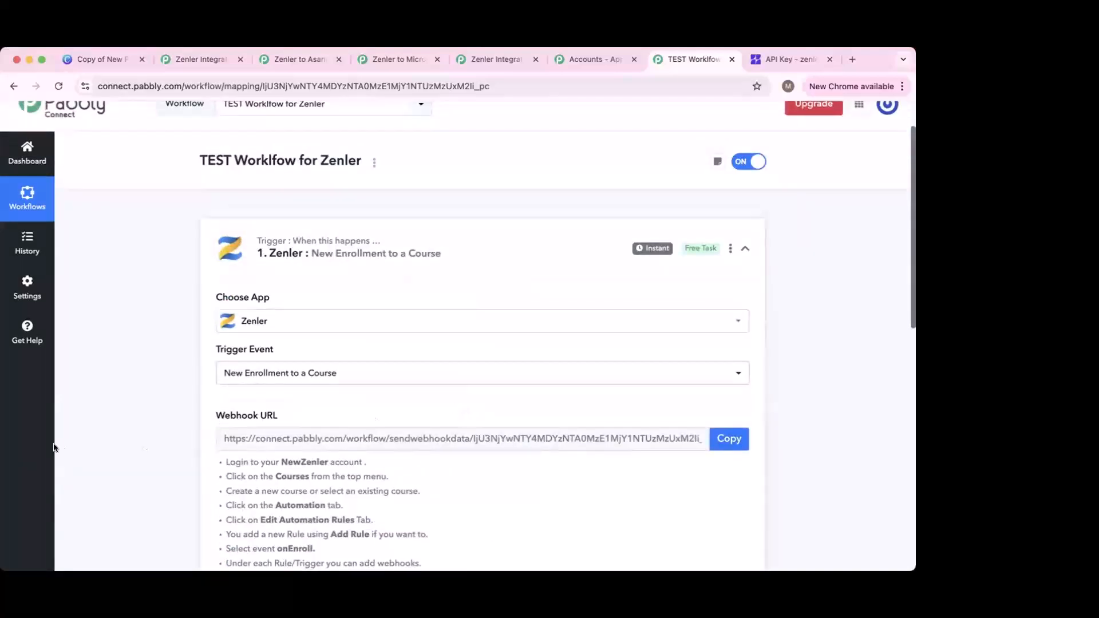
scroll(129, 426, "down", 3)
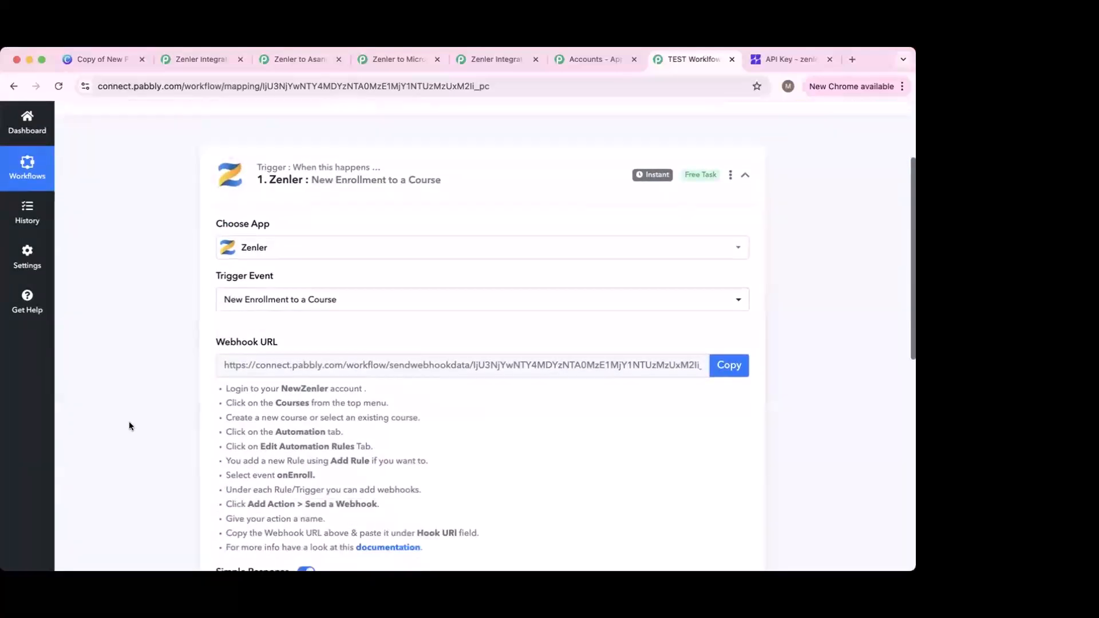
Step: In Zenler, dismiss the verification notice and open the Time management & Productivity course
left_click(772, 60)
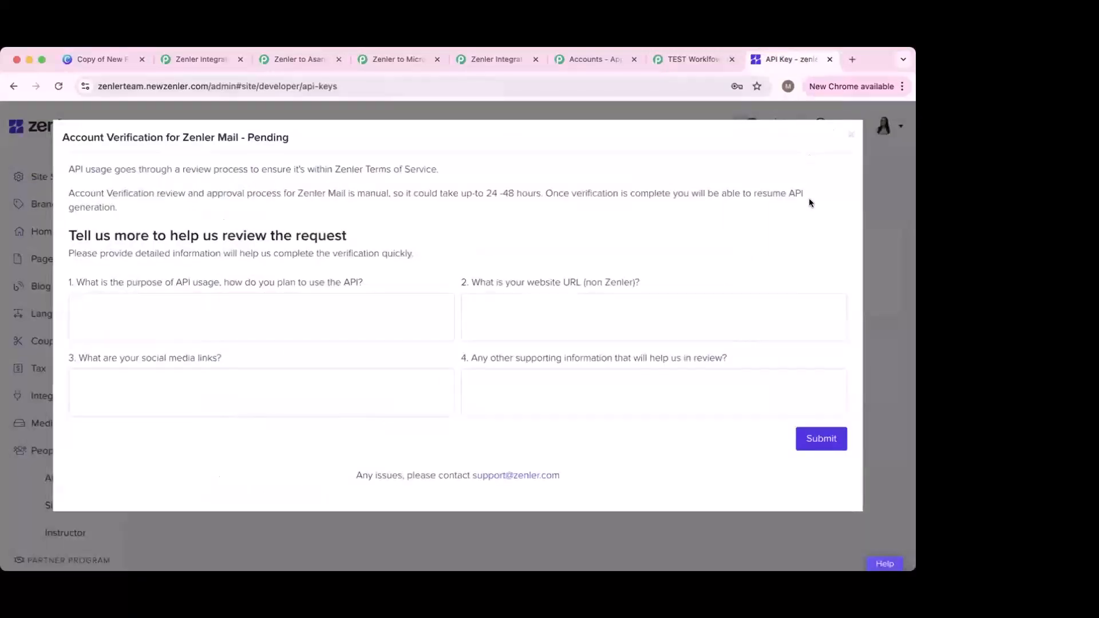
left_click(851, 134)
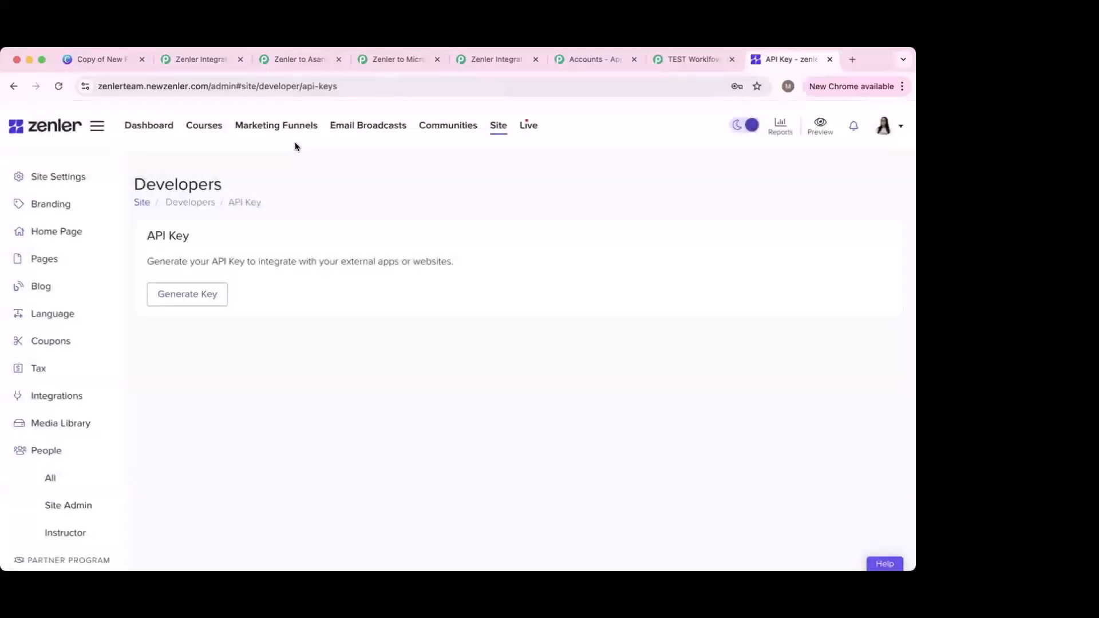
left_click(200, 126)
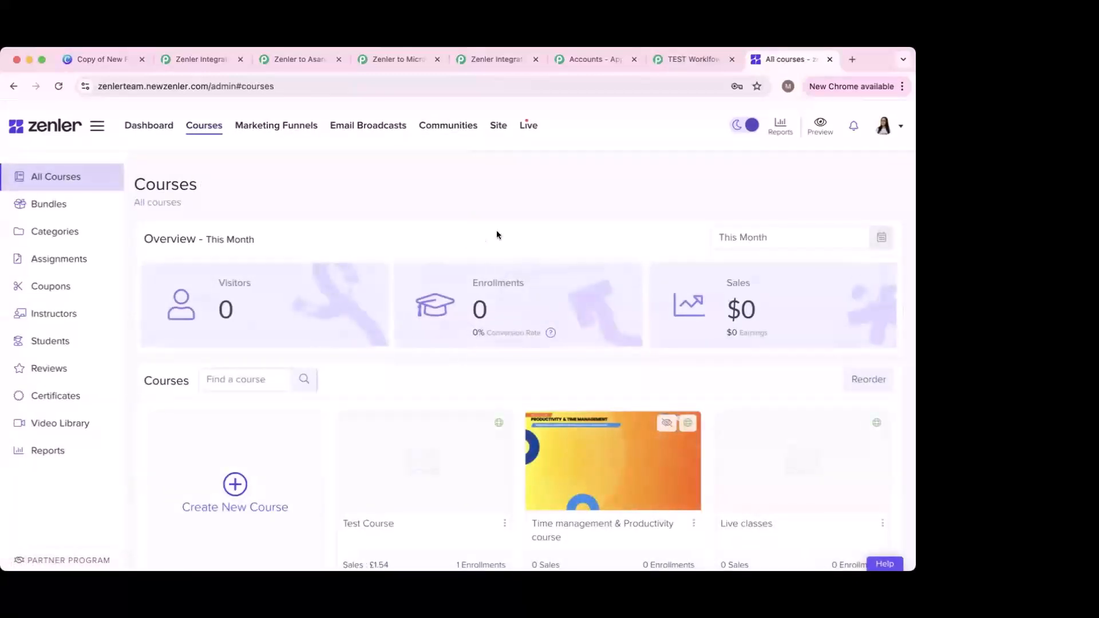
scroll(542, 464, "down", 3)
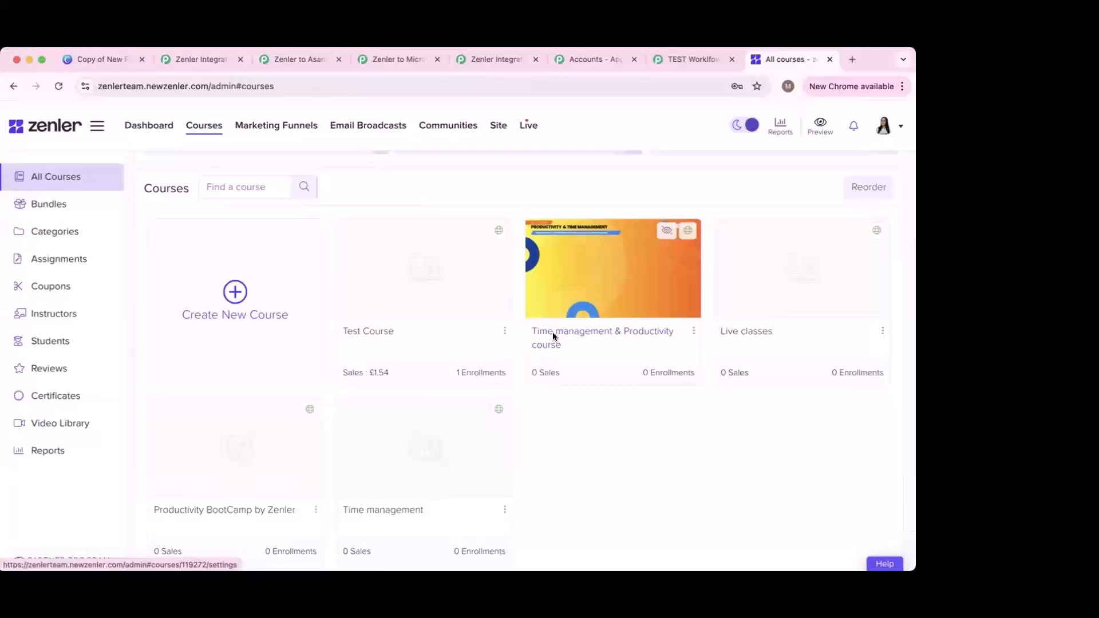
left_click(553, 337)
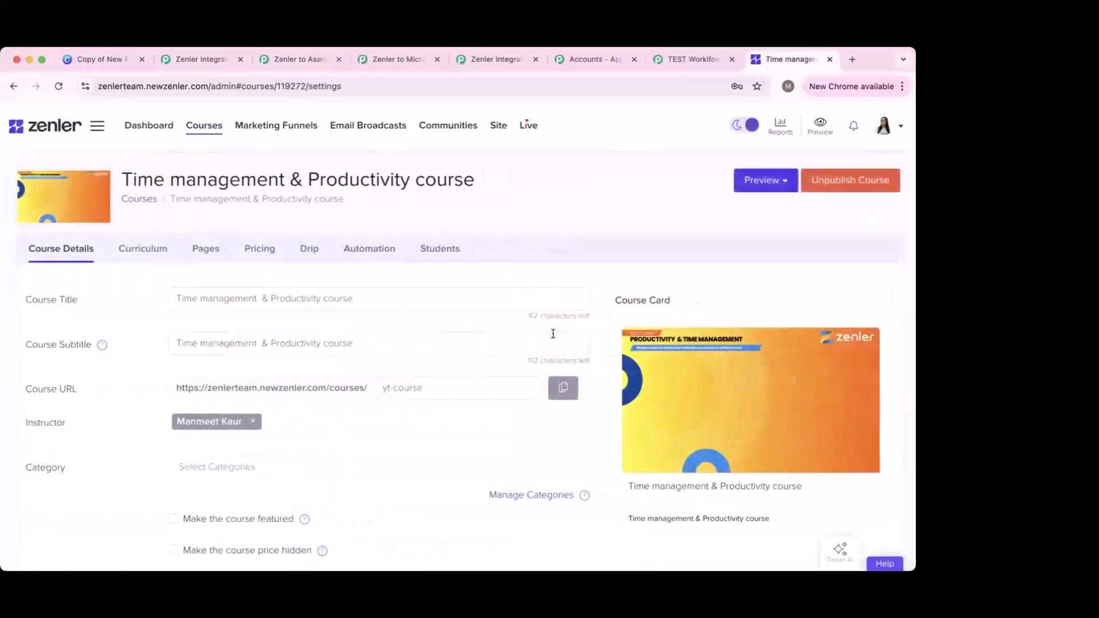
Step: Open the course's Automation and edit the Enroll Email Sequence rule
left_click(365, 249)
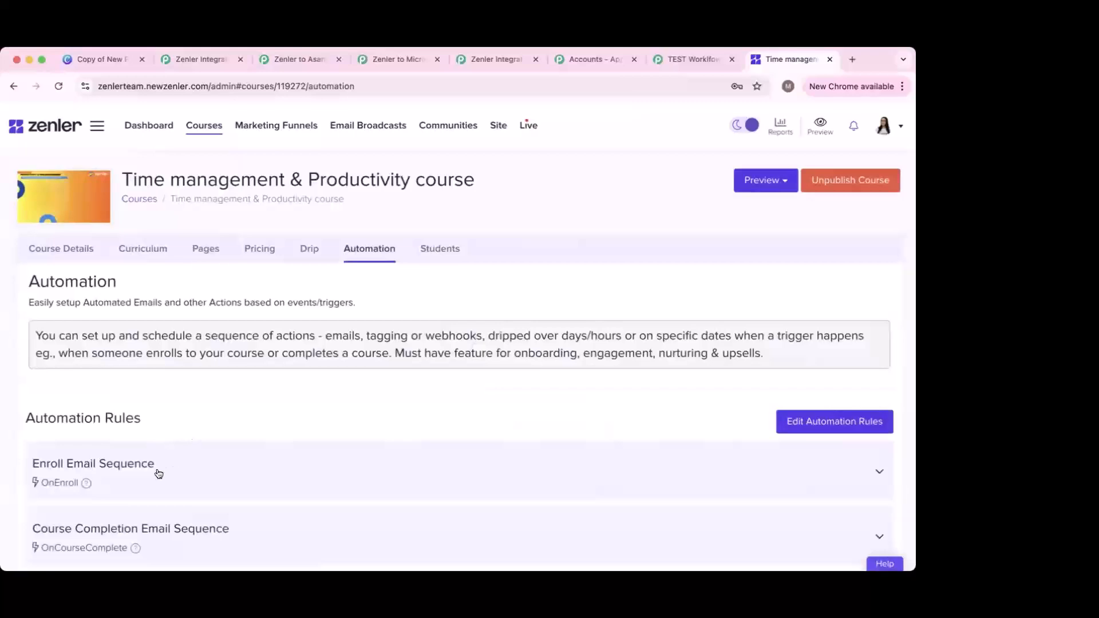
left_click(159, 473)
scroll(132, 464, "down", 3)
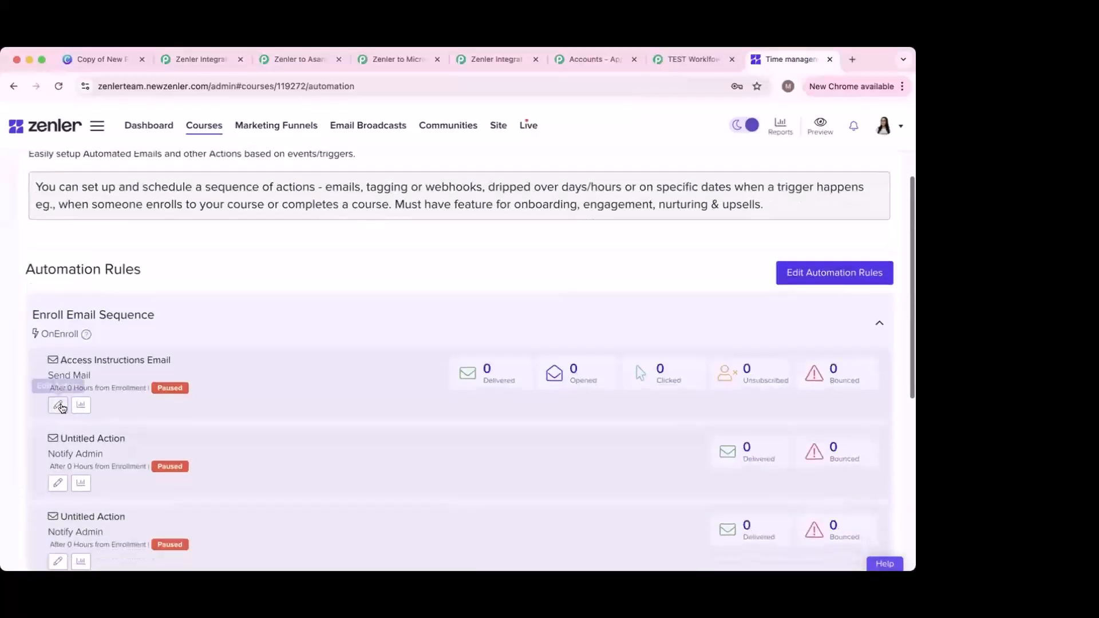
left_click(59, 405)
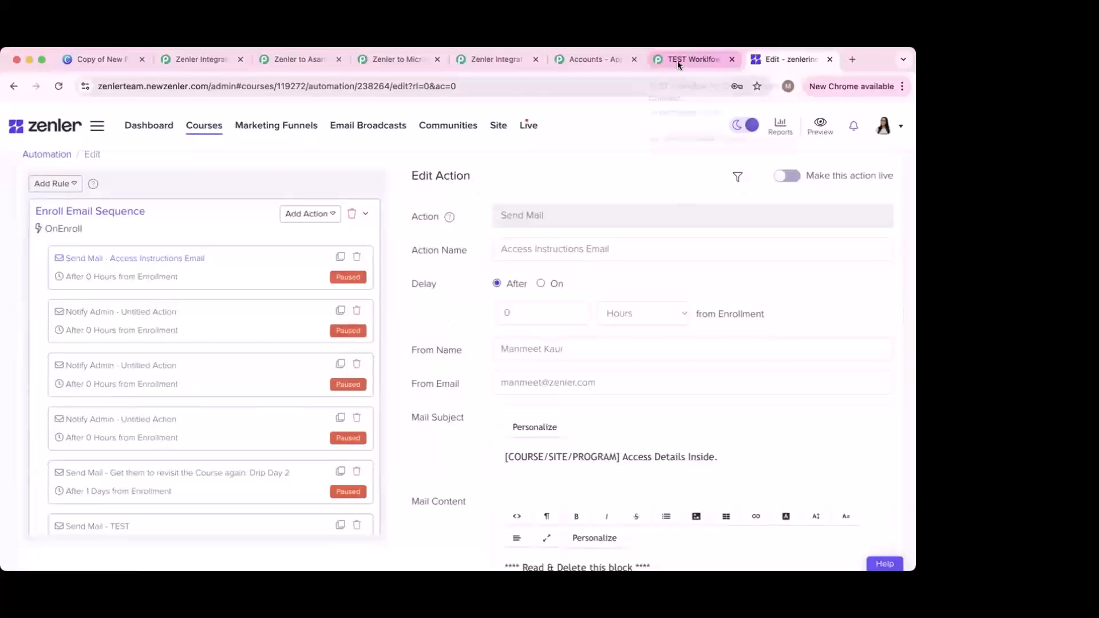
Step: Check the Pabbly workflow, then return to the Zenler automation editor
left_click(678, 60)
scroll(373, 472, "down", 3)
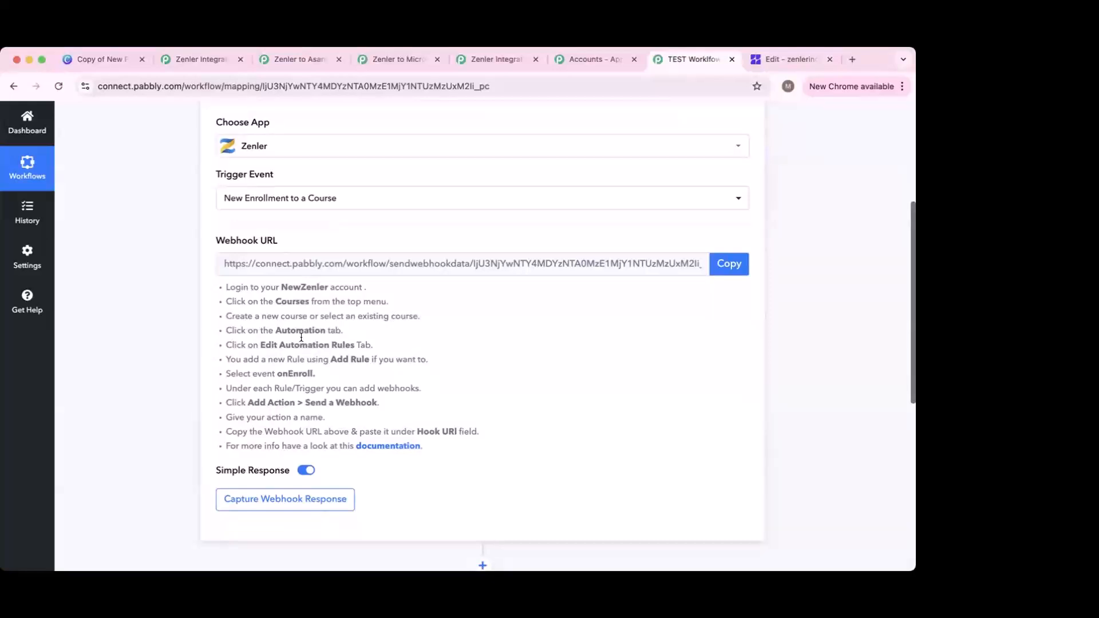
scroll(341, 321, "down", 1)
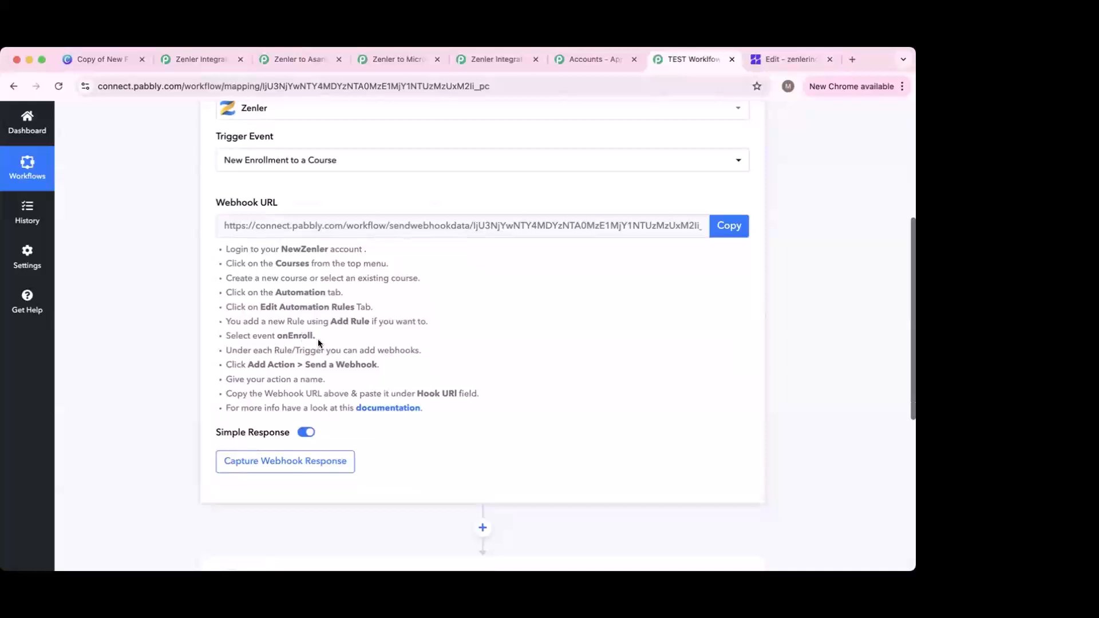
left_click(775, 61)
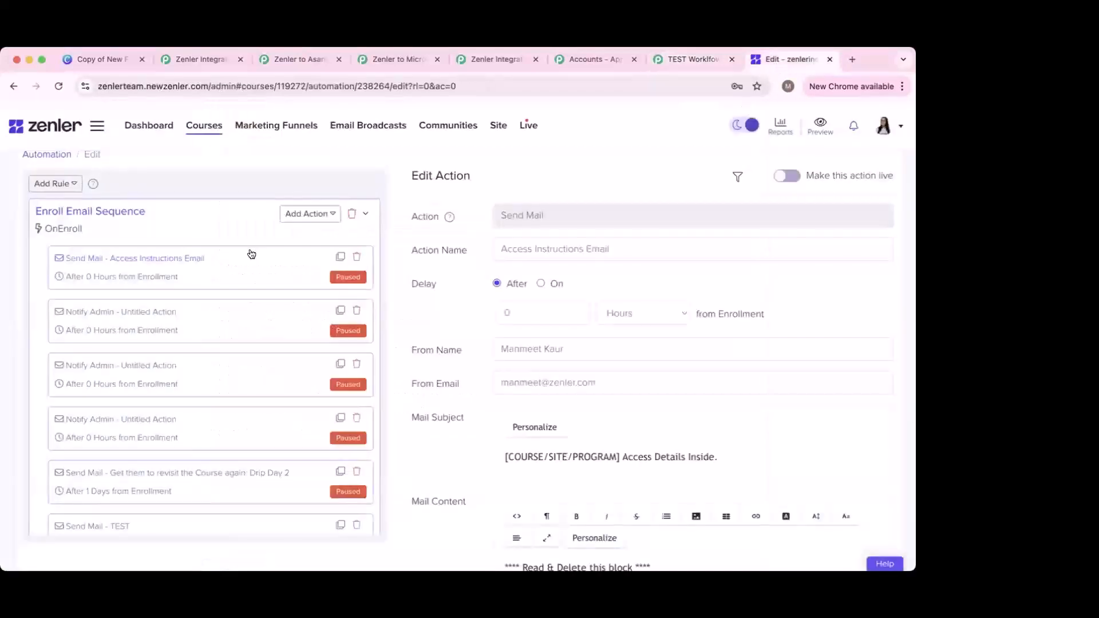
Step: Add a new OnEnroll automation rule in Zenler
left_click(61, 190)
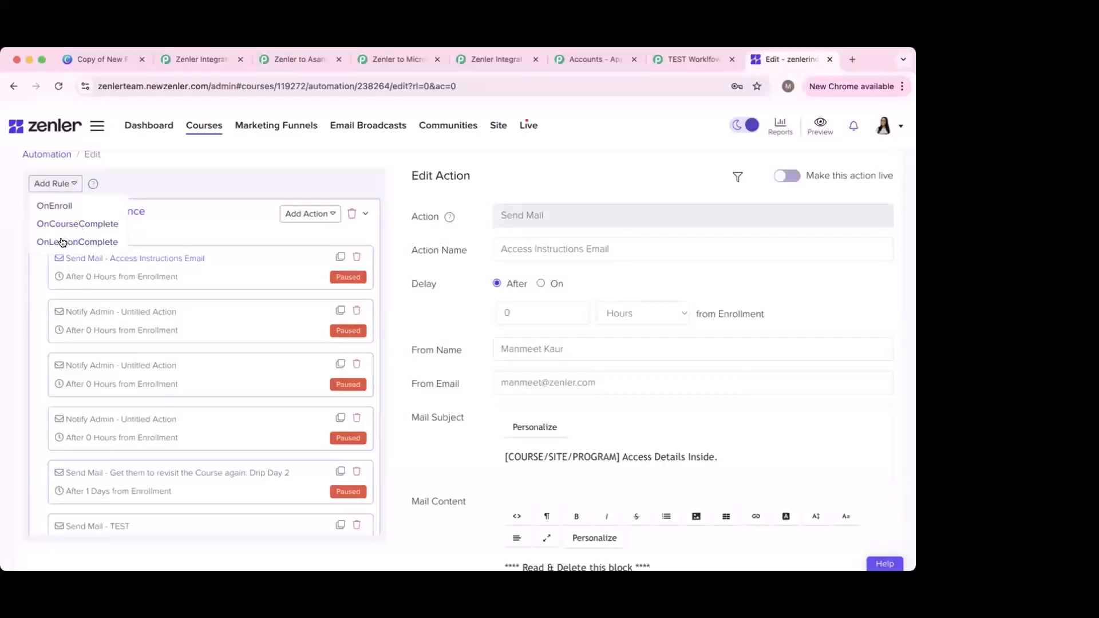
left_click(60, 206)
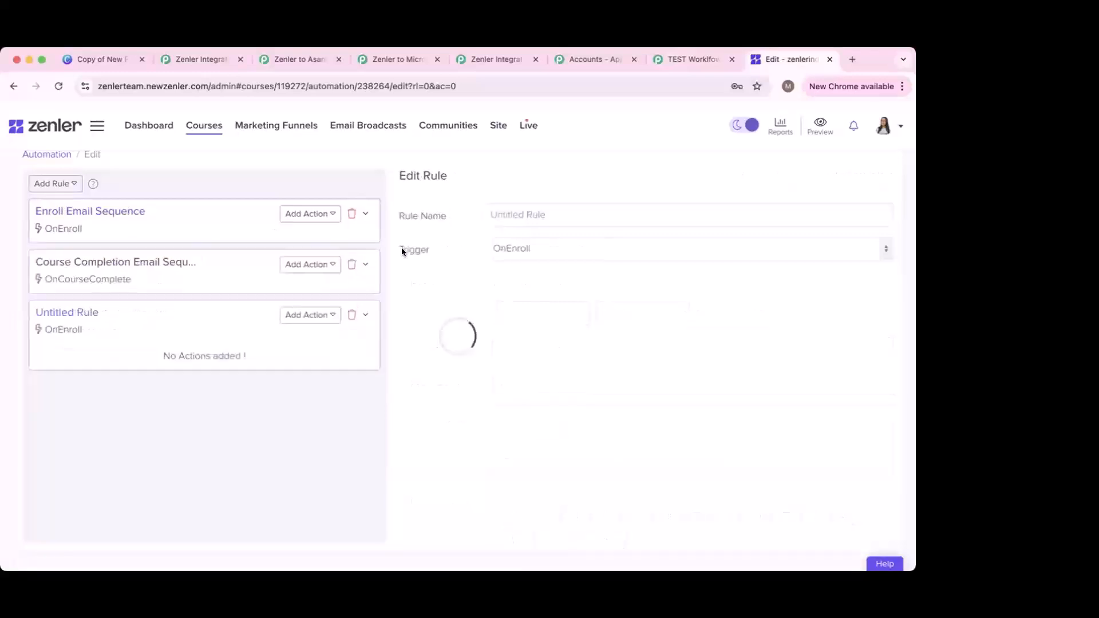
left_click(693, 64)
scroll(343, 344, "down", 1)
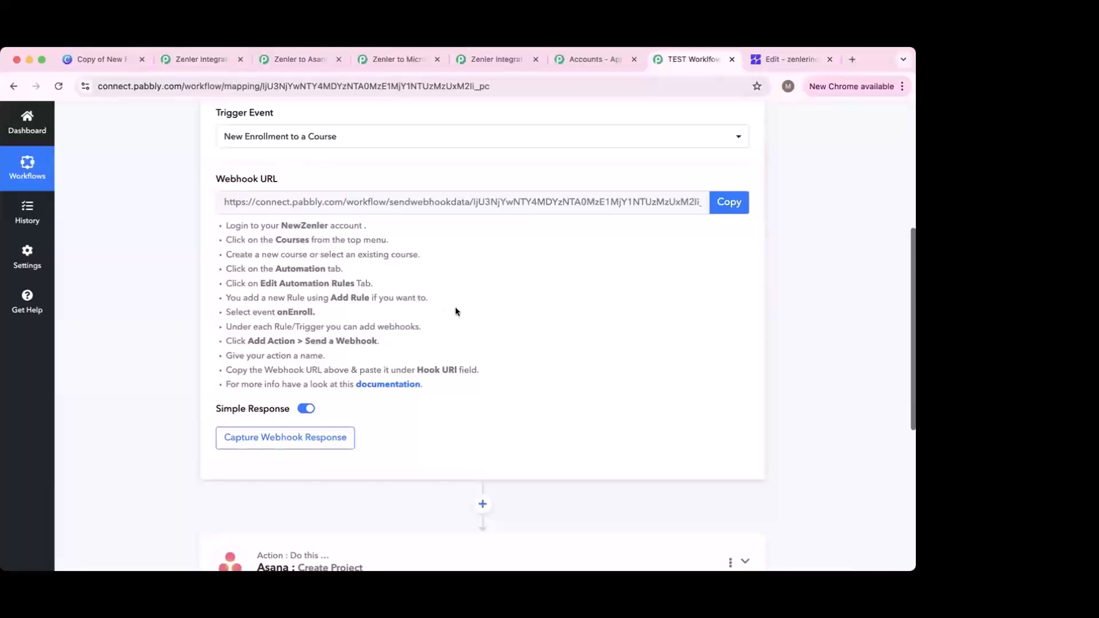
left_click(778, 60)
Step: Rename the new rule to 'Zenler to excel' and save it
triple_click(526, 216)
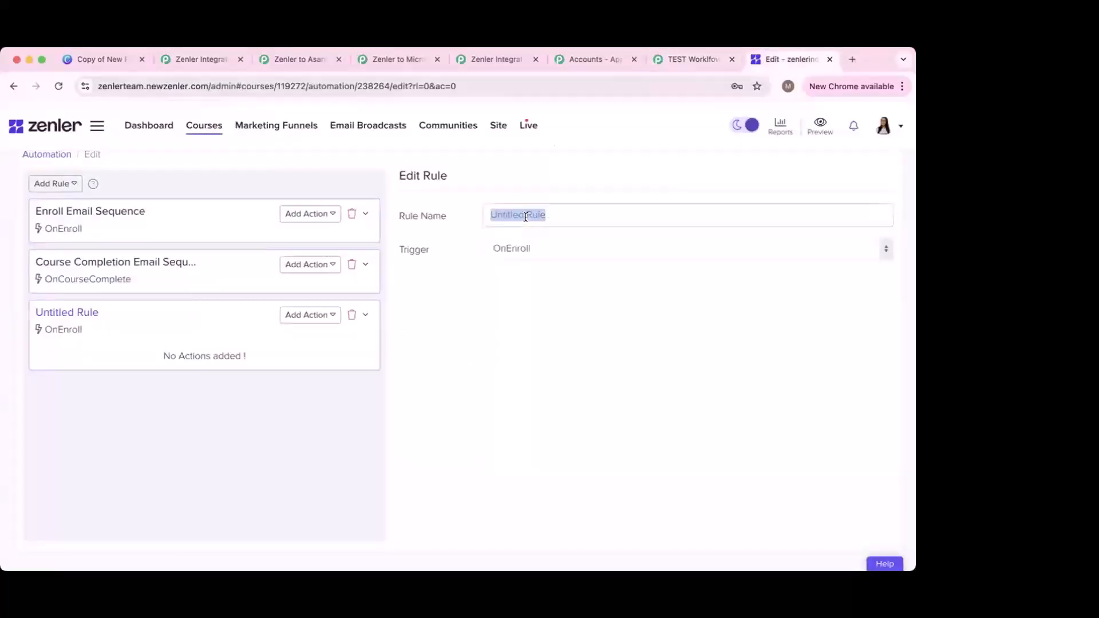
type("Zenler to excel")
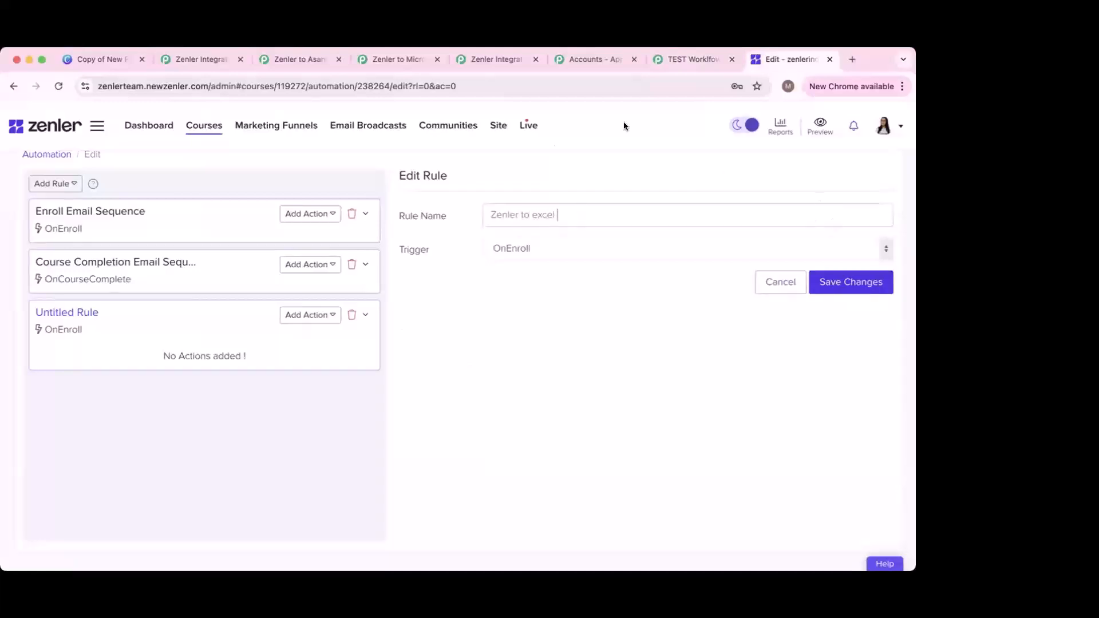
left_click(859, 282)
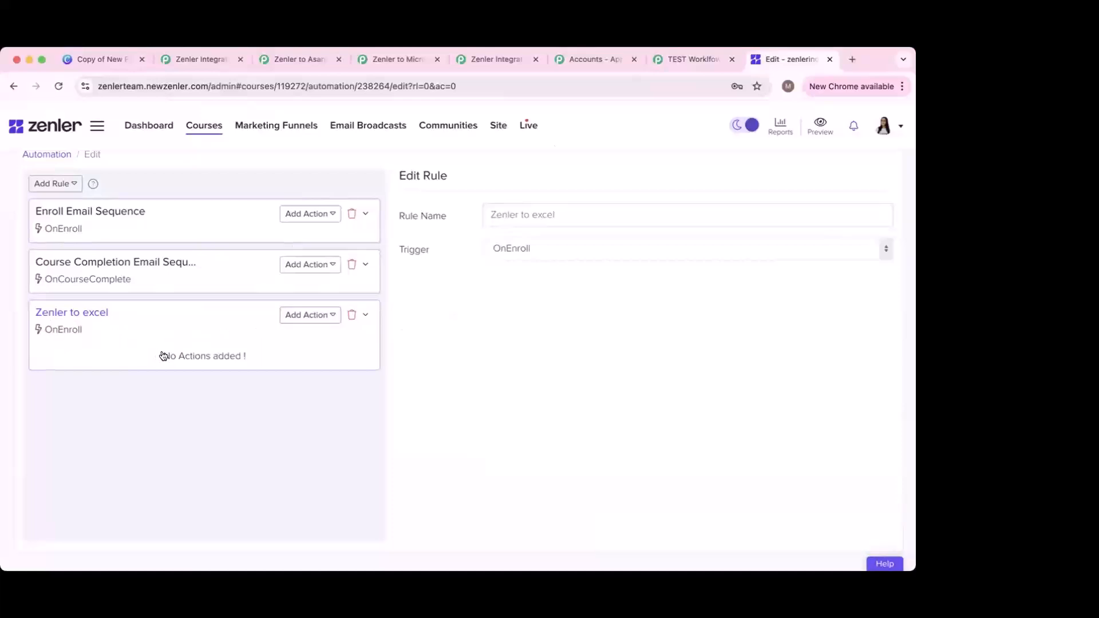
Step: Add a Send a Webhook action to the rule and bring up the Pabbly workflow
left_click_drag(161, 356, 248, 359)
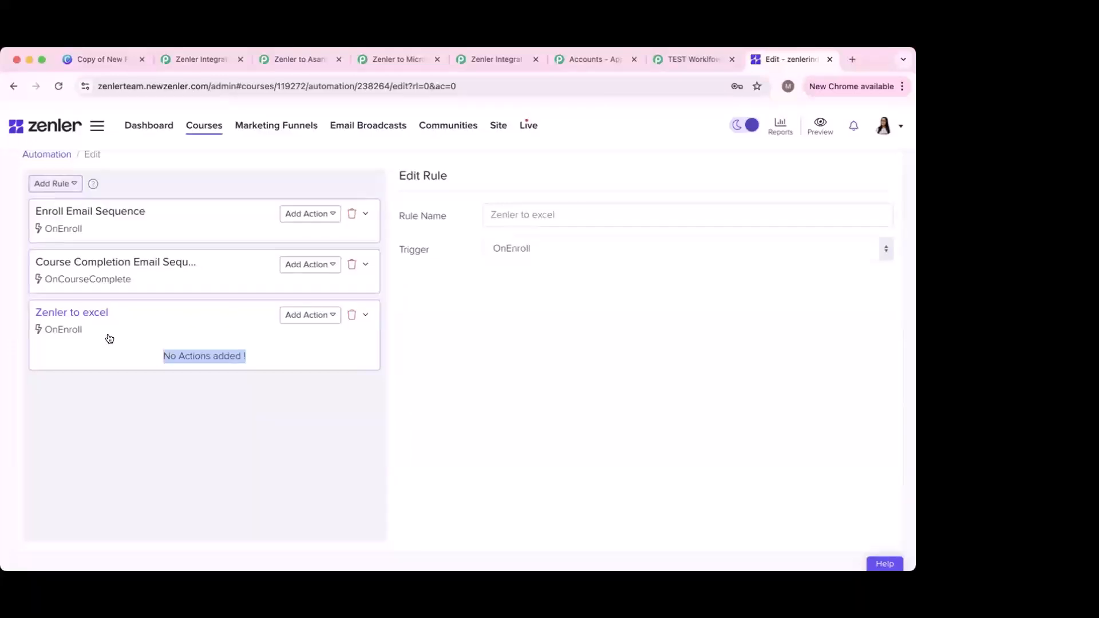
left_click(321, 317)
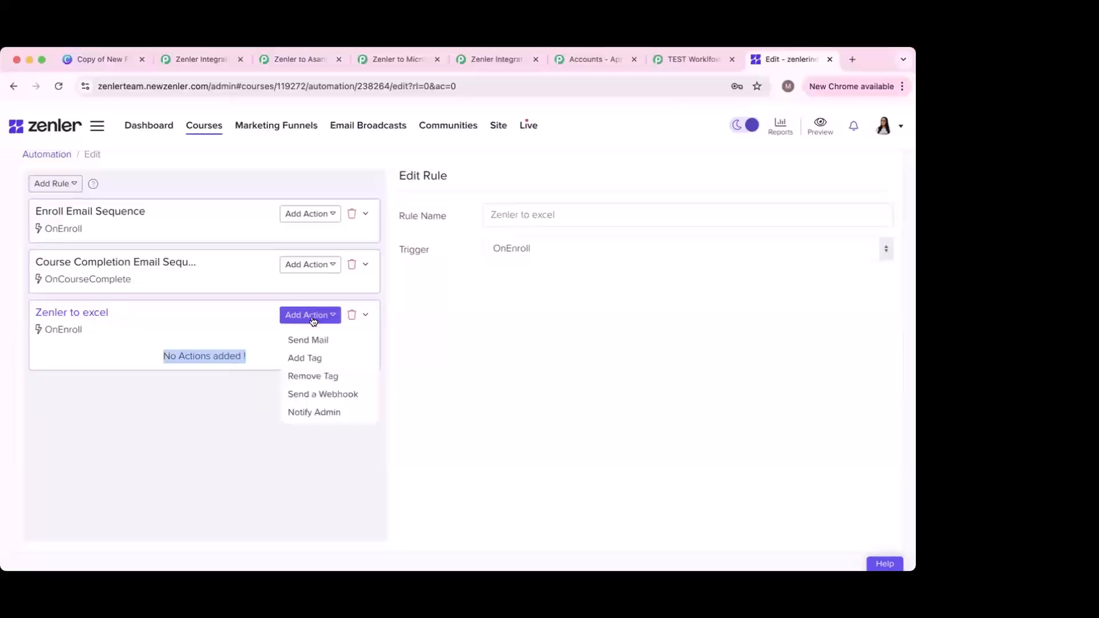
left_click(324, 394)
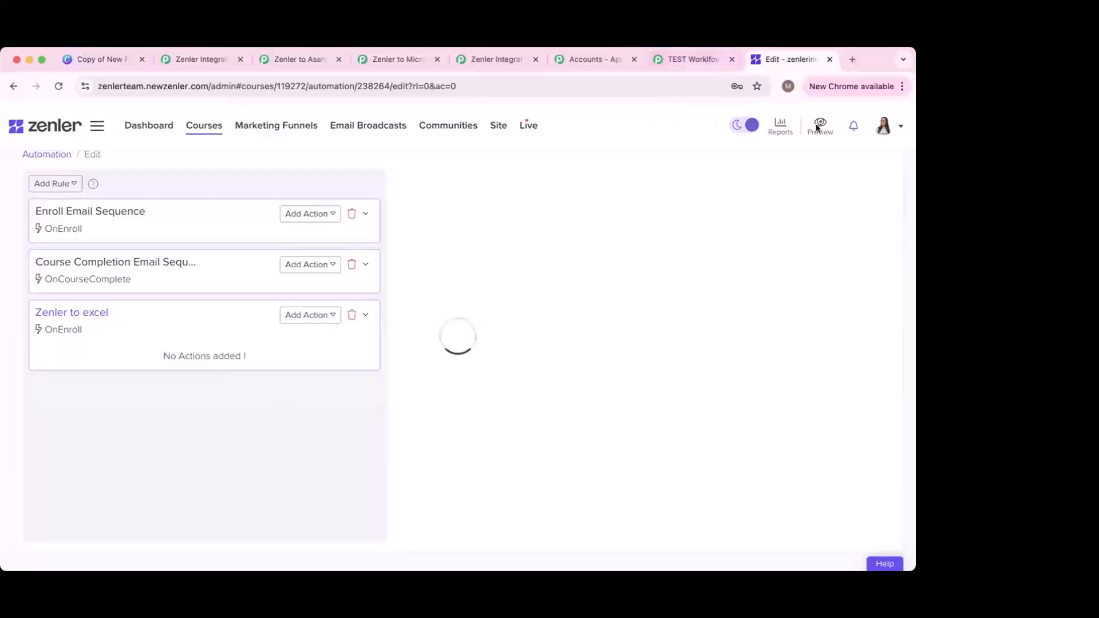
left_click(693, 61)
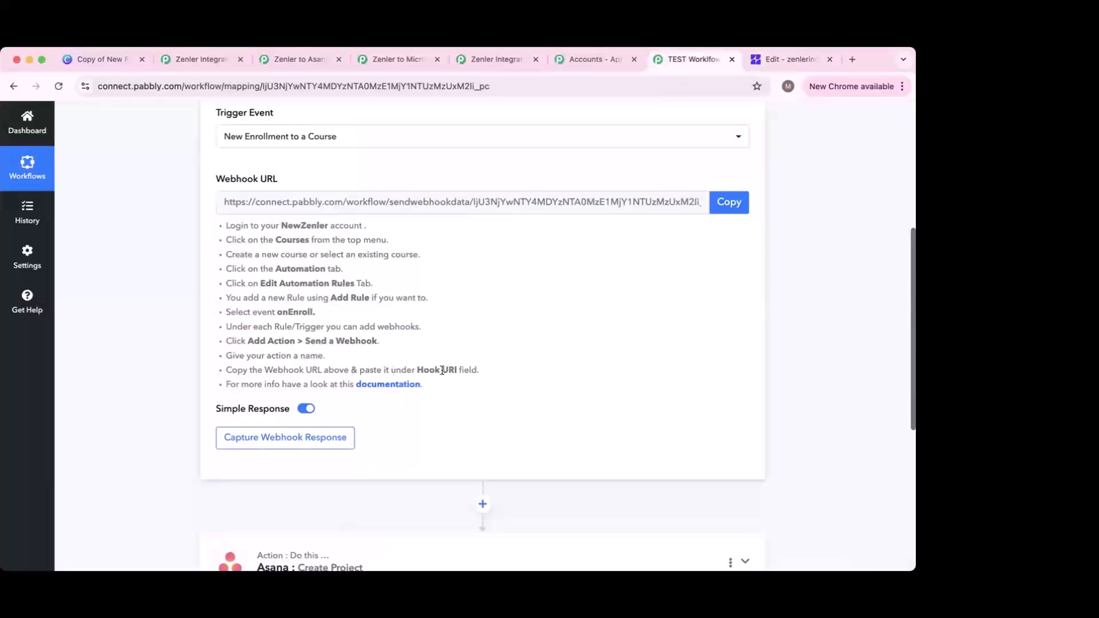
Step: Paste Pabbly's webhook URL into the Zenler Hook Url, save, and make the action live
left_click(723, 204)
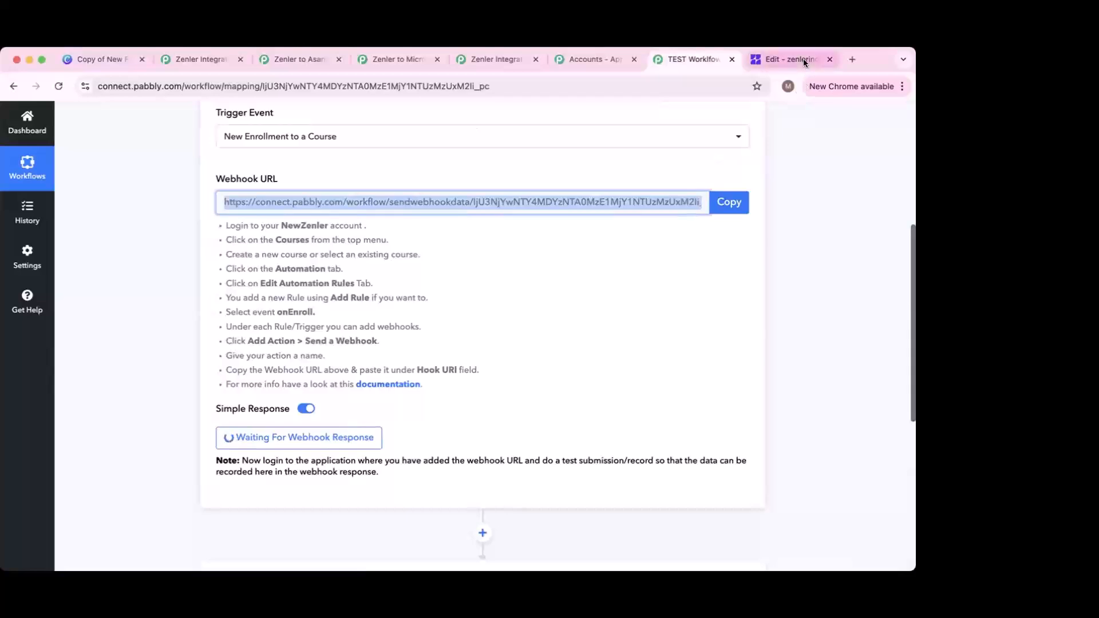
left_click(765, 59)
left_click(517, 346)
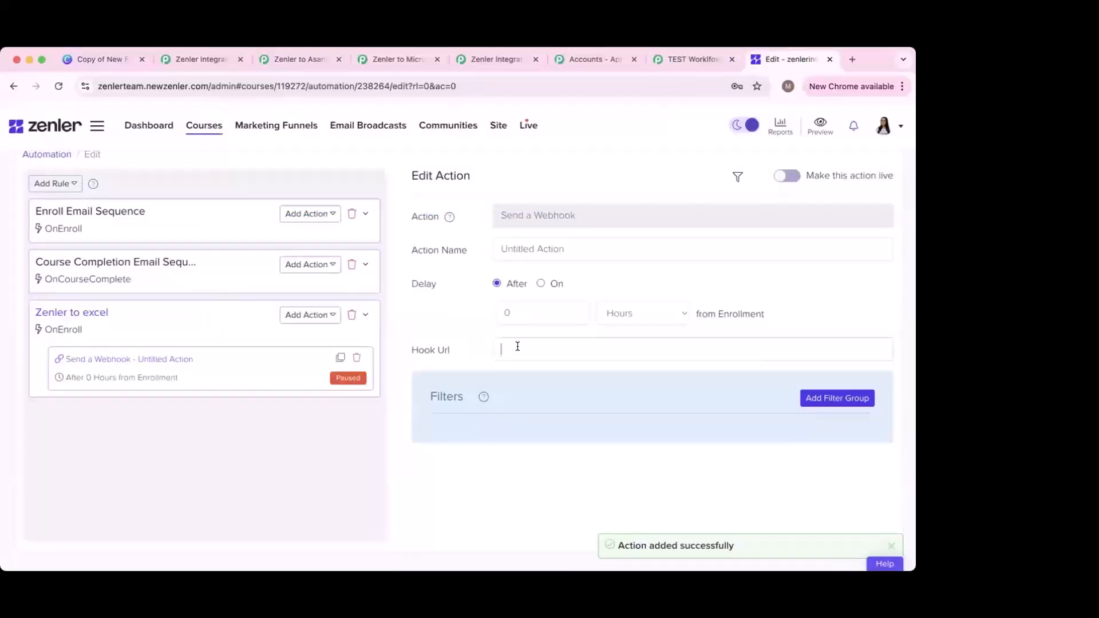
key("cmd+v")
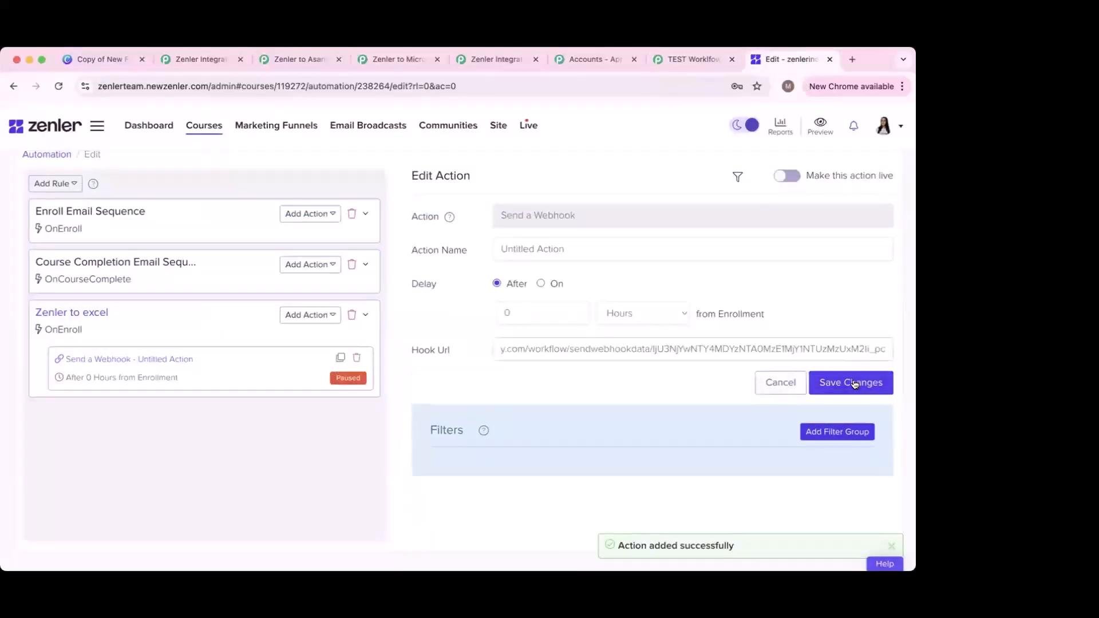
left_click(858, 384)
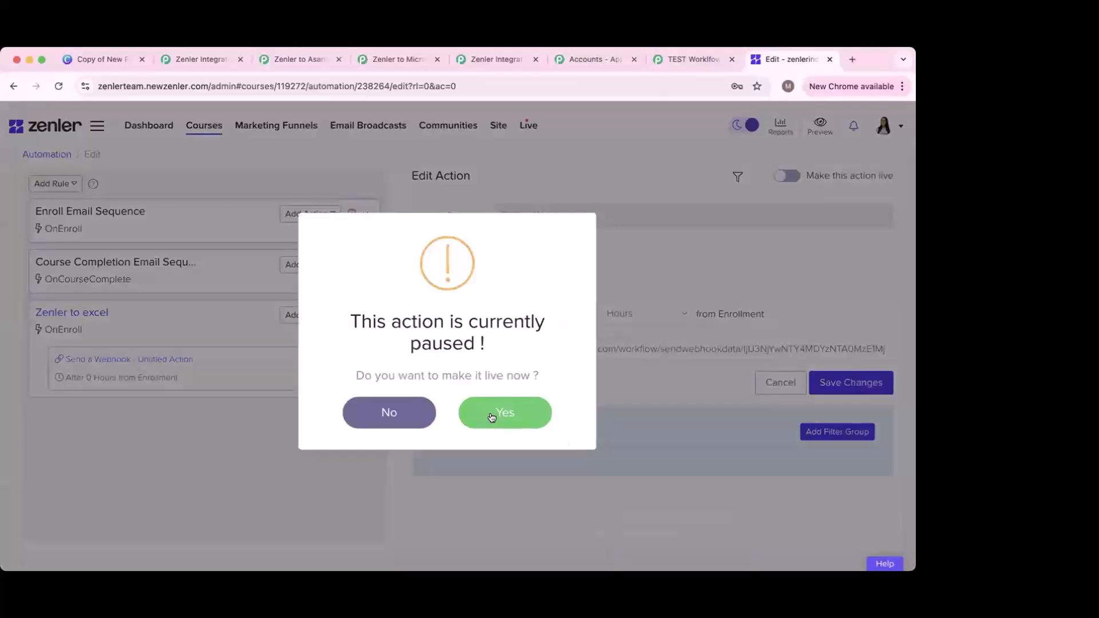
left_click(492, 416)
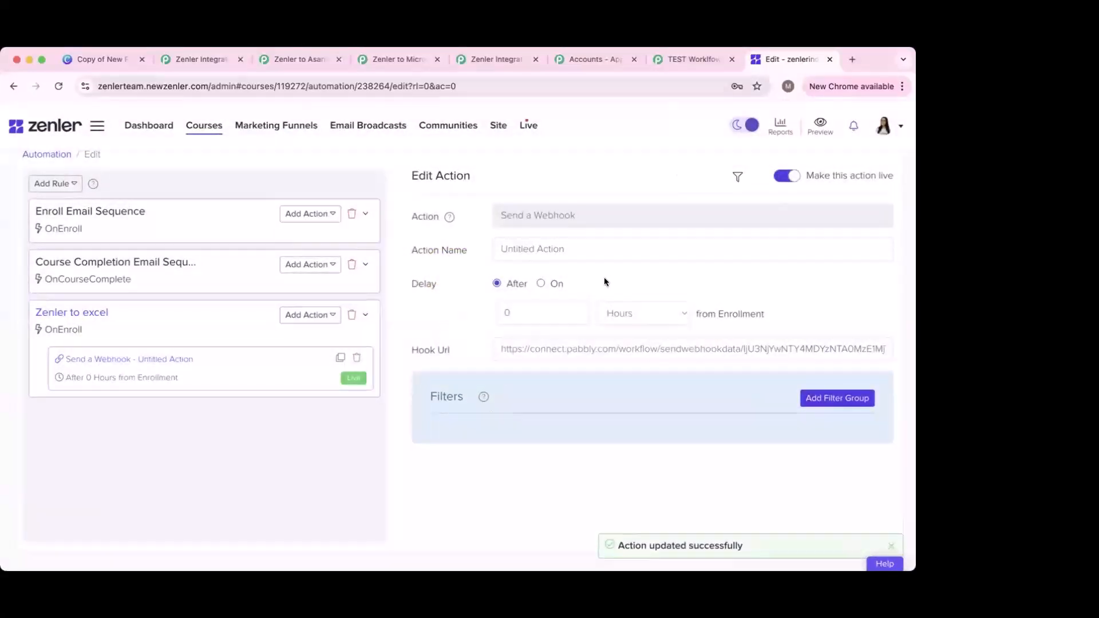
left_click(705, 55)
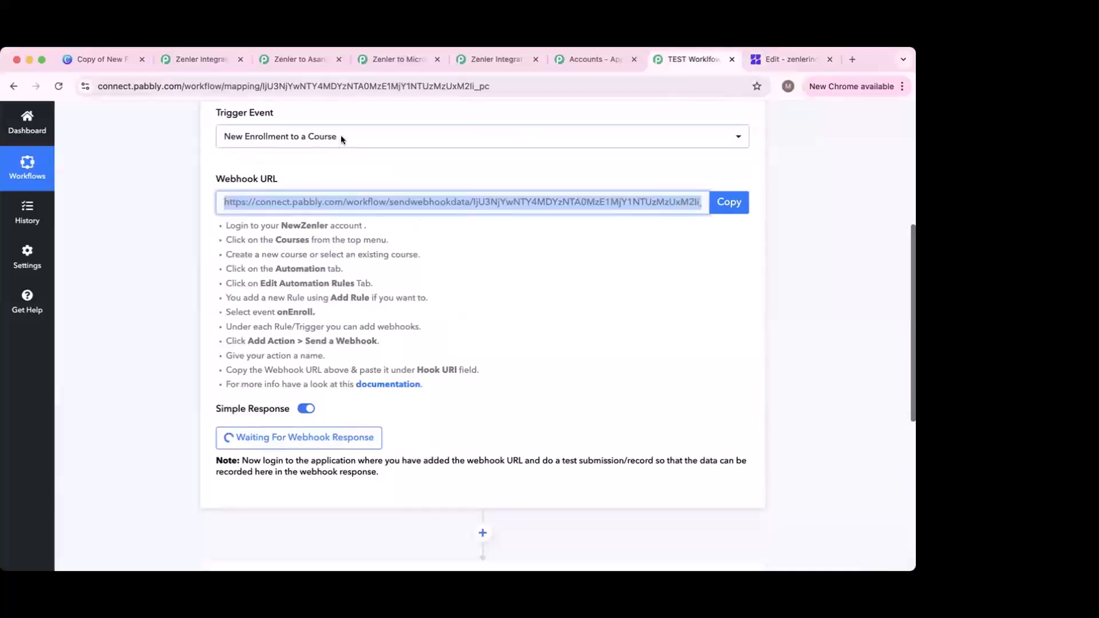
left_click(775, 59)
scroll(576, 215, "up", 3)
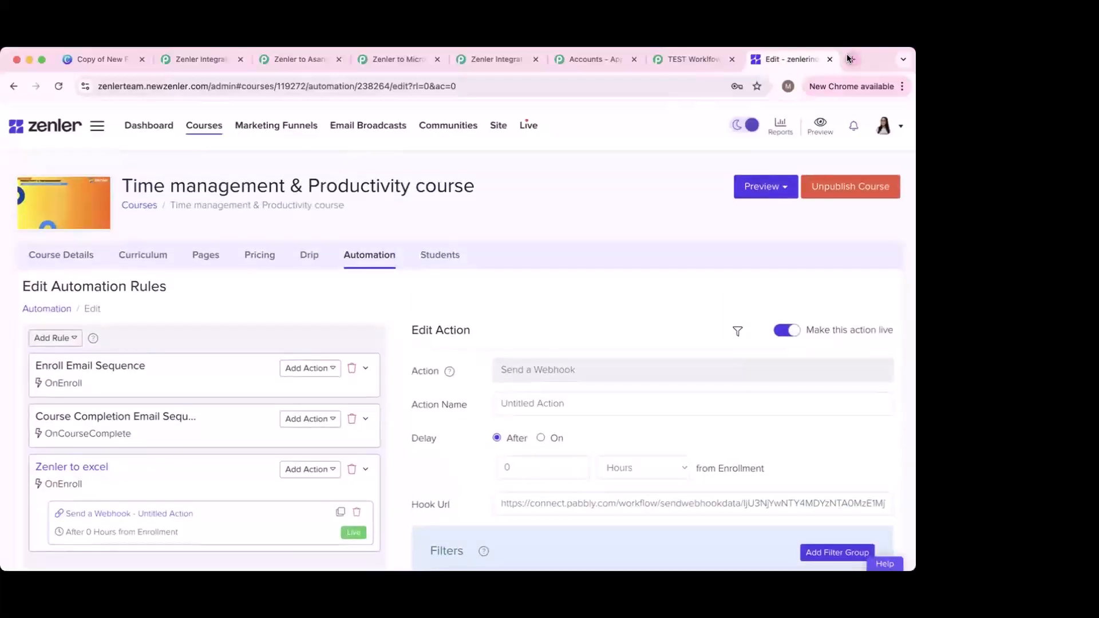
Step: Open the zenlerteam.newzenler.com admin dashboard in a new tab
left_click(848, 57)
type("znelr")
key("BackSpace")
key("BackSpace")
key("BackSpace")
key("BackSpace")
key("BackSpace")
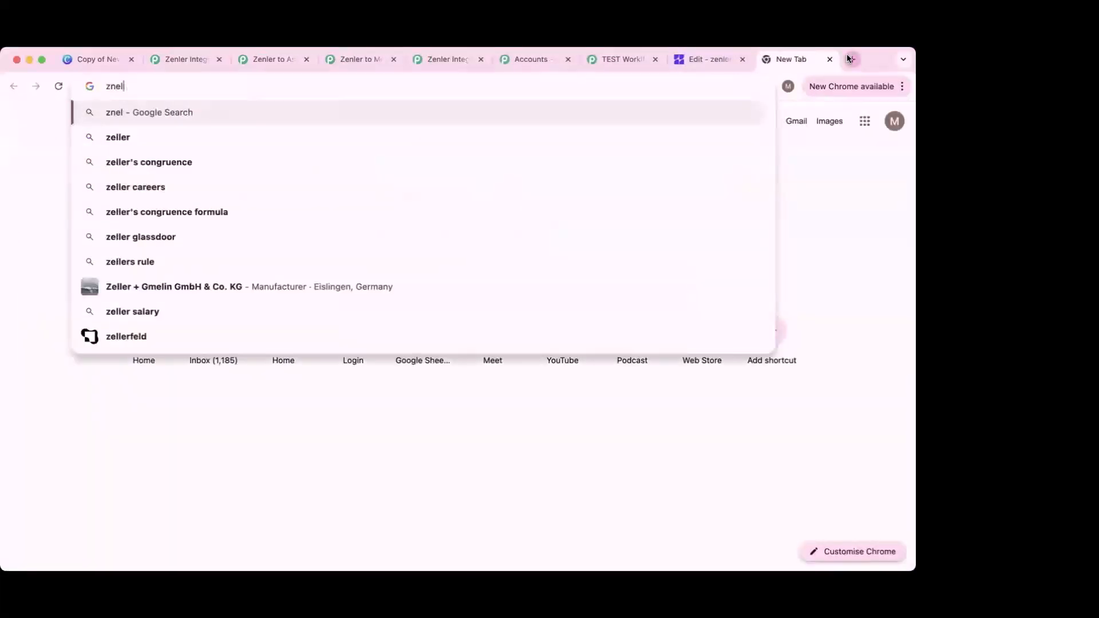
type("zenler.com/admin")
key("Return")
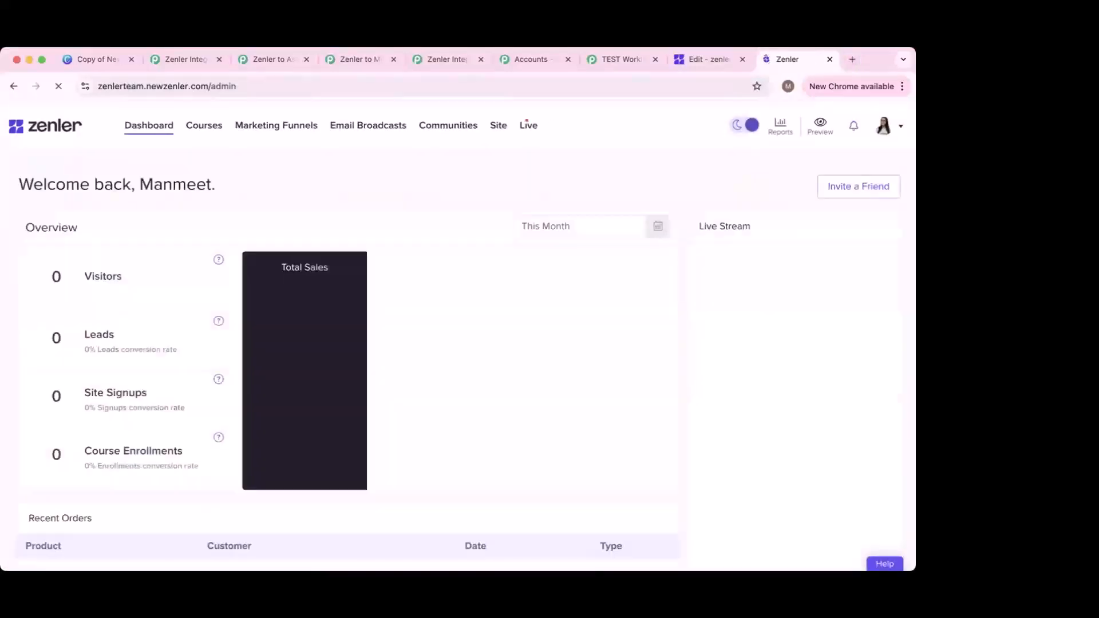
left_click(636, 60)
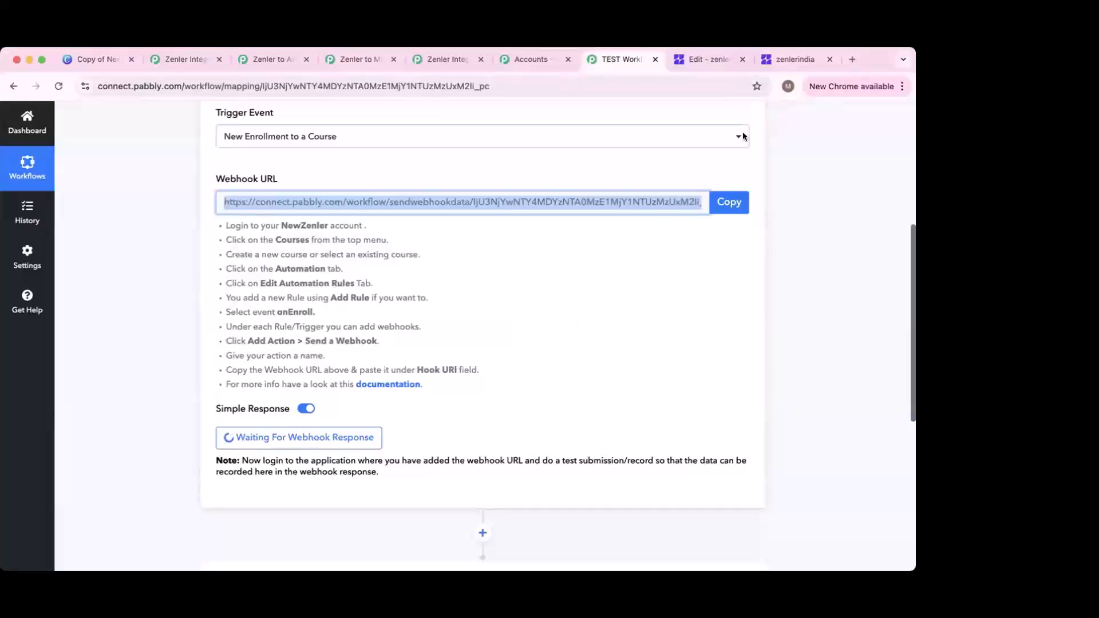
left_click(794, 58)
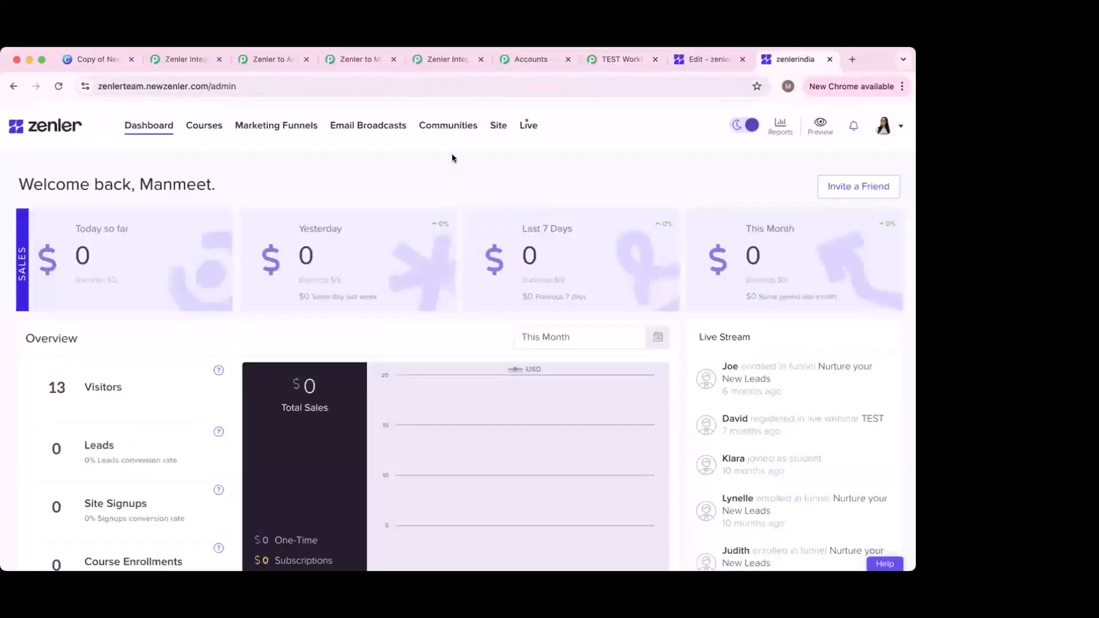
Step: View the Time management & Productivity course's Students list, showing 0 enrolled
left_click(203, 124)
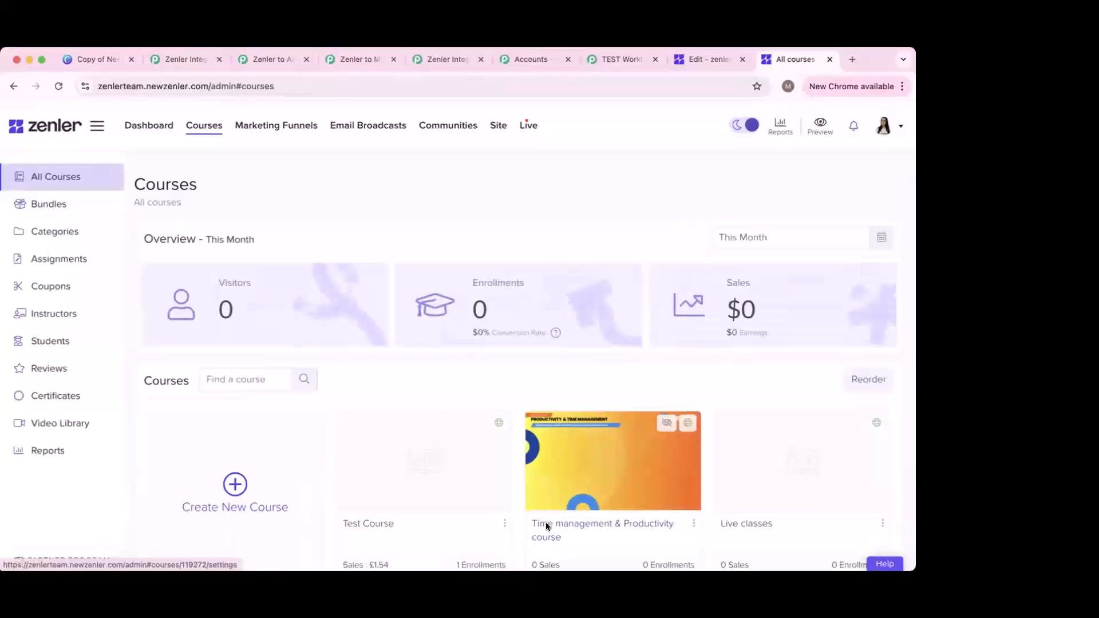
left_click(547, 525)
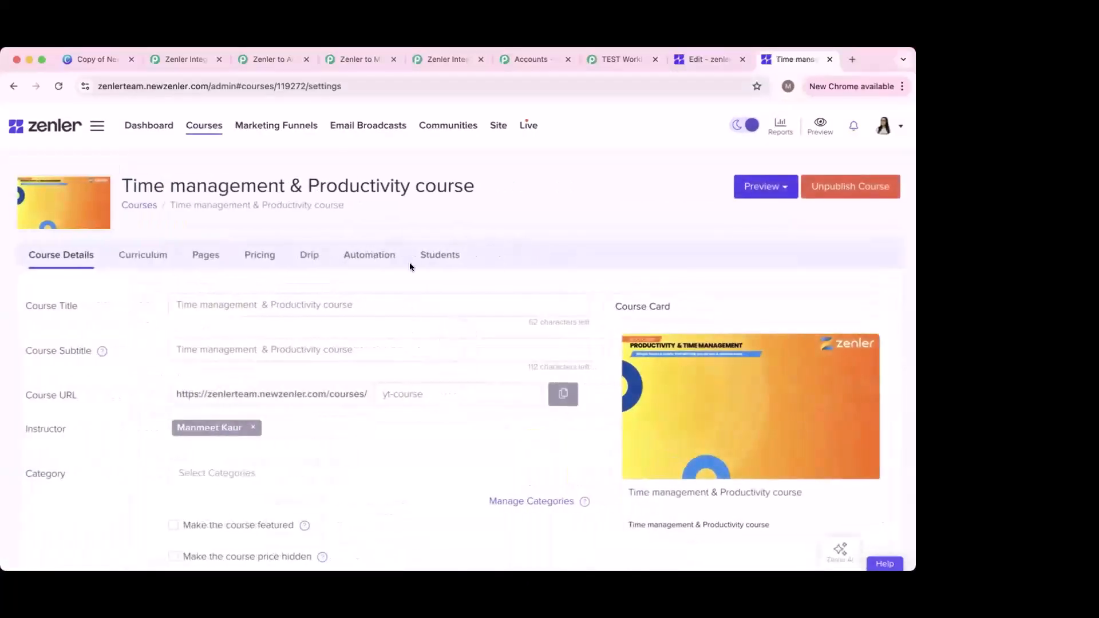
left_click(434, 252)
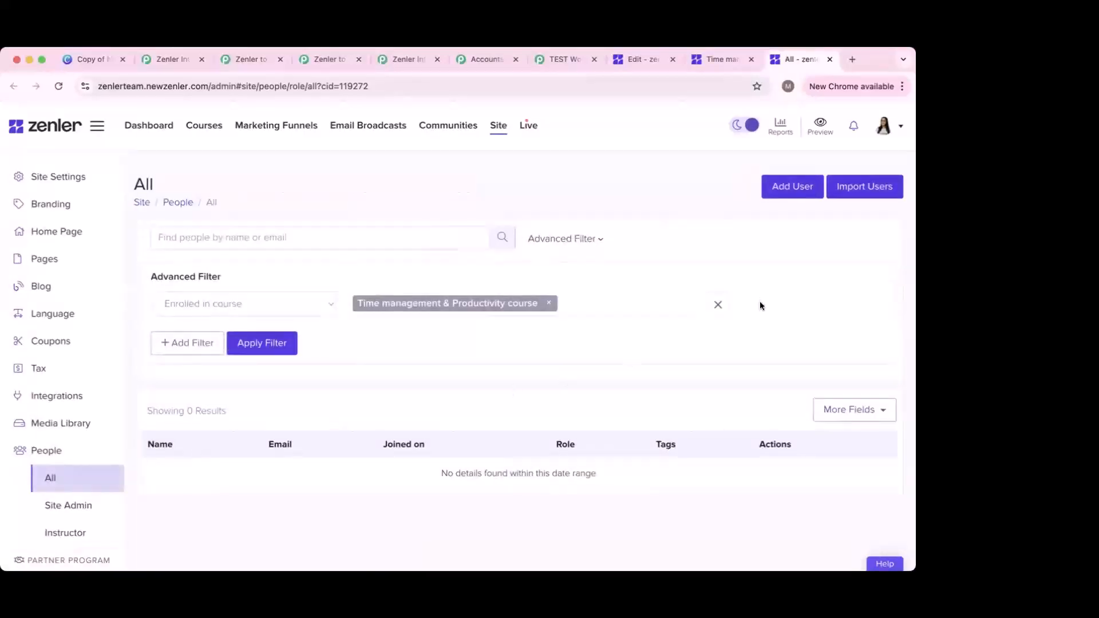
Step: Start a new user and enter their first name, last name and e-mail address
left_click(792, 186)
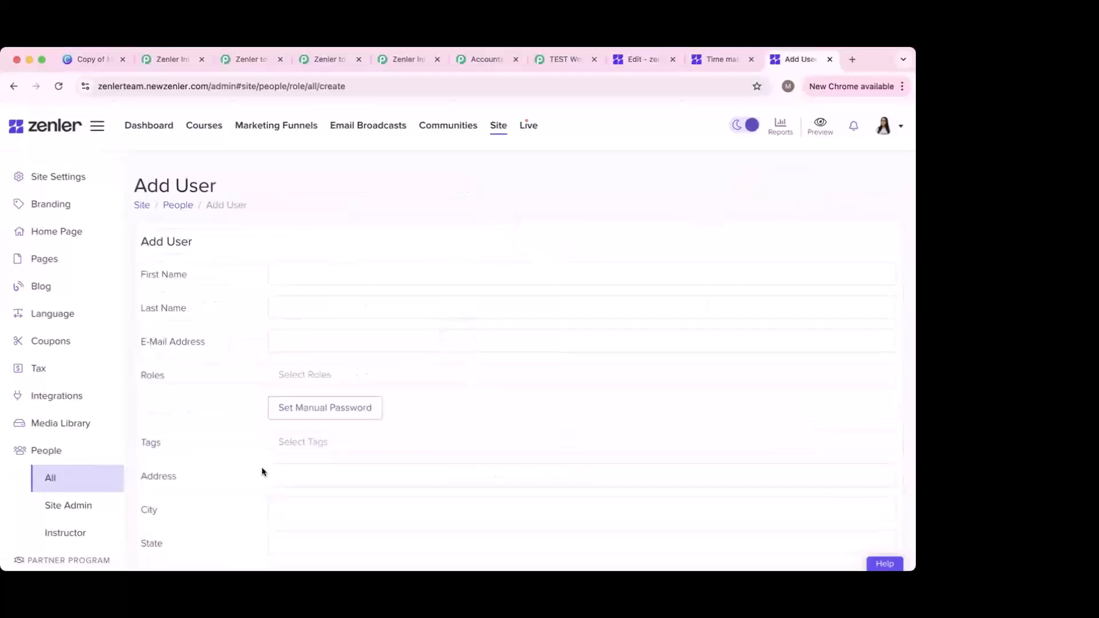
left_click(296, 281)
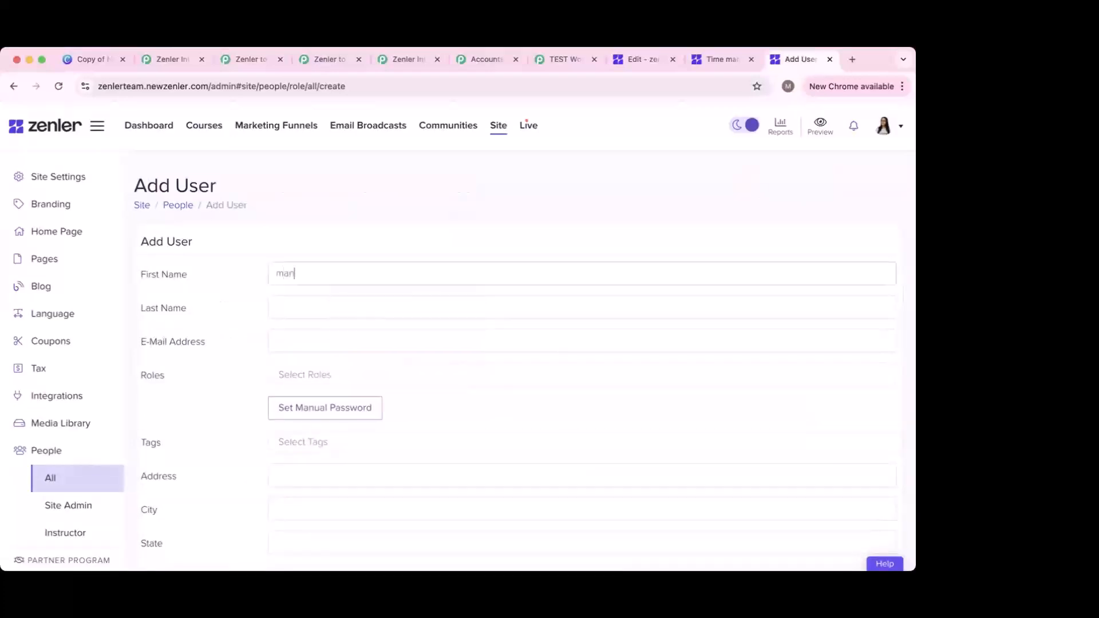
left_click(282, 303)
type("aku")
key("BackSpace")
key("BackSpace")
key("BackSpace")
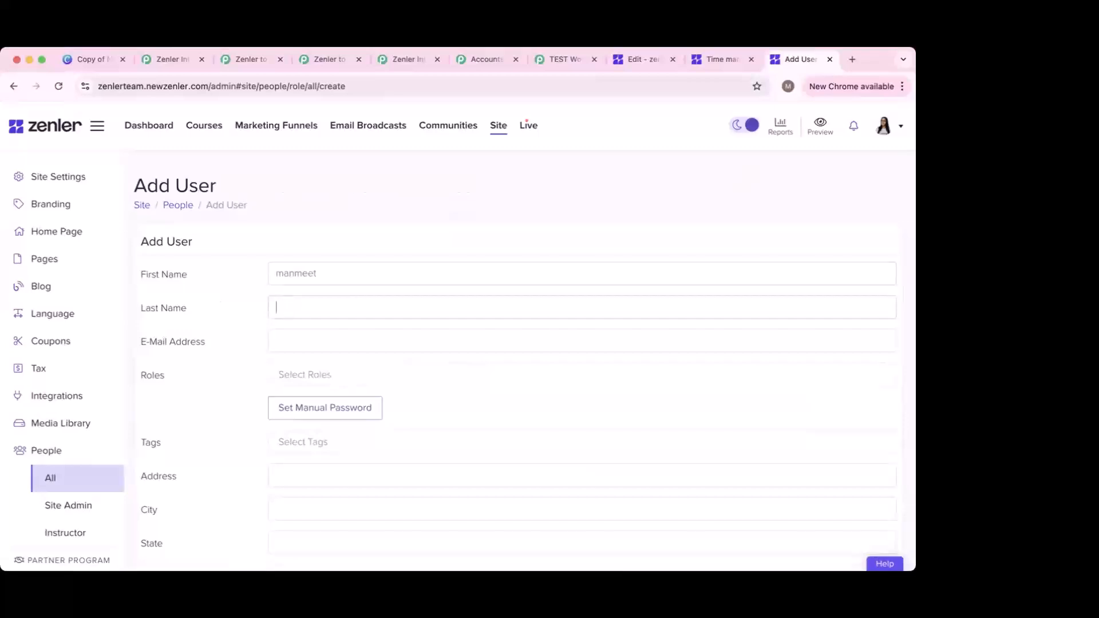
left_click(296, 336)
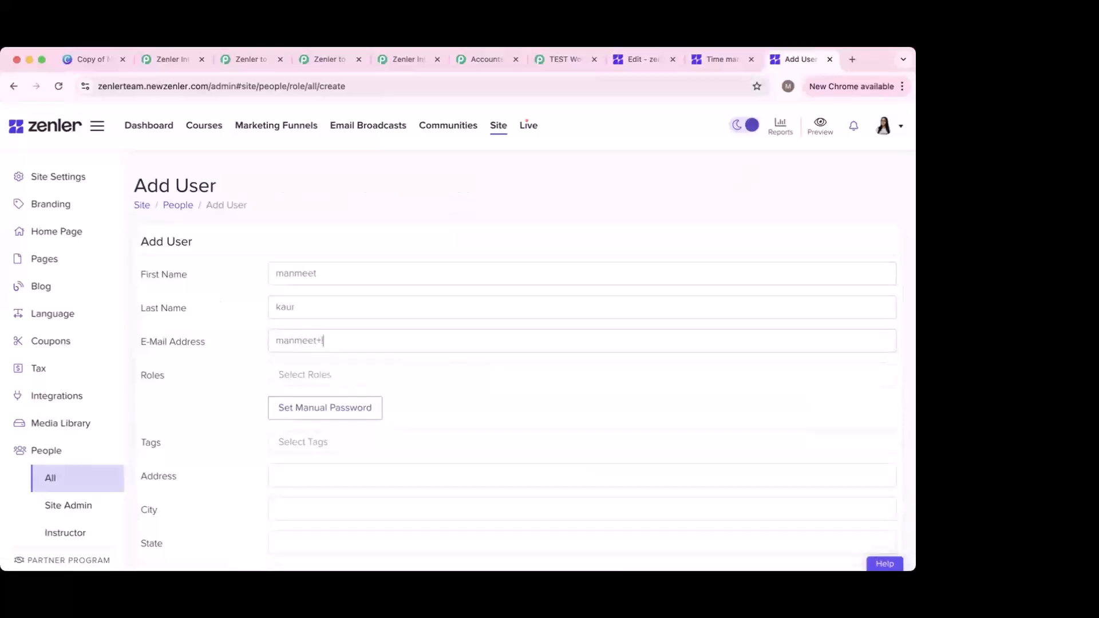
Step: Assign the Site Admin role and submit the new user
left_click(315, 374)
left_click(331, 395)
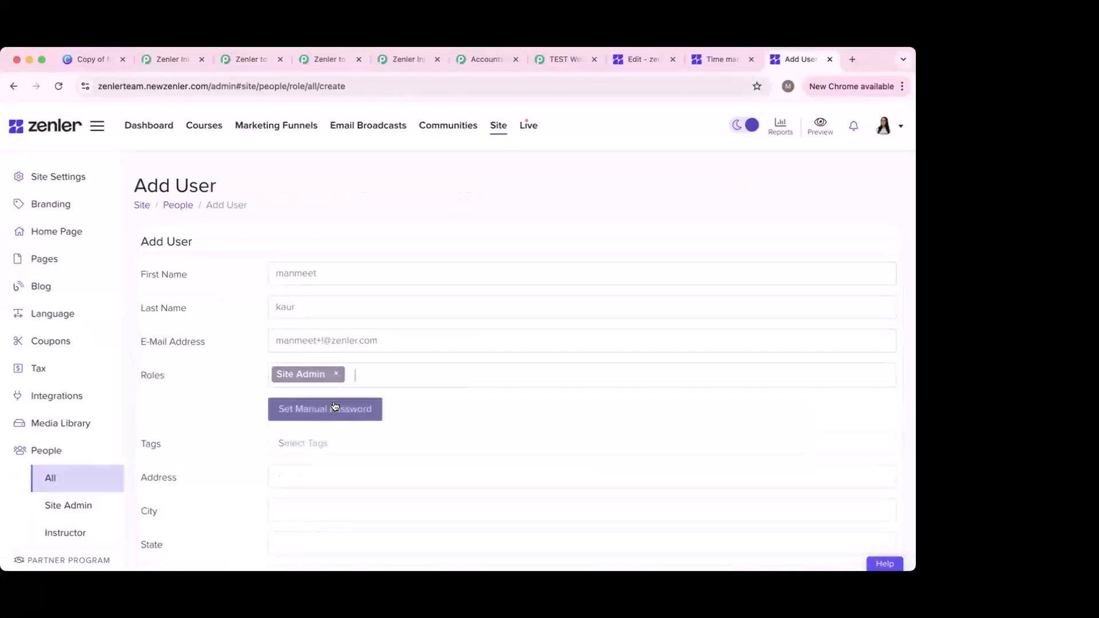
scroll(289, 390, "down", 3)
scroll(345, 417, "down", 5)
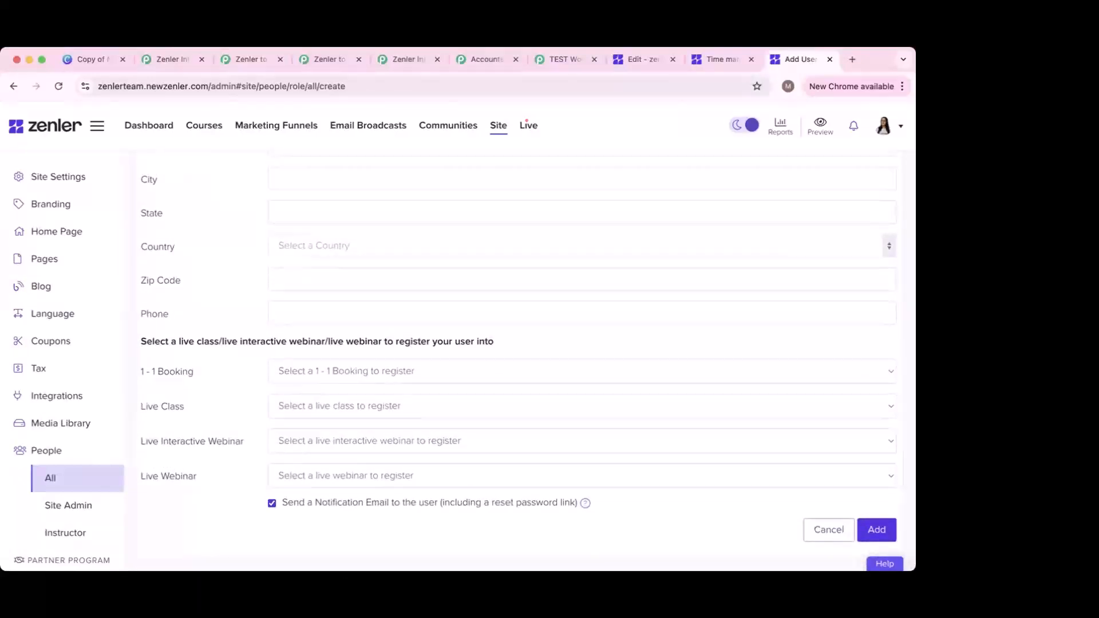
scroll(425, 438, "up", 8)
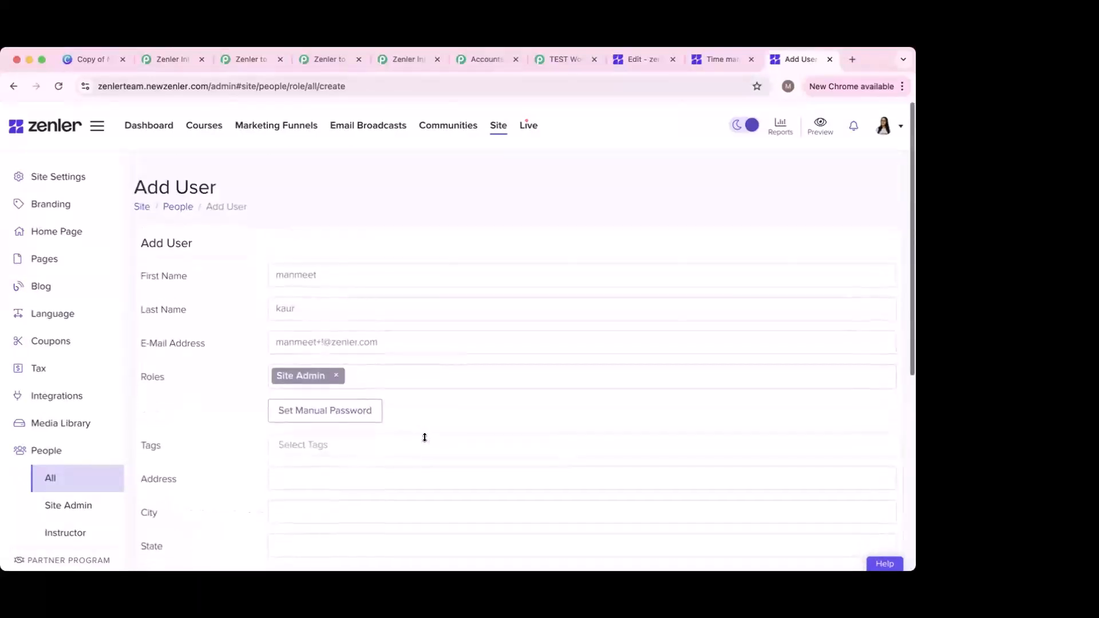
scroll(424, 438, "down", 7)
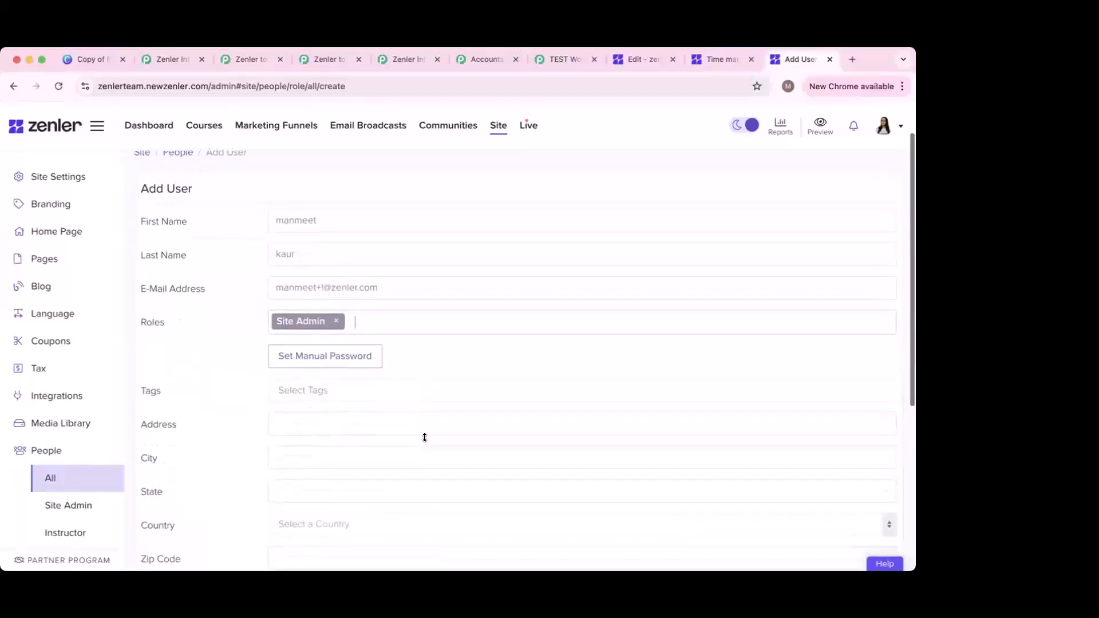
scroll(424, 437, "down", 1)
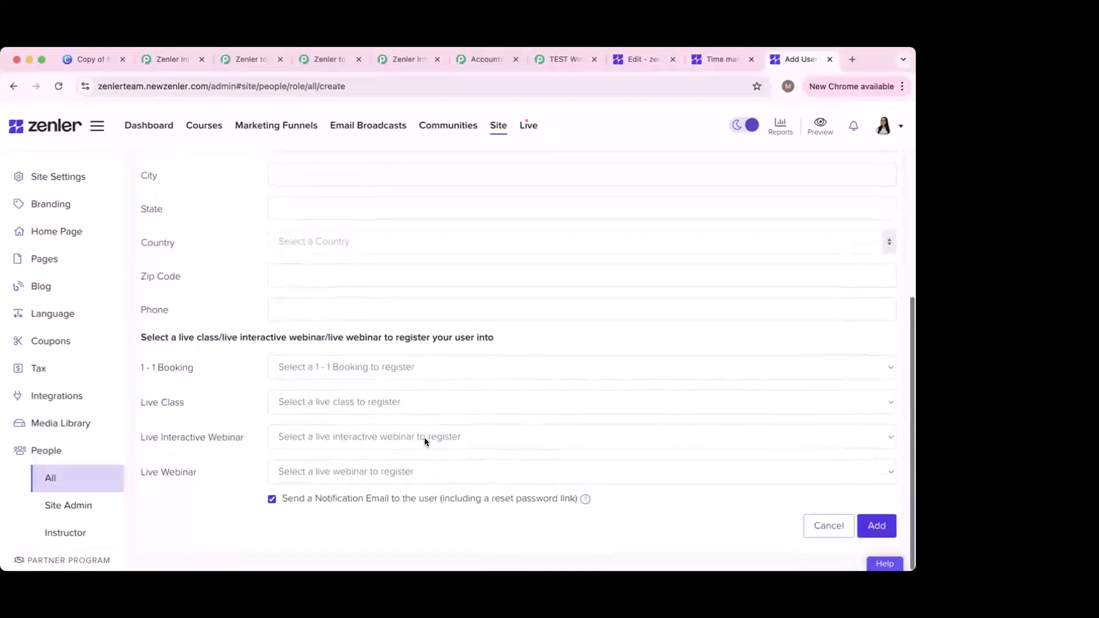
left_click(874, 532)
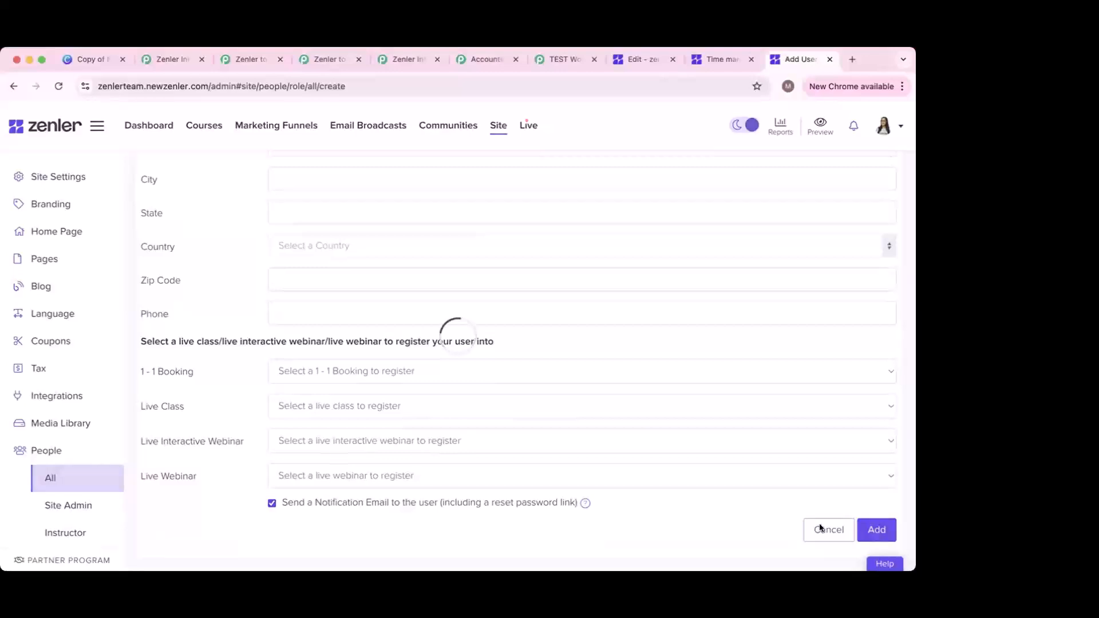
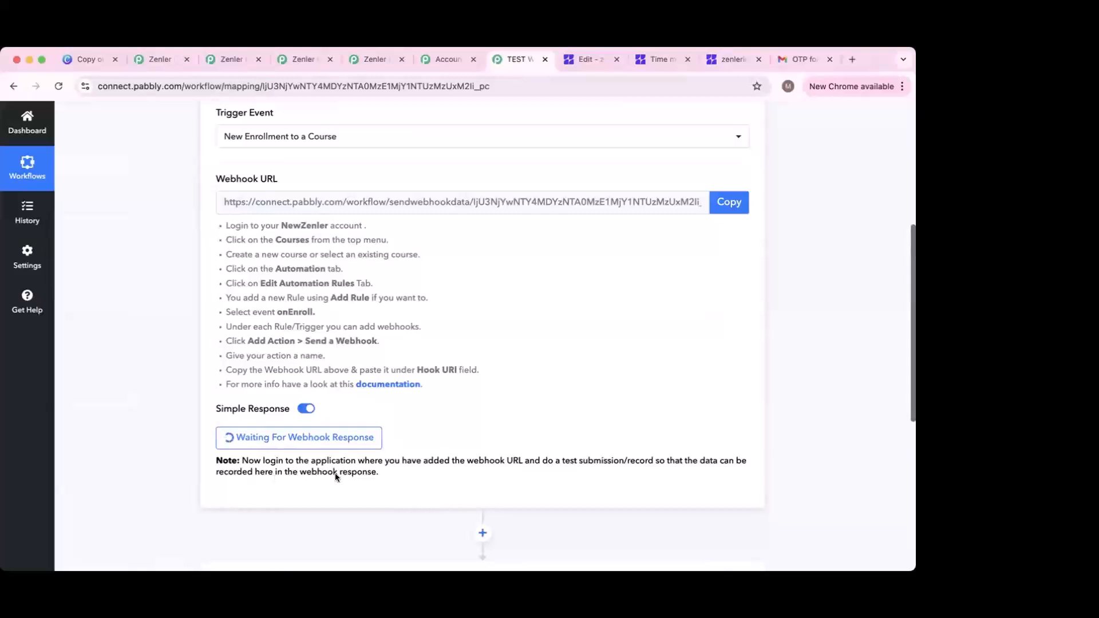
Step: Leave the trigger waiting for a webhook response and go to the Zenler admin dashboard tab
left_click(733, 59)
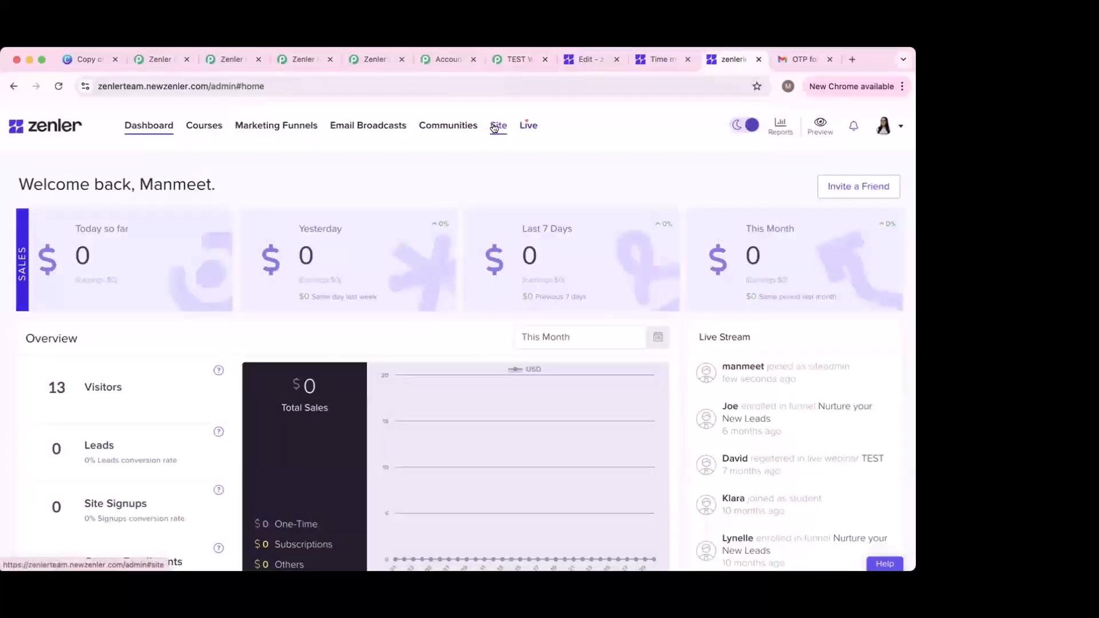
Step: Open the newly joined user's profile from Live Stream and find the Role field
left_click(751, 368)
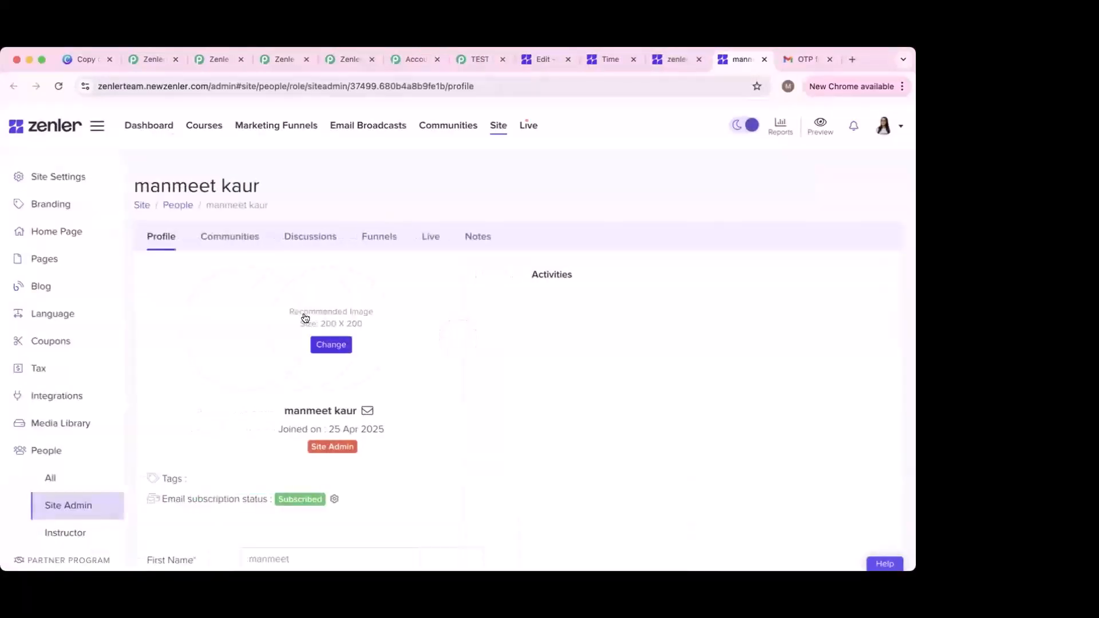
scroll(298, 452, "down", 5)
scroll(361, 432, "down", 8)
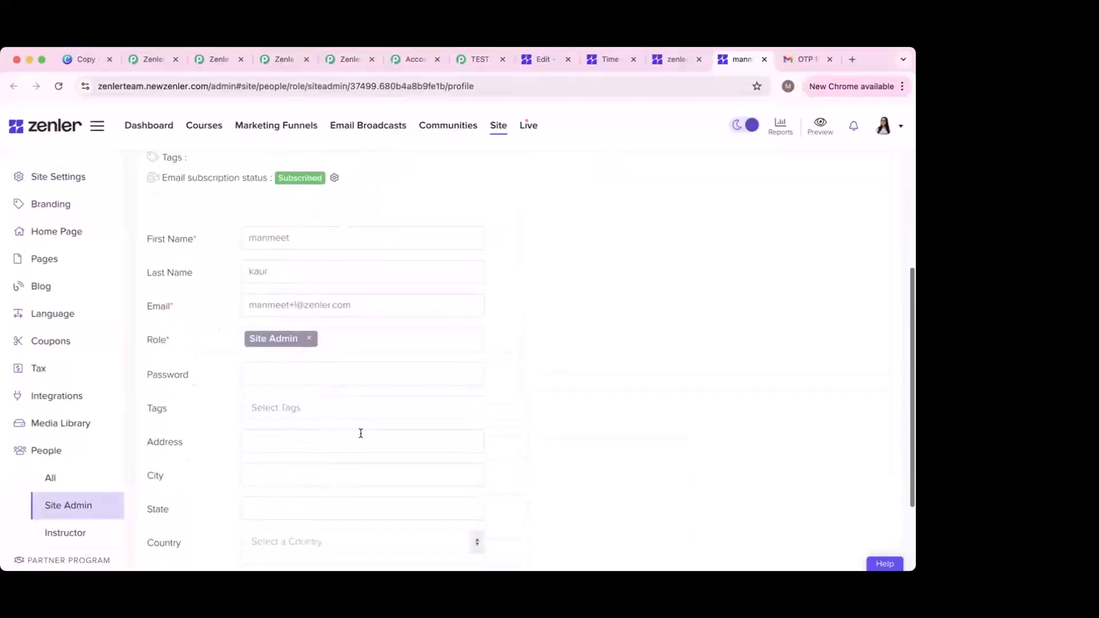
scroll(343, 412, "up", 13)
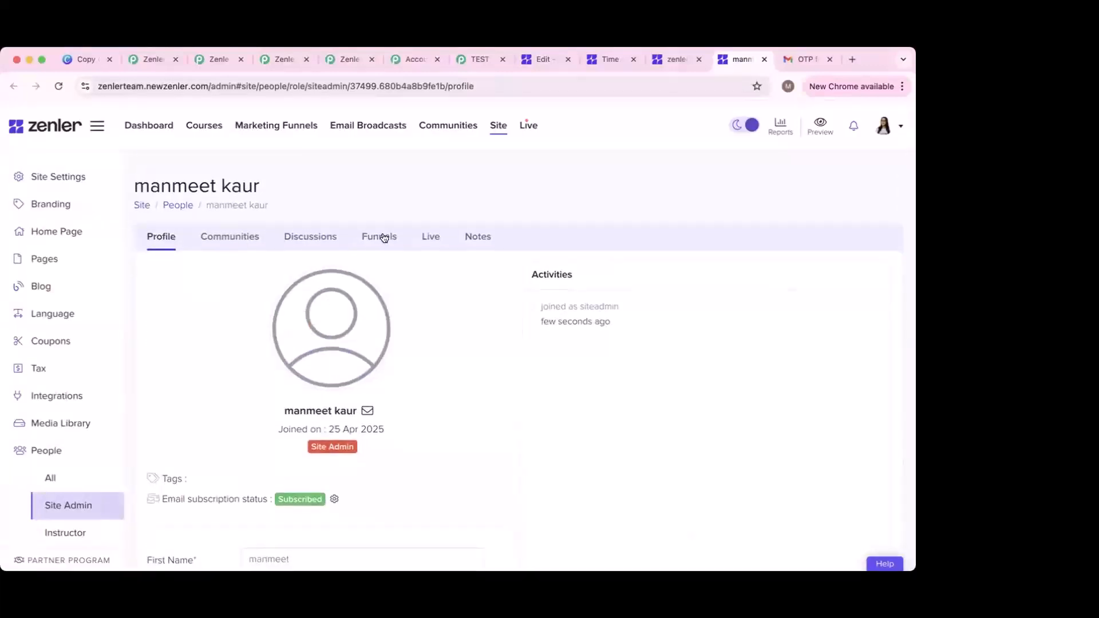
scroll(358, 455, "down", 2)
scroll(353, 471, "down", 2)
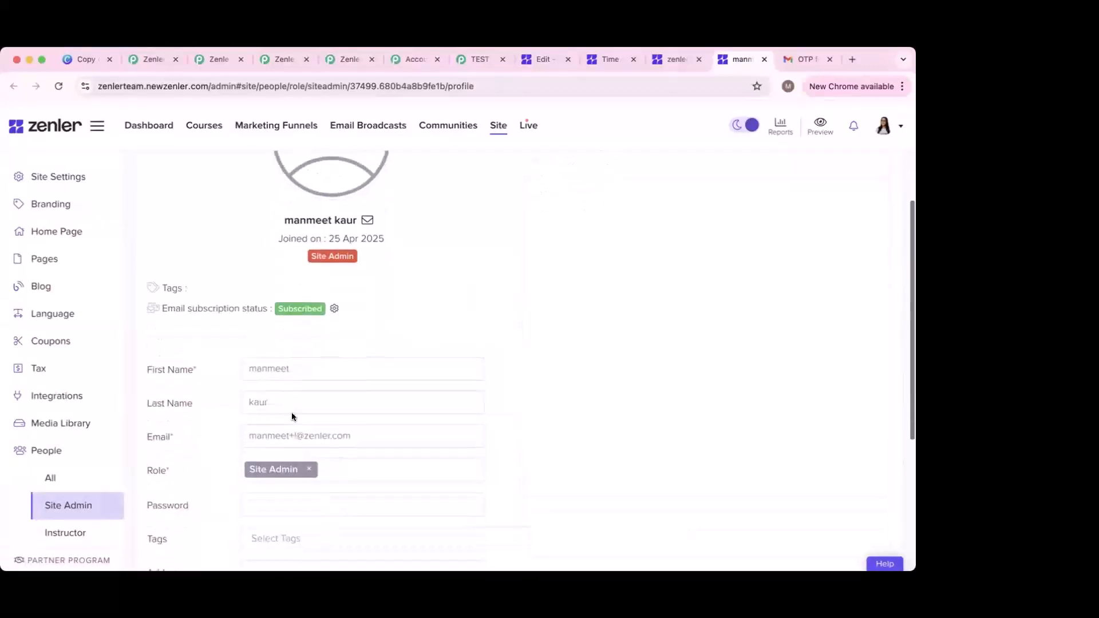
scroll(247, 275, "up", 5)
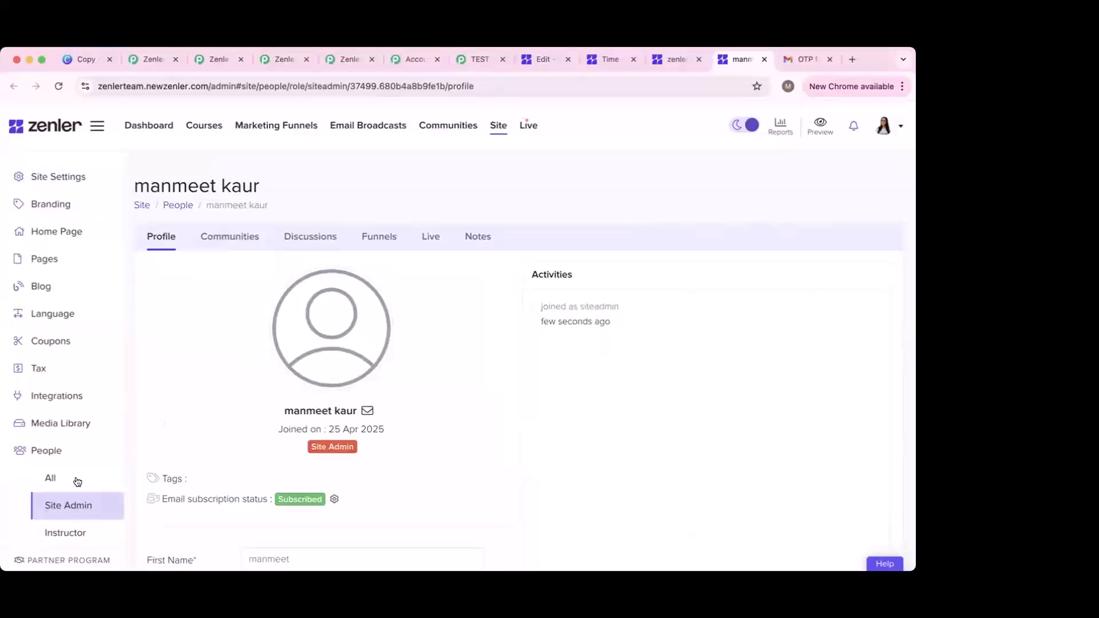
scroll(269, 487, "down", 3)
scroll(277, 481, "down", 4)
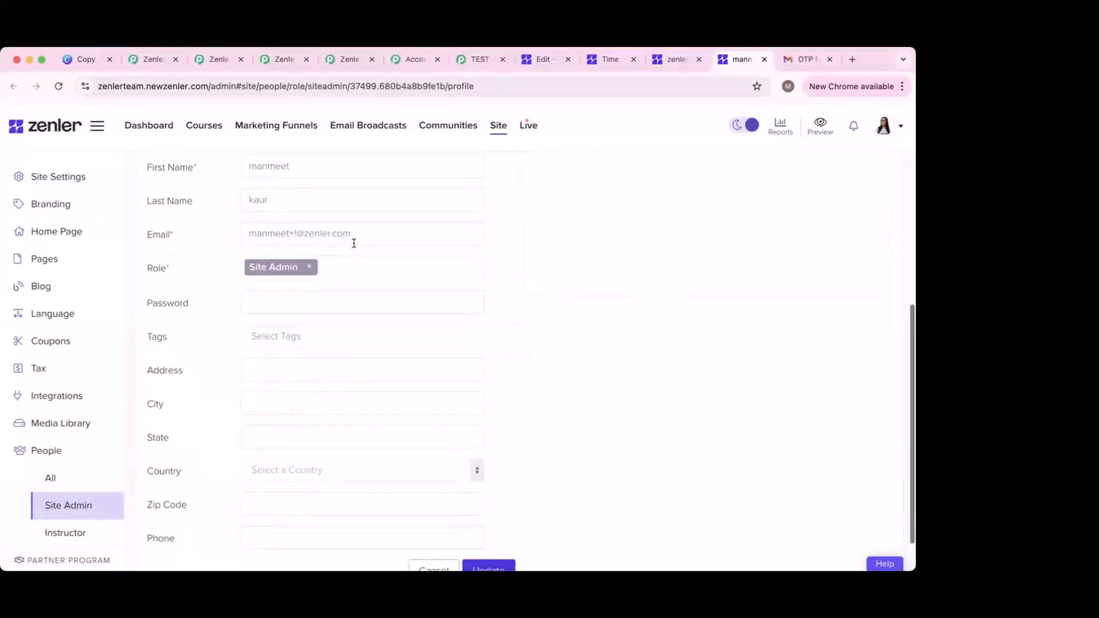
Step: Add Student as a role alongside Site Admin and update the profile
left_click(353, 269)
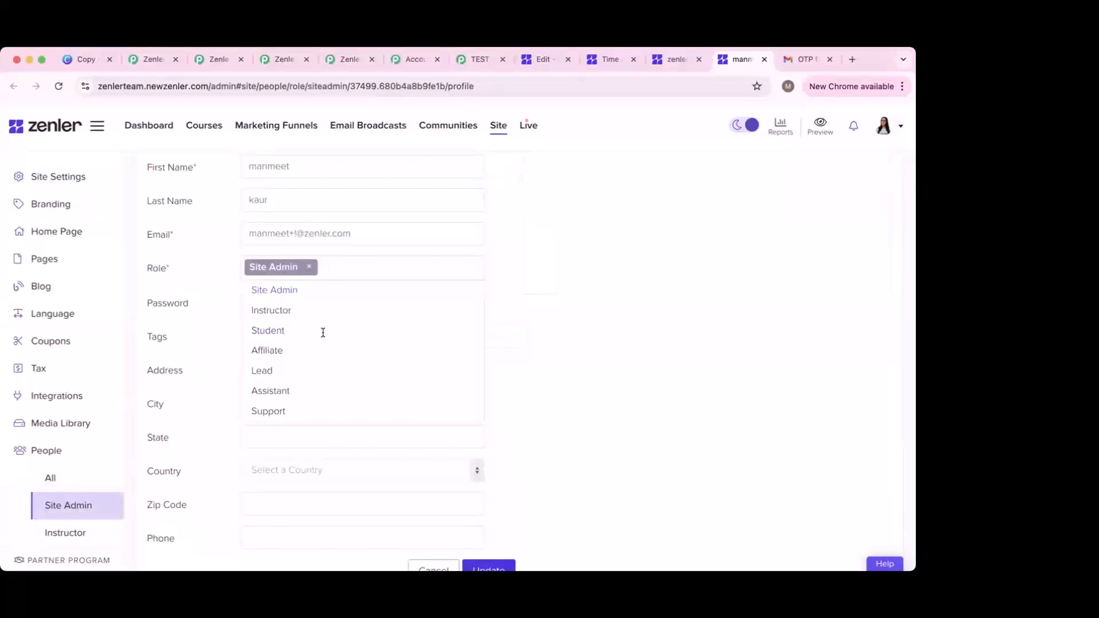
left_click(321, 332)
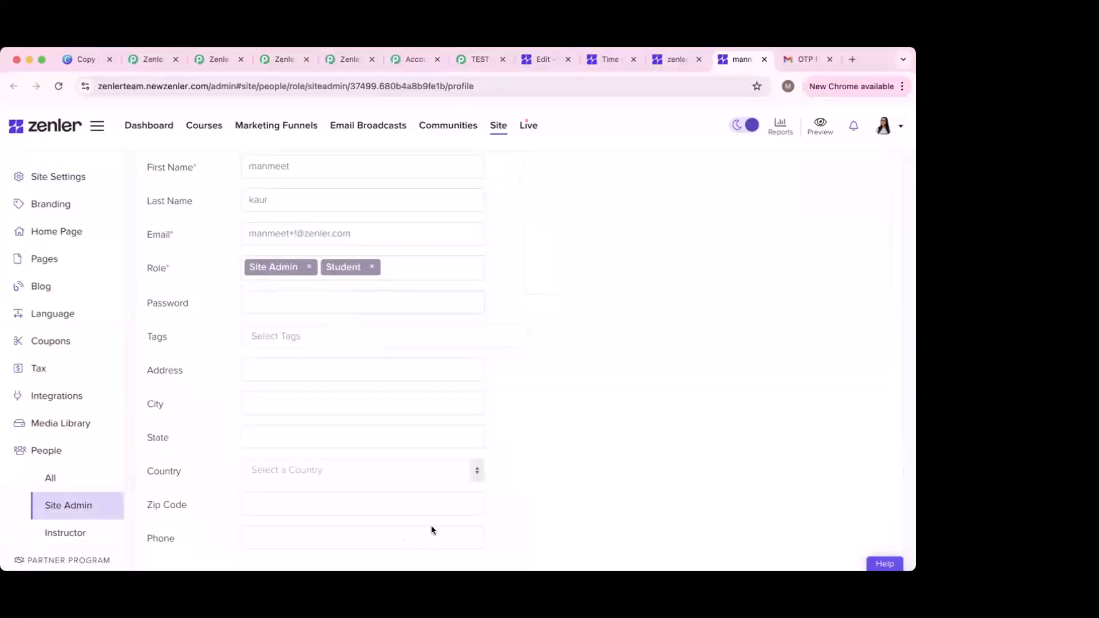
scroll(432, 524, "down", 2)
left_click(481, 518)
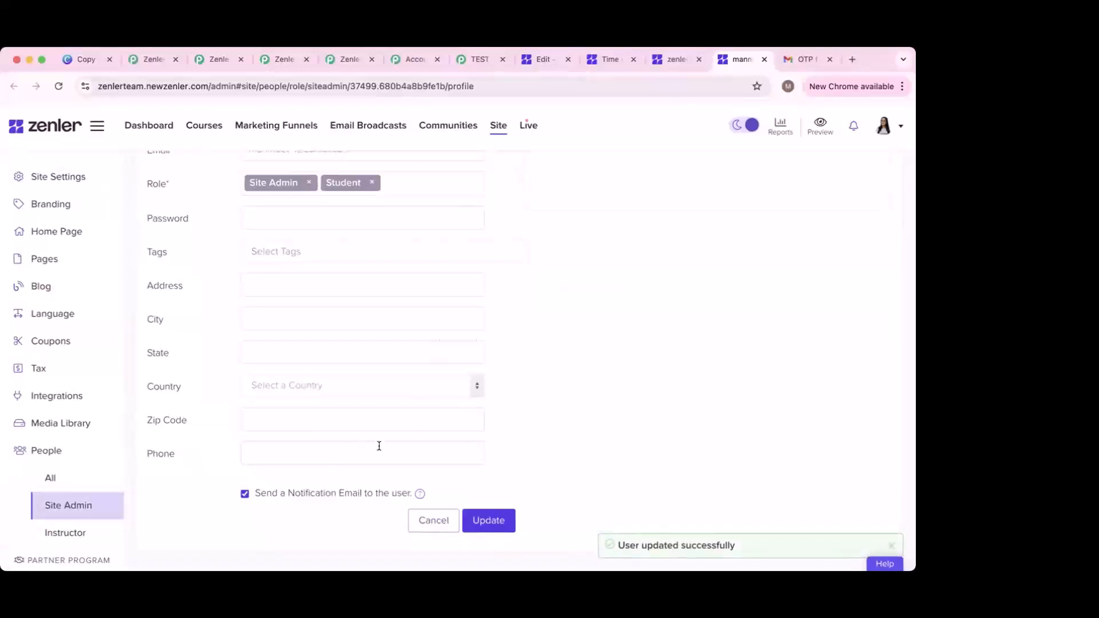
scroll(436, 429, "up", 1)
scroll(496, 400, "up", 8)
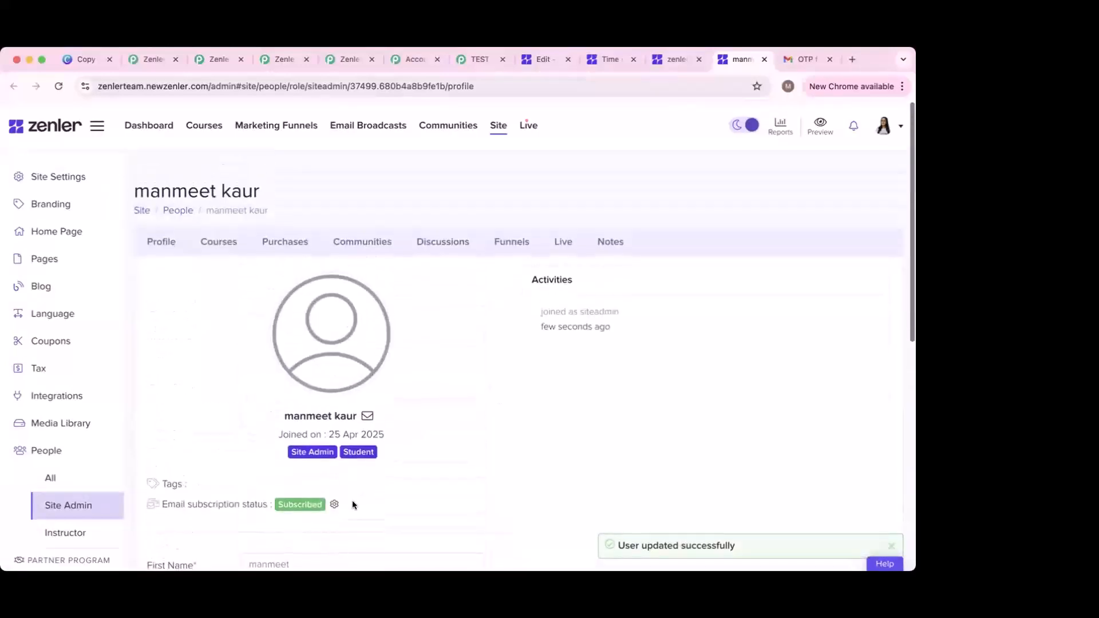
Step: In the user's Courses tab, select Time management & Productivity with the FREE plan
left_click(222, 235)
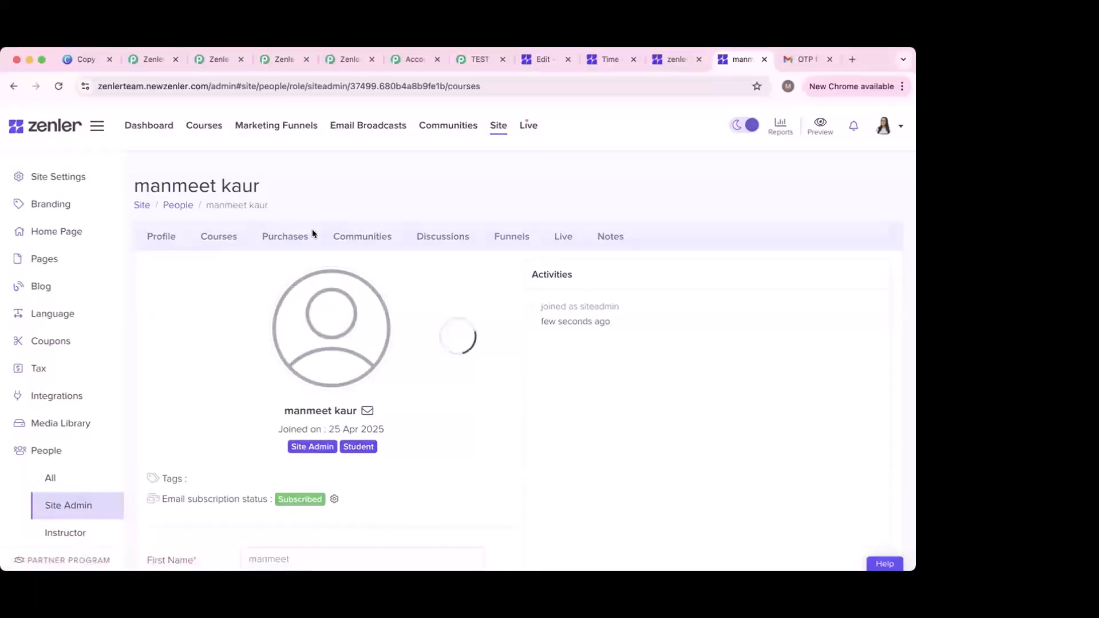
scroll(432, 361, "down", 1)
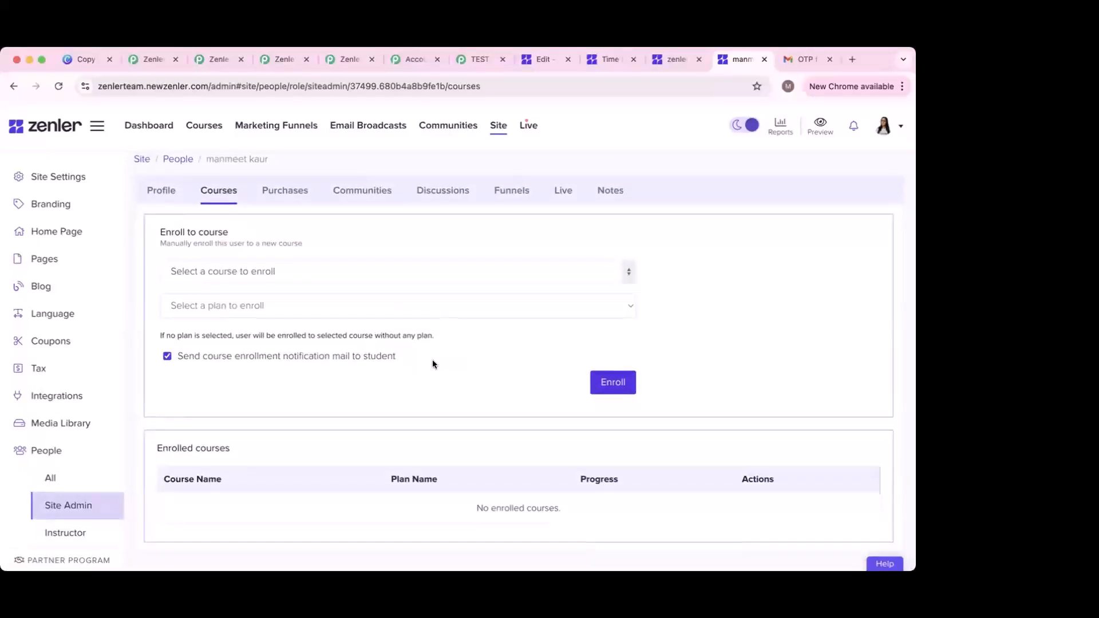
left_click(383, 273)
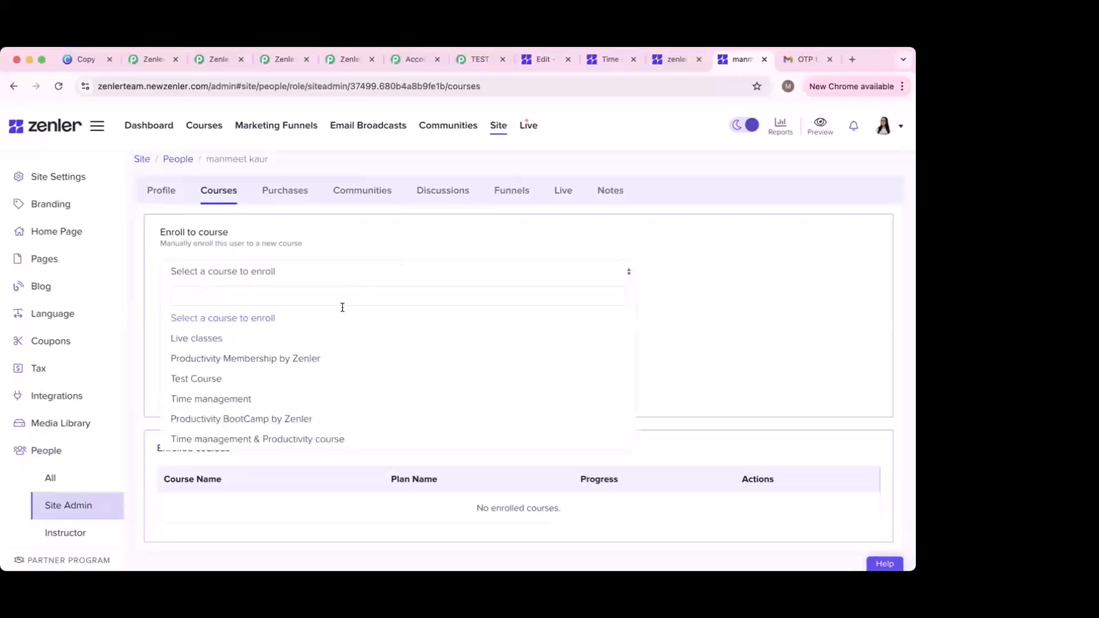
left_click(343, 265)
left_click(340, 270)
left_click(302, 440)
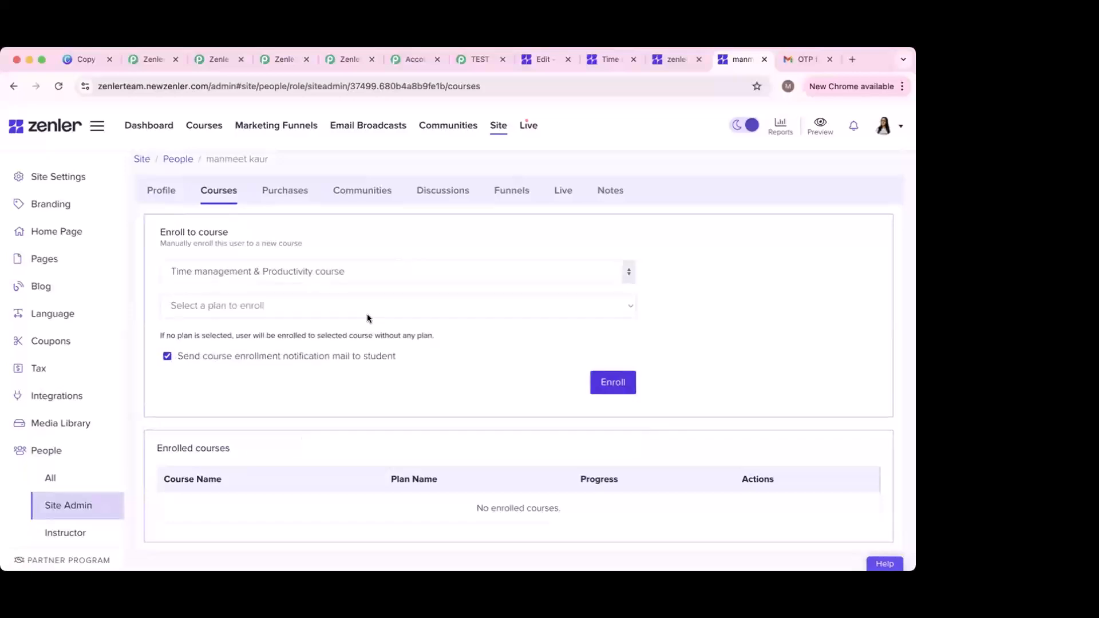
left_click(401, 306)
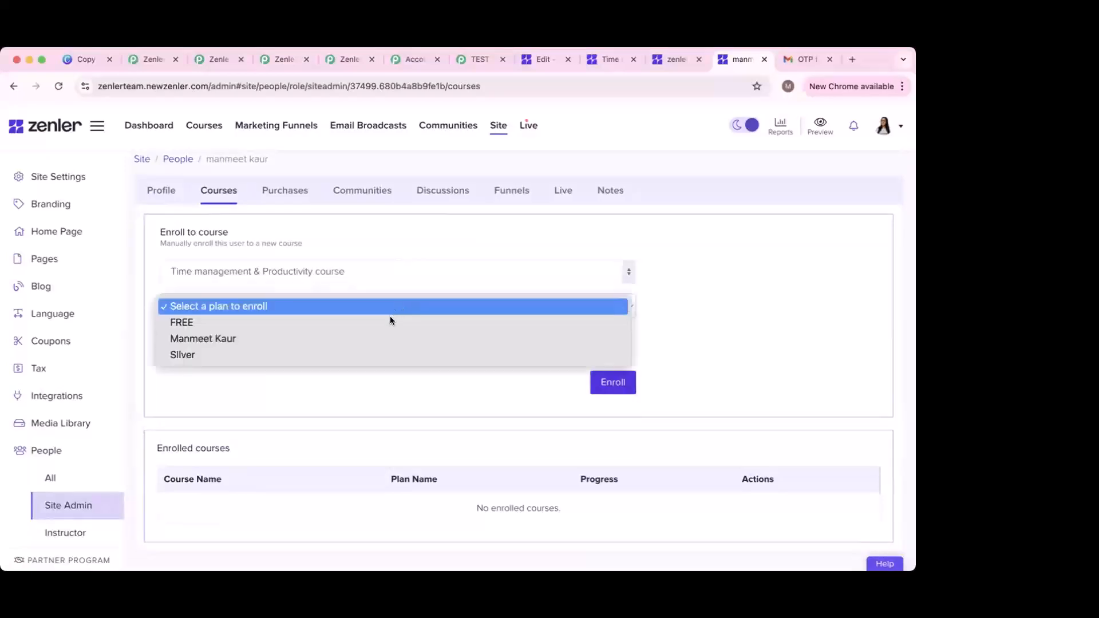
left_click(389, 319)
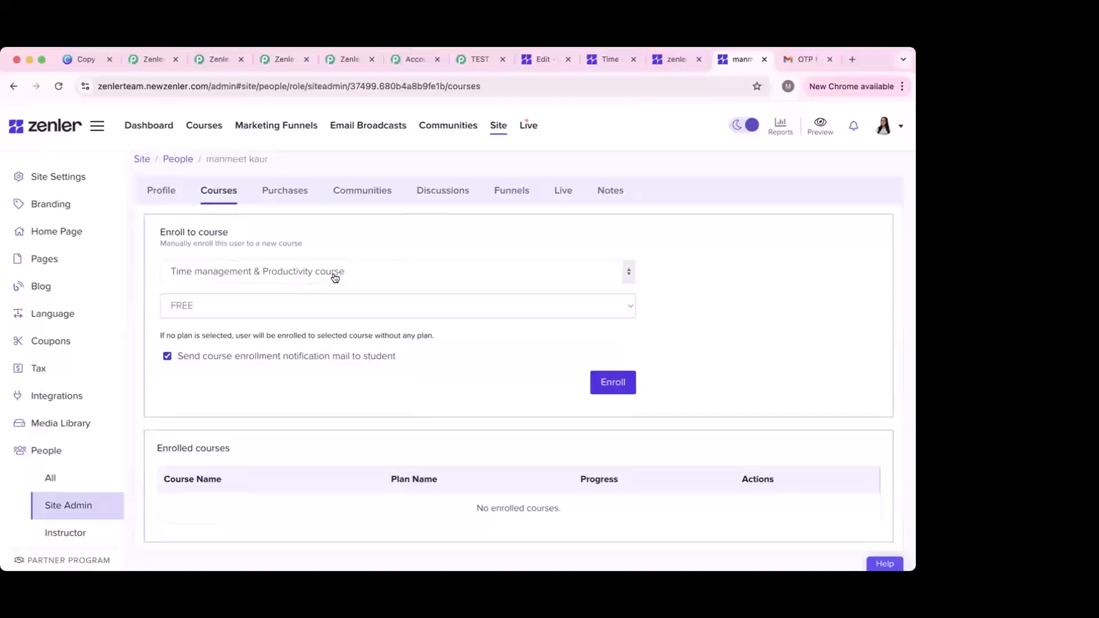
Step: Check the course in the other Zenler tab, then enroll the user in it
left_click(669, 59)
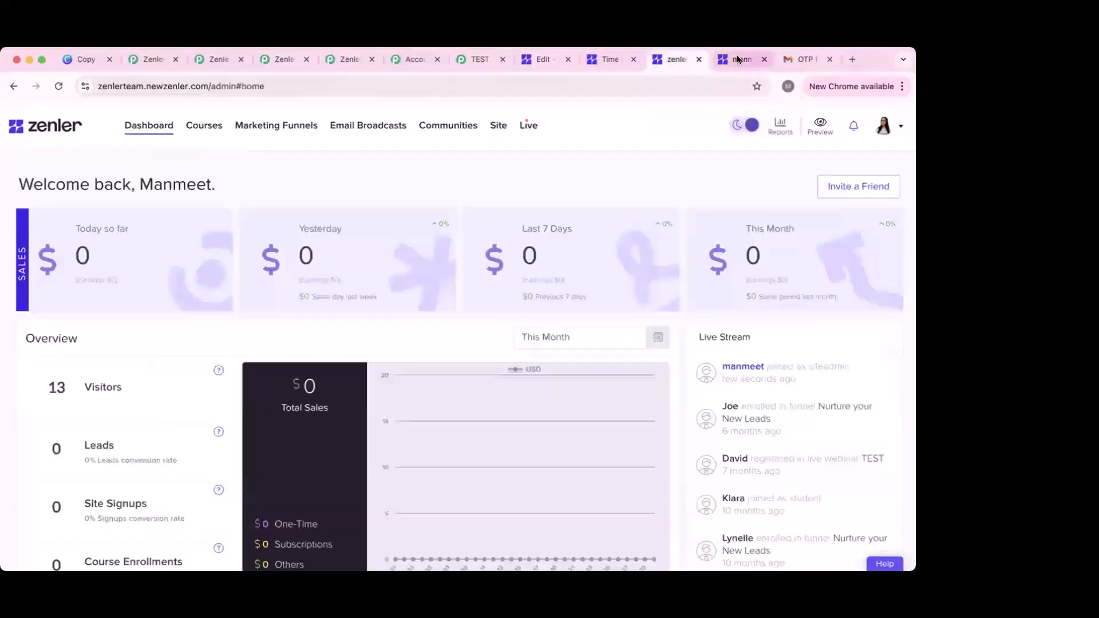
left_click(607, 59)
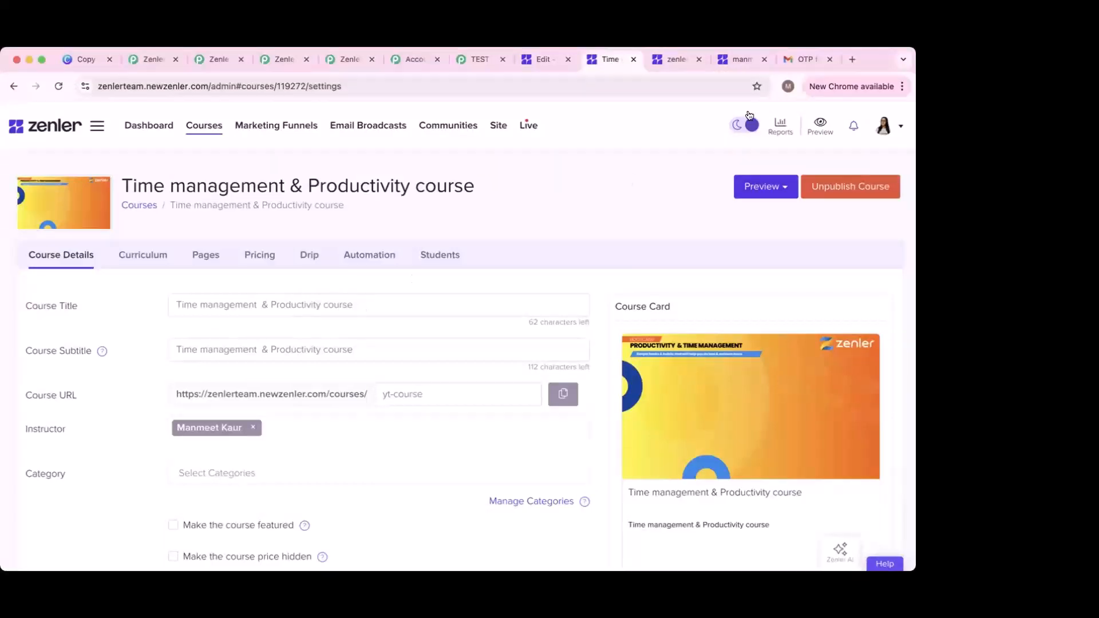
left_click(741, 64)
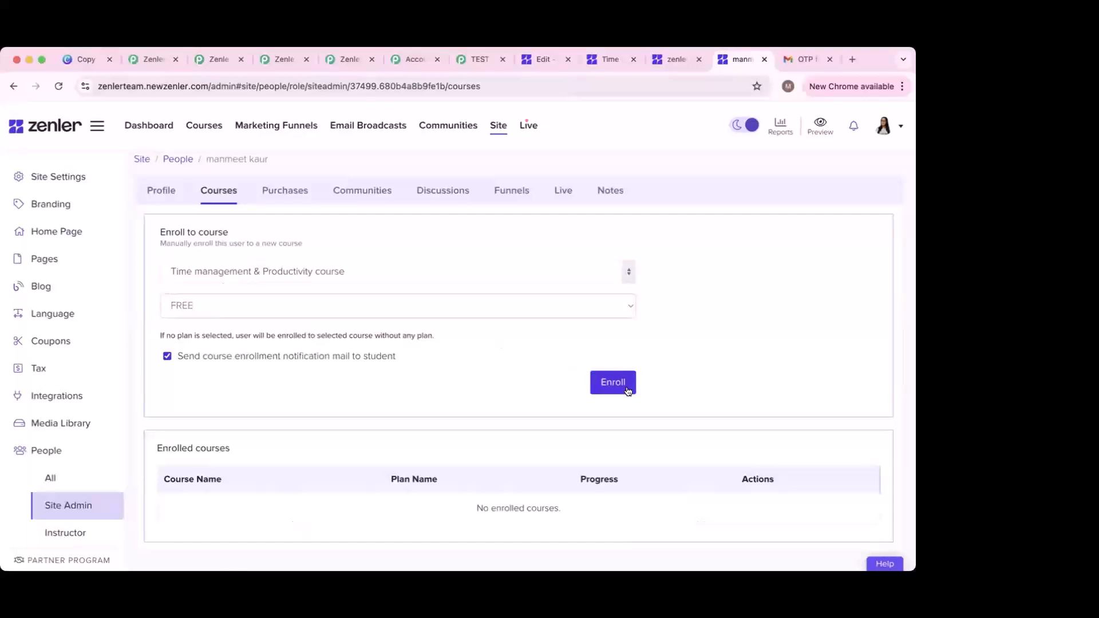
left_click(604, 383)
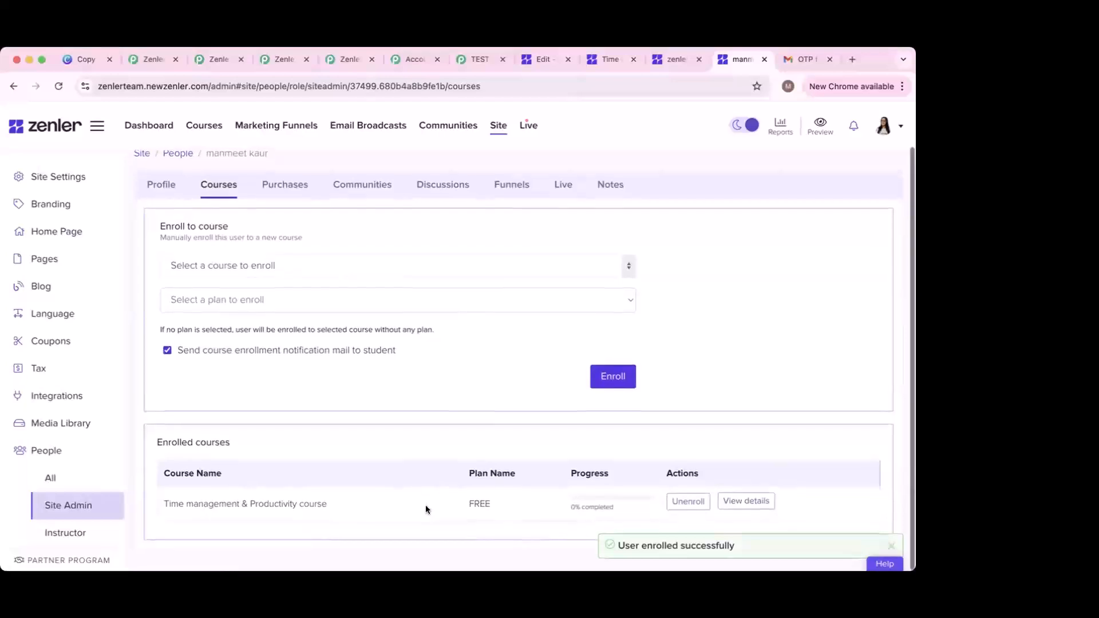
scroll(501, 216, "up", 2)
Step: Review the captured Response A: course ID 119272, price 0.00USD, FREE plan
left_click(475, 59)
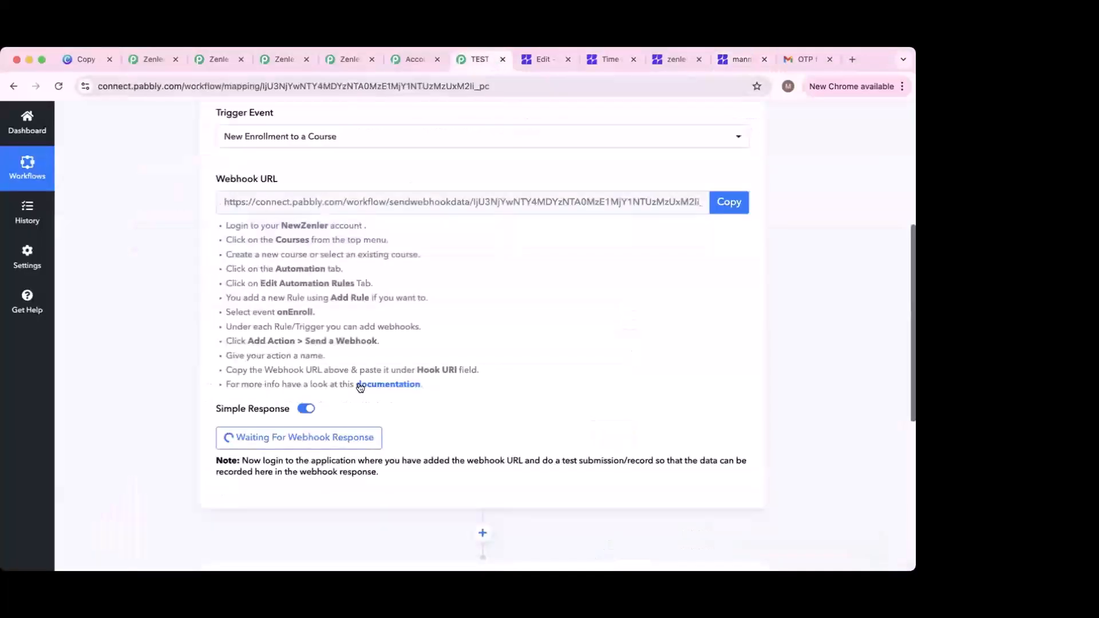
scroll(416, 395, "down", 5)
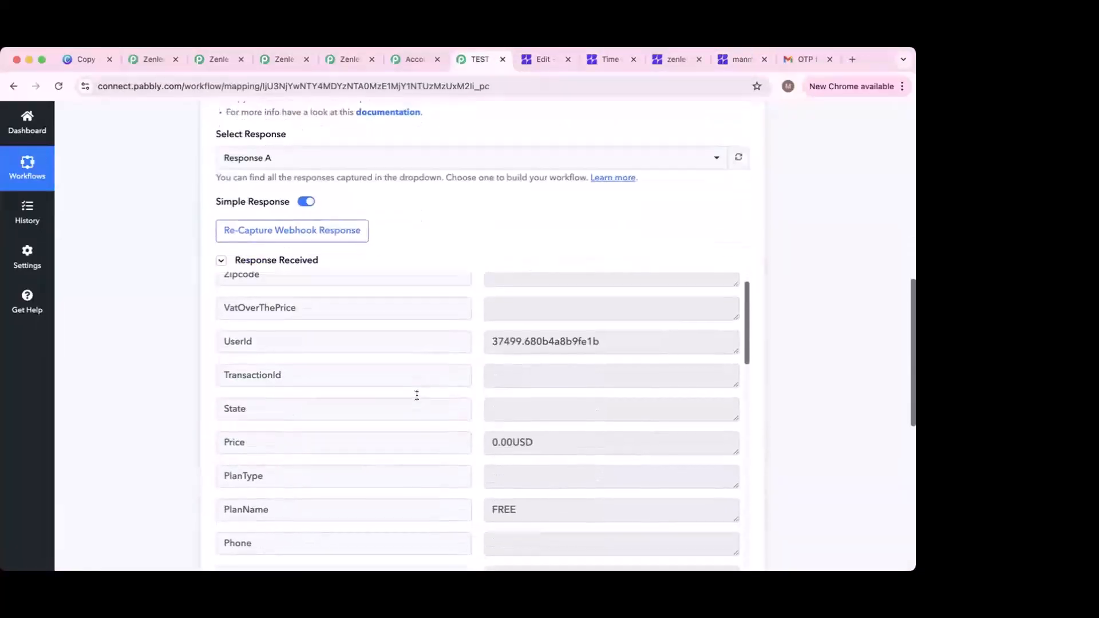
scroll(417, 395, "up", 2)
scroll(401, 352, "up", 1)
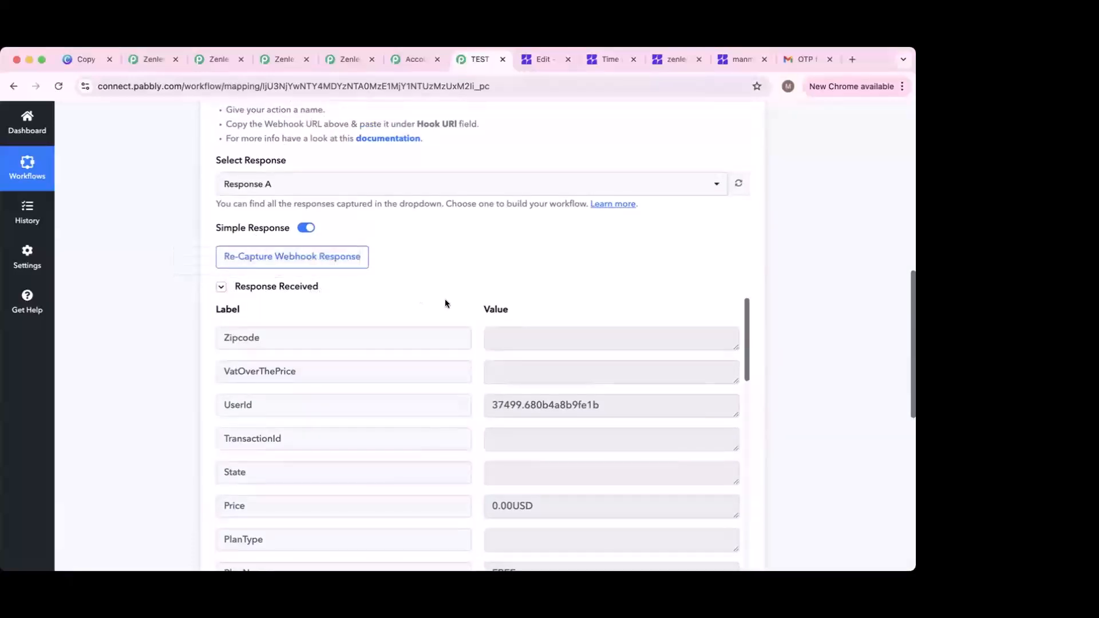
scroll(491, 301, "down", 3)
scroll(472, 409, "down", 5)
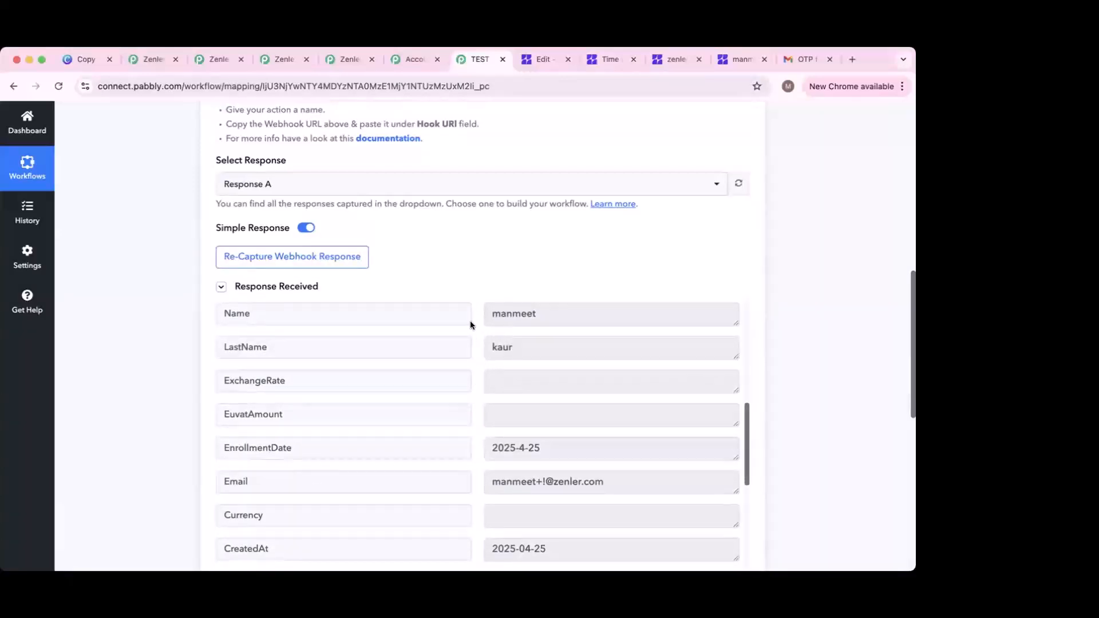
scroll(471, 323, "up", 3)
scroll(498, 389, "down", 2)
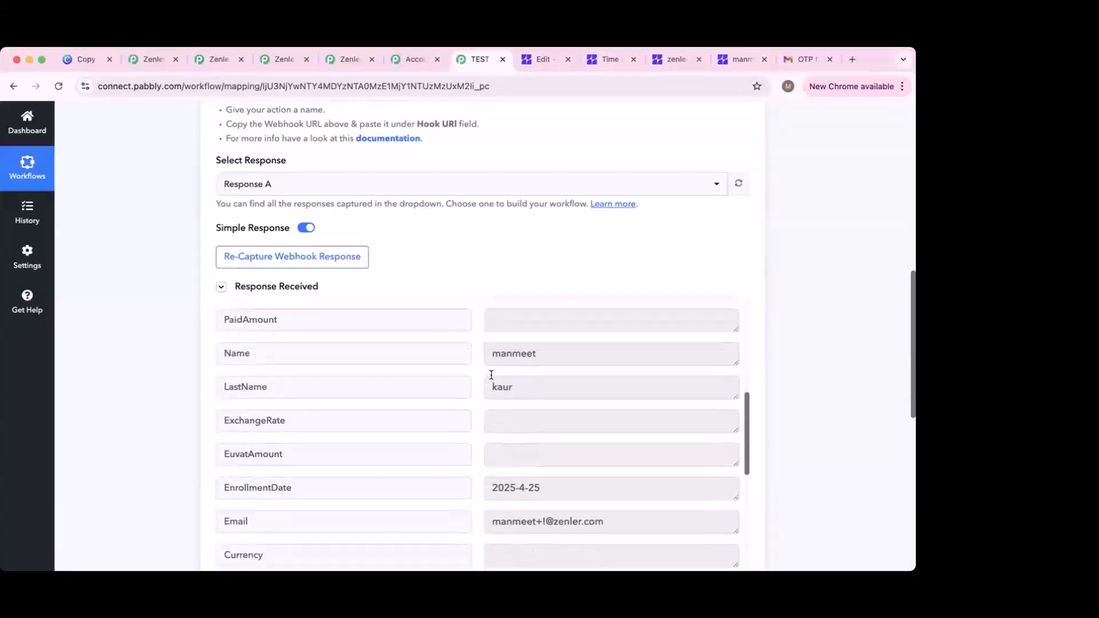
scroll(499, 390, "down", 2)
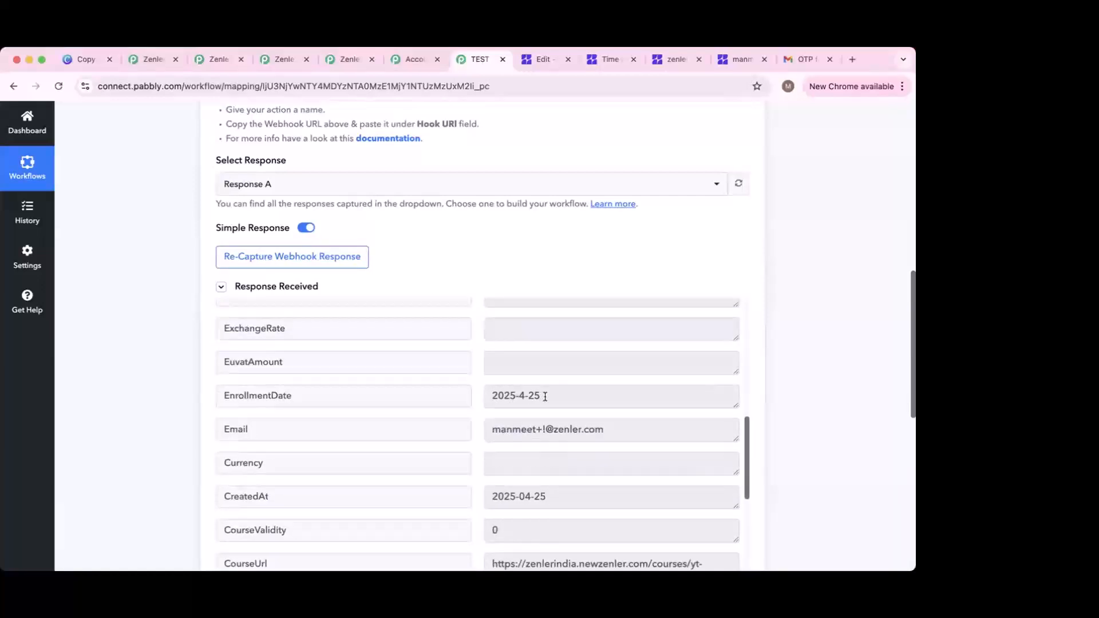
scroll(545, 397, "down", 2)
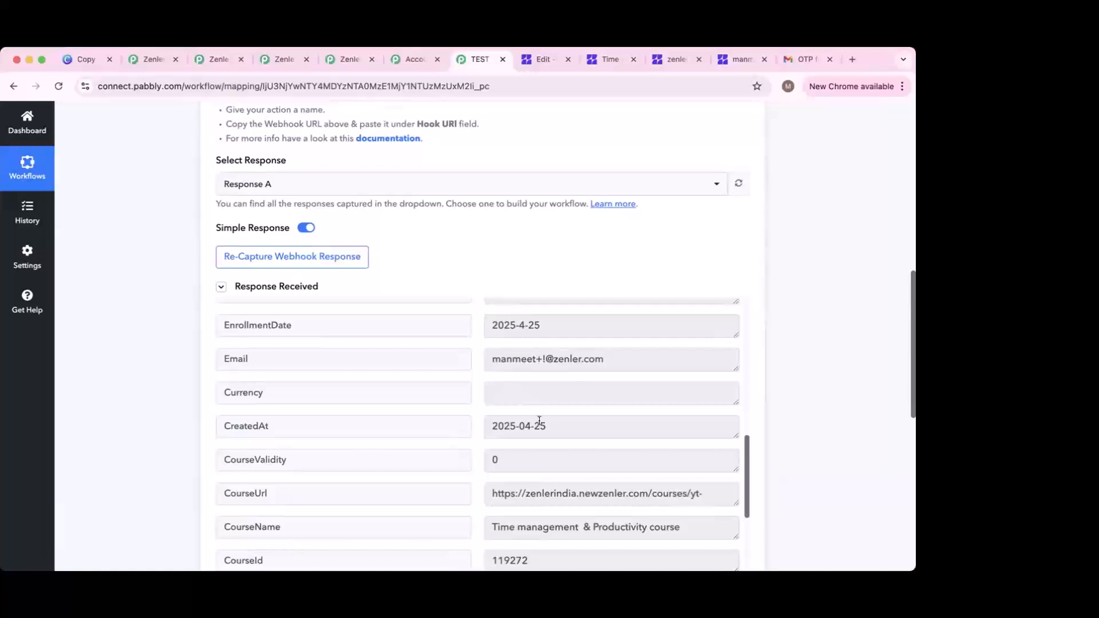
scroll(540, 425, "down", 1)
scroll(558, 400, "down", 2)
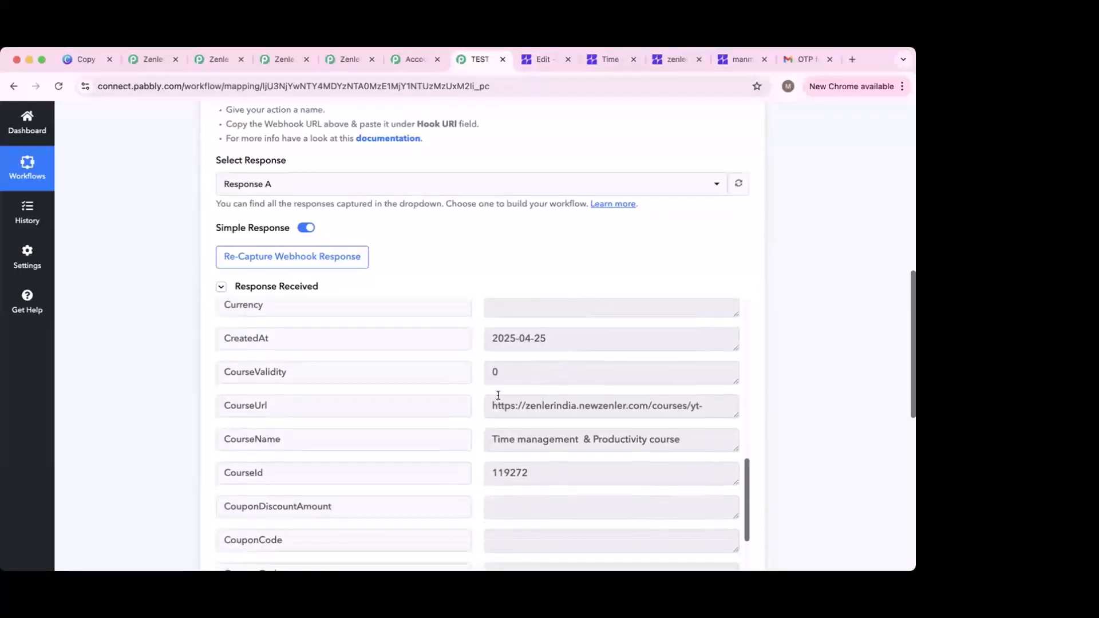
scroll(623, 401, "down", 2)
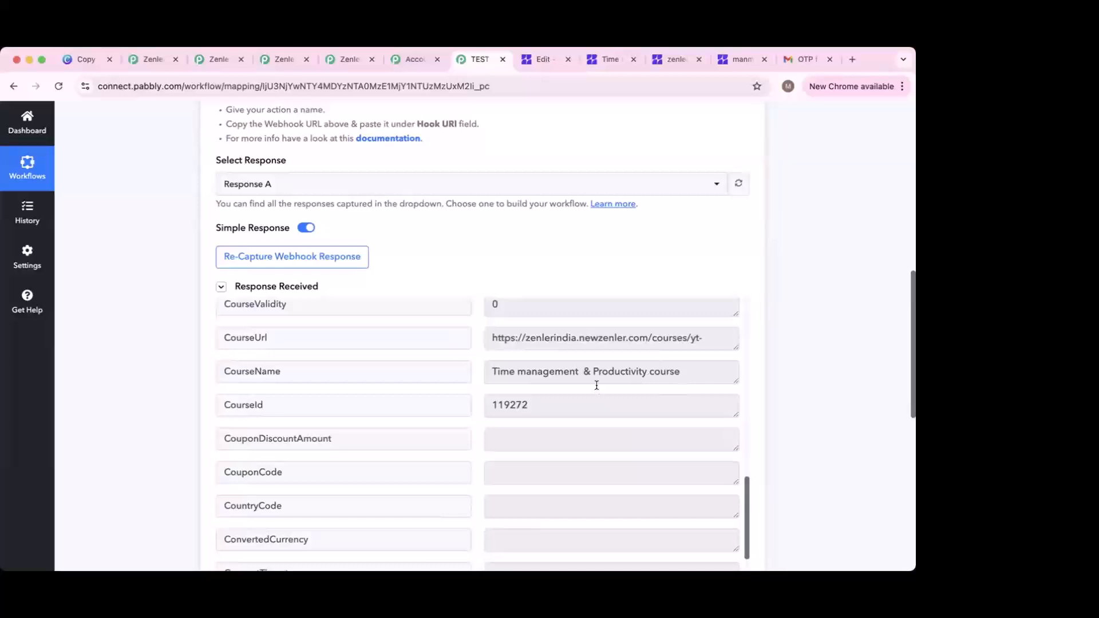
scroll(509, 447, "down", 2)
scroll(510, 447, "down", 5)
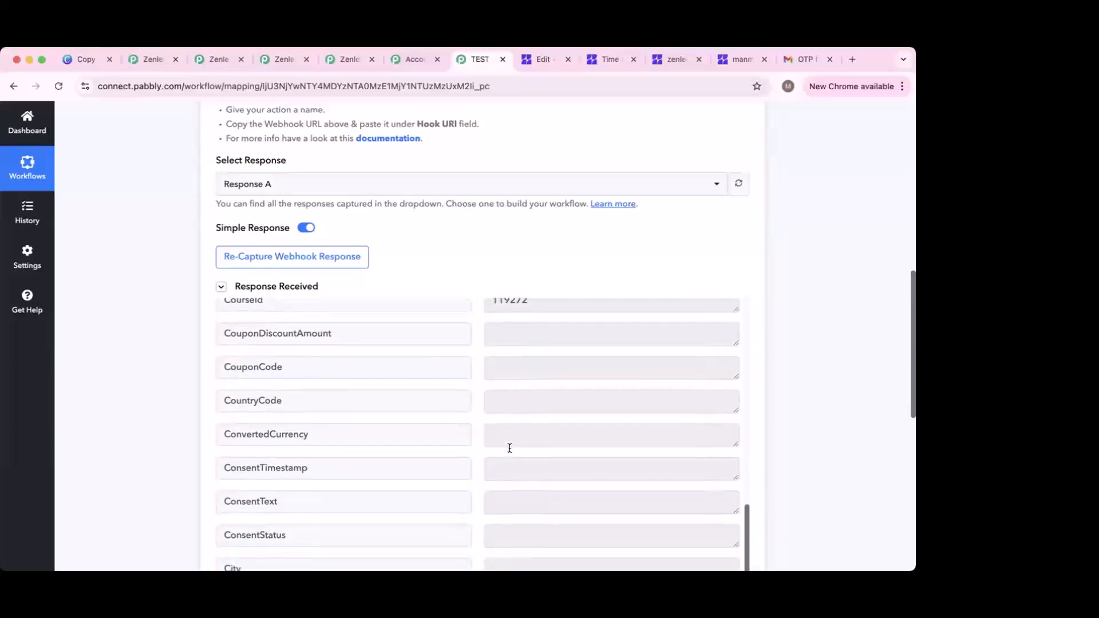
scroll(517, 466, "down", 3)
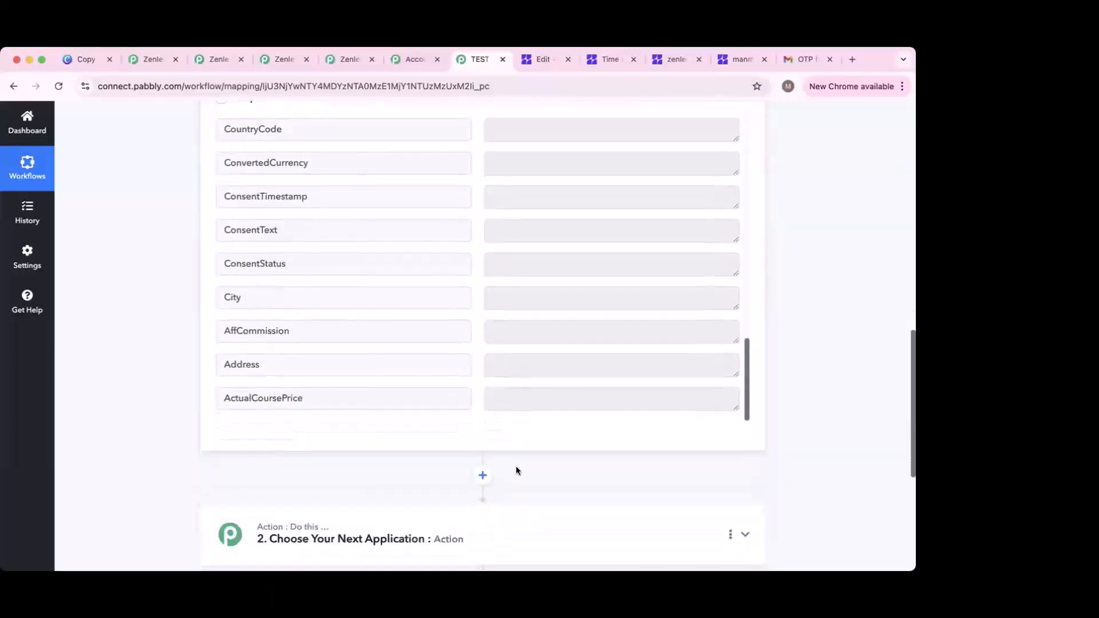
scroll(415, 448, "up", 6)
scroll(414, 449, "up", 10)
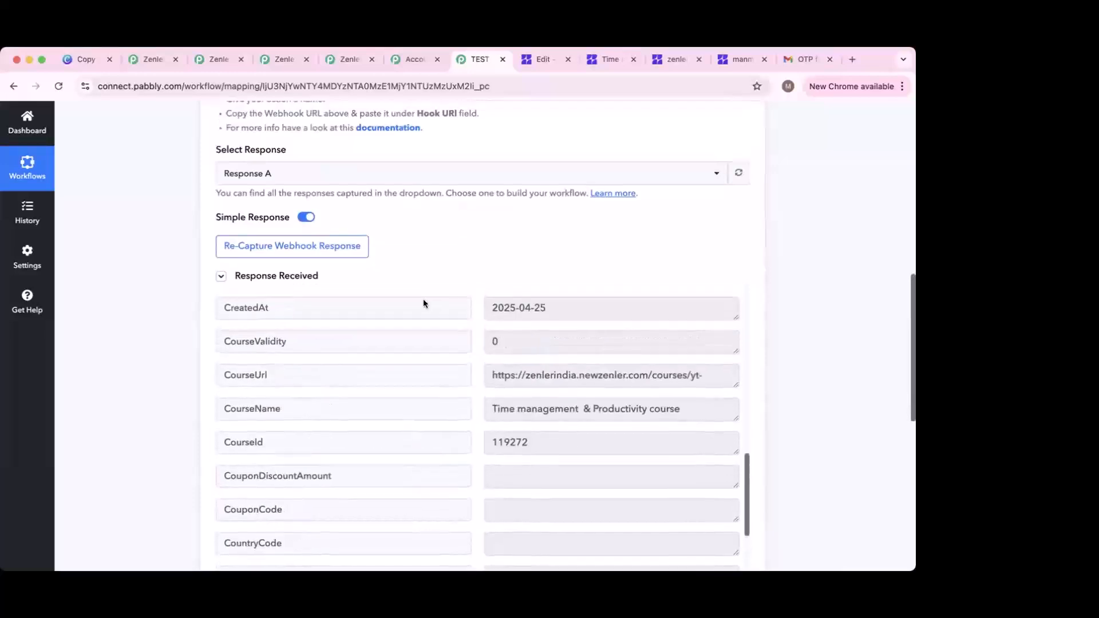
scroll(445, 383, "up", 12)
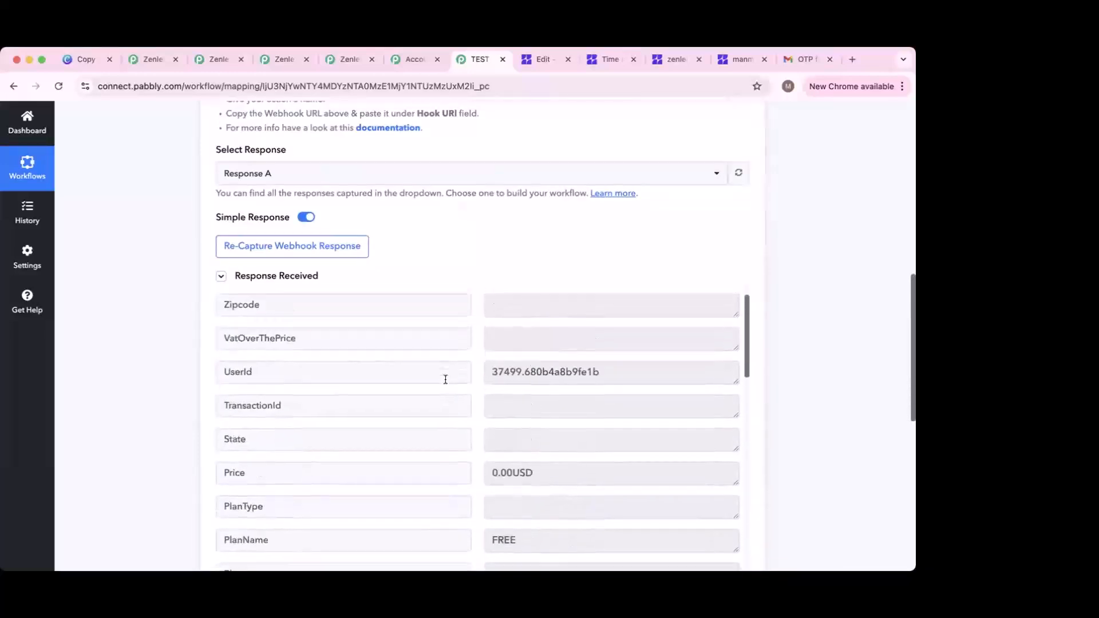
scroll(487, 332, "up", 2)
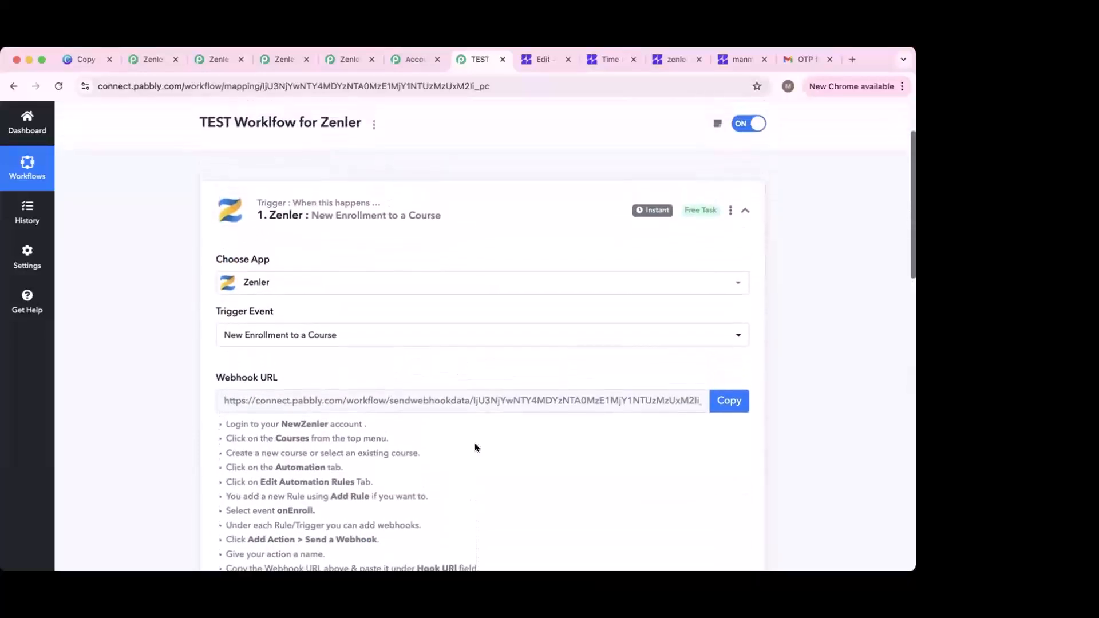
scroll(476, 409, "down", 20)
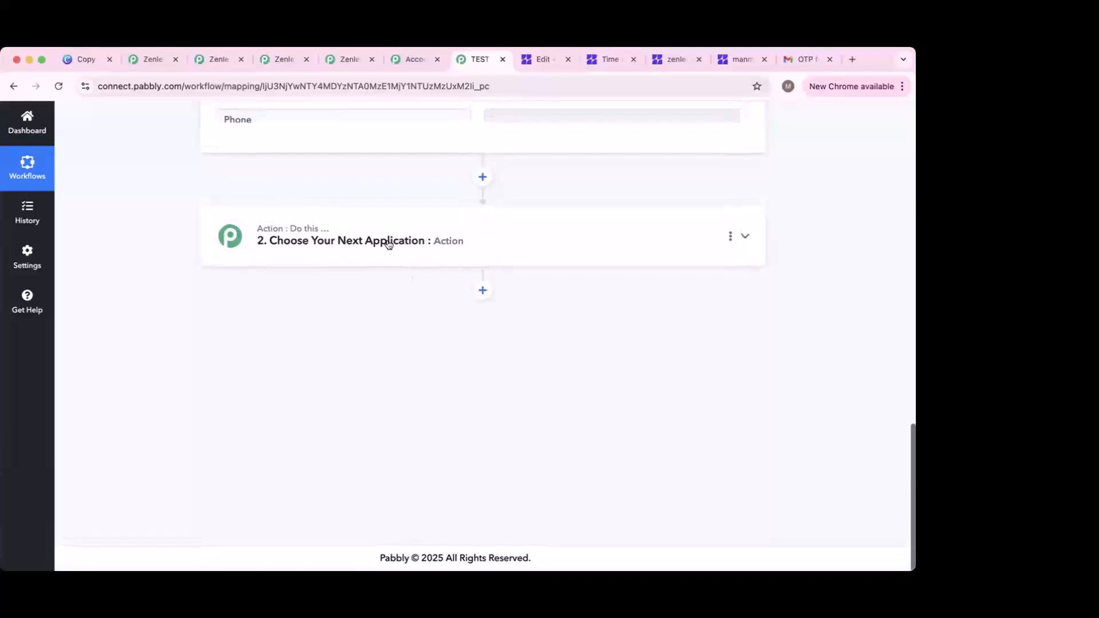
Step: Expand the '2. Choose Your Next Application' card and browse the Choose App grid
left_click(387, 244)
scroll(412, 204, "up", 7)
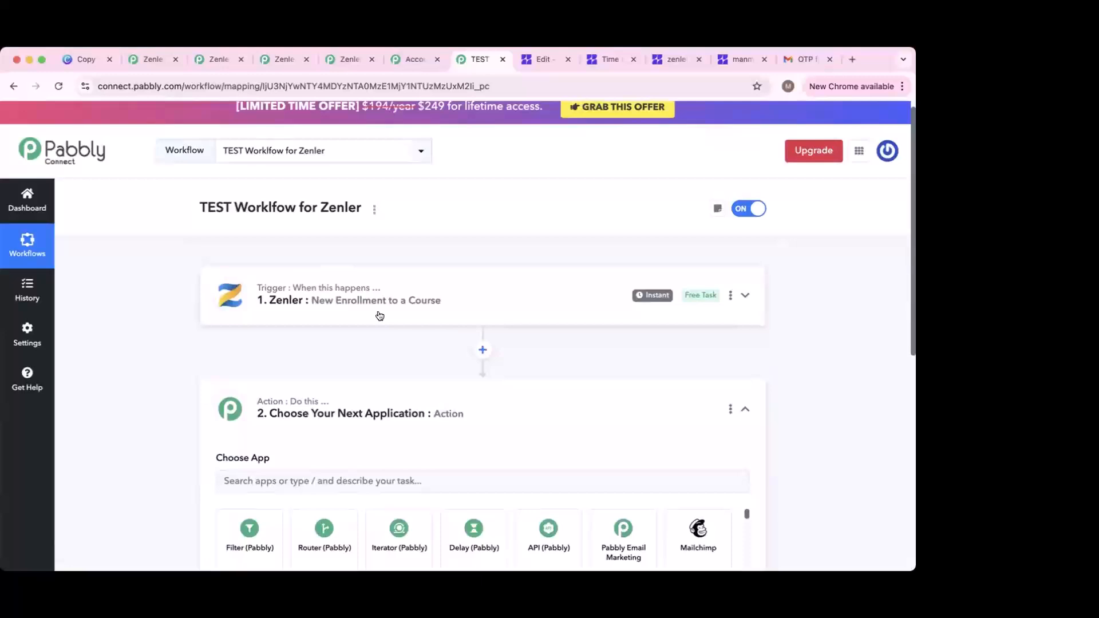
scroll(378, 327, "down", 3)
scroll(474, 407, "down", 3)
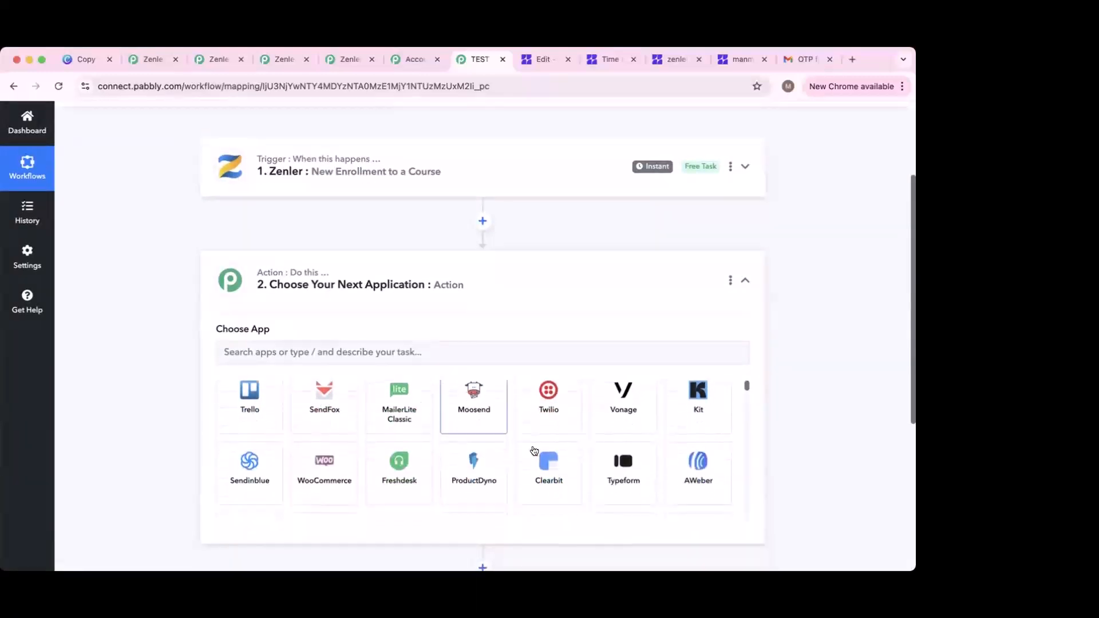
scroll(534, 451, "down", 3)
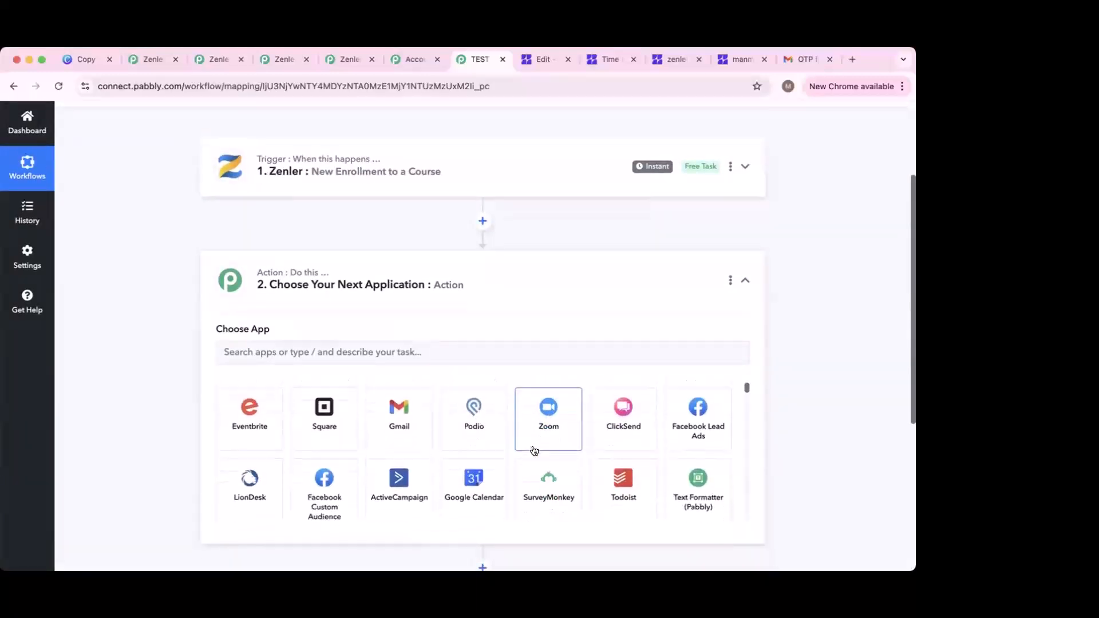